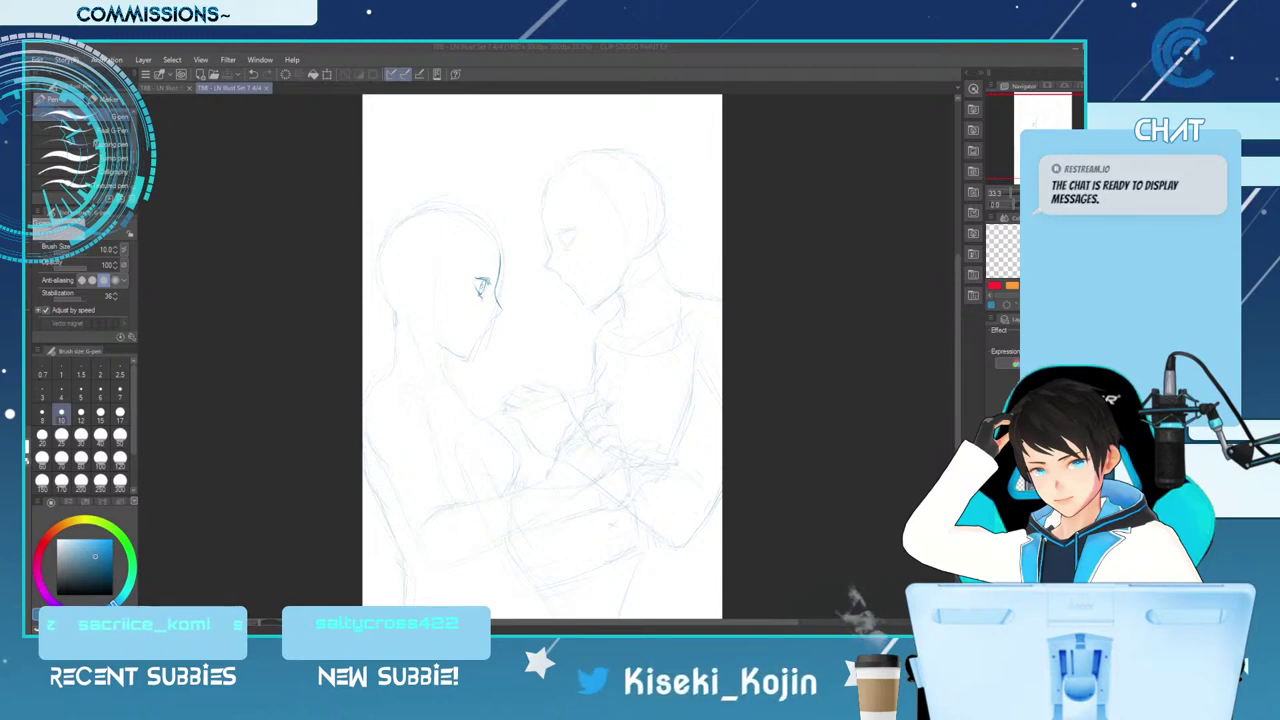
Erase the dark forehead line on the lower figure's face with a size 20 eraser, and save the illustration
scroll(470, 337, "up", 3)
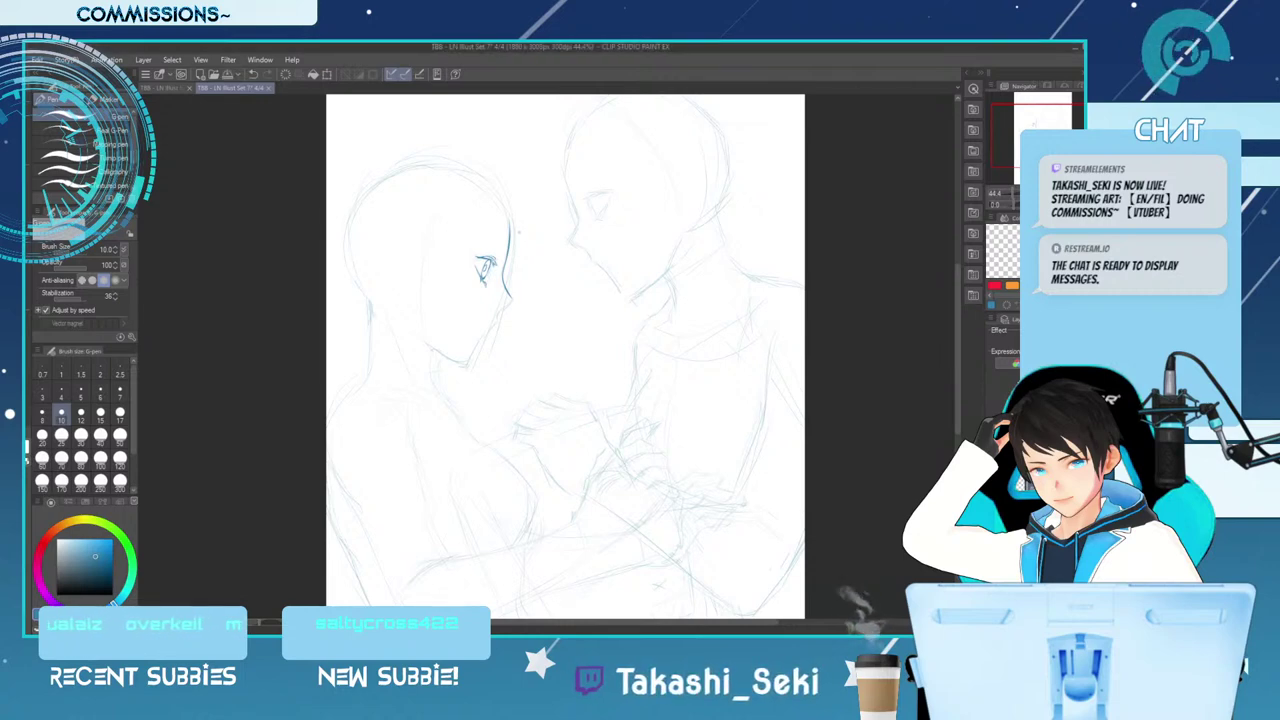
key("e")
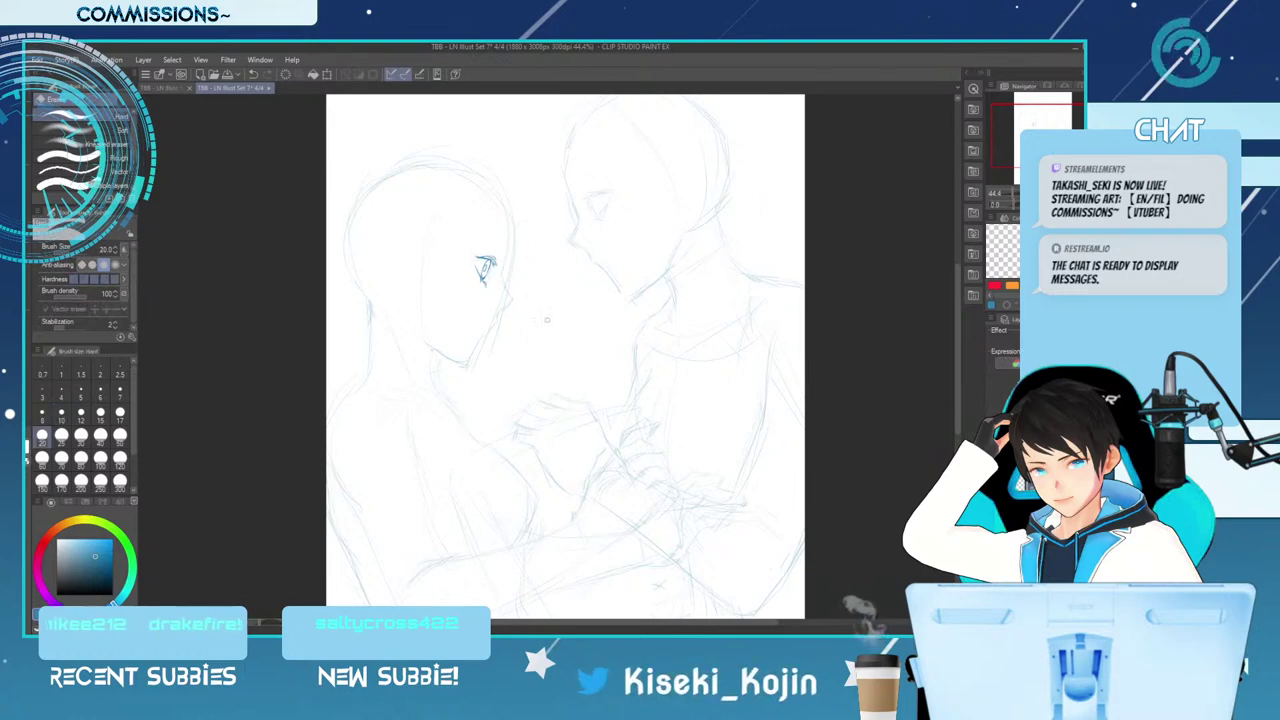
key("ctrl+s")
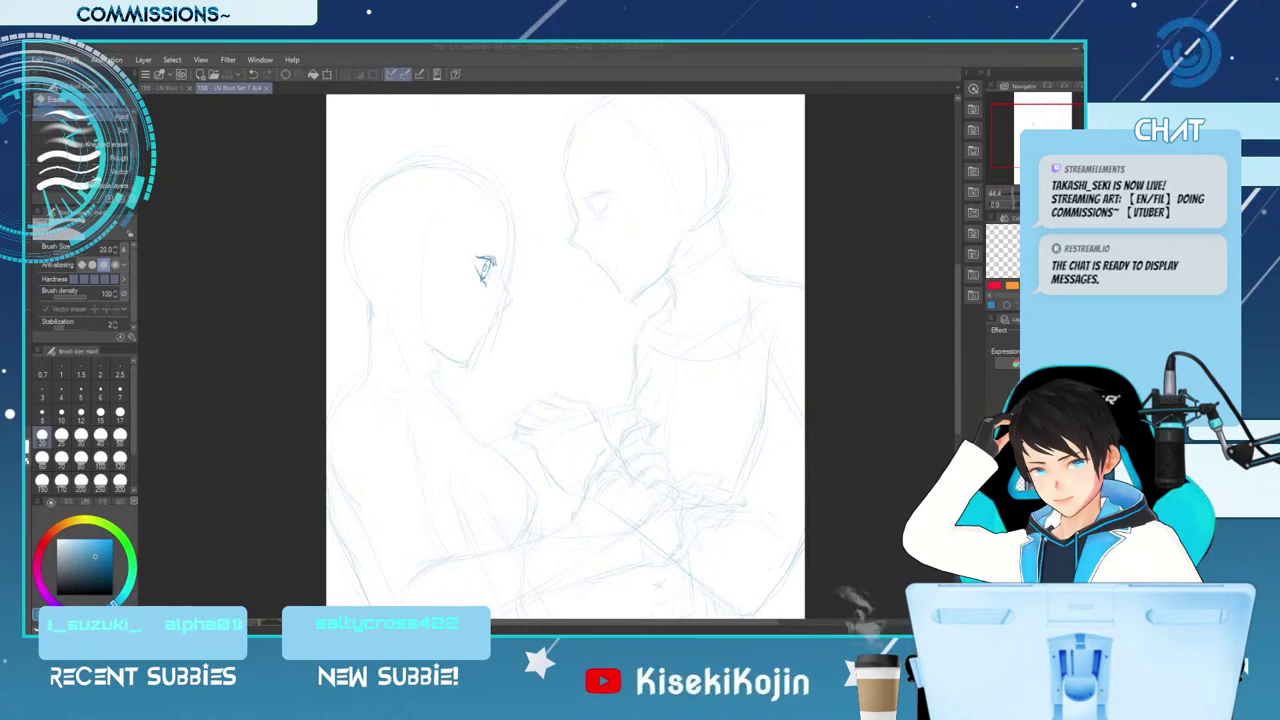
key("alt+Tab")
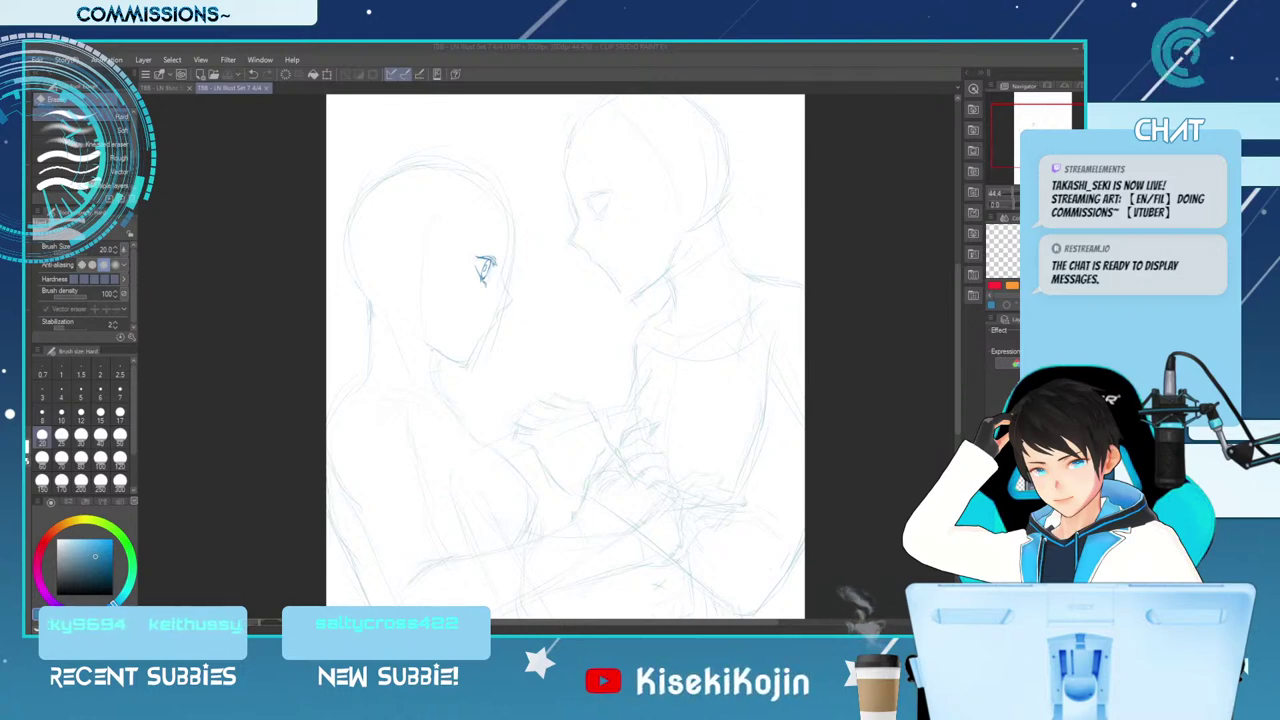
Mirror the canvas view and draw the lower figure's forehead contour down to the nose bridge with the size 10 G-pen
key("ctrl+plus")
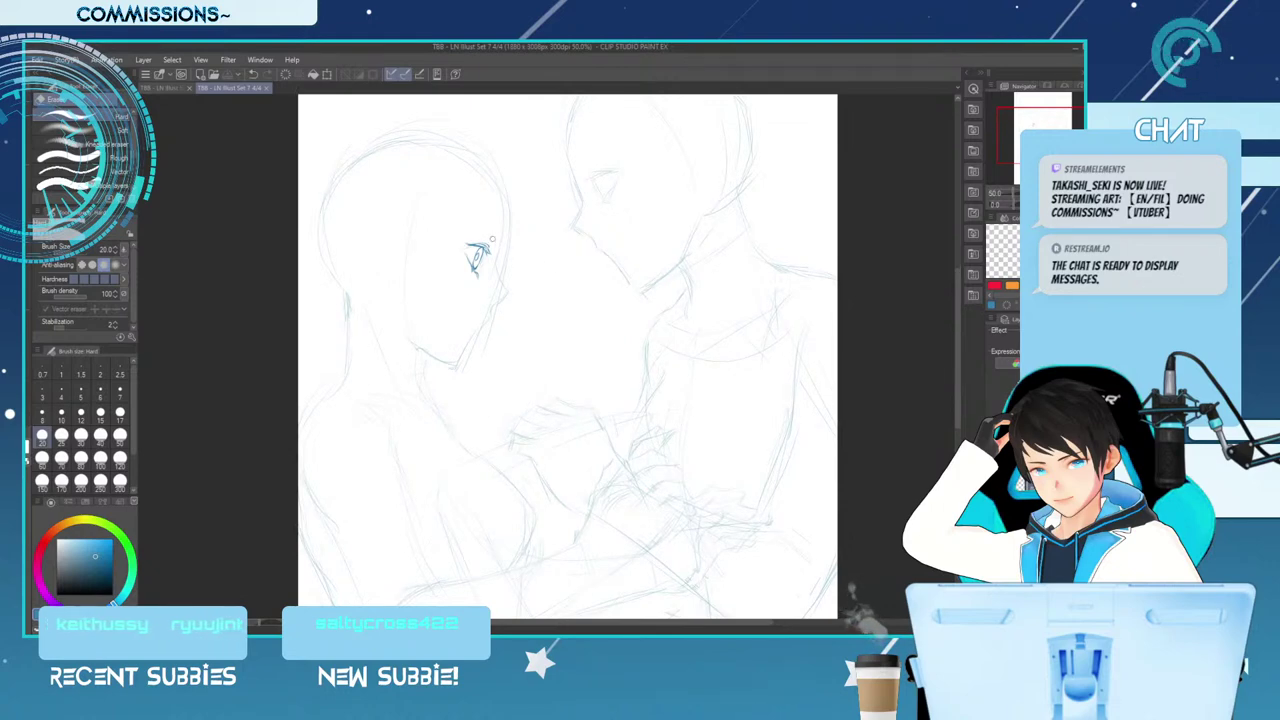
key("p")
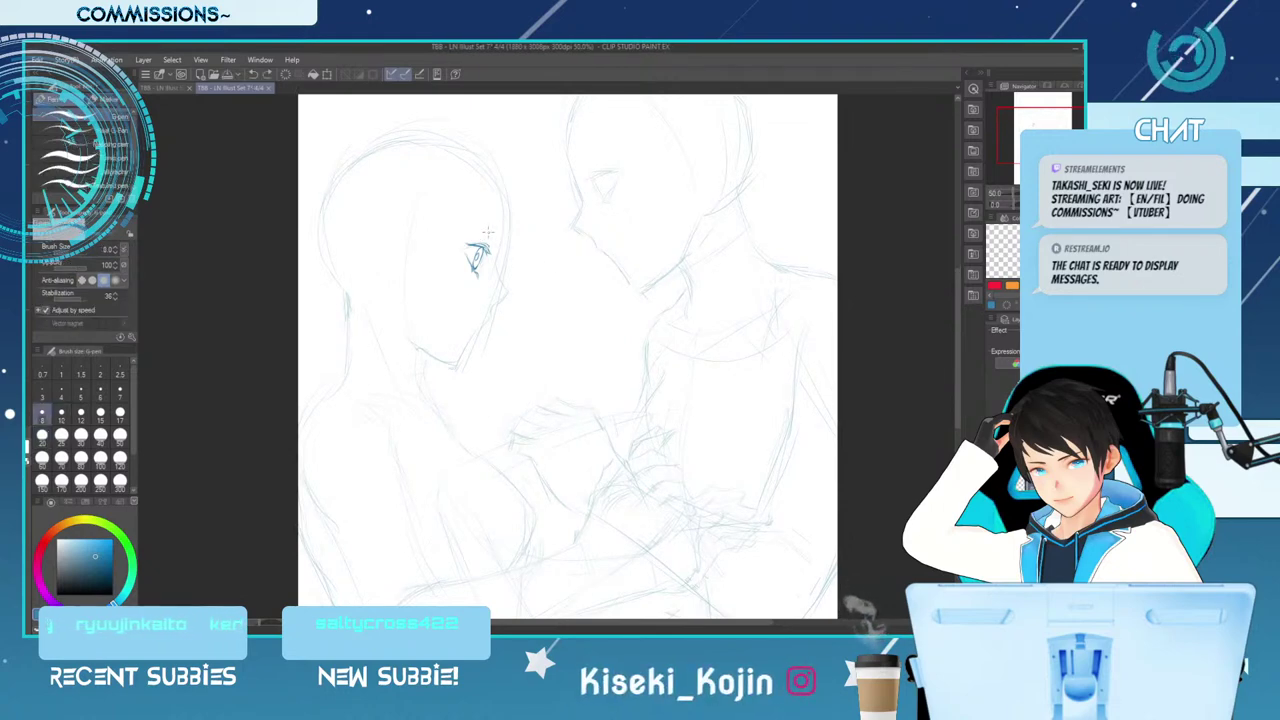
key("h")
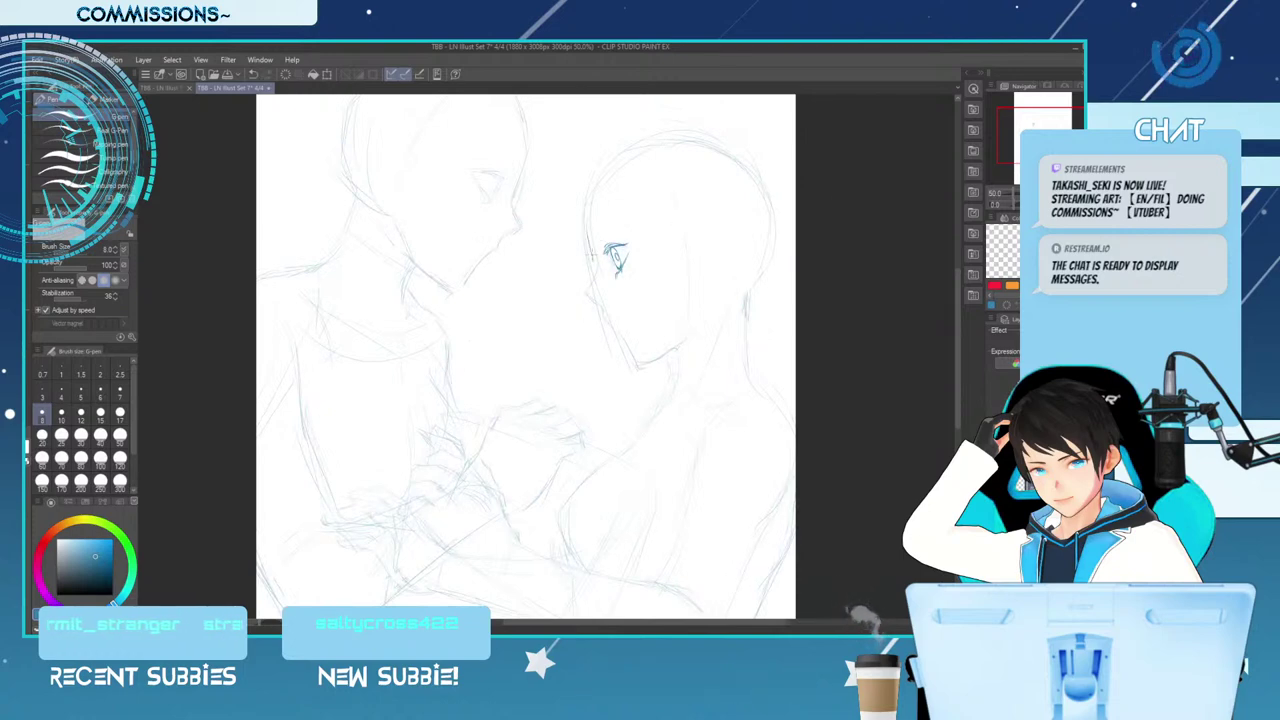
key("]")
left_click_drag(589, 244, 597, 267)
key("ctrl+z")
left_click_drag(589, 217, 594, 288)
key("ctrl+z")
key("e")
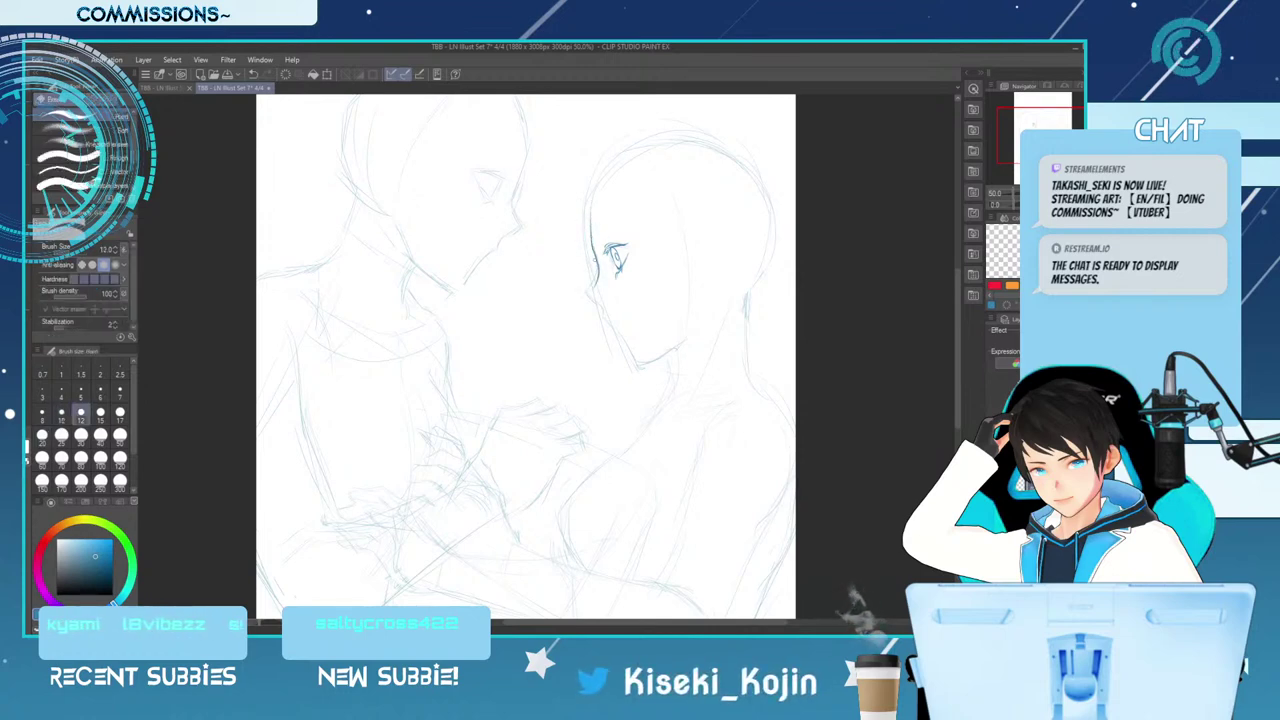
Draw the tip and underside of the lower figure's nose with the size 10 G-pen
key("p")
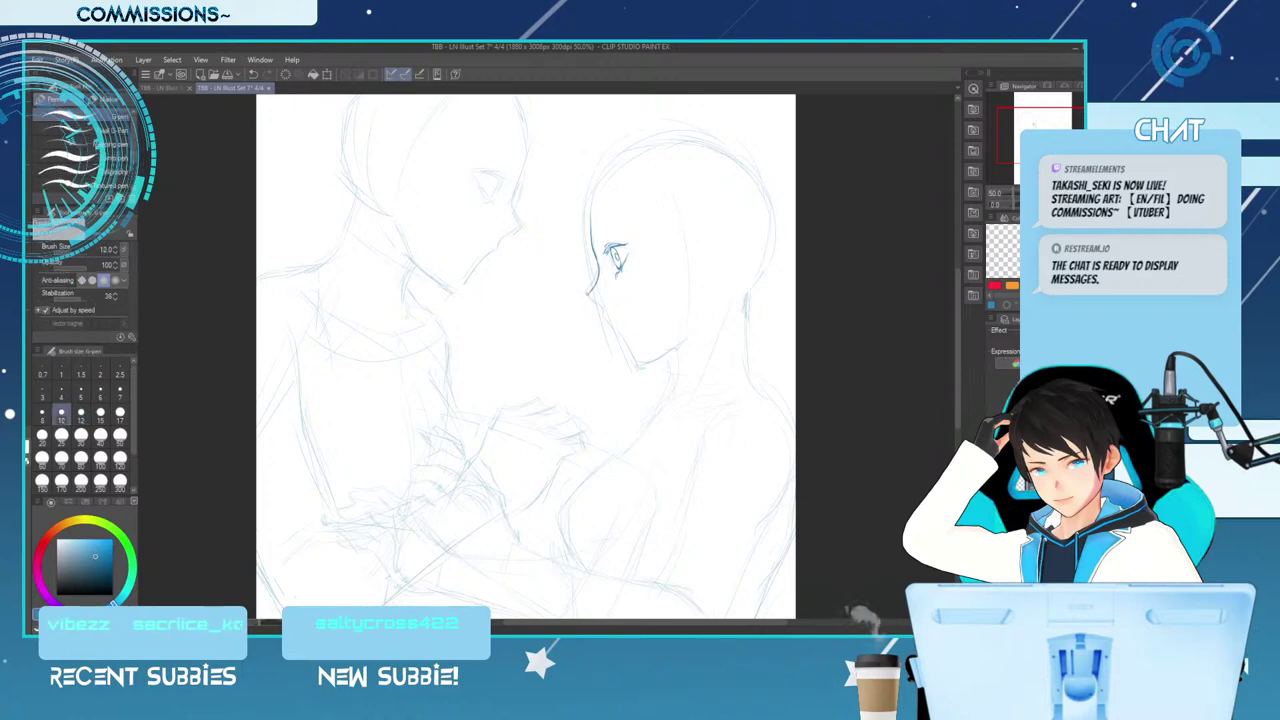
left_click_drag(587, 295, 598, 305)
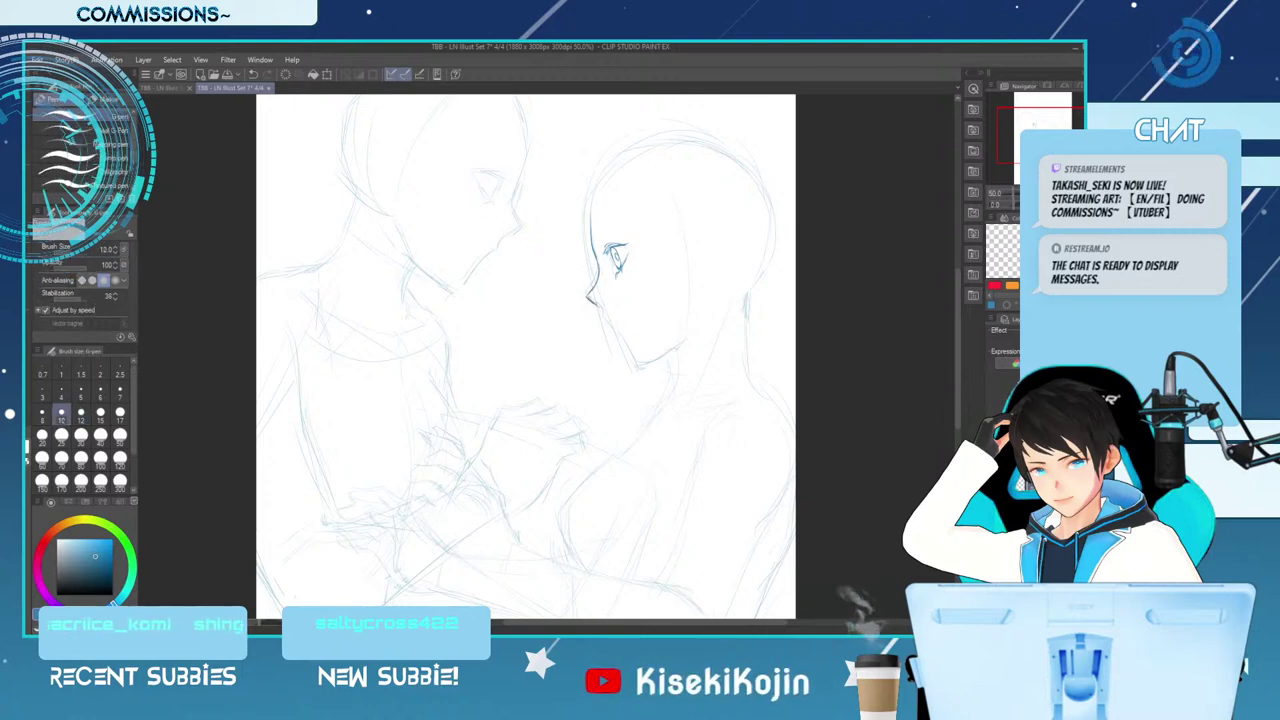
key("p")
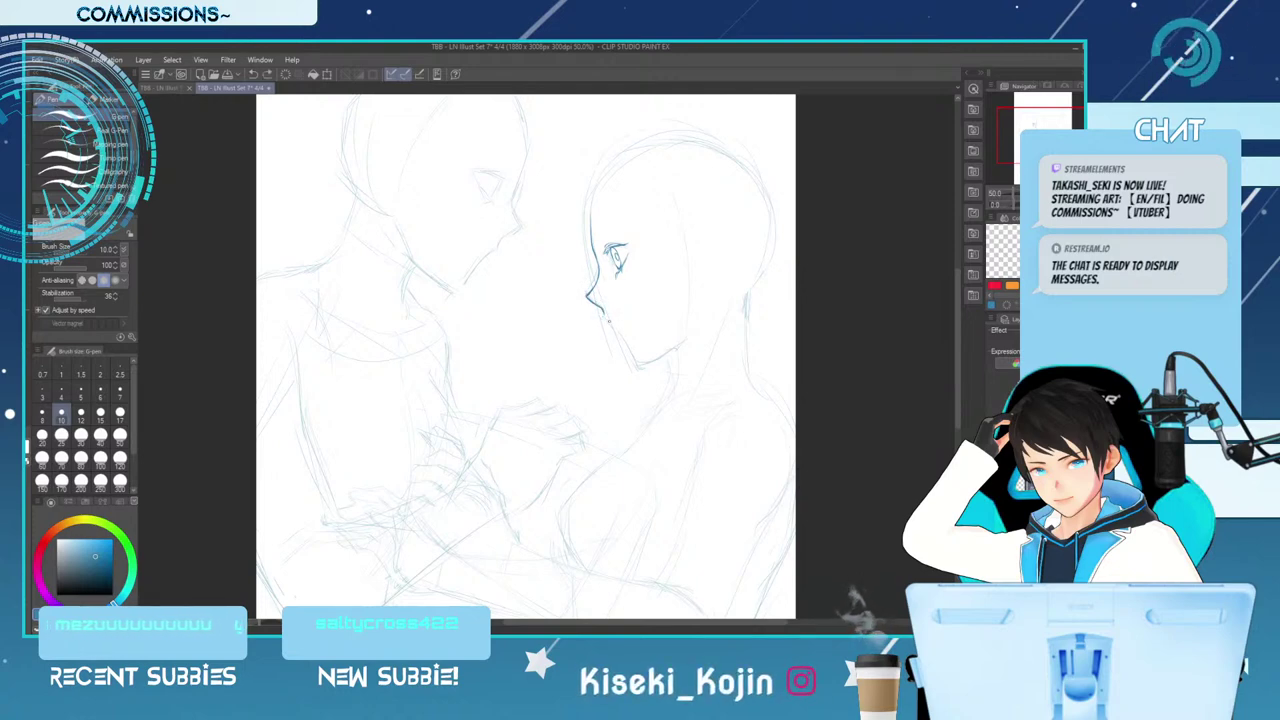
Draw the lower figure's upper lip and a small open mouth over the sketch
left_click_drag(604, 316, 640, 317)
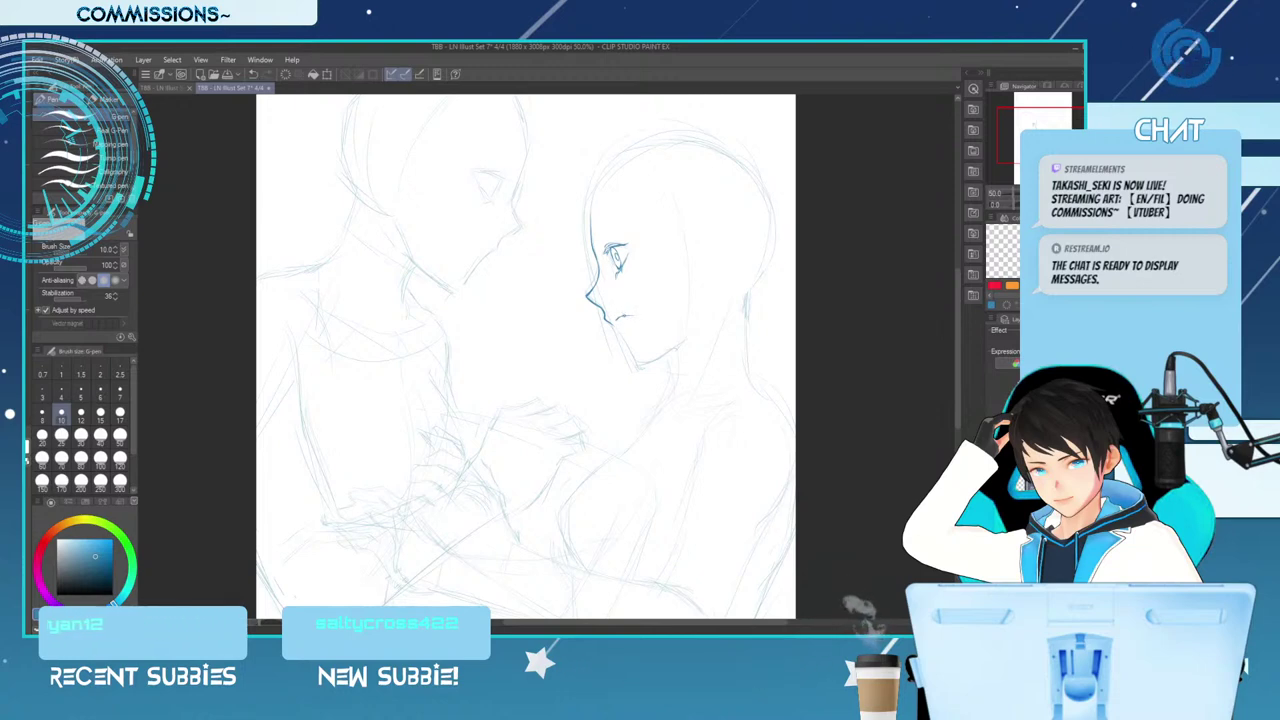
left_click_drag(617, 319, 635, 318)
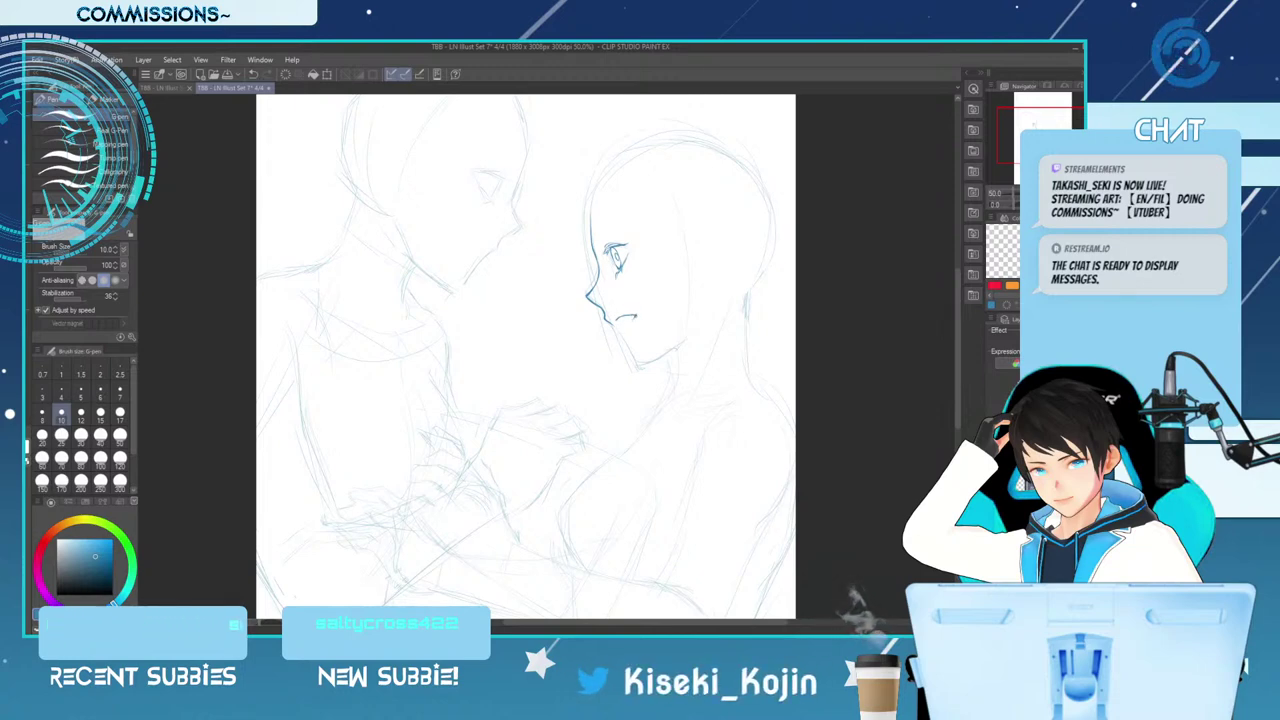
key("e")
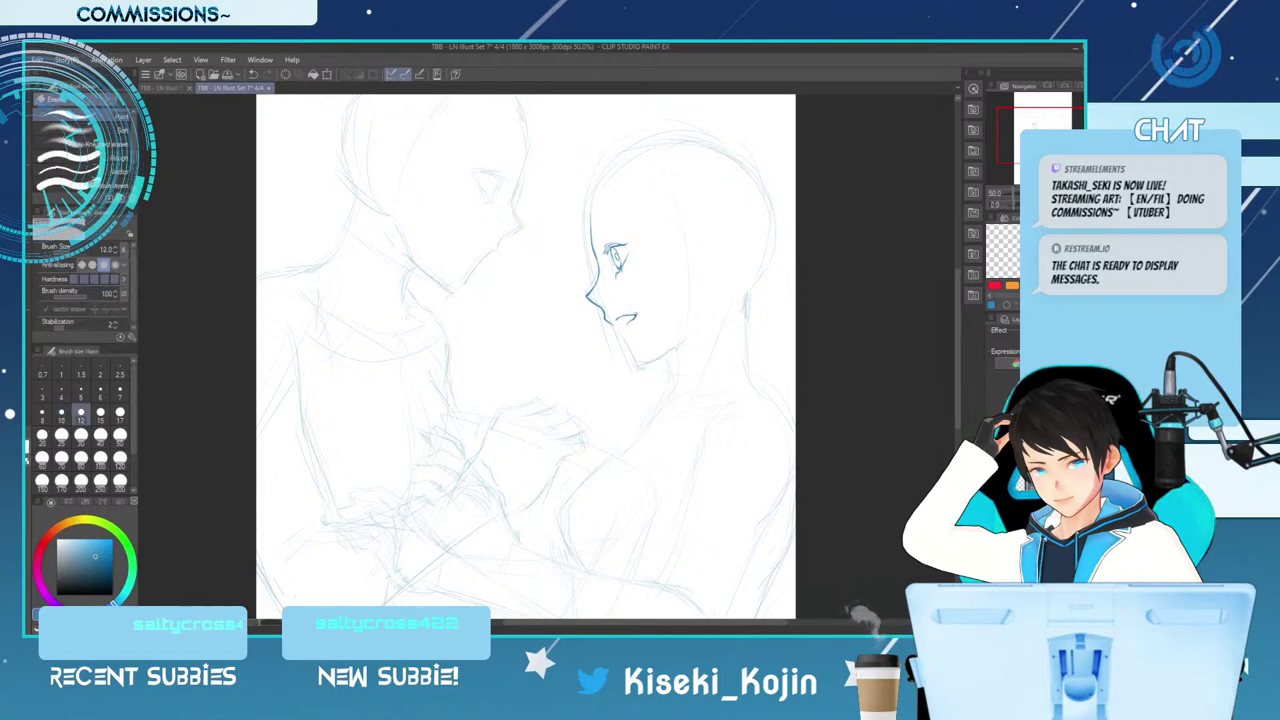
key("p")
mouse_move(619, 323)
left_mouse_down()
mouse_move(633, 319)
mouse_move(622, 325)
left_mouse_up()
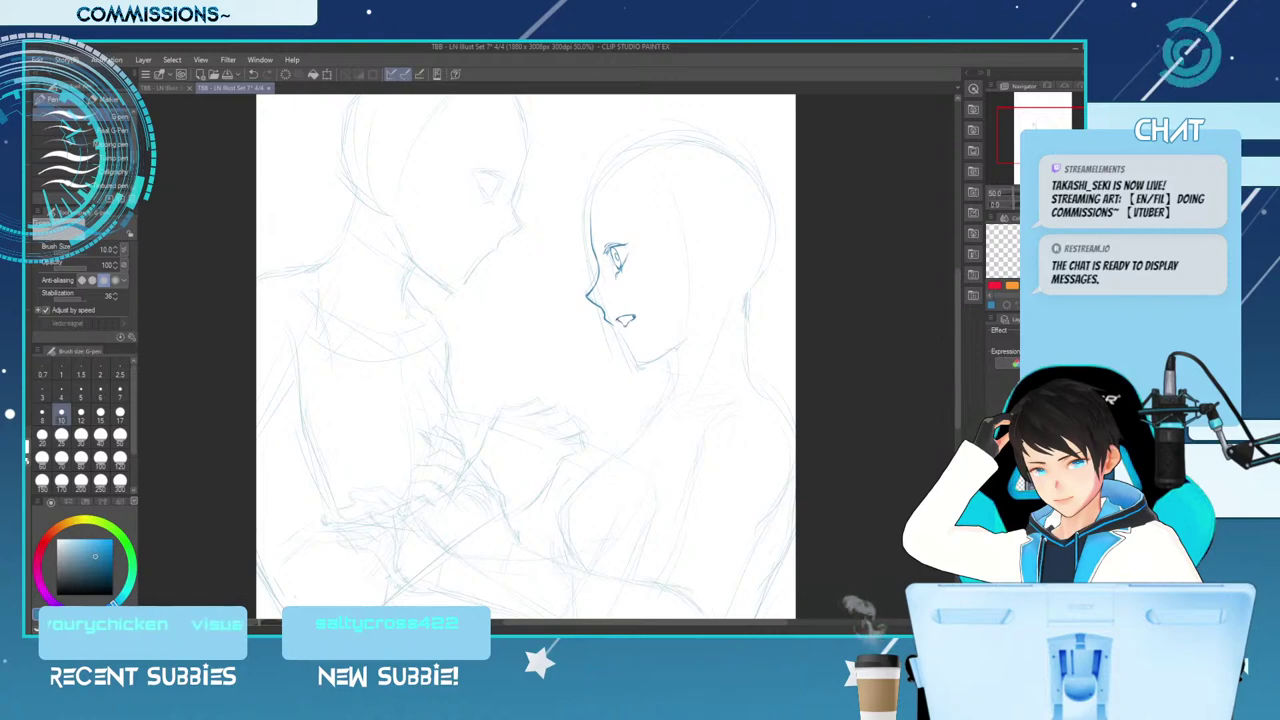
Try erasing the lower figure's iris with a size 17 eraser and redrawing it with the size 10 G-pen
key("e")
left_click_drag(613, 252, 620, 264)
key("[")
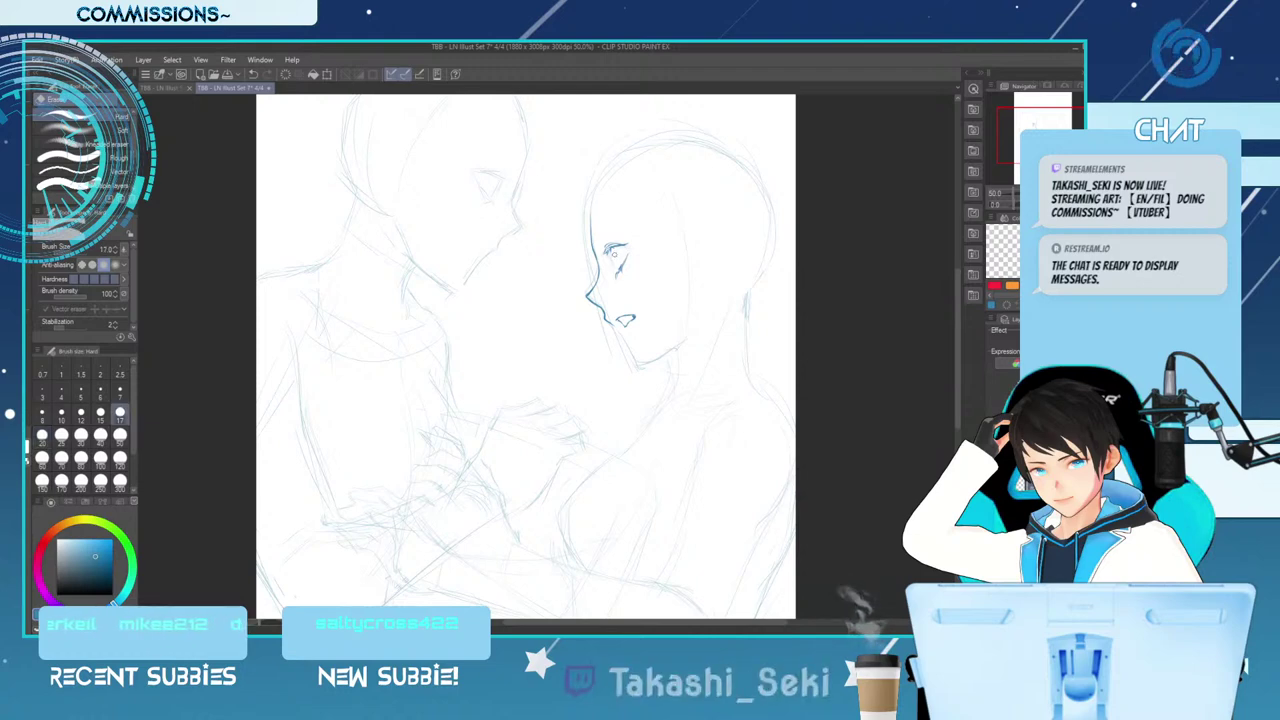
key("p")
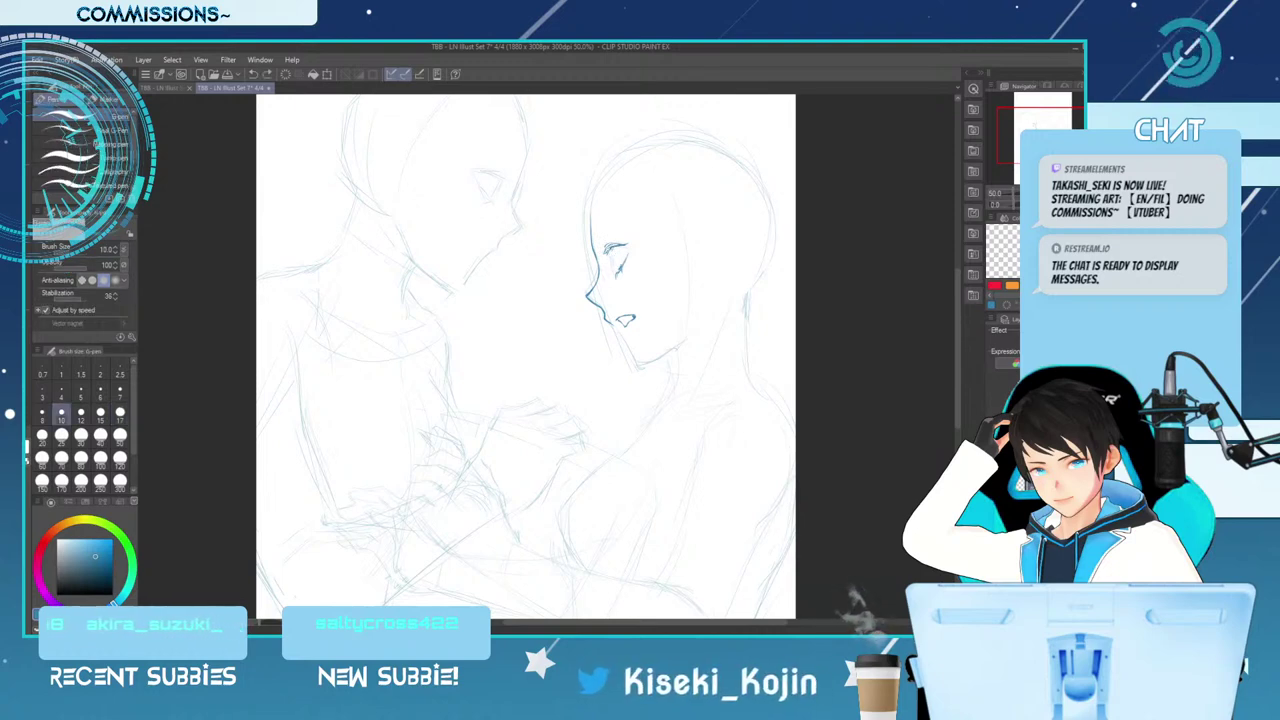
key("ctrl+z")
left_click_drag(622, 262, 617, 272)
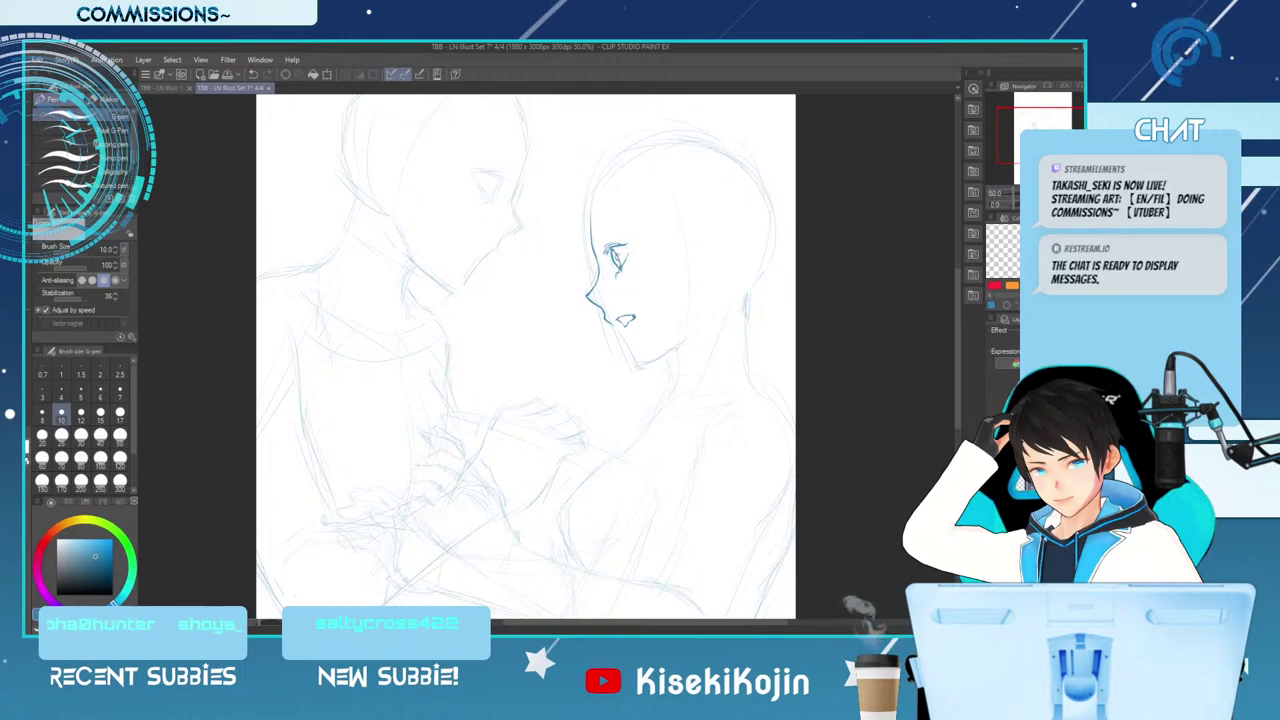
Erase the lower figure's iris with a size 30 eraser, redraw it, and add an eyebrow above the eye
key("e")
key("bracketright")
key("bracketright")
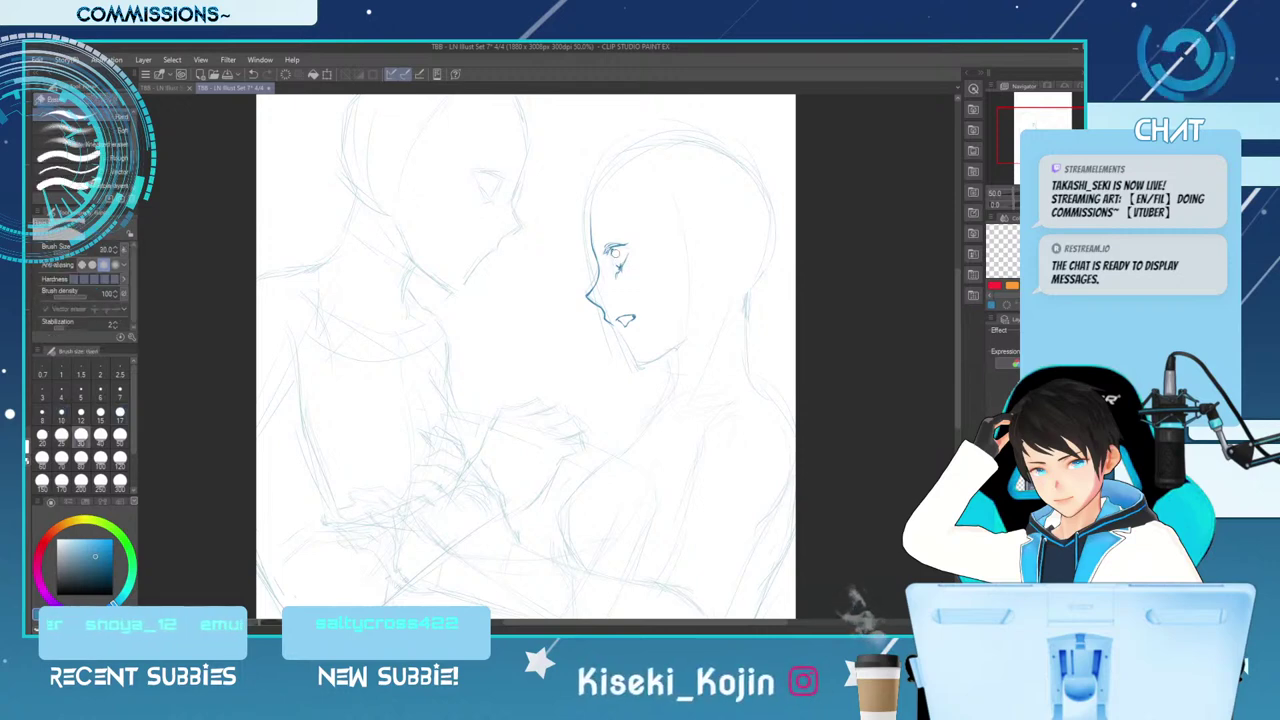
left_click_drag(614, 251, 616, 263)
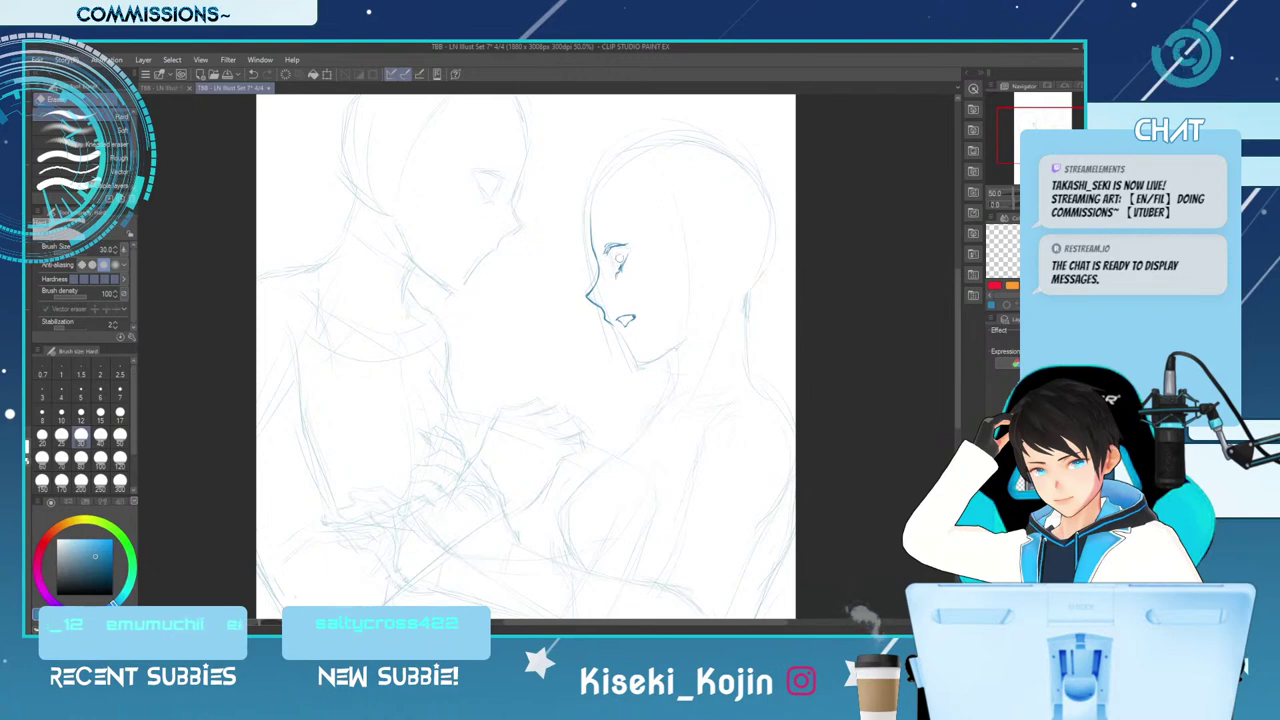
key("p")
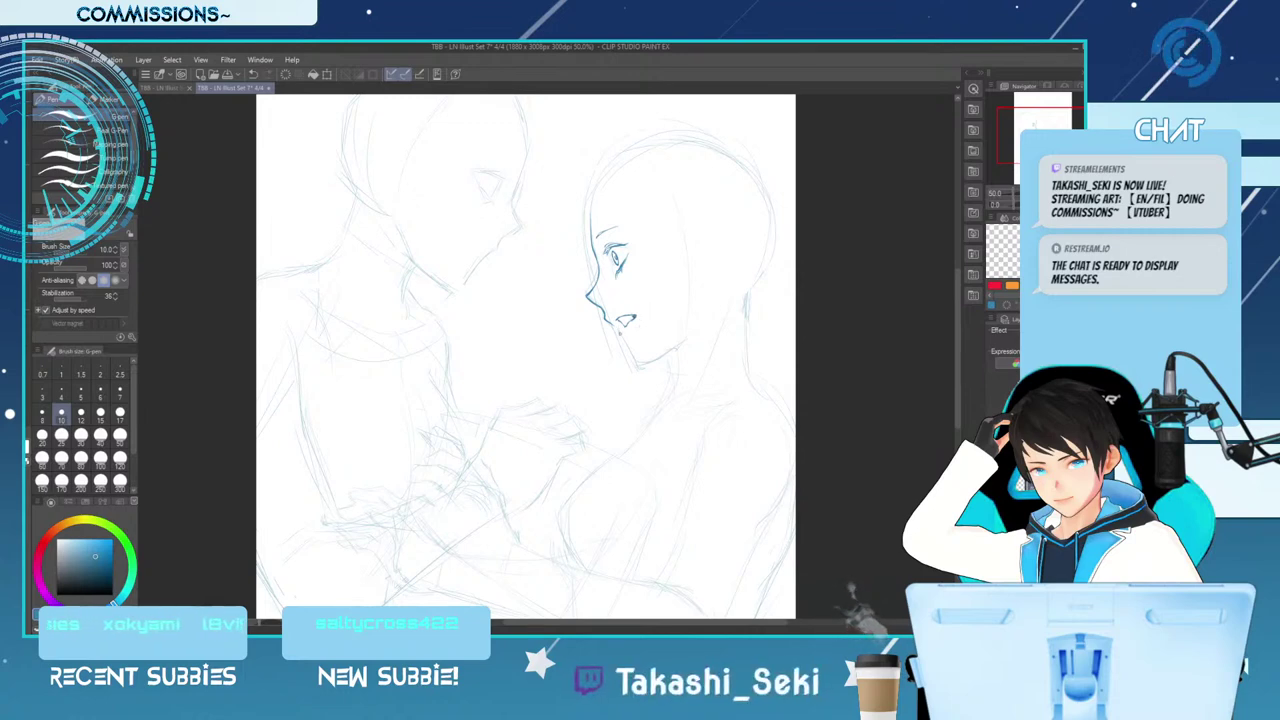
Draw the lower figure's lower lip, chin, underside of the jaw and the start of the throat line
key("ctrl+z")
left_click_drag(618, 330, 633, 352)
key("ctrl+z")
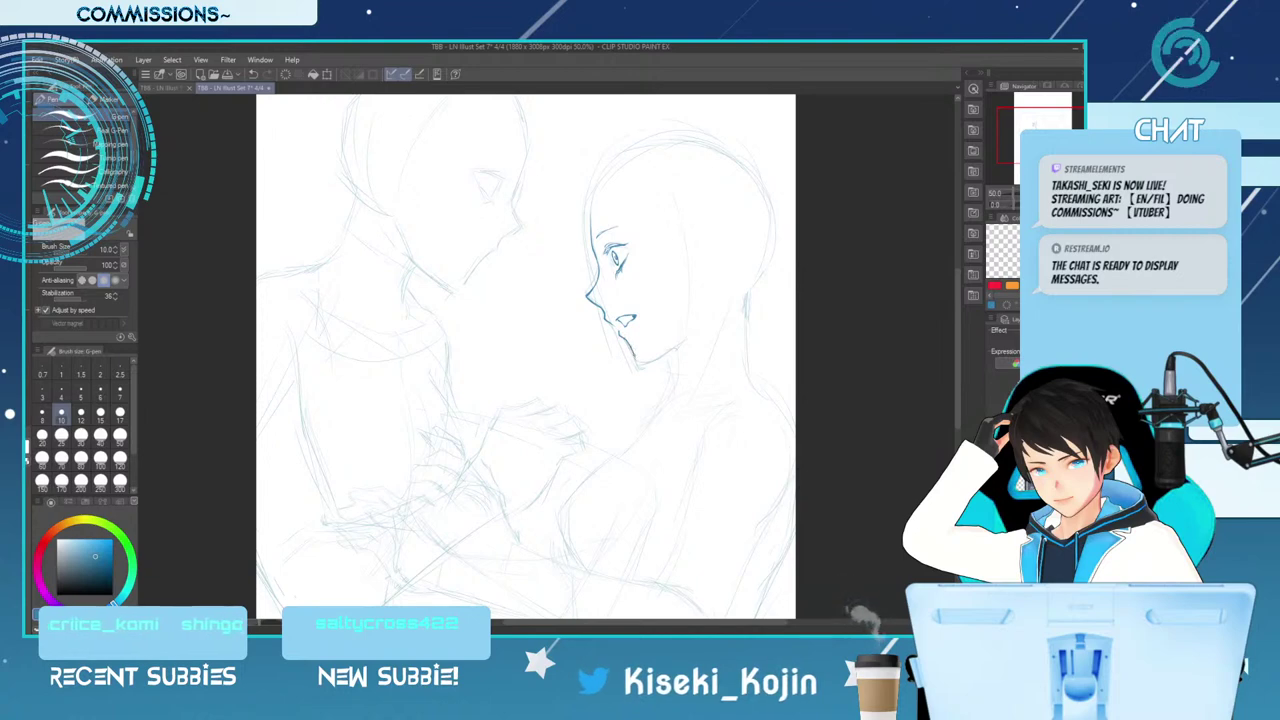
key("ctrl+z")
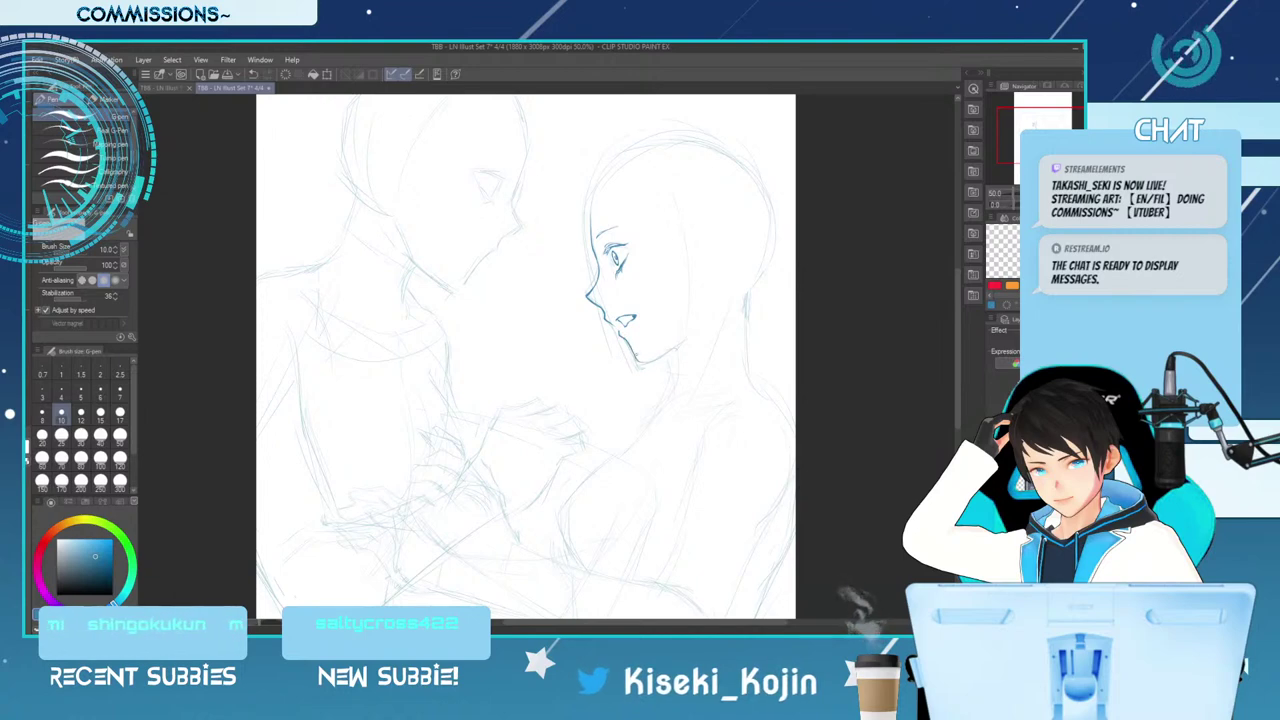
key("ctrl+y")
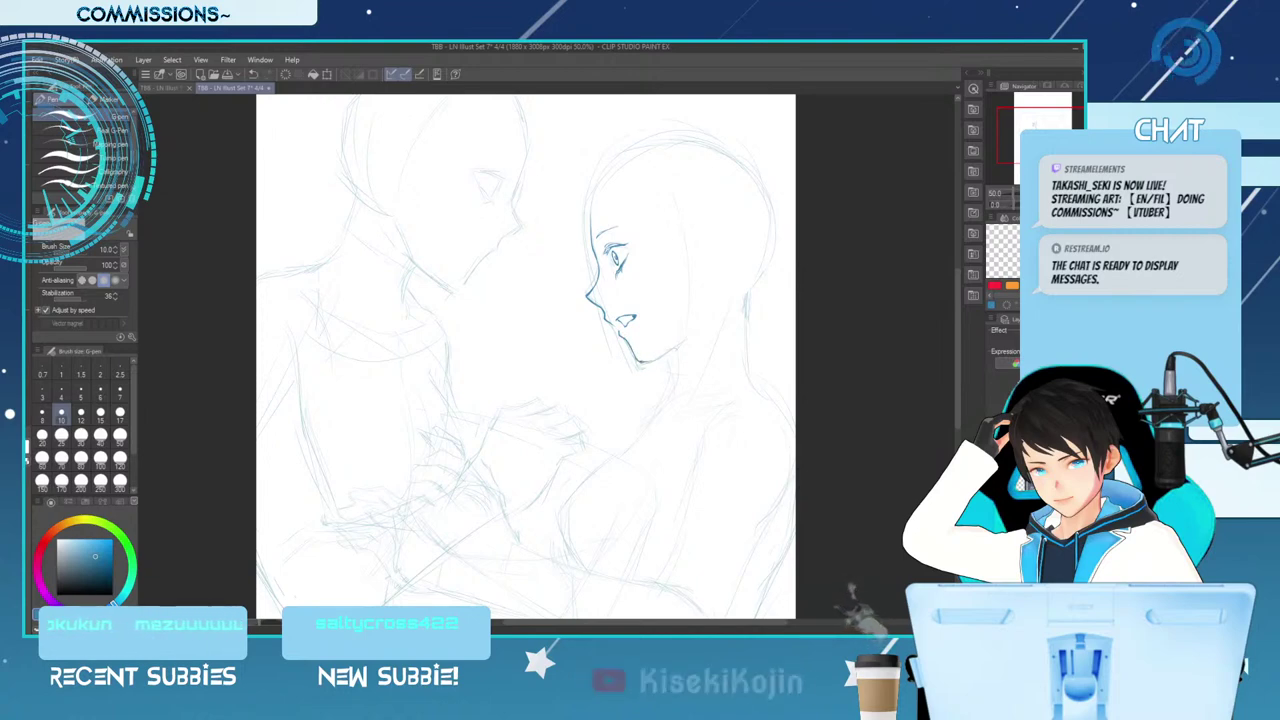
left_click_drag(644, 362, 666, 351)
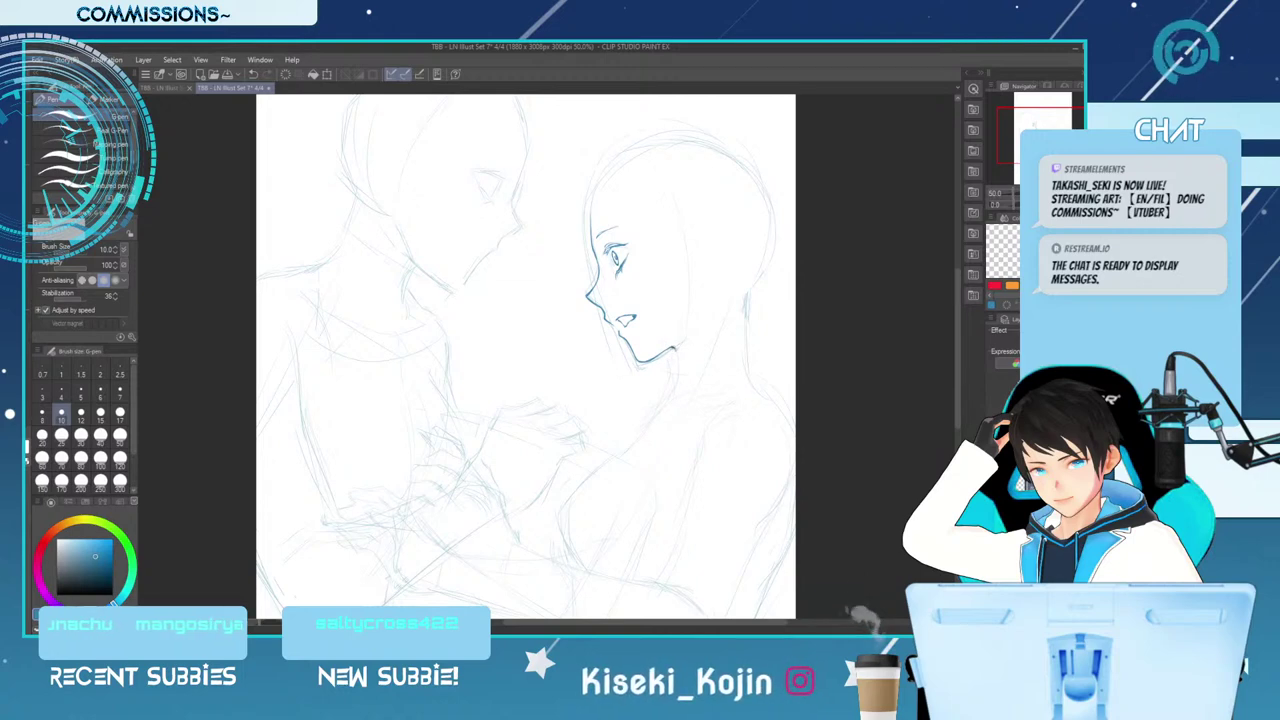
left_click_drag(675, 349, 678, 366)
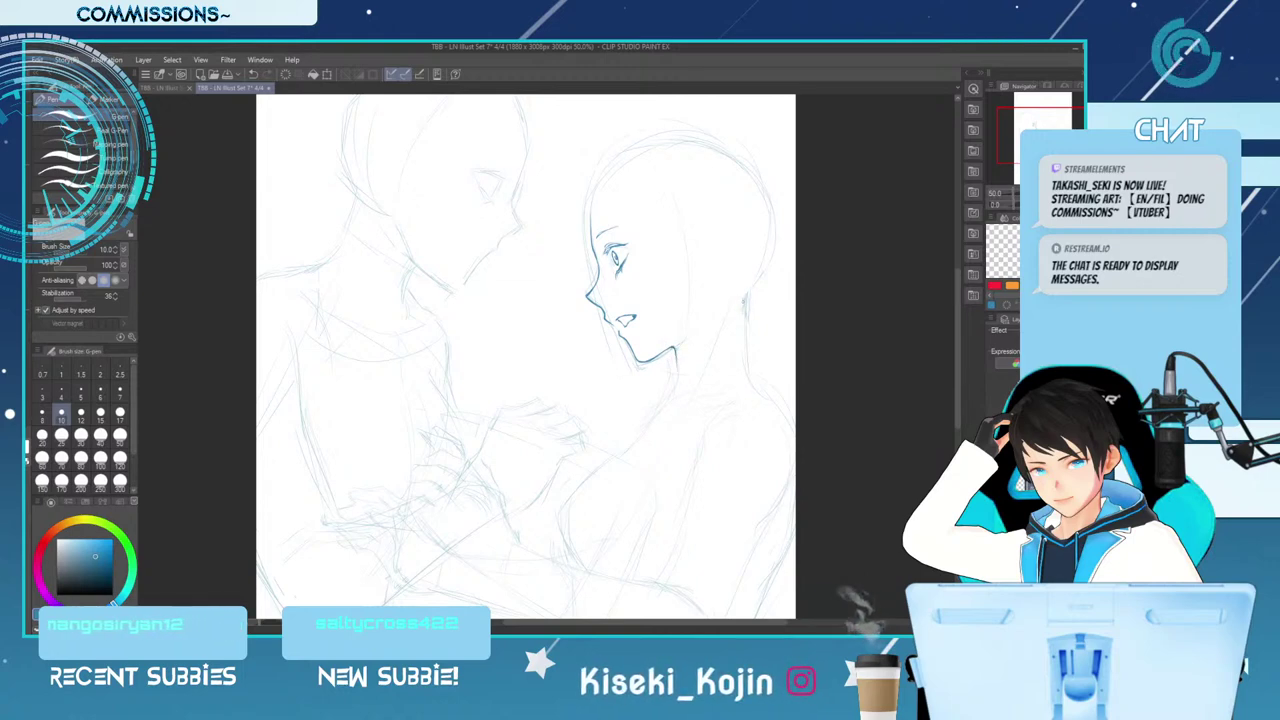
Draw the line along the back of the lower figure's neck and save the illustration
left_click_drag(740, 300, 745, 374)
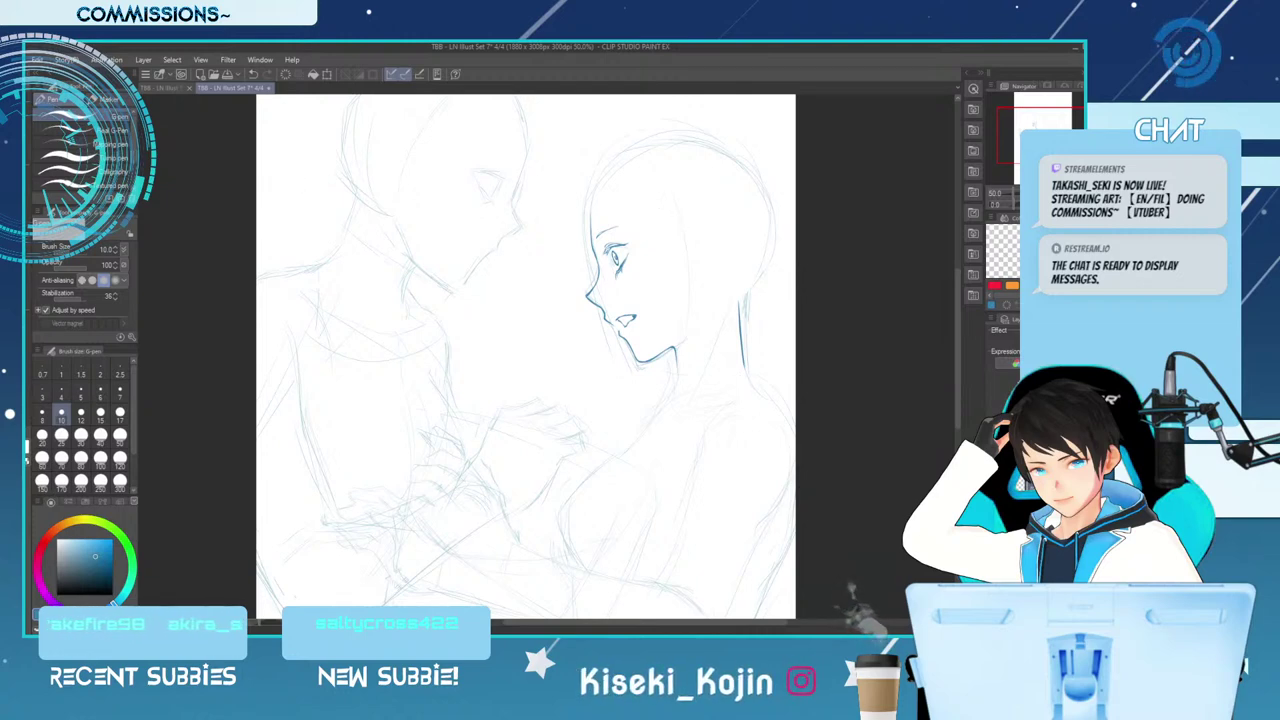
key("ctrl+s")
key("ctrl+minus")
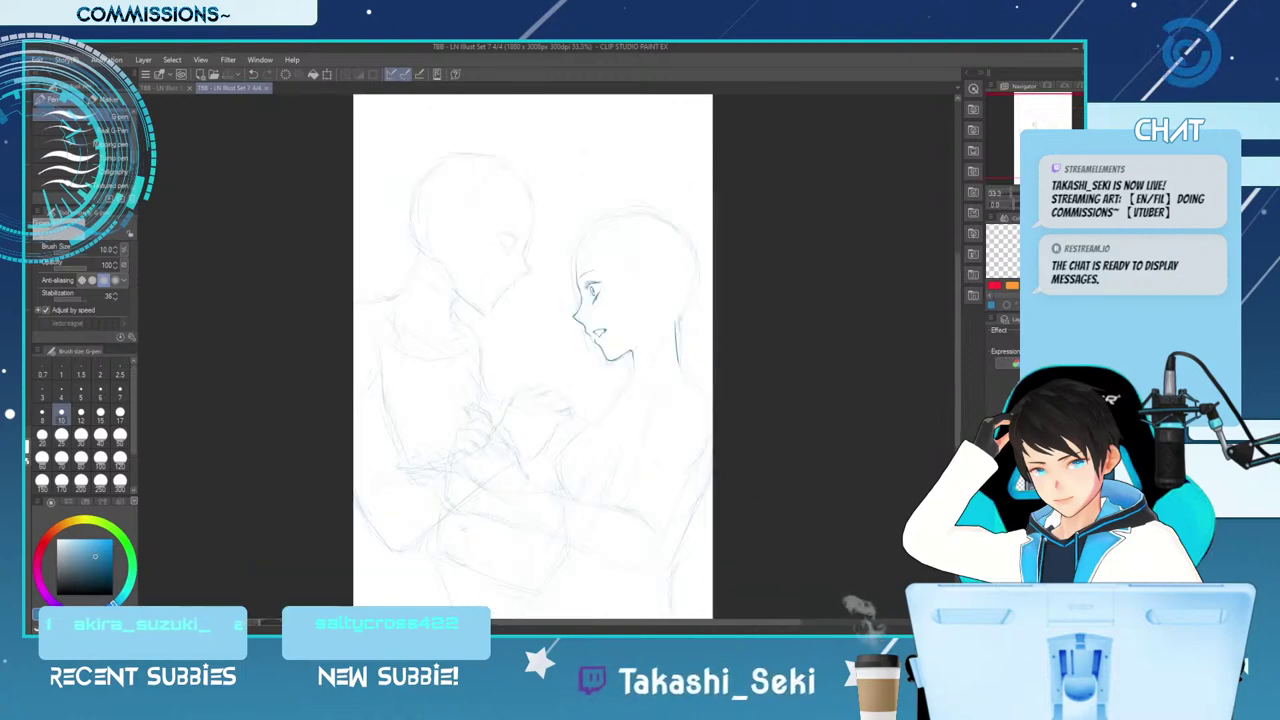
Unmirror the canvas view, rotate it to -20 degrees, and draw the lower figure's jaw line along the cheek
key("h")
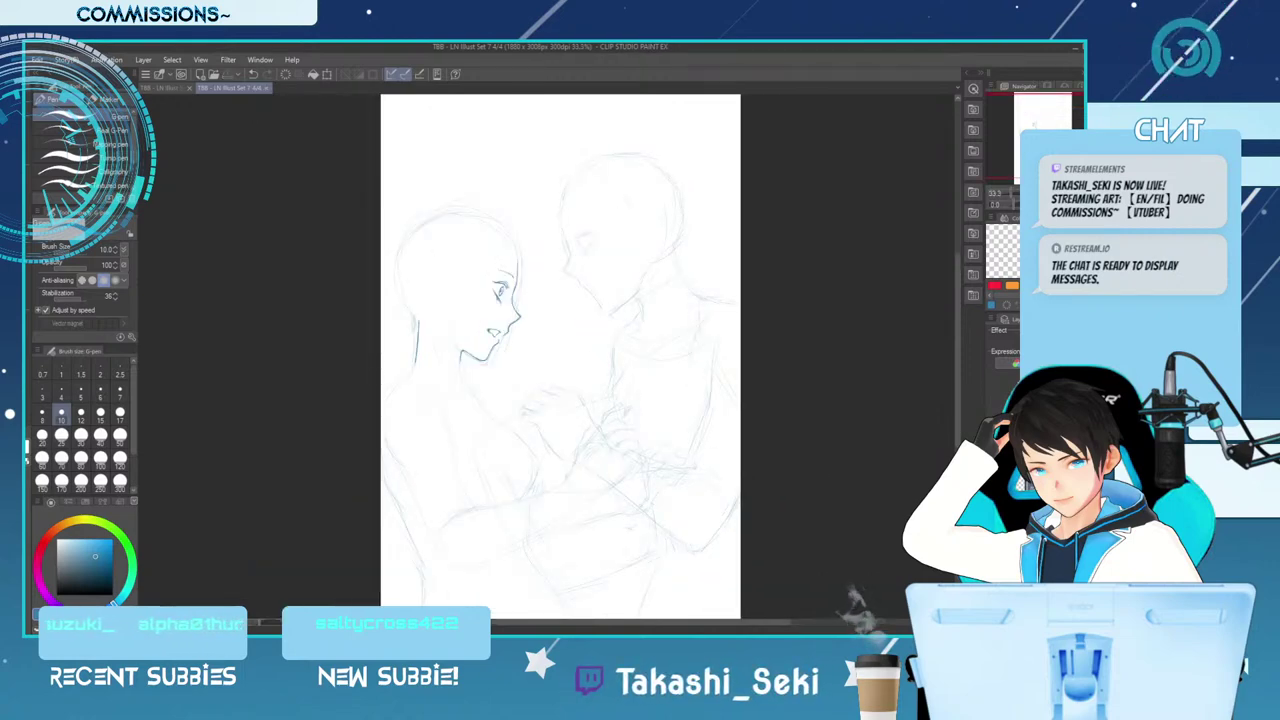
key("minus")
key("minus")
key("minus")
key("minus")
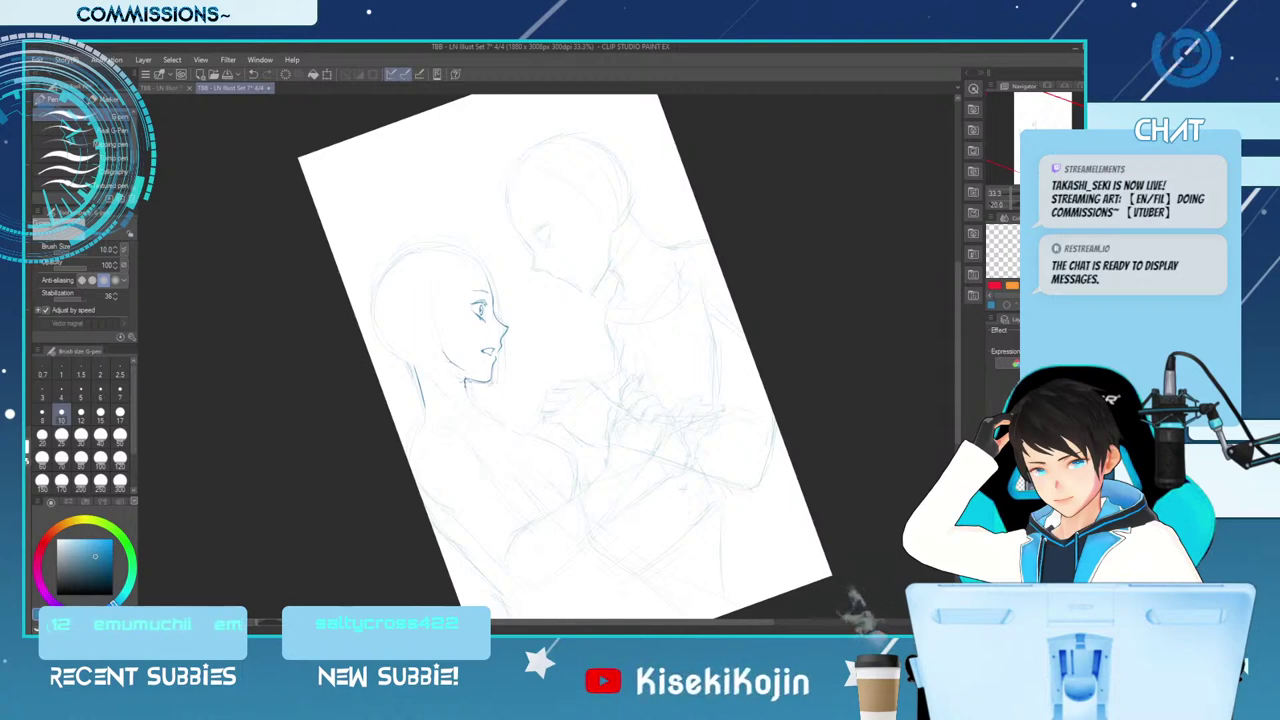
key("ctrl+plus")
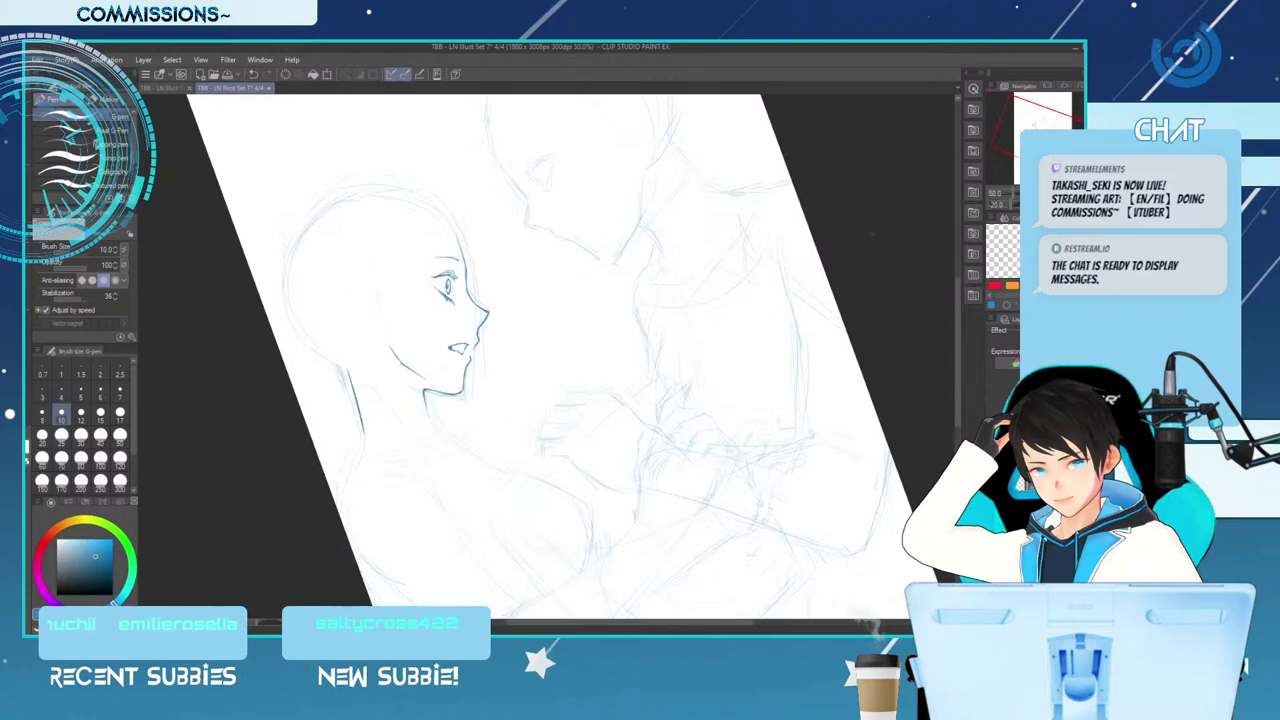
Draw the lower figure's front fringe strands falling over the forehead and eye, redoing strokes until they fit
left_click_drag(458, 244, 478, 308)
key("ctrl+z")
mouse_move(460, 236)
left_mouse_down()
mouse_move(476, 298)
mouse_move(458, 298)
left_mouse_up()
key("ctrl+z")
key("ctrl+z")
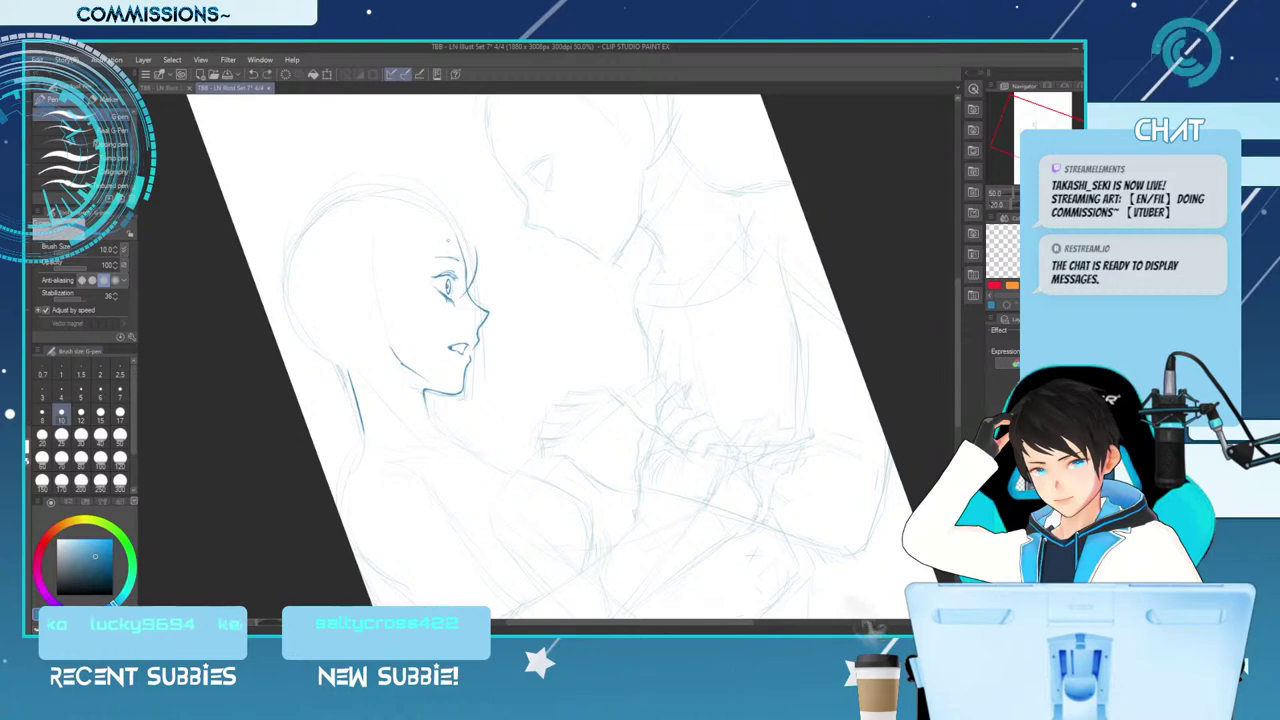
left_click_drag(455, 241, 454, 302)
key("ctrl+z")
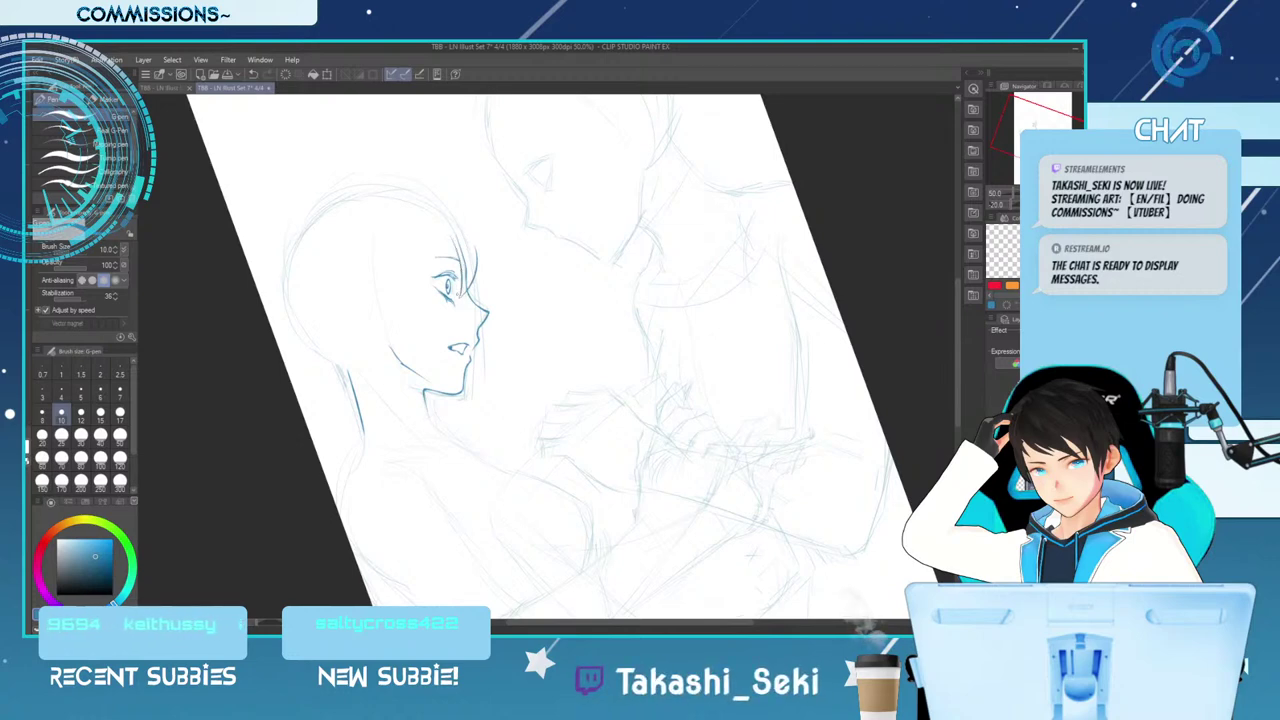
left_click_drag(476, 242, 484, 286)
key("ctrl+z")
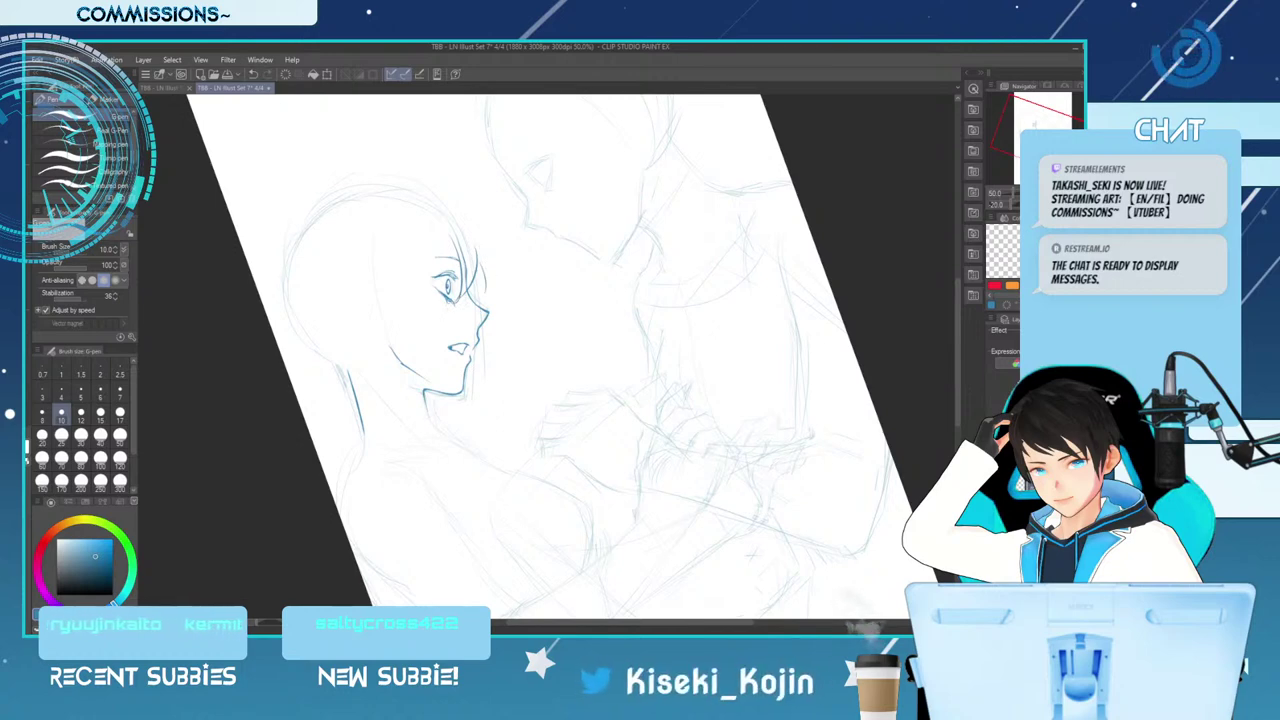
left_click_drag(449, 235, 445, 274)
key("ctrl+z")
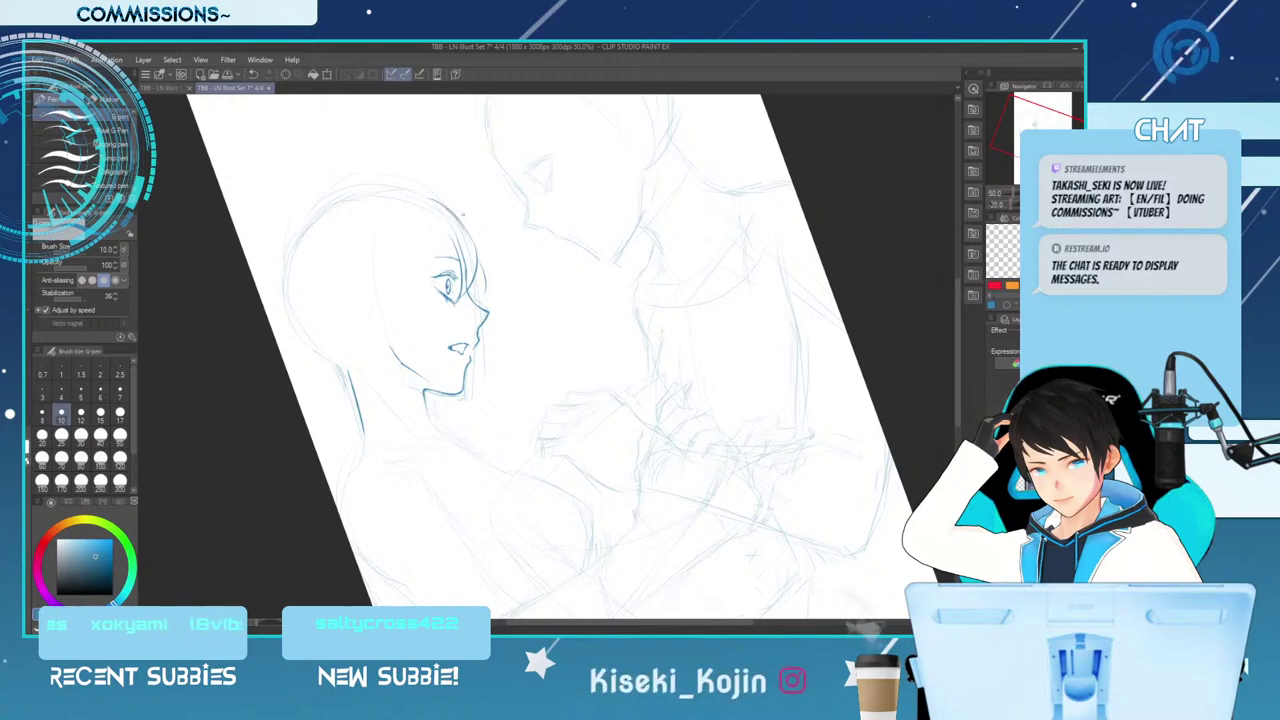
Draw long curved strands from the crown past the temple to the cheek, plus an outer strand along the front of the fringe
left_click_drag(429, 201, 412, 272)
key("ctrl+z")
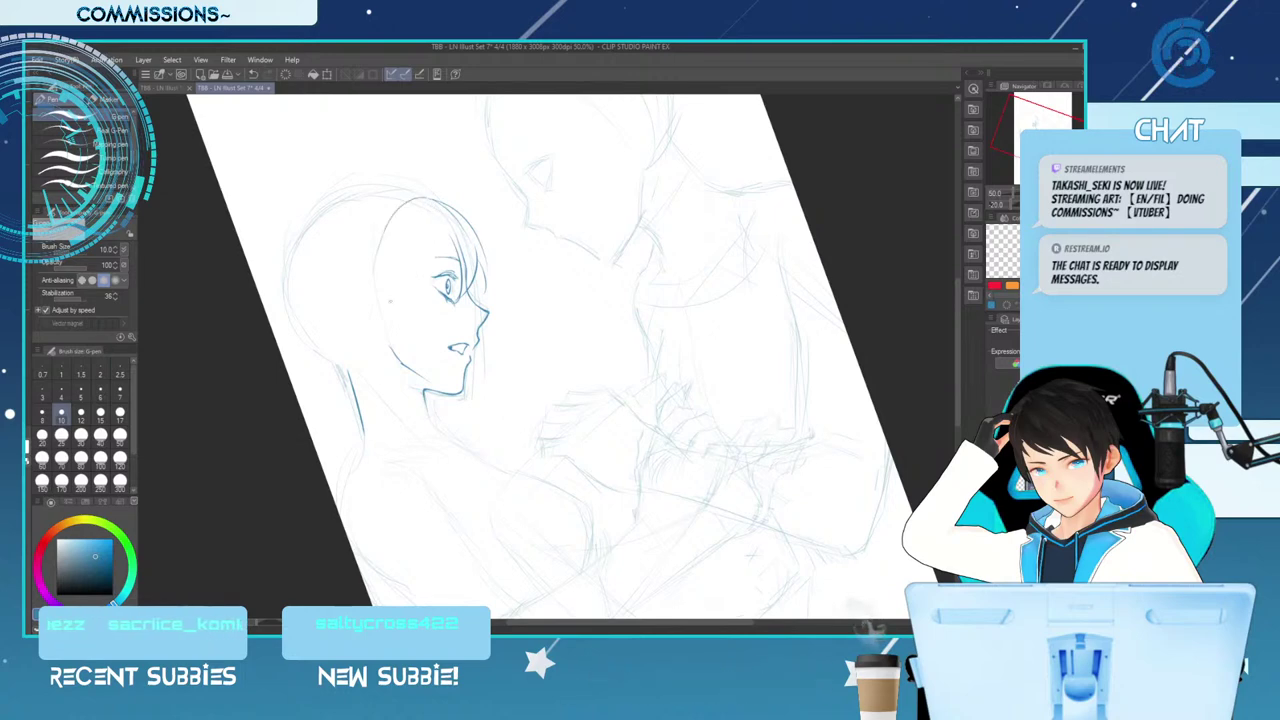
key("ctrl+z")
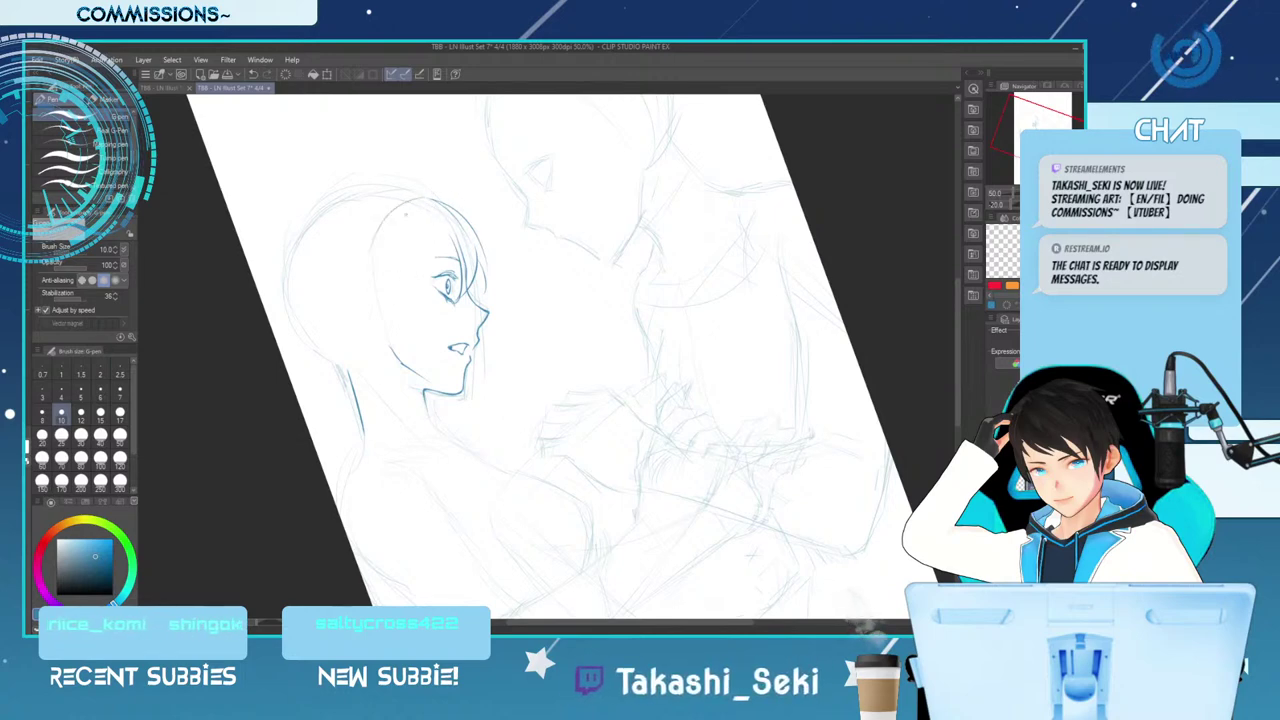
mouse_move(403, 203)
left_mouse_down()
mouse_move(366, 286)
mouse_move(424, 322)
left_mouse_up()
key("ctrl+z")
left_click_drag(378, 280, 400, 318)
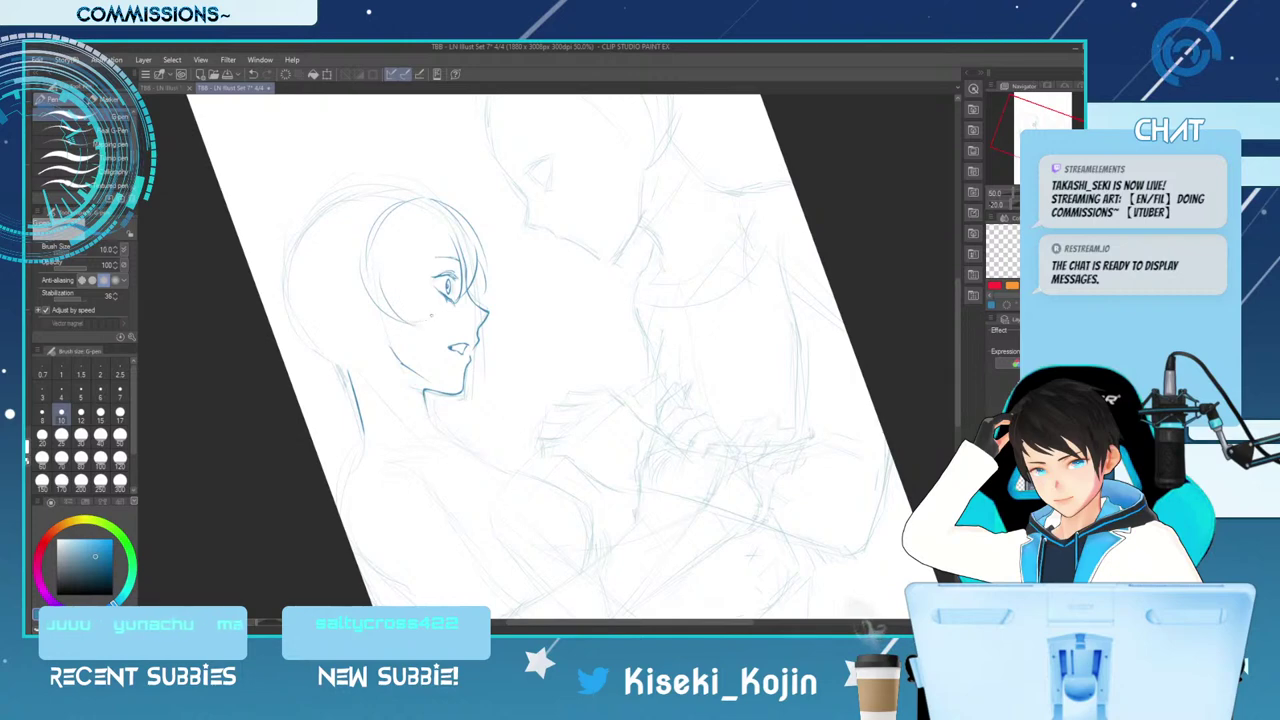
left_click_drag(380, 282, 414, 308)
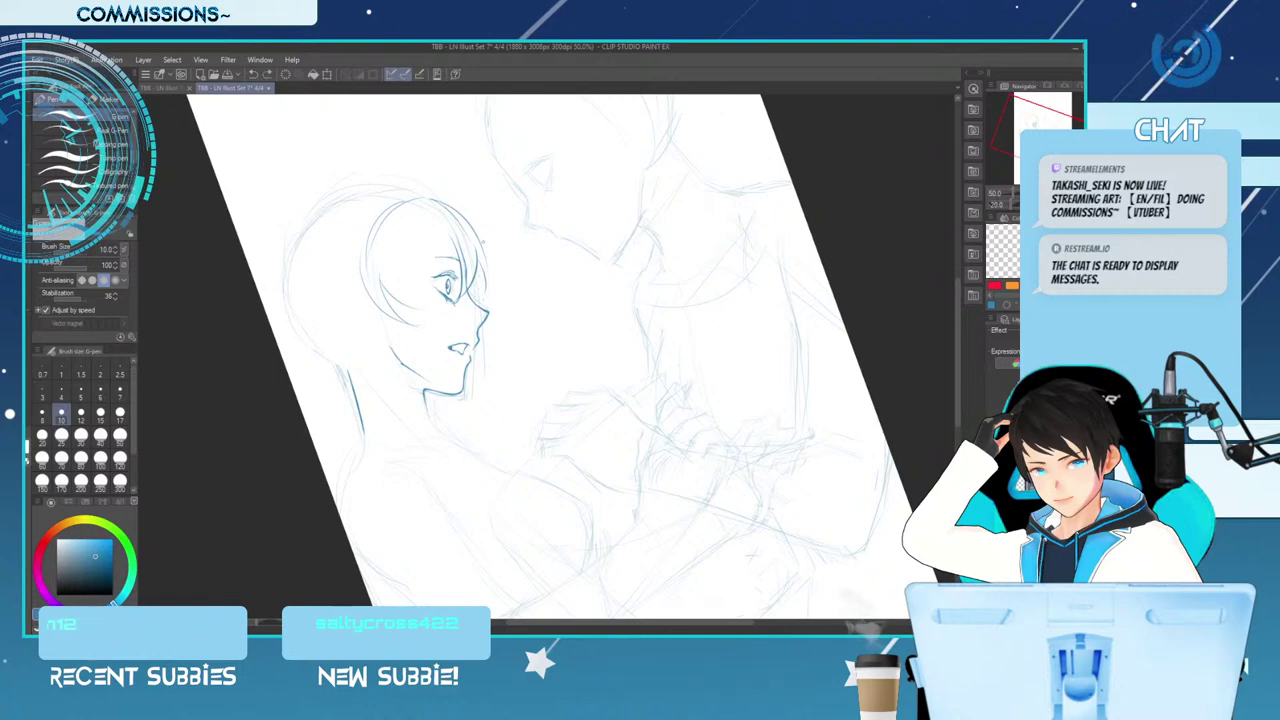
left_click_drag(460, 208, 492, 270)
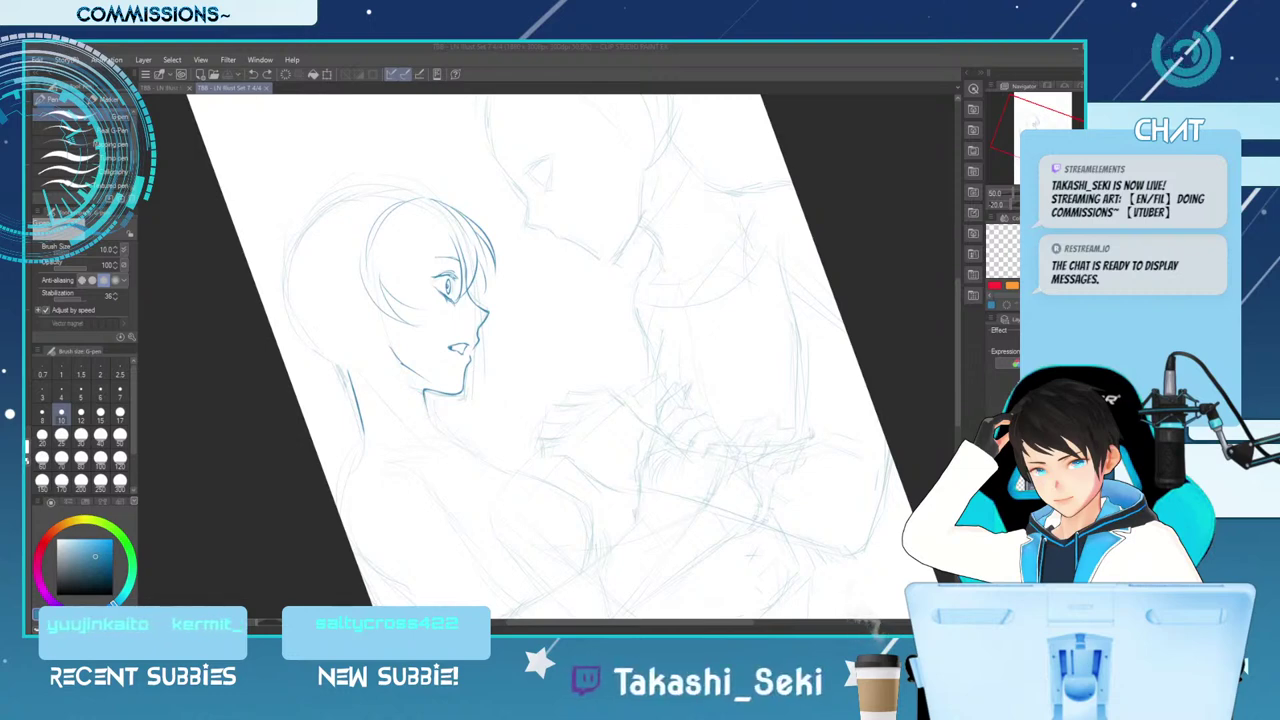
Draw the lower figure's ear and the small lock of hair beside it, and mirror the canvas view
key("alt+Tab")
key("ctrl+z")
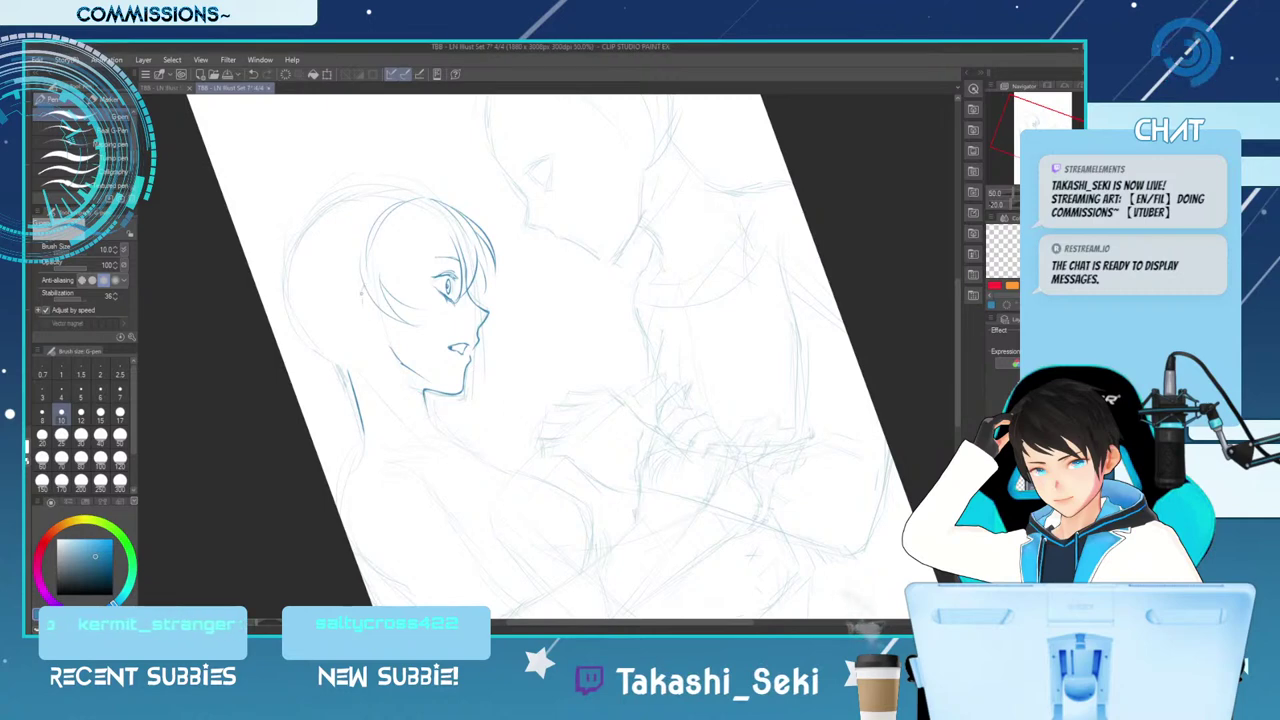
mouse_move(364, 304)
left_mouse_down()
mouse_move(362, 332)
mouse_move(386, 338)
left_mouse_up()
left_click(380, 325)
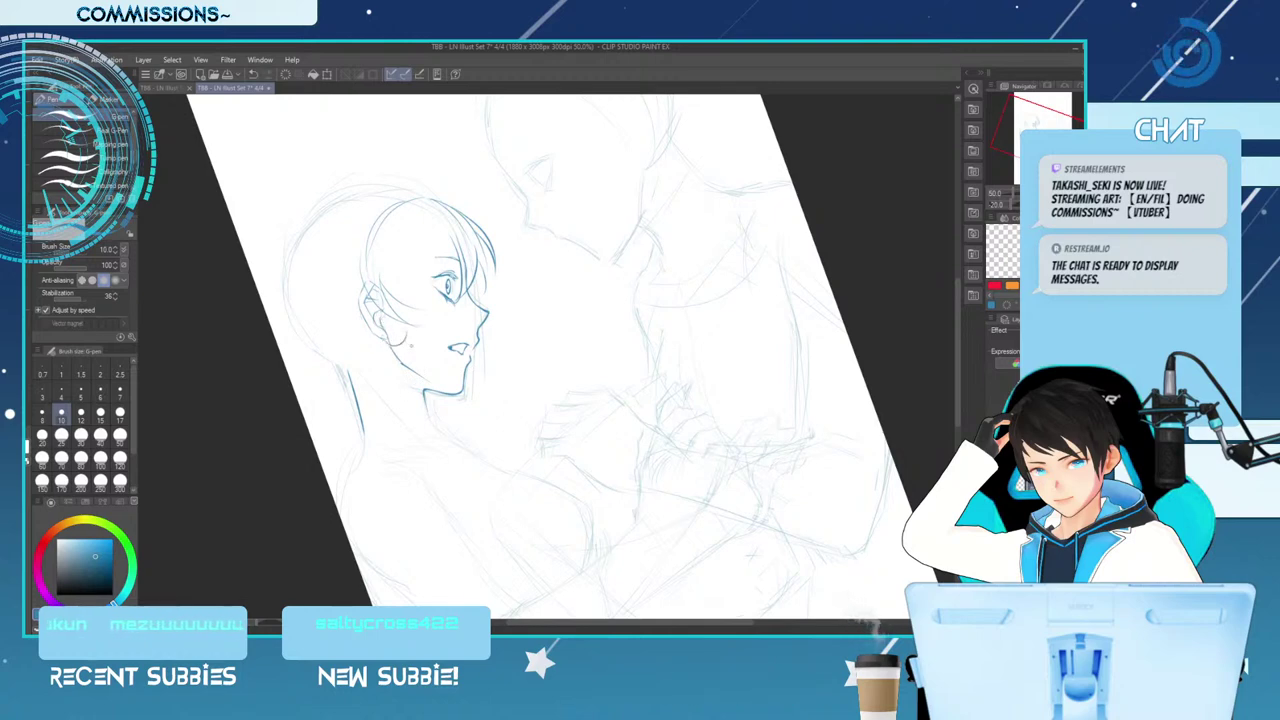
mouse_move(405, 334)
left_mouse_down()
mouse_move(390, 348)
mouse_move(395, 383)
left_mouse_up()
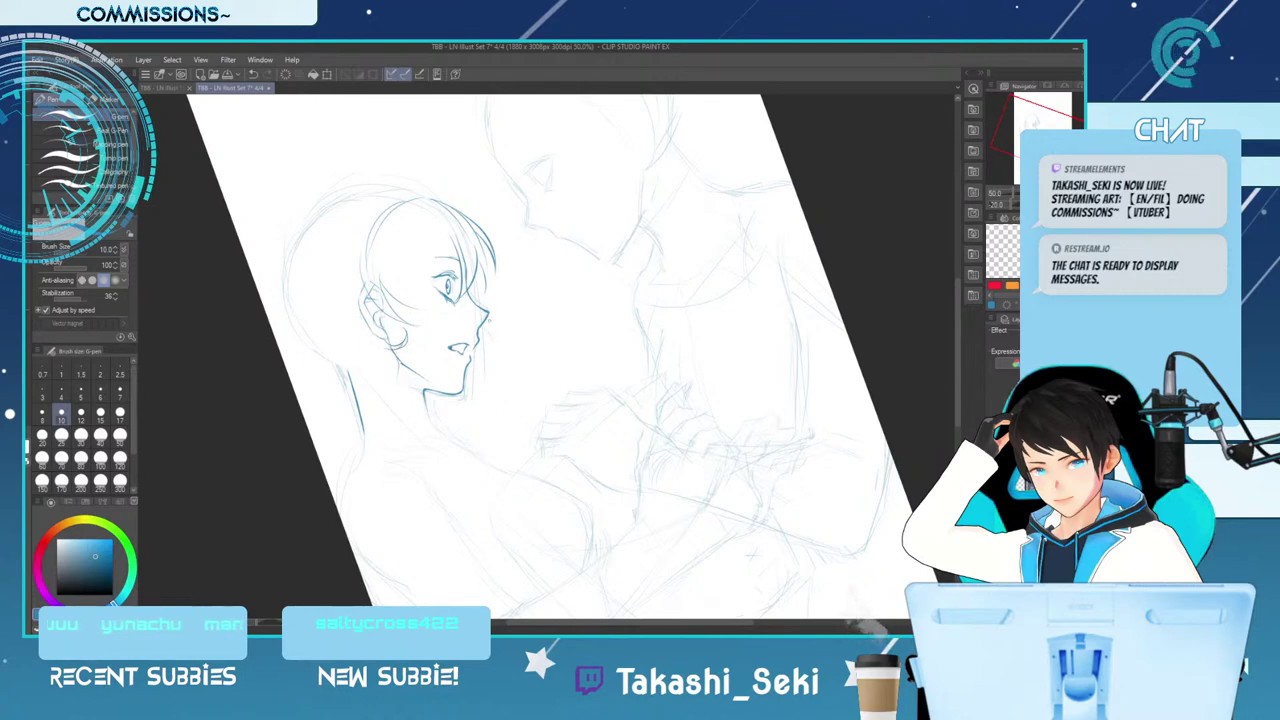
key("h")
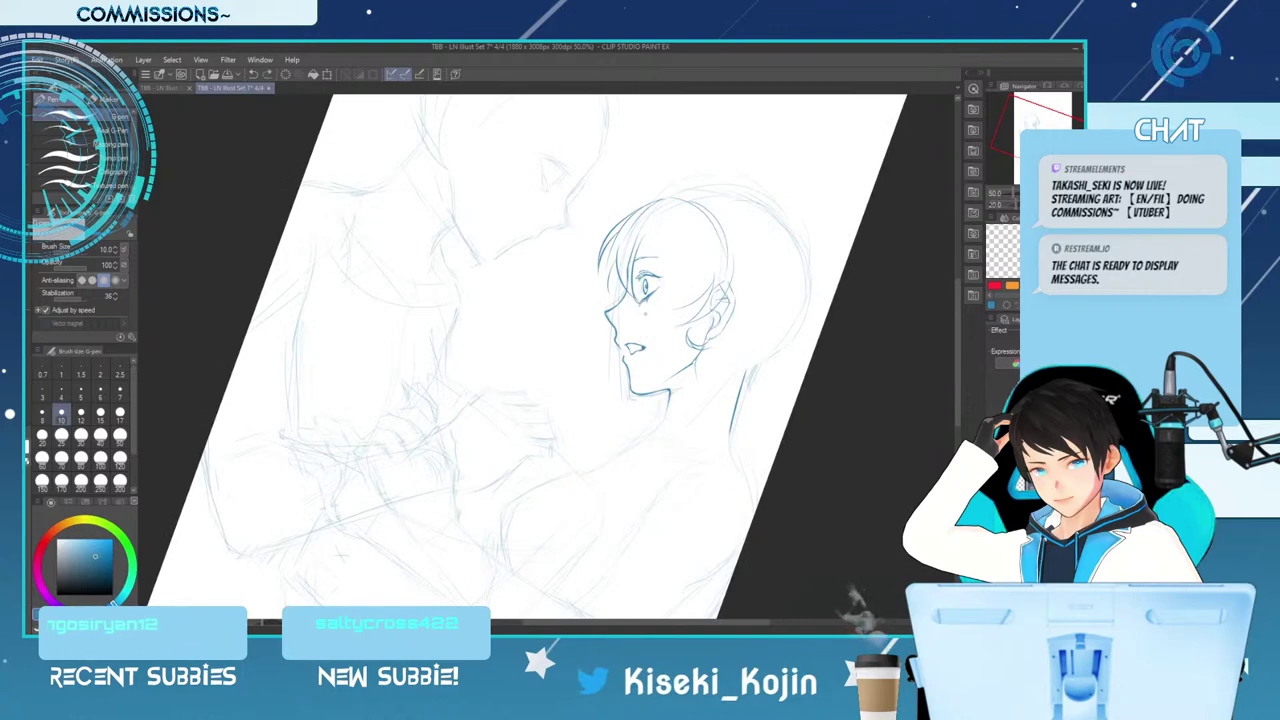
key("b")
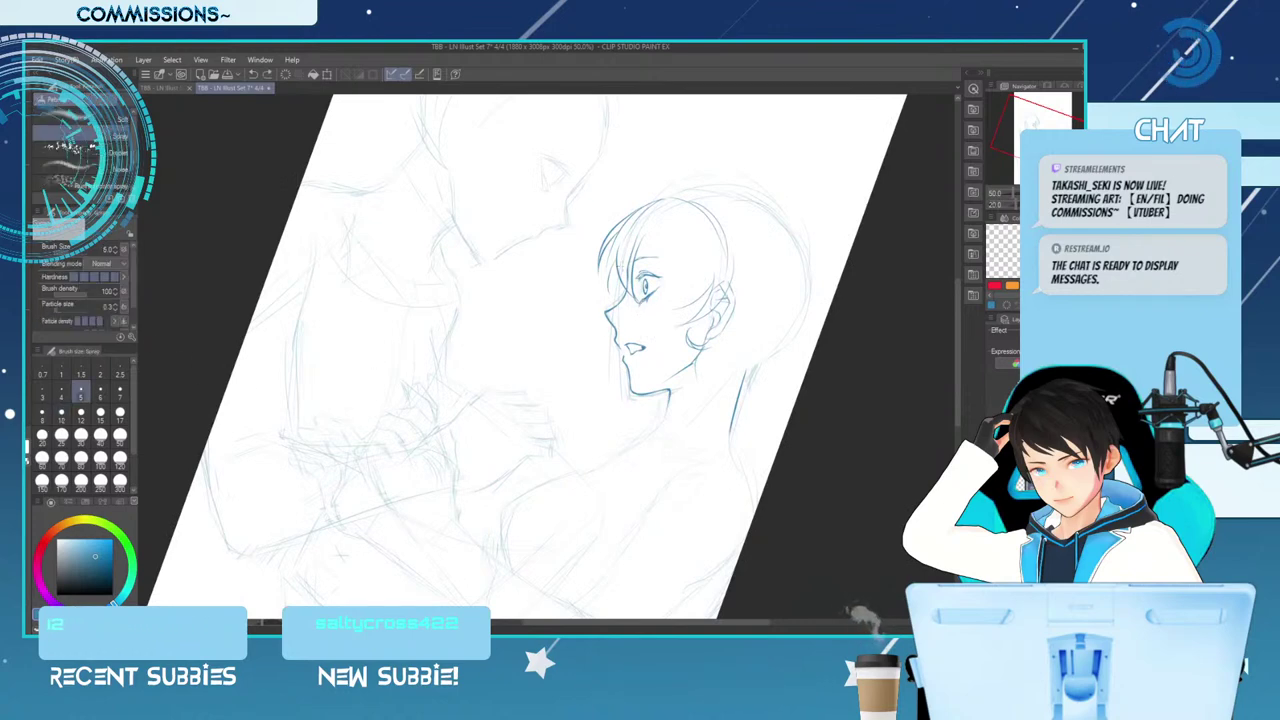
left_click(42, 414)
key("bracketright")
key("bracketright")
key("bracketright")
key("bracketright")
key("bracketright")
key("bracketright")
key("bracketright")
key("bracketright")
key("bracketright")
key("bracketright")
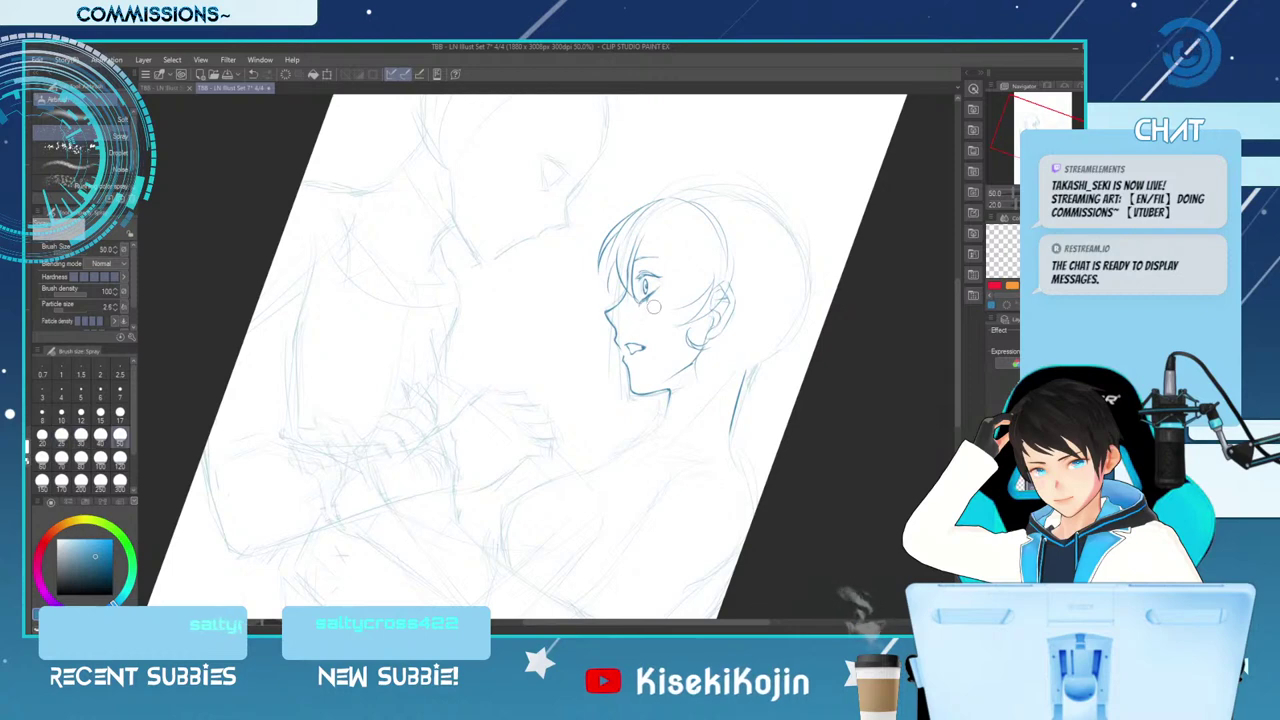
key("p")
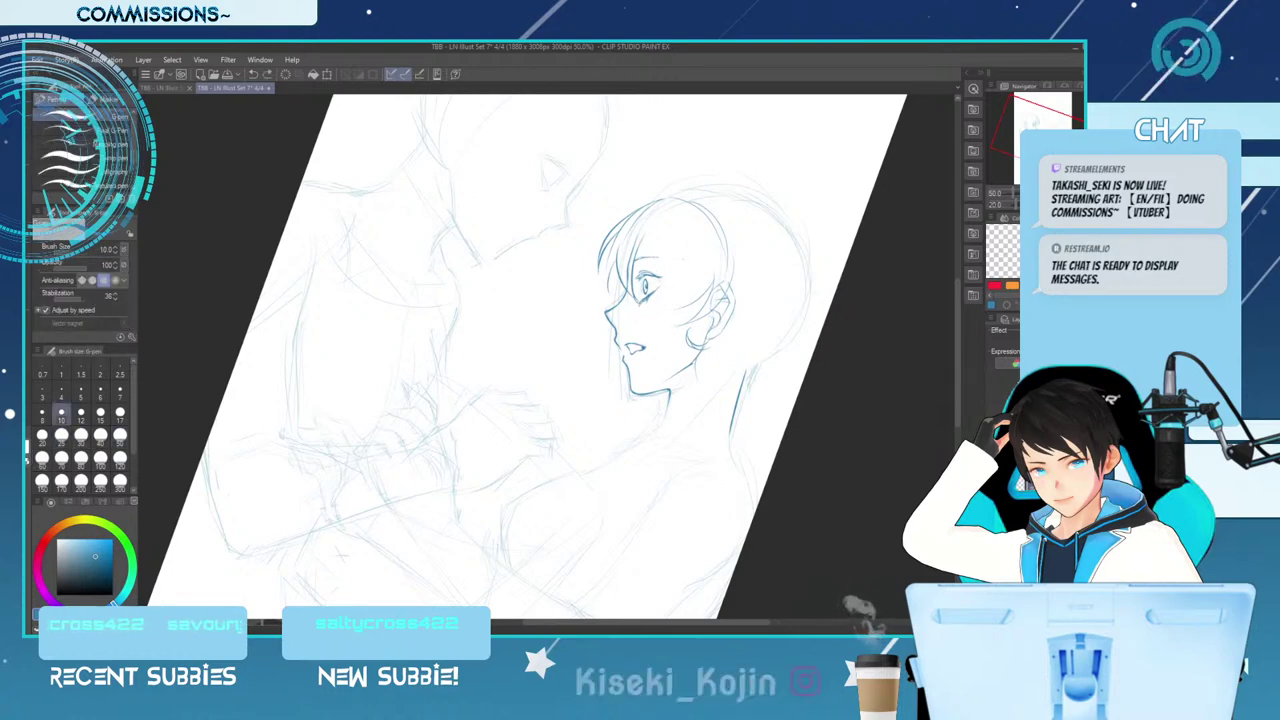
Fill in the fringe with curved strands sweeping across the forehead and temple and along its front edge
left_click_drag(676, 257, 687, 289)
left_click_drag(673, 223, 692, 299)
left_click_drag(675, 251, 689, 285)
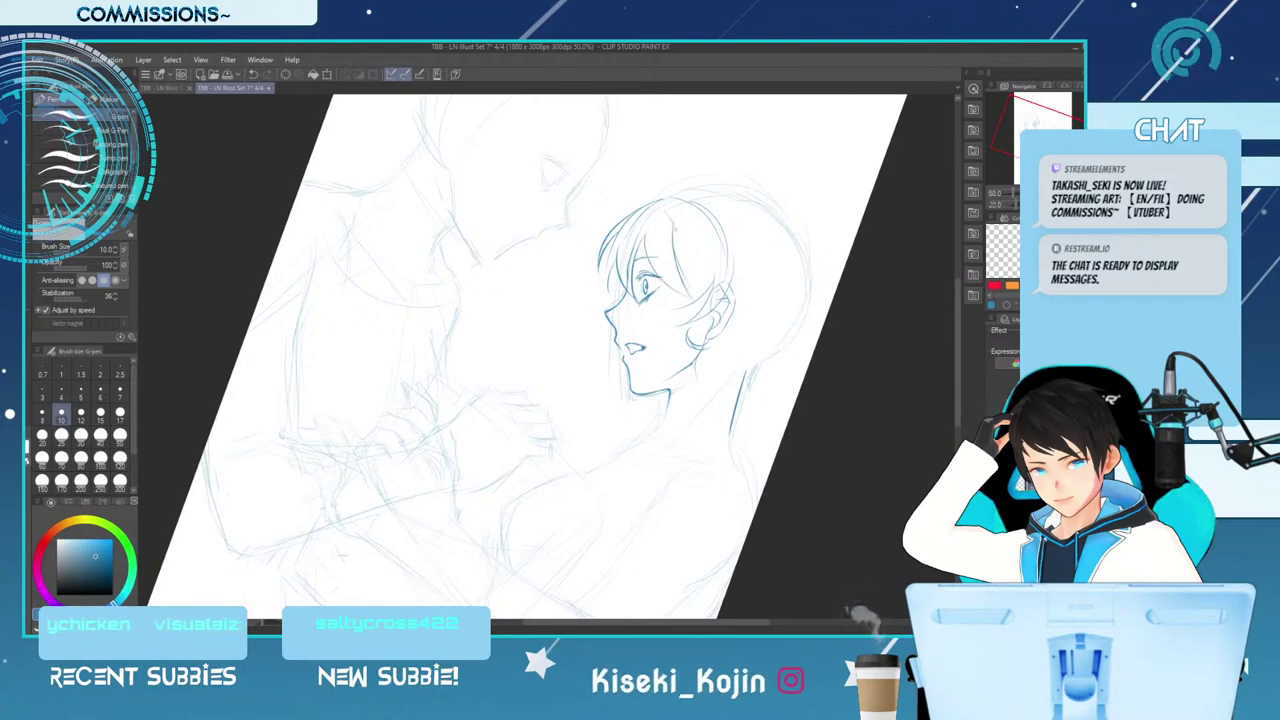
key("ctrl+z")
mouse_move(684, 208)
left_mouse_down()
mouse_move(682, 304)
mouse_move(658, 304)
left_mouse_up()
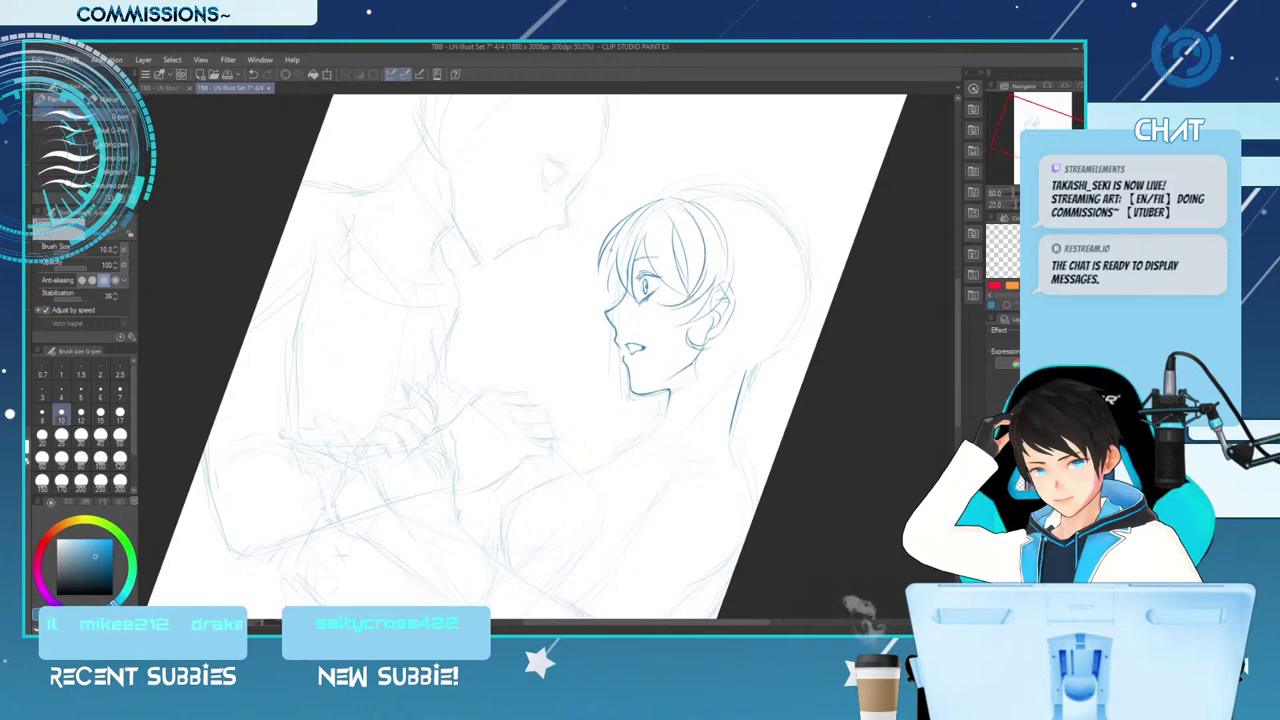
key("ctrl+z")
left_click_drag(614, 239, 600, 296)
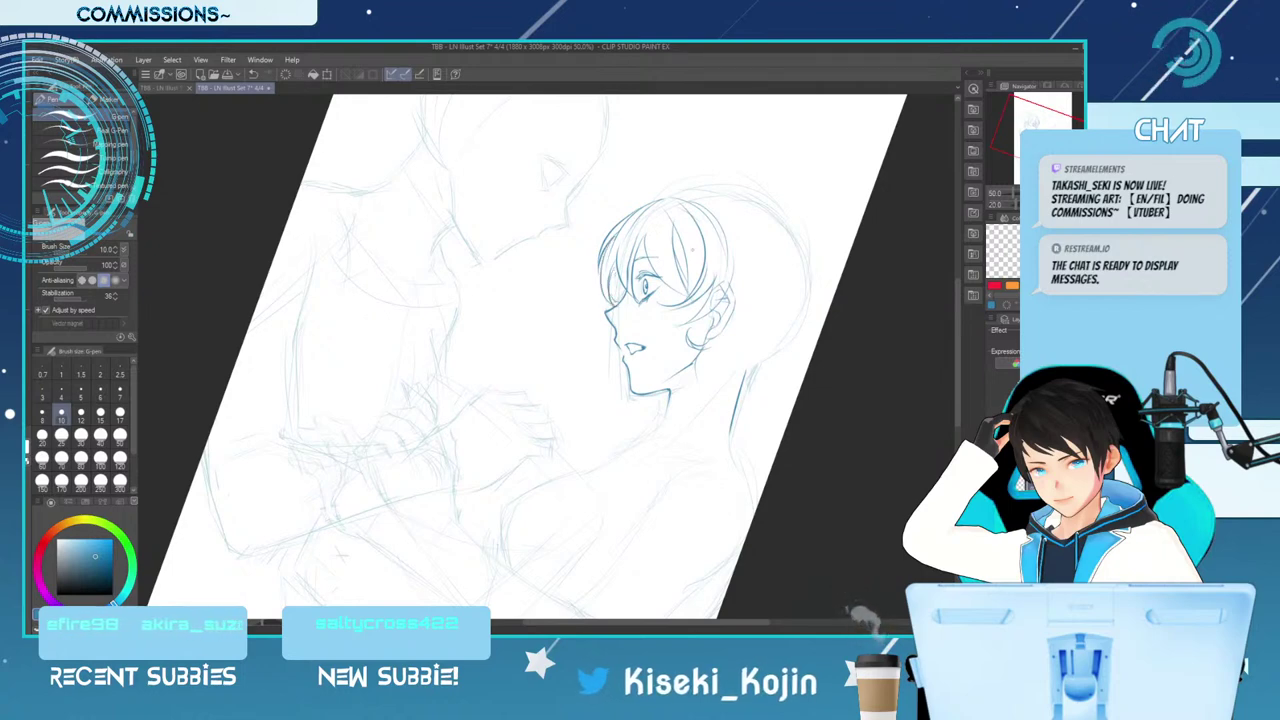
left_click_drag(642, 203, 605, 239)
key("ctrl+z")
key("ctrl+z")
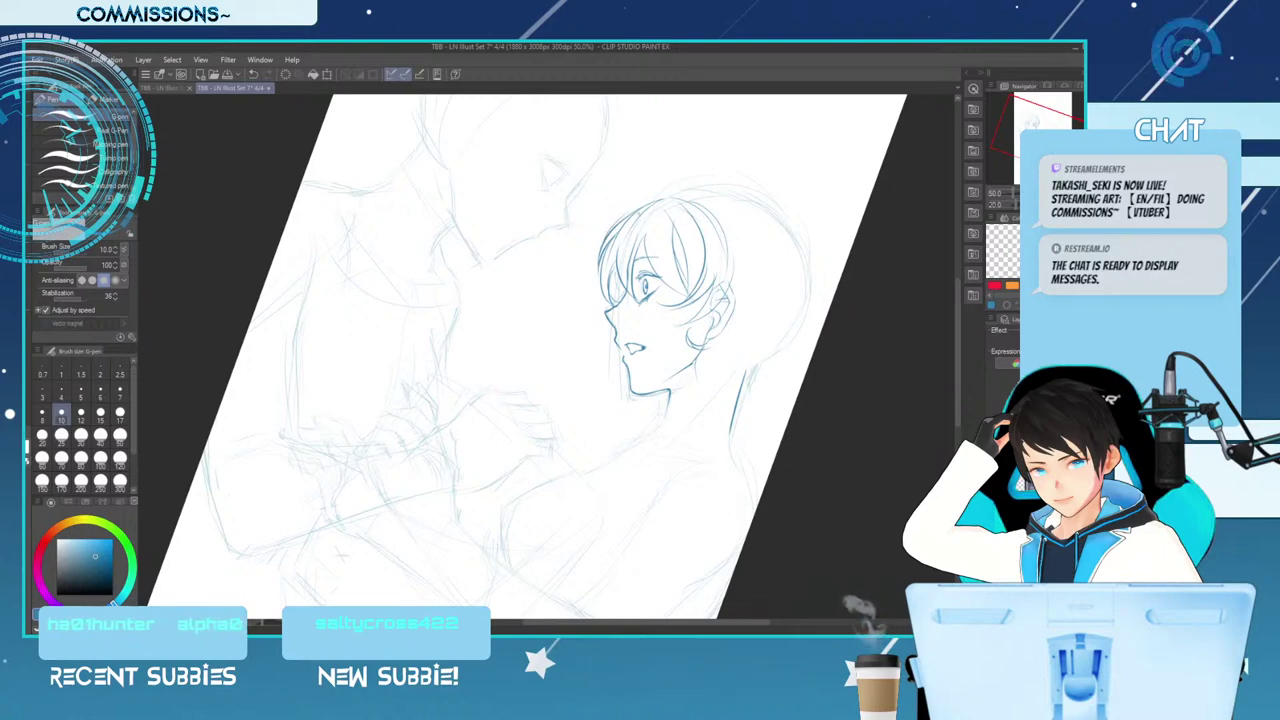
Draw the outline of the hair across the top of the lower figure's head toward the back
left_click_drag(641, 205, 758, 197)
key("ctrl+z")
mouse_move(663, 196)
left_mouse_down()
mouse_move(756, 186)
mouse_move(762, 208)
left_mouse_up()
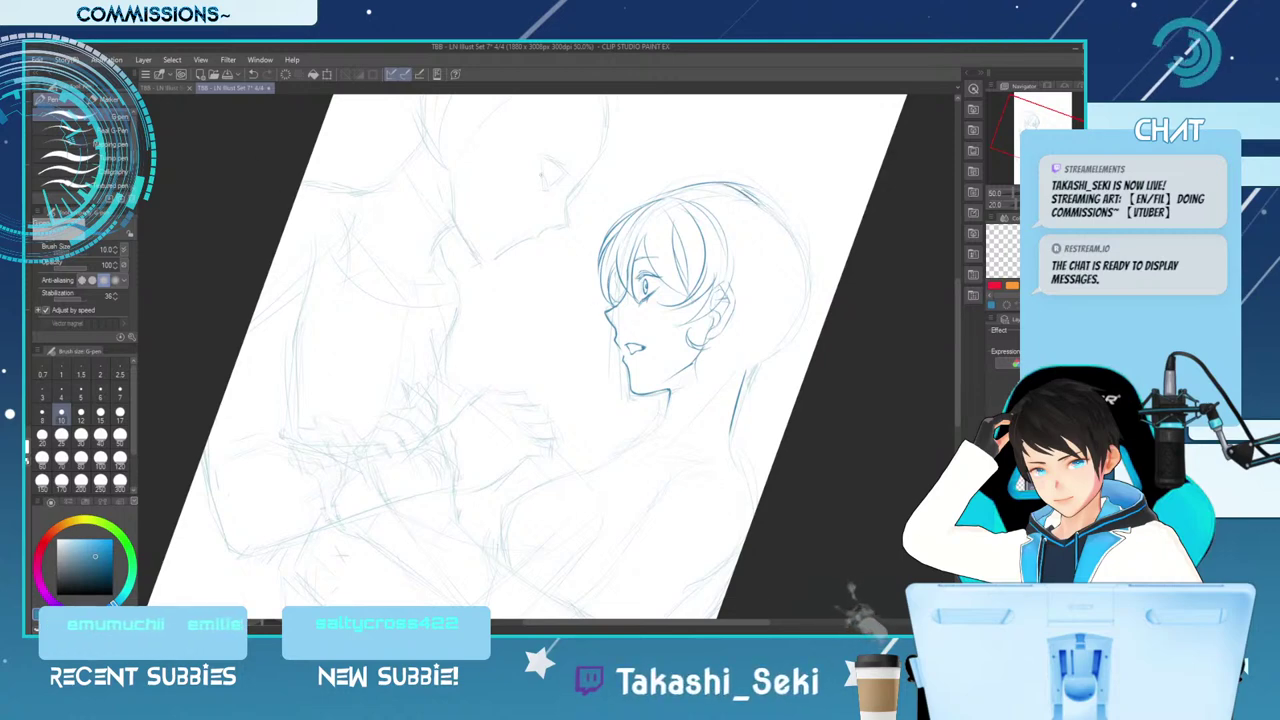
Unmirror the canvas view and draw a small tuft at the crown and hair strands down the back of the head
key("ctrl+minus")
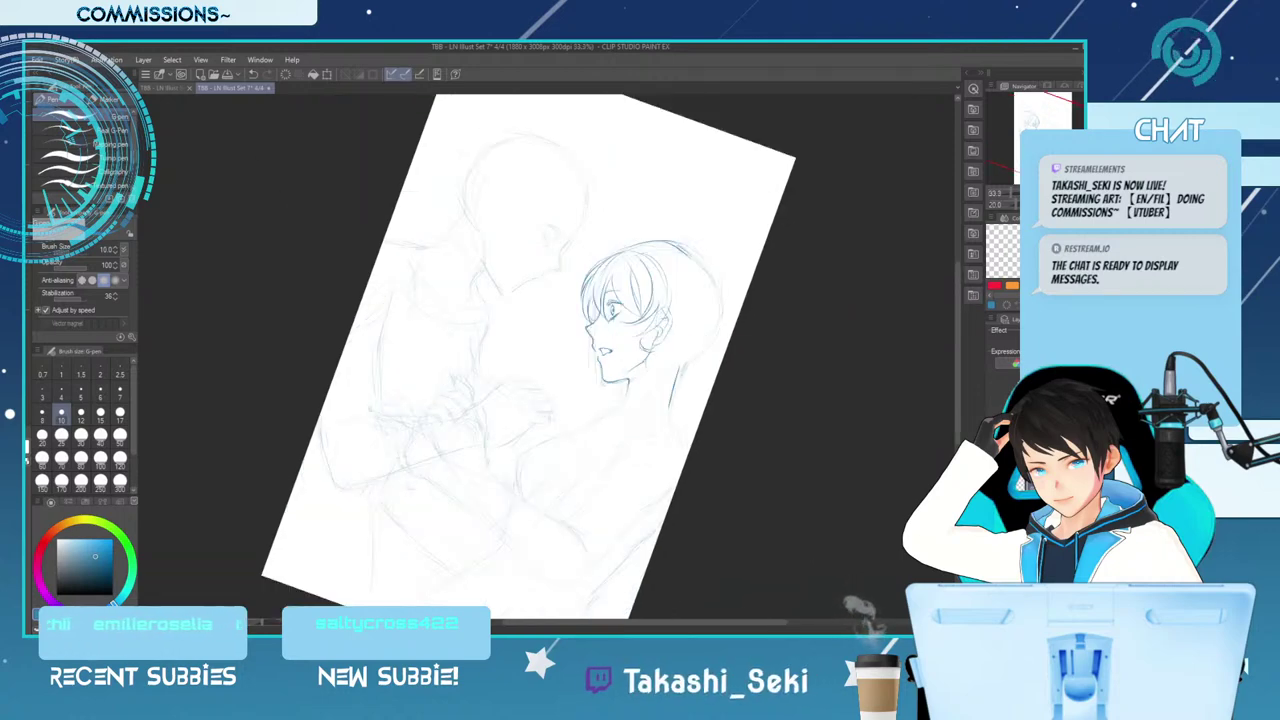
key("h")
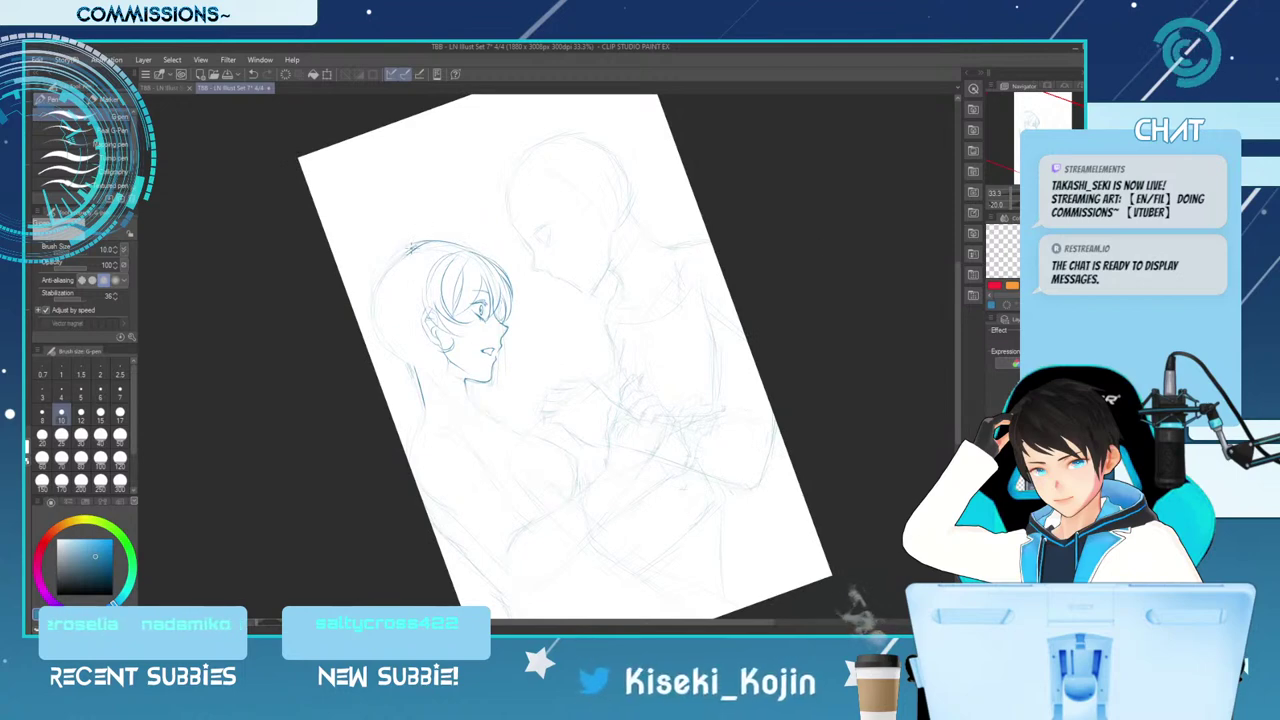
left_click_drag(409, 228, 401, 253)
key("ctrl+z")
key("ctrl+z")
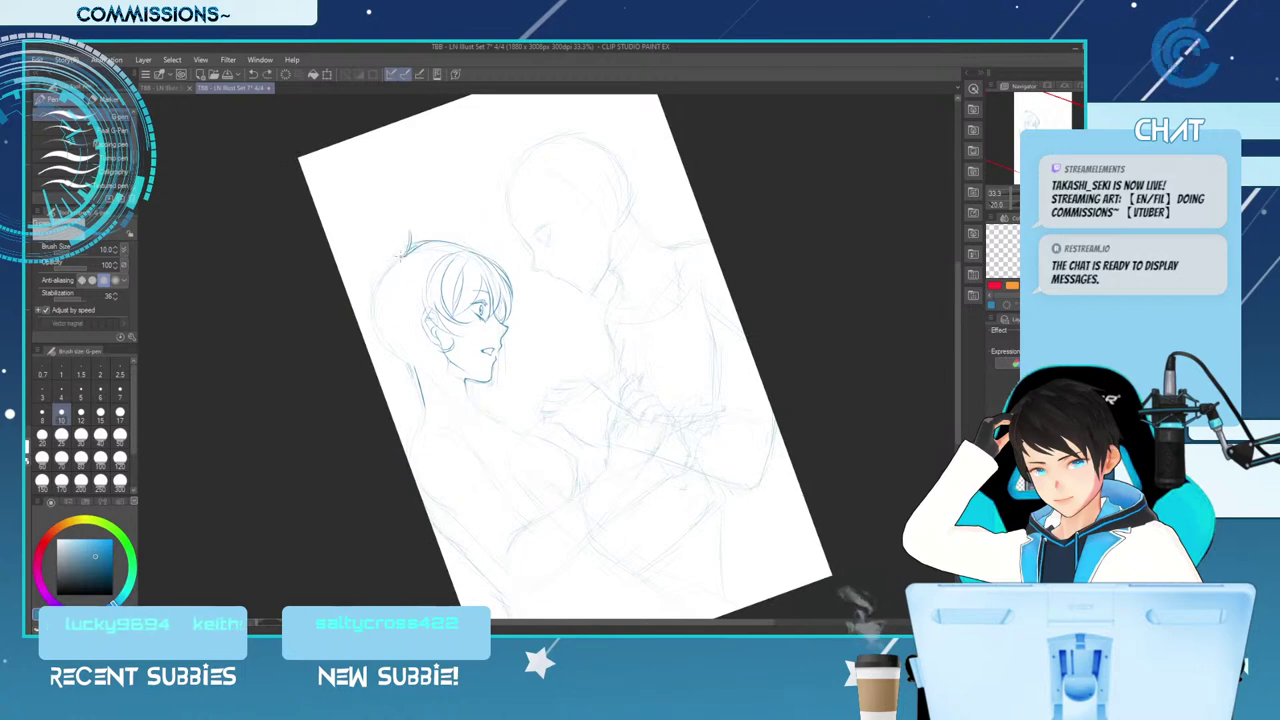
left_click_drag(396, 262, 385, 298)
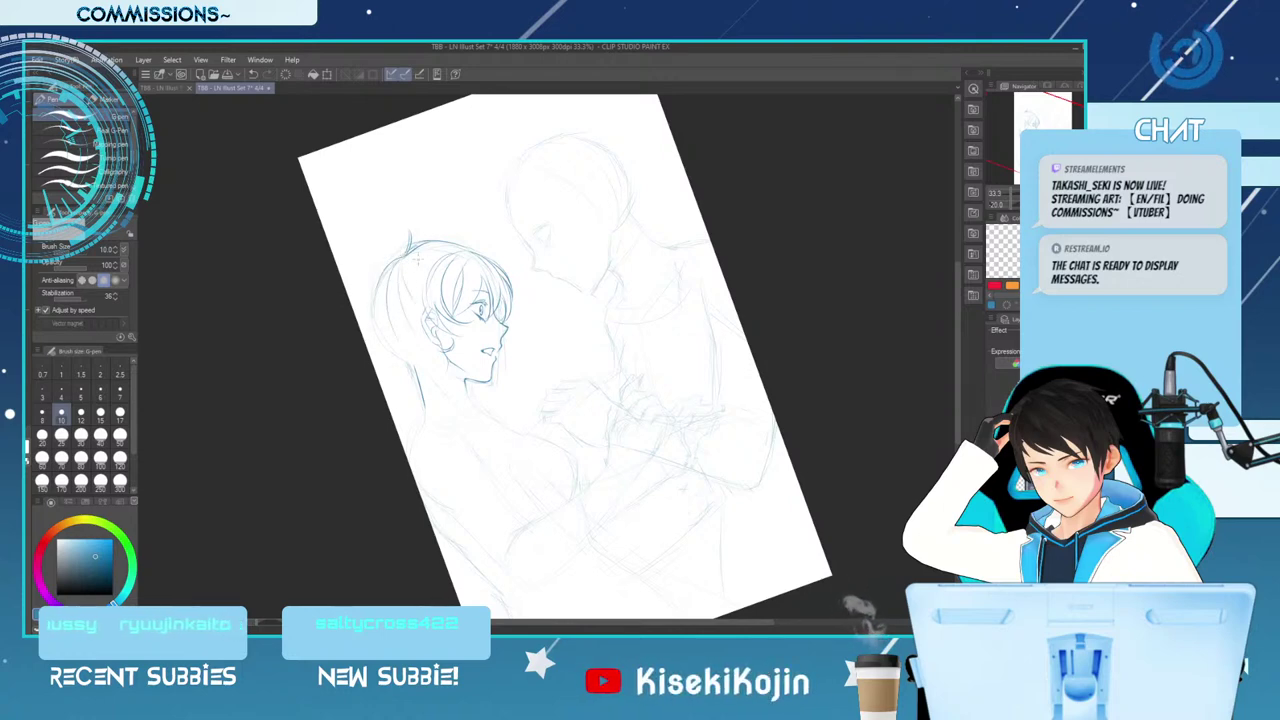
mouse_move(396, 271)
left_mouse_down()
mouse_move(385, 284)
mouse_move(382, 266)
left_mouse_up()
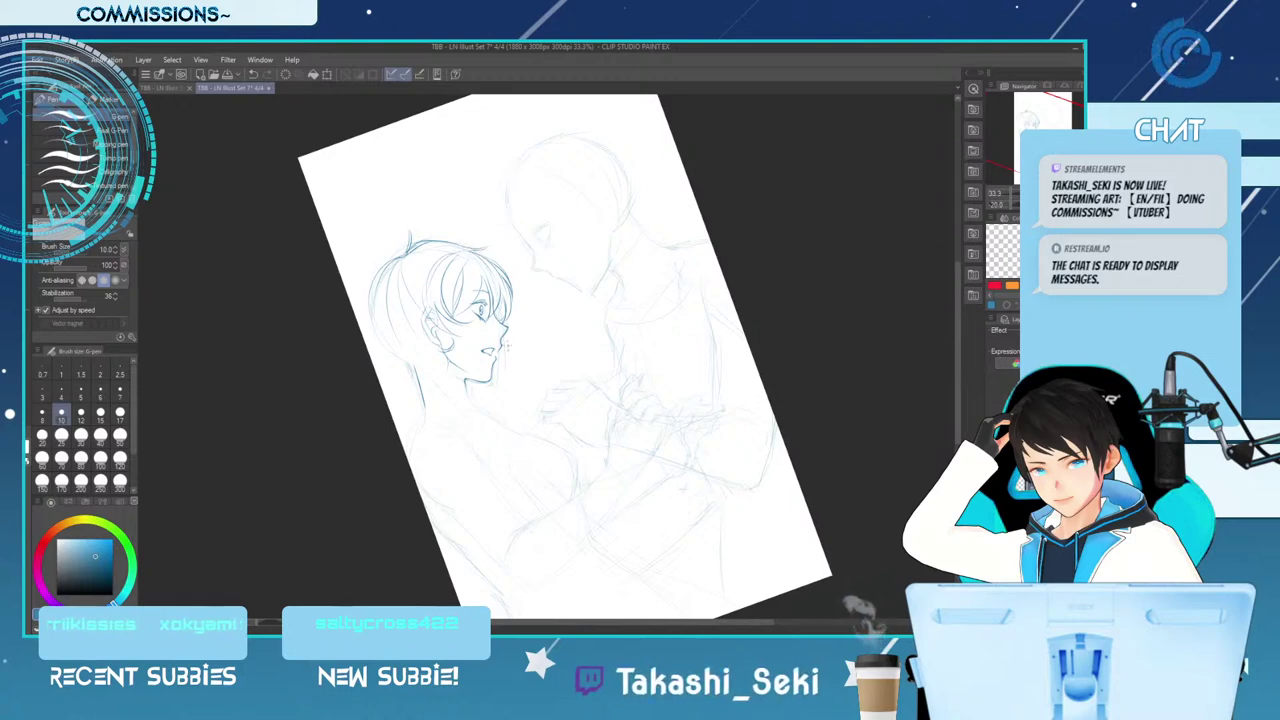
Redraw the underside of the jaw and, with brush size 12, draw the wavy hair behind the ear and at the nape
key("e")
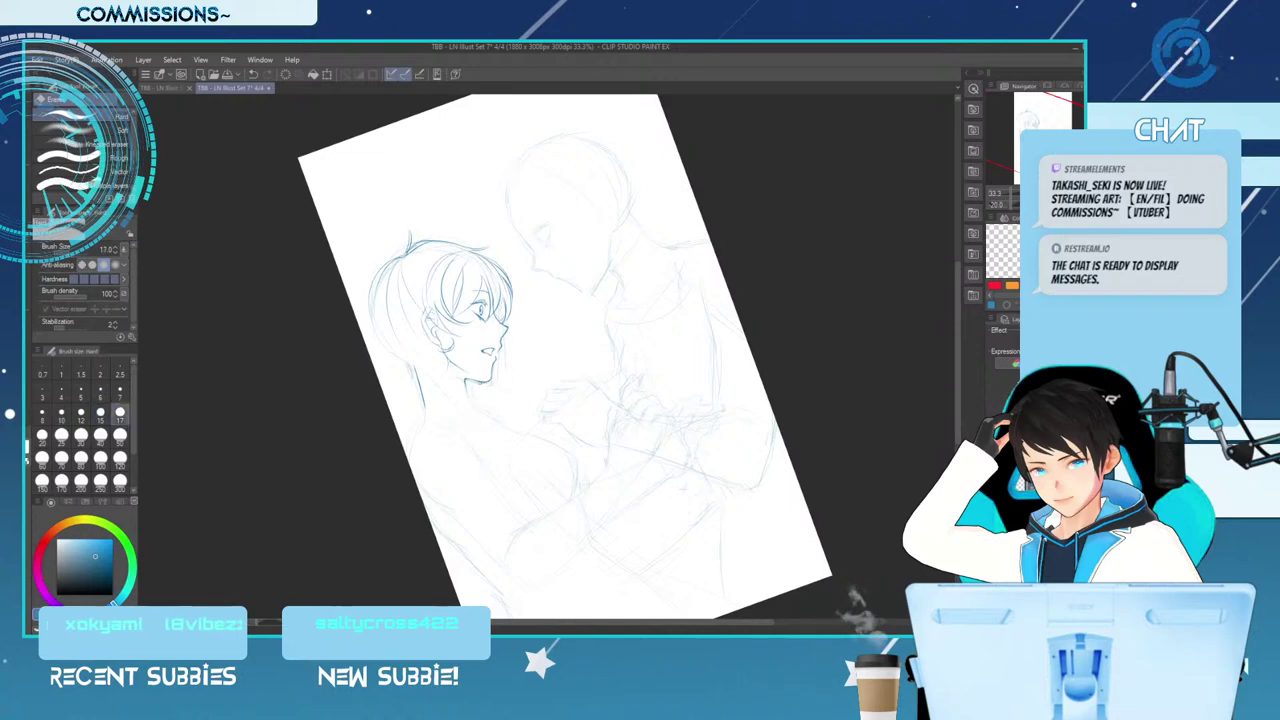
key("p")
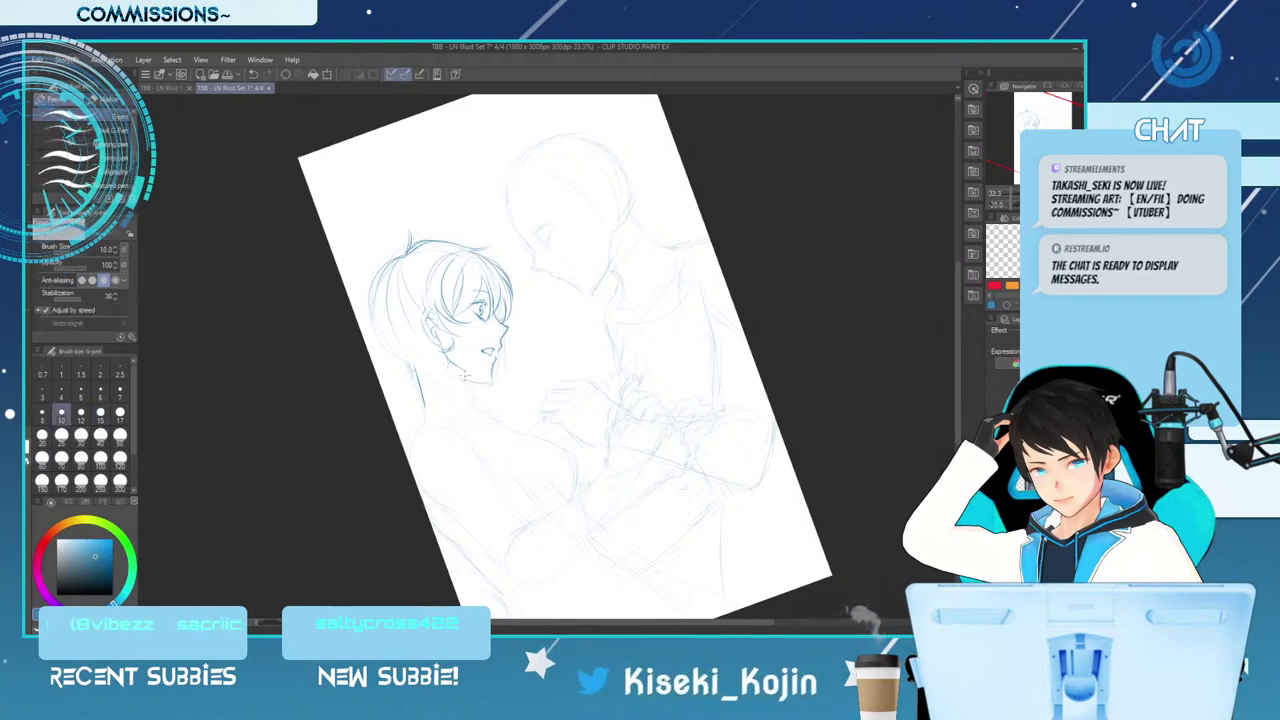
left_click_drag(464, 376, 491, 381)
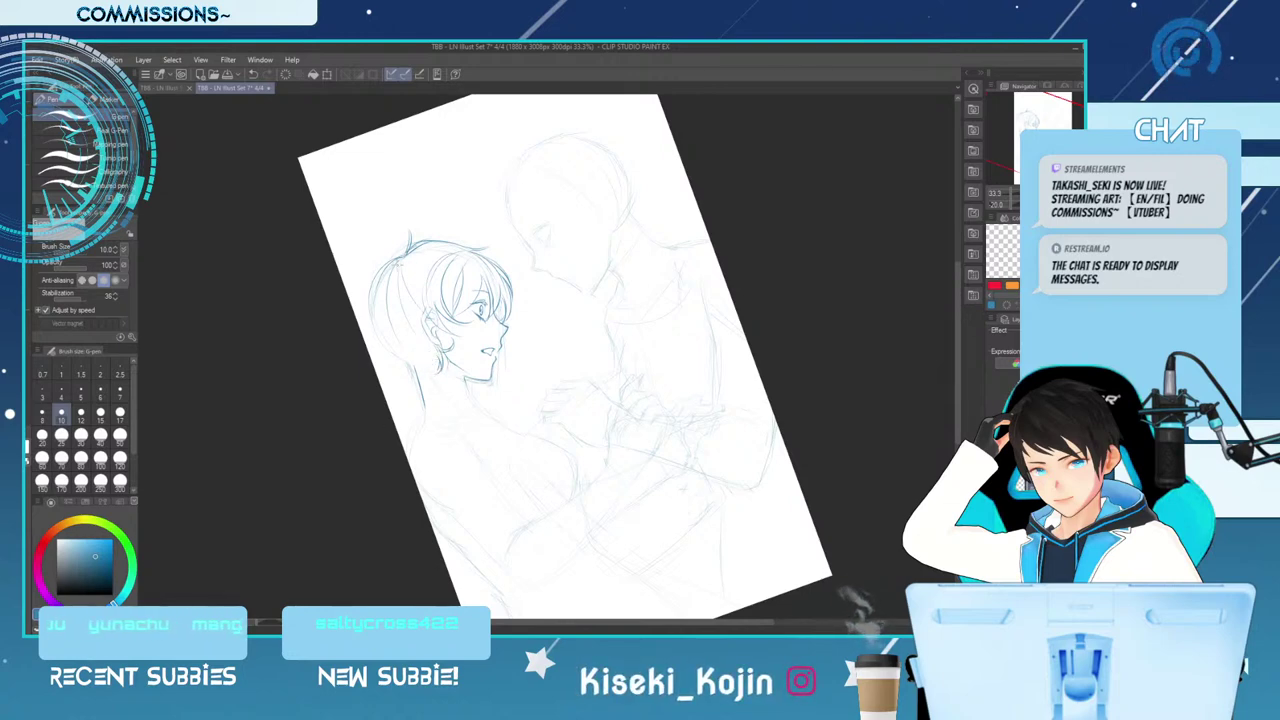
key("bracketright")
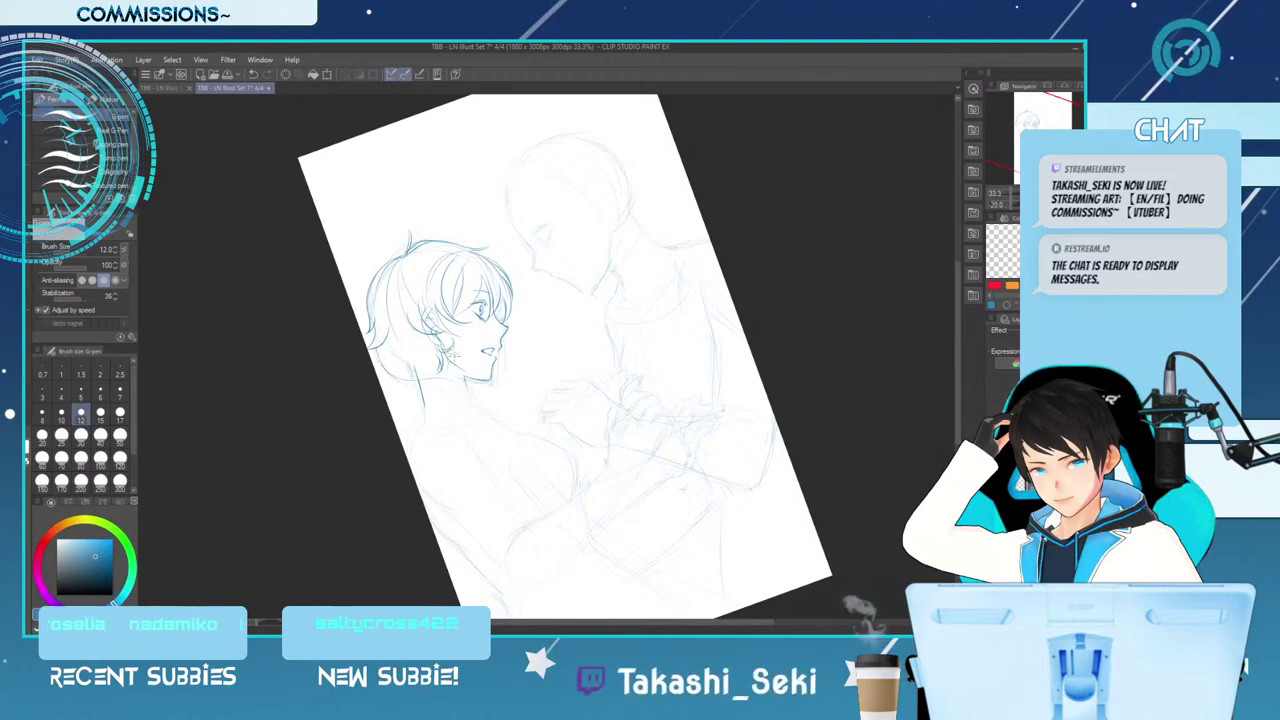
left_click_drag(462, 343, 430, 360)
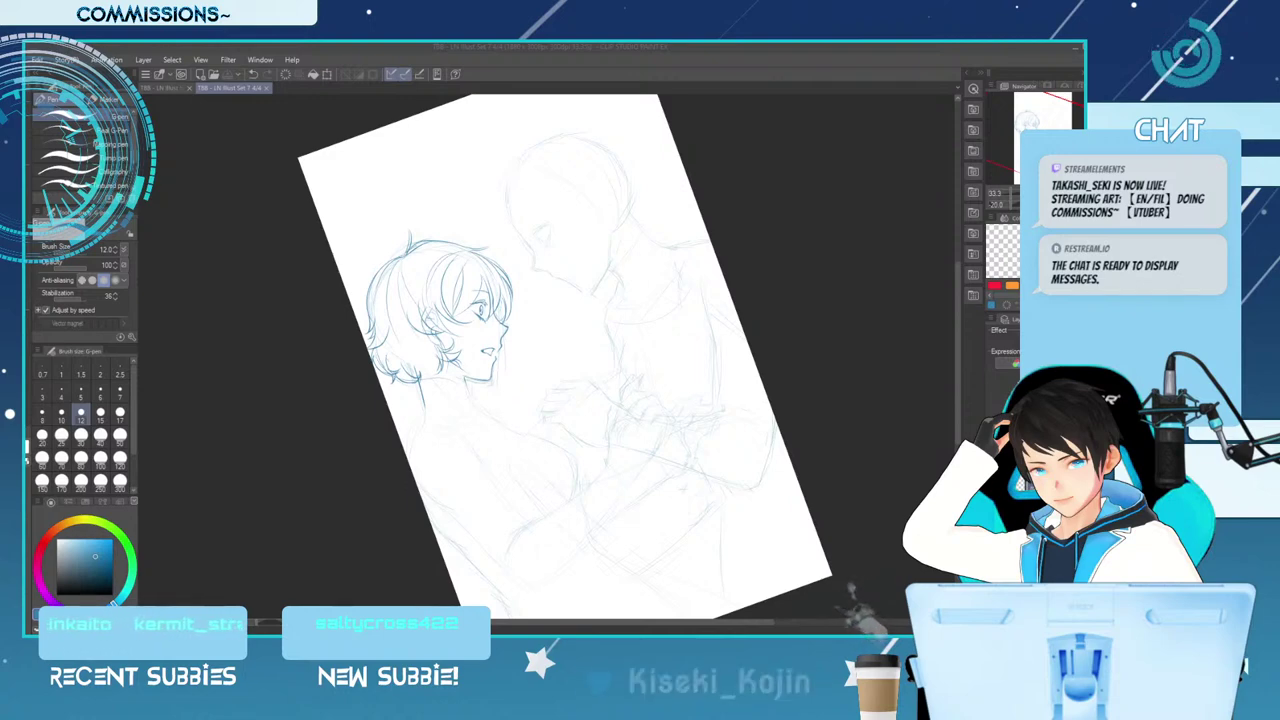
Draw the lower figure's neck lines and the shirt collar wrapping around the neck toward the chest
mouse_move(463, 376)
left_mouse_down()
mouse_move(468, 386)
mouse_move(424, 405)
left_mouse_up()
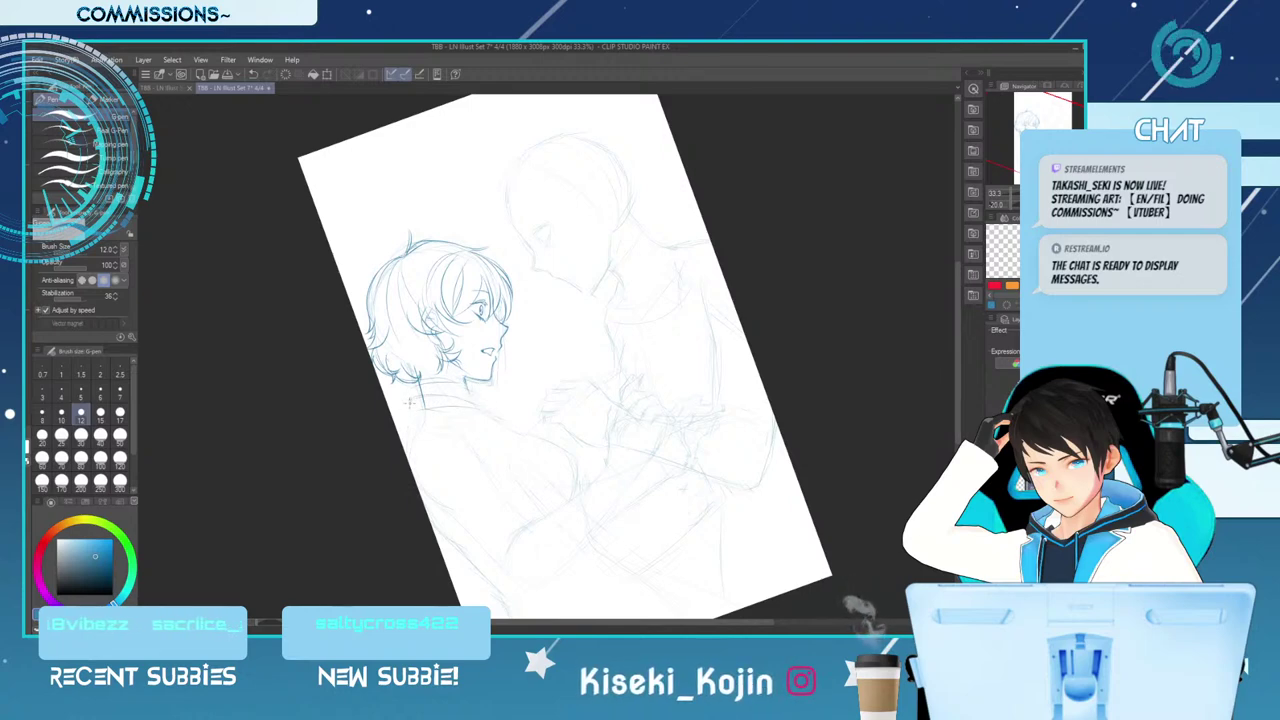
mouse_move(415, 419)
left_mouse_down()
mouse_move(512, 421)
mouse_move(509, 394)
mouse_move(444, 414)
mouse_move(538, 430)
left_mouse_up()
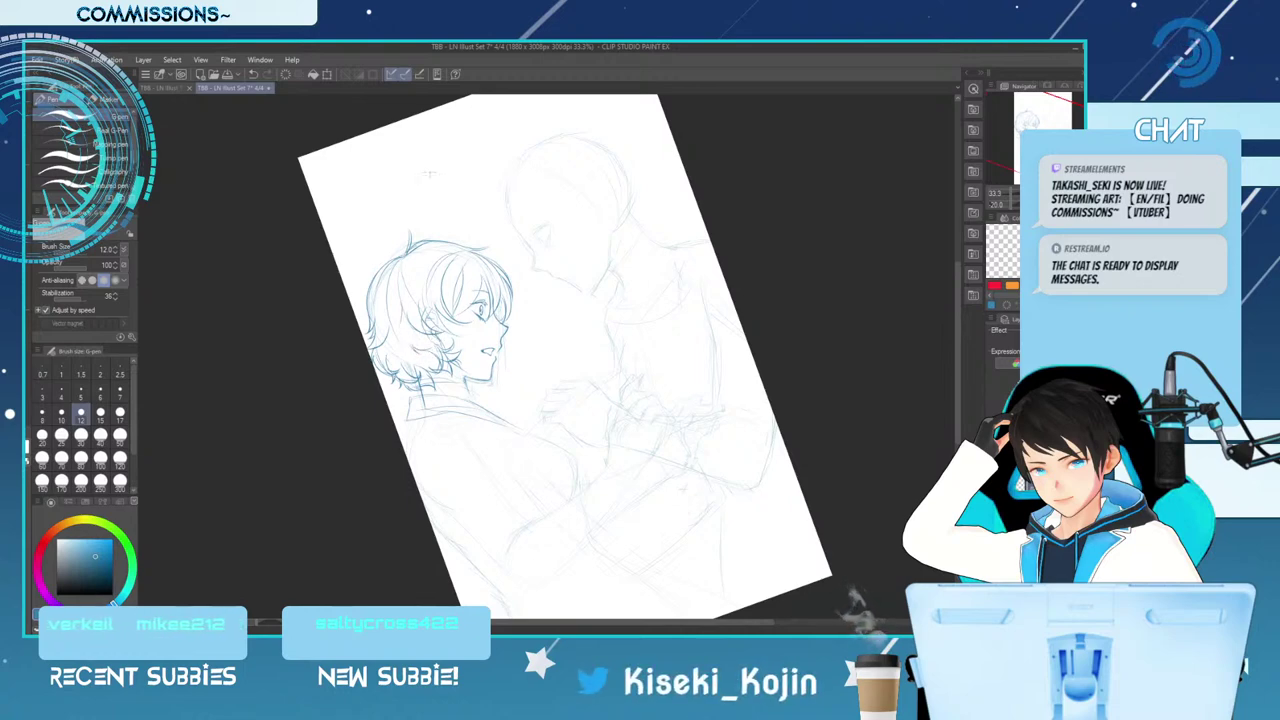
key("e")
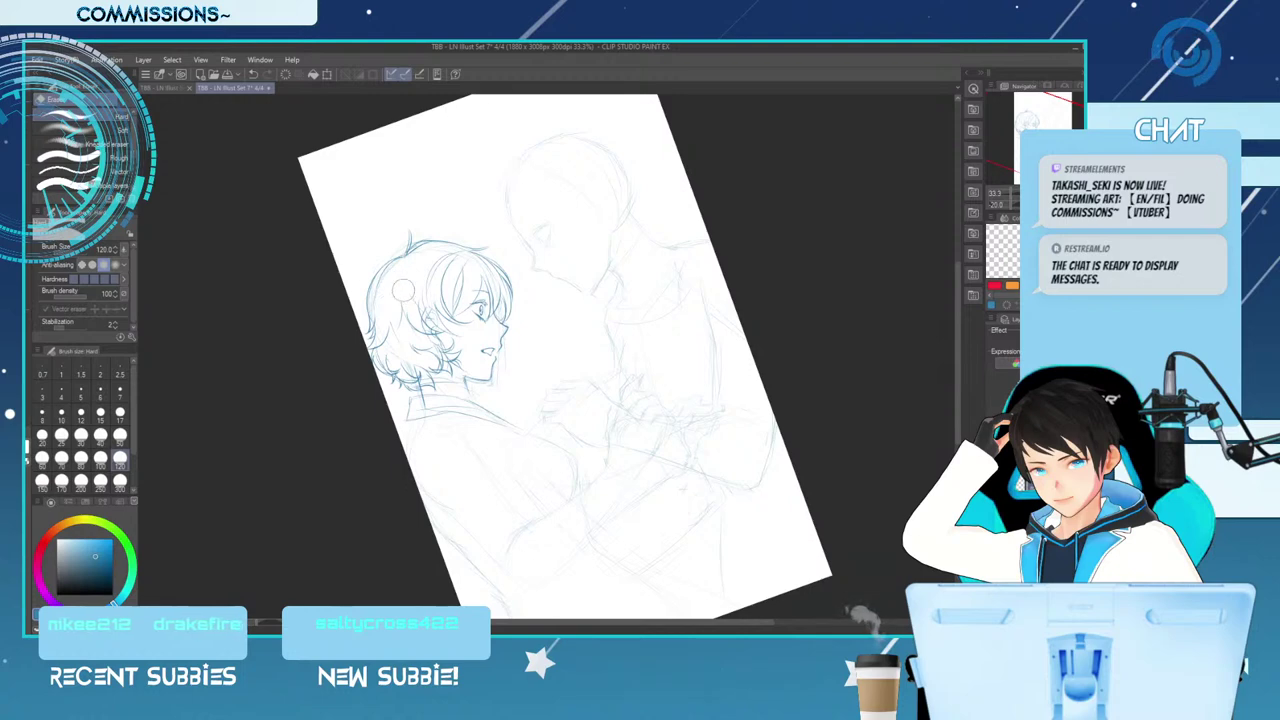
key("p")
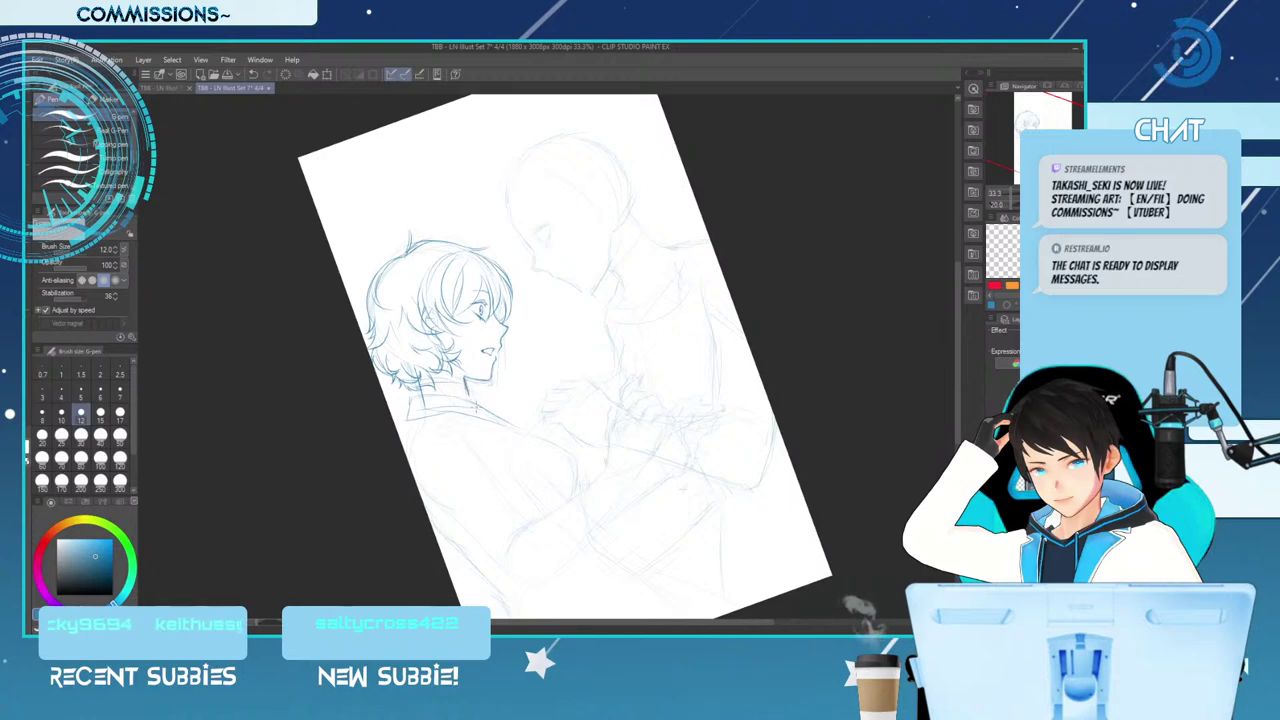
Draw the upper figure's face profile from the forehead to the underside of the nose, plus the upper eyelid line
key("e")
key("p")
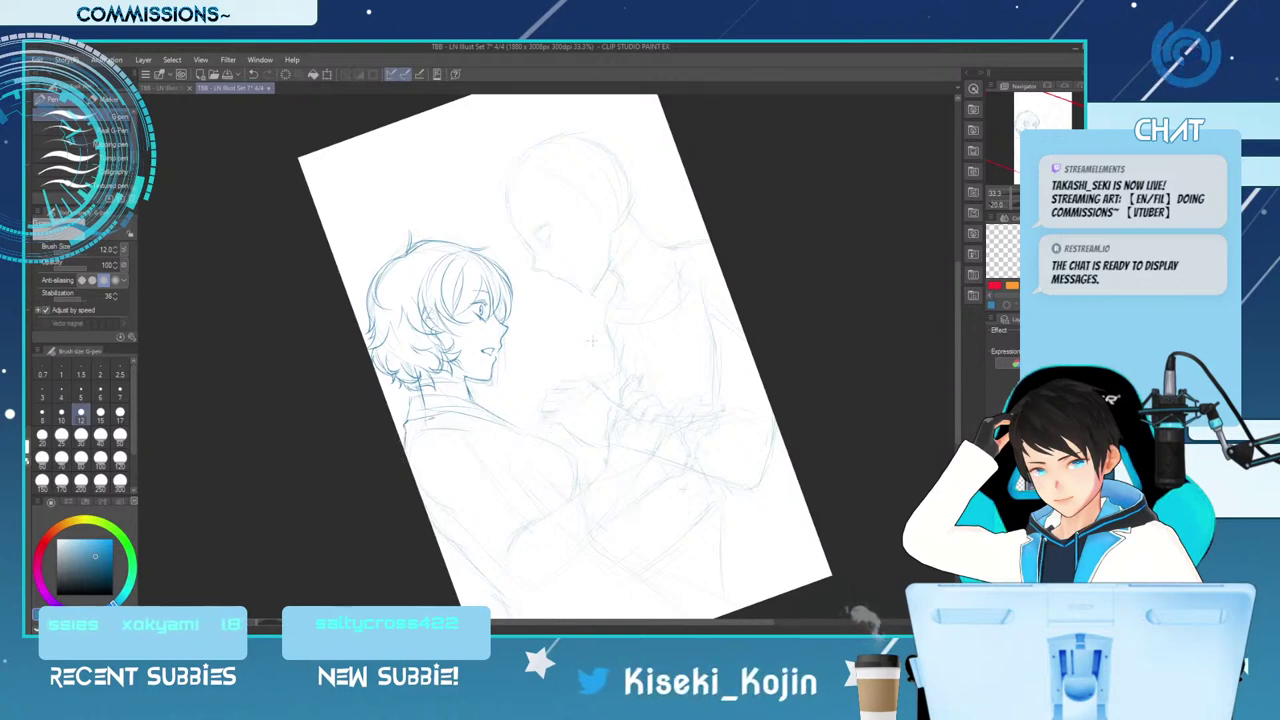
left_click_drag(506, 193, 535, 266)
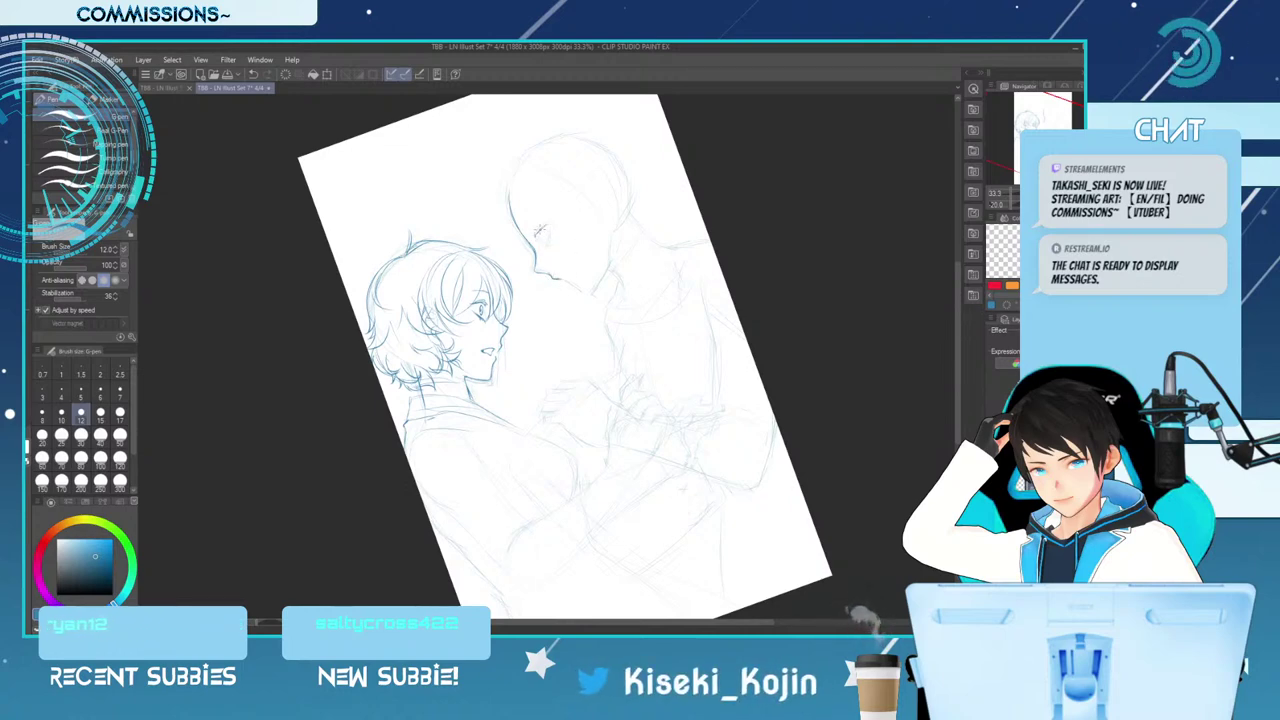
left_click_drag(536, 236, 549, 225)
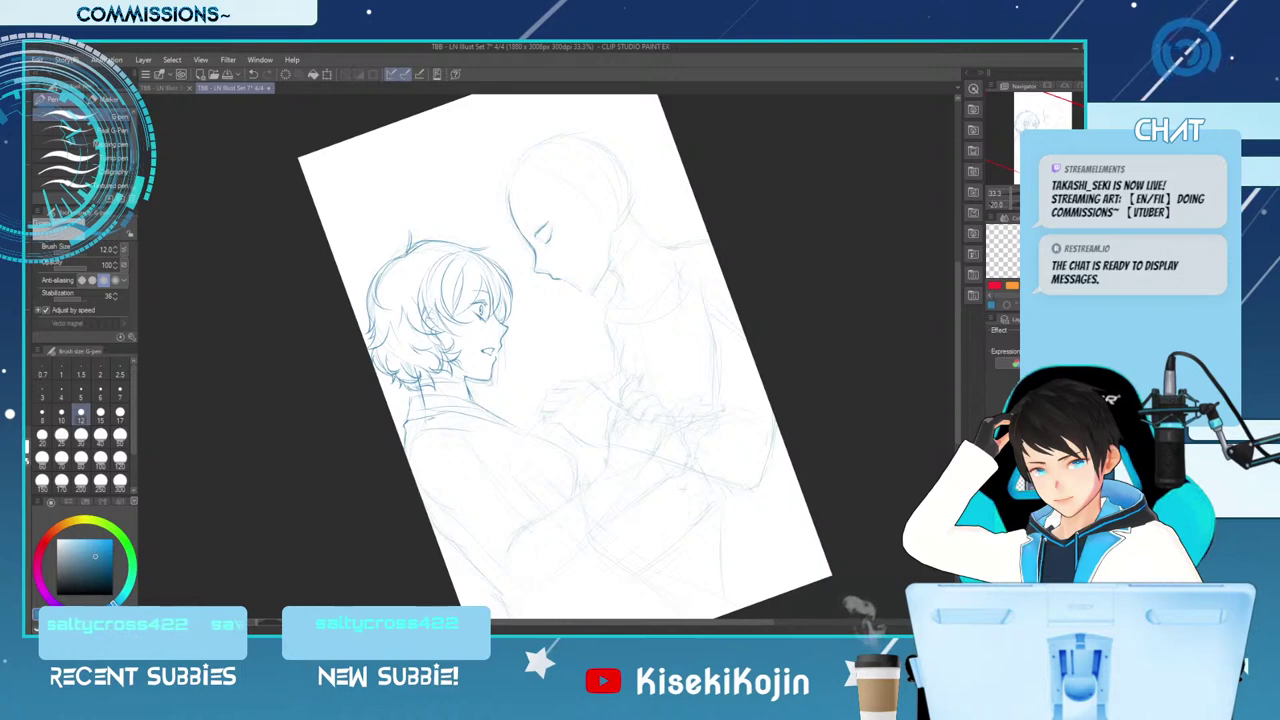
Clean up the upper figure's eyelid line and draw the iris, lashes and eyebrow with brush size 12
key("ctrl+plus")
left_click_drag(956, 303, 956, 281)
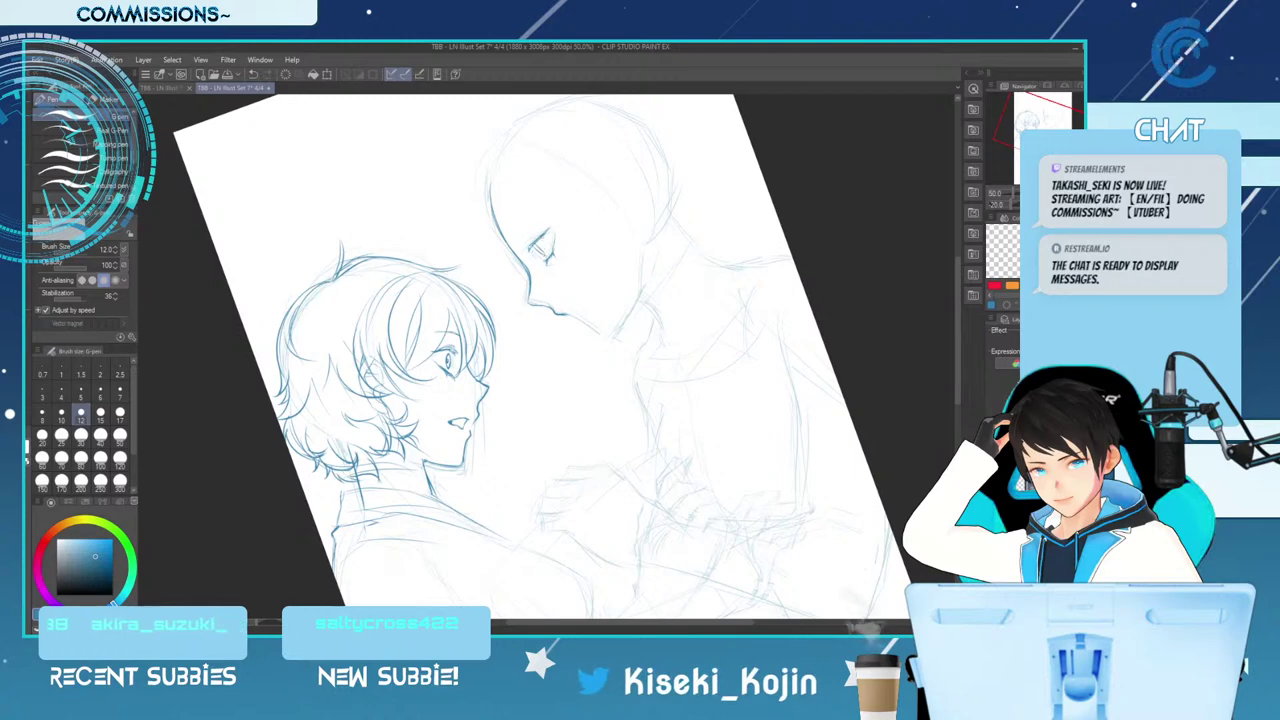
key("e")
key("bracketright")
key("bracketright")
key("bracketright")
left_click_drag(540, 248, 548, 229)
key("p")
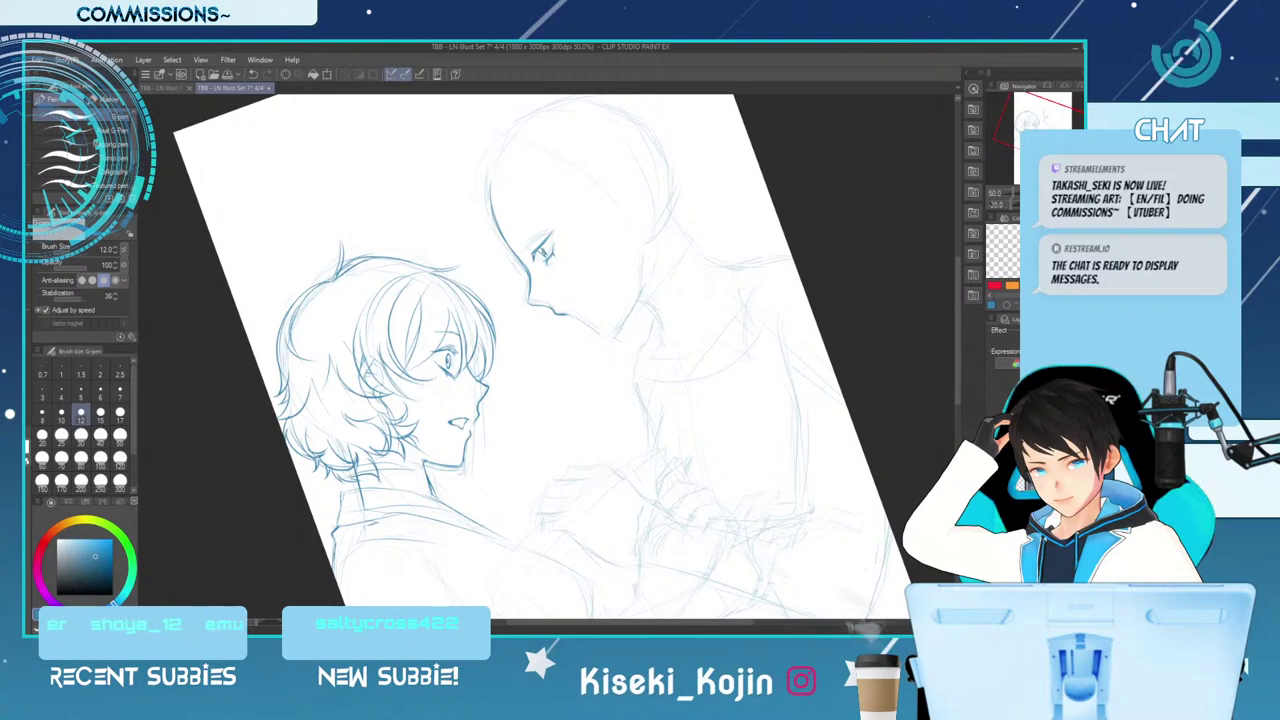
key("e")
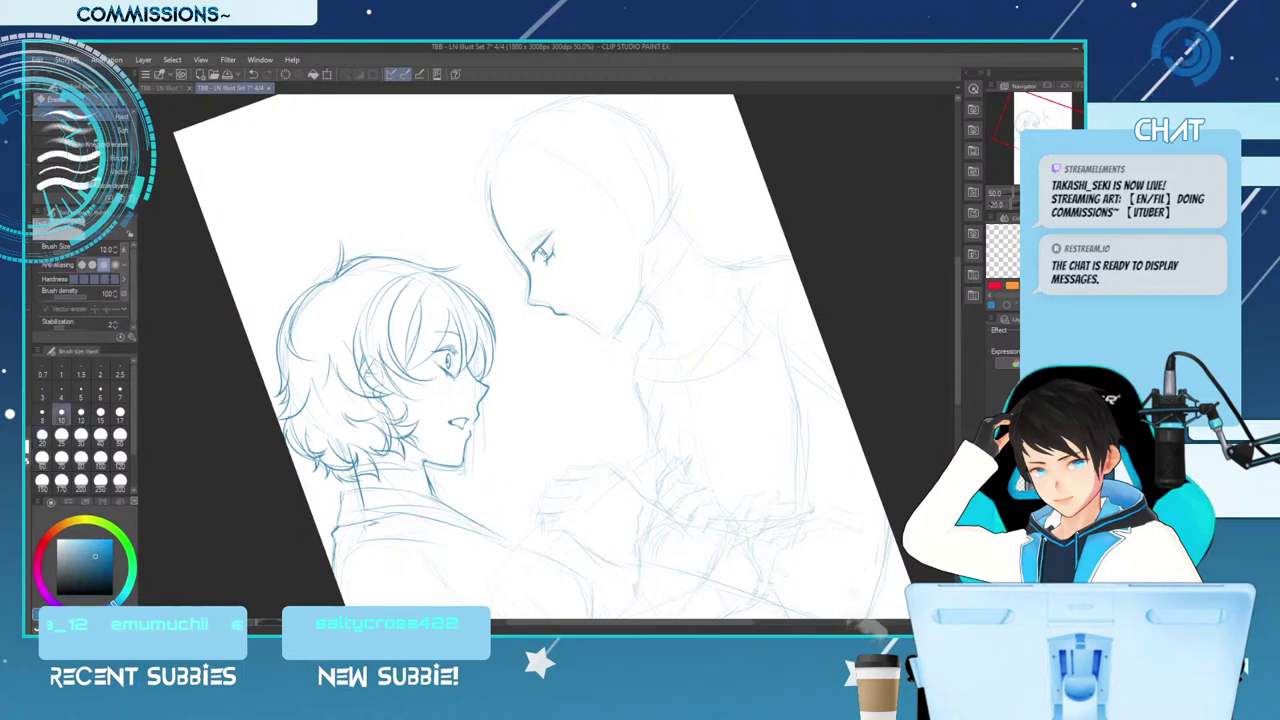
key("p")
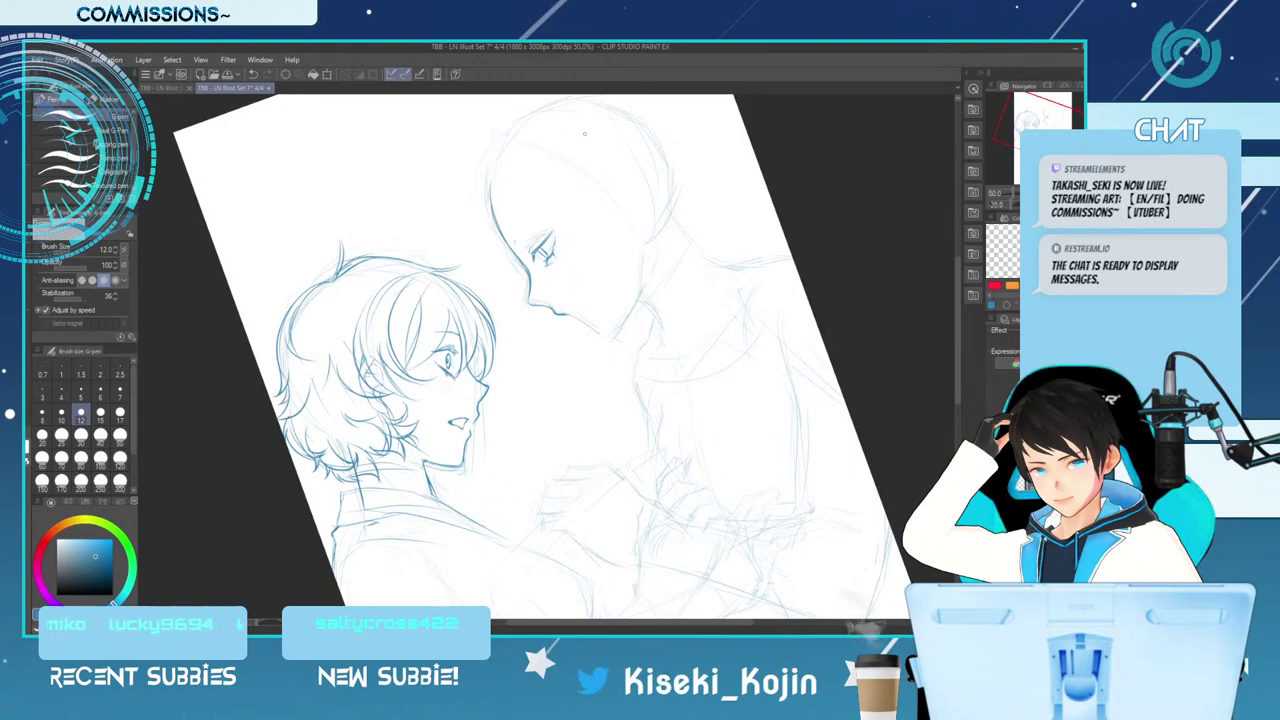
Draw the upper figure's mouth line and the profile of the lips and chin below the nose
key("e")
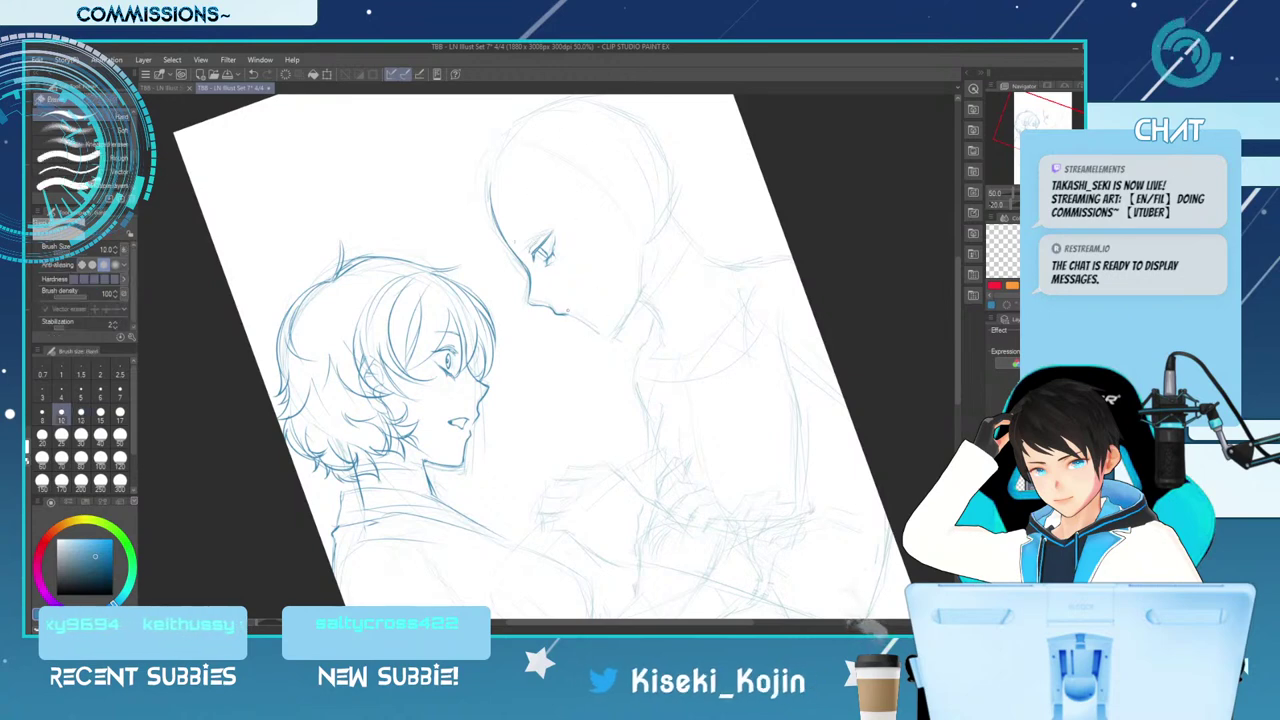
key("p")
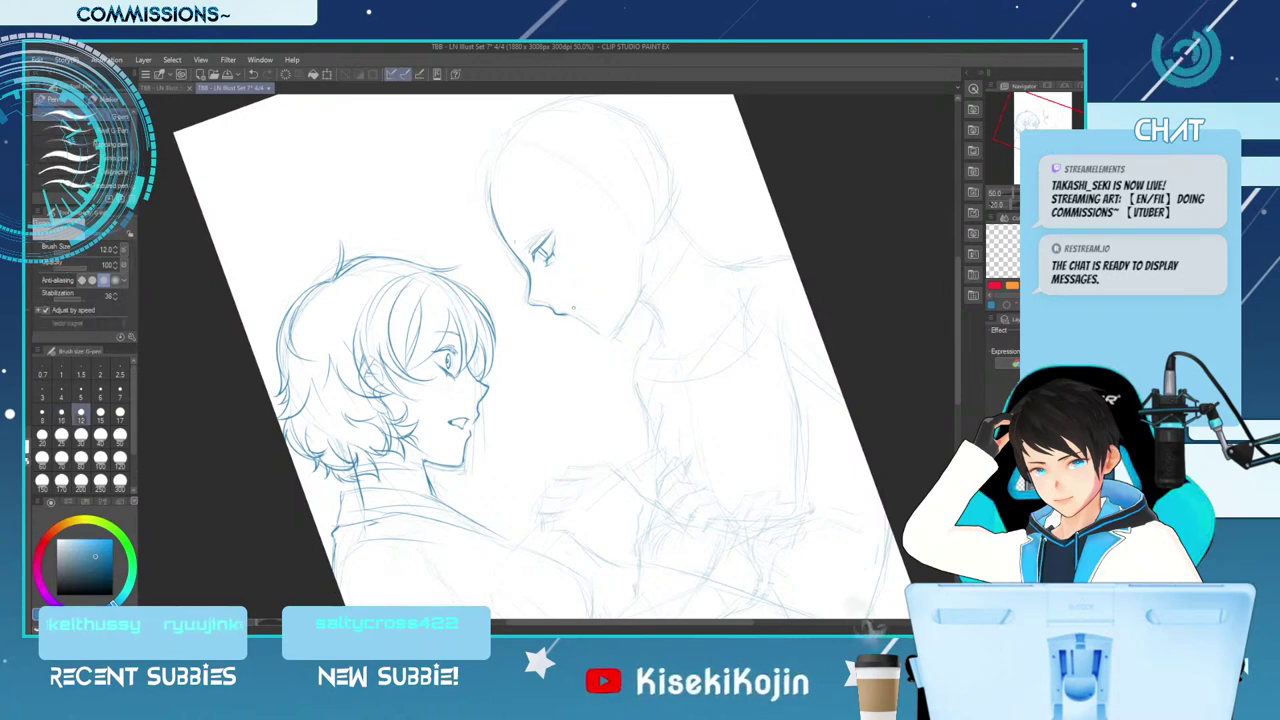
left_click_drag(573, 307, 587, 293)
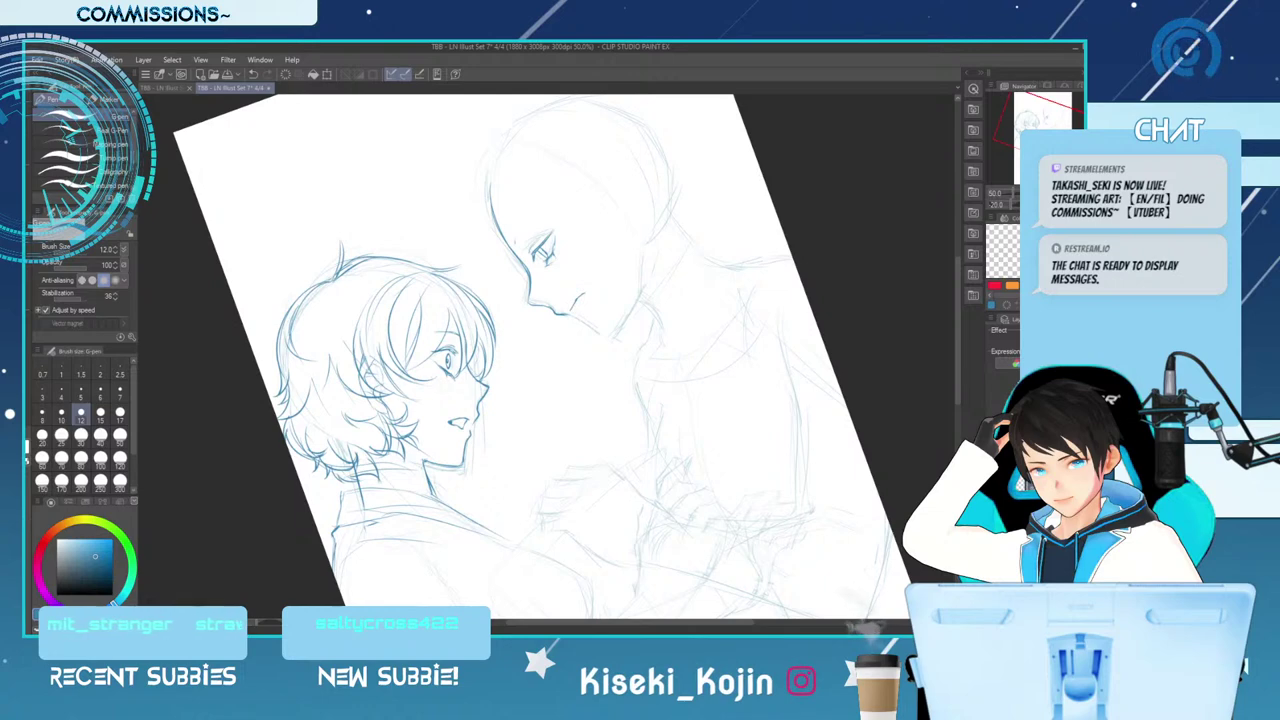
key("asciicircum")
key("asciicircum")
key("asciicircum")
key("asciicircum")
key("asciicircum")
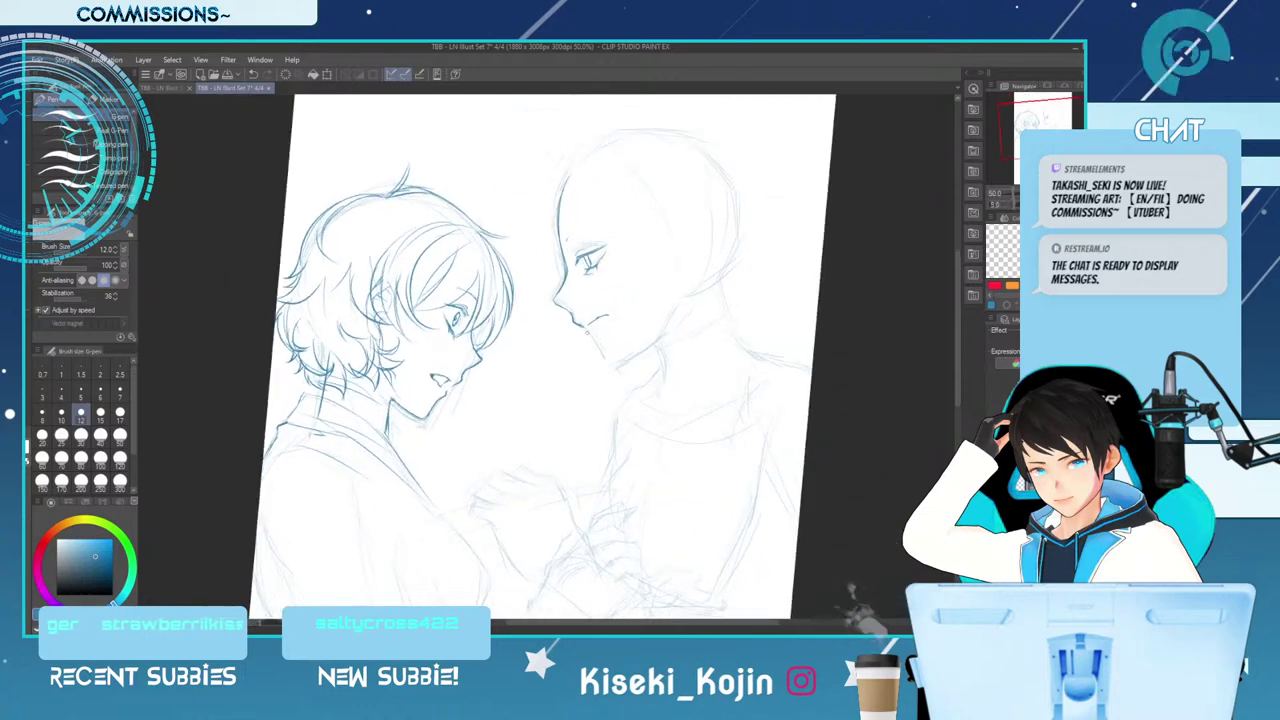
left_click_drag(587, 331, 593, 334)
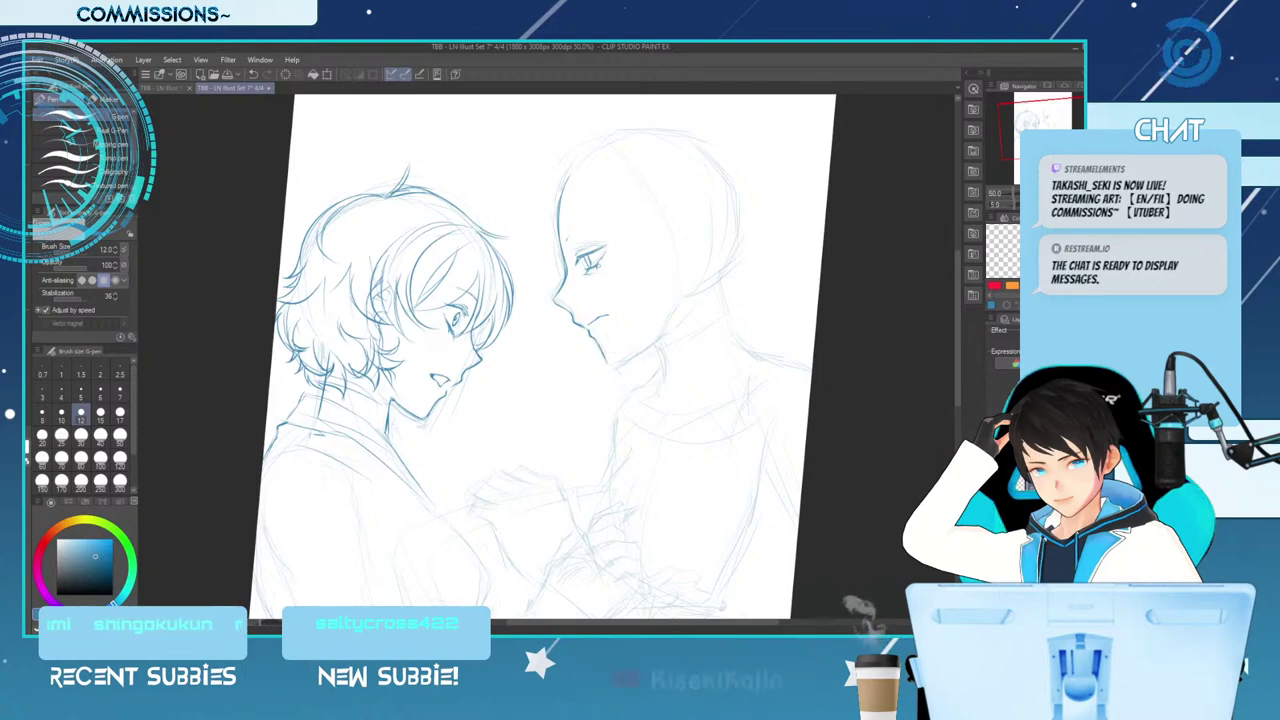
key("e")
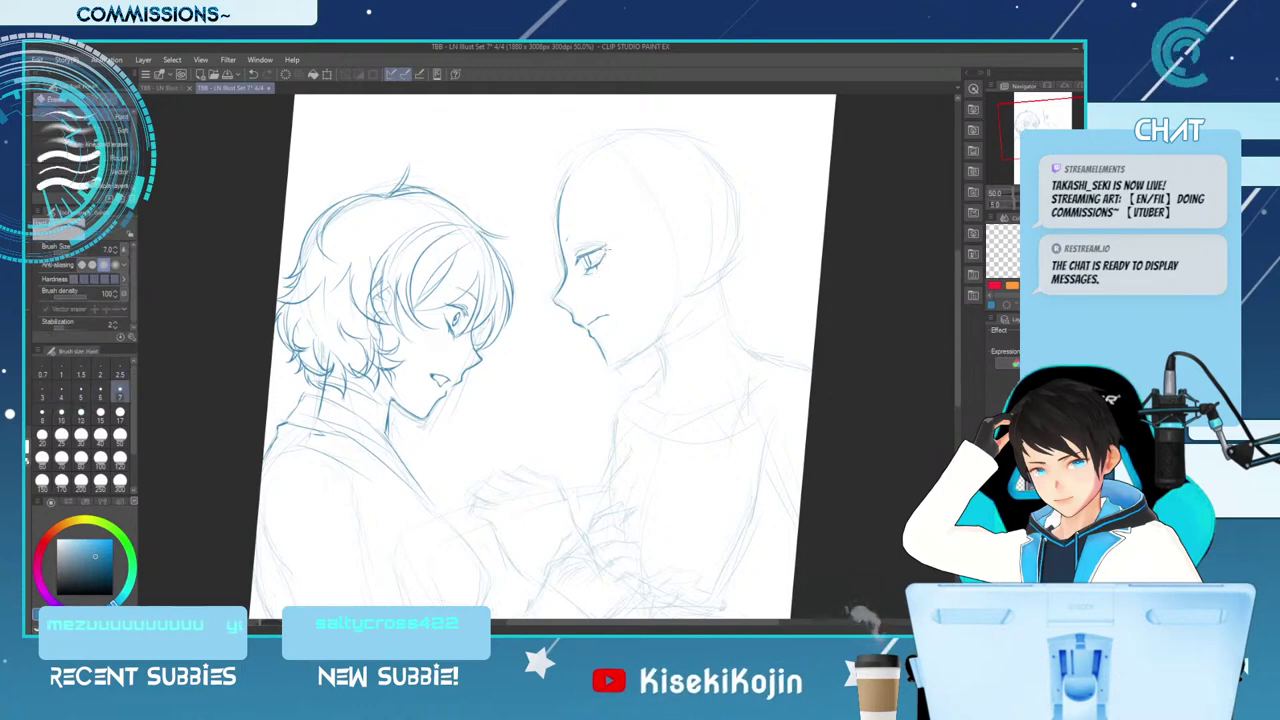
key("p")
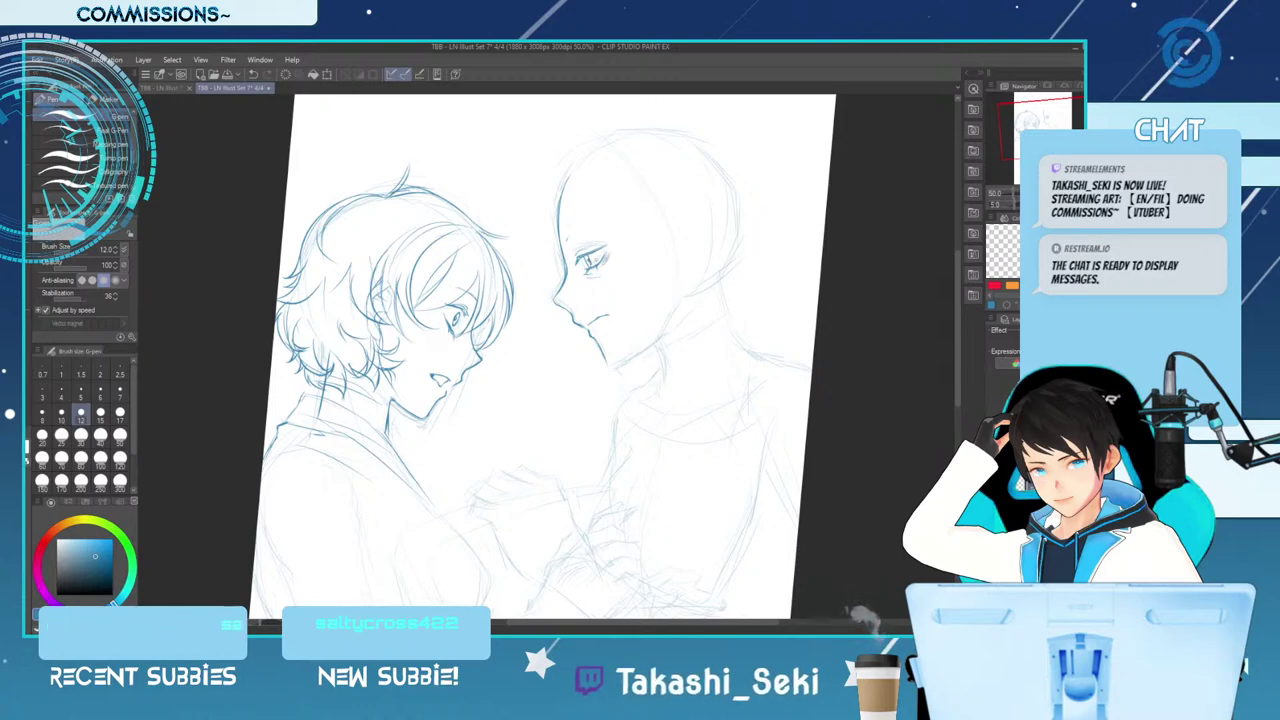
Erase the upper figure's forehead line and redraw it slightly farther forward down to the brow
key("e")
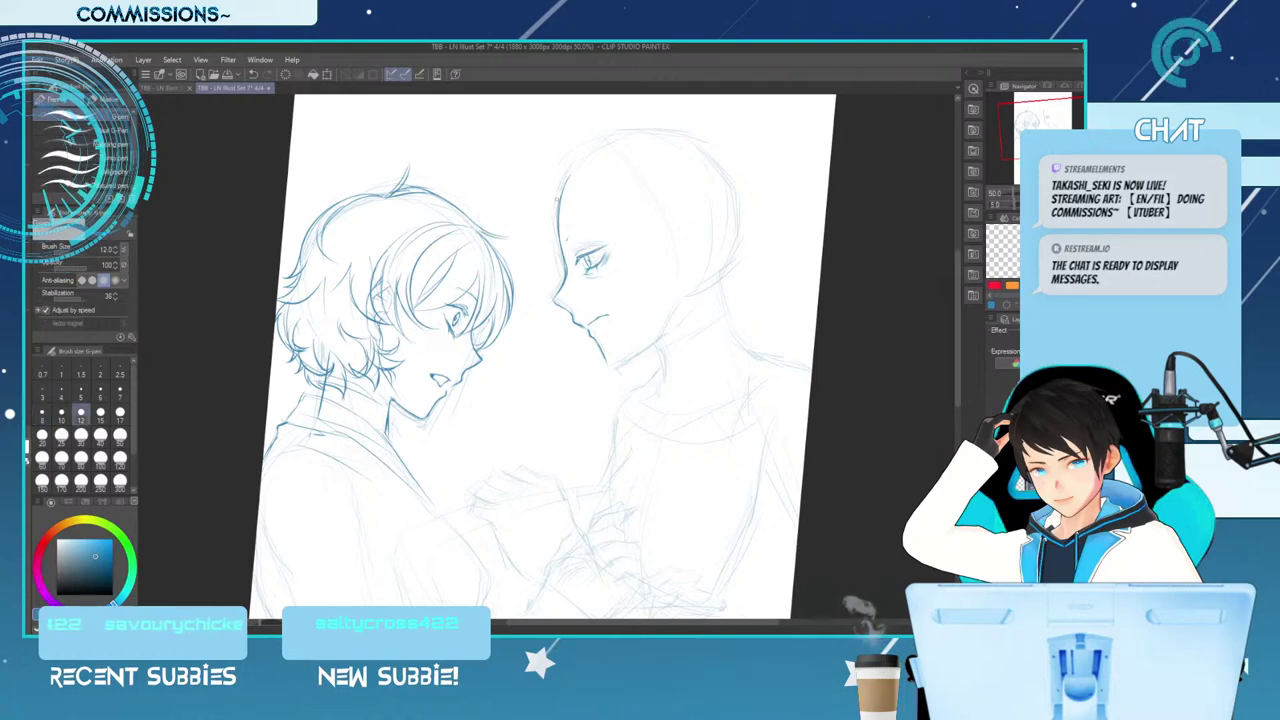
key("e")
key("bracketright")
key("bracketright")
key("bracketright")
left_click_drag(567, 179, 553, 249)
key("p")
left_click_drag(553, 204, 562, 262)
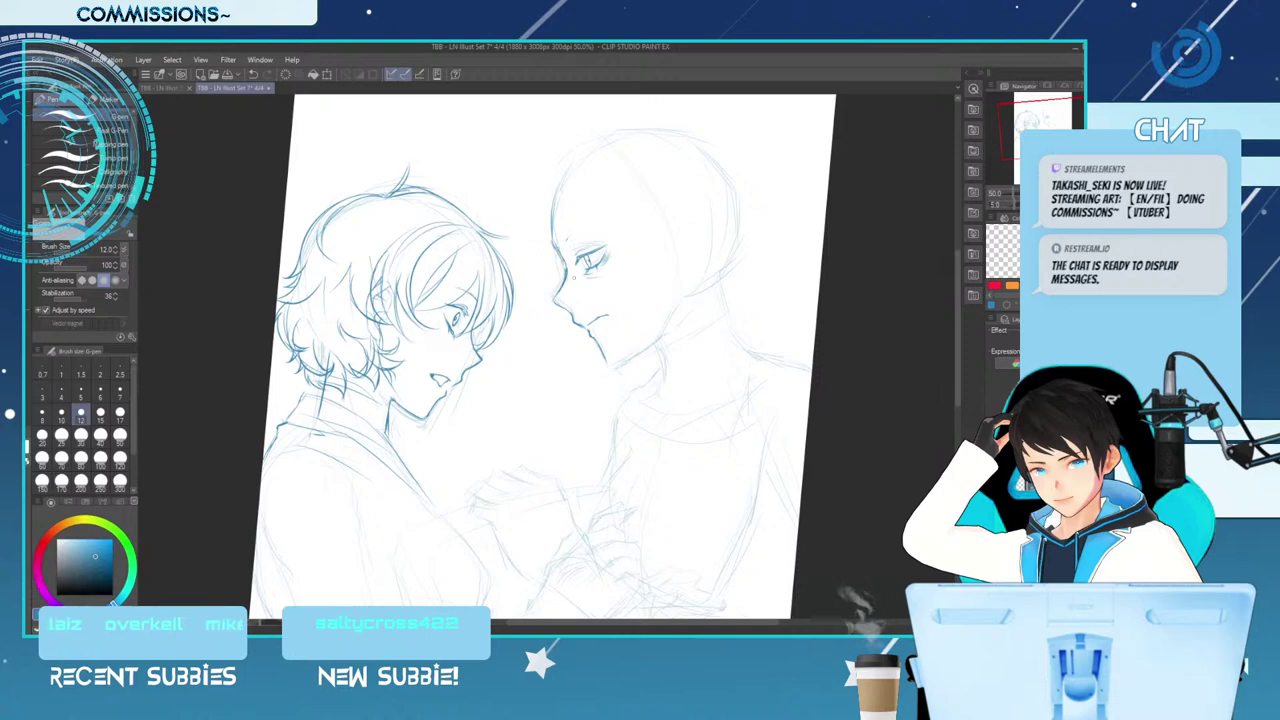
Draw the outline of the upper figure's bald head from the forehead over the crown to the back
mouse_move(556, 206)
left_mouse_down()
mouse_move(584, 154)
mouse_move(670, 133)
mouse_move(728, 195)
mouse_move(734, 224)
left_mouse_up()
key("ctrl+z")
mouse_move(712, 170)
left_mouse_down()
mouse_move(733, 208)
mouse_move(727, 270)
left_mouse_up()
key("minus")
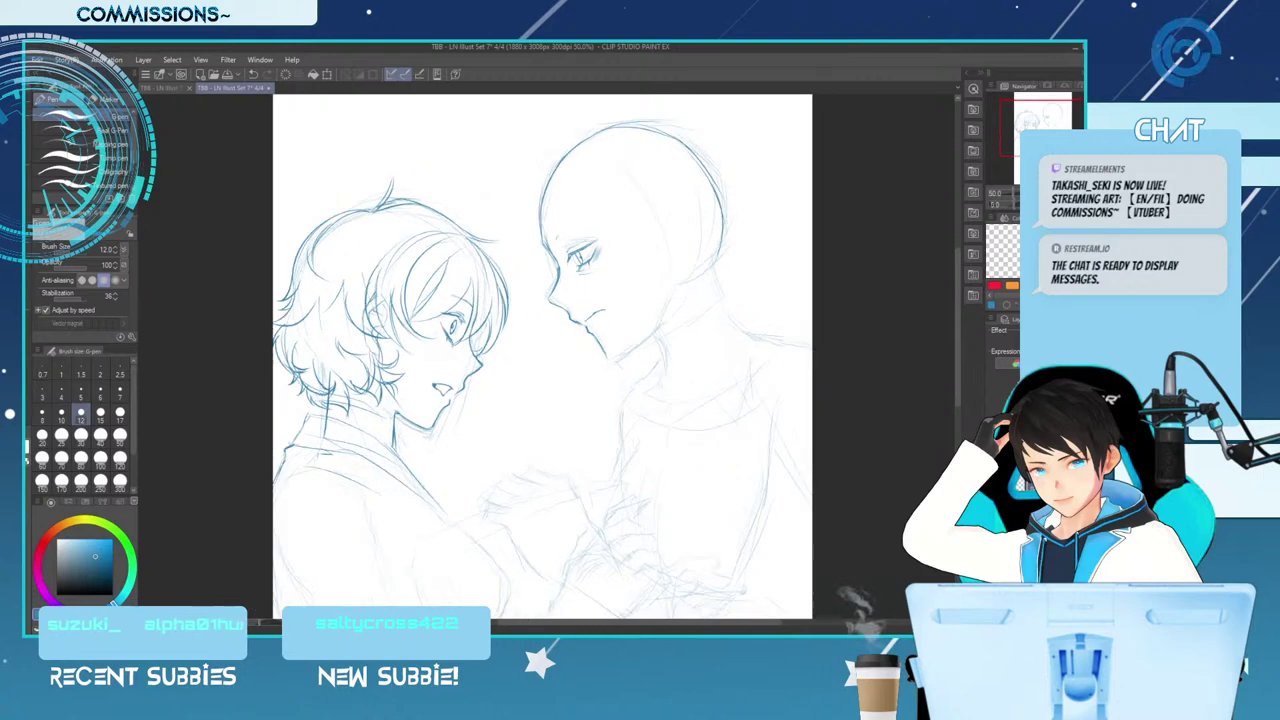
Erase the upper back part of the upper figure's skull line and draw the lower back of the head curving into the nape
key("asciicircum")
key("asciicircum")
key("asciicircum")
key("asciicircum")
key("asciicircum")
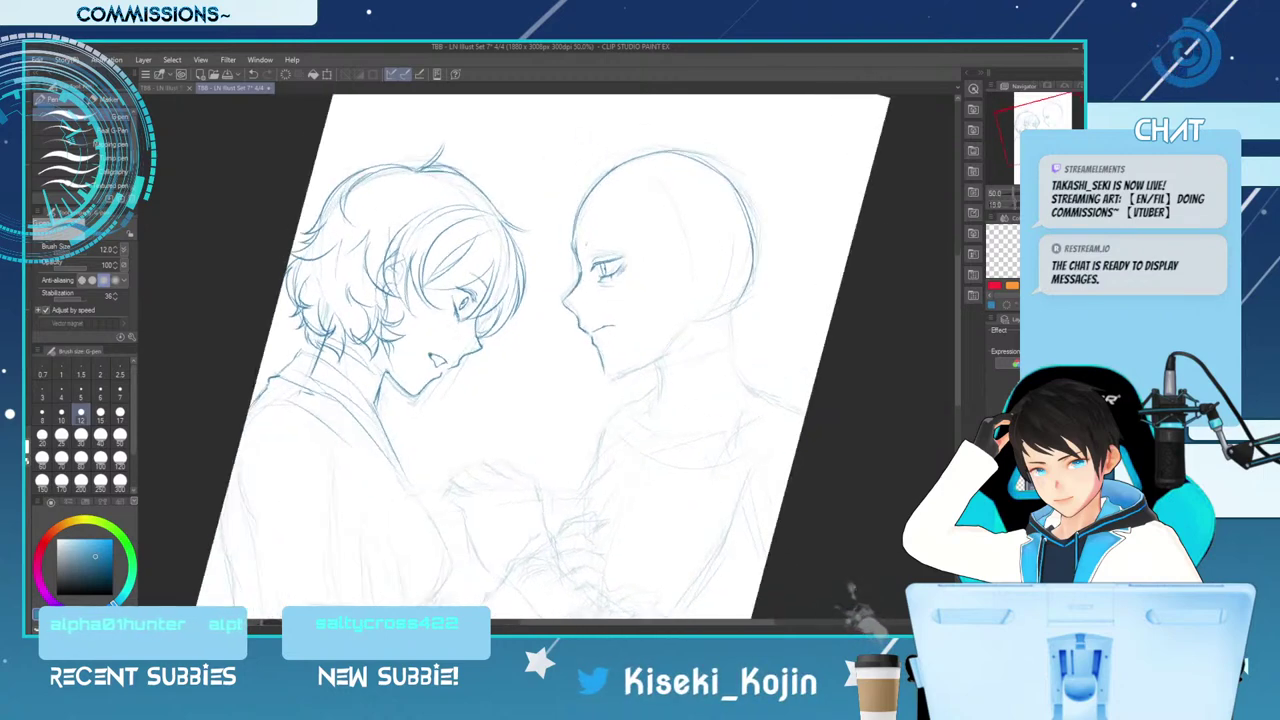
mouse_move(678, 177)
left_mouse_down()
mouse_move(732, 193)
mouse_move(764, 248)
left_mouse_up()
key("ctrl+z")
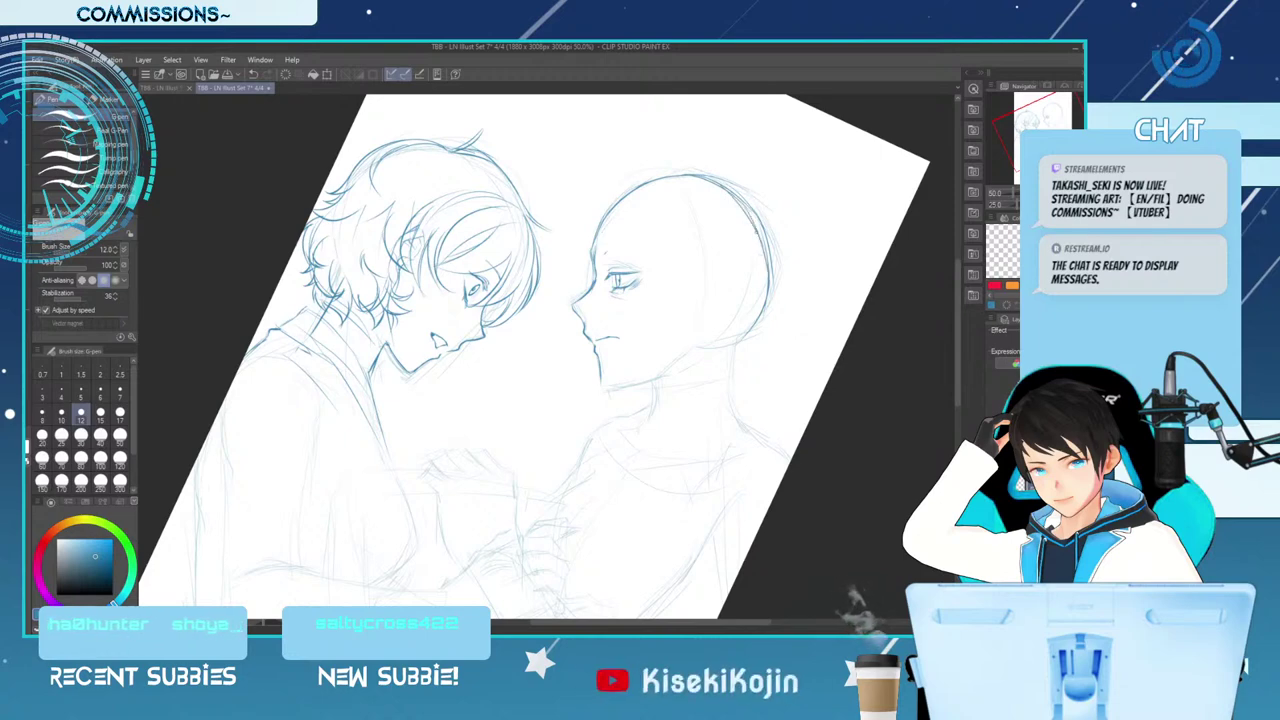
key("e")
left_click_drag(693, 167, 770, 248)
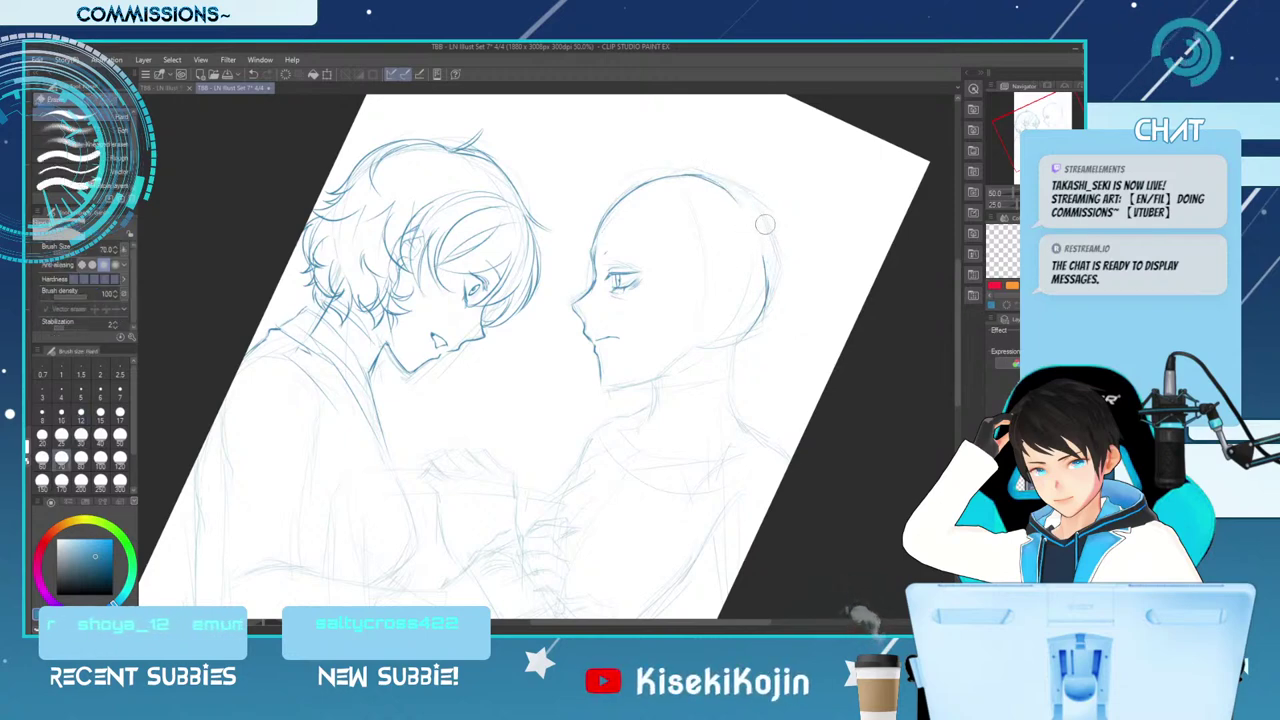
key("p")
left_click_drag(765, 286, 732, 388)
left_click_drag(745, 336, 731, 398)
Draw the upper figure's jawline from the chin back toward the neck
left_click_drag(599, 372, 606, 386)
key("ctrl+z")
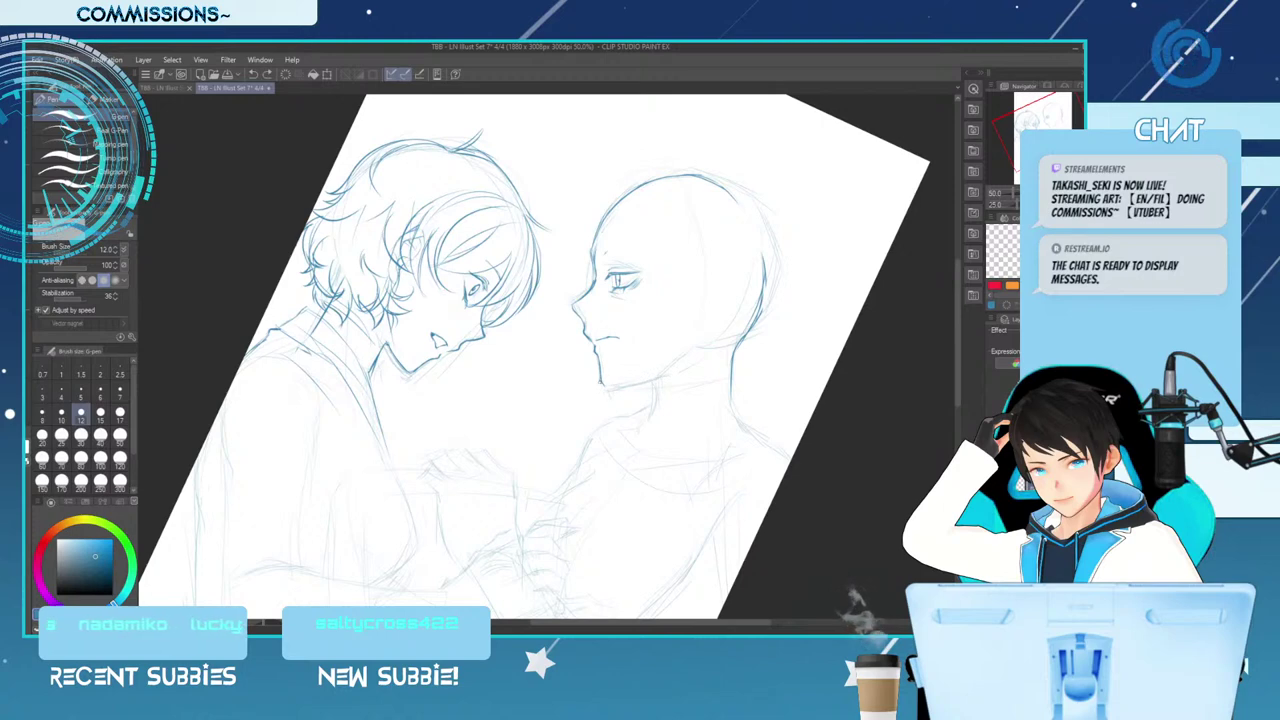
left_click_drag(603, 384, 654, 377)
key("e")
key("bracketright")
key("bracketright")
key("p")
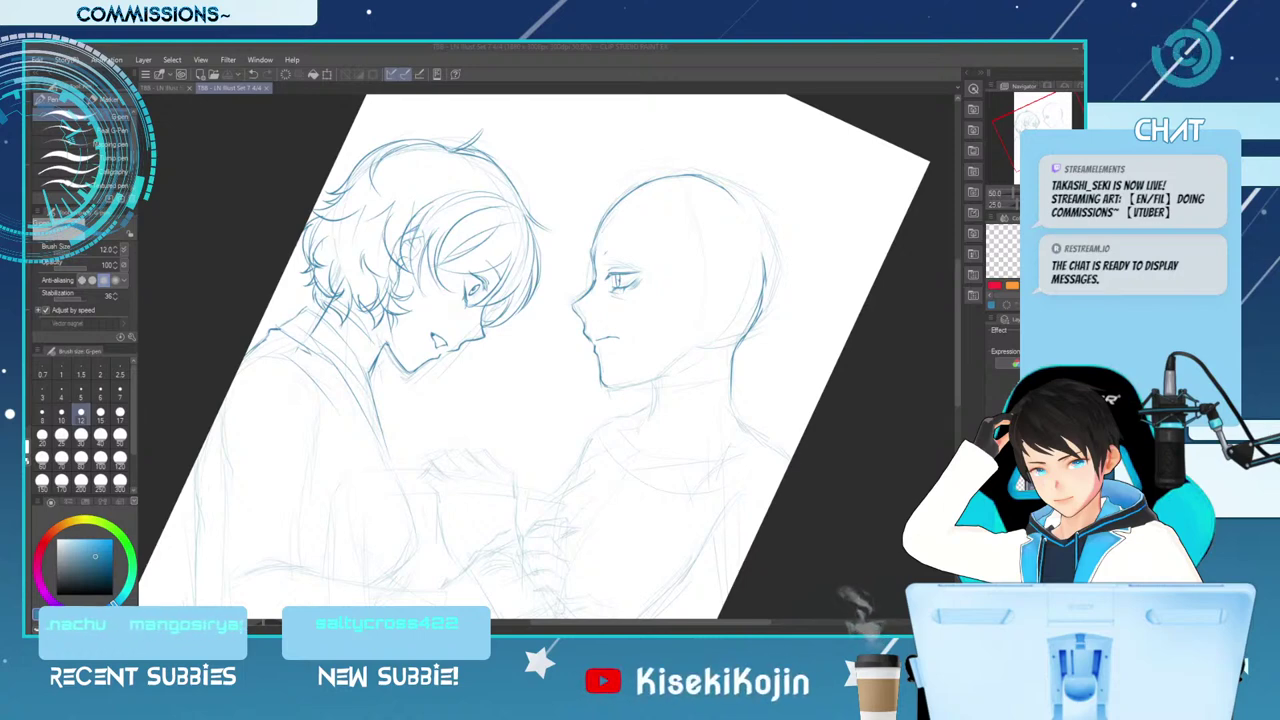
left_click(627, 387)
key("ctrl+z")
left_click_drag(613, 386, 647, 379)
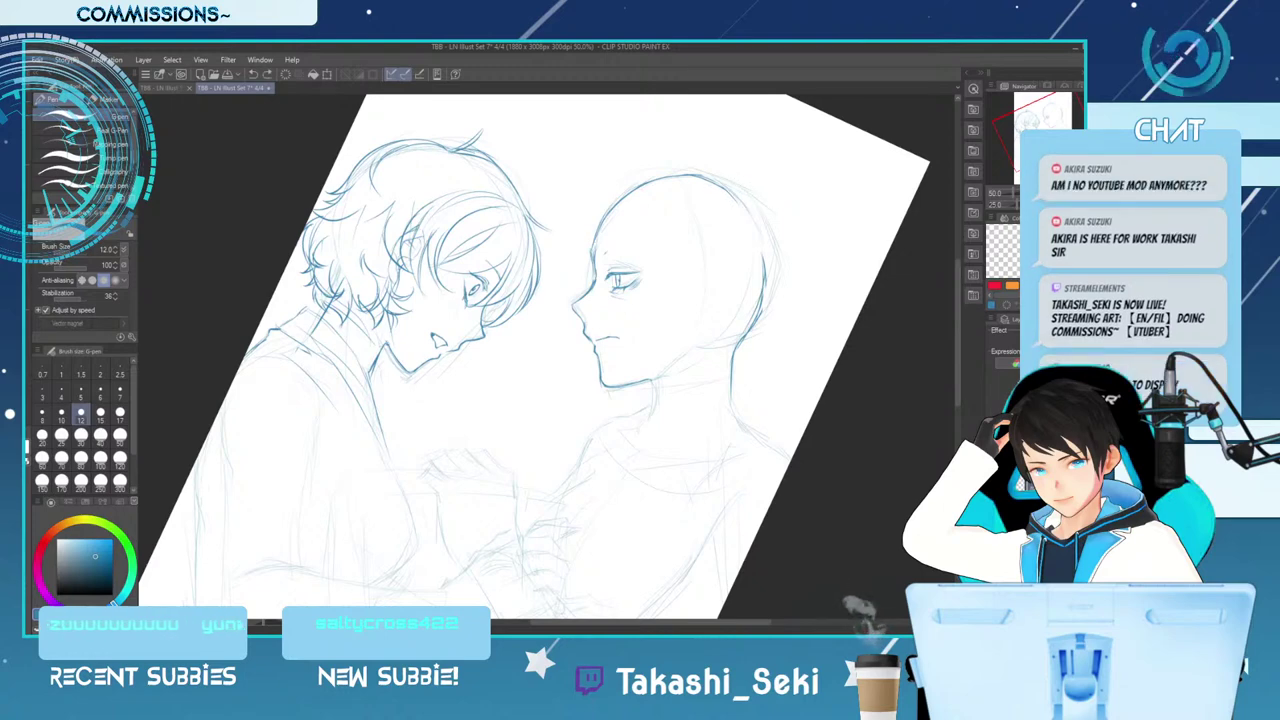
Mirror the canvas view and erase and redraw the back of the upper figure's head as a smooth, rounder curve
key("minus")
key("minus")
key("minus")
key("minus")
key("minus")
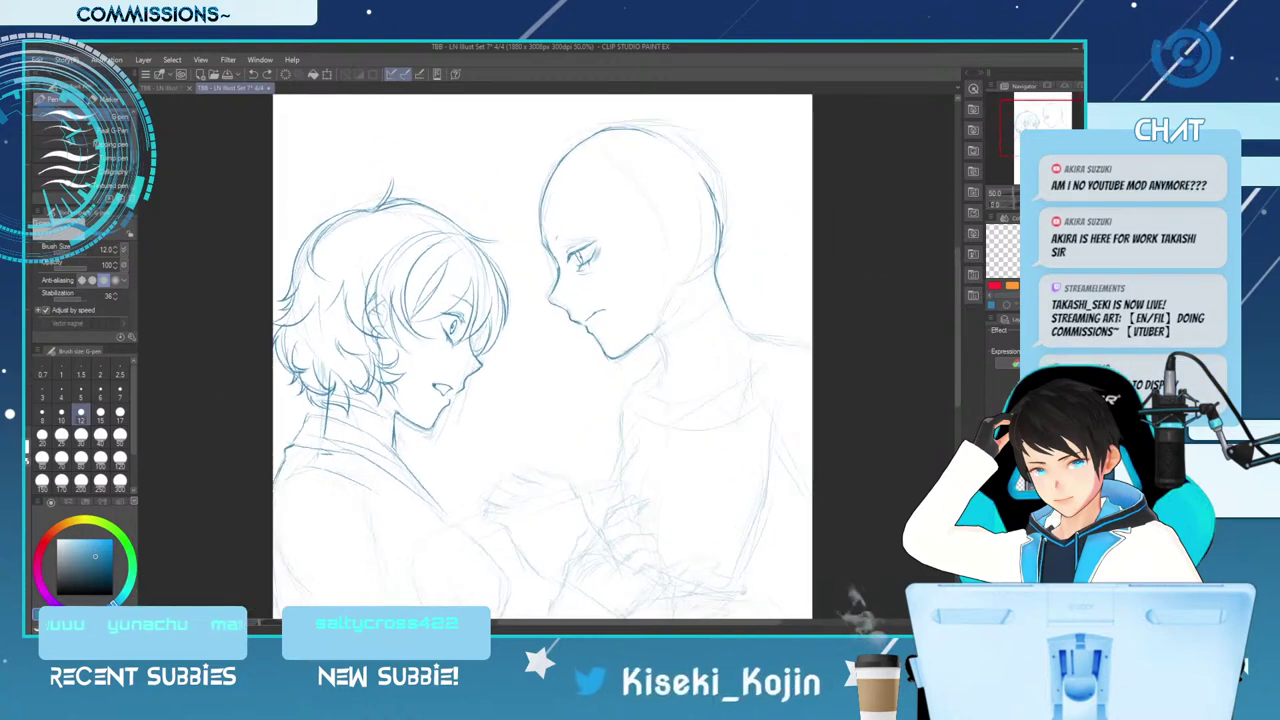
key("h")
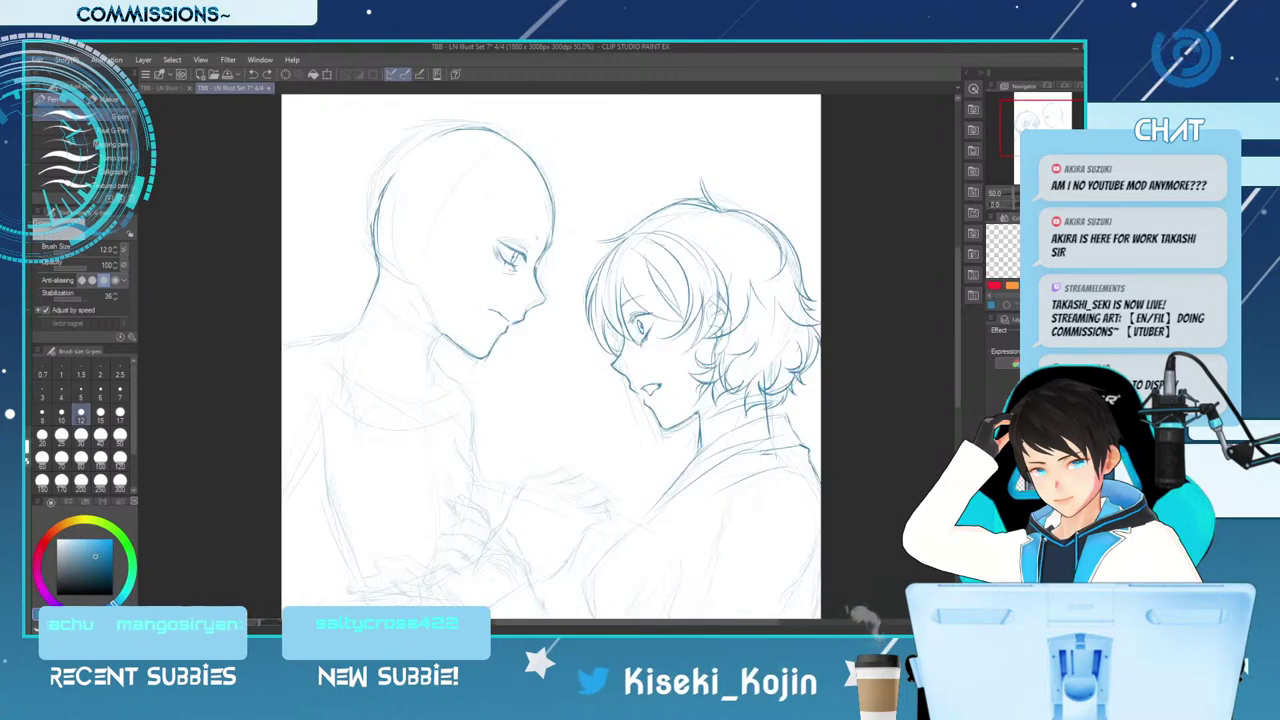
key("minus")
key("minus")
key("minus")
key("e")
mouse_move(408, 172)
left_mouse_down()
mouse_move(371, 193)
mouse_move(374, 305)
left_mouse_up()
key("p")
mouse_move(432, 152)
left_mouse_down()
mouse_move(386, 163)
mouse_move(337, 234)
left_mouse_up()
mouse_move(400, 158)
left_mouse_down()
mouse_move(340, 238)
mouse_move(342, 282)
left_mouse_up()
left_click_drag(348, 208, 354, 296)
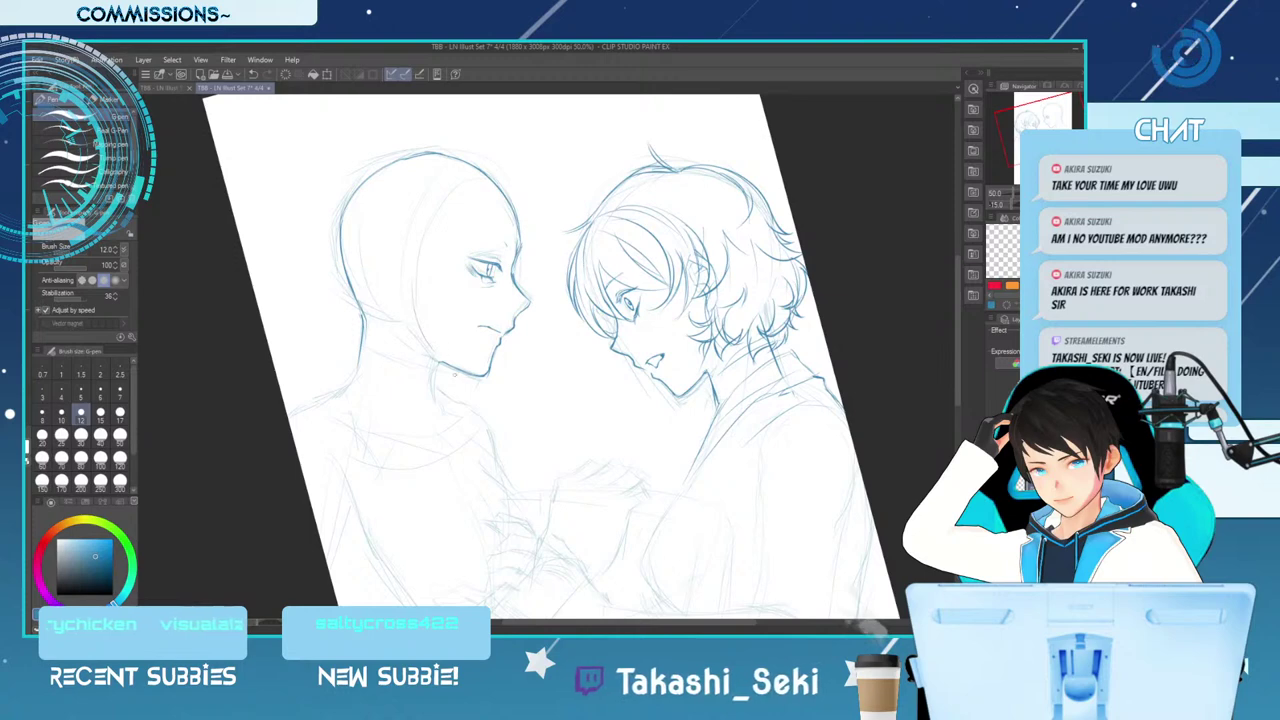
Unmirror the canvas view and draw the upper figure's ear outline and the front line of the neck
key("h")
mouse_move(683, 264)
left_mouse_down()
mouse_move(681, 247)
mouse_move(696, 251)
mouse_move(704, 277)
left_mouse_up()
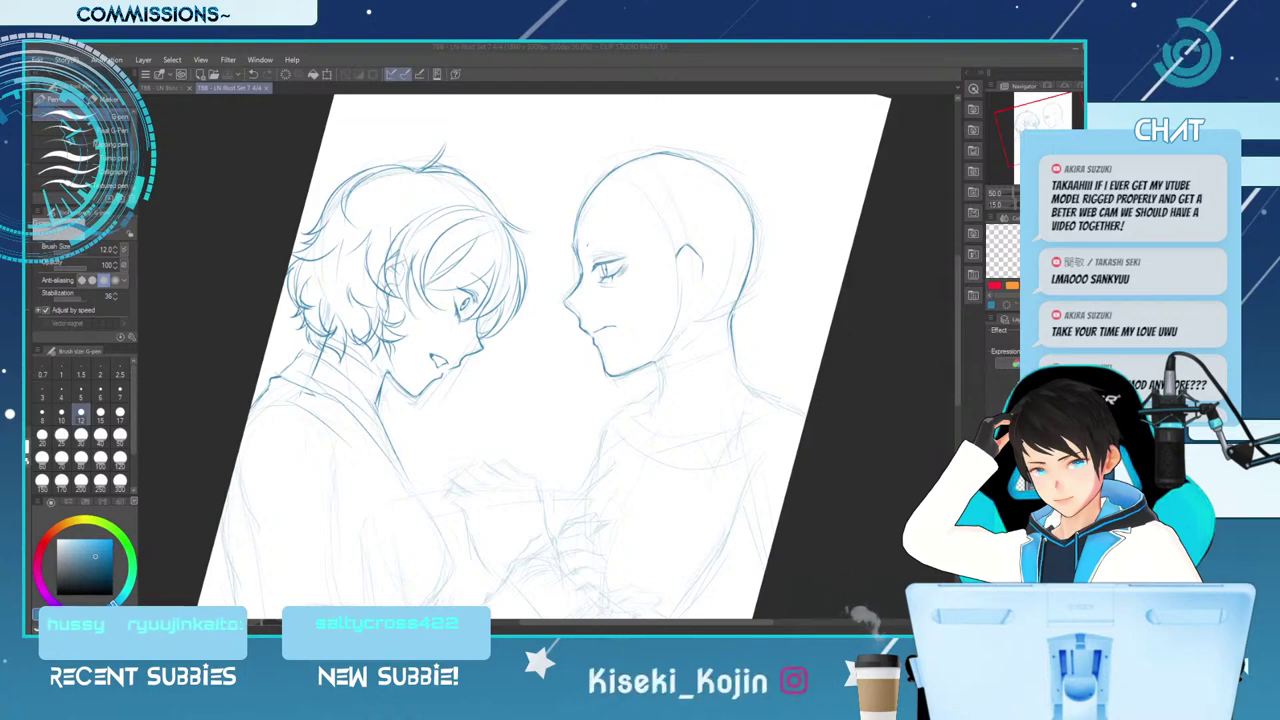
left_click_drag(655, 360, 659, 392)
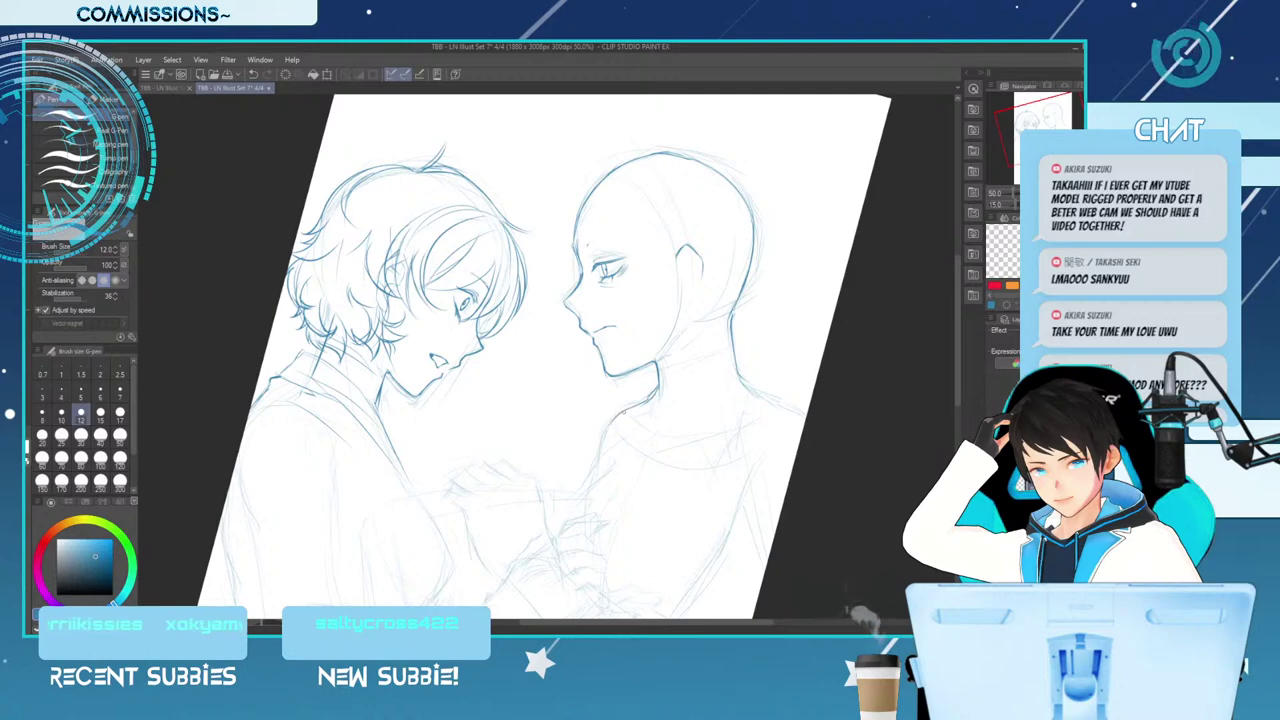
Draw the top contour of the upper figure's raised hand over the sketch, erasing and redrawing it once
key("minus")
key("minus")
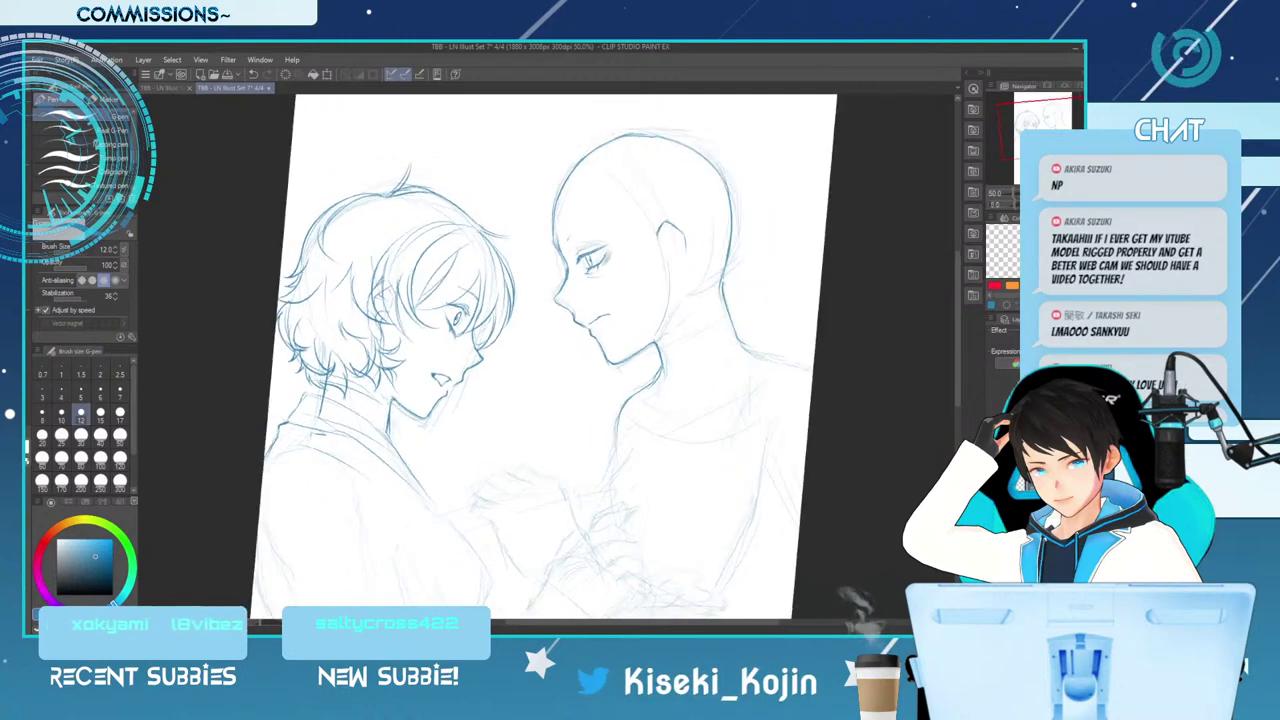
key("minus")
key("ctrl+minus")
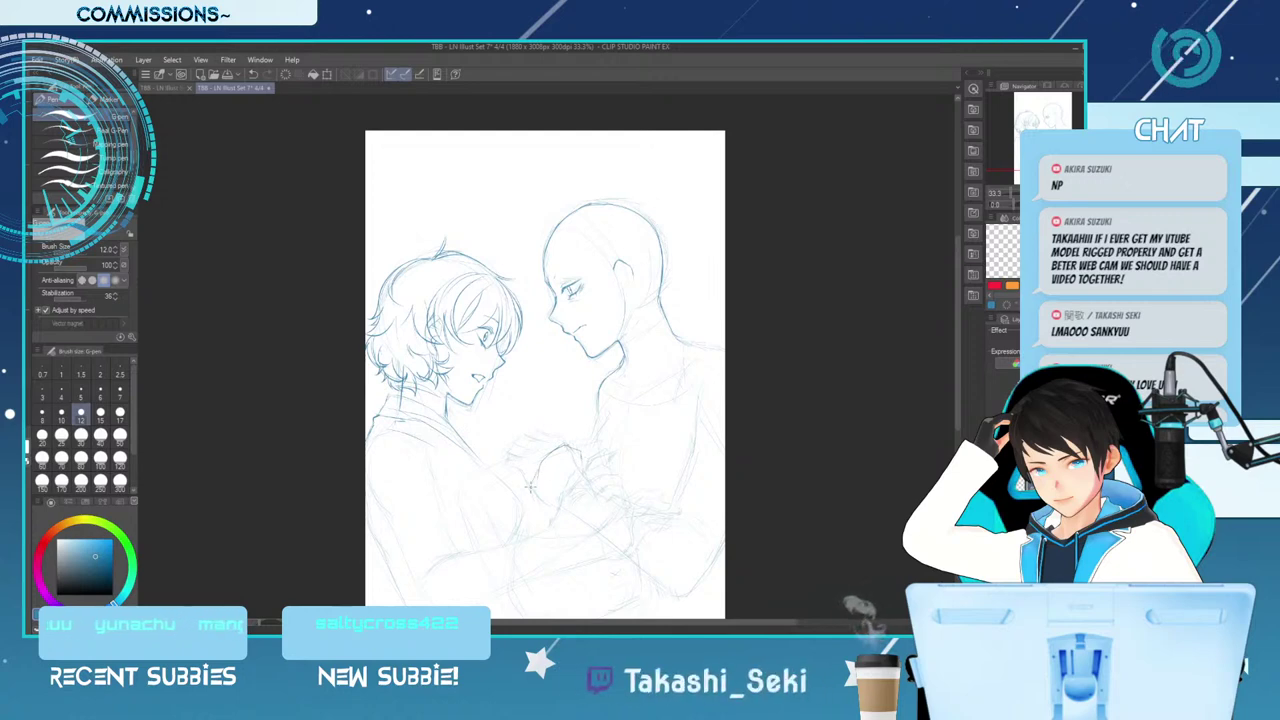
key("e")
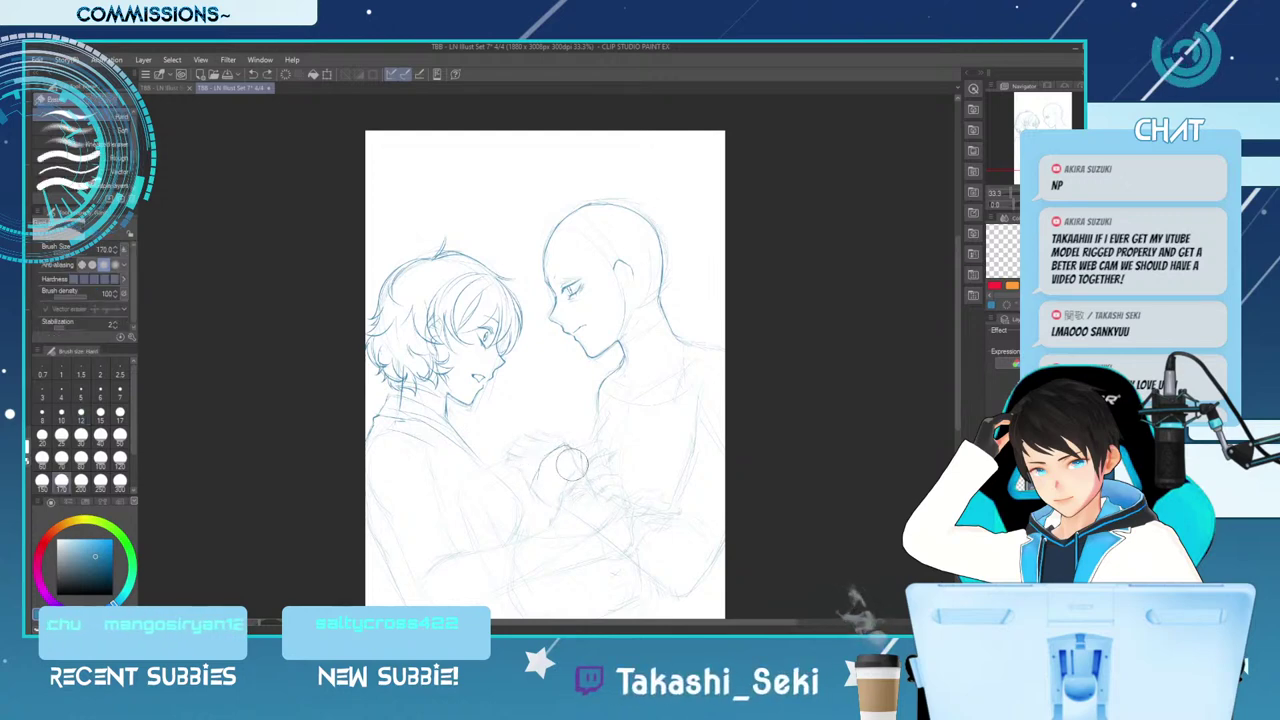
key("p")
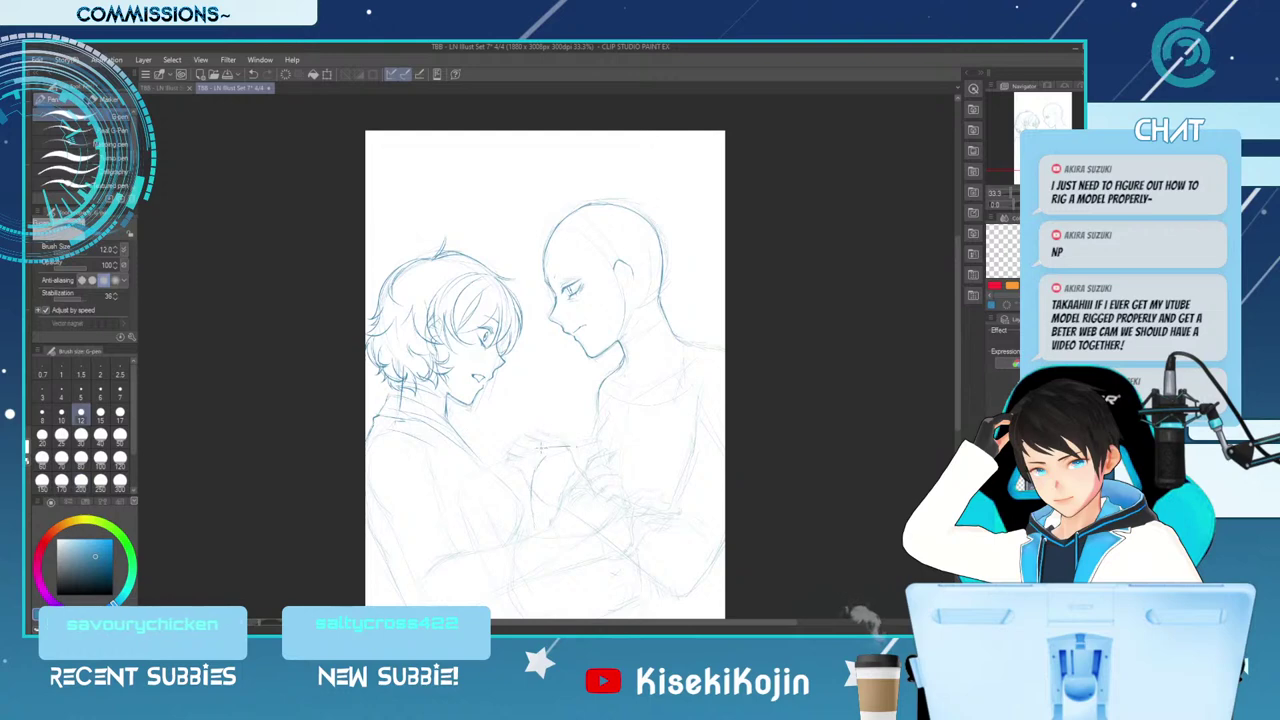
key("e")
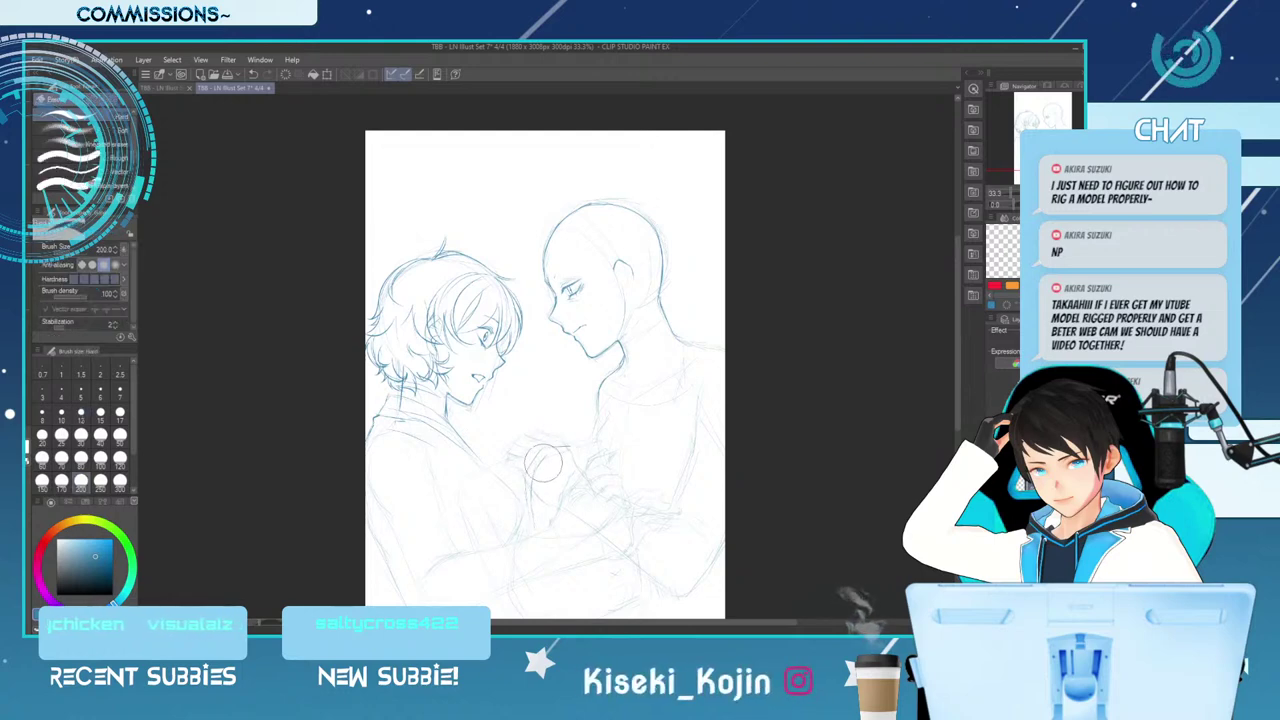
key("p")
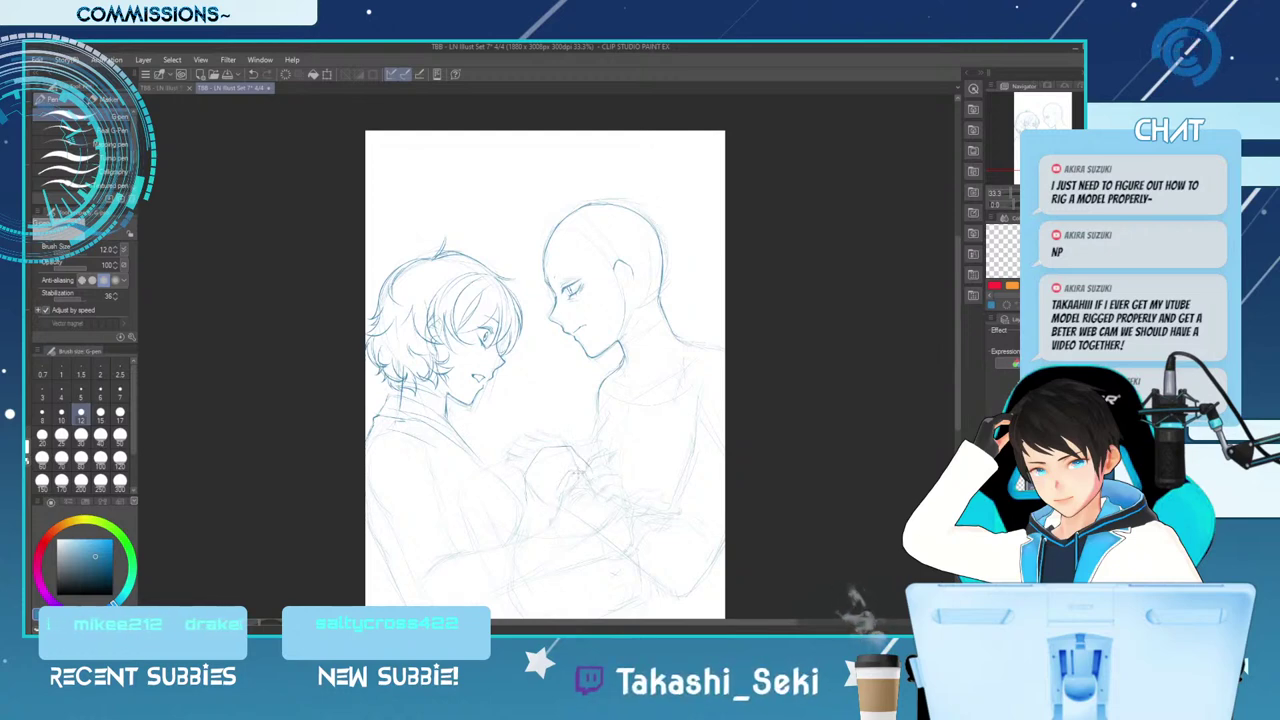
Draw the outer side of the upper figure's hand and the lower and upper edges of the forearm toward the elbow
left_click_drag(524, 482, 530, 530)
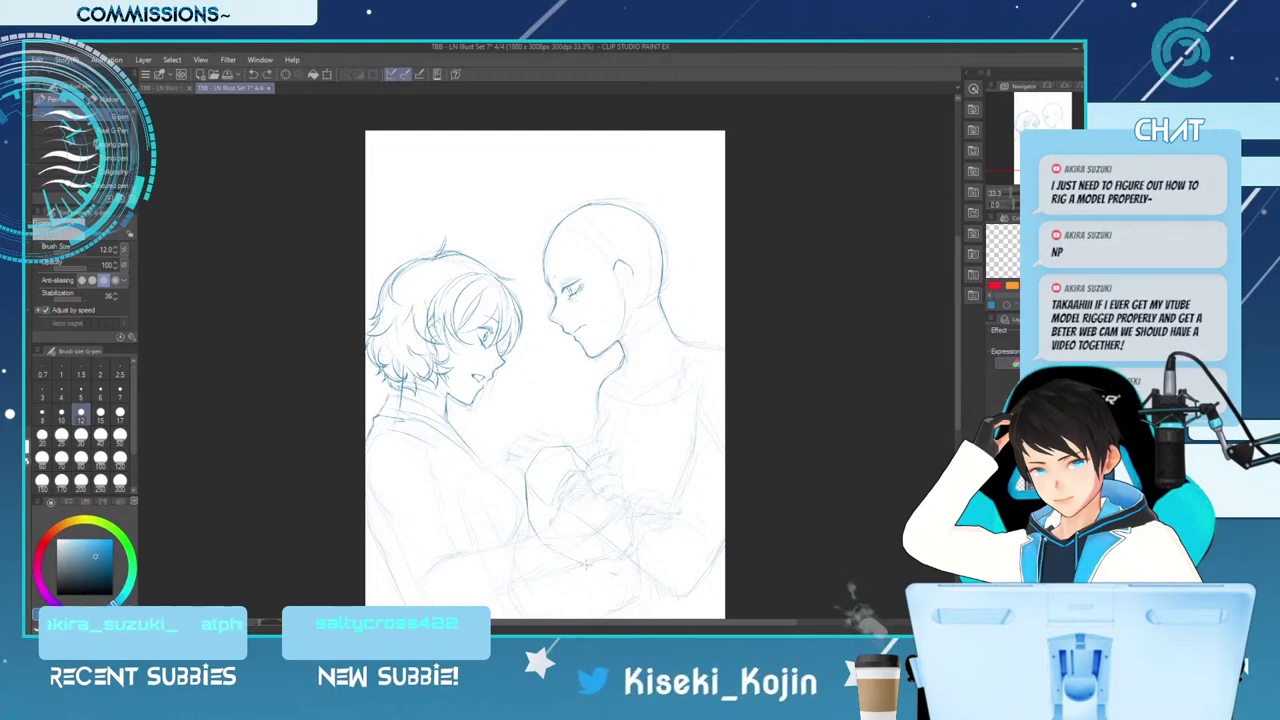
left_click_drag(558, 553, 660, 587)
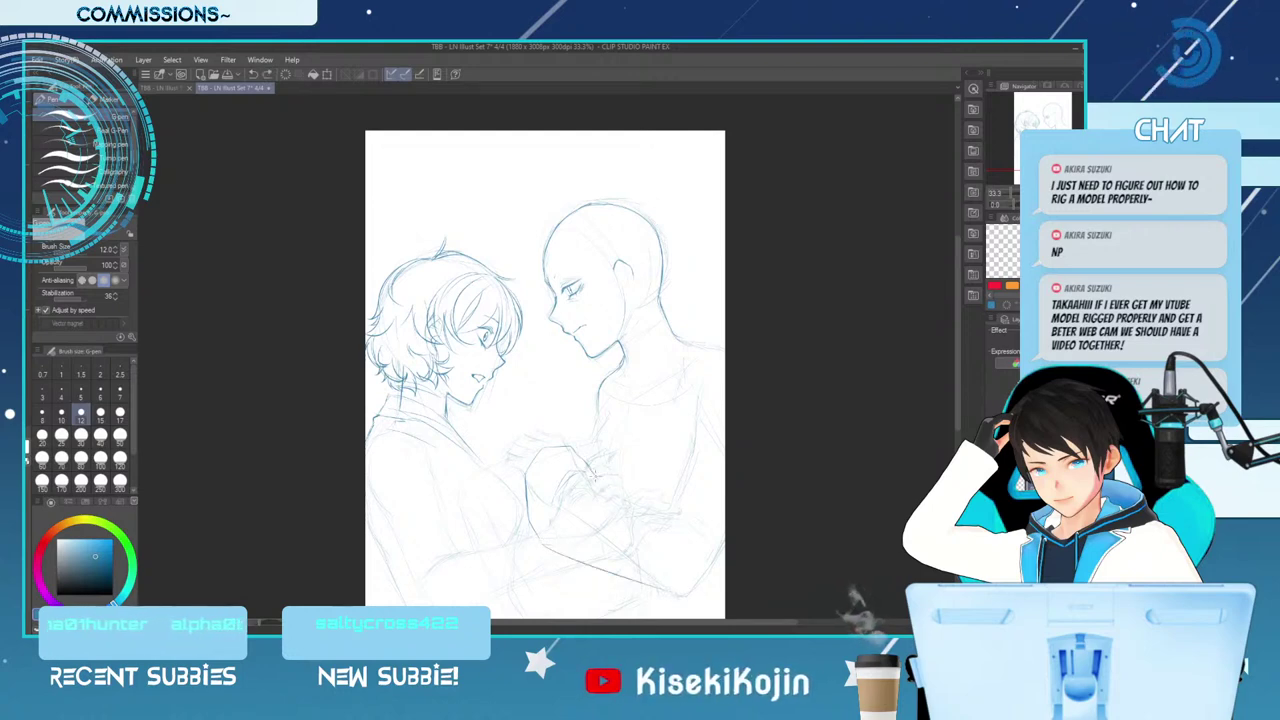
mouse_move(584, 487)
left_mouse_down()
mouse_move(605, 490)
mouse_move(647, 503)
left_mouse_up()
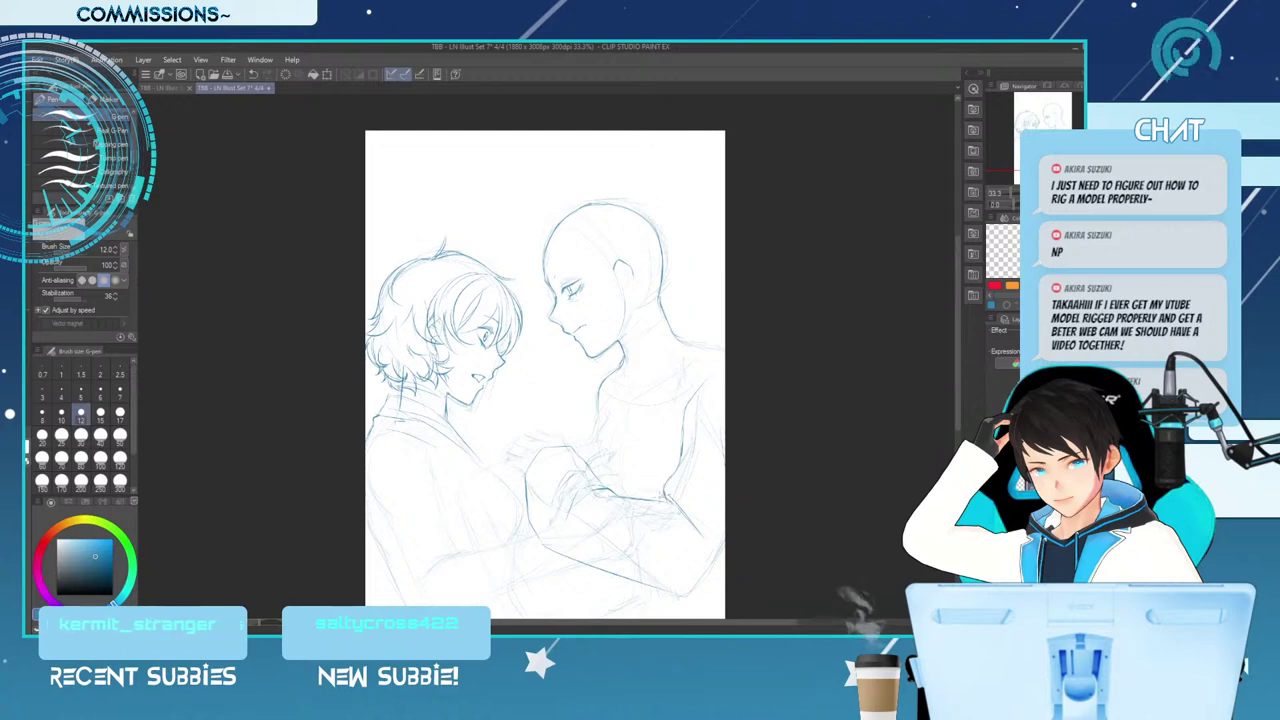
Erase and redraw the upper figure's wrist corner where the hand's outer side meets the underside of the forearm
key("e")
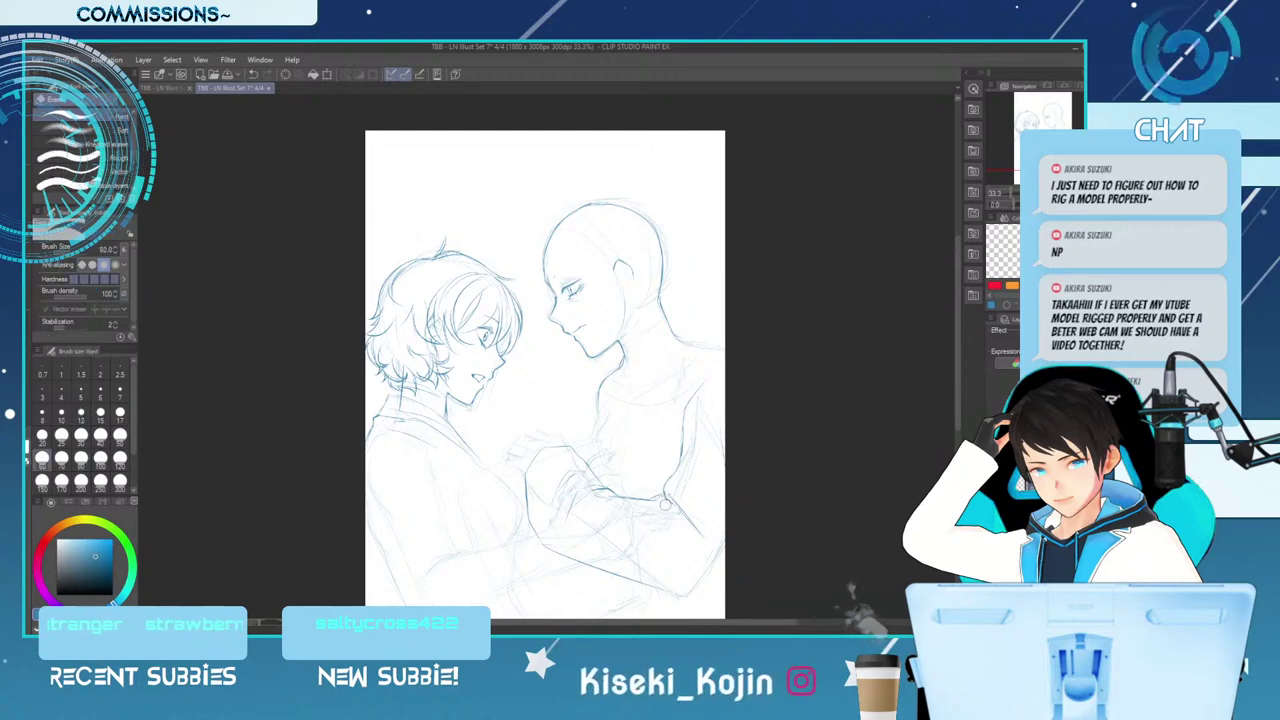
key("[")
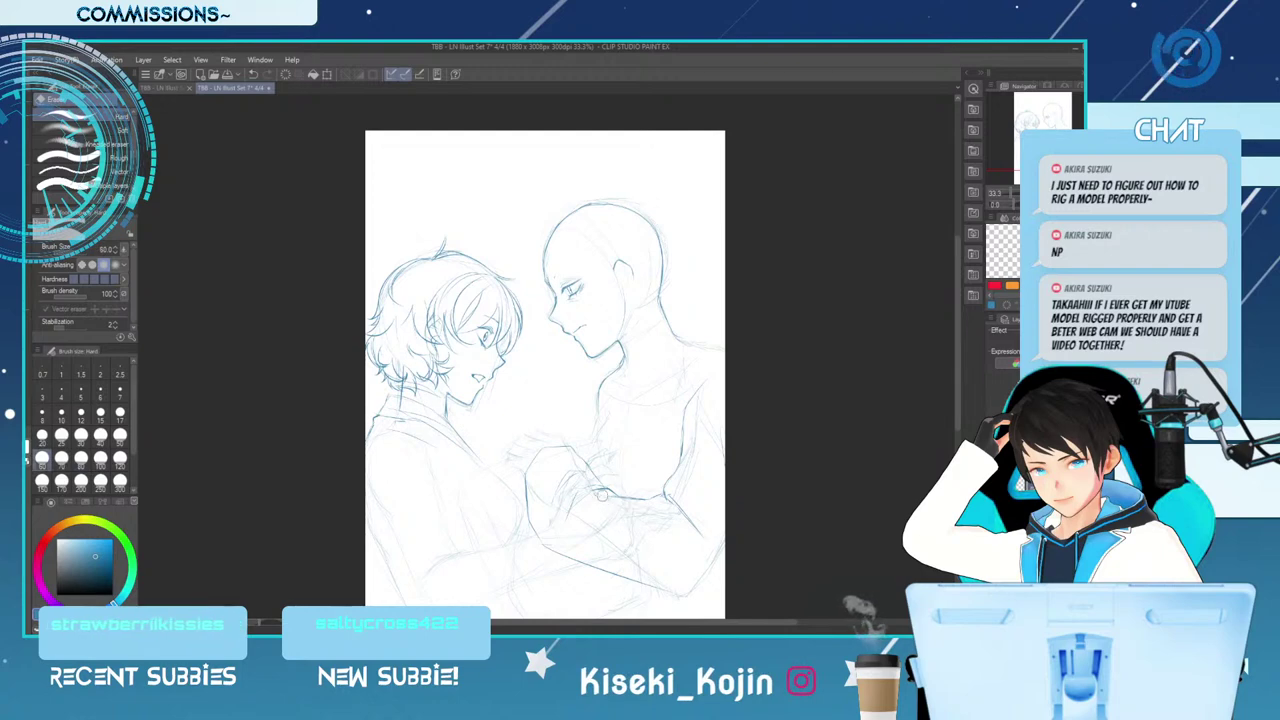
key("p")
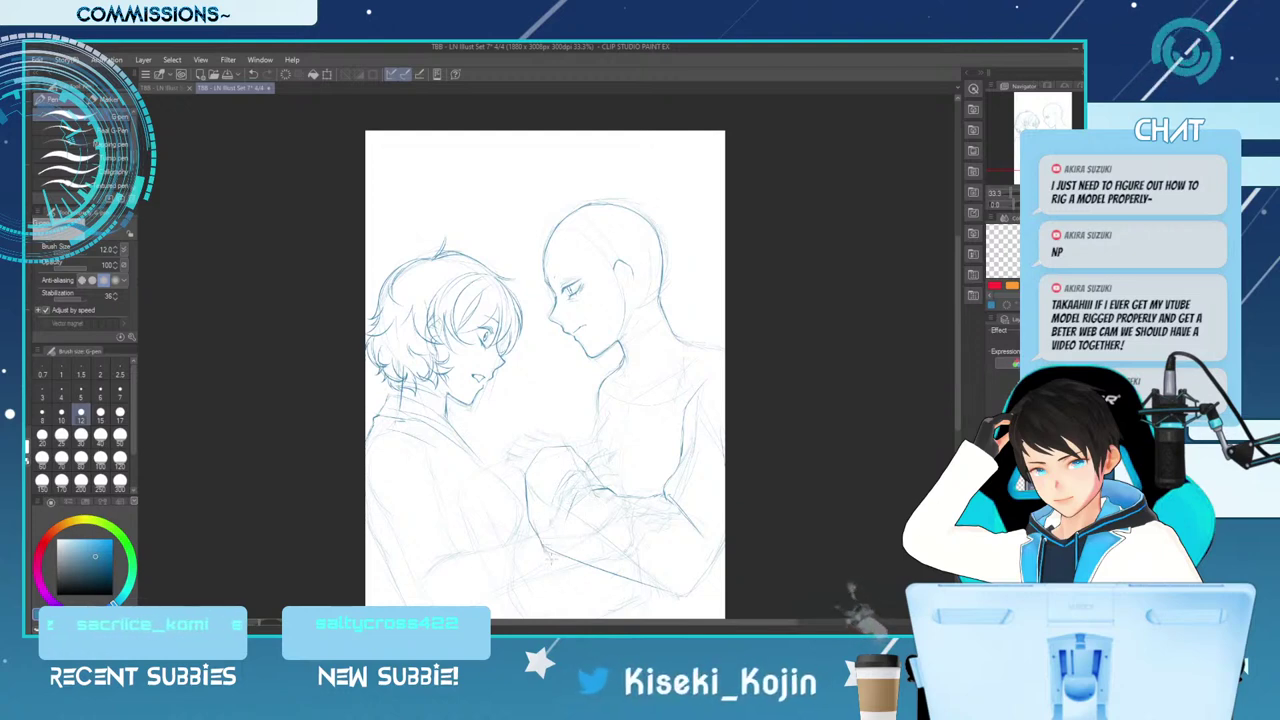
key("e")
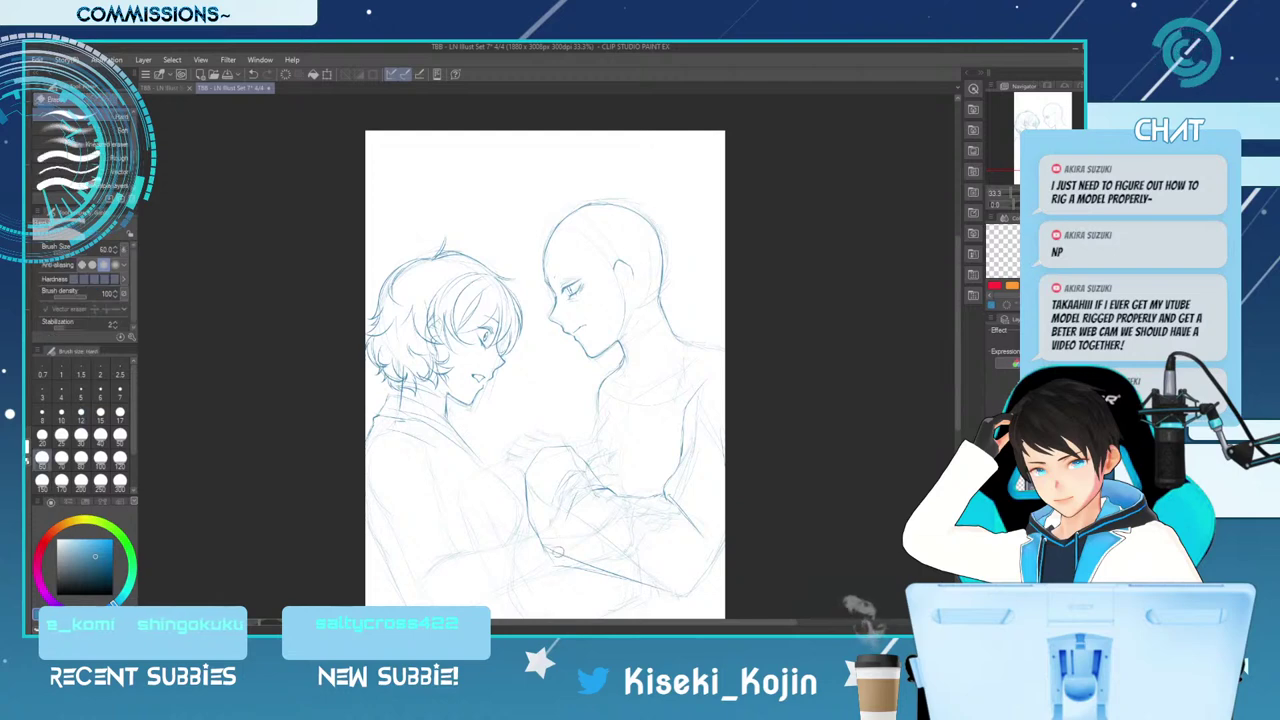
key("p")
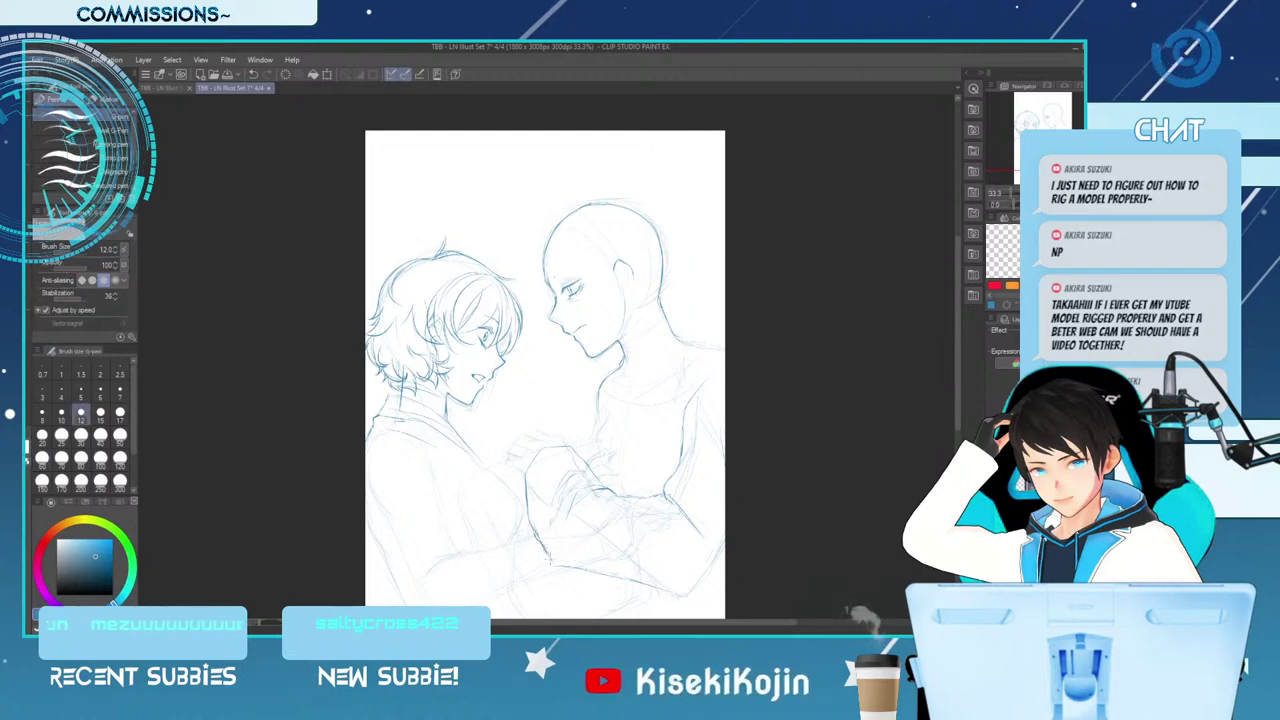
left_click_drag(535, 516, 549, 557)
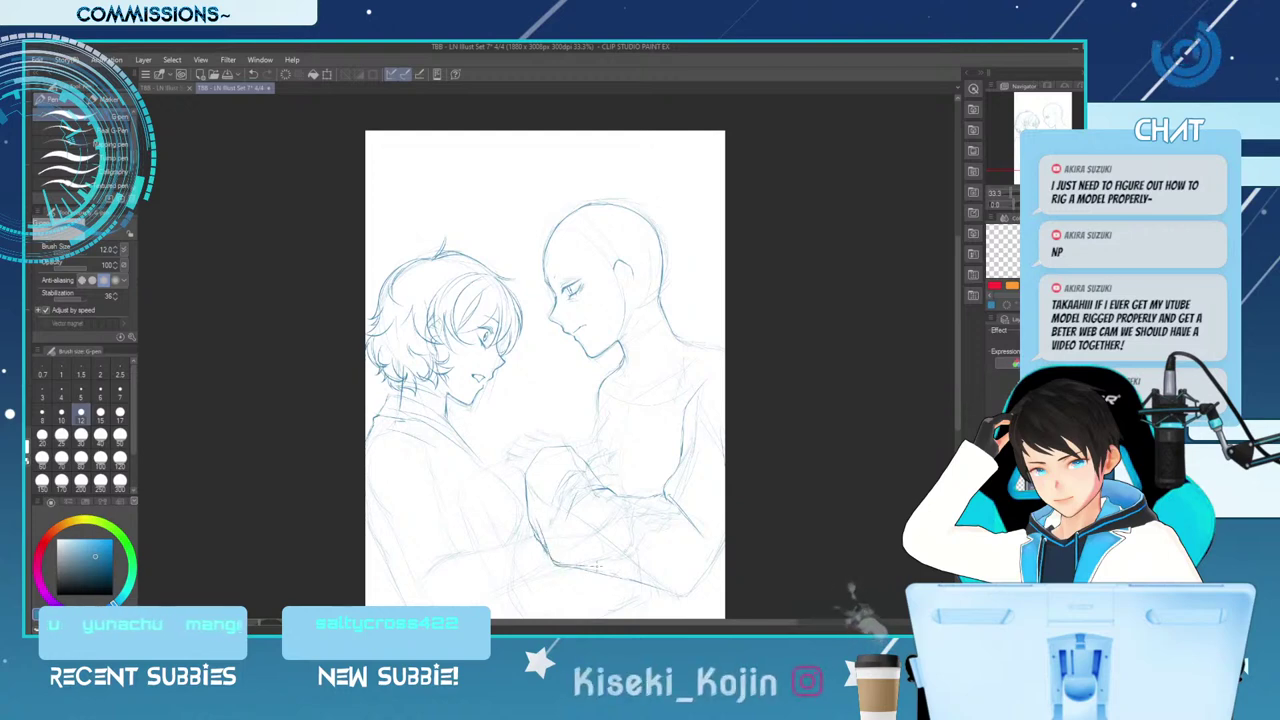
Erase the underside of the upper figure's forearm and redraw it from the wrist to the elbow
key("e")
left_click_drag(572, 568, 656, 590)
key("p")
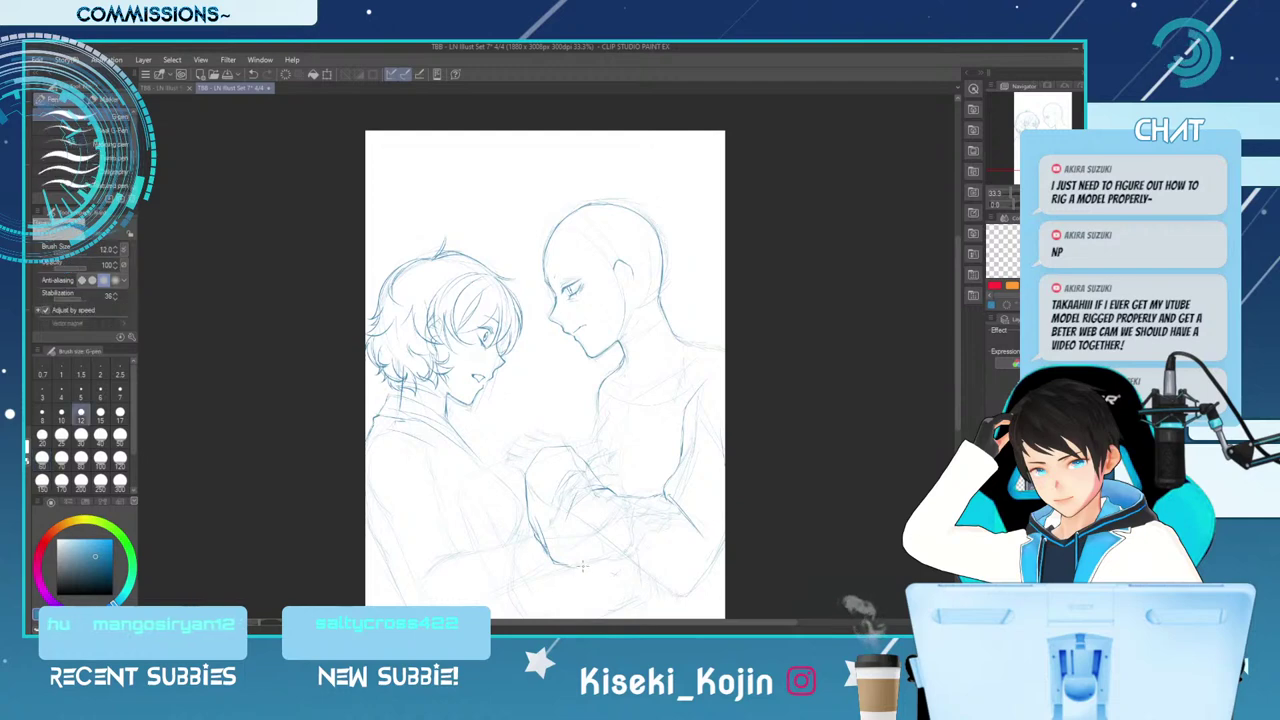
left_click_drag(568, 564, 673, 594)
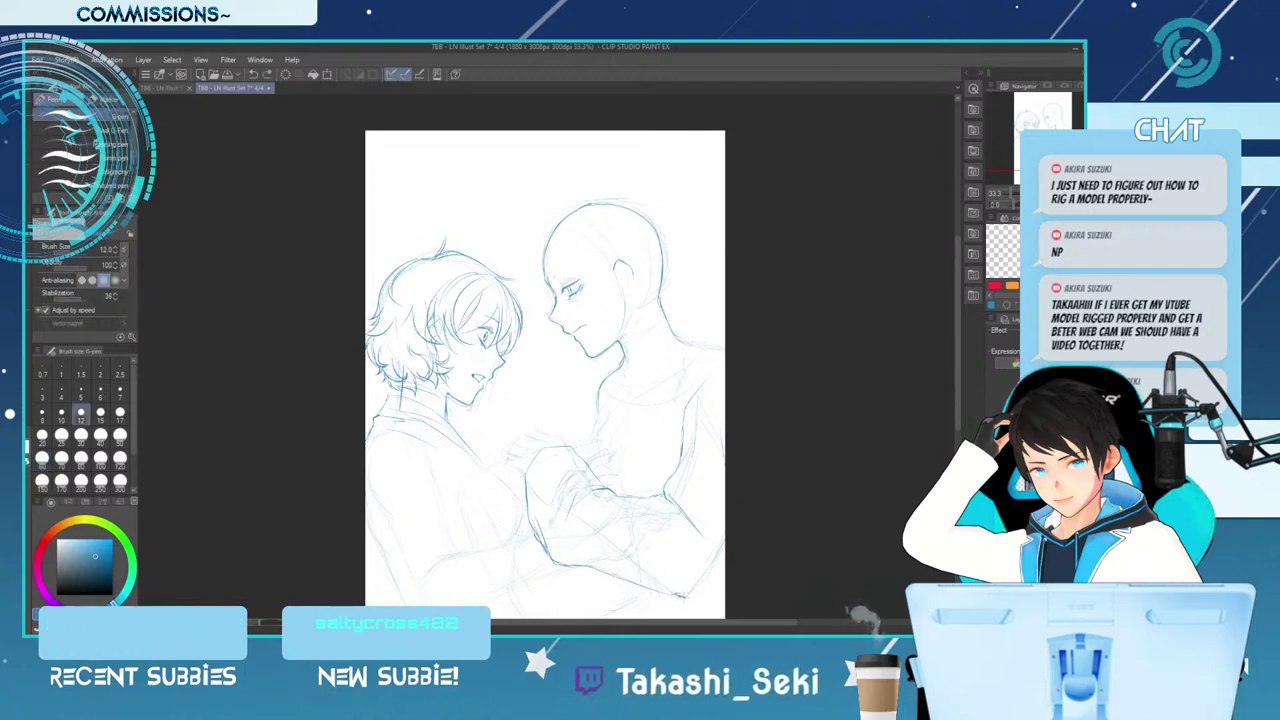
Round off the upper figure's elbow and draw the lower figure's fingers and the back of the hand in the clasp
key("e")
key("p")
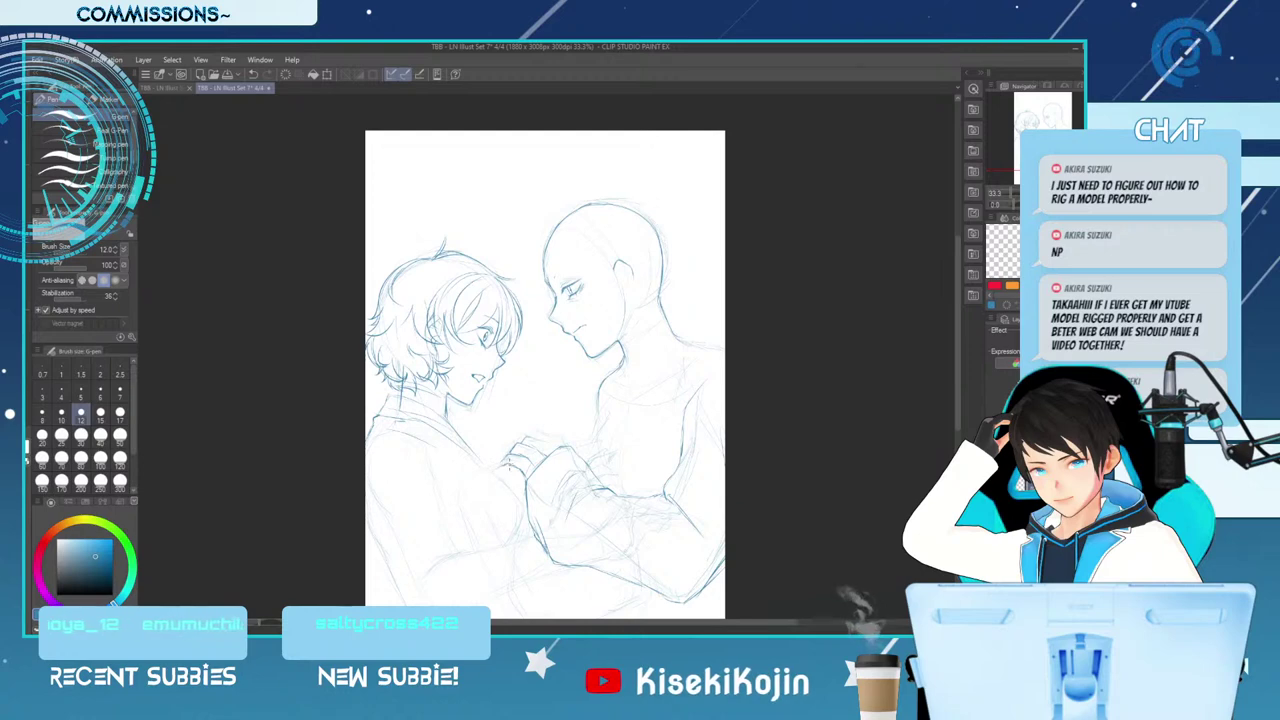
left_click_drag(514, 463, 462, 489)
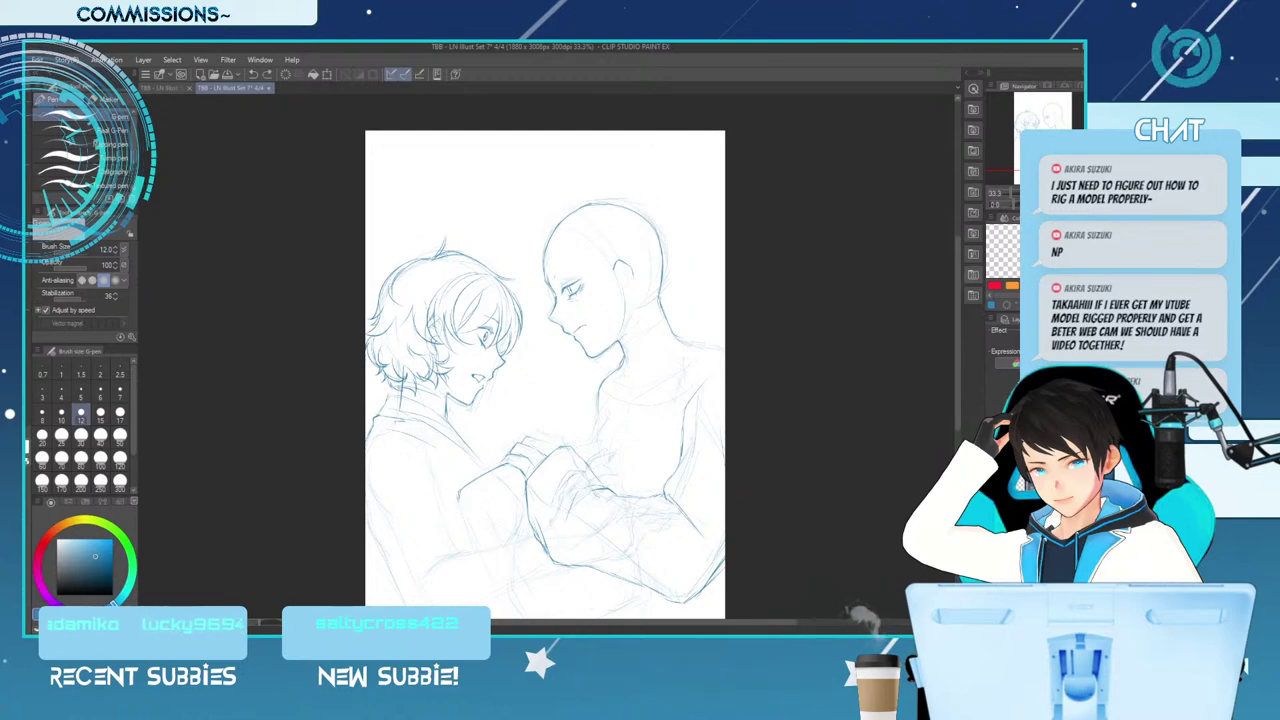
Erase the upper contour of the upper figure's hand and redraw it from the thumb side over the knuckles
key("ctrl+plus")
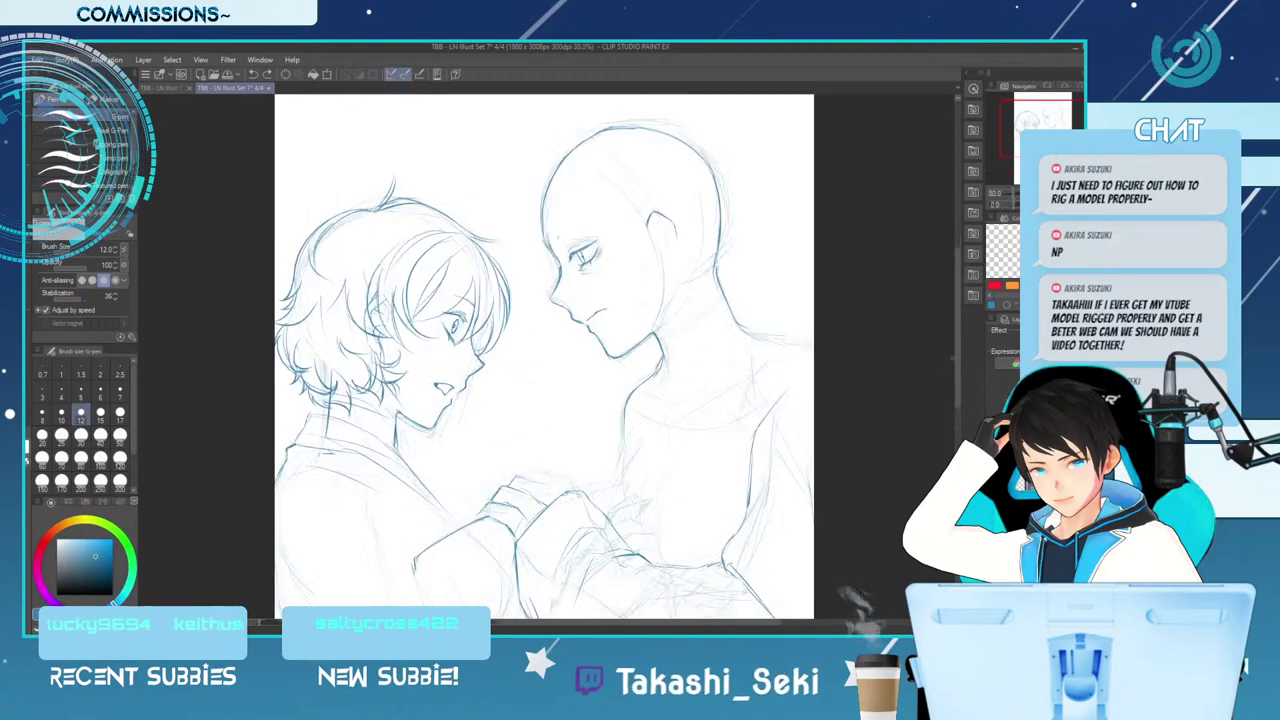
left_click_drag(955, 325, 955, 332)
scroll(544, 357, "down", 3)
key("e")
key("bracketleft")
key("bracketleft")
key("bracketleft")
key("bracketleft")
left_click_drag(536, 508, 530, 520)
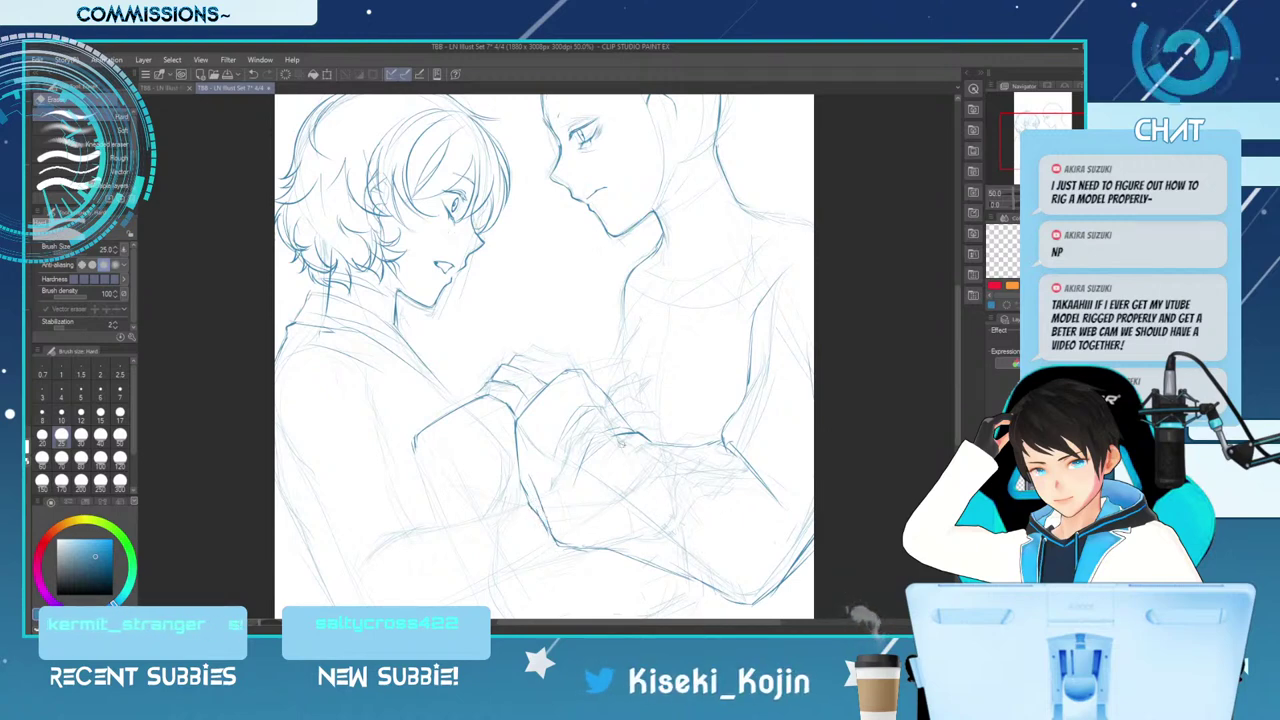
key("bracketright")
key("bracketright")
key("bracketright")
key("p")
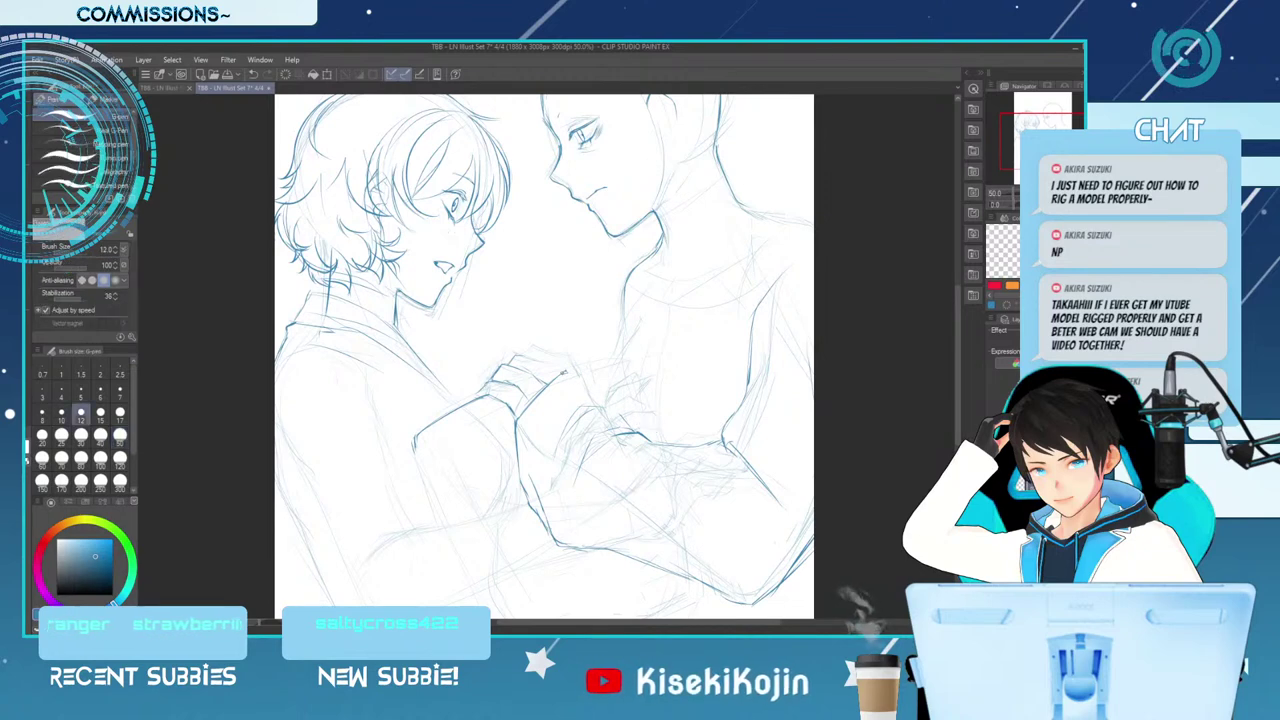
left_click_drag(575, 374, 615, 396)
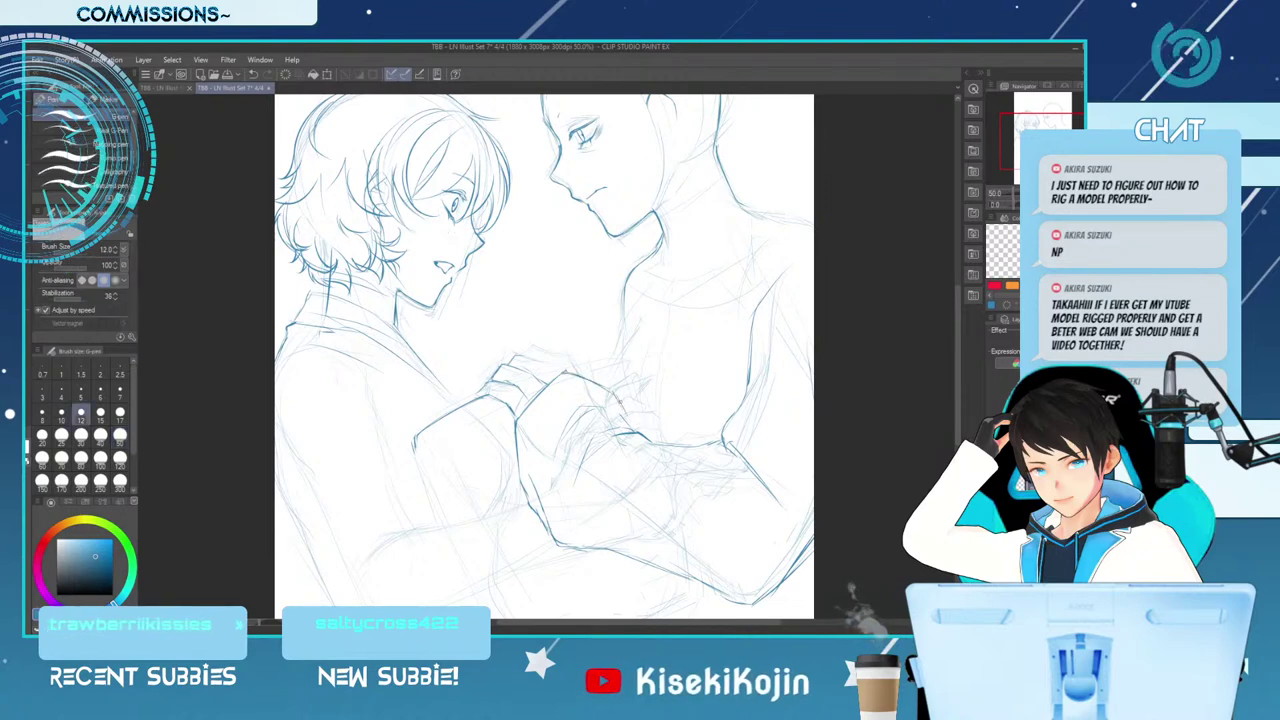
Clean up the lines inside the upper figure's hand and draw its inner contour down toward the wrist
key("e")
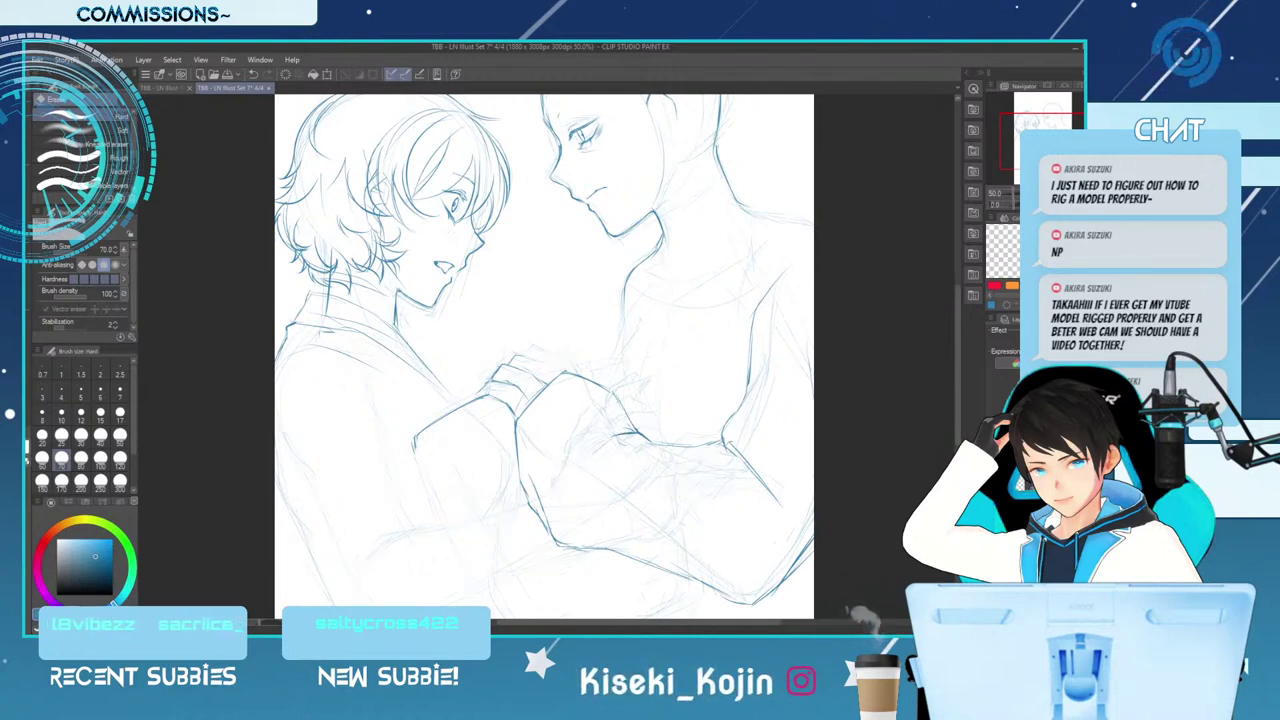
key("p")
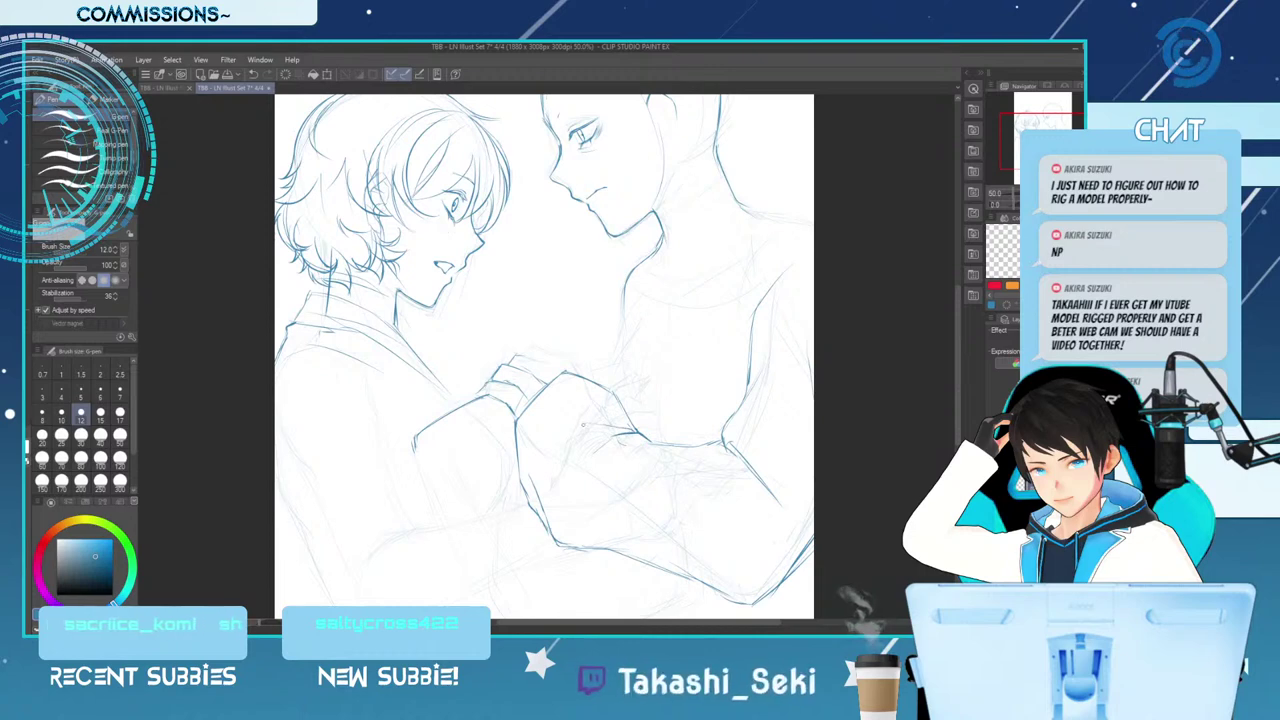
left_click_drag(583, 428, 545, 491)
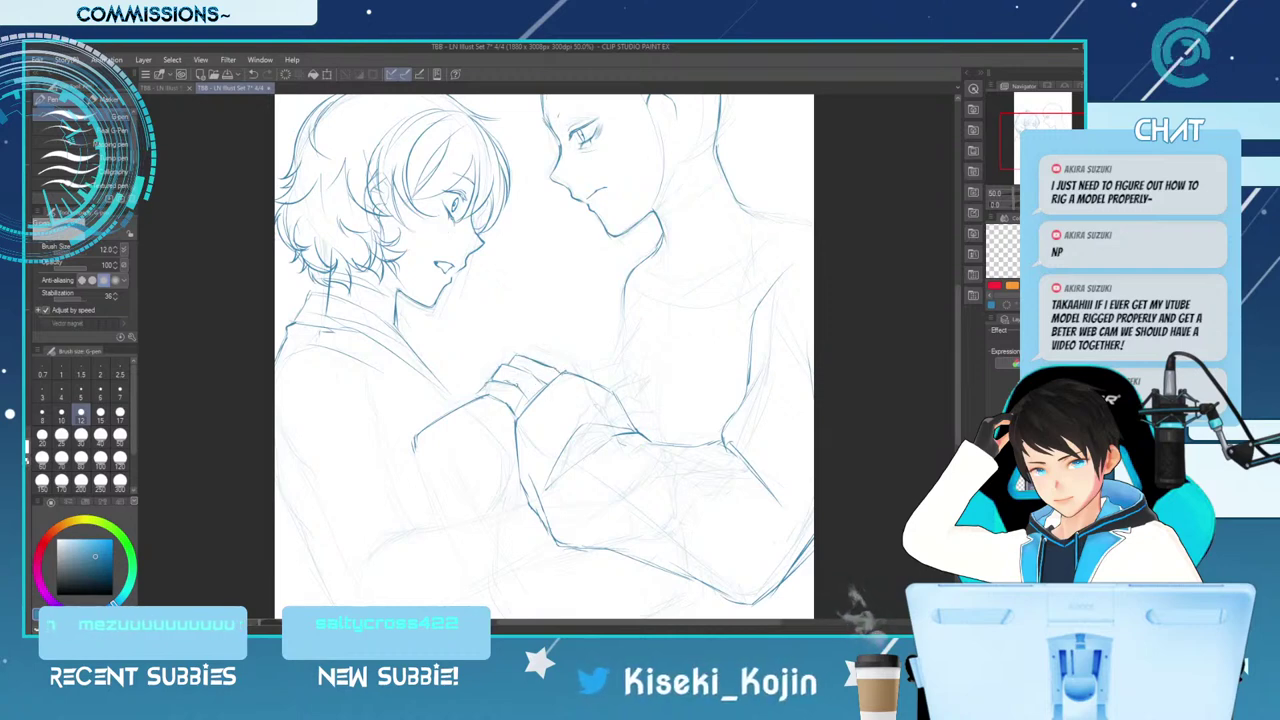
Erase stray lines above the clasped hands and draw the remaining fingertips of the gripping fingers
key("e")
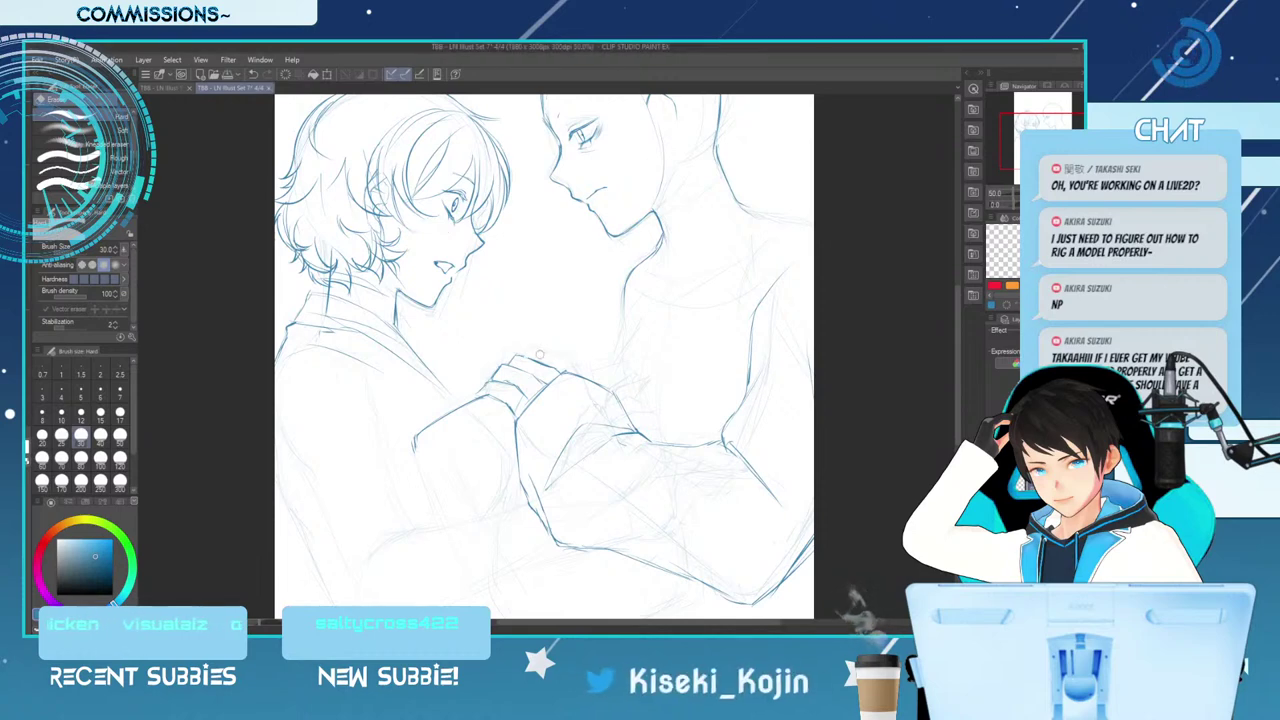
key("p")
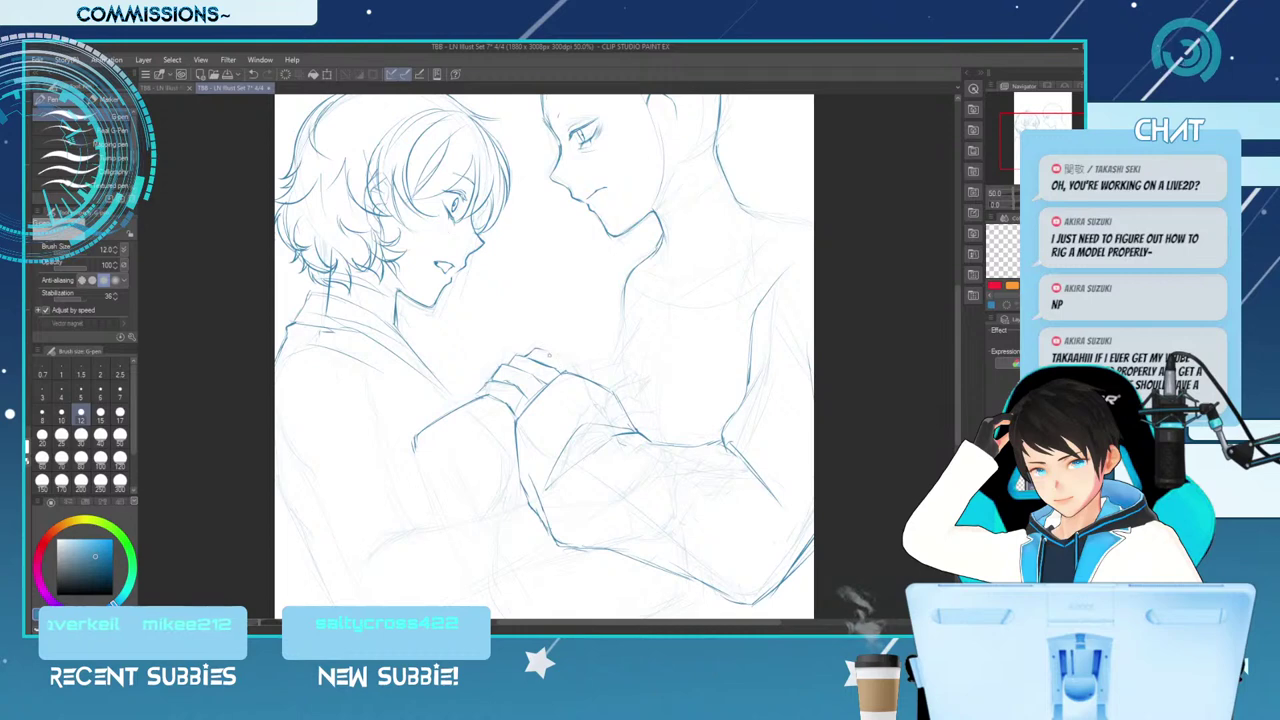
left_click_drag(562, 360, 571, 377)
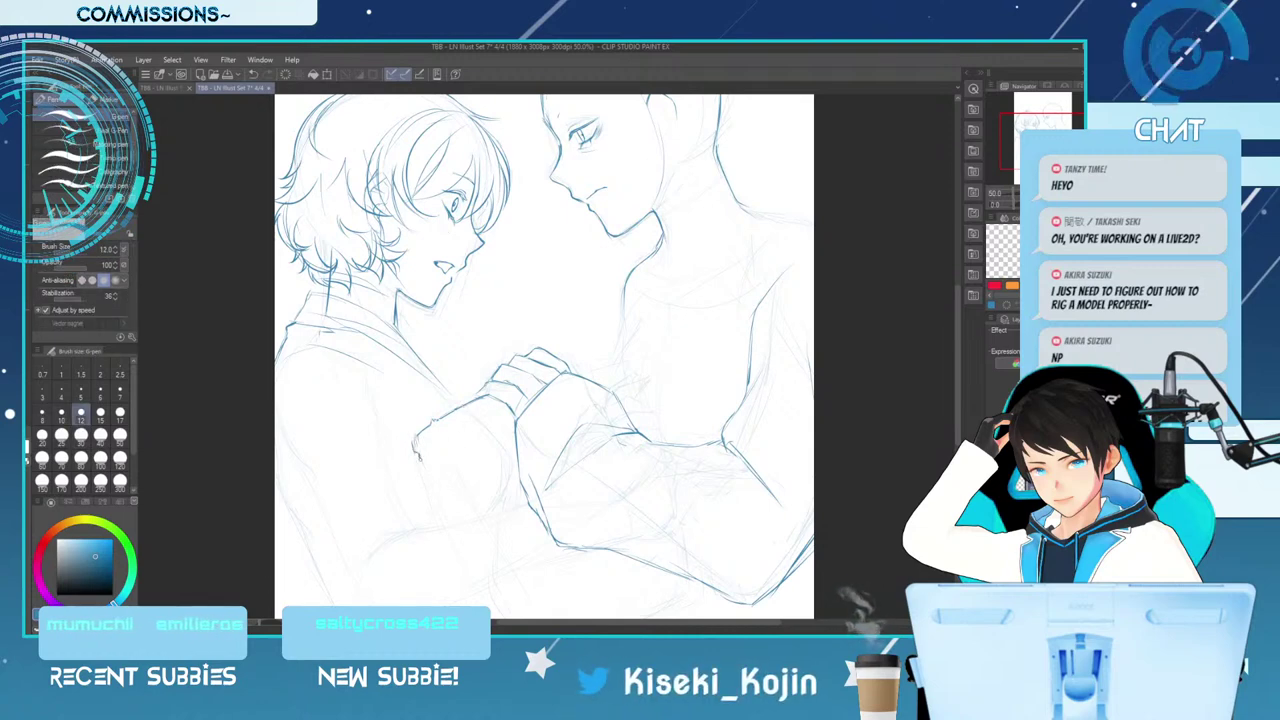
Draw the side contour of the lower figure's arm and a line from the clasped hands toward the upper figure's chest
left_click_drag(420, 464, 444, 516)
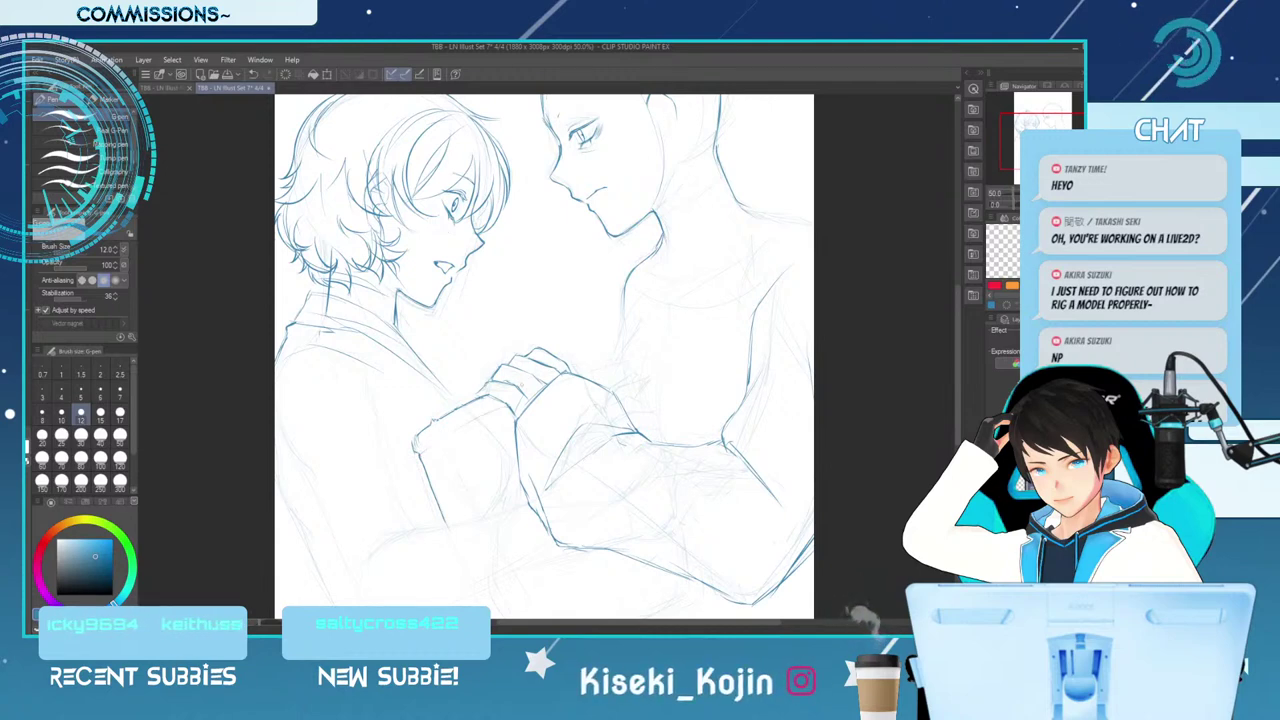
left_click_drag(580, 364, 624, 363)
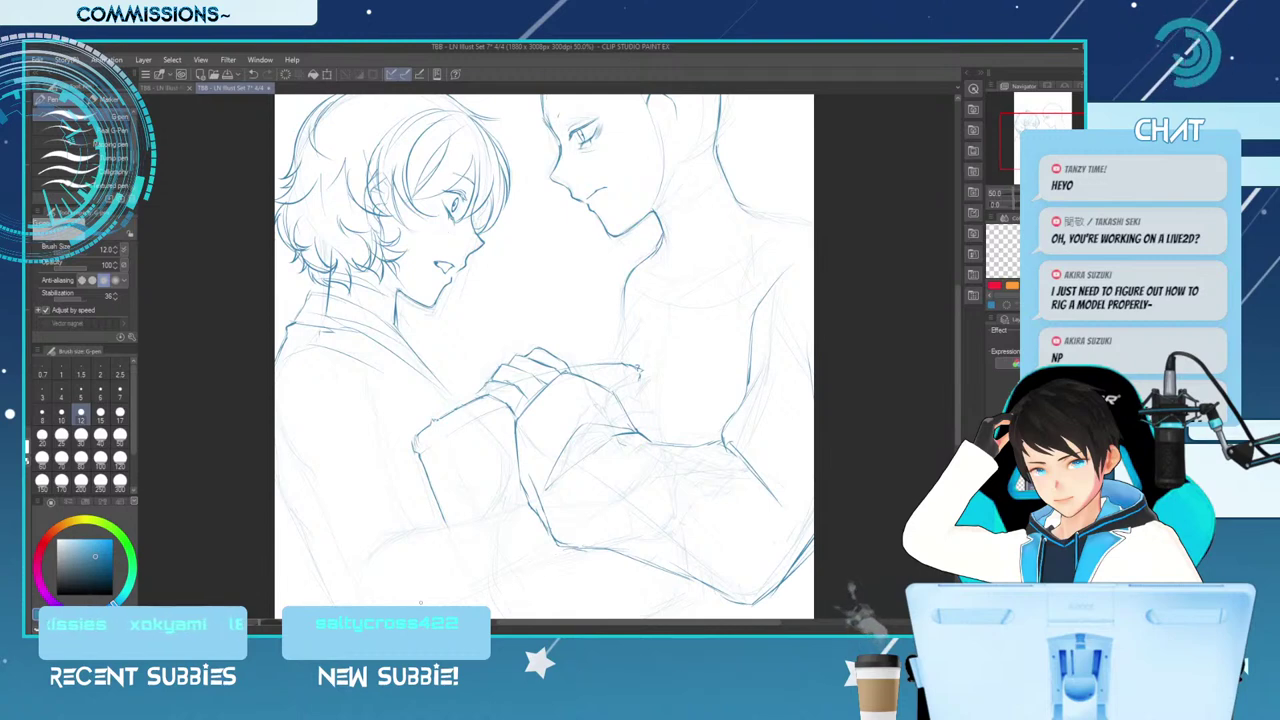
Erase the upper edge of the upper figure's forearm and redraw it from the inner elbow toward the clasped hands
key("e")
key("bracketright")
key("bracketright")
key("bracketright")
key("bracketright")
key("bracketright")
key("bracketright")
key("bracketright")
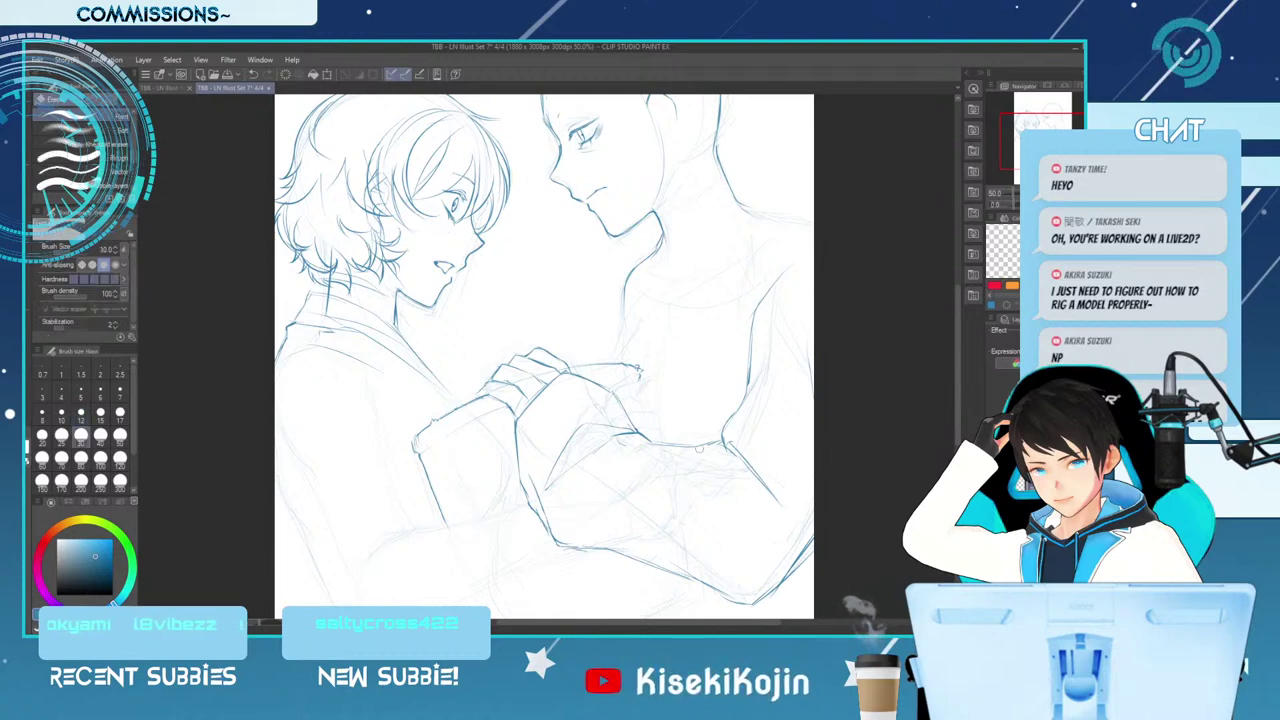
mouse_move(714, 450)
left_mouse_down()
mouse_move(674, 444)
mouse_move(643, 474)
left_mouse_up()
key("p")
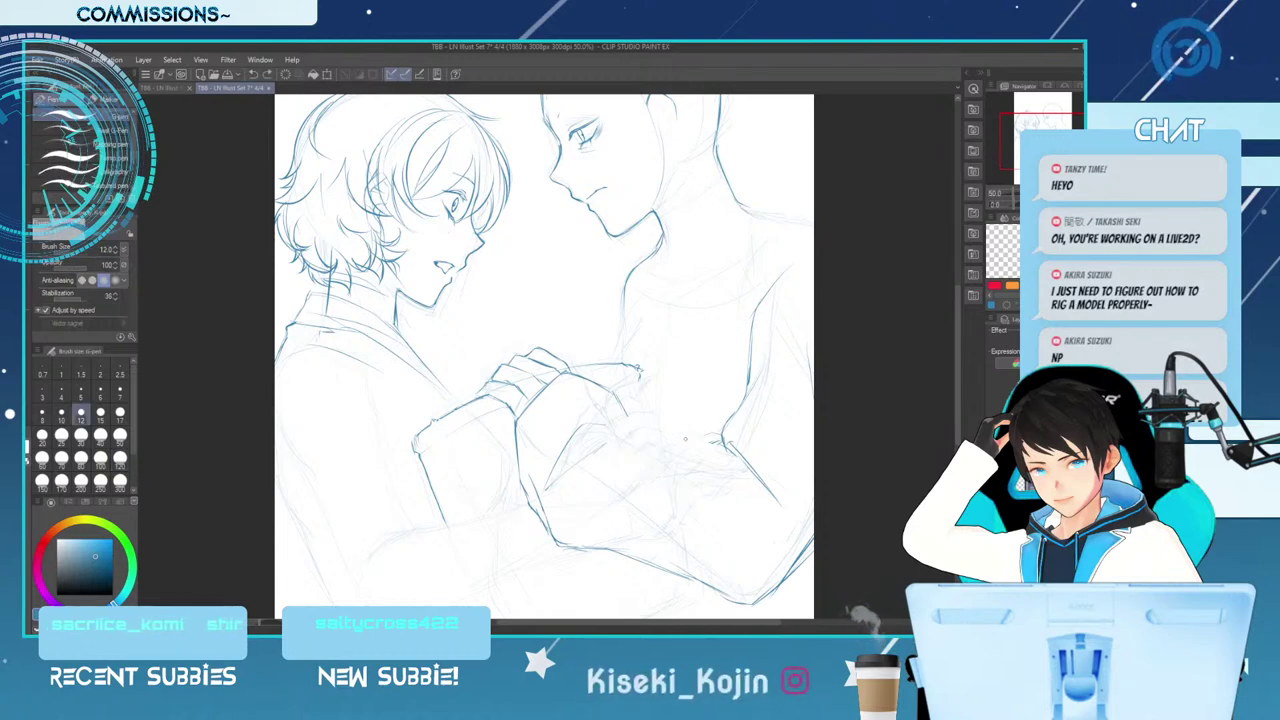
mouse_move(710, 435)
left_mouse_down()
mouse_move(642, 452)
mouse_move(651, 421)
mouse_move(665, 425)
mouse_move(604, 437)
left_mouse_up()
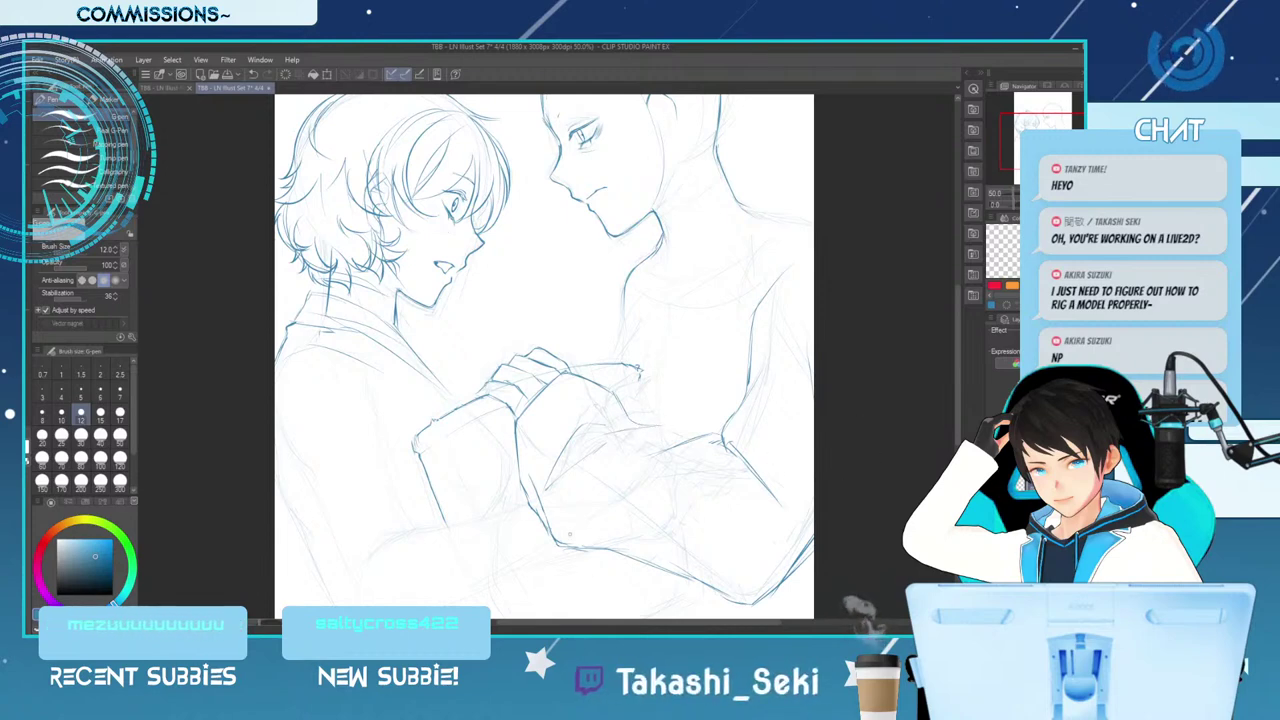
Lighten the underside of the upper figure's forearm with a larger eraser and redraw the contour around the elbow
key("e")
key("]")
key("]")
key("]")
mouse_move(531, 479)
left_mouse_down()
mouse_move(564, 573)
mouse_move(642, 500)
mouse_move(596, 412)
mouse_move(544, 514)
mouse_move(581, 466)
mouse_move(526, 517)
mouse_move(521, 485)
mouse_move(548, 528)
mouse_move(659, 563)
left_mouse_up()
key("p")
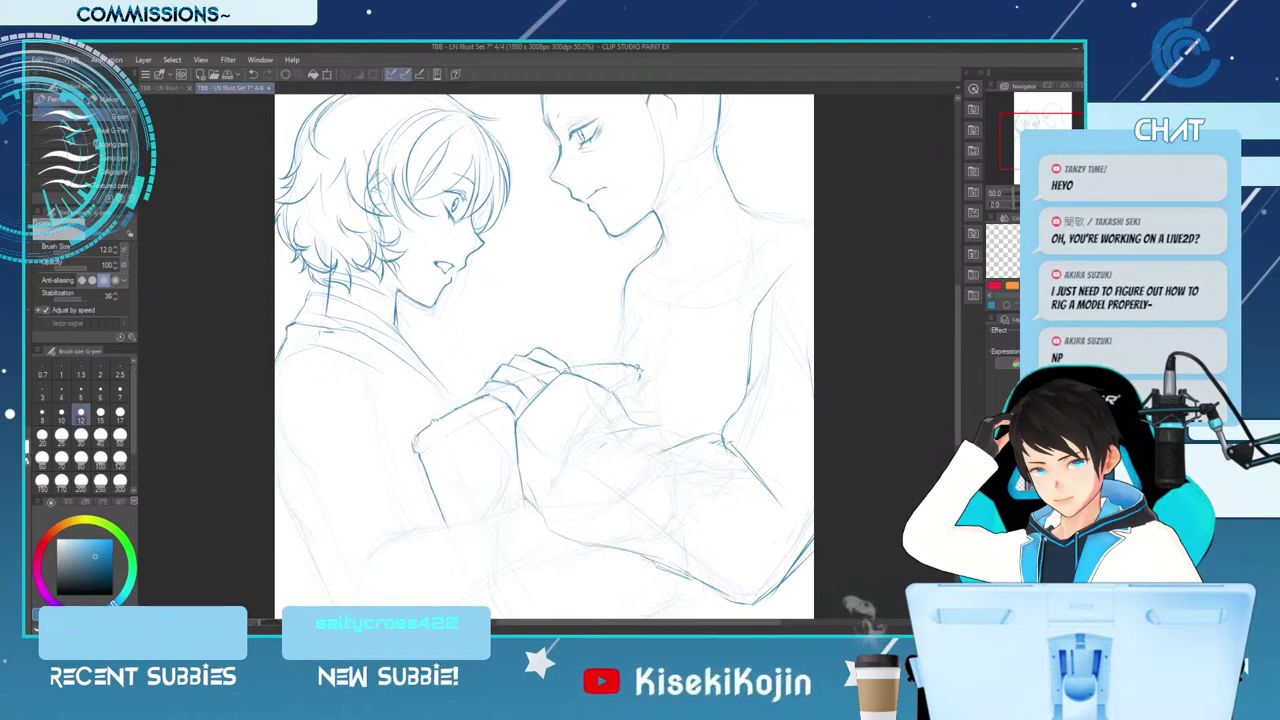
left_click_drag(749, 592, 713, 599)
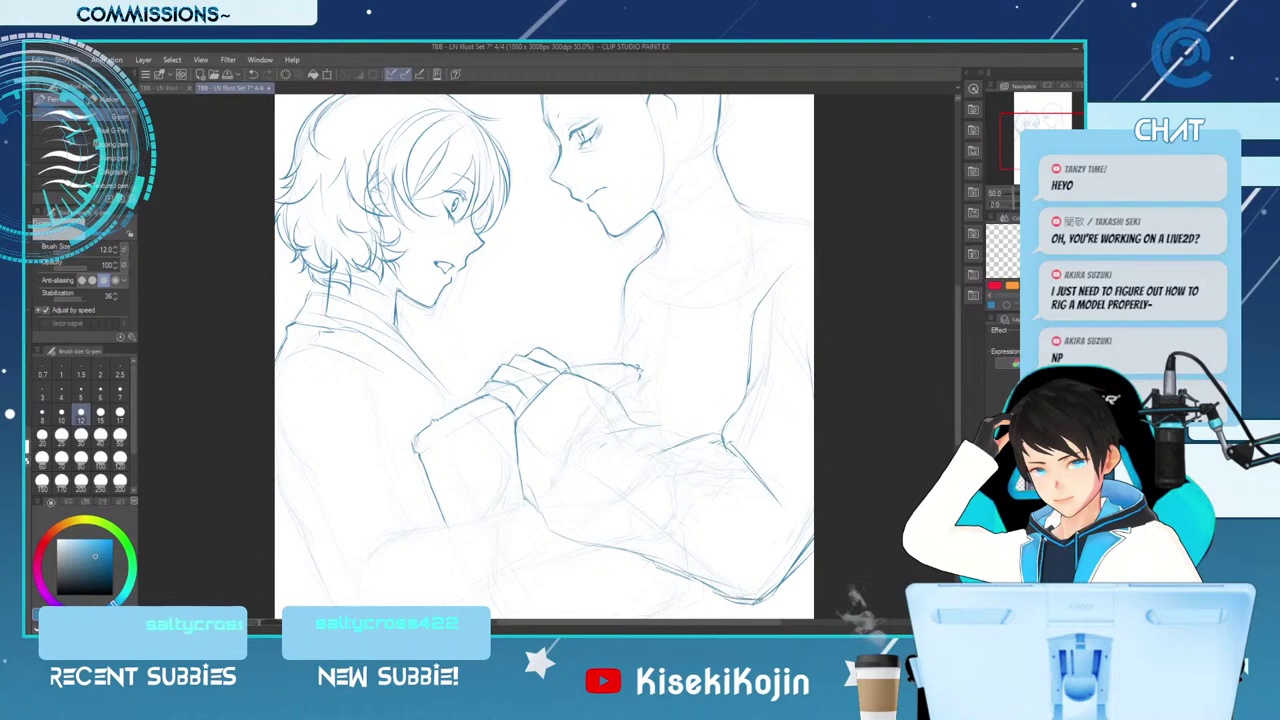
key("e")
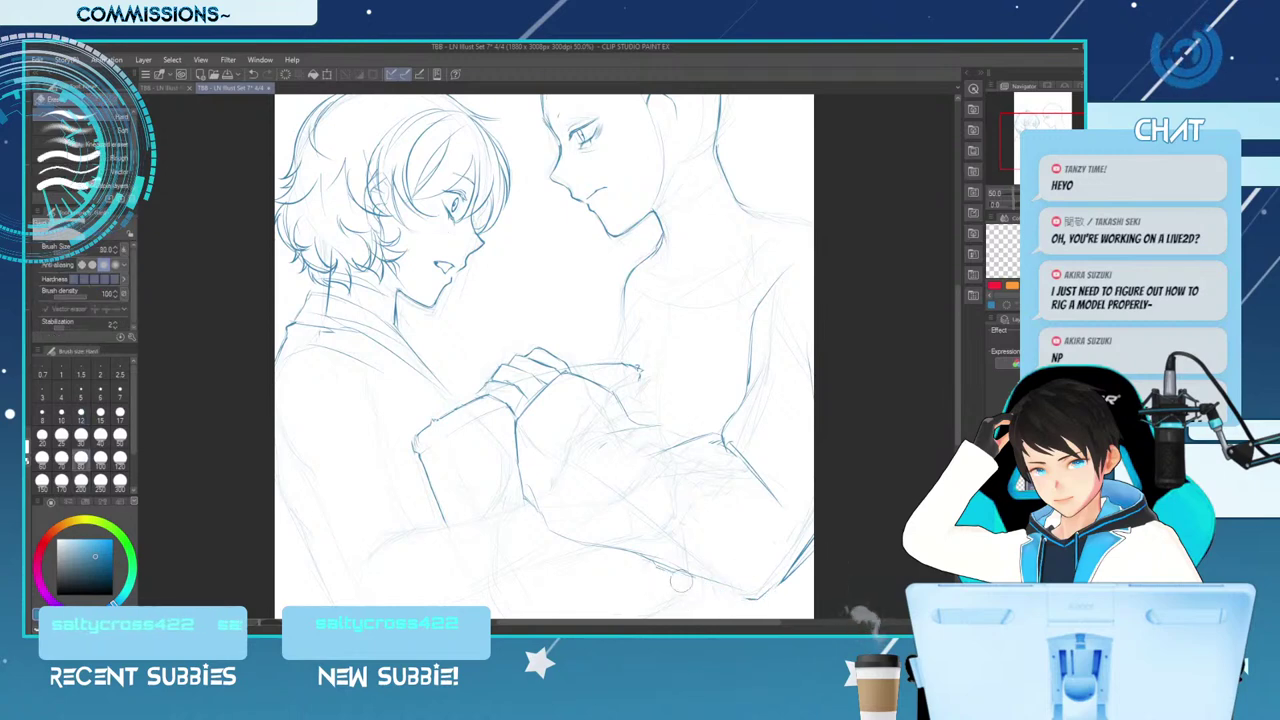
key("p")
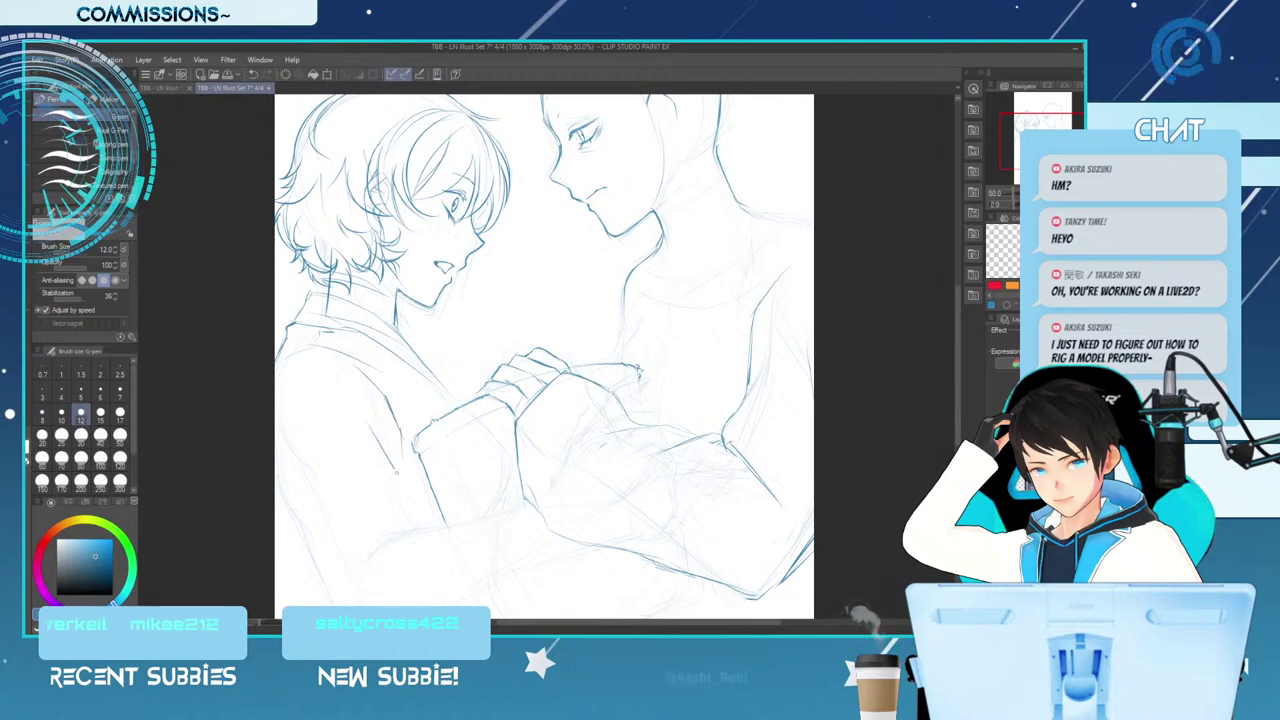
Draw and save the lower figure's upper-arm contours and hatch the inner edge of the collar
left_click_drag(282, 456, 326, 541)
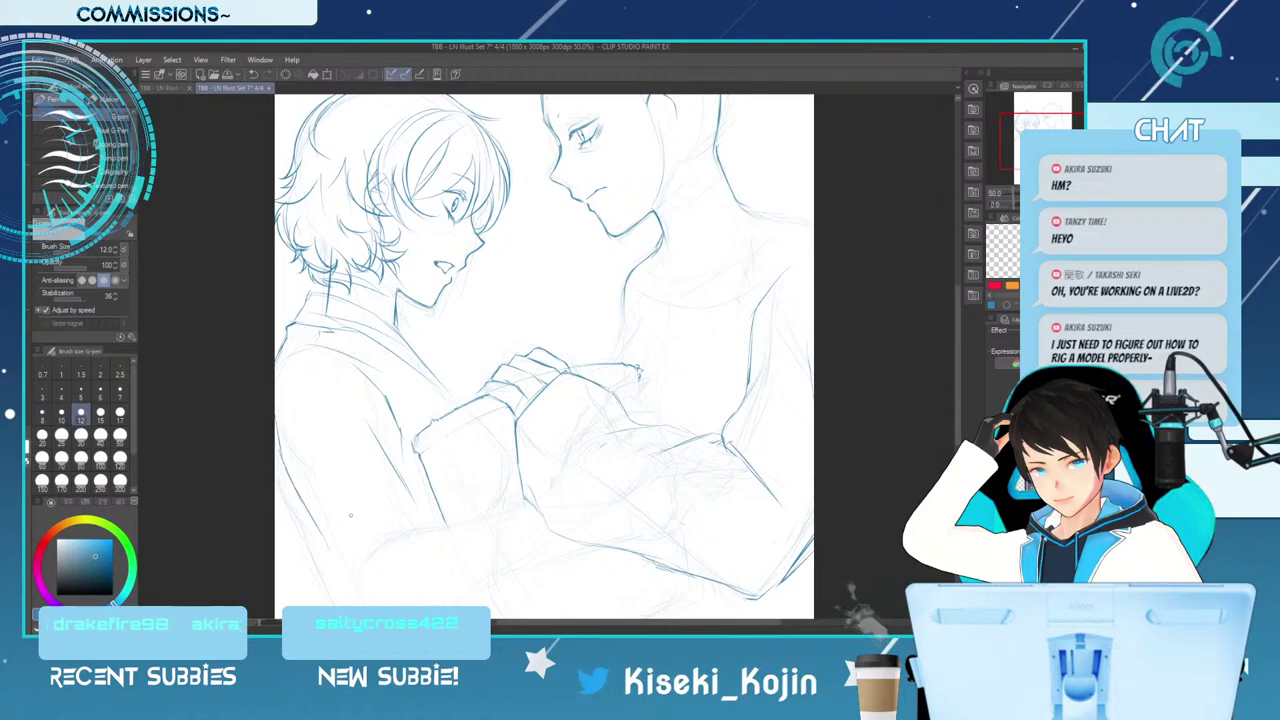
key("ctrl+s")
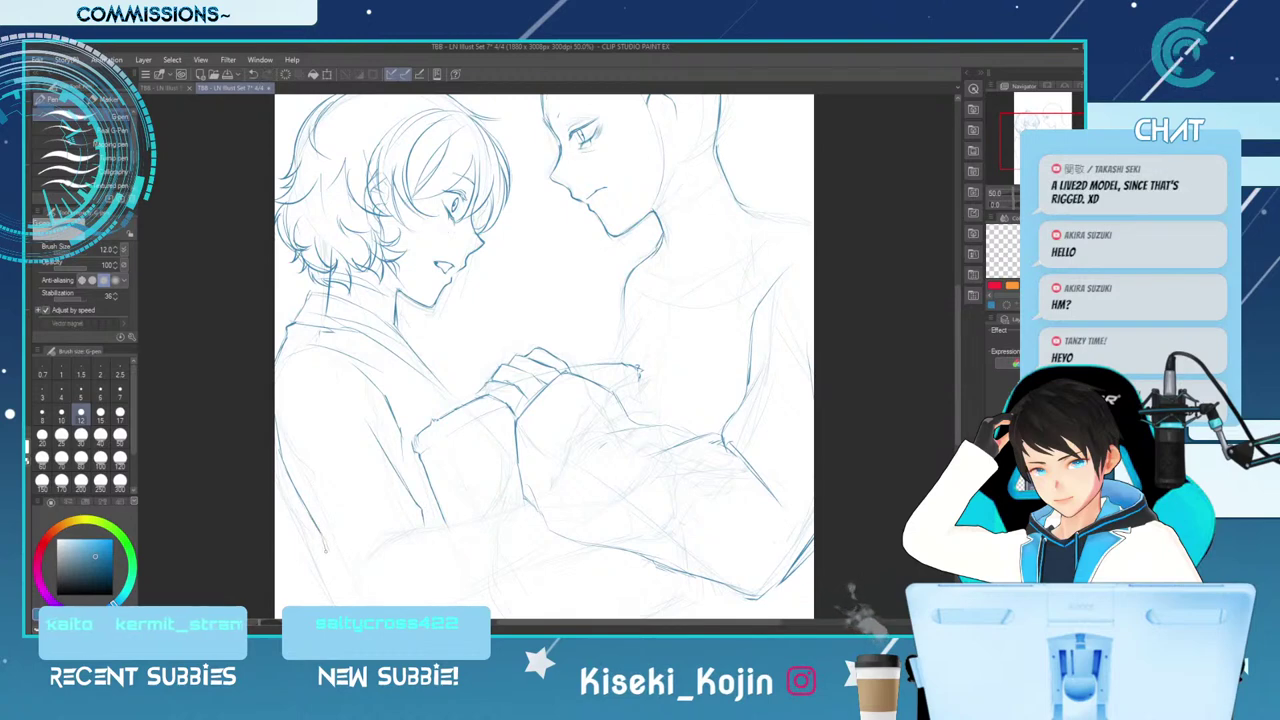
left_click_drag(320, 522, 332, 564)
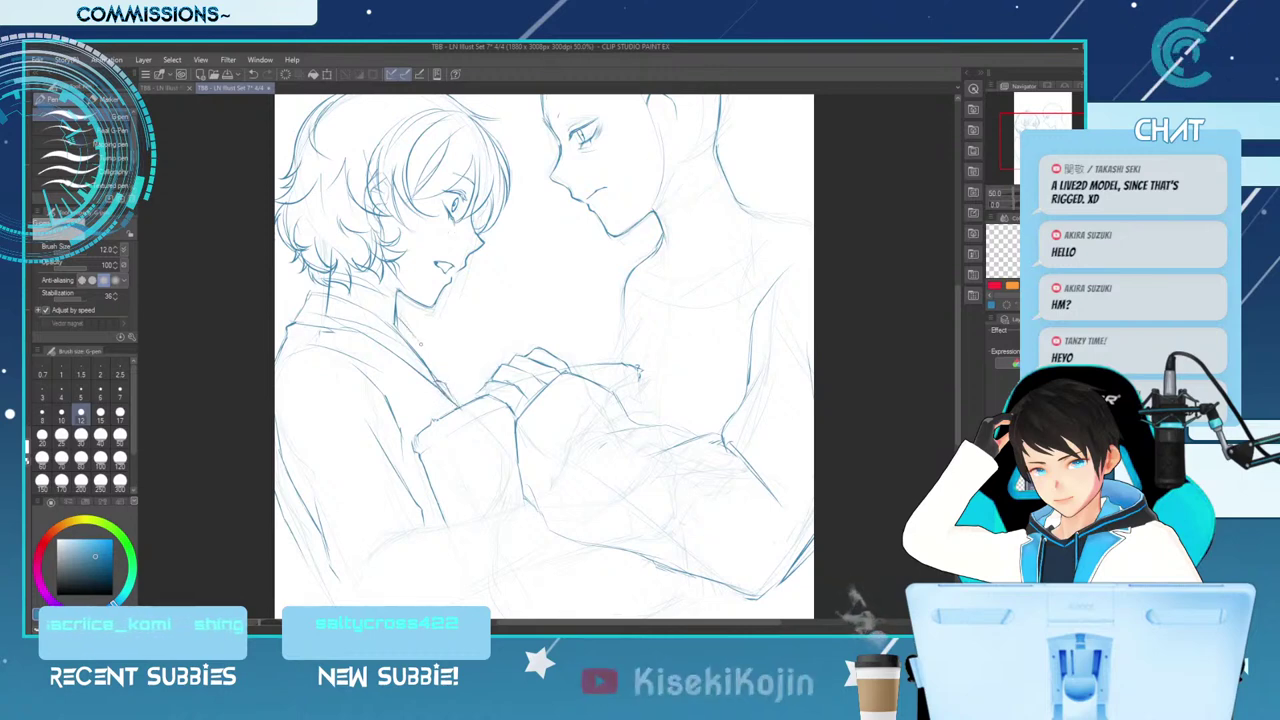
left_click_drag(400, 322, 432, 374)
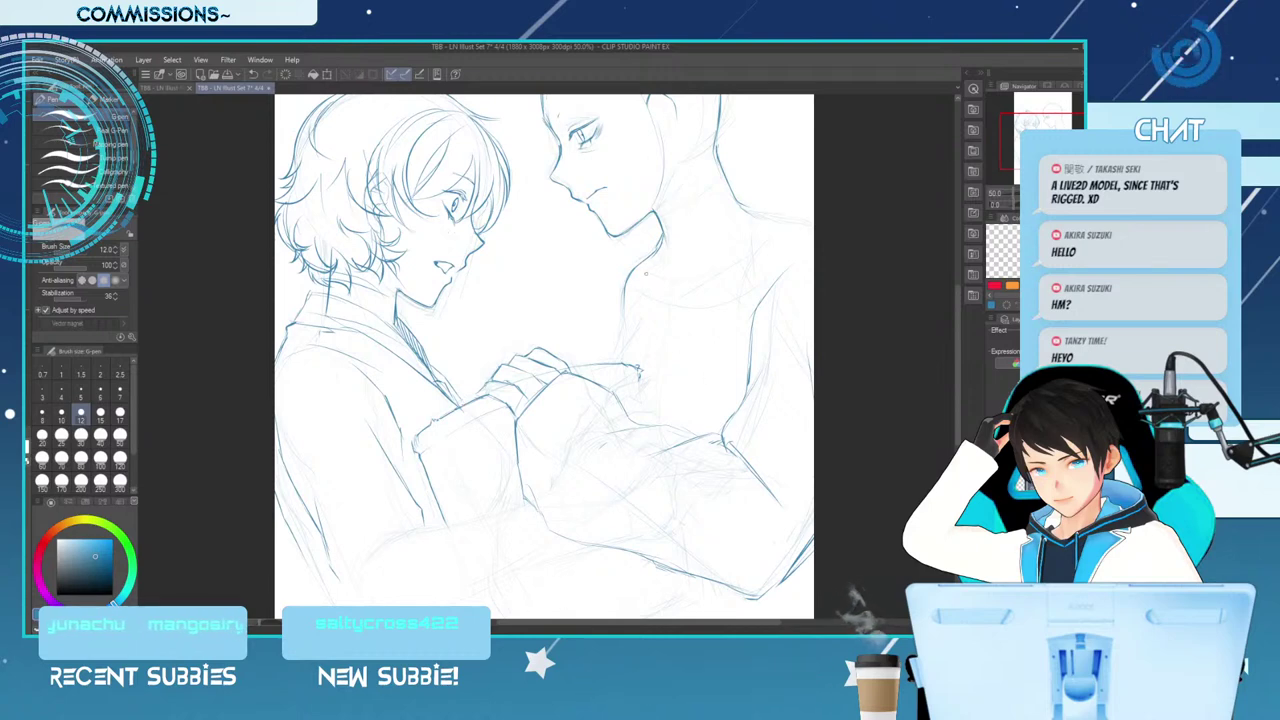
Draw the upper figure's collar band around the neck and the curved garment line from the shoulder across the chest
mouse_move(719, 176)
left_mouse_down()
mouse_move(667, 214)
mouse_move(696, 197)
left_mouse_up()
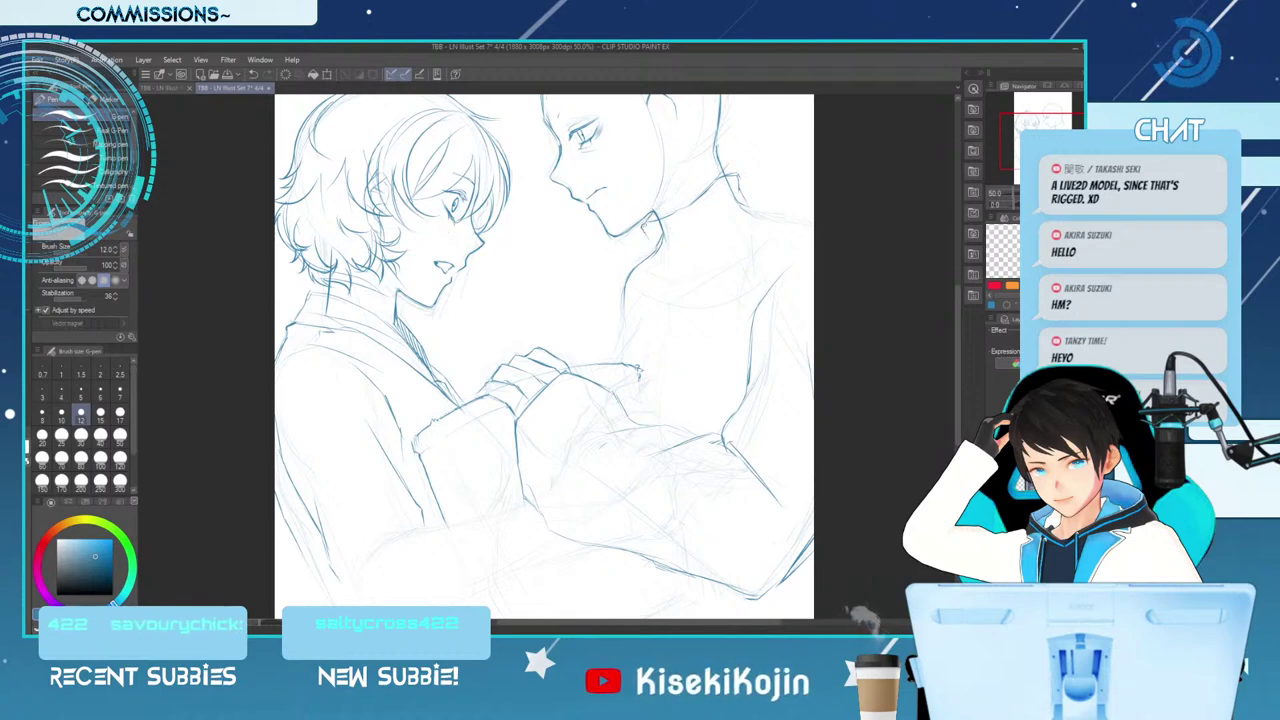
key("ctrl+z")
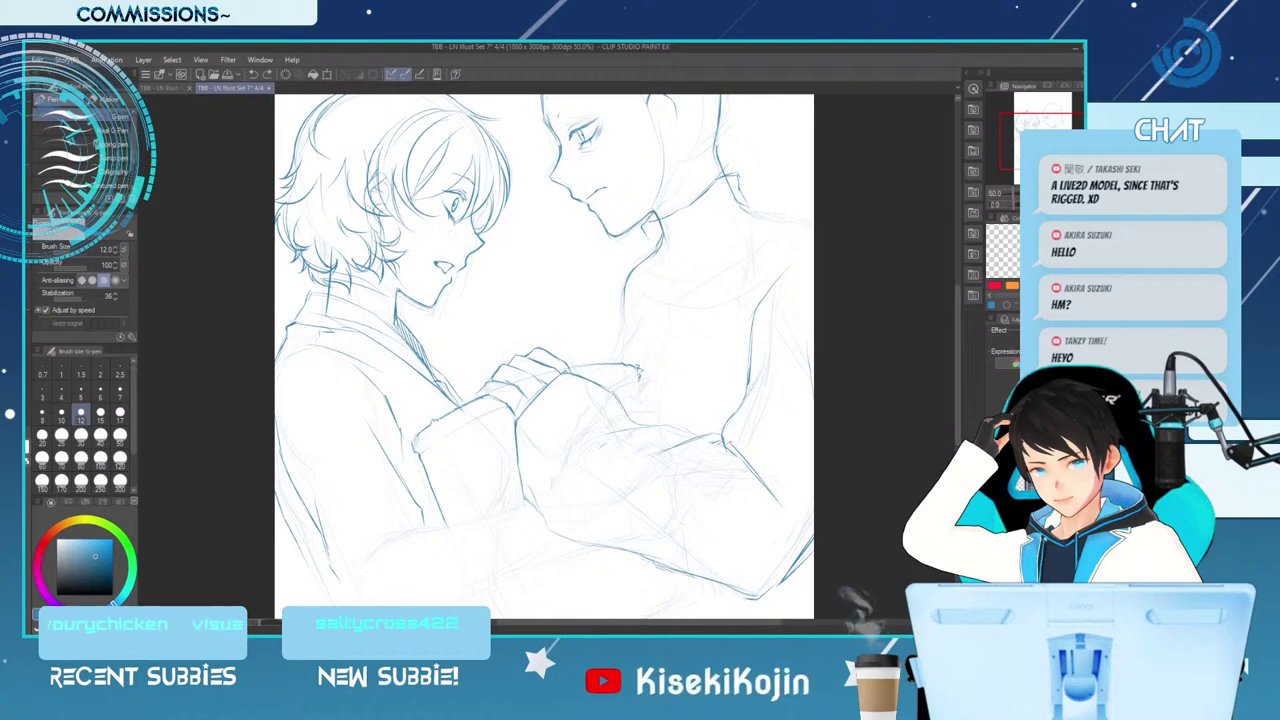
left_click_drag(655, 212, 672, 243)
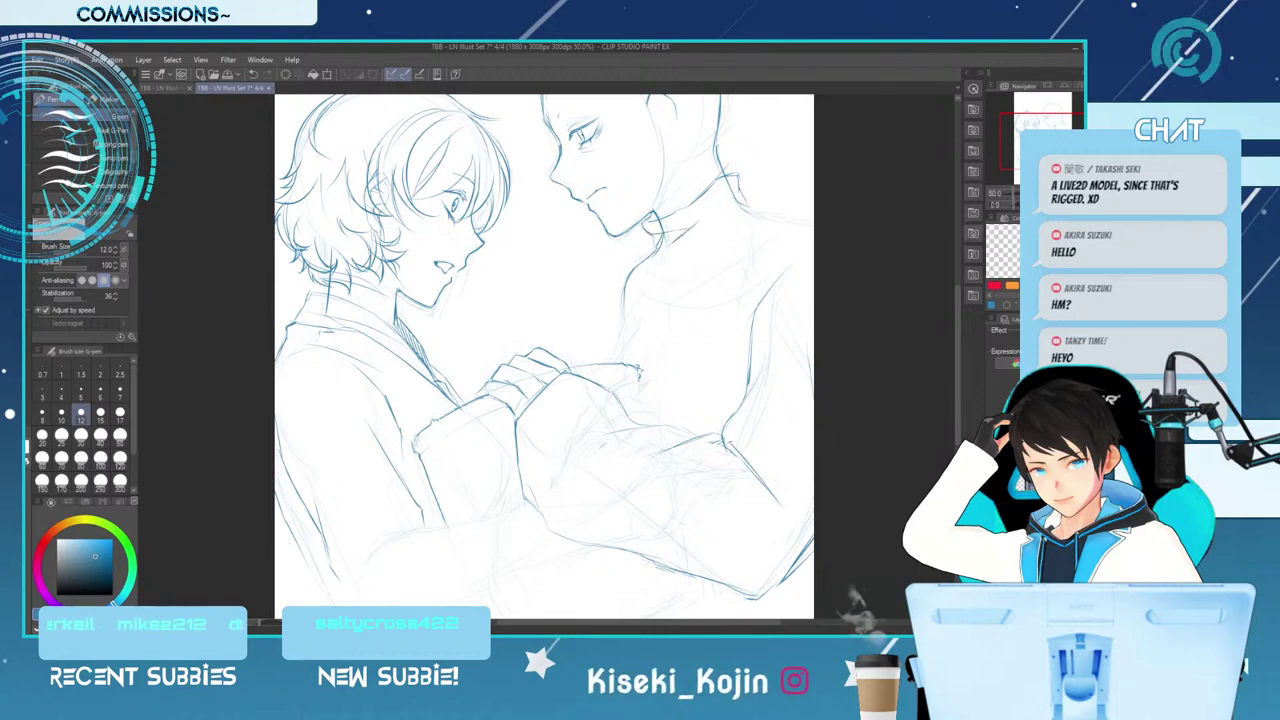
key("ctrl+minus")
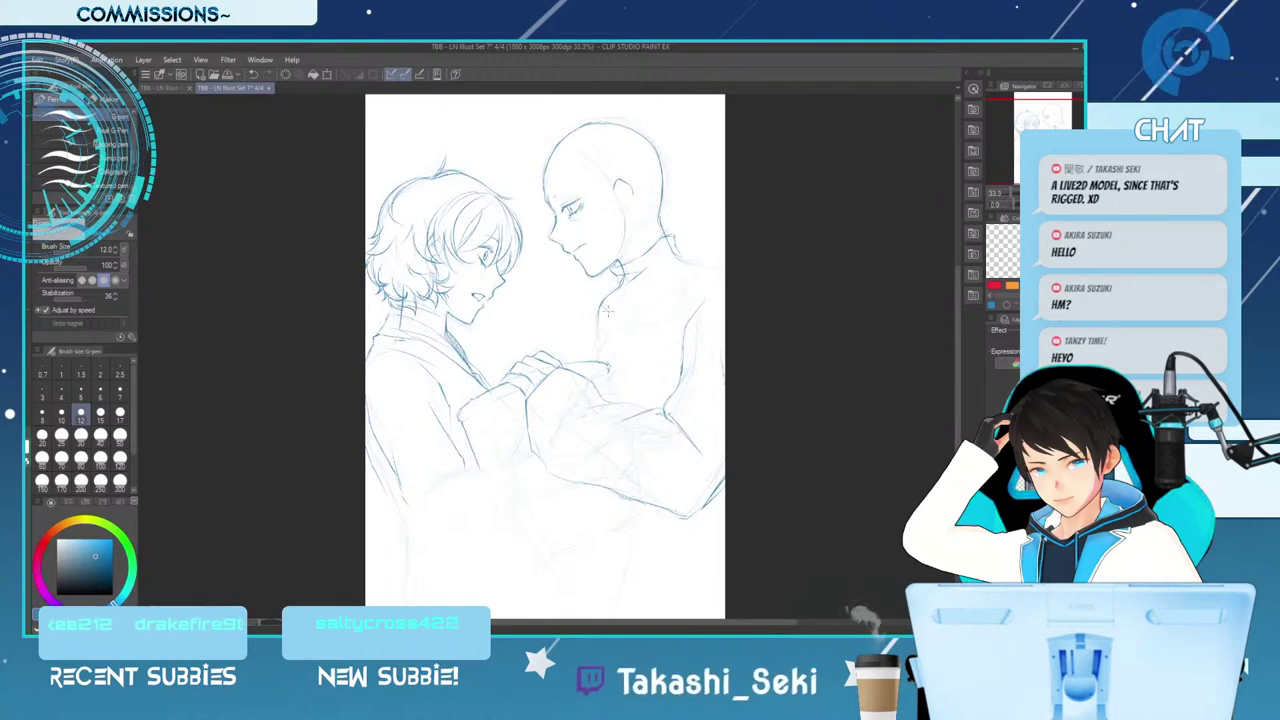
mouse_move(628, 321)
left_mouse_down()
mouse_move(664, 312)
mouse_move(712, 267)
mouse_move(680, 305)
mouse_move(689, 291)
mouse_move(614, 323)
left_mouse_up()
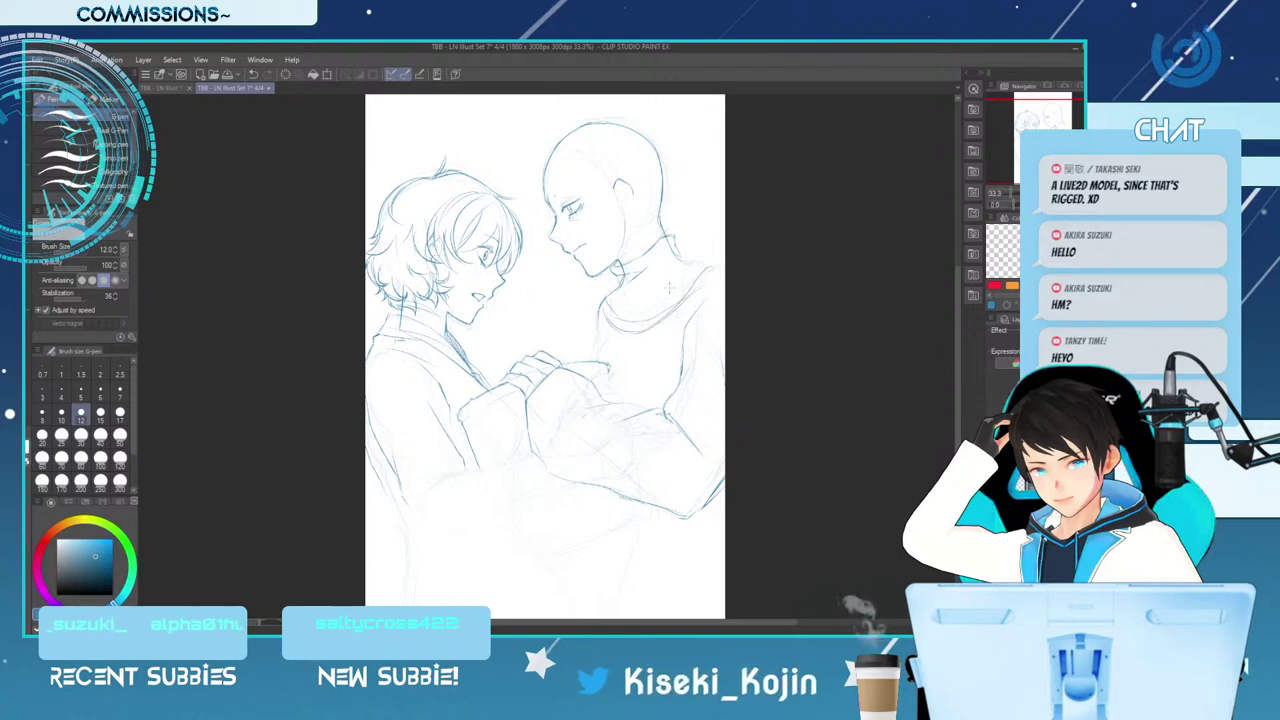
key("e")
key("p")
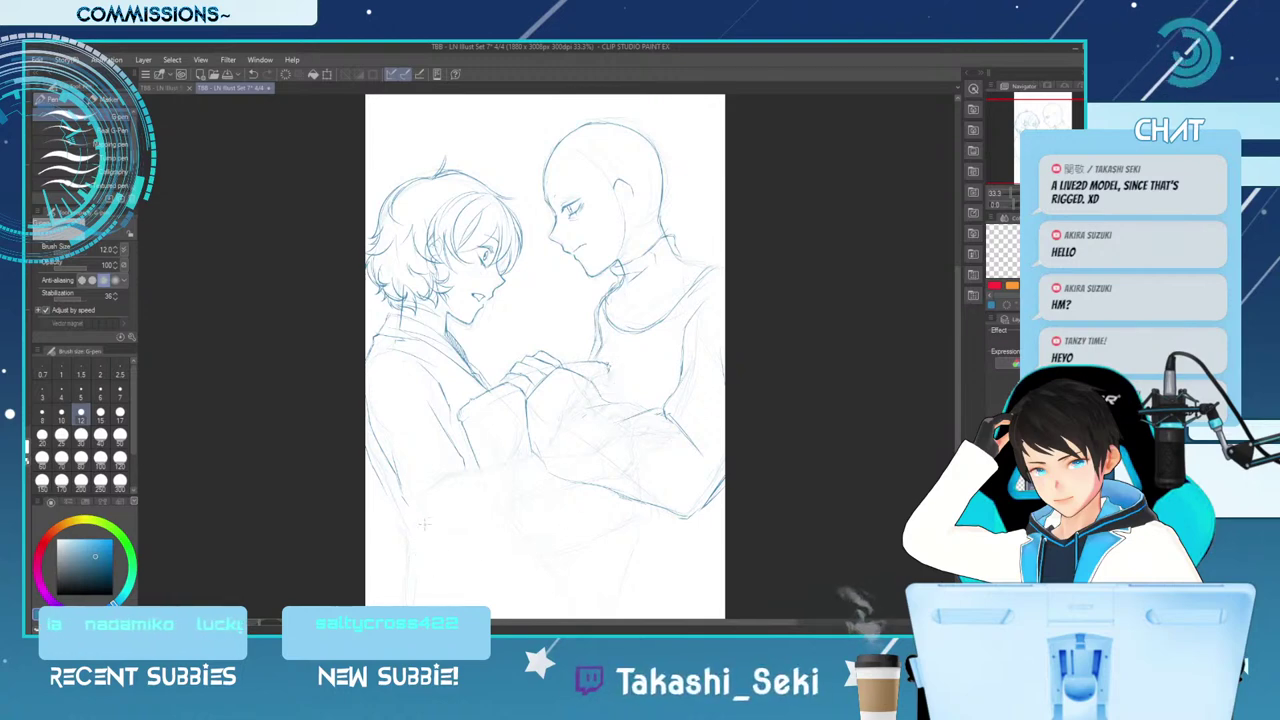
Draw the lower figure's elbow and the start of the forearm, and clean up the fold lines at the inner elbow
left_click_drag(404, 500, 430, 543)
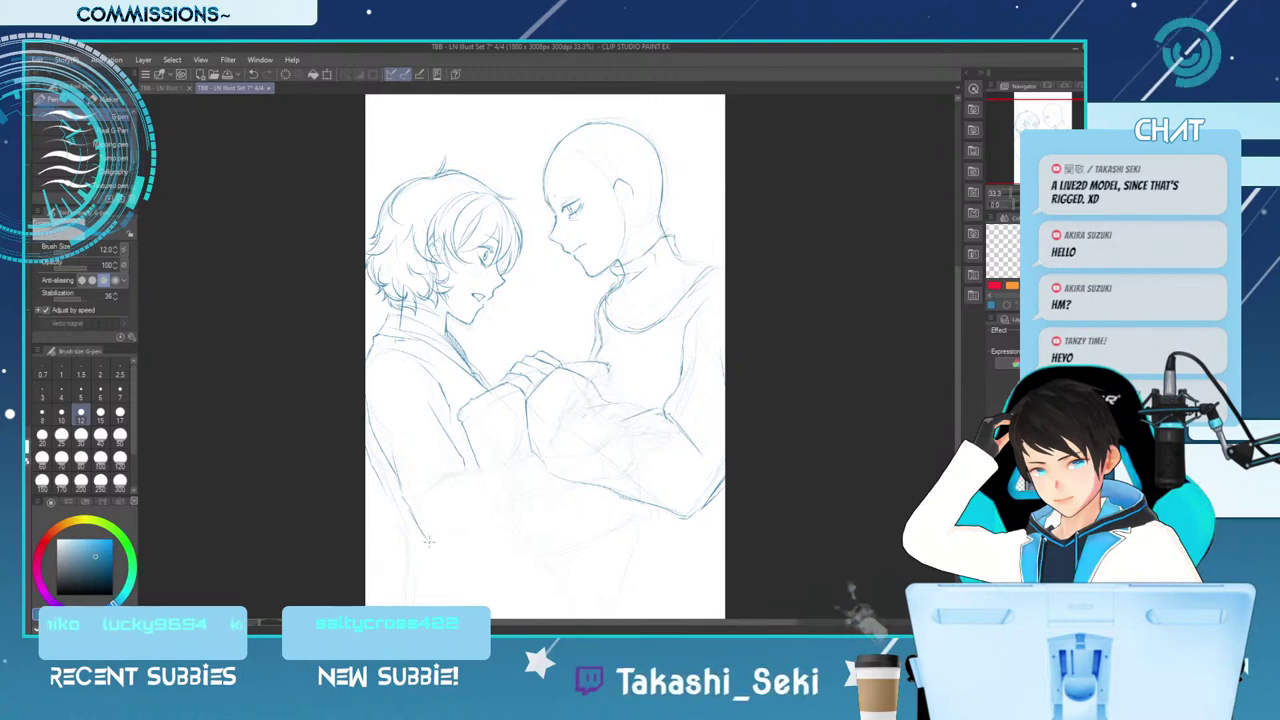
key("e")
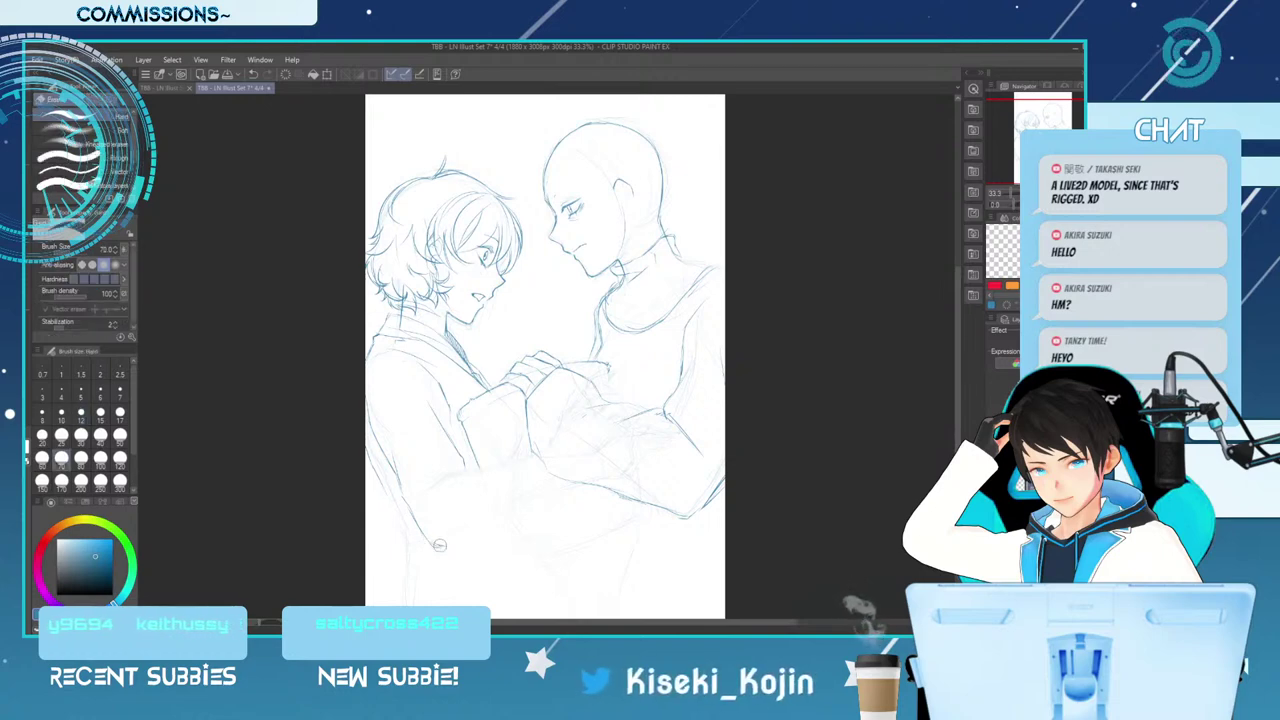
key("p")
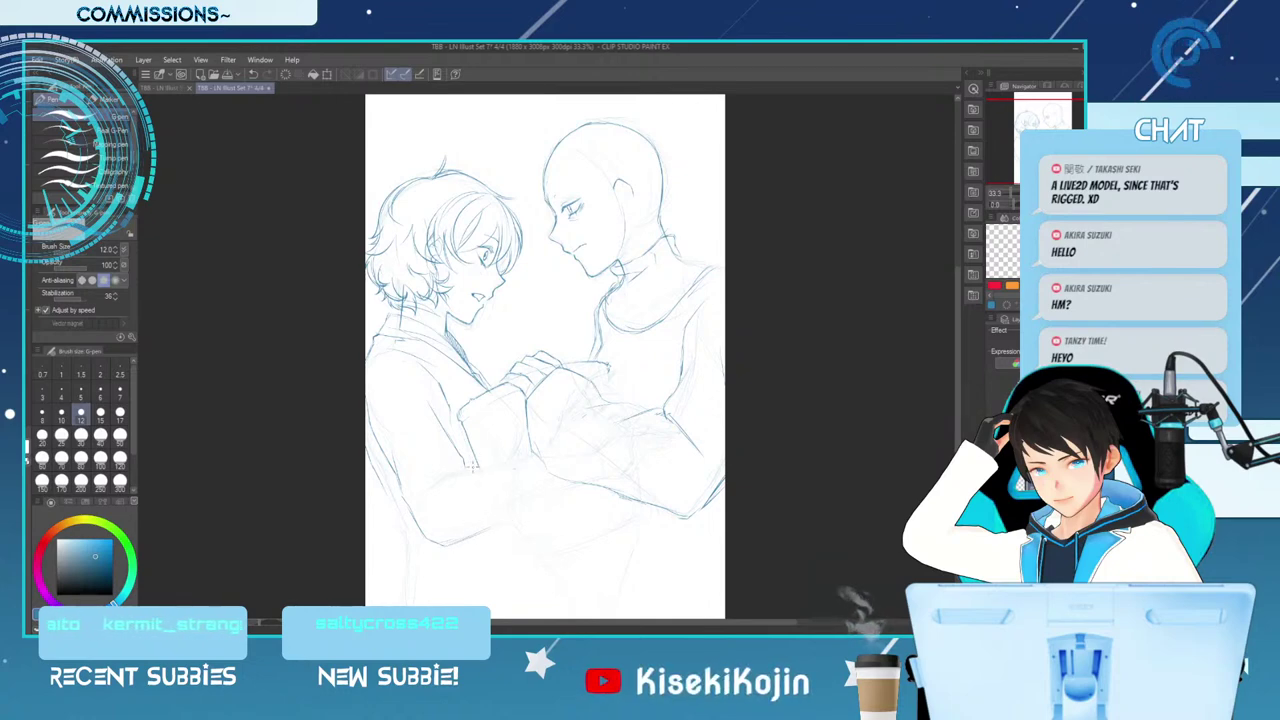
left_click_drag(464, 476, 446, 512)
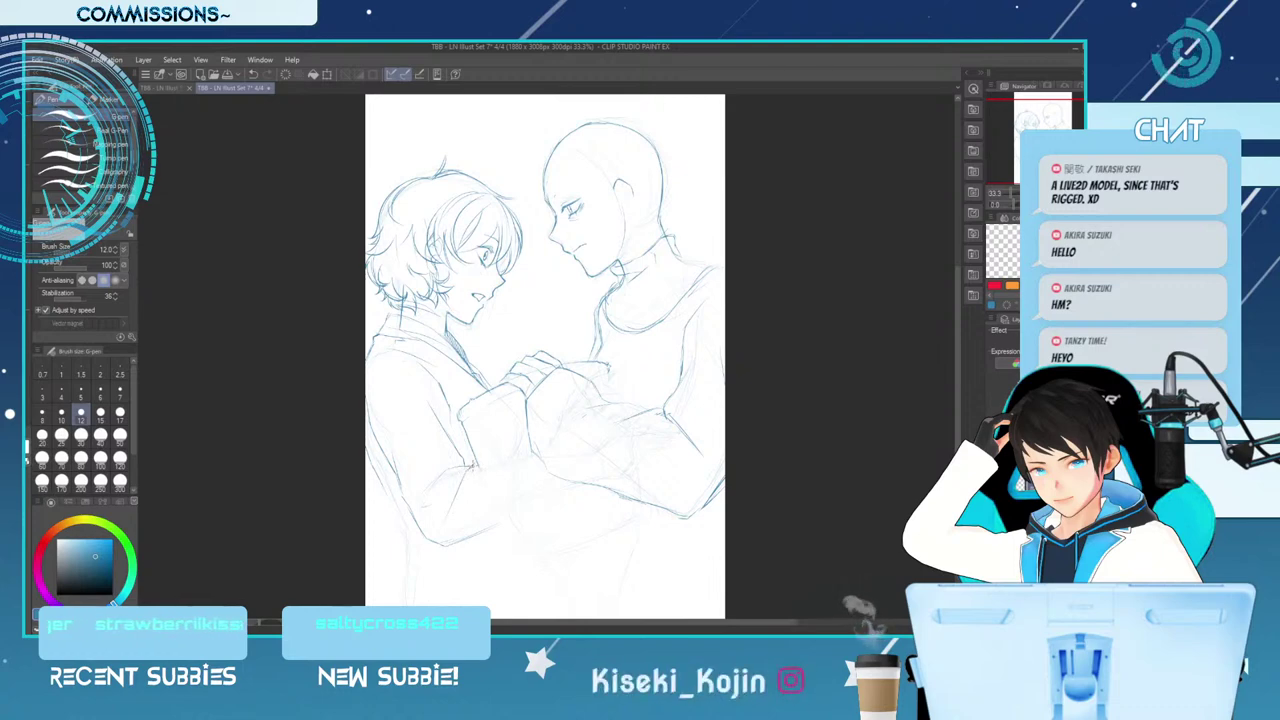
key("e")
left_click_drag(476, 470, 442, 526)
key("p")
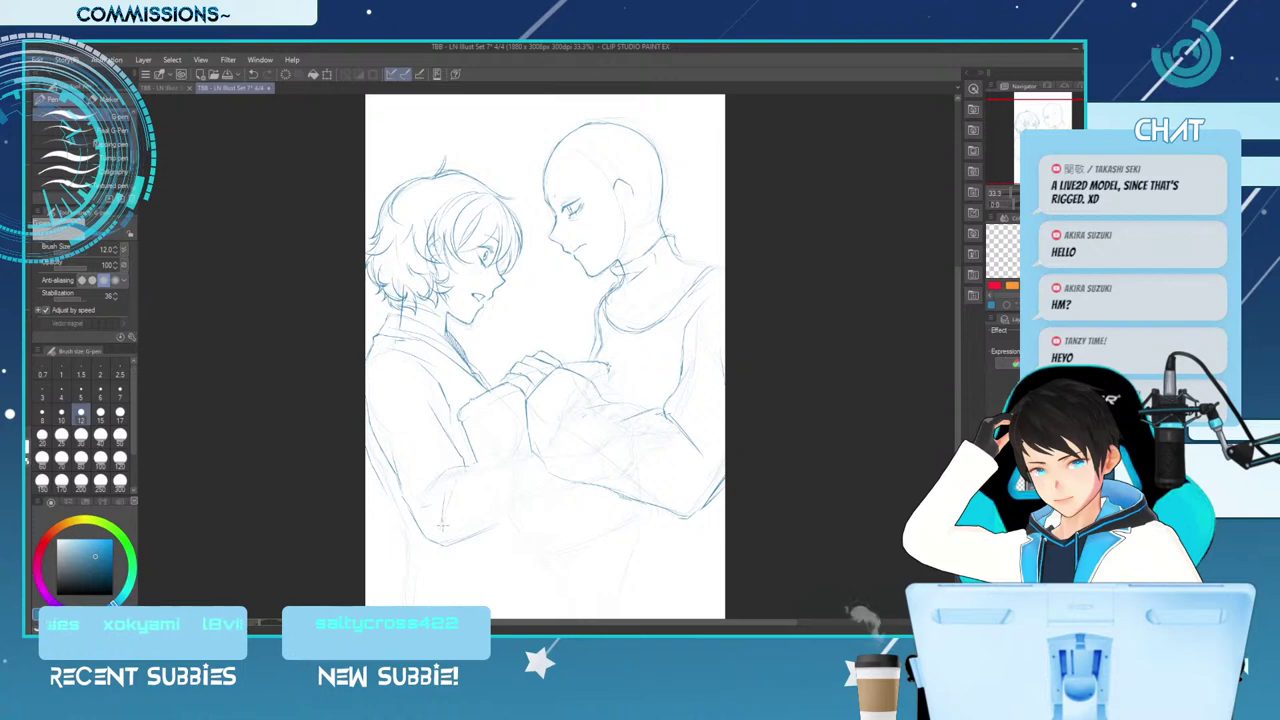
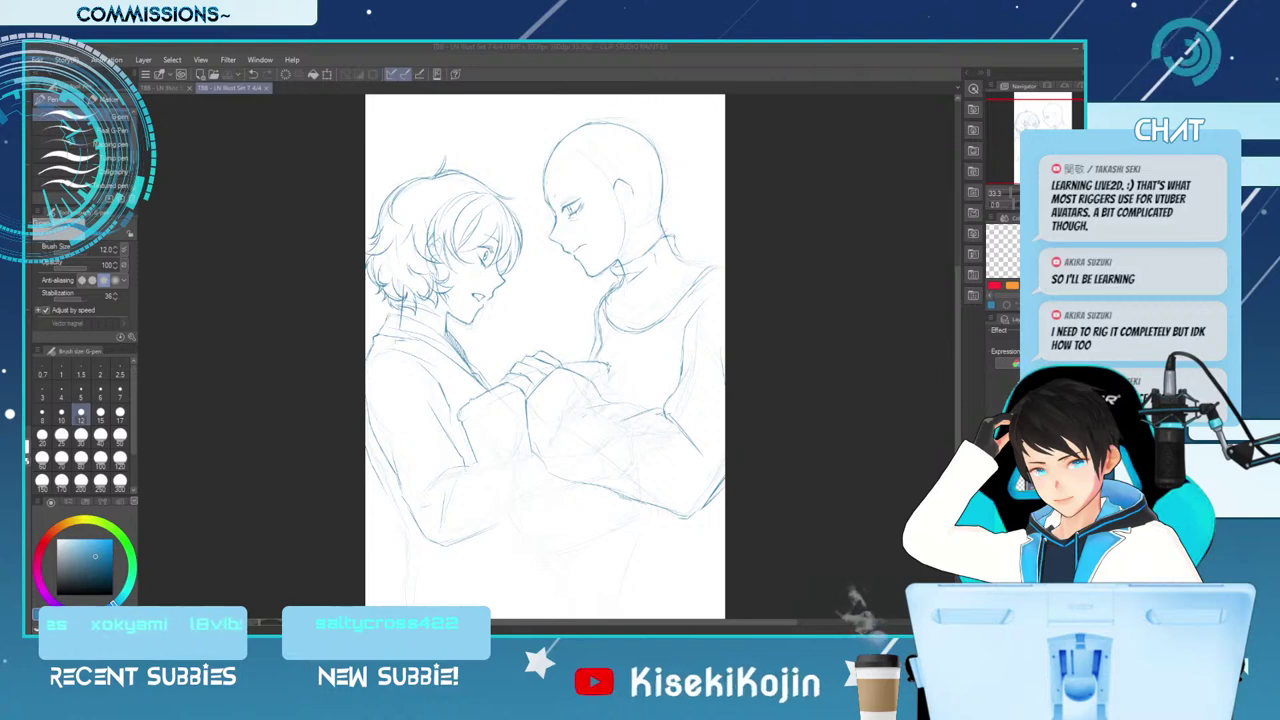
Extend both edges of the lower figure's forearm to meet the upper figure's arm, erasing the overlapping lines
left_click(461, 481)
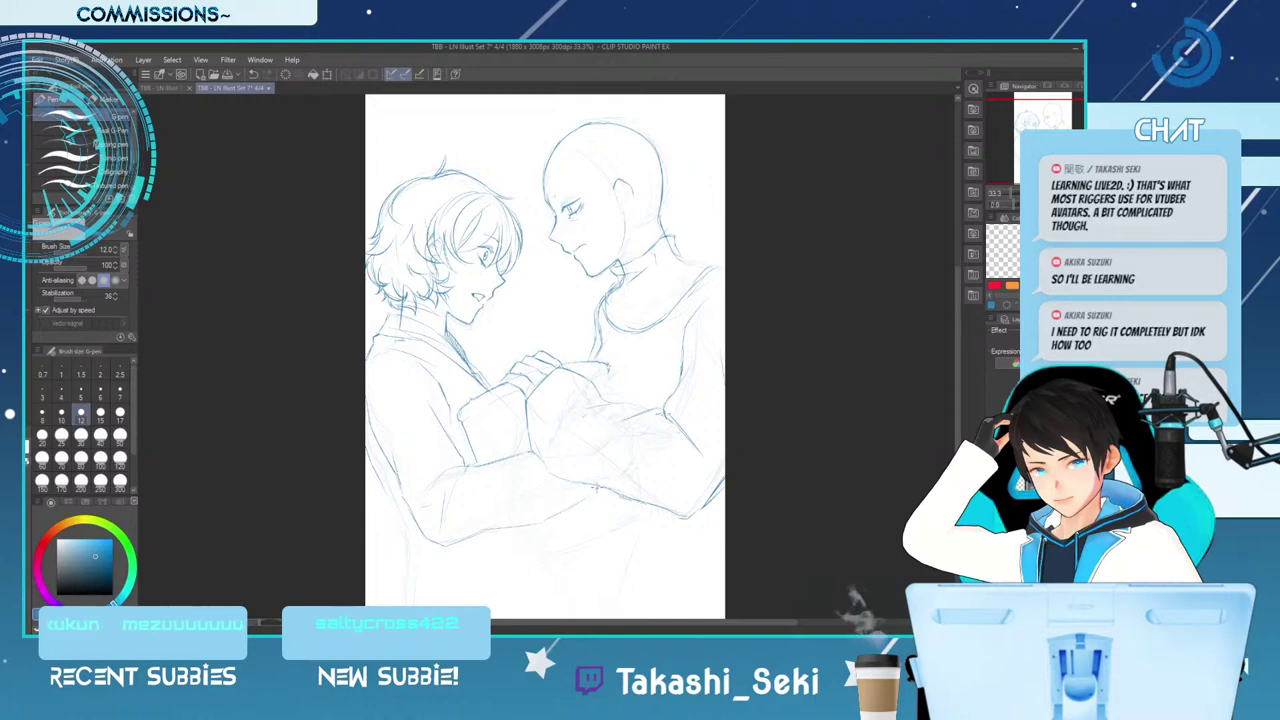
key("e")
key("]")
key("]")
key("p")
key("e")
key("p")
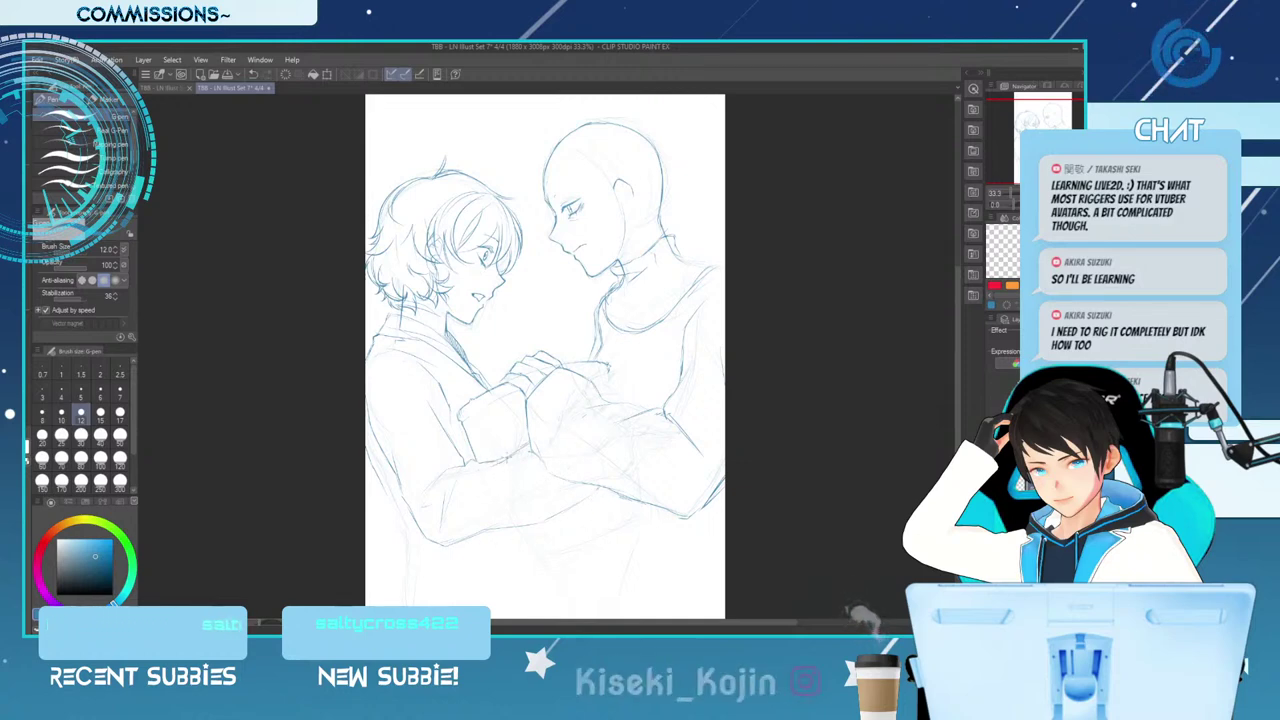
Add wrinkles along the lower figure's forearm and rework its lower edge from the elbow
left_click_drag(528, 445, 502, 456)
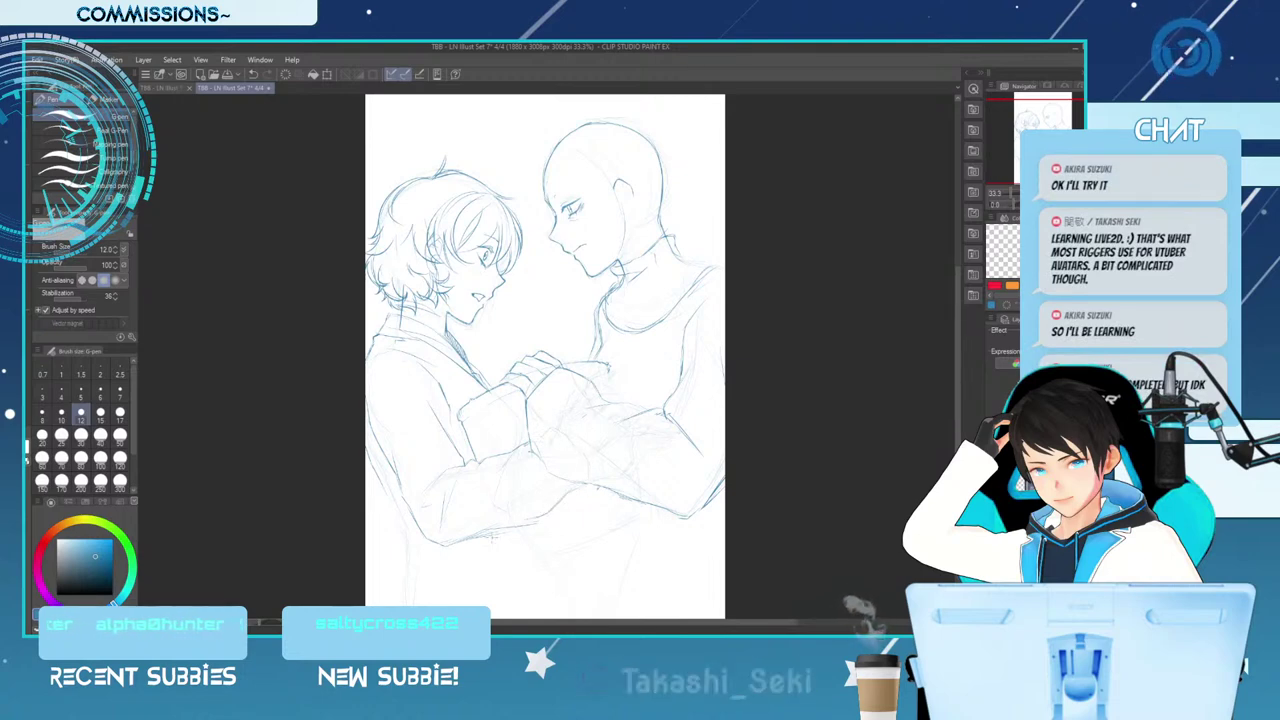
key("e")
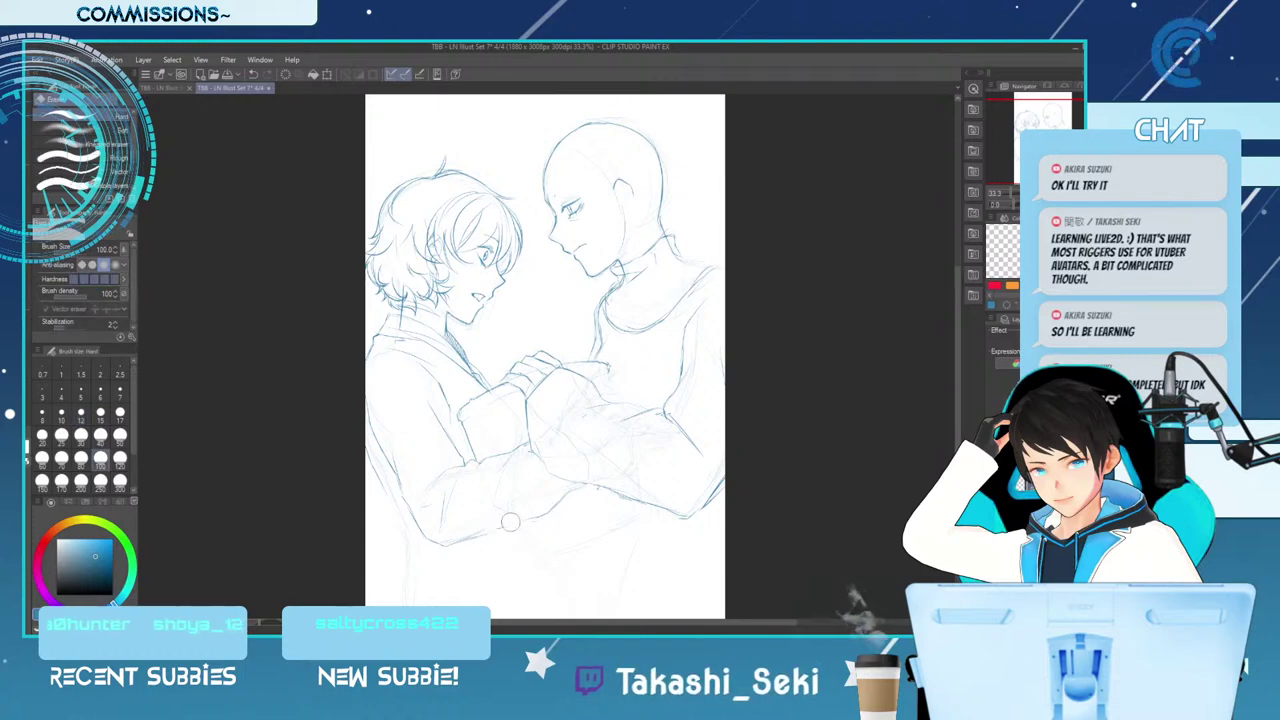
key("p")
mouse_move(458, 544)
left_mouse_down()
mouse_move(544, 518)
mouse_move(581, 486)
mouse_move(448, 546)
mouse_move(500, 528)
left_mouse_up()
key("e")
key("p")
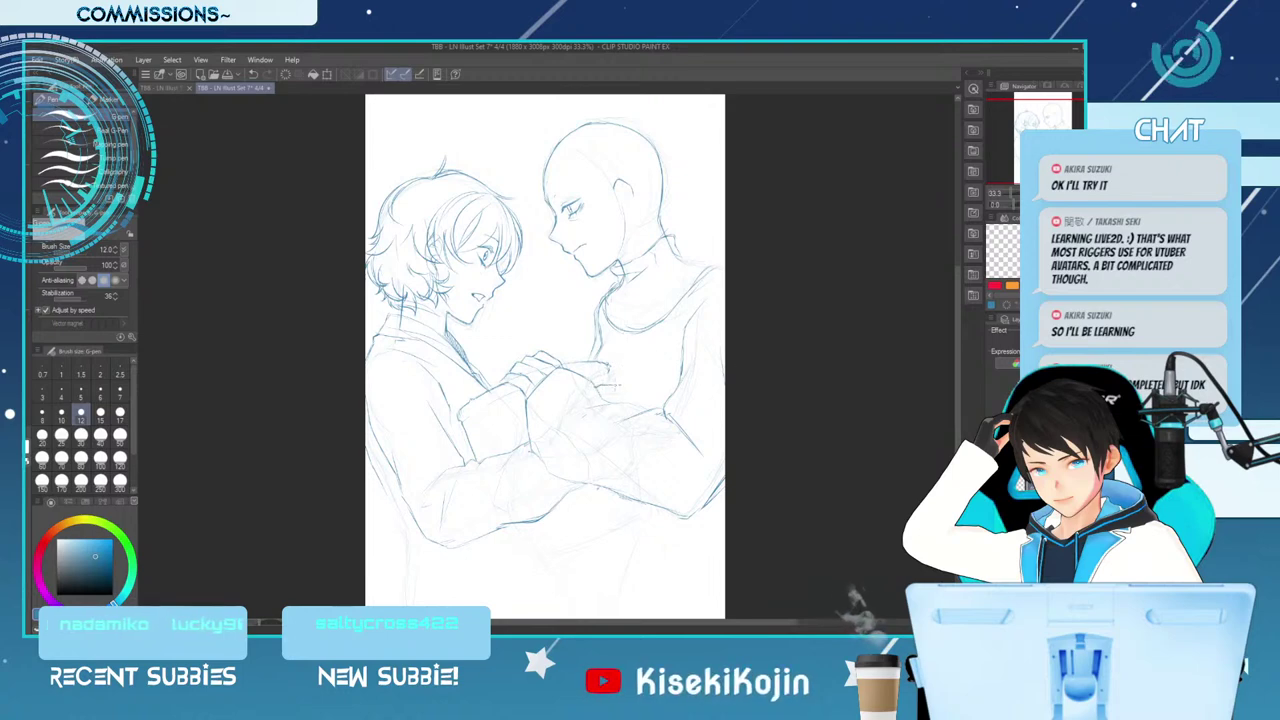
Draw and clean up the finger lines of the hand resting near the upper figure's chest
key("minus")
key("minus")
key("minus")
key("minus")
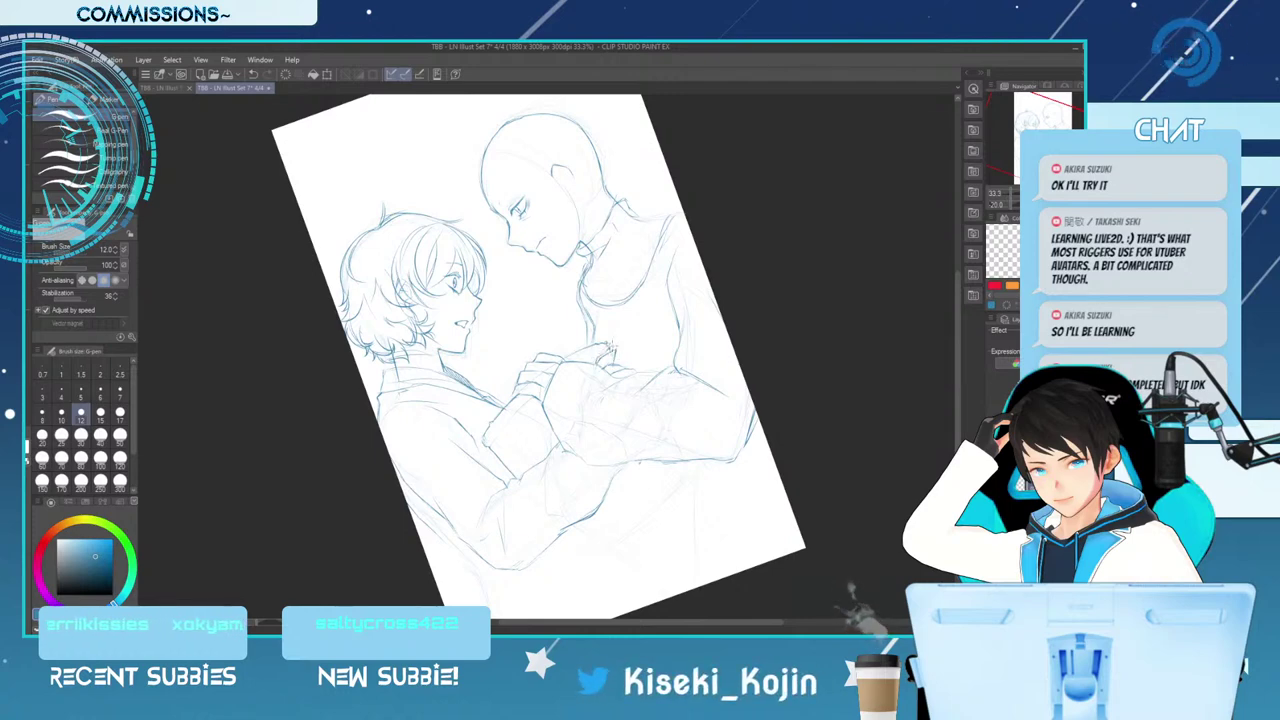
key("e")
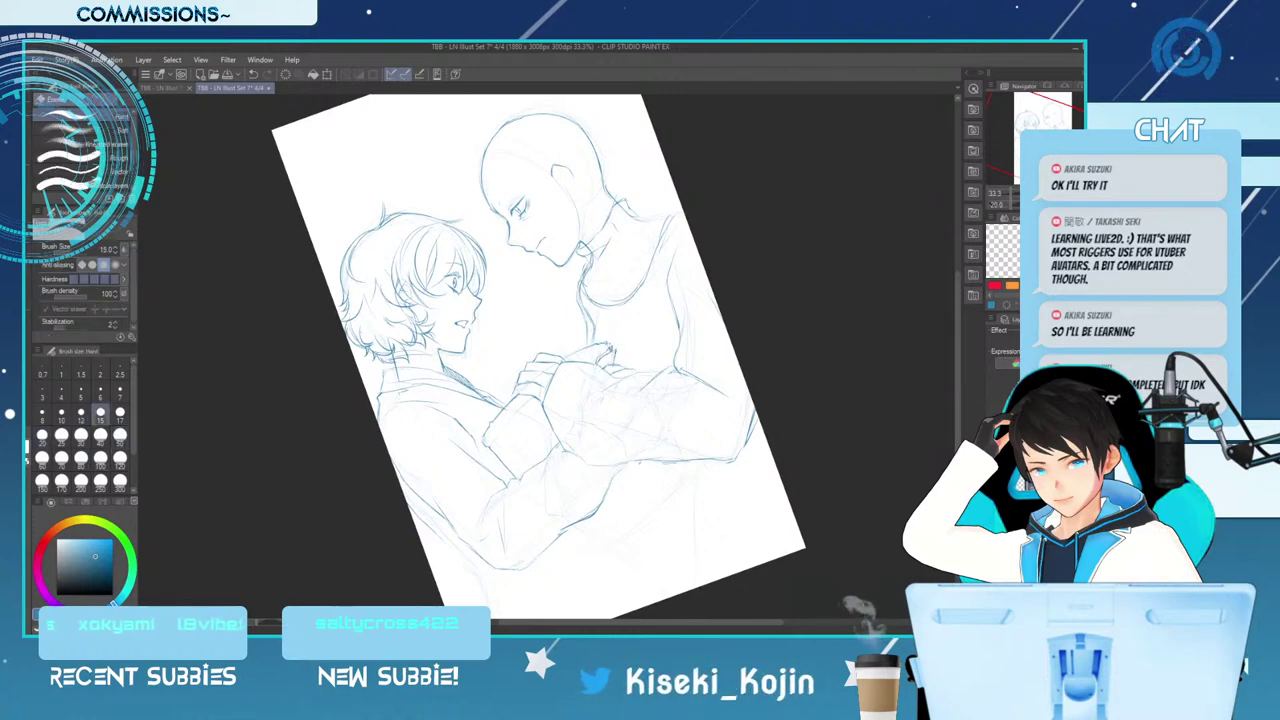
key("p")
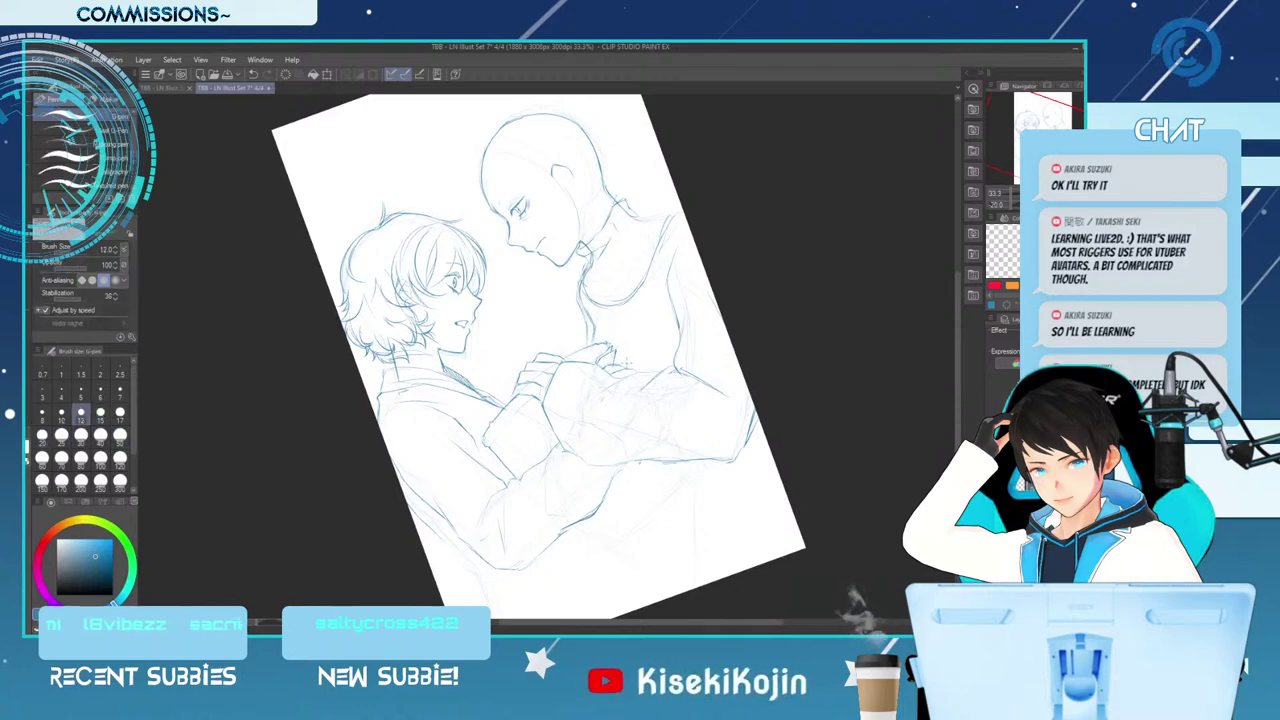
Enlarge the mechanical pencil to 12, return to the G-pen at size 10, and draw a vertical line from the hand past the upper figure's forearm
key("p")
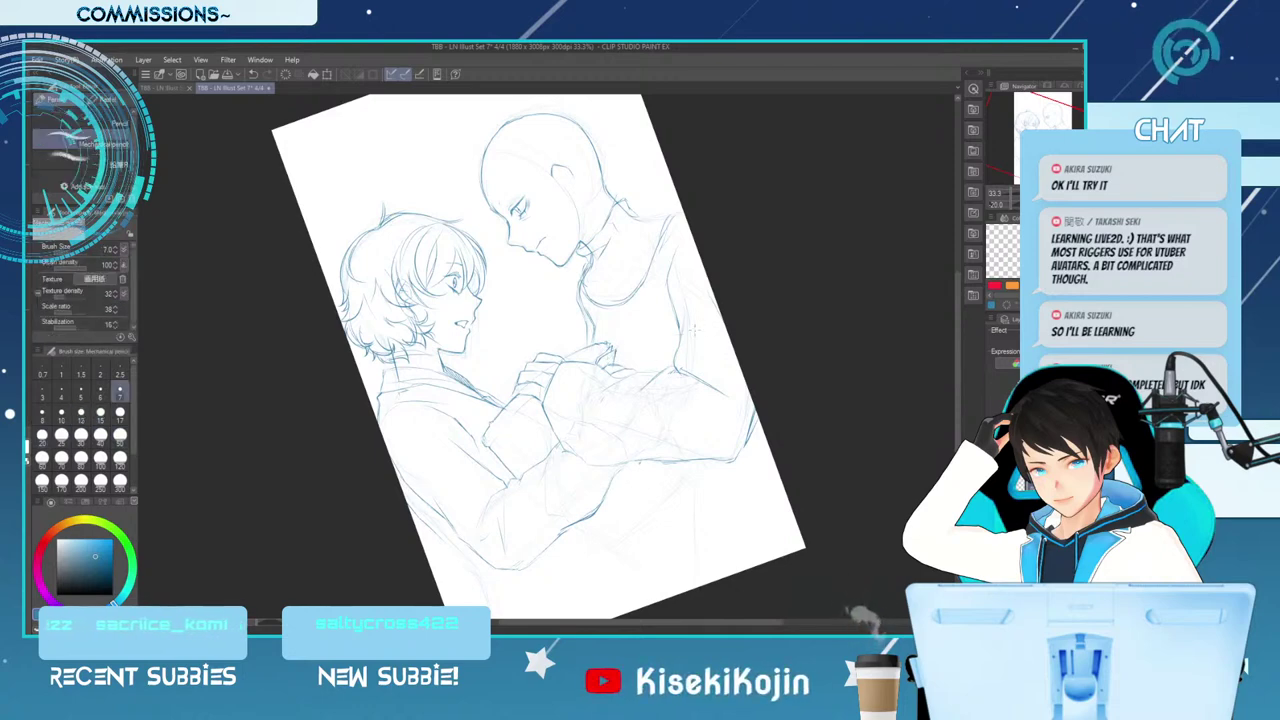
key("asciicircum")
key("asciicircum")
key("asciicircum")
key("asciicircum")
key("asciicircum")
key("asciicircum")
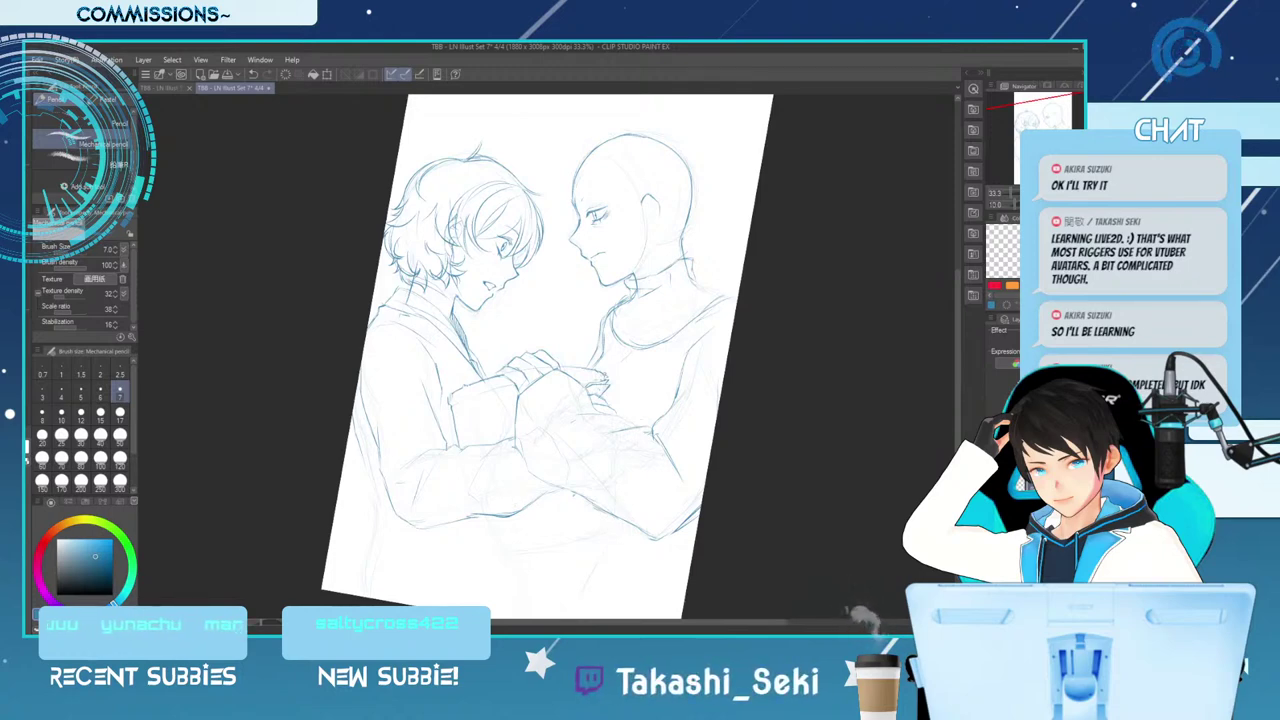
key("bracketright")
key("bracketright")
key("bracketright")
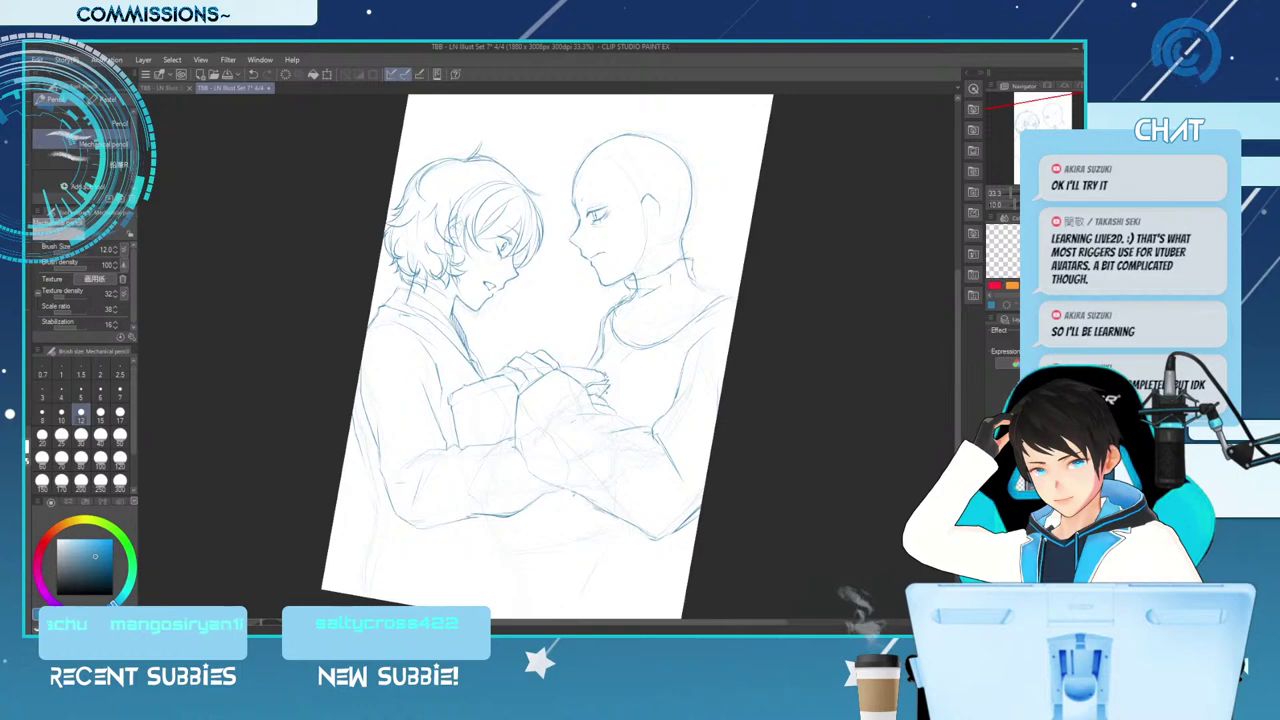
key("p")
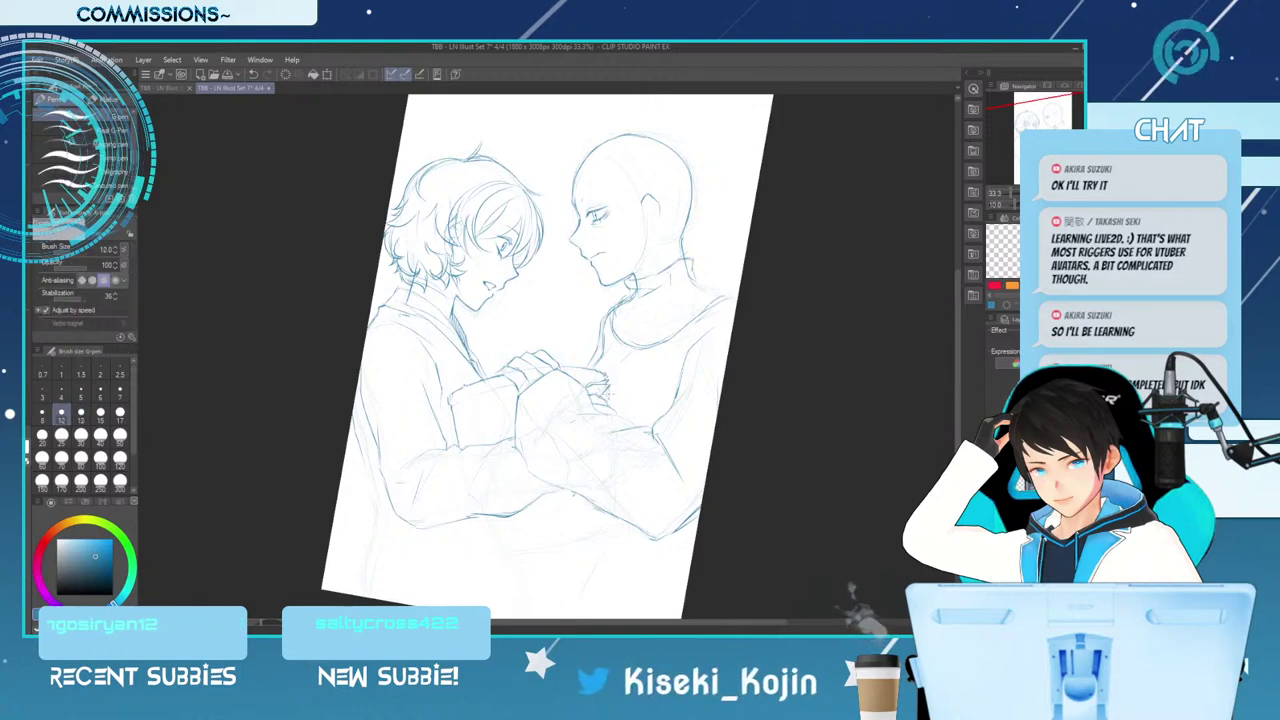
left_click_drag(603, 386, 609, 538)
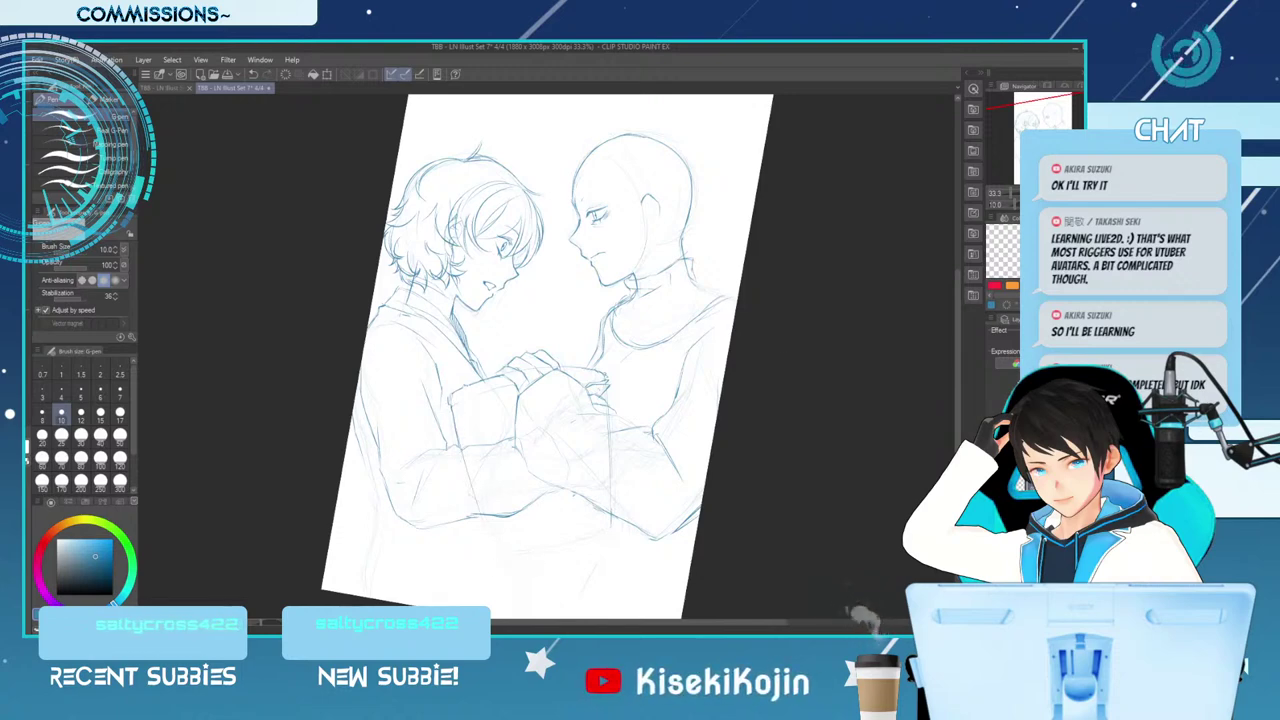
Draw the hanging sleeve's lower edge beneath the clasped arms, ending at the vertical line below the hands, undoing the first stroke
key("h")
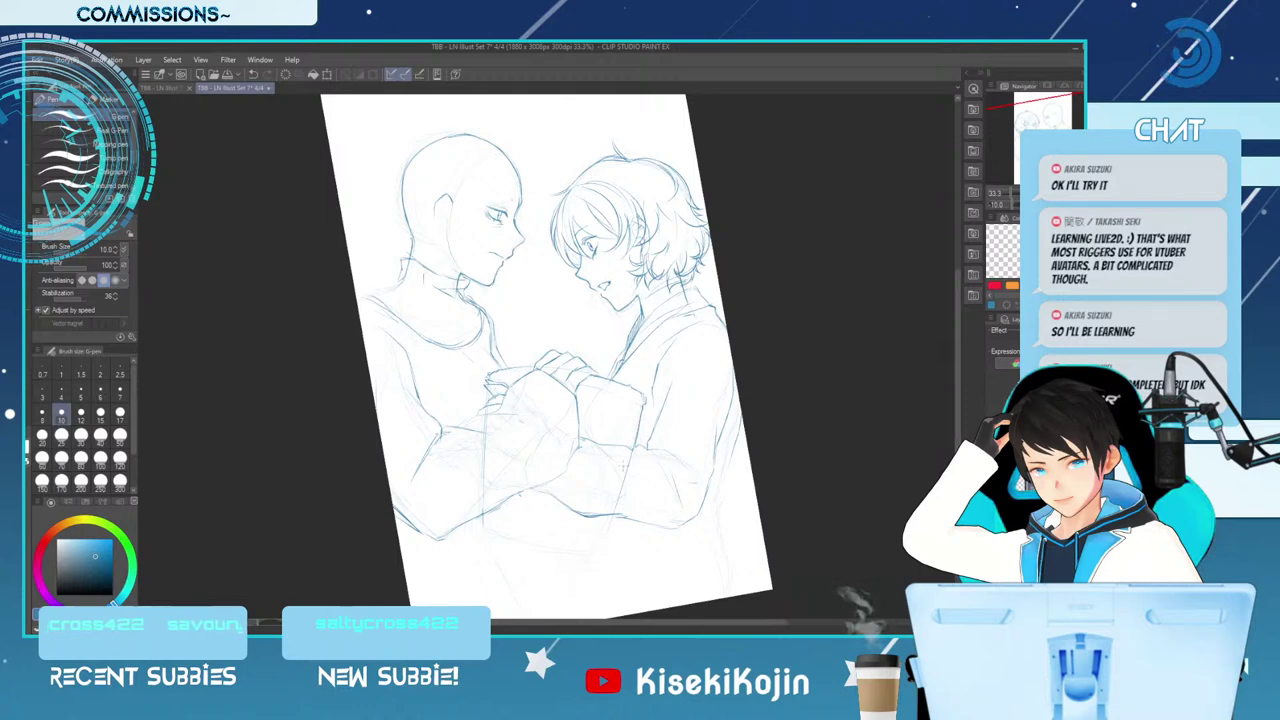
key("e")
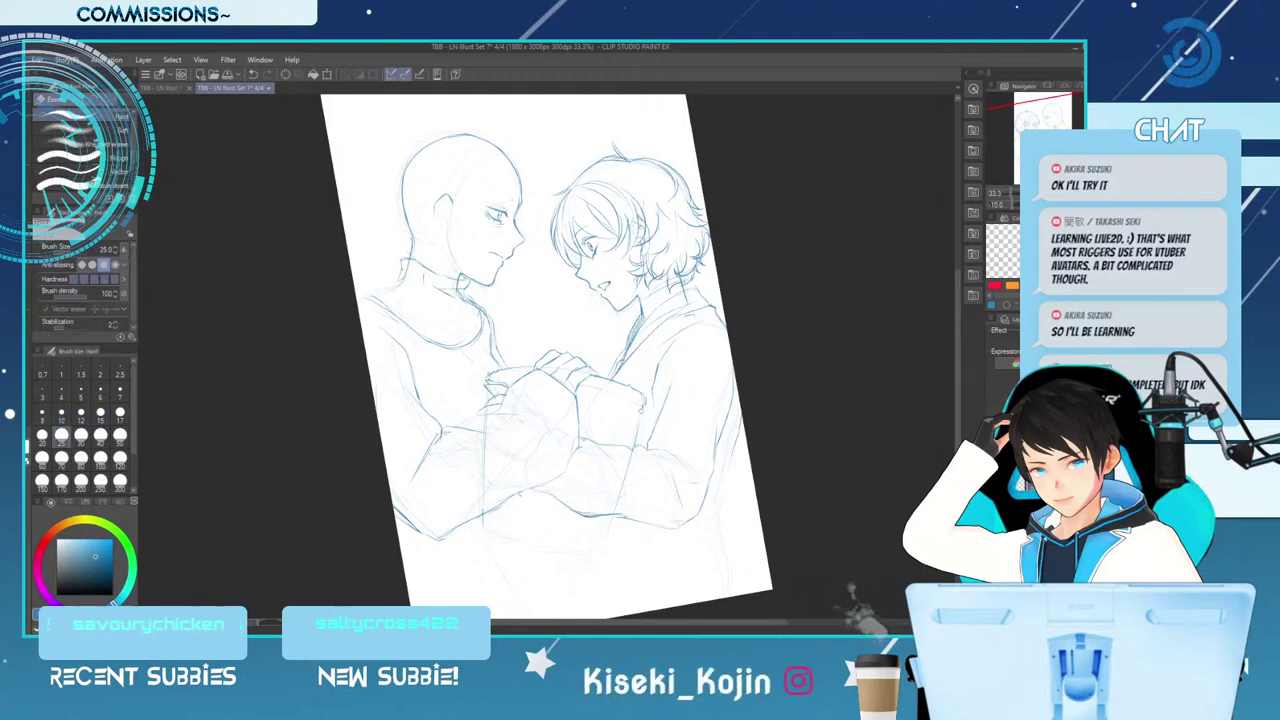
key("p")
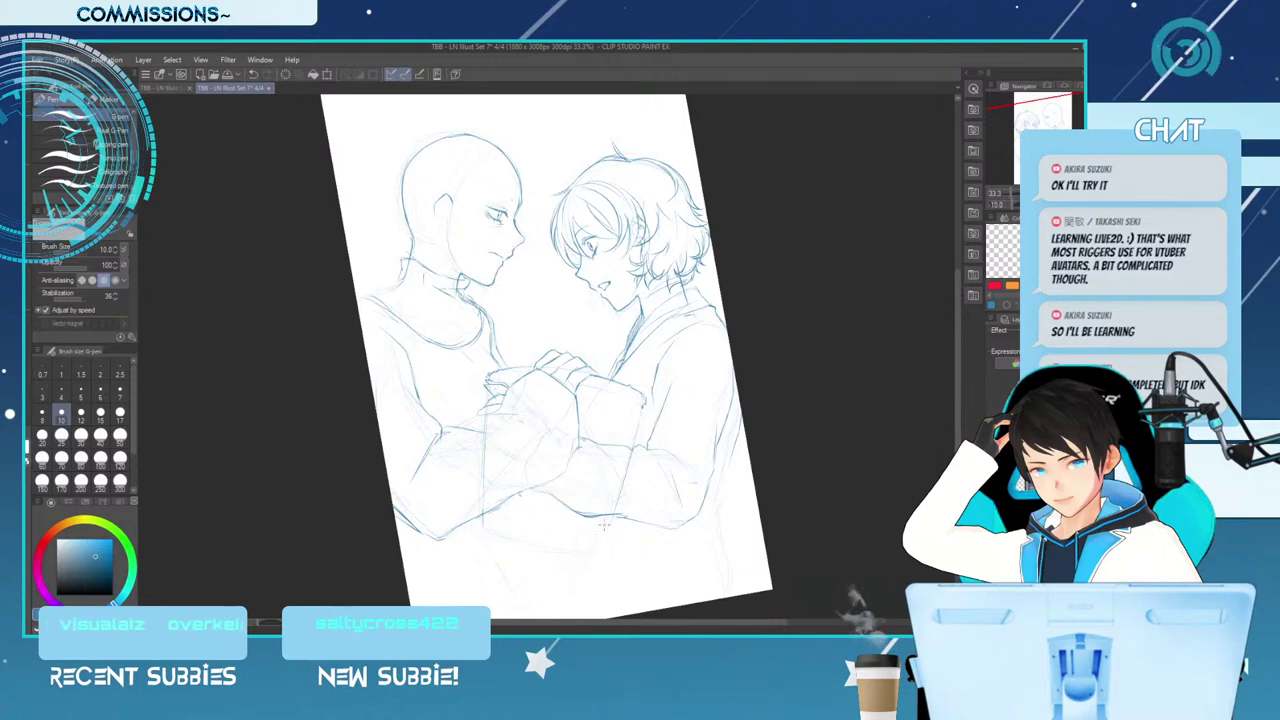
key("h")
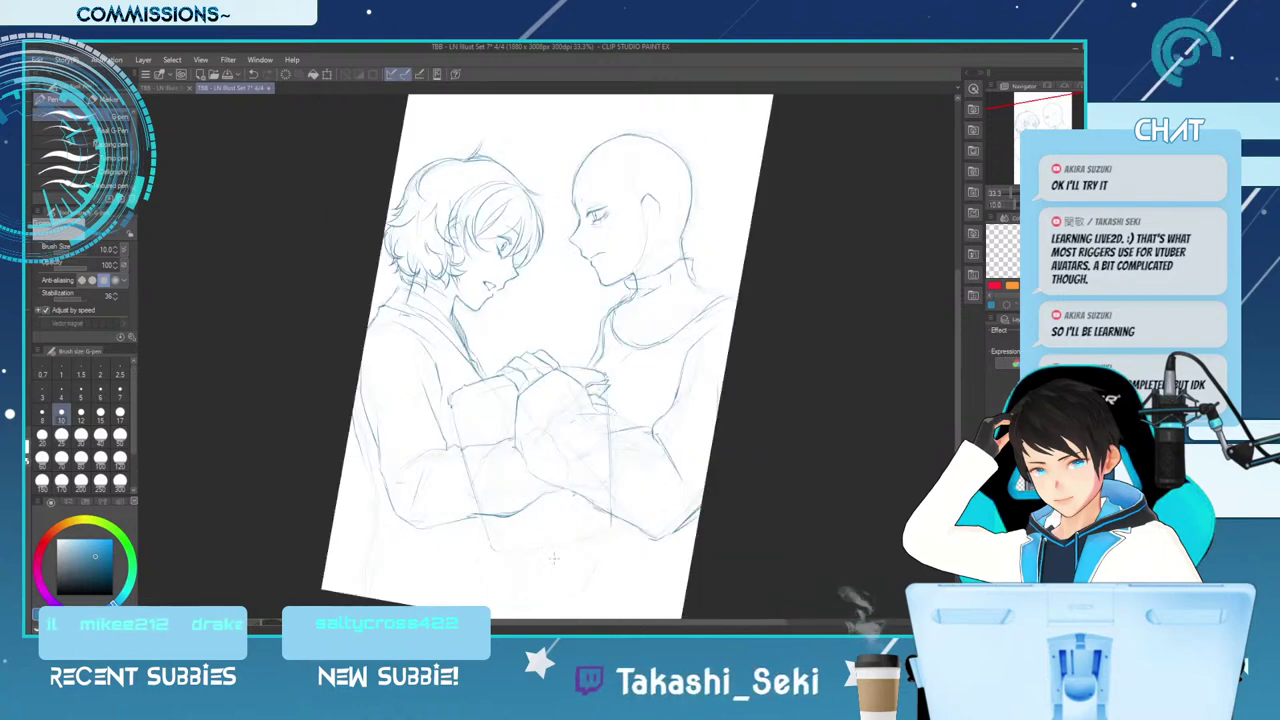
left_click_drag(492, 548, 595, 537)
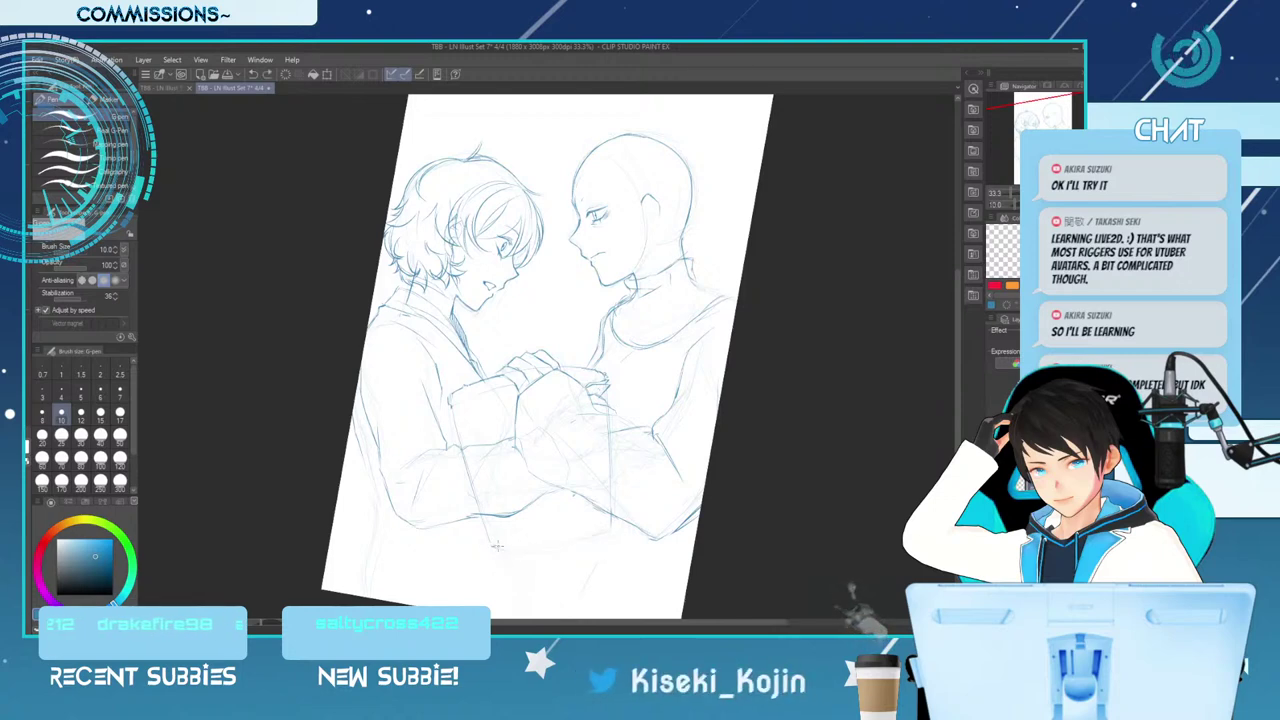
key("ctrl+z")
left_click_drag(492, 547, 607, 530)
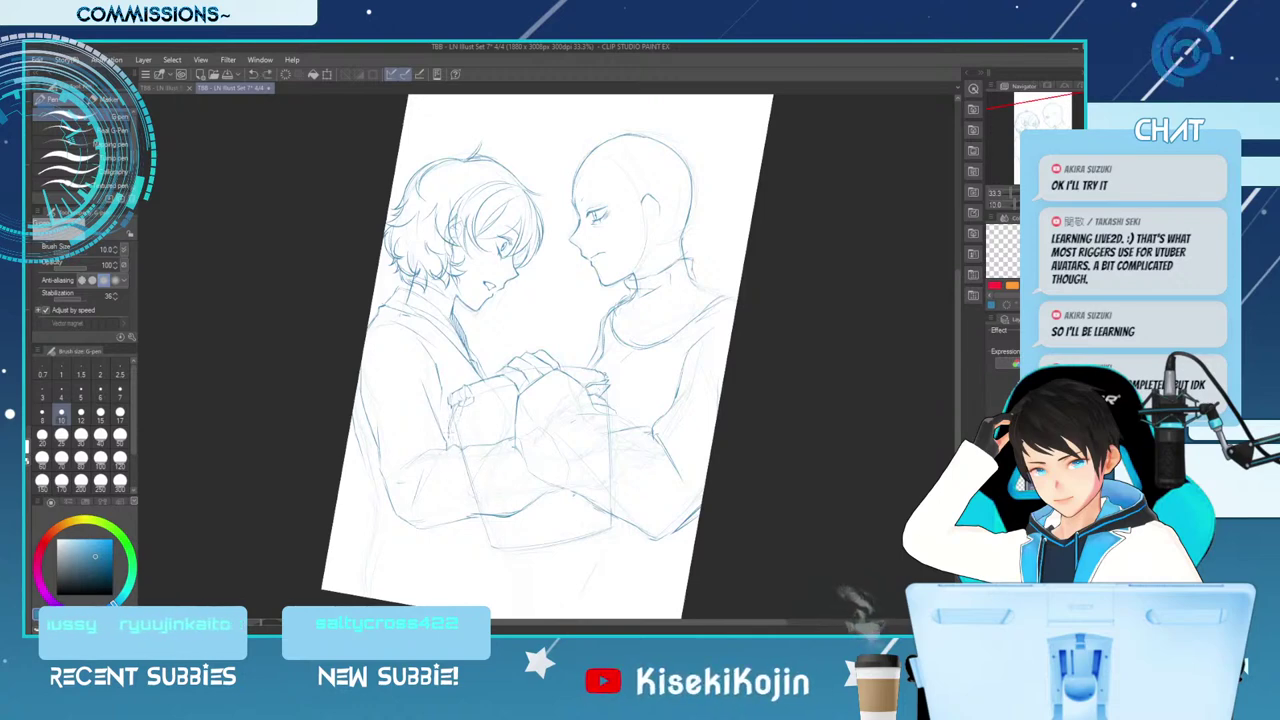
Redraw the curly-haired figure's sleeve opening from the wrist to the hem and add a small bow at the cuff, erasing stray lines
key("e")
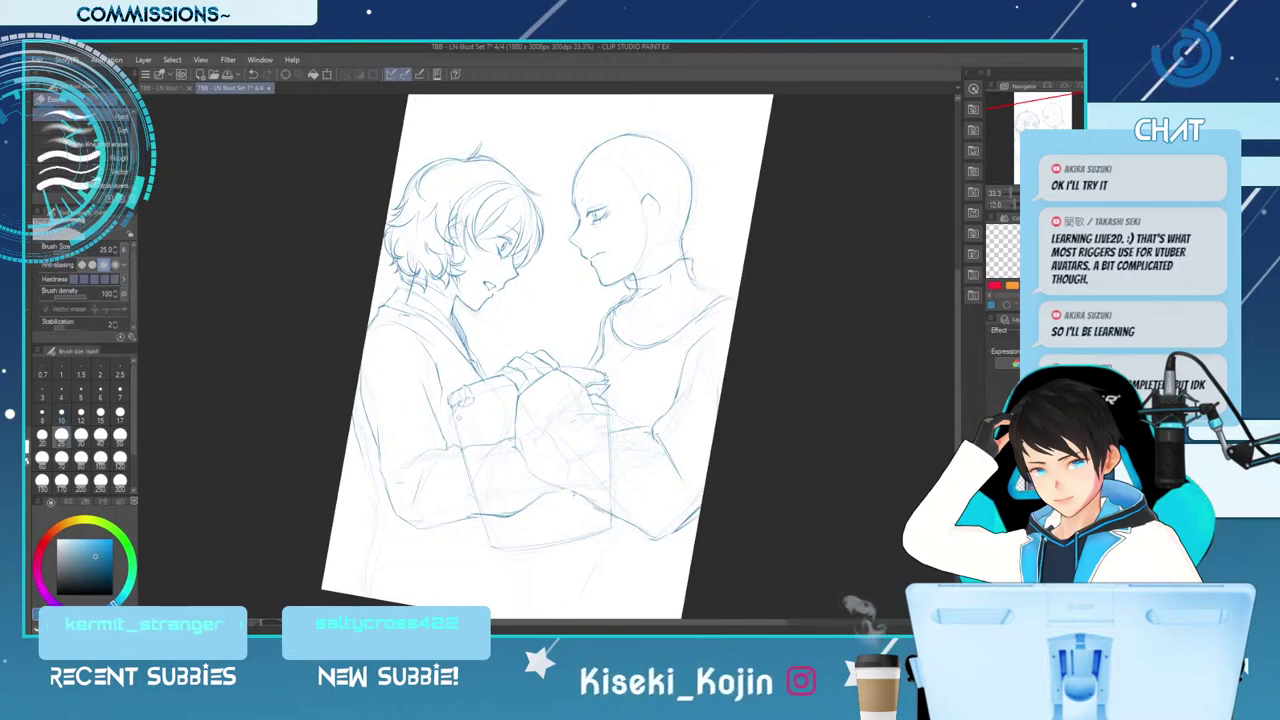
key("p")
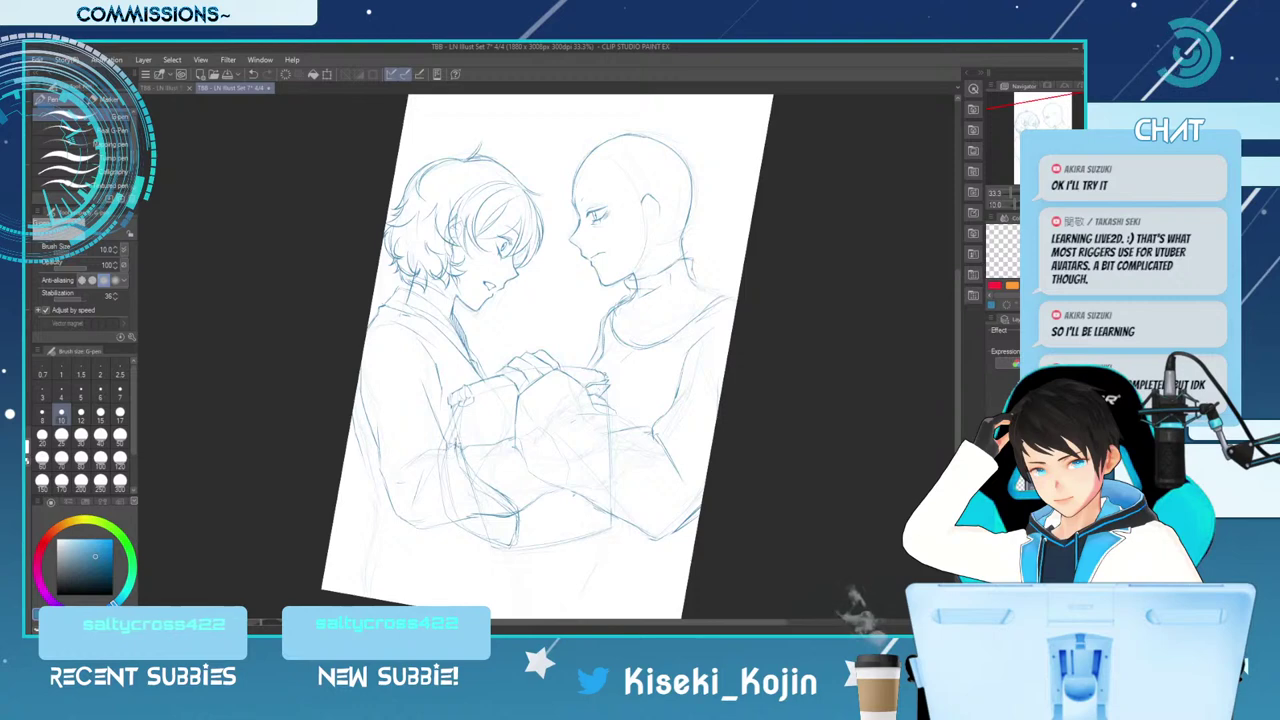
key("e")
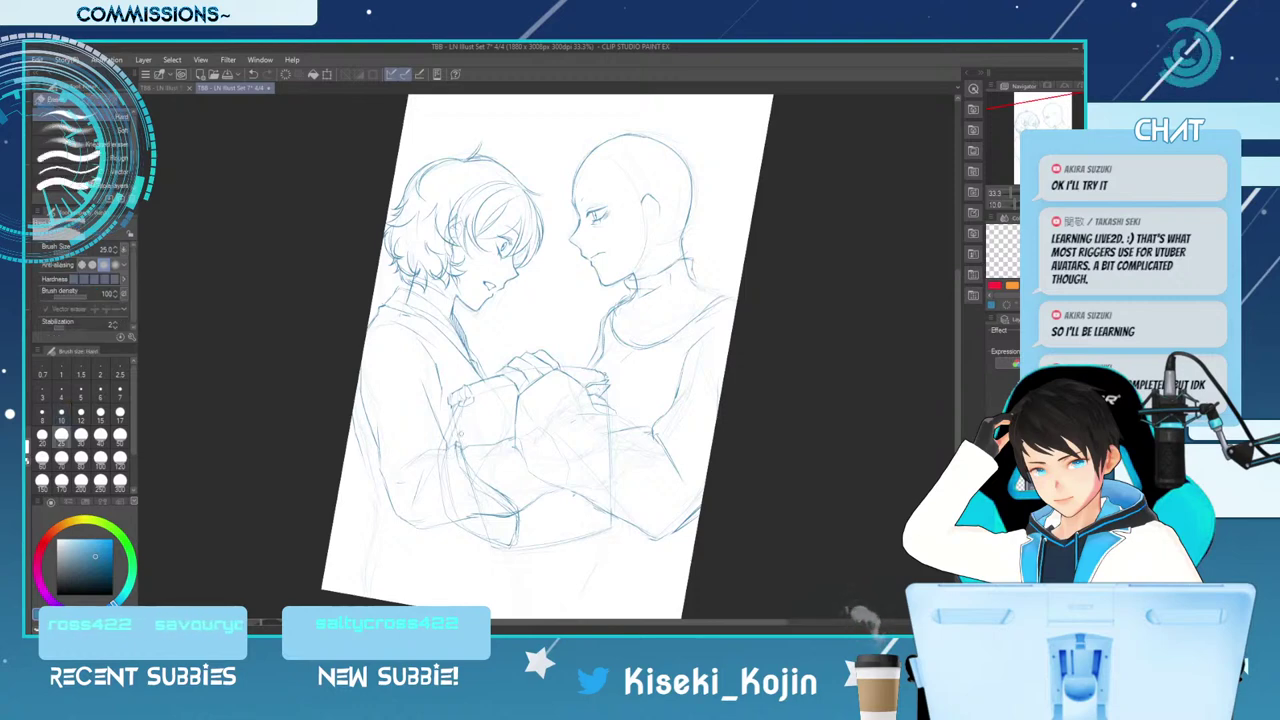
key("p")
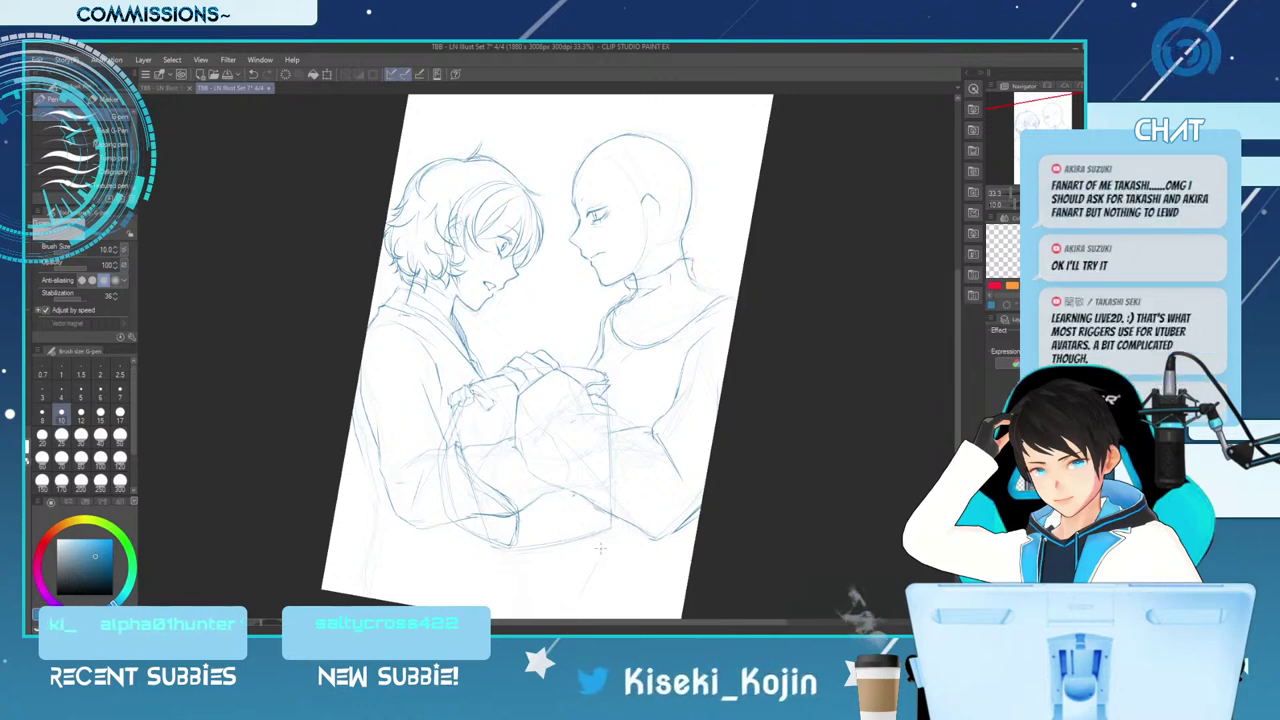
Set the G-pen size to 12 and draw the curly-haired figure's back line below the elbow, undoing the first attempt
key("bracketright")
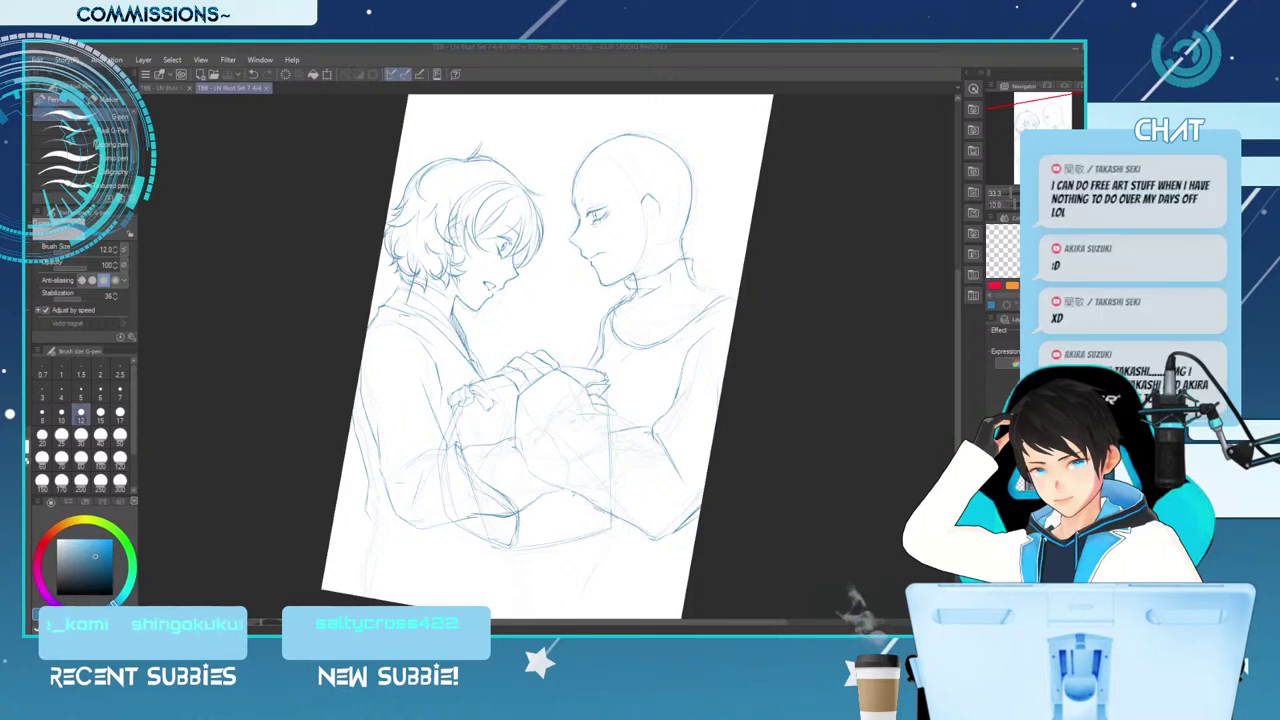
left_click_drag(376, 516, 359, 585)
key("ctrl+z")
key("ctrl+z")
left_click_drag(370, 518, 362, 596)
Draw the curly-haired figure's front torso line from under the sleeve diagonally to the canvas's lower edge, retrying until it fits
left_click_drag(518, 548, 540, 612)
key("ctrl+z")
left_click_drag(519, 547, 536, 588)
scroll(606, 487, "down", 5)
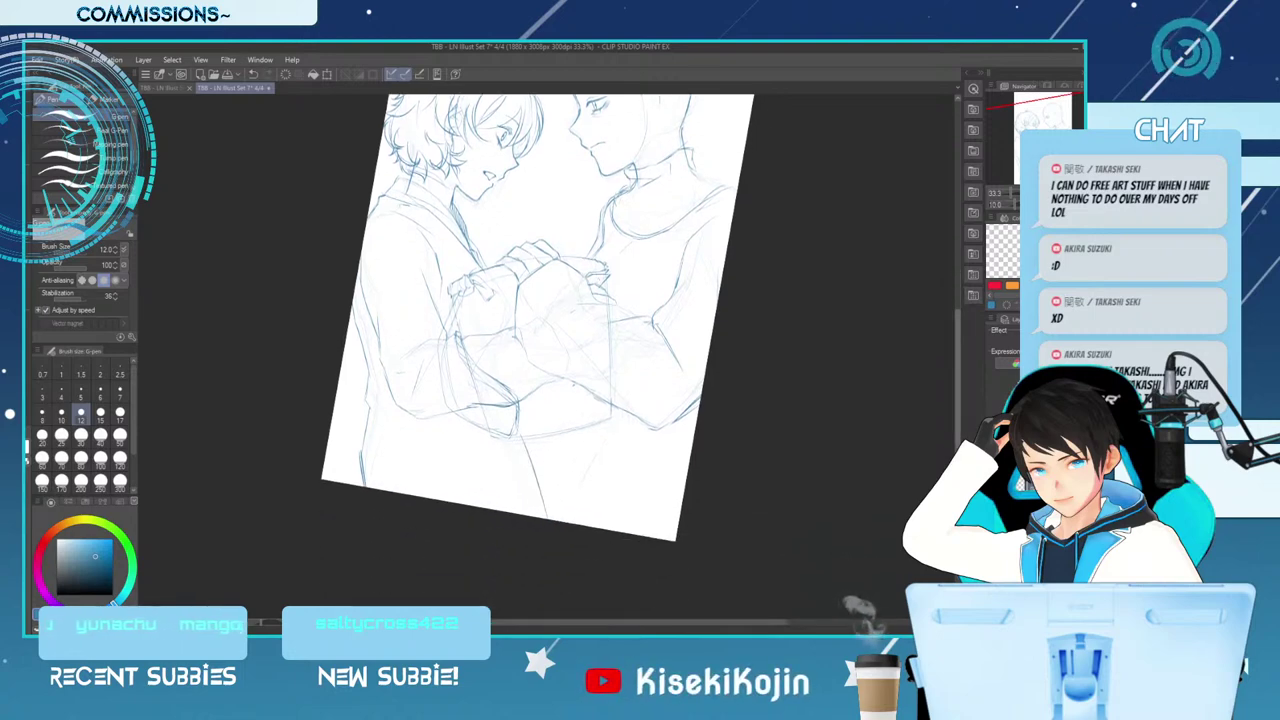
left_click_drag(518, 443, 574, 522)
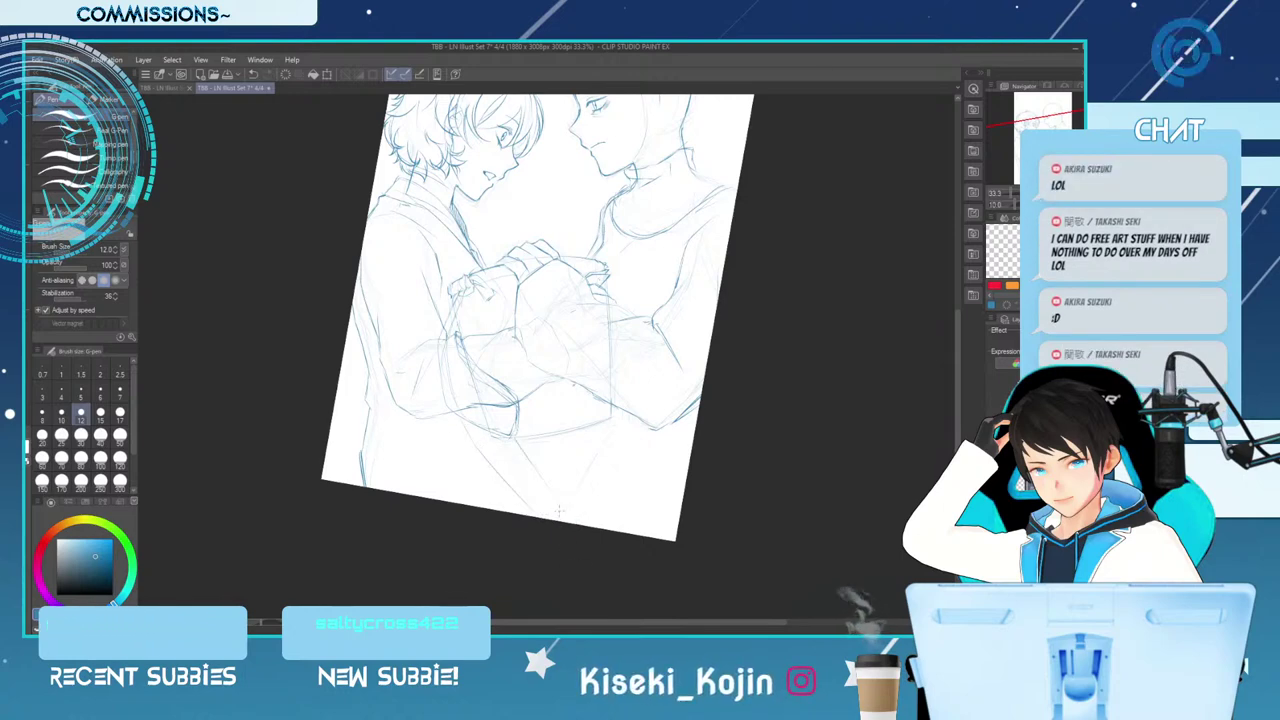
left_click_drag(526, 435, 574, 523)
left_click_drag(535, 450, 570, 523)
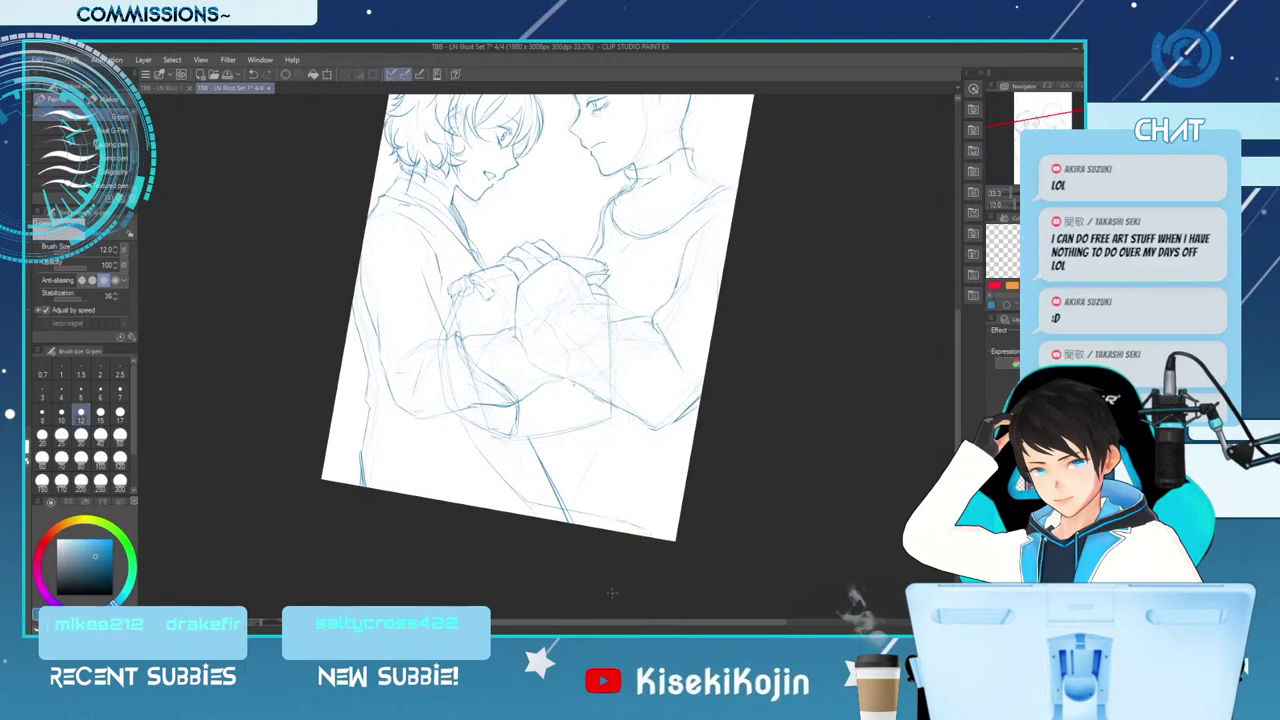
Trim the lower end of the front torso line with the eraser at 100 and try a line rising from it towards the sleeve
key("e")
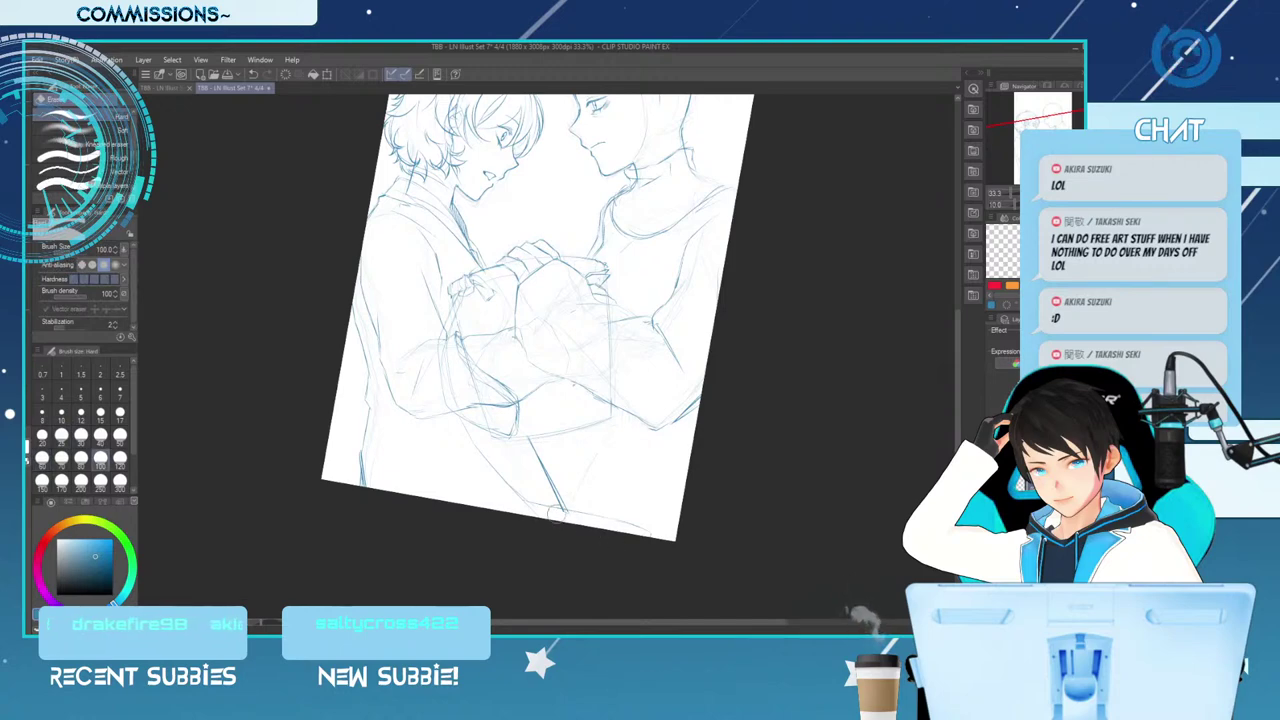
key("p")
key("e")
left_click_drag(564, 504, 550, 484)
key("p")
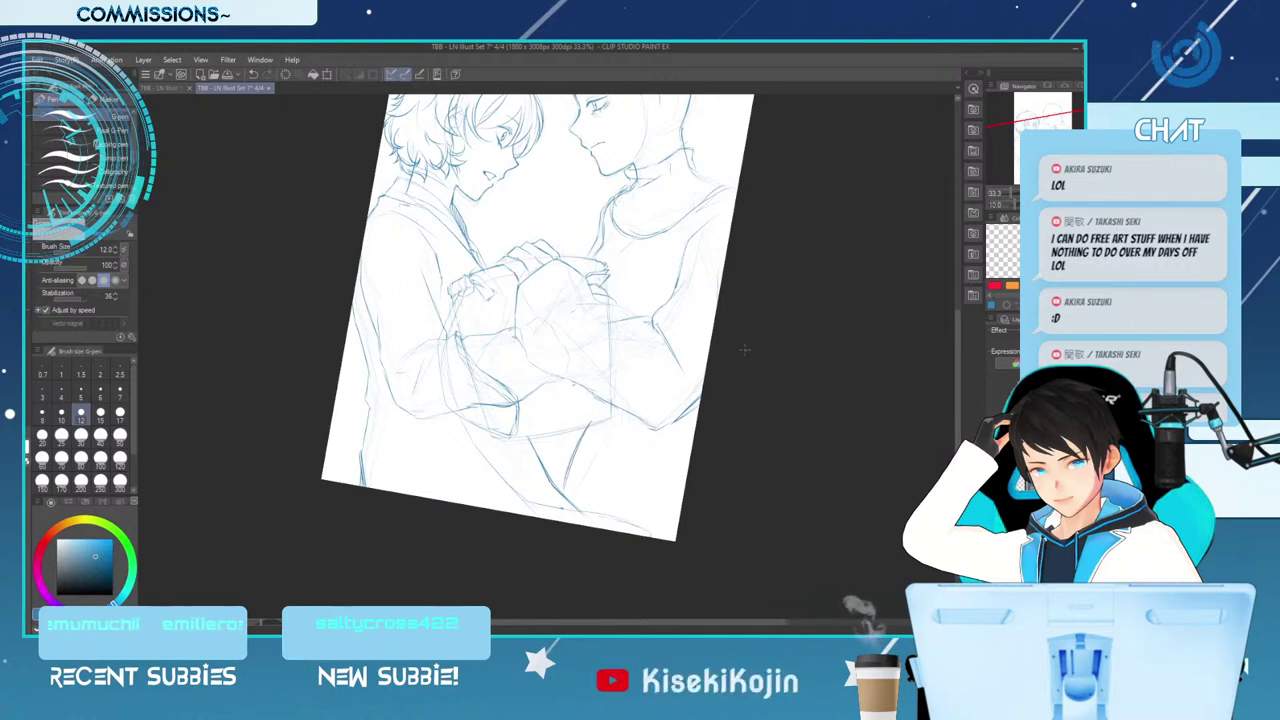
Draw the bald figure's front torso line from below the forearm down to the other figure's torso line, cleaning up with the eraser
scroll(546, 343, "up", 1)
key("h")
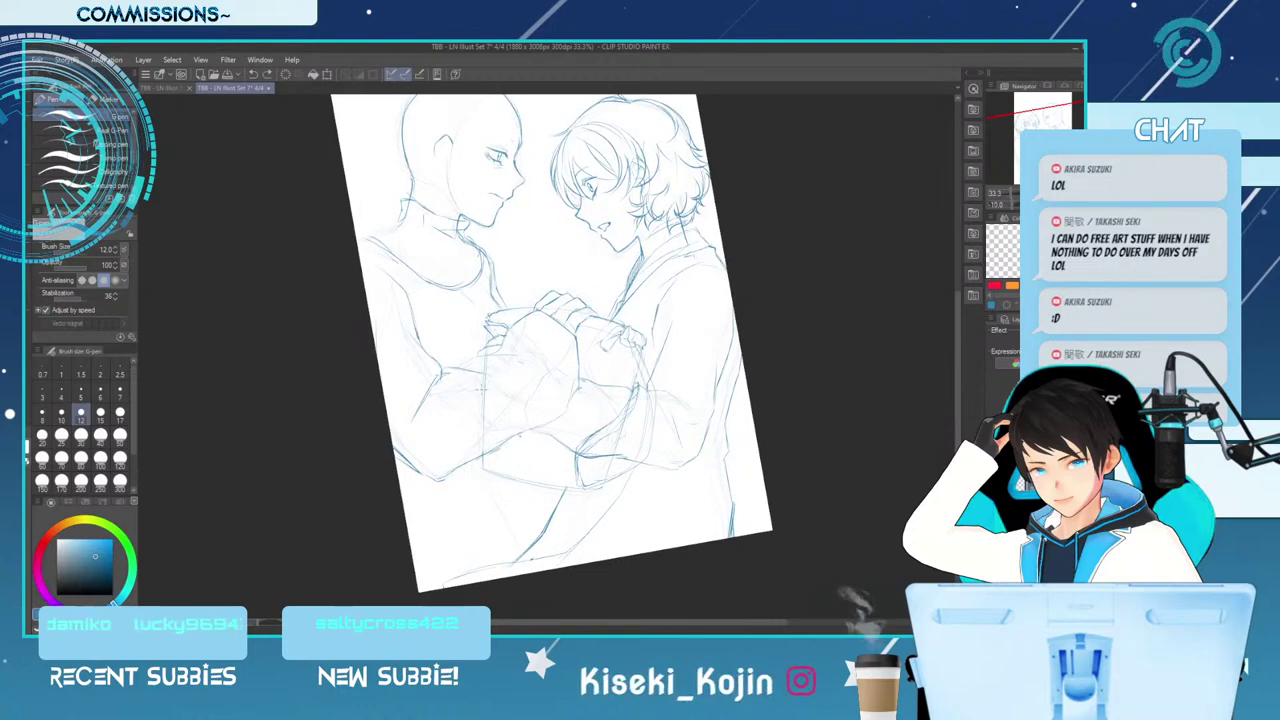
left_click_drag(472, 482, 508, 548)
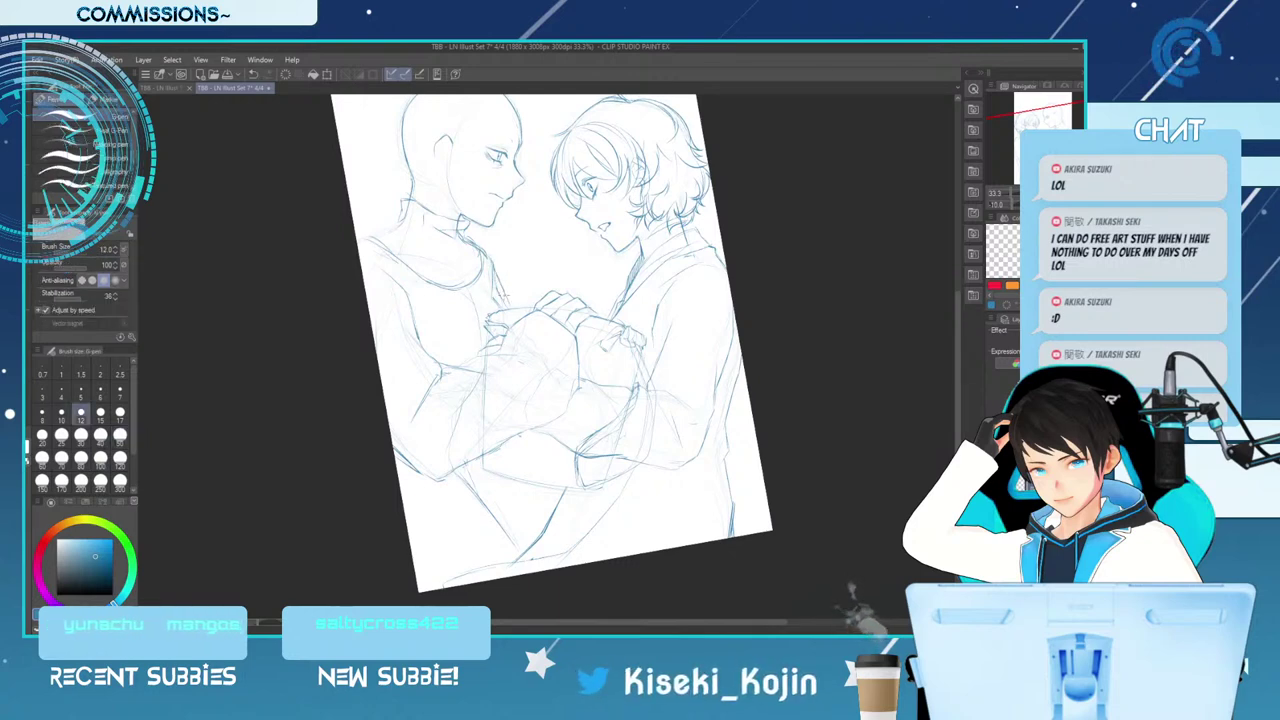
key("e")
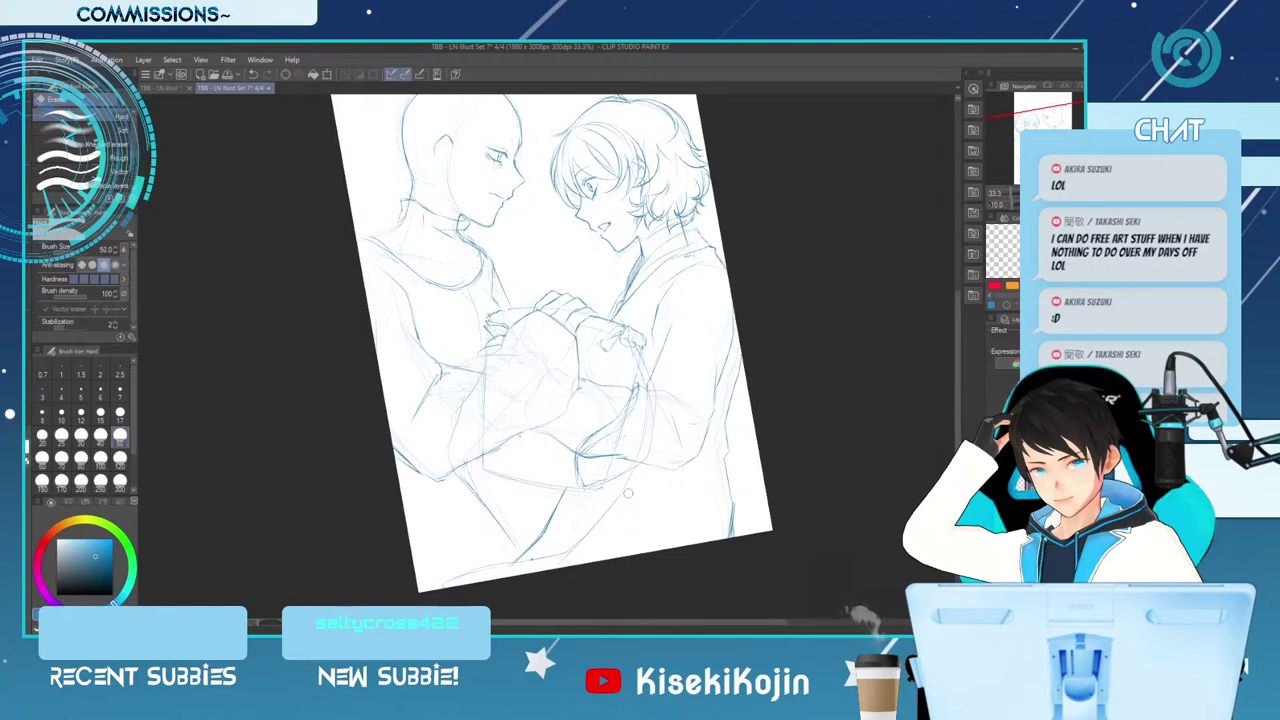
Erase the bald figure's round neckline with the eraser at 80 and redraw the collar with draped folds across the shoulder
key("h")
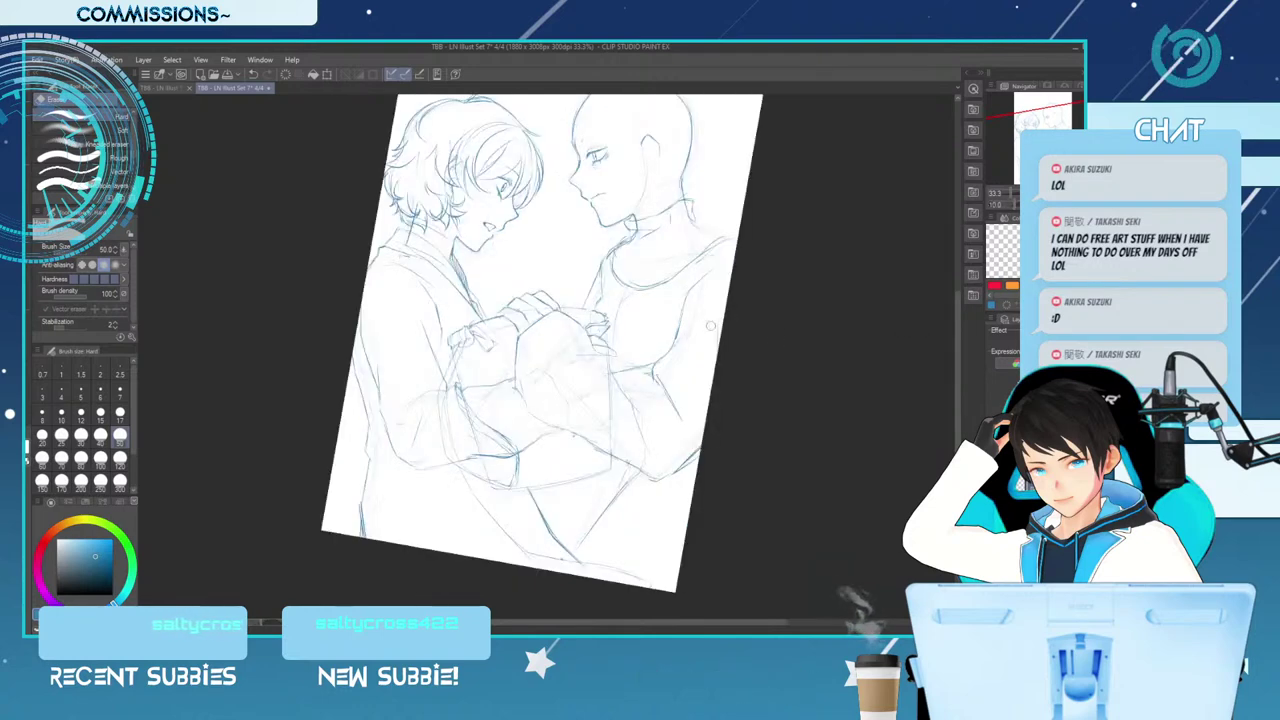
key("]")
key("]")
key("]")
left_click_drag(724, 240, 637, 290)
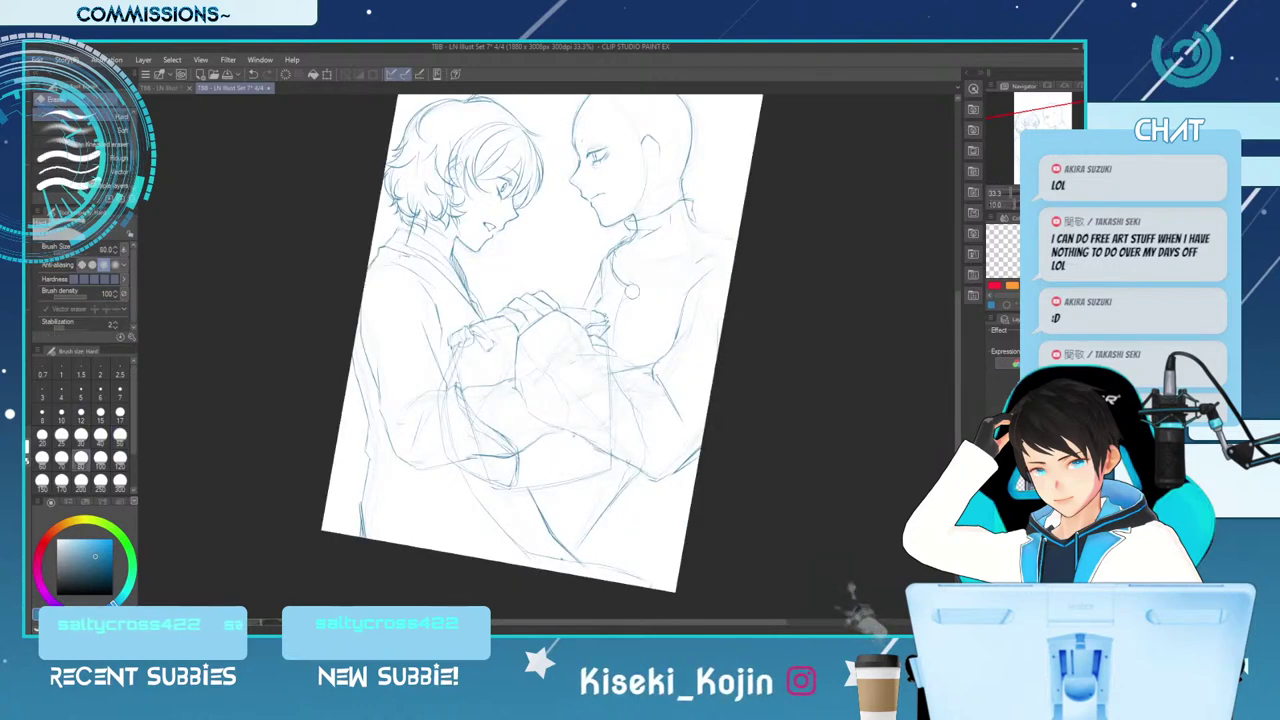
key("p")
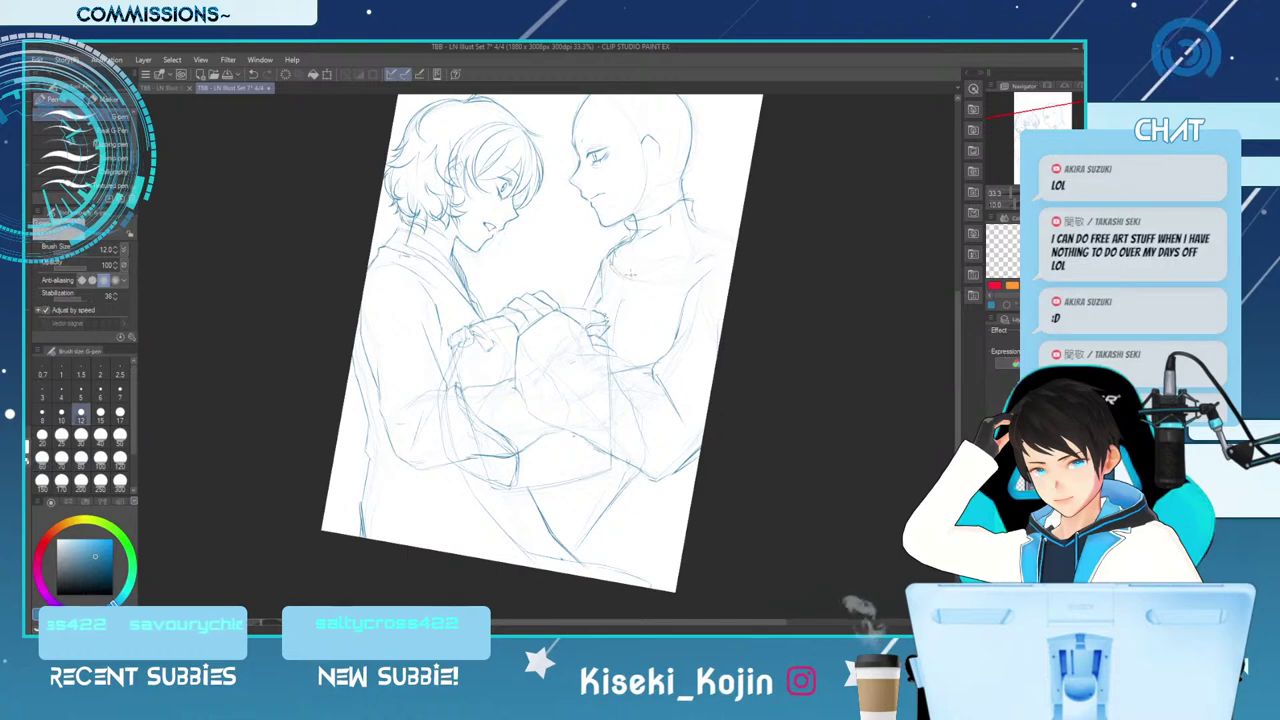
key("e")
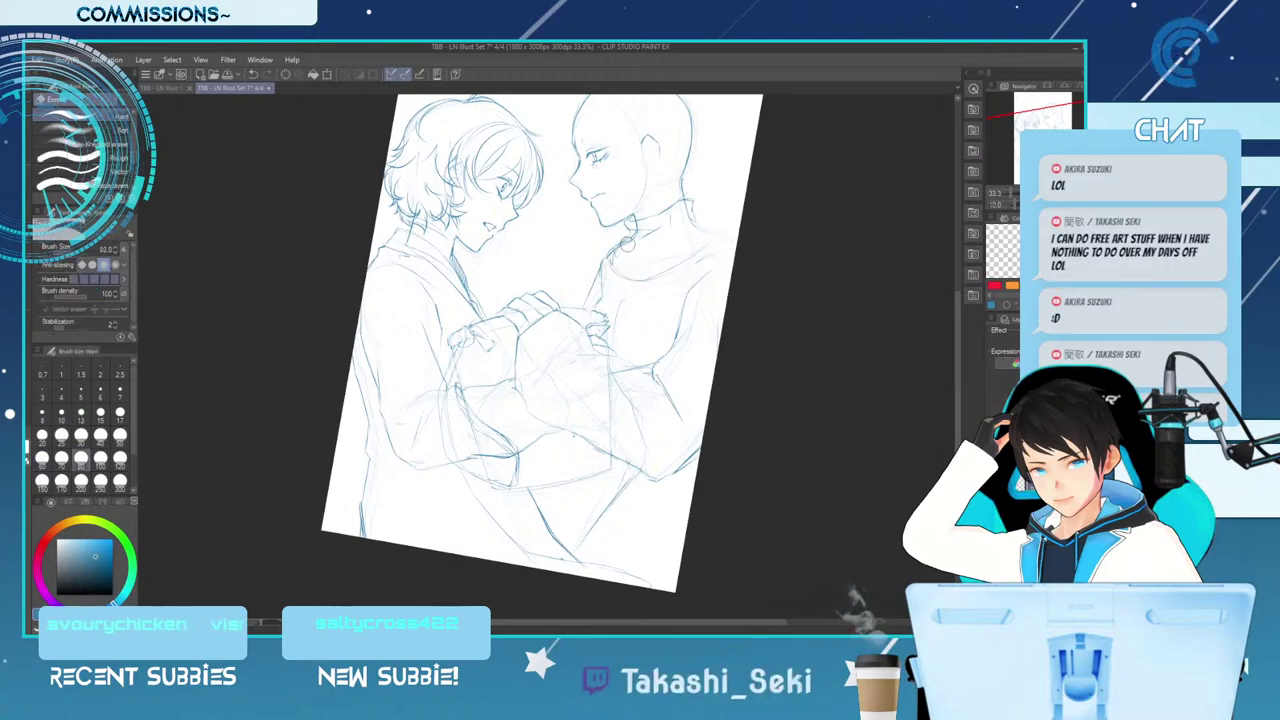
key("p")
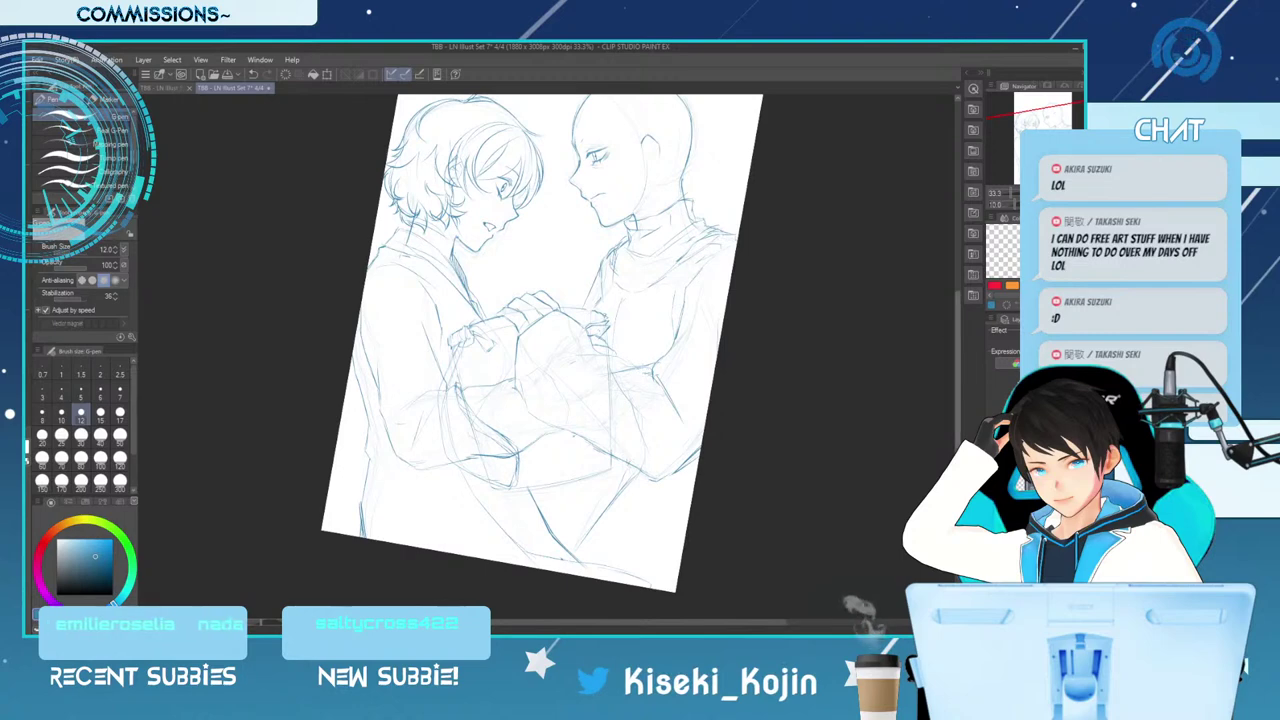
Erase the heavy lower end of the curly-haired figure's back line with the eraser at 120 and return to the G-pen
left_click_drag(573, 435, 573, 505)
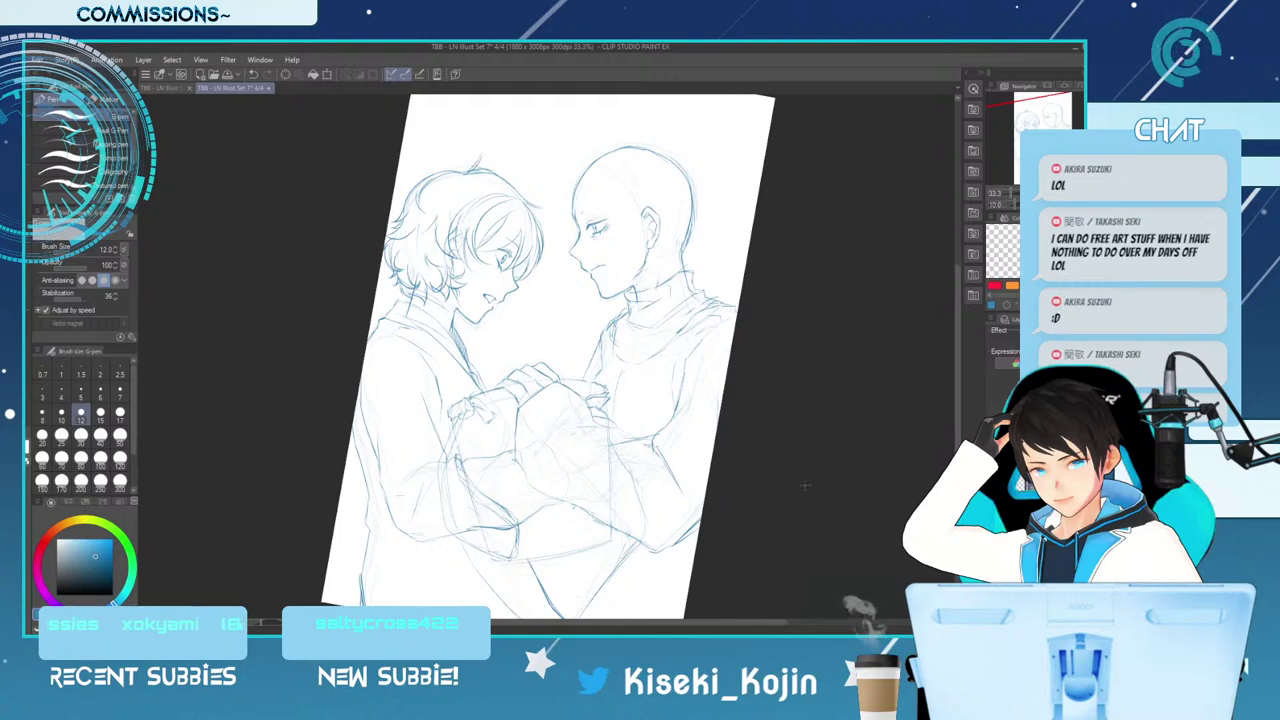
key("minus")
key("minus")
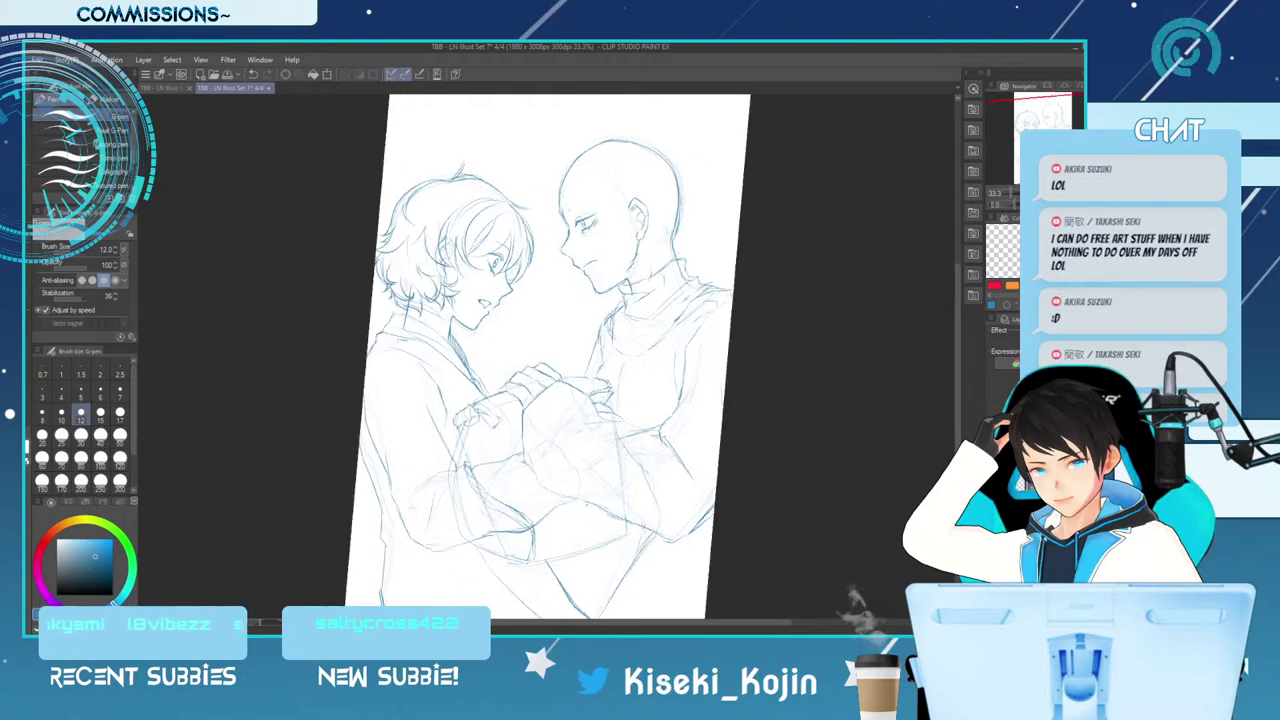
key("ctrl+plus")
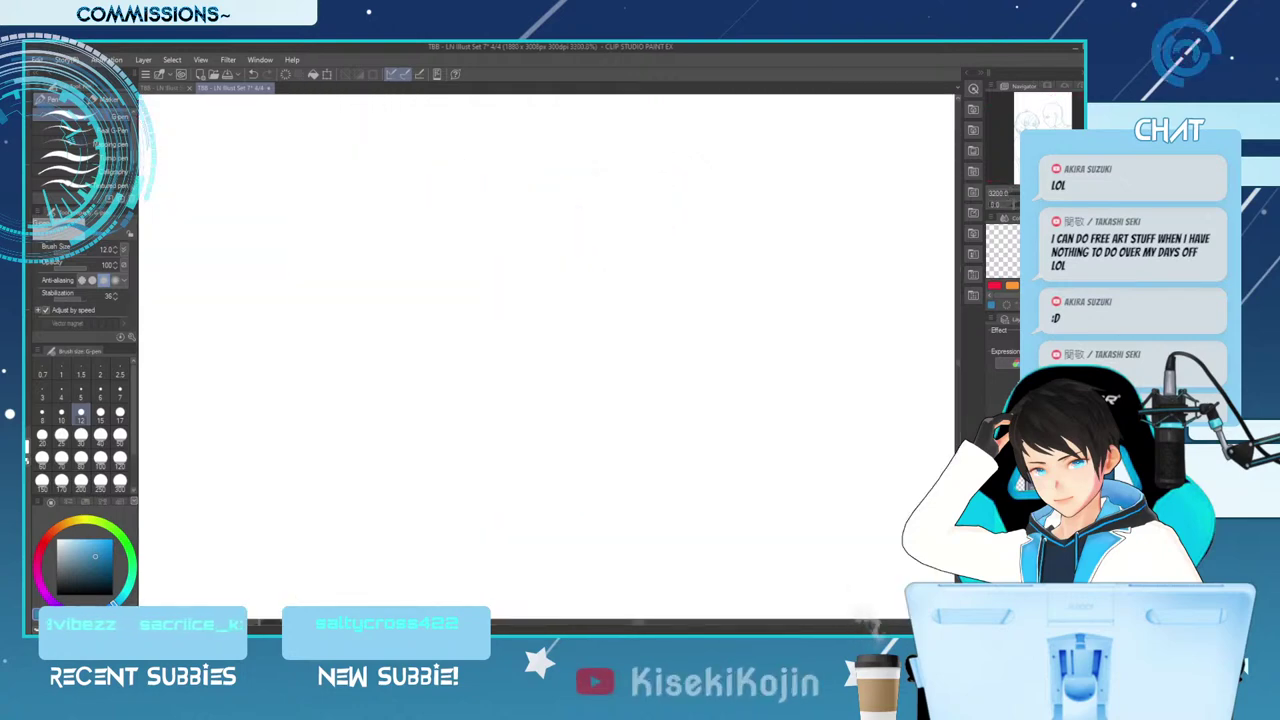
key("ctrl+minus")
scroll(545, 355, "up", 5)
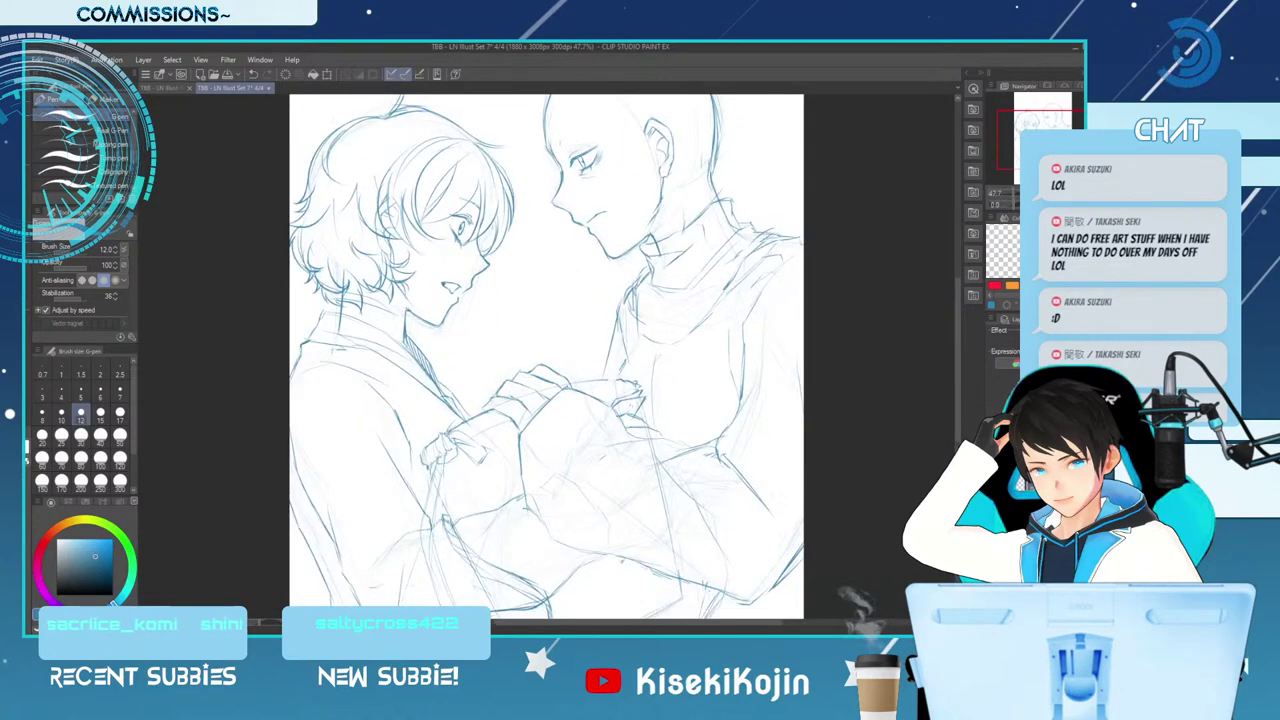
scroll(546, 355, "down", 3)
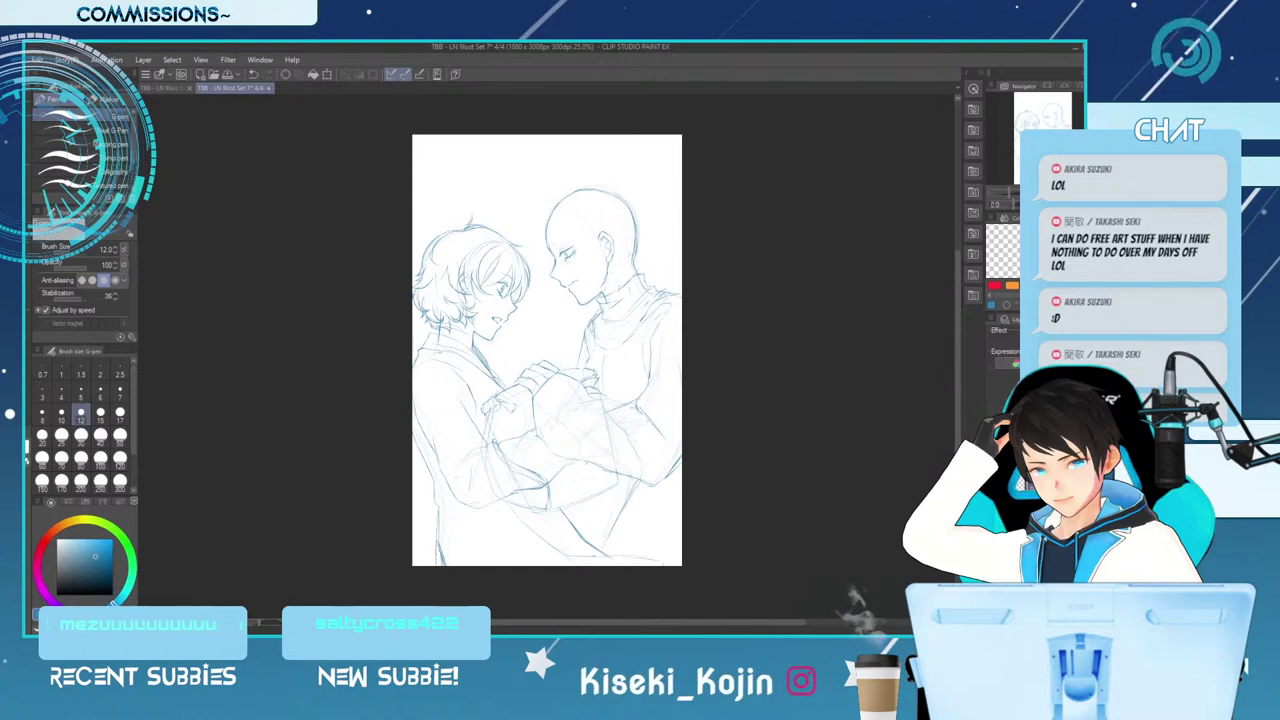
key("e")
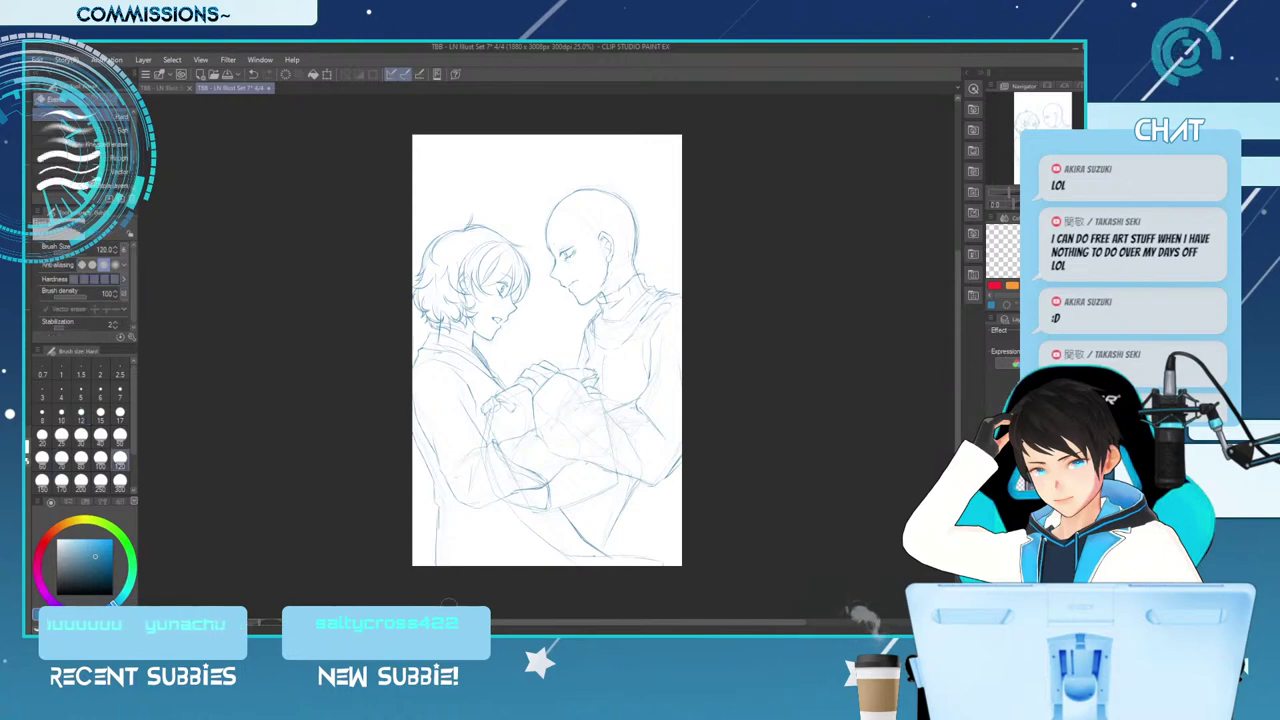
key("p")
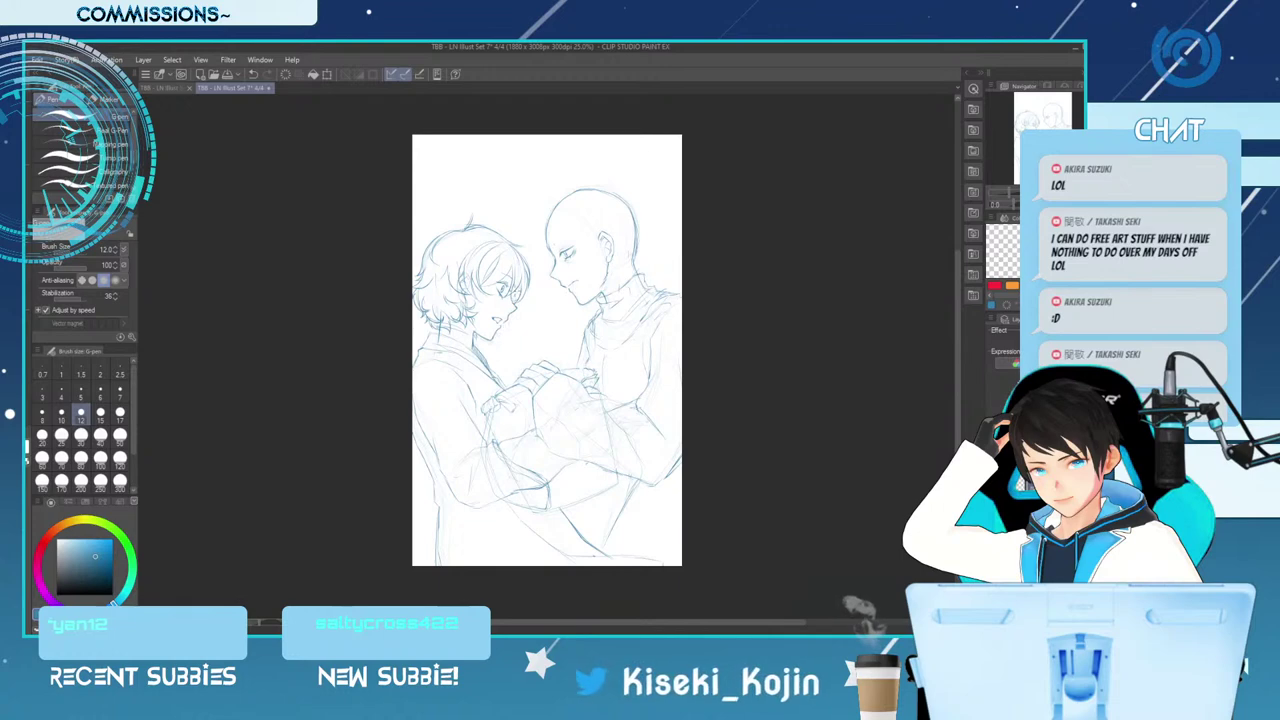
Refine the bald figure's mouth with the G-pen at 12, cleaning up the strokes with the eraser at 60 and 25
left_click_drag(512, 296, 522, 307)
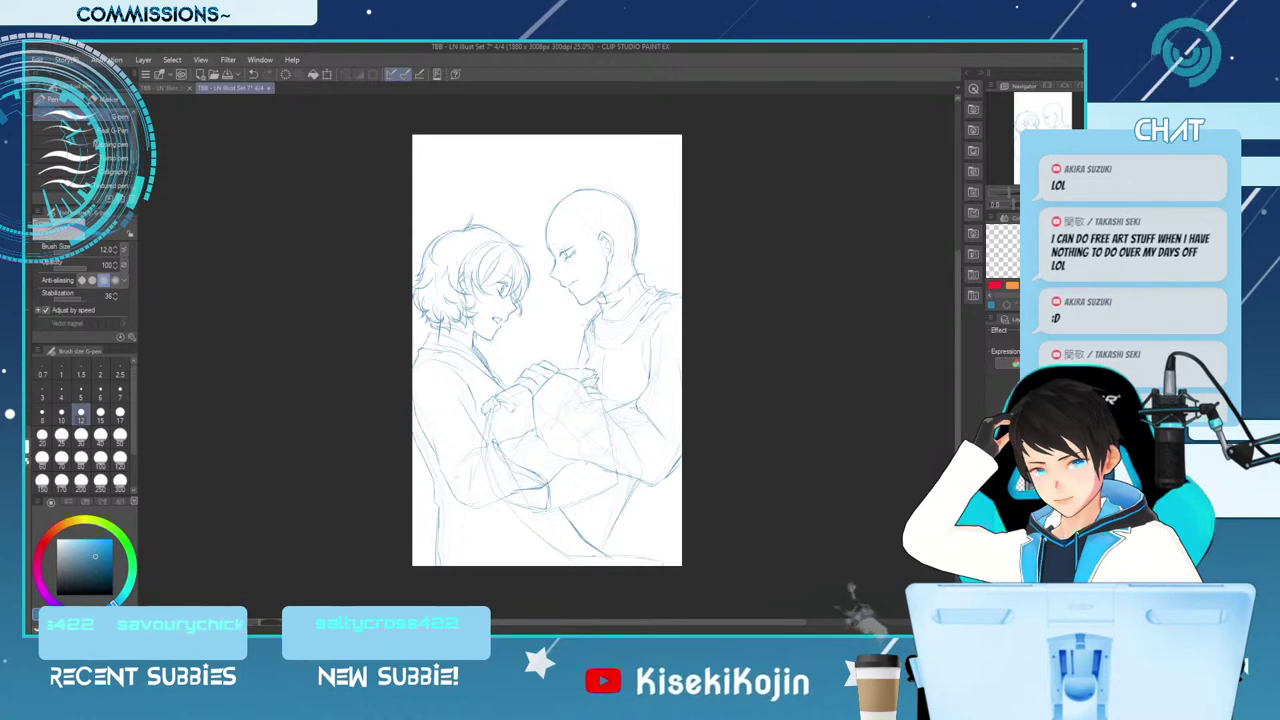
key("e")
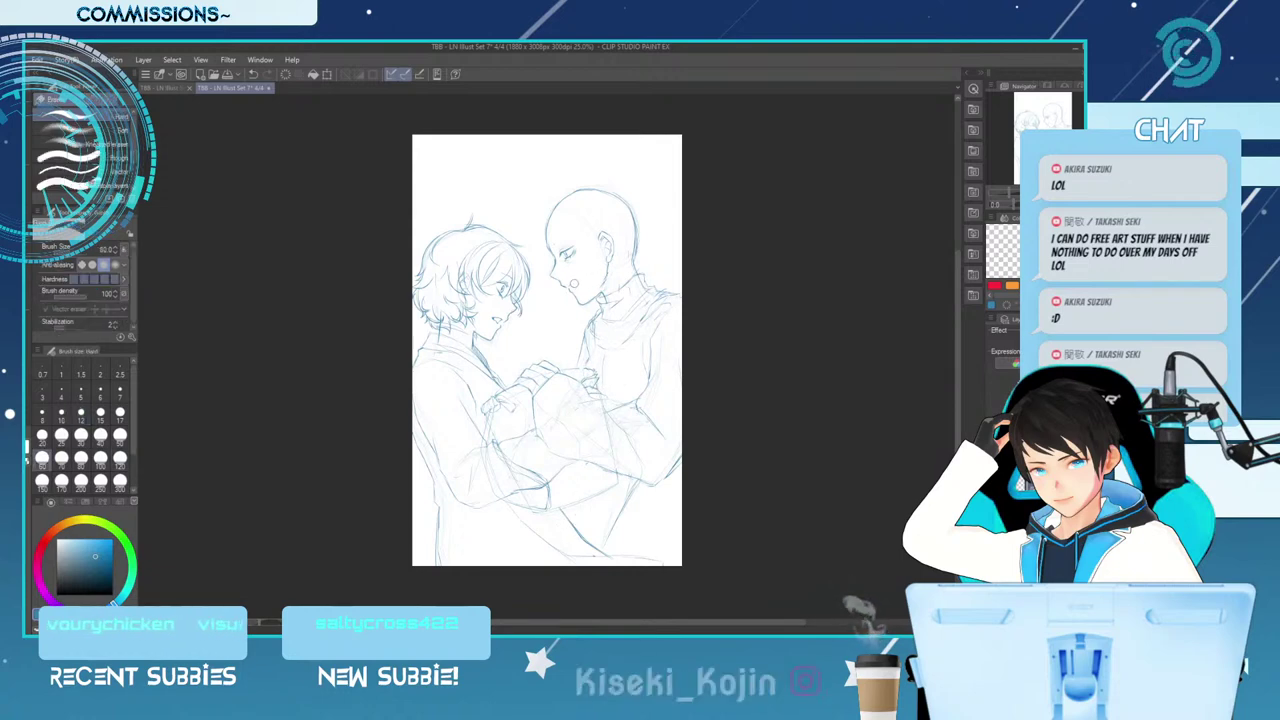
scroll(577, 254, "up", 1)
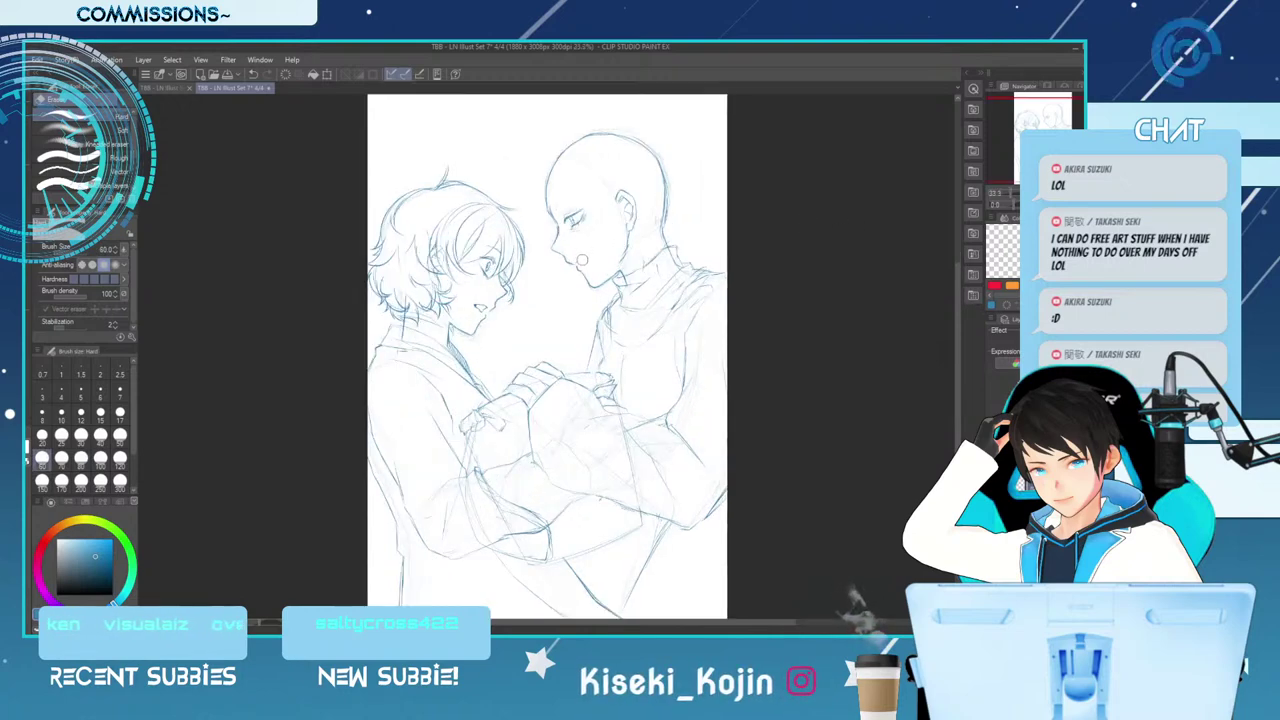
key("p")
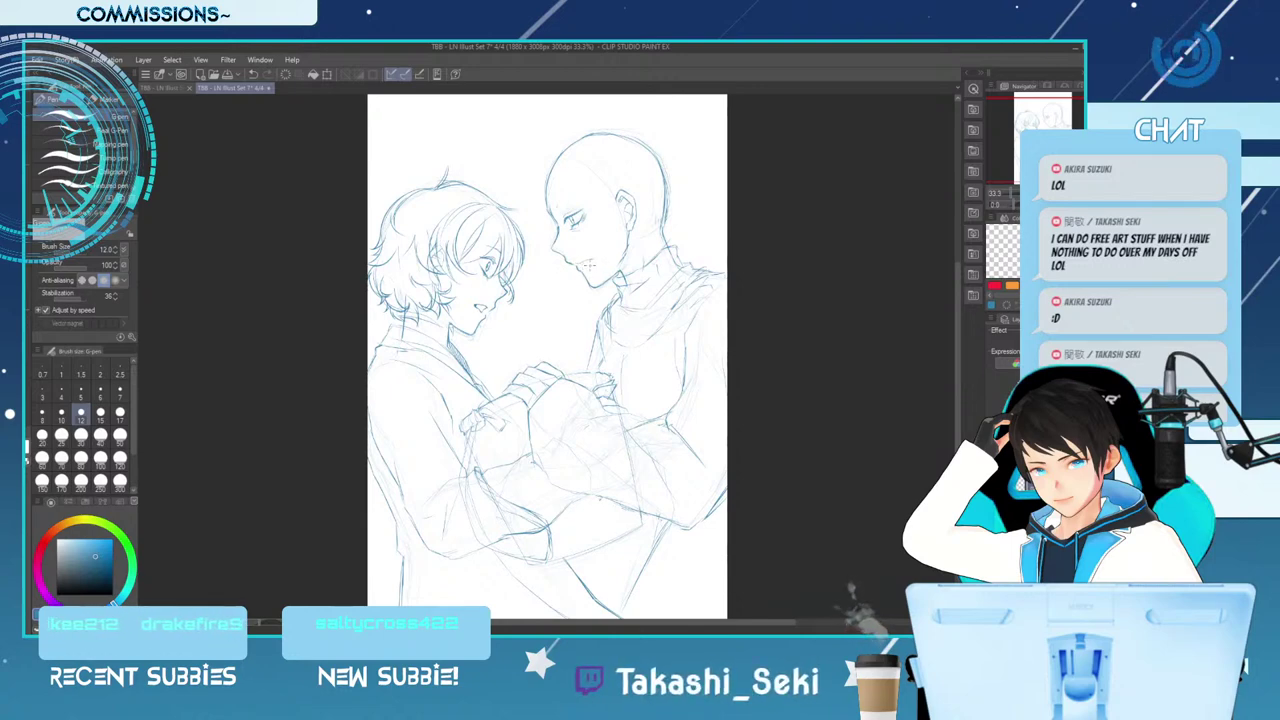
key("e")
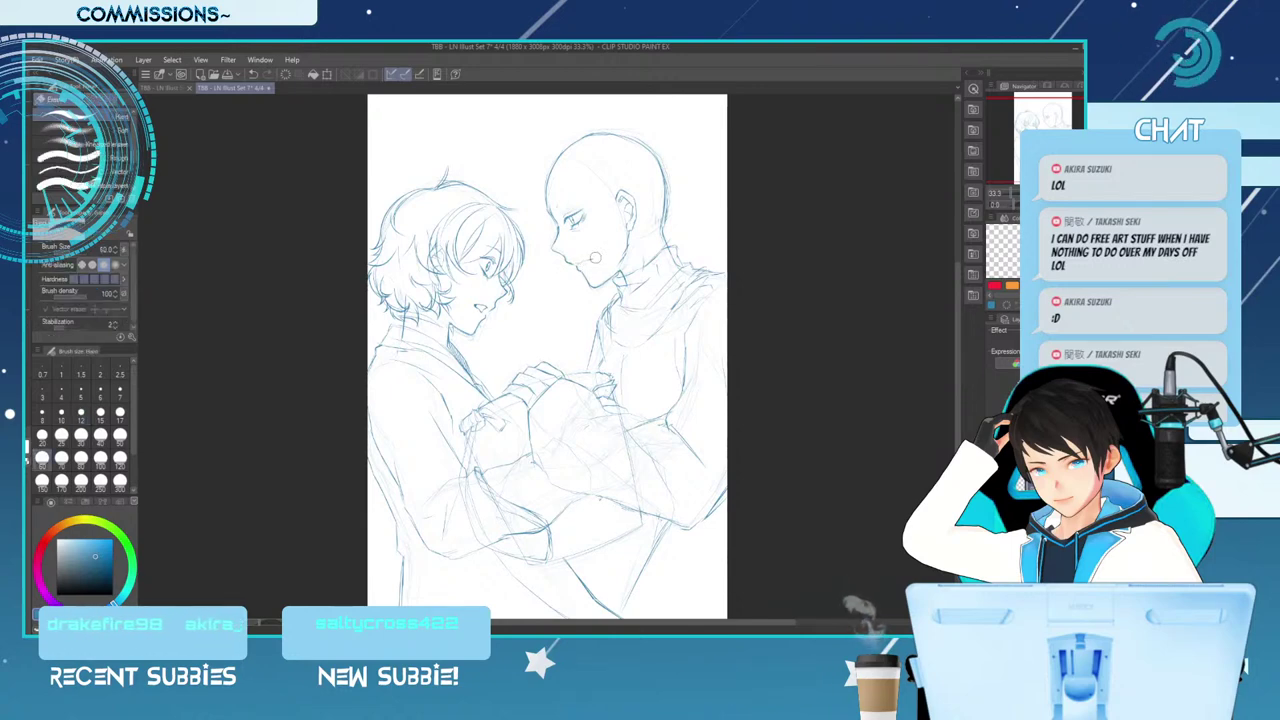
key("ctrl+minus")
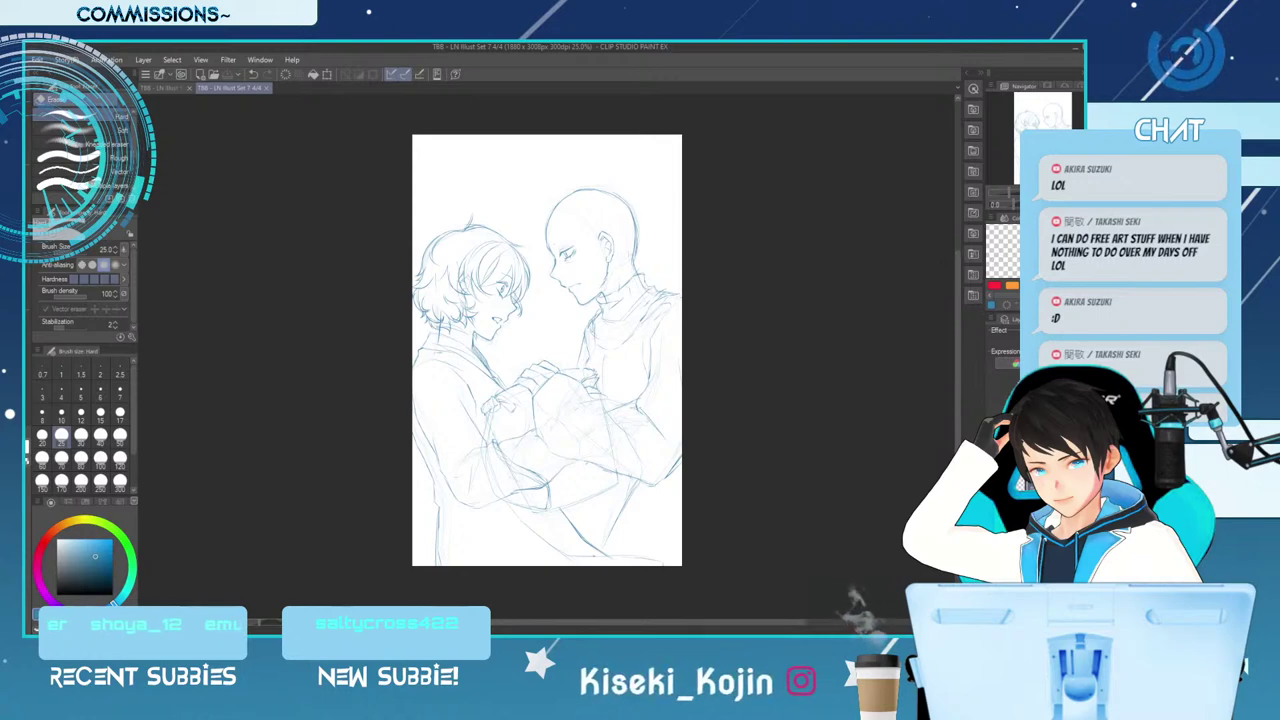
key("ctrl+0")
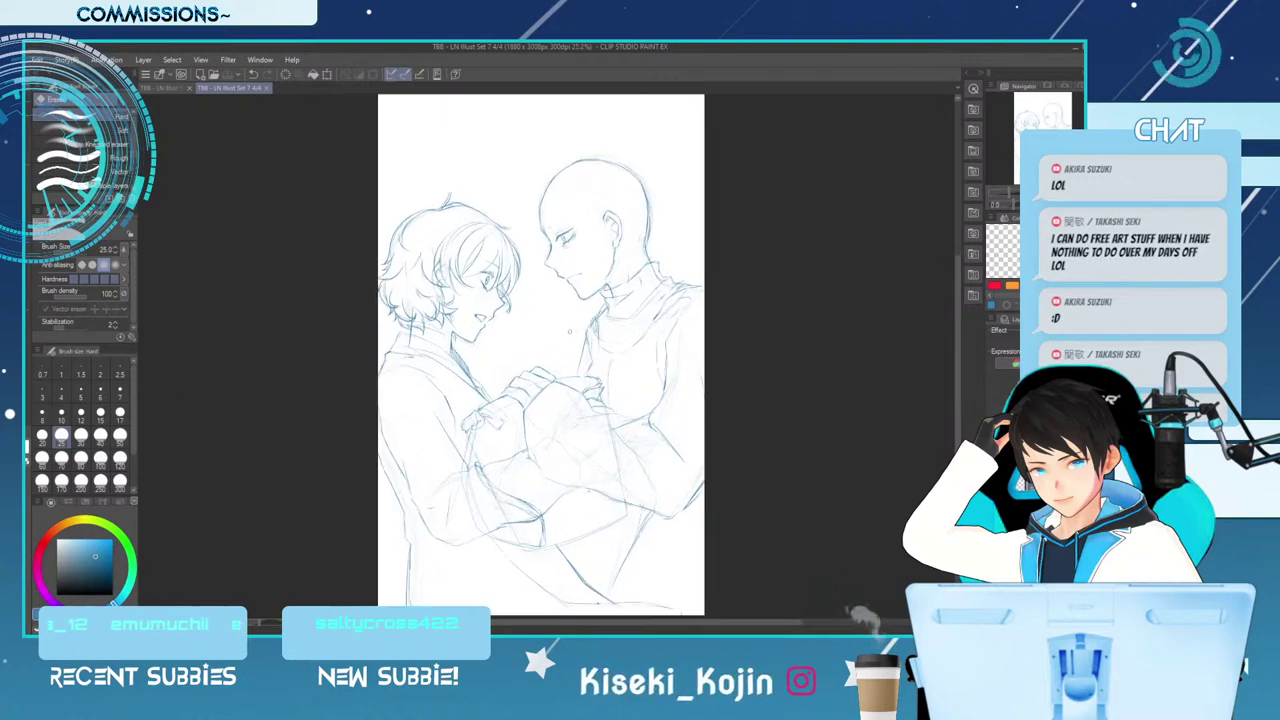
Add a new layer over the faded sketch and fill it with a grey diagonal gradient at opacity 33, darkest at the lower left
key("ctrl+shift+n")
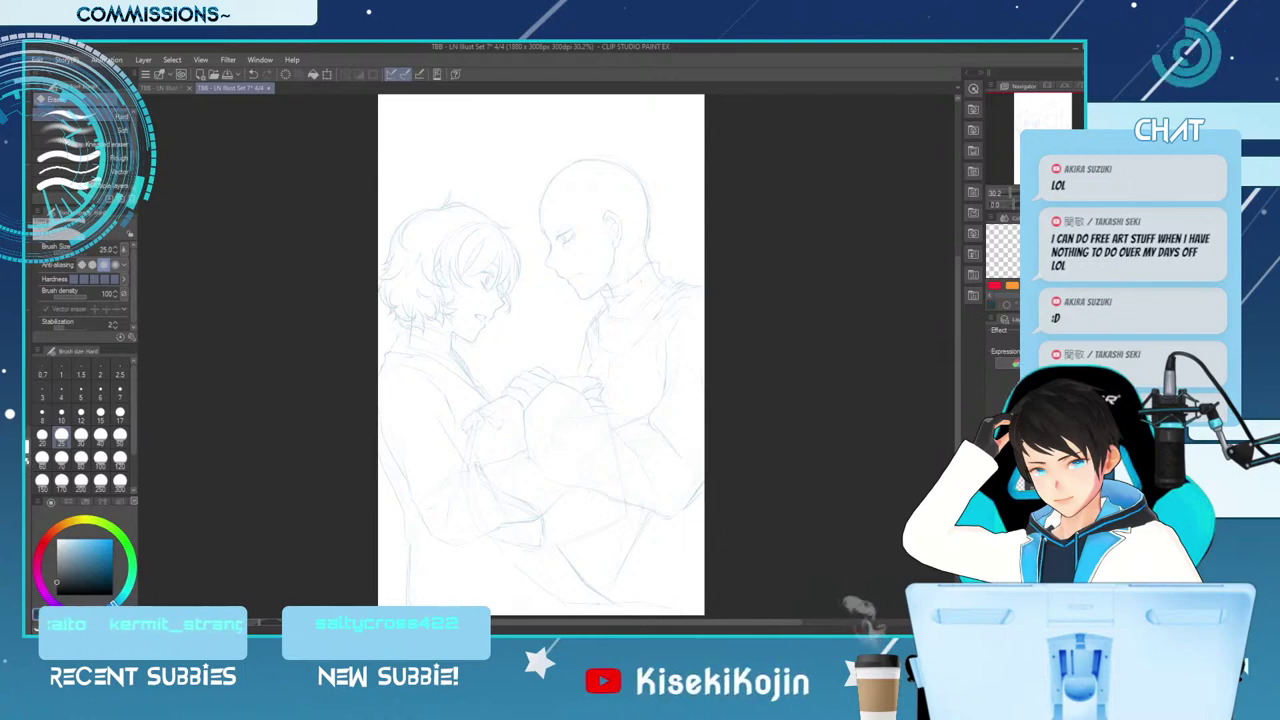
key("g")
scroll(477, 140, "down", 1)
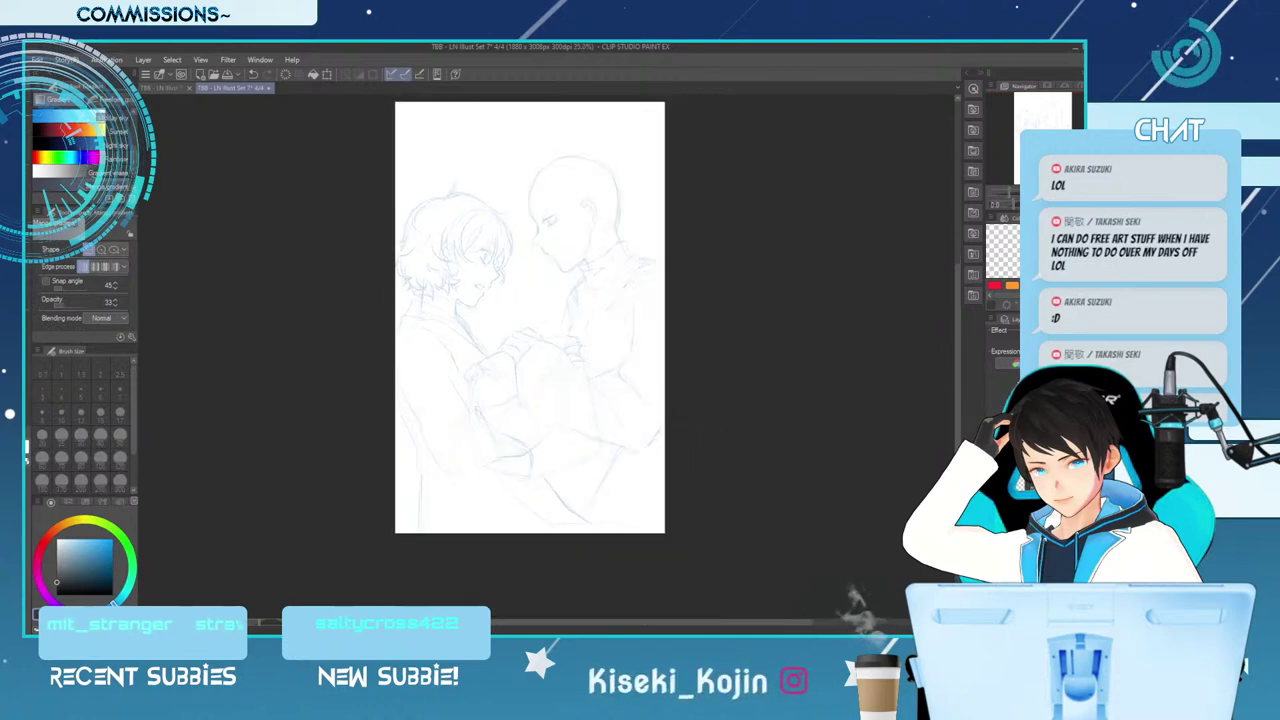
left_click_drag(507, 120, 509, 300)
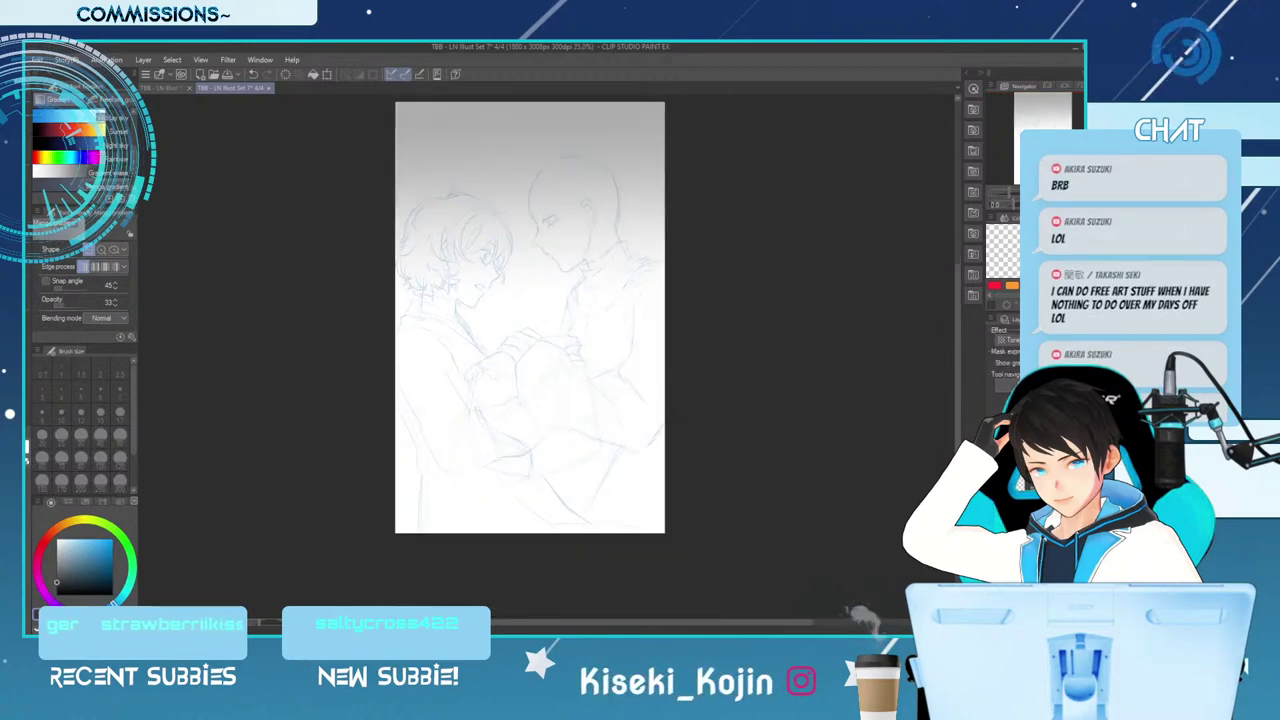
key("ctrl+z")
left_click_drag(368, 389, 534, 167)
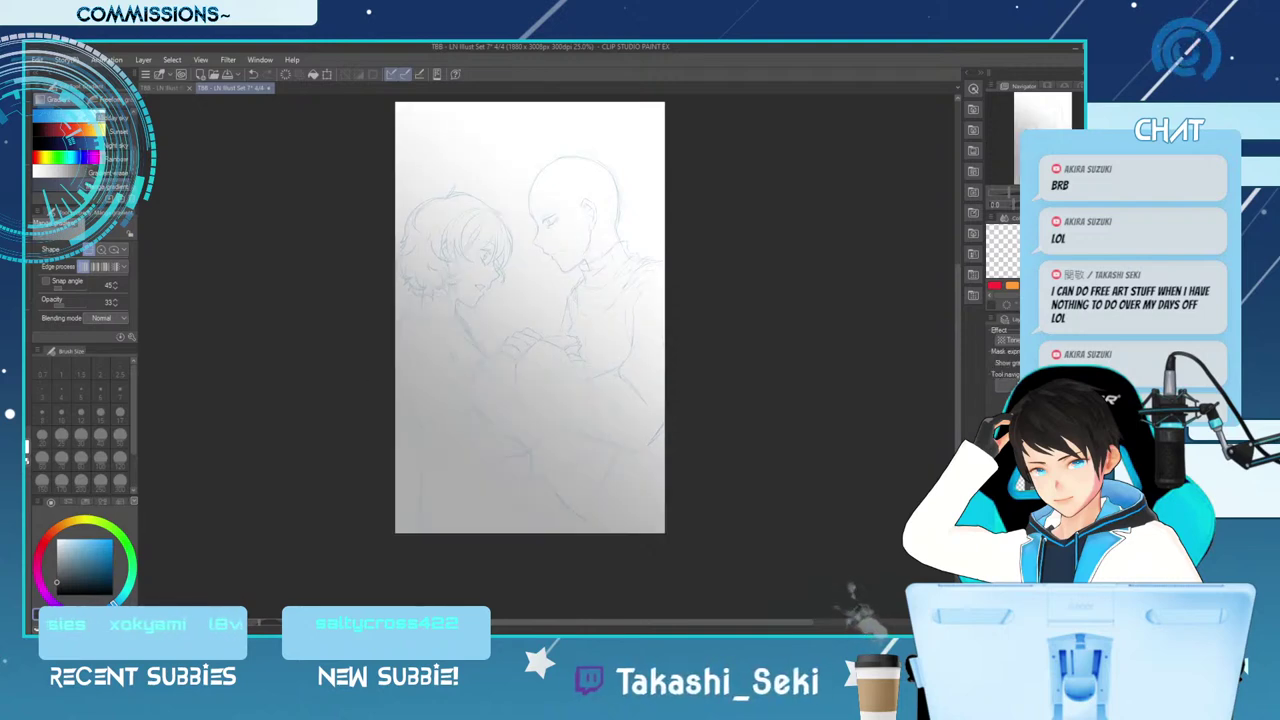
scroll(554, 306, "up", 1)
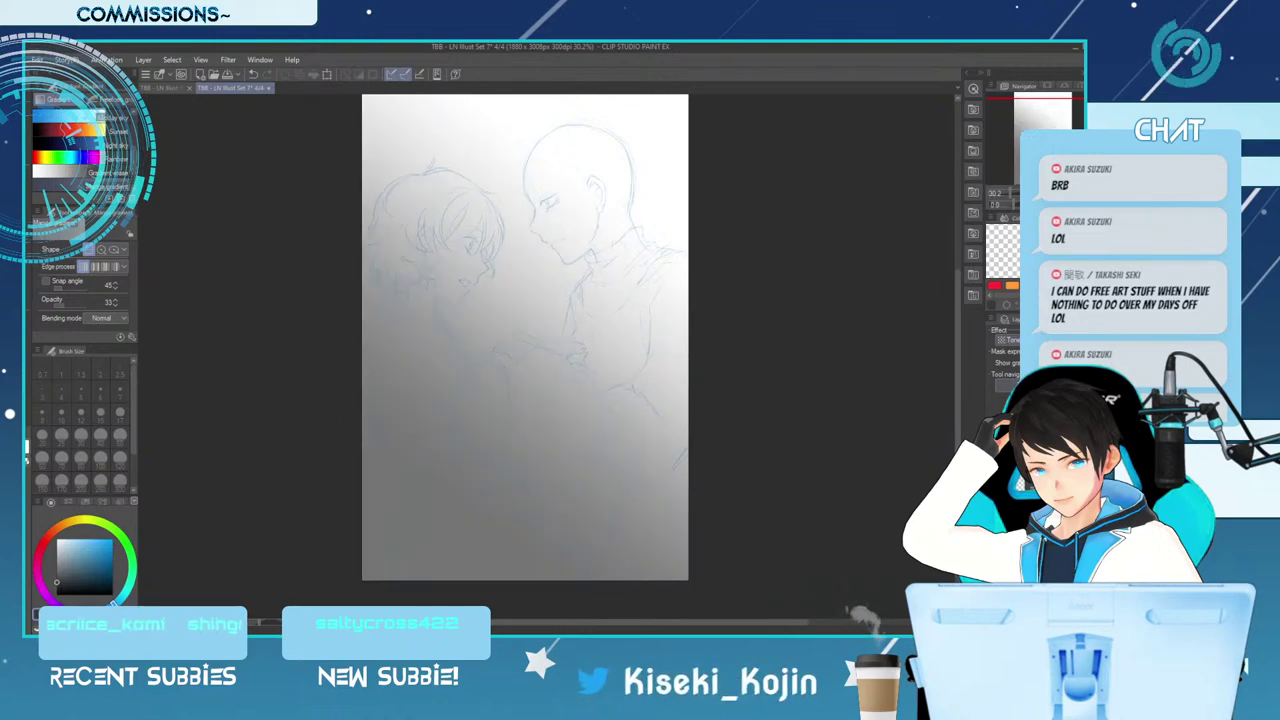
Turn on the Tone effect for the gradient layer and redraw a lighter diagonal gradient across the canvas
left_click(1008, 340)
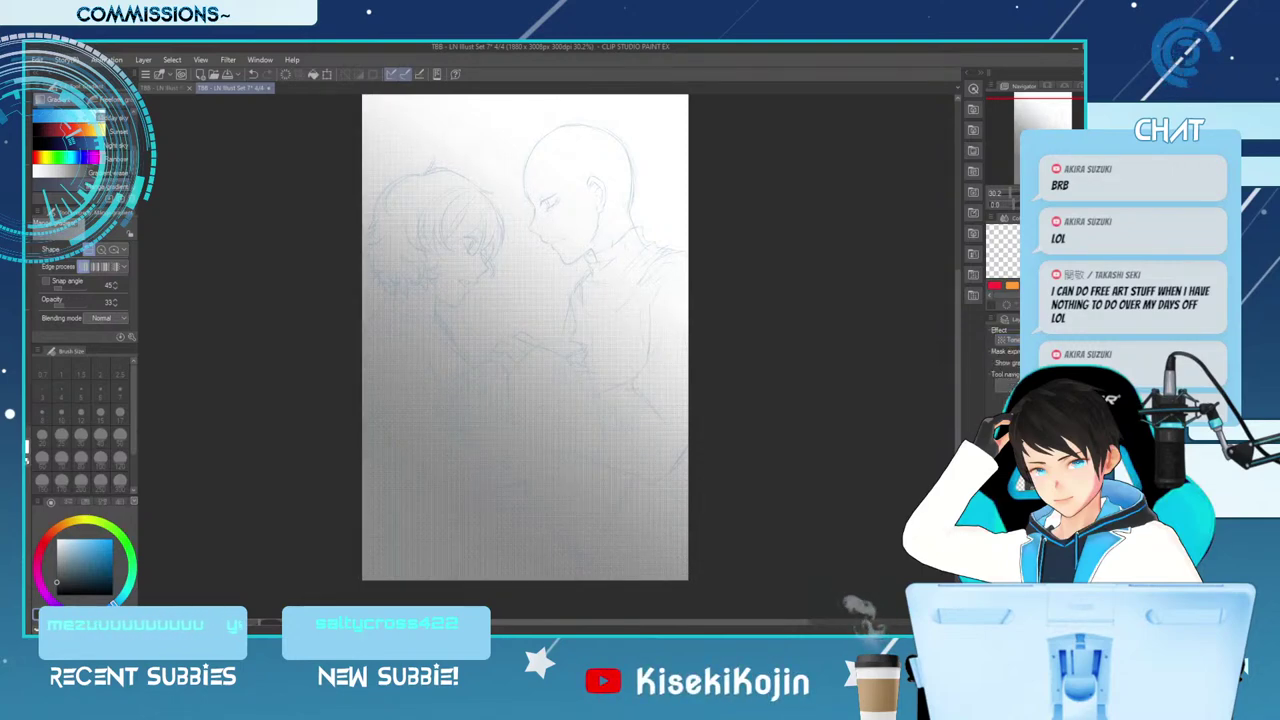
key("ctrl+z")
key("ctrl+z")
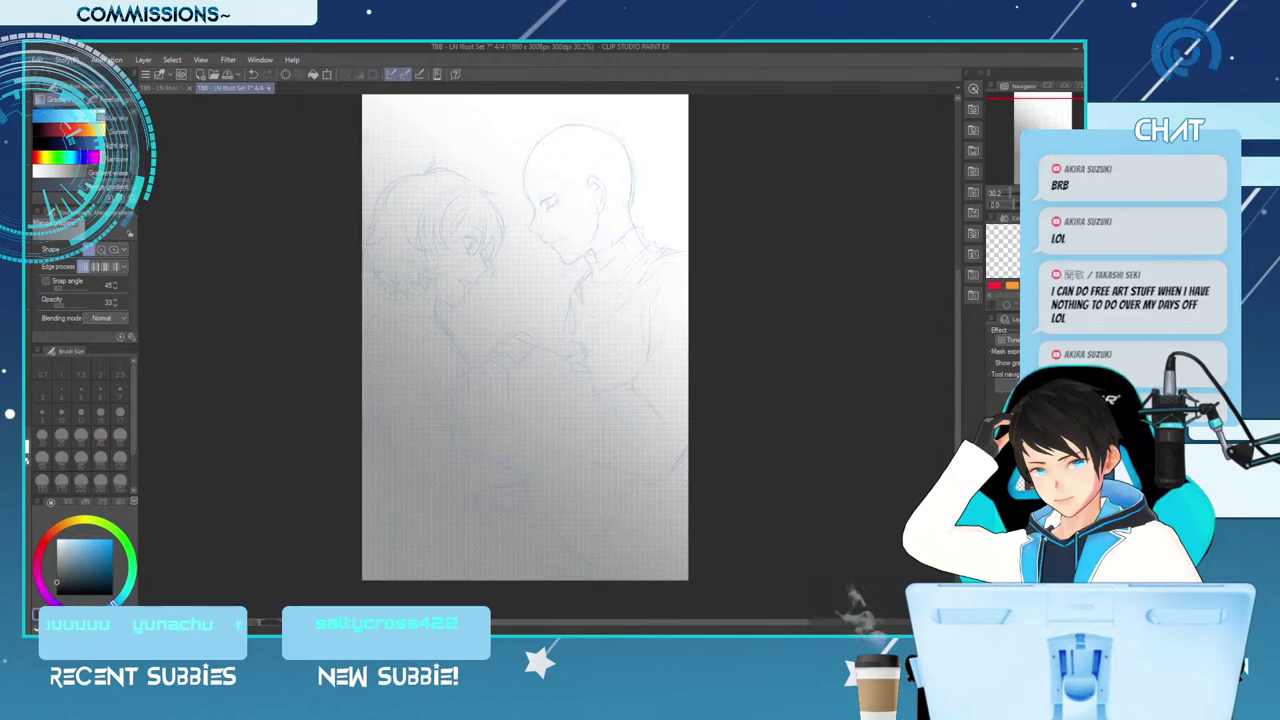
key("ctrl+z")
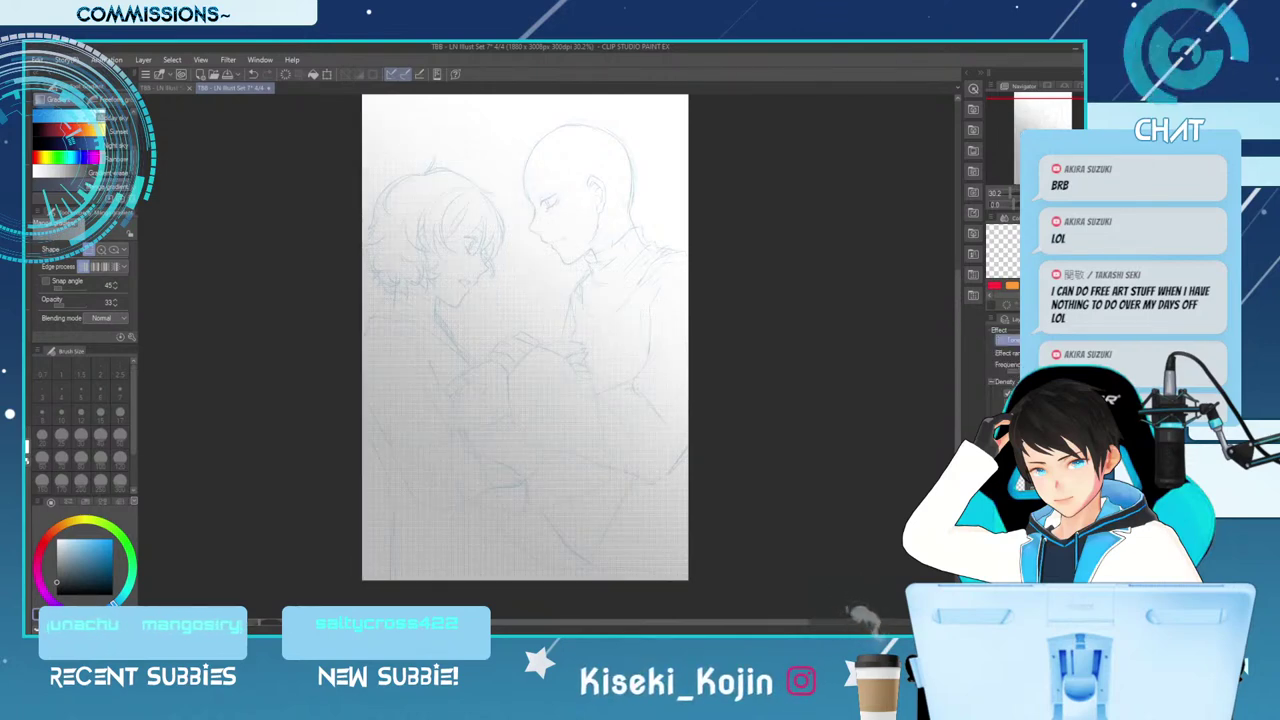
left_click_drag(532, 132, 326, 406)
left_click_drag(532, 133, 529, 106)
left_click_drag(326, 406, 326, 406)
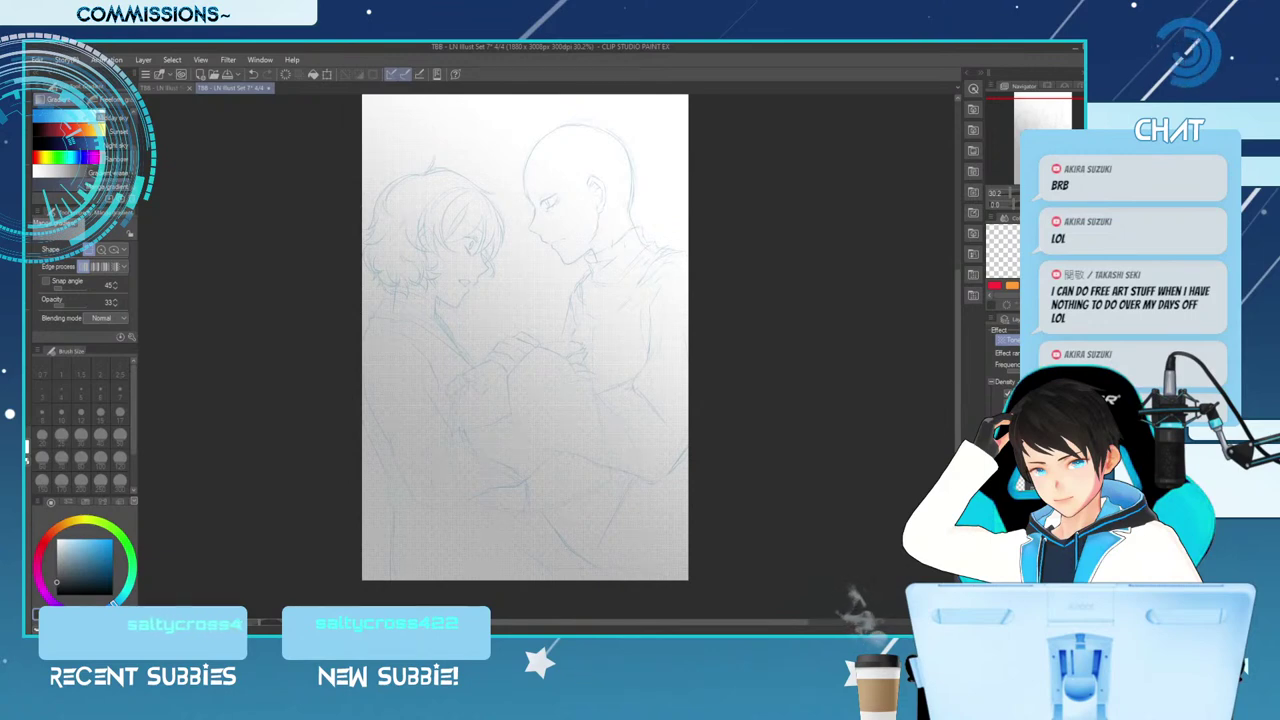
scroll(516, 388, "up", 1)
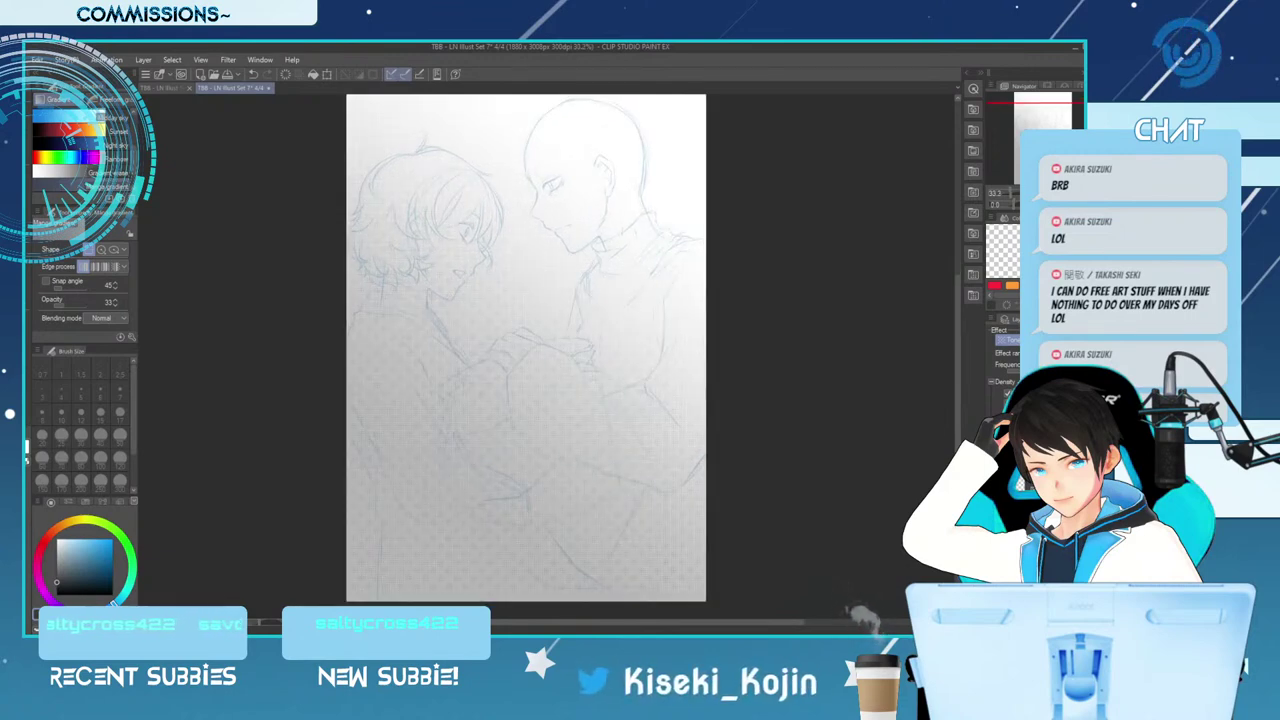
Add a new layer for the clean line art over the toned sketch
key("ctrl+shift+n")
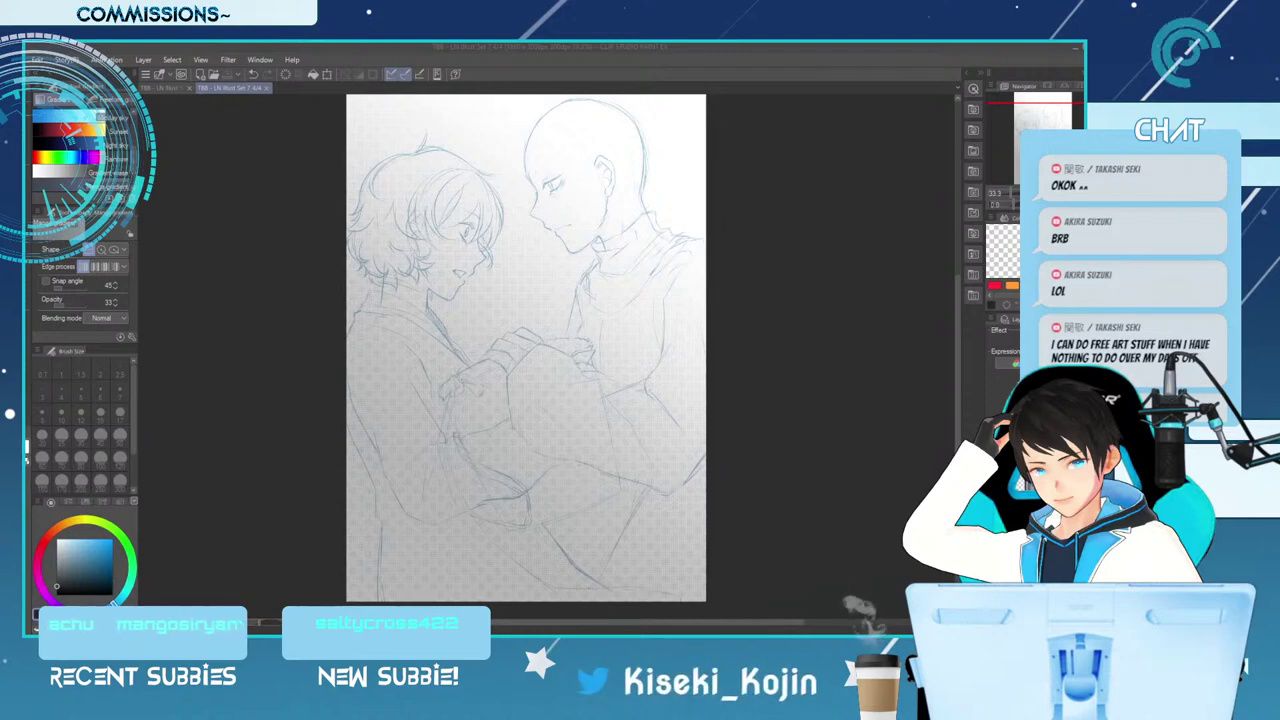
key("ctrl+plus")
mouse_move(957, 374)
left_mouse_down()
mouse_move(957, 325)
mouse_move(957, 358)
left_mouse_up()
scroll(516, 356, "down", 2)
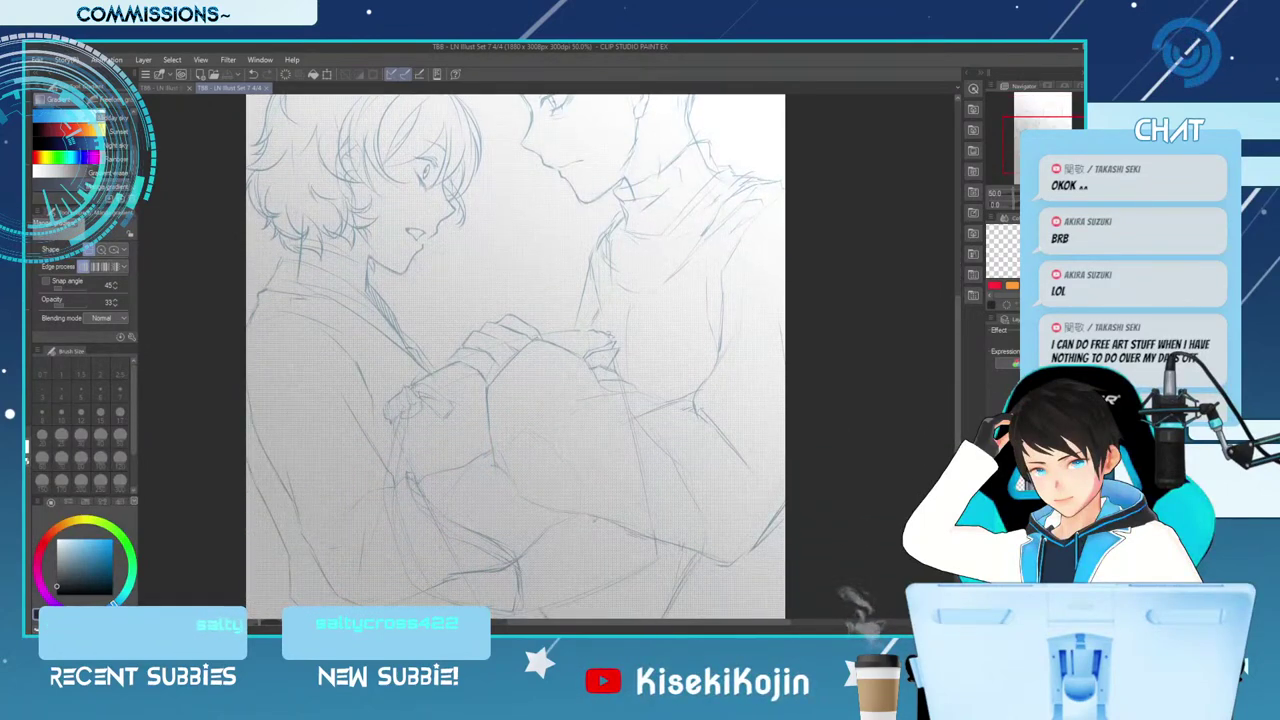
left_click_drag(648, 622, 600, 622)
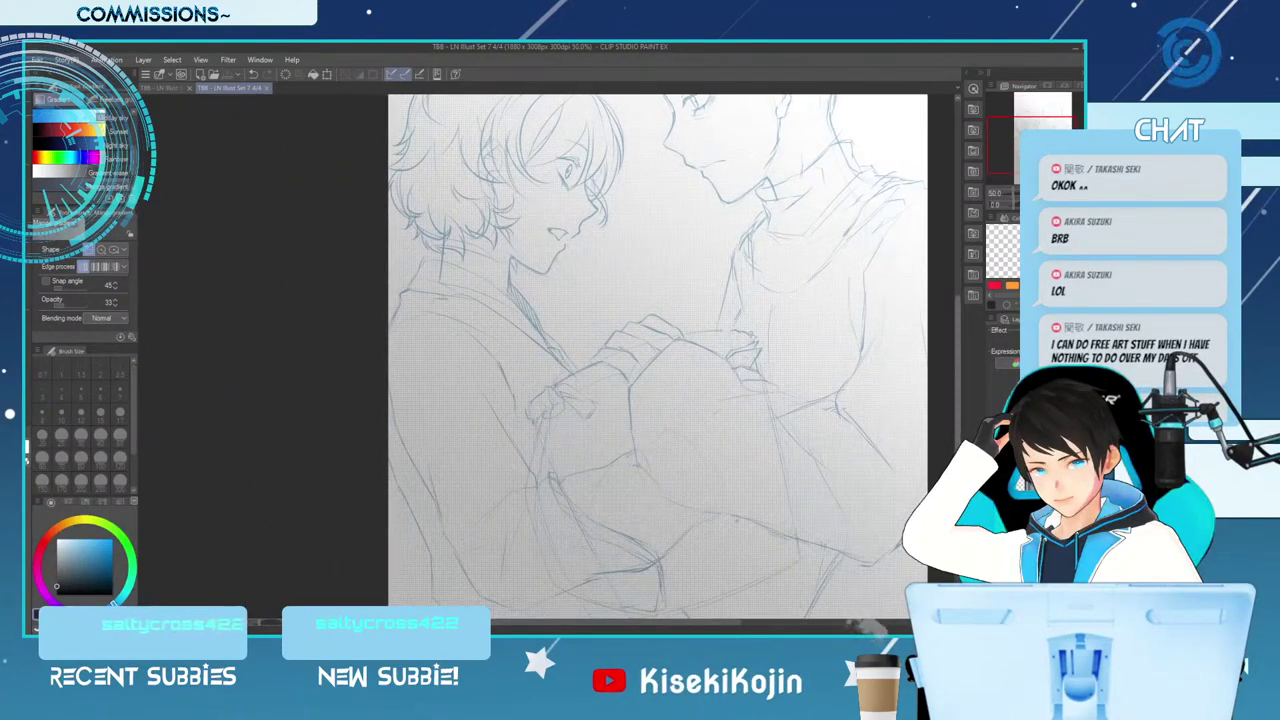
left_click_drag(957, 372, 957, 352)
scroll(658, 356, "up", 2)
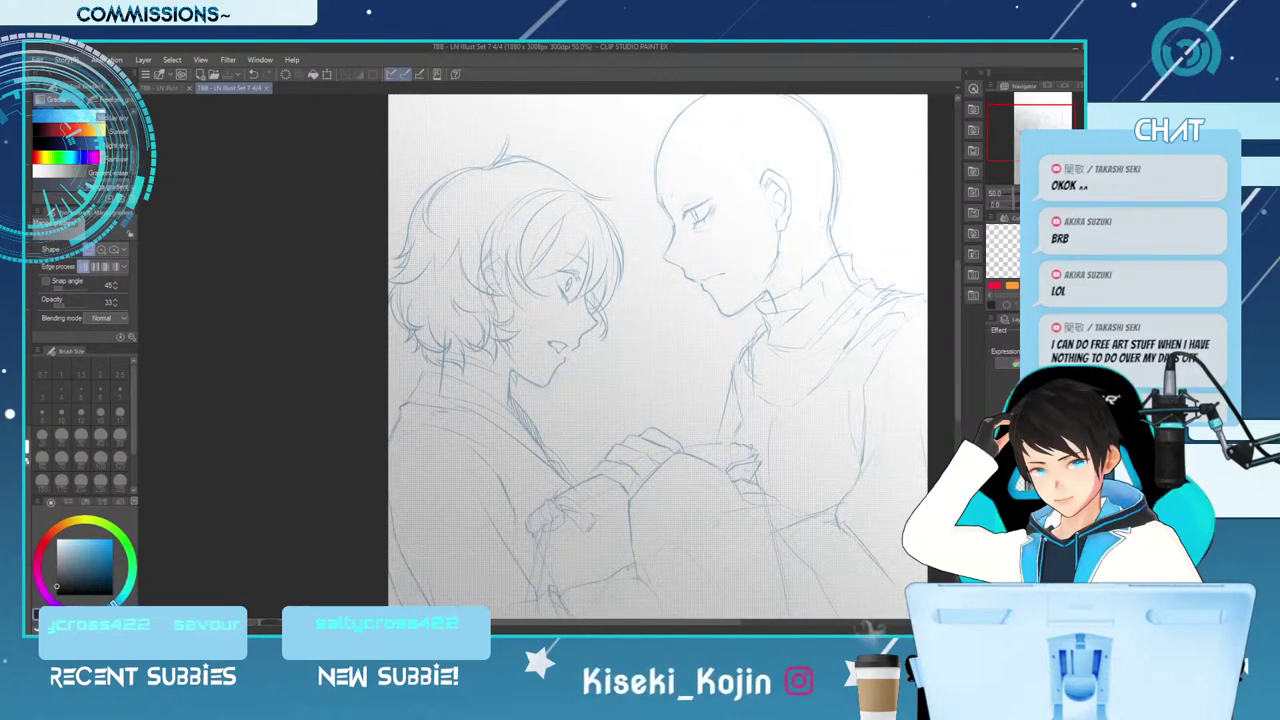
left_click_drag(616, 622, 623, 622)
Choose the custom pen that does not cross reference-layer lines and set its brush size to 8
key("p")
key("[")
key("[")
key("[")
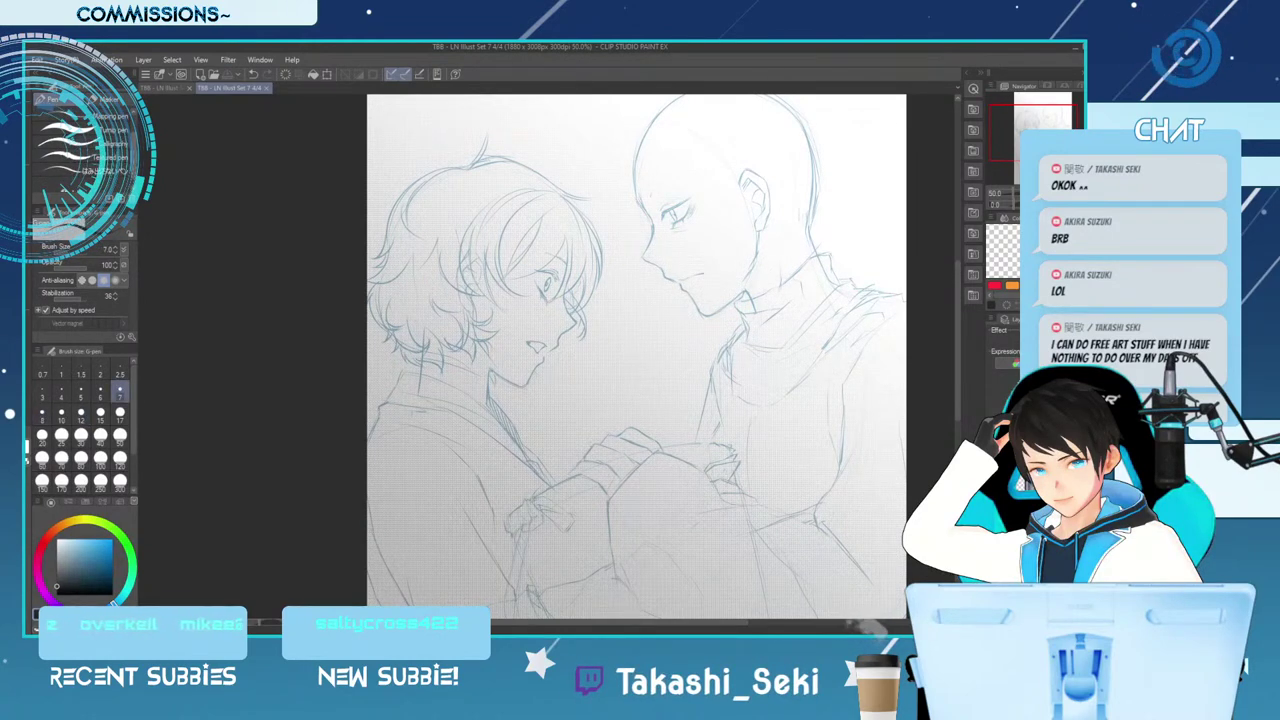
left_click(82, 170)
key("bracketright")
key("bracketright")
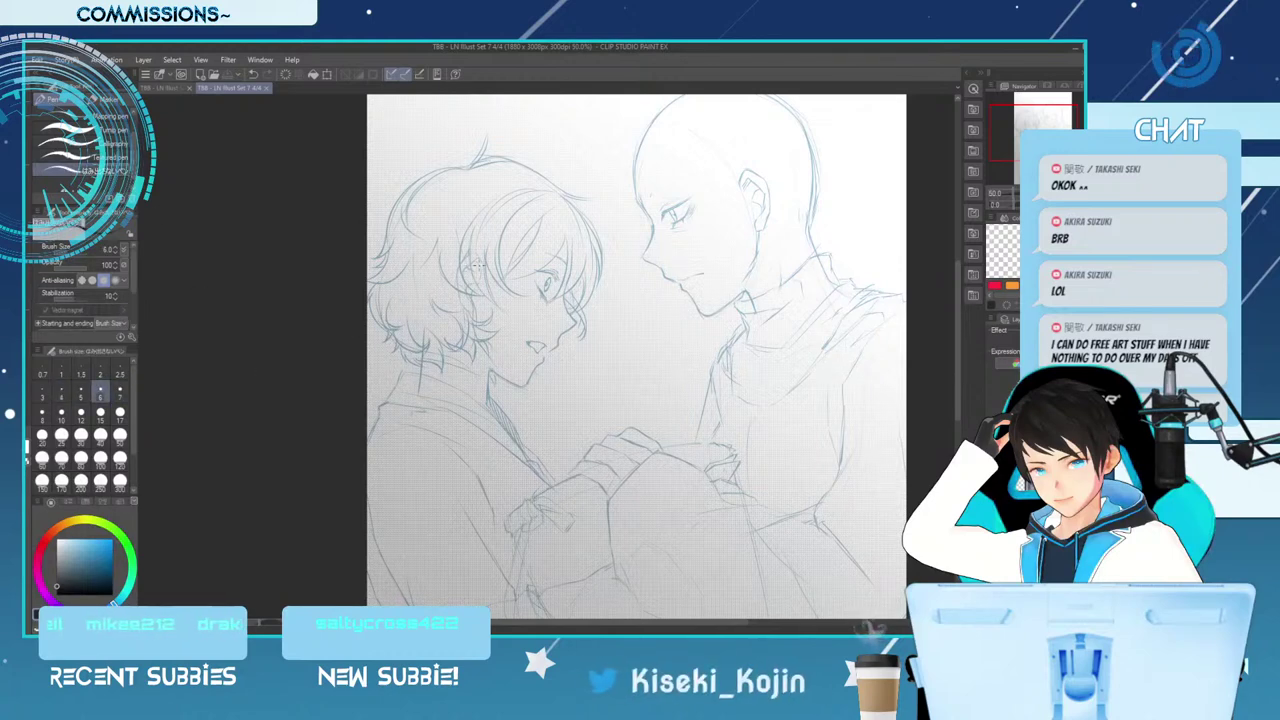
left_click_drag(133, 270, 133, 301)
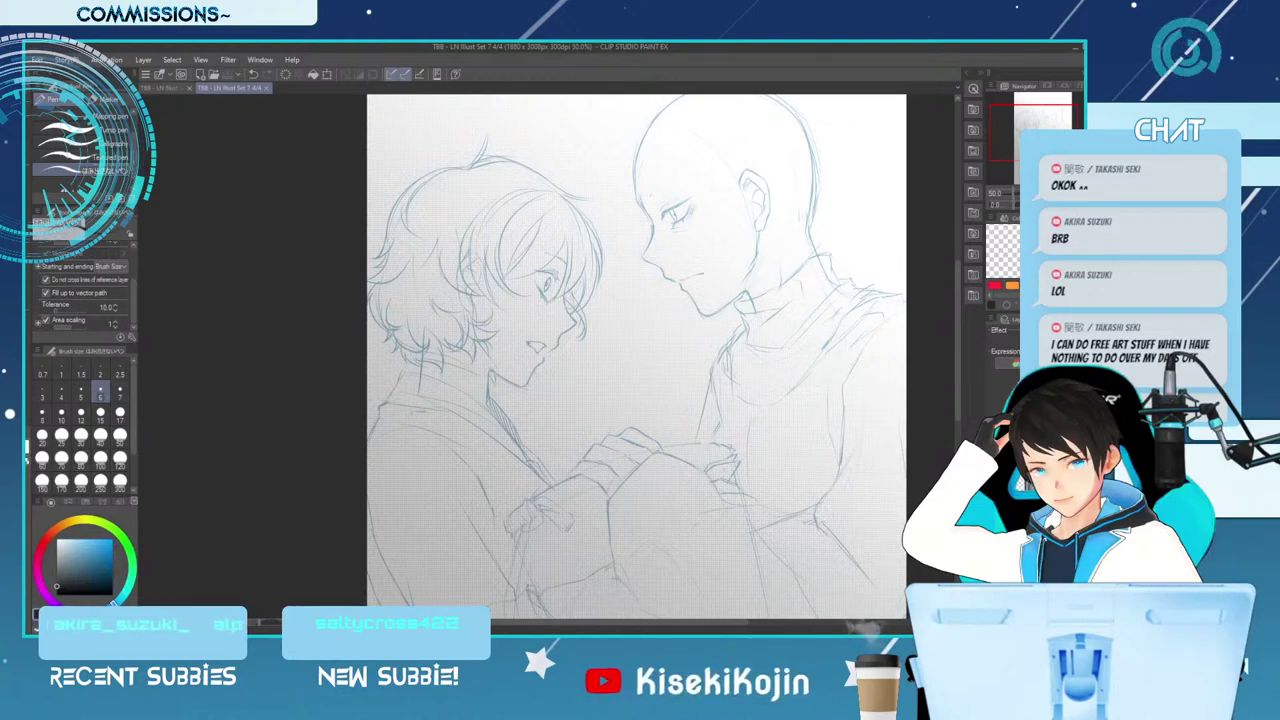
key("bracketright")
key("bracketright")
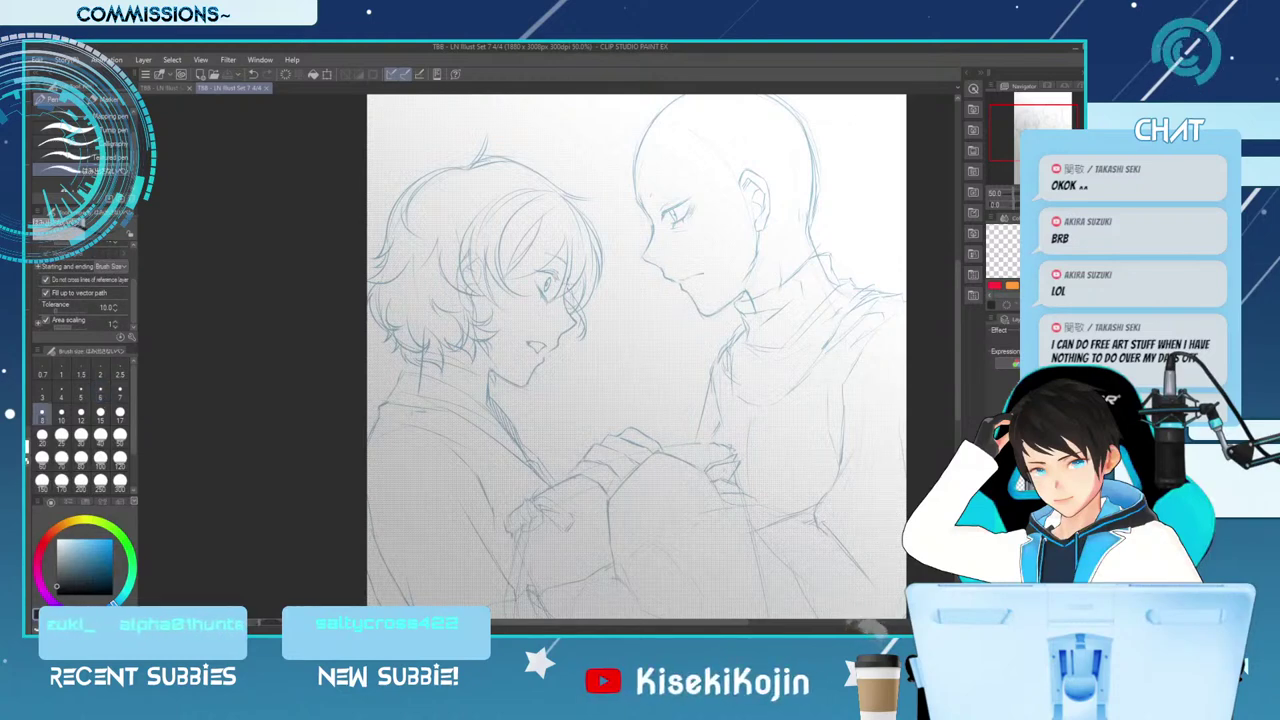
Reduce the pen size to 6 and try an upper lash stroke on the curly-haired figure's eye
key("minus")
key("minus")
key("ctrl+plus")
key("ctrl+plus")
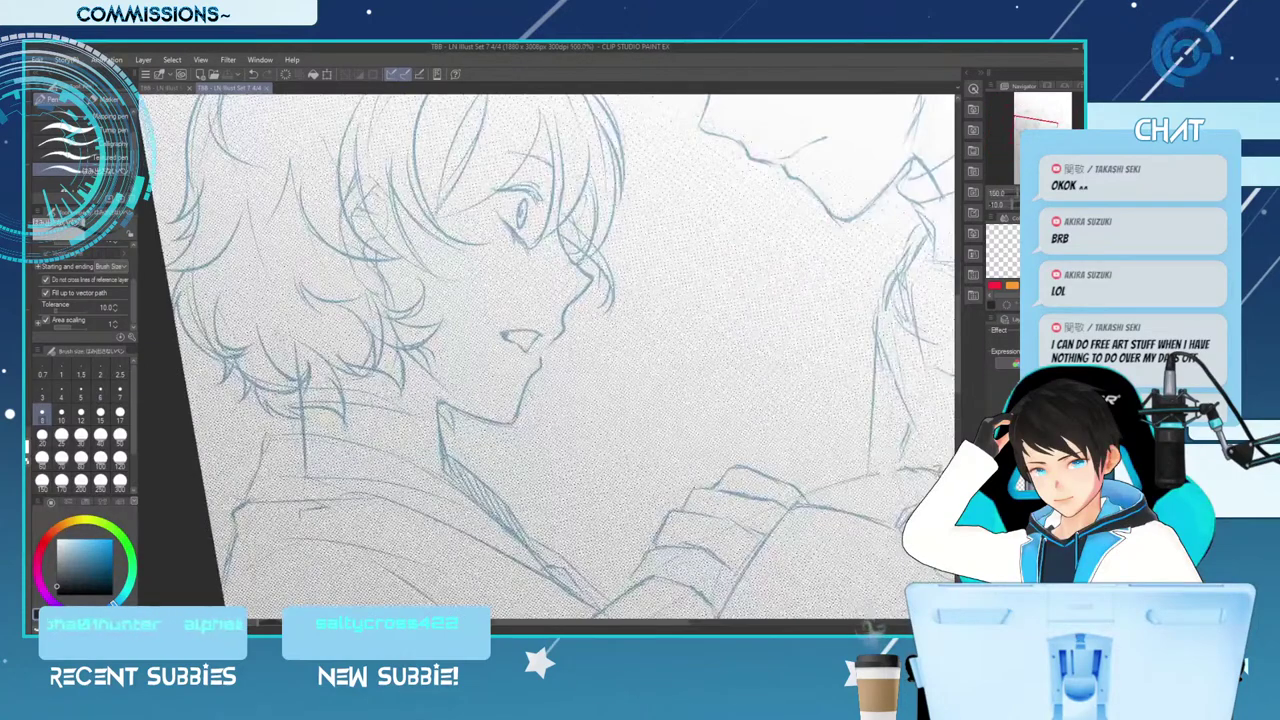
key("ctrl+minus")
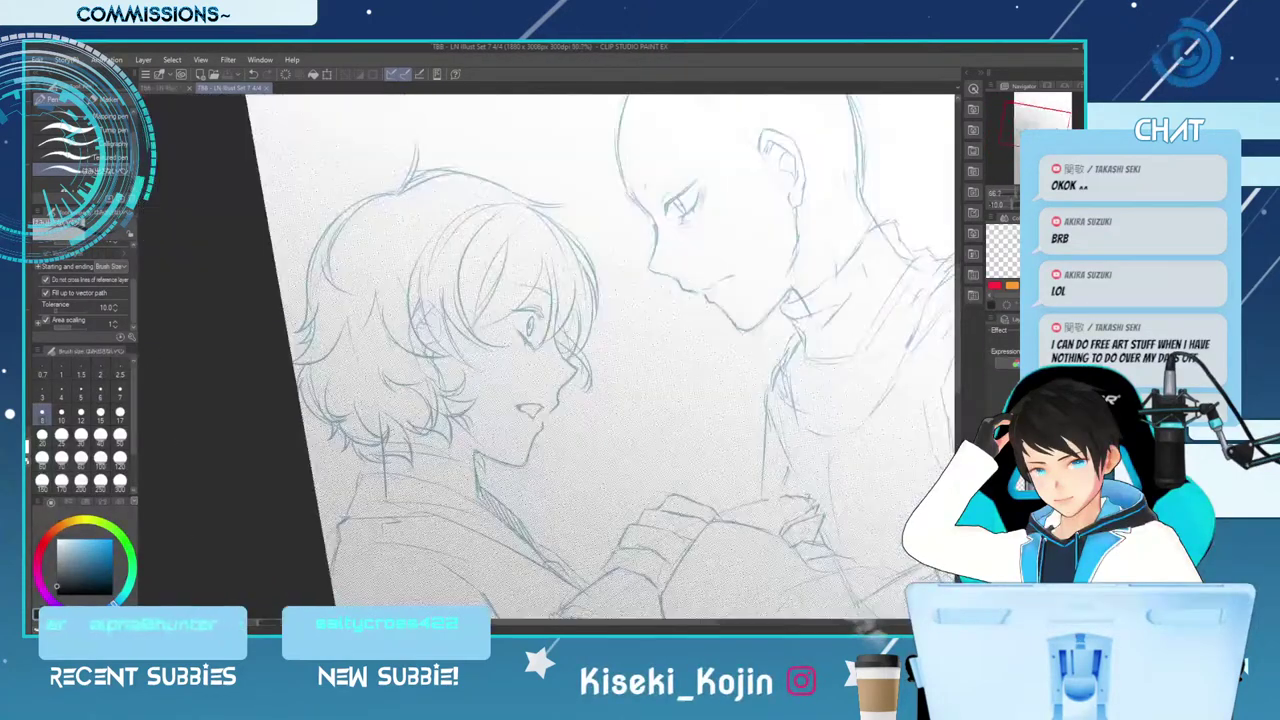
key("ctrl+plus")
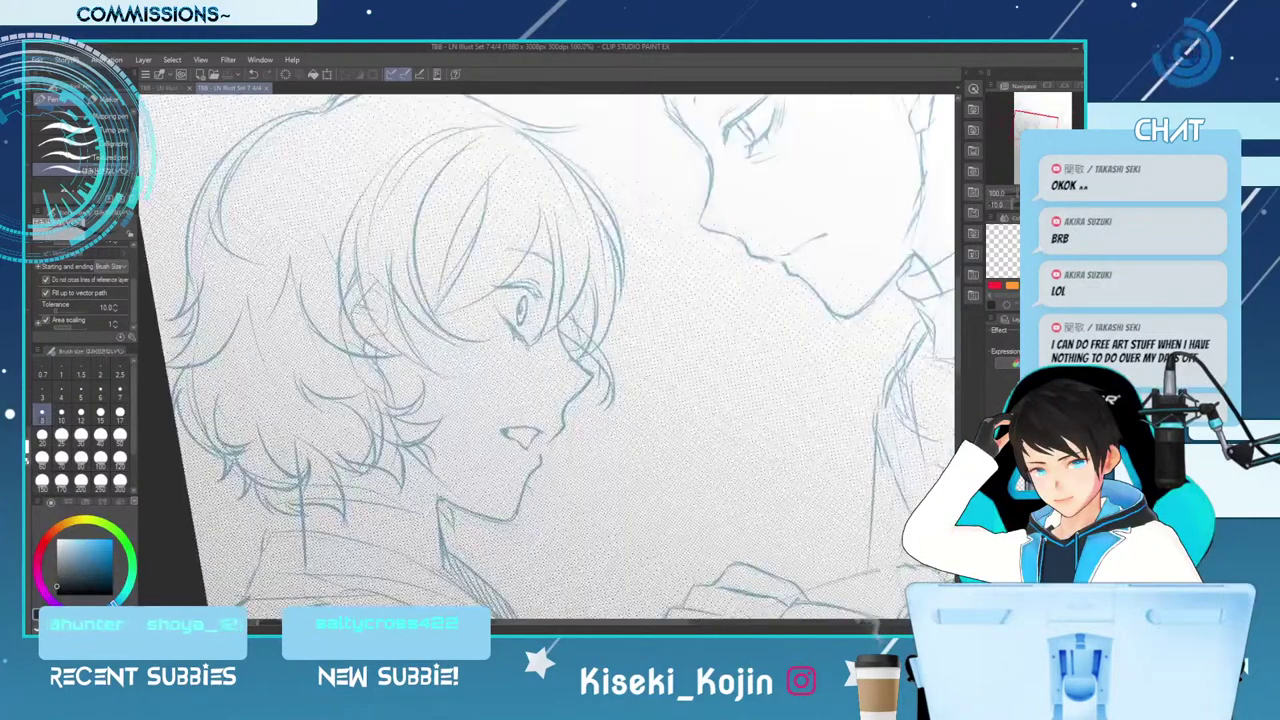
key("bracketleft")
key("bracketleft")
left_click_drag(490, 292, 508, 286)
key("ctrl+z")
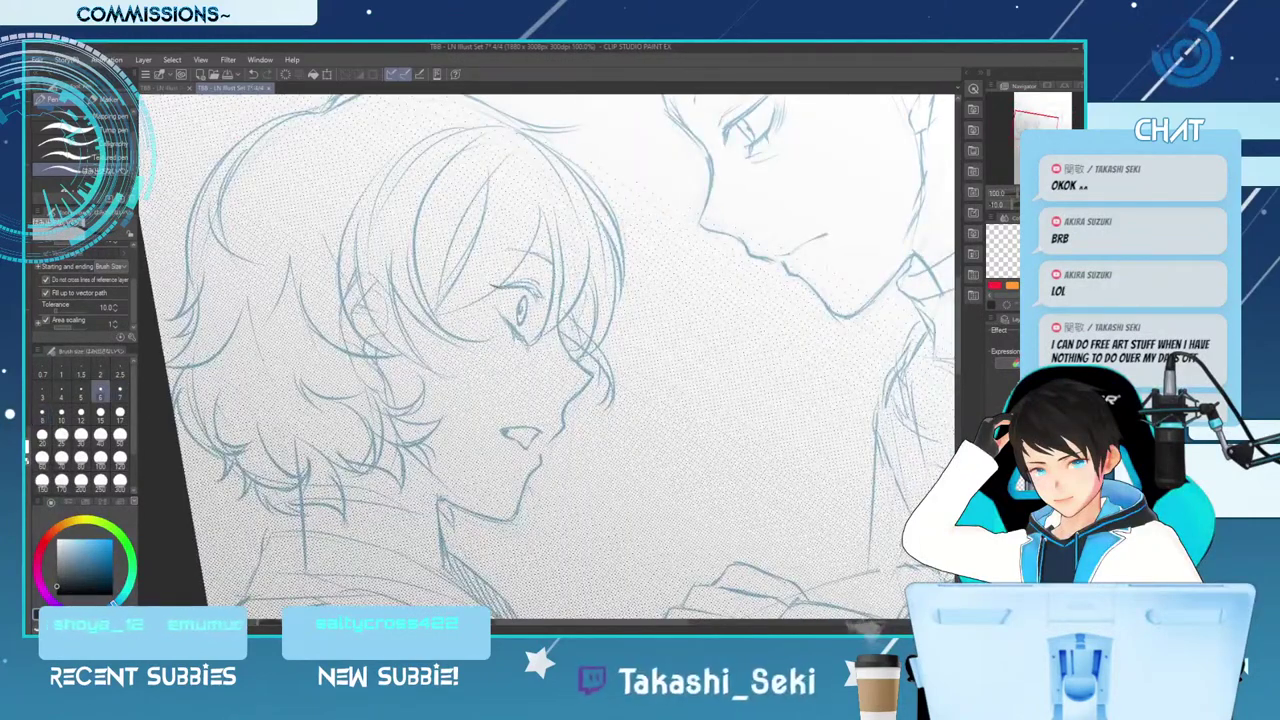
Lighten the tone layer behind the sketch and ink the start of the curly-haired figure's upper lash line
key("alt+bracketleft")
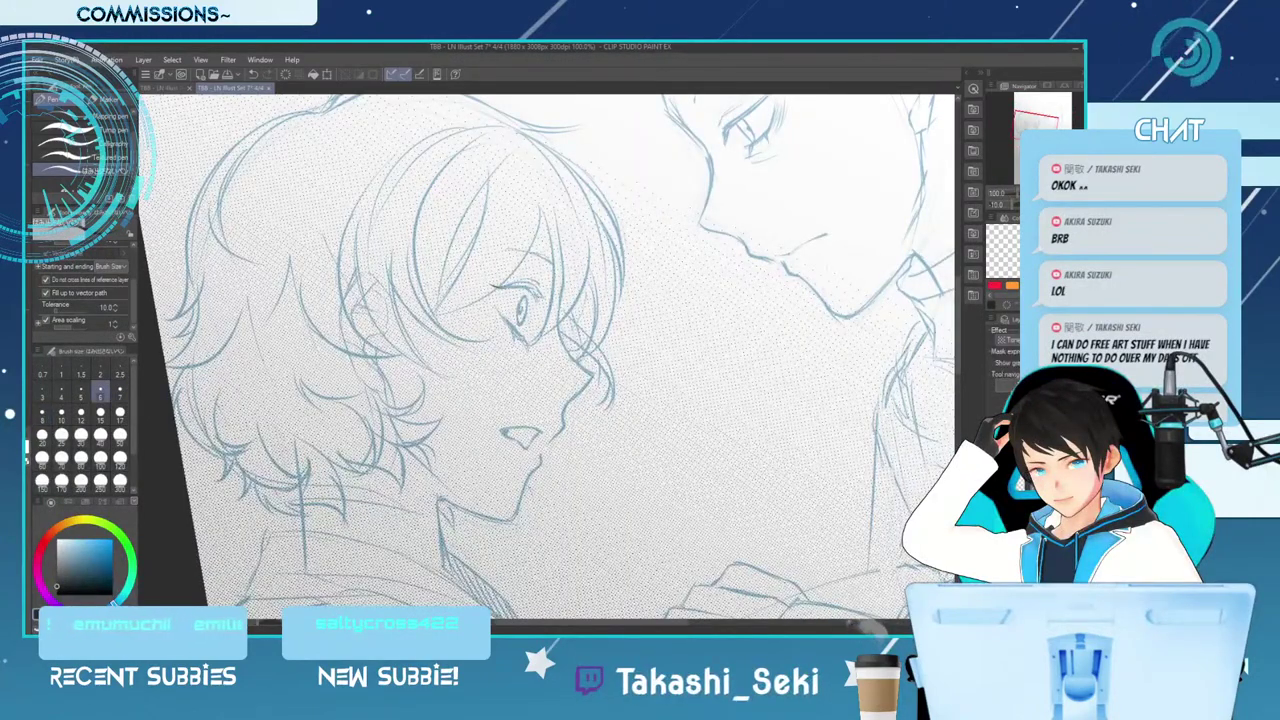
key("alt+bracketleft")
key("alt+bracketleft")
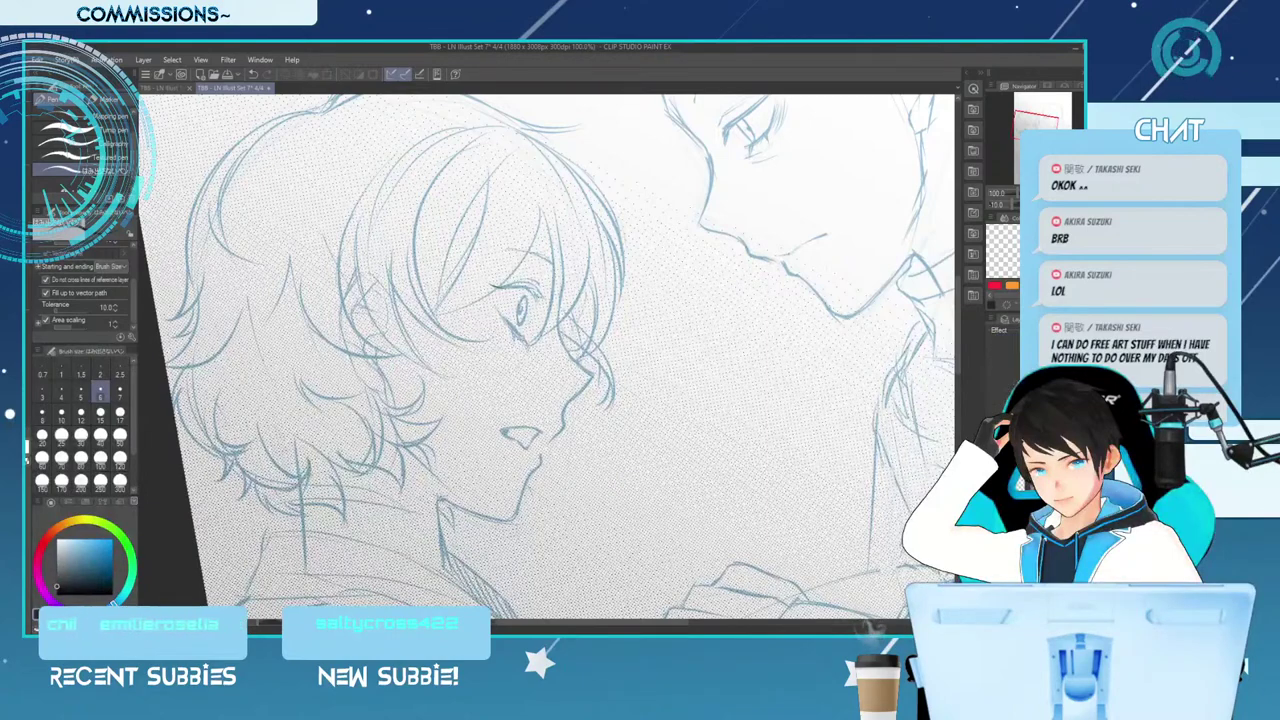
key("alt+bracketleft")
key("alt+bracketleft")
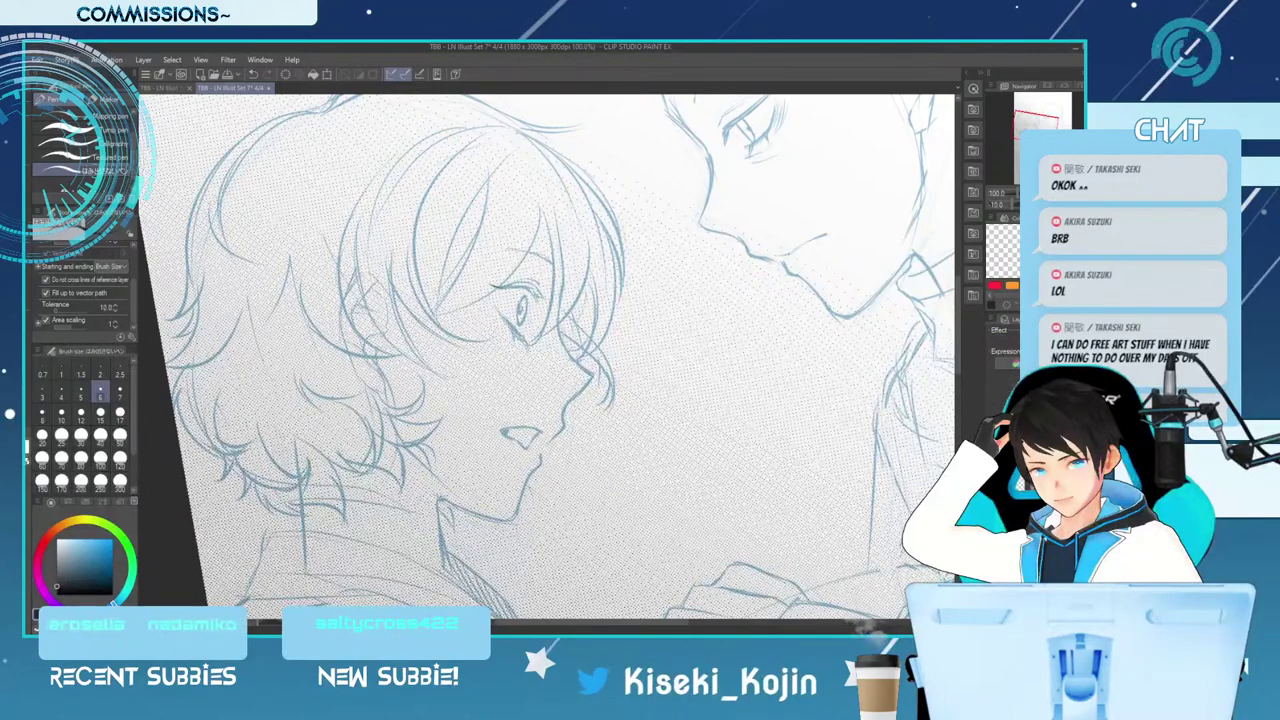
key("alt+bracketleft")
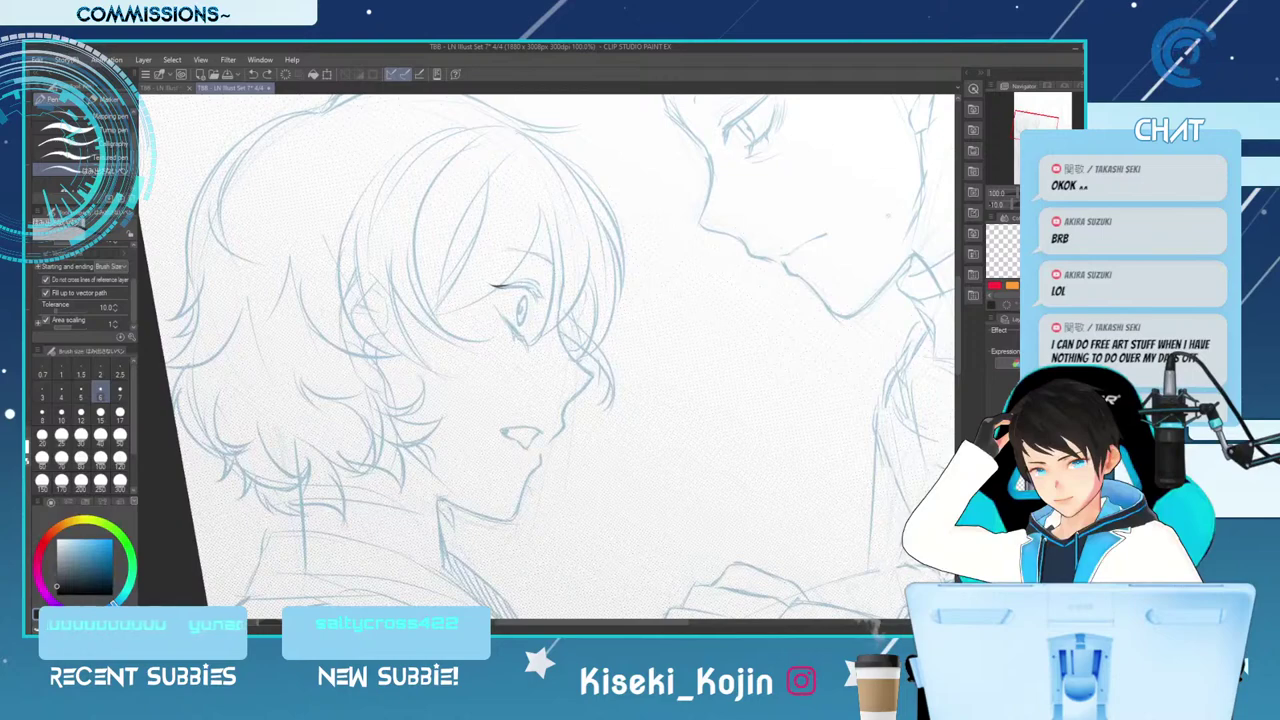
Extend the curly-haired figure's upper lash line over the eye and add small lashes at its front end
key("minus")
key("minus")
key("minus")
key("minus")
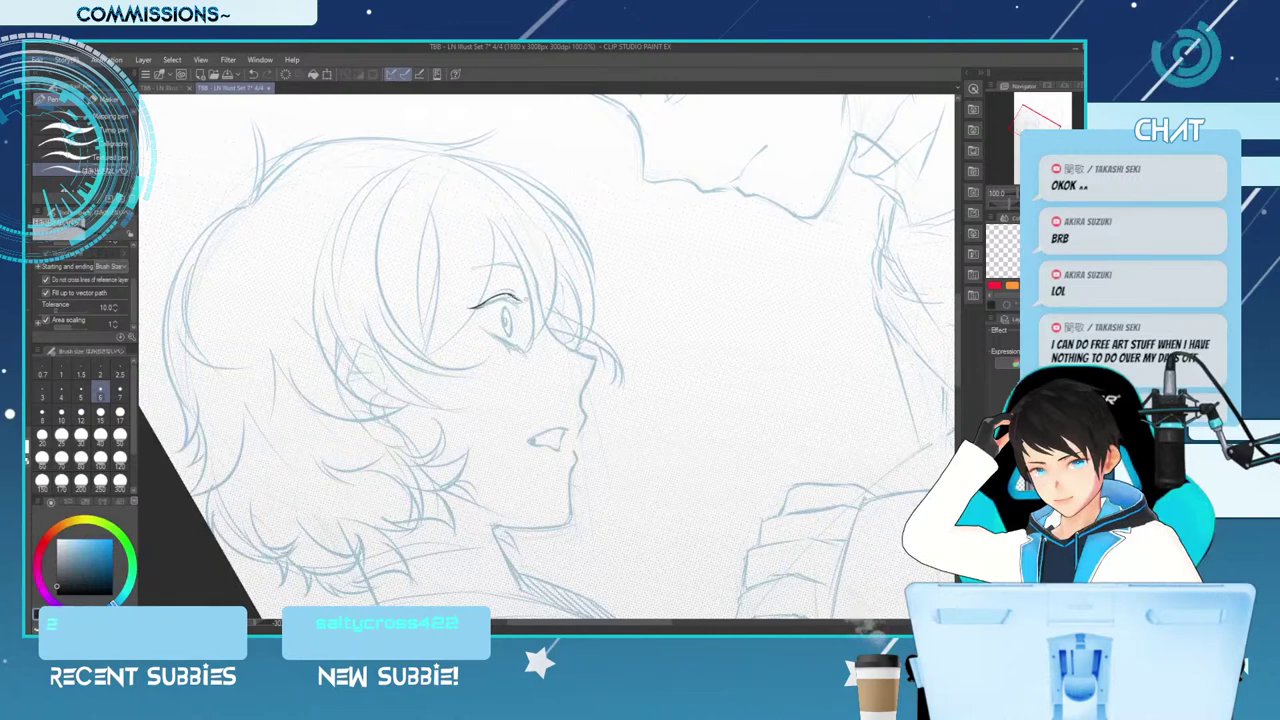
left_click_drag(516, 298, 523, 302)
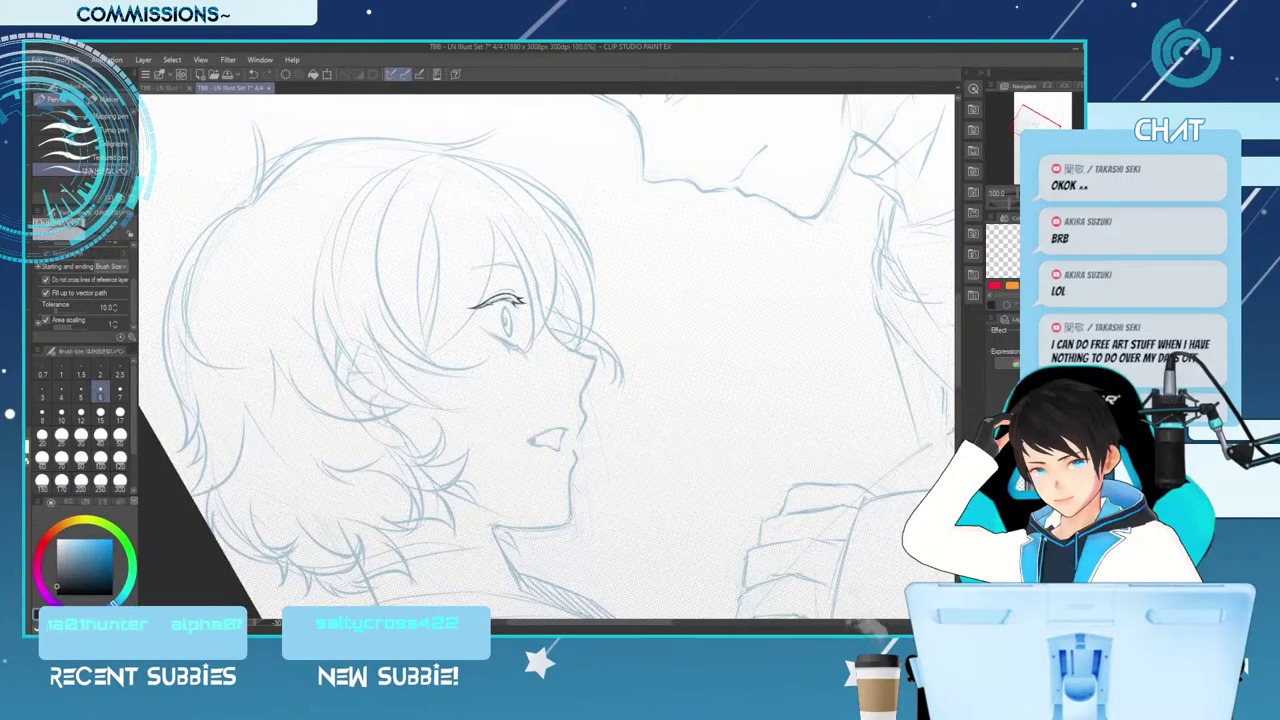
Mirror the canvas view, reduce the pen size to 5, refine the eyelid crease above the curly-haired figure's eye, and save the illustration
key("h")
key("minus")
key("minus")
key("minus")
key("minus")
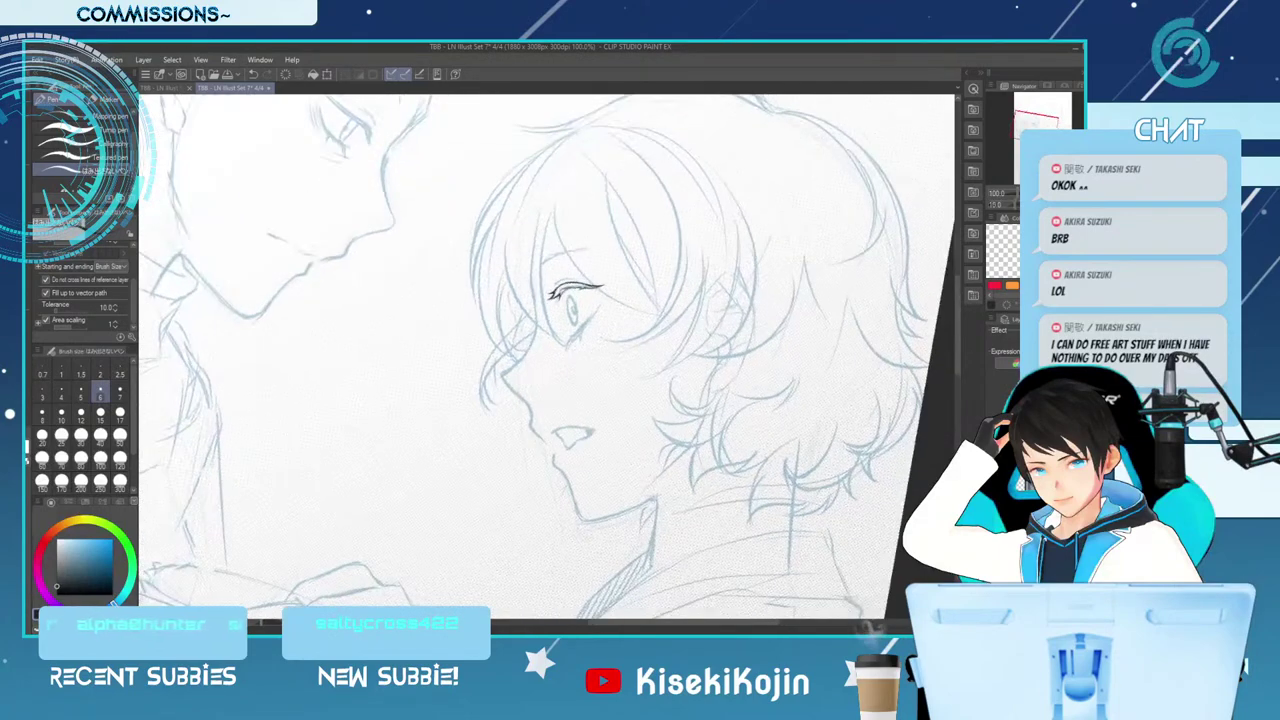
key("bracketleft")
key("bracketleft")
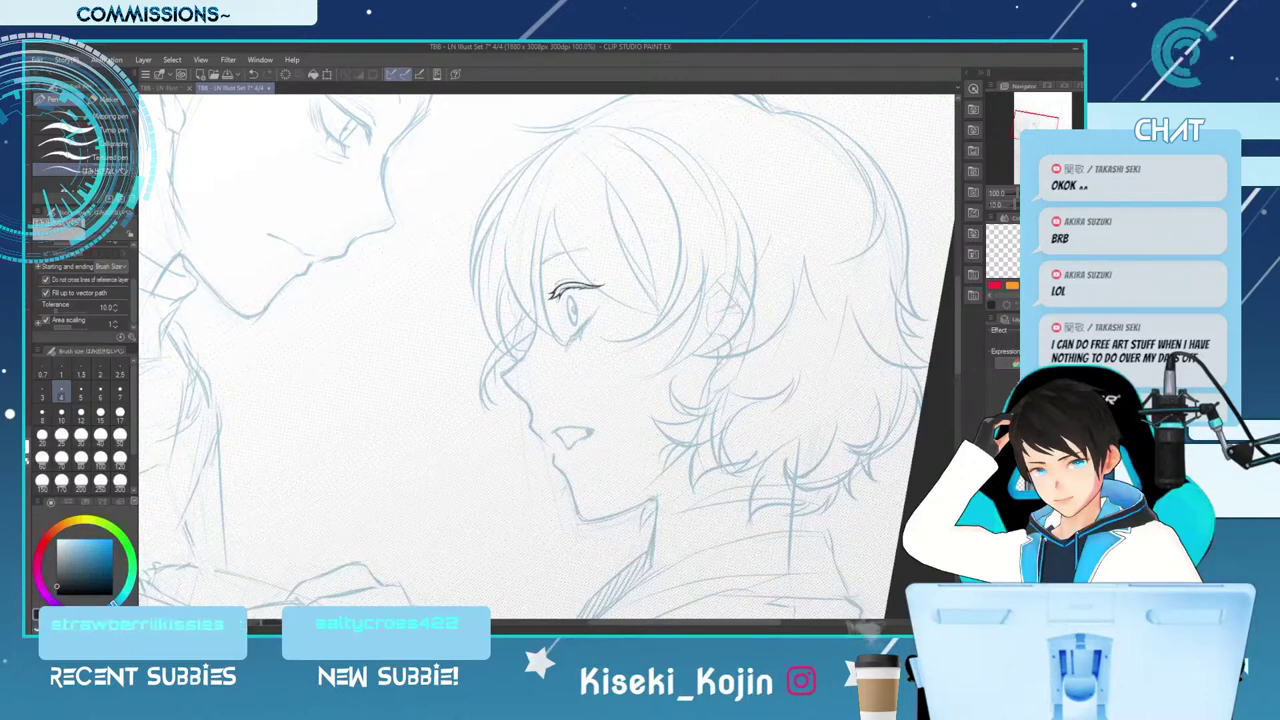
key("]")
left_click_drag(566, 281, 553, 288)
key("ctrl+z")
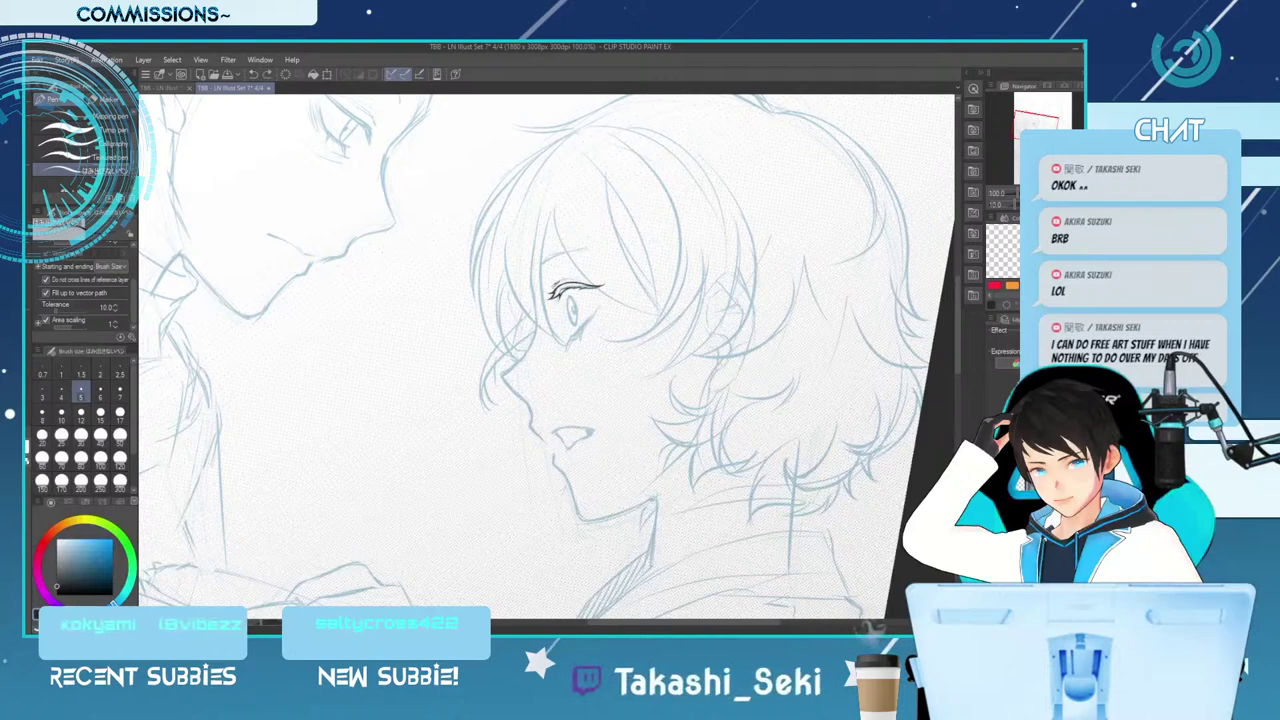
key("ctrl+s")
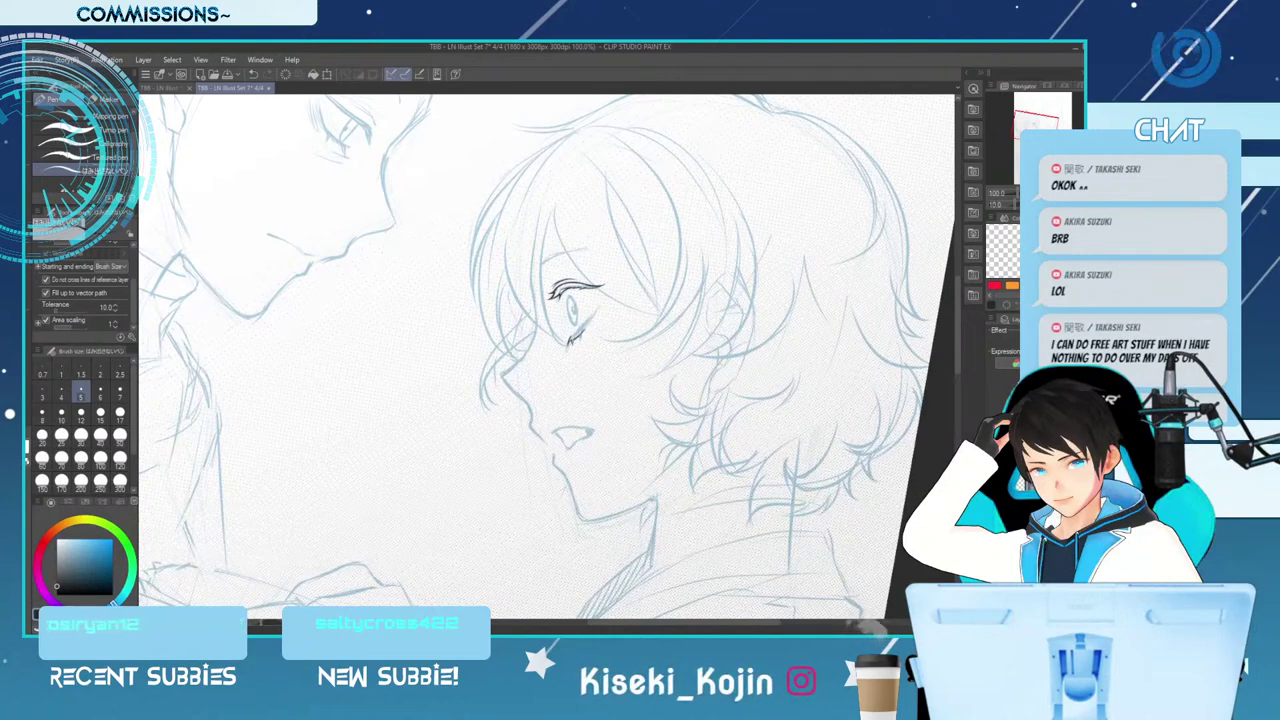
Ink the lower lash line, iris and pupil of the curly-haired figure's eye with the size 5 pen
key("e")
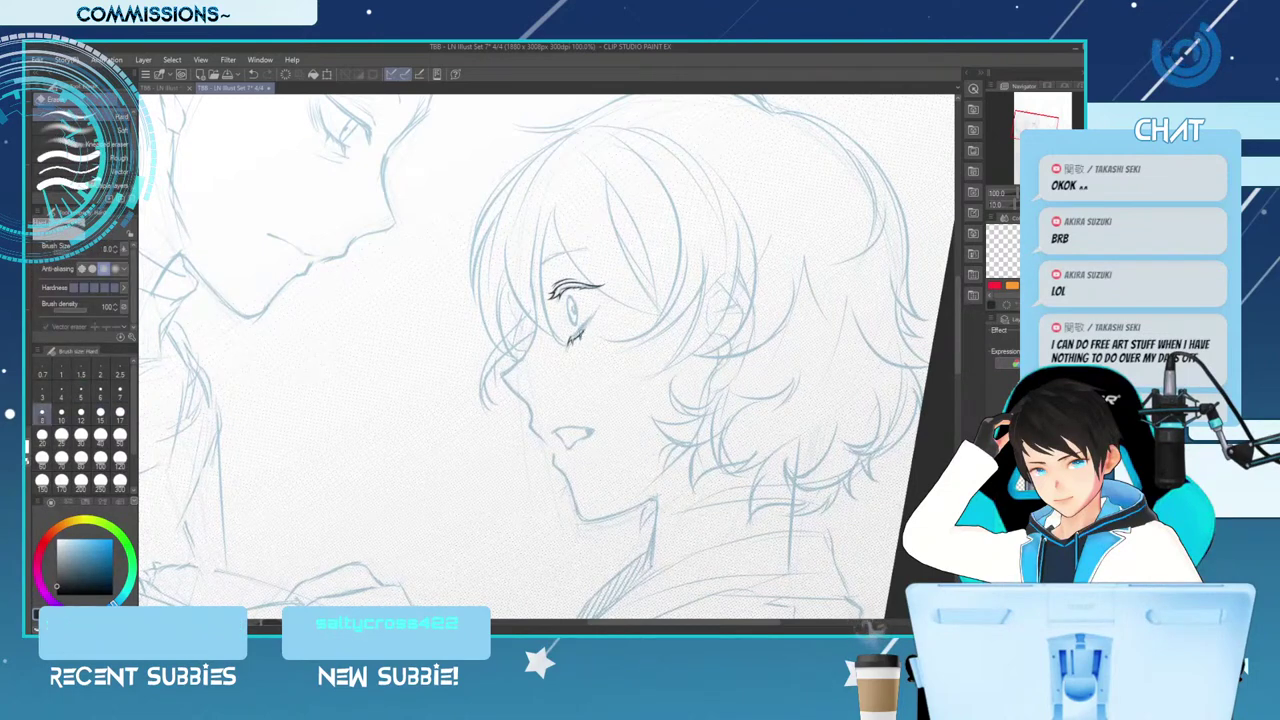
key("p")
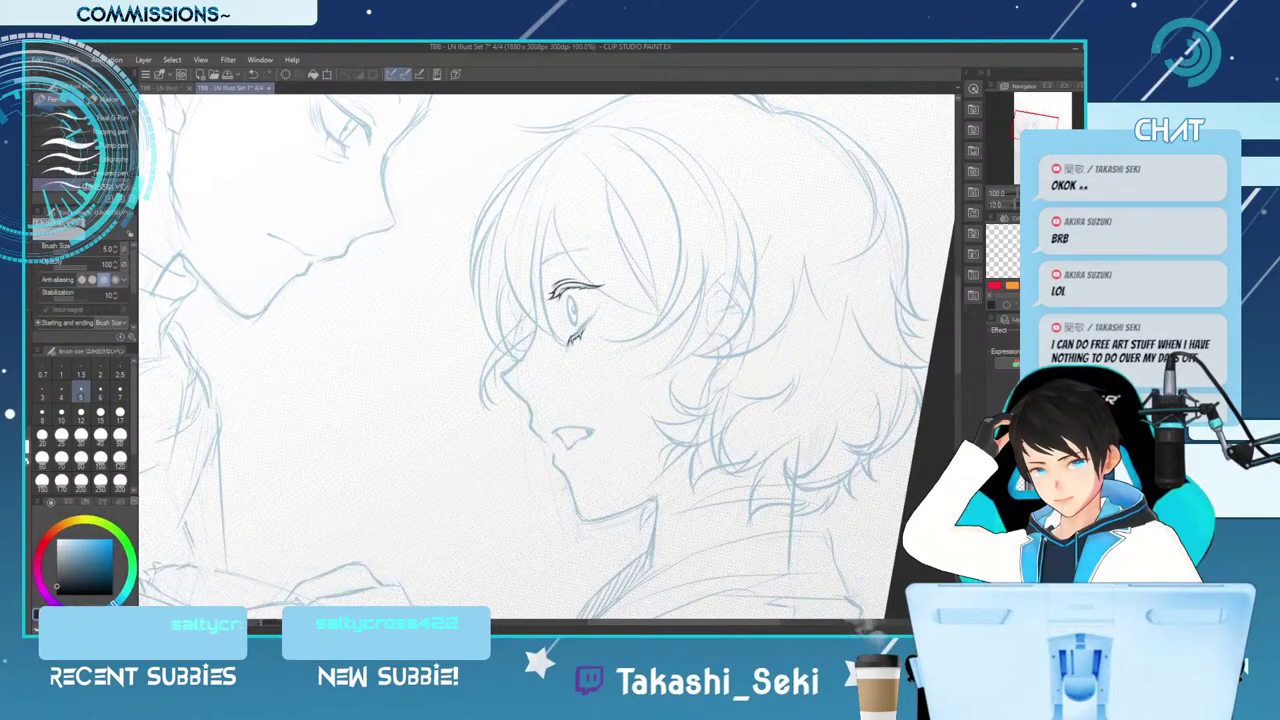
mouse_move(582, 330)
left_mouse_down()
mouse_move(600, 308)
mouse_move(571, 325)
mouse_move(577, 312)
left_mouse_up()
key("ctrl+z")
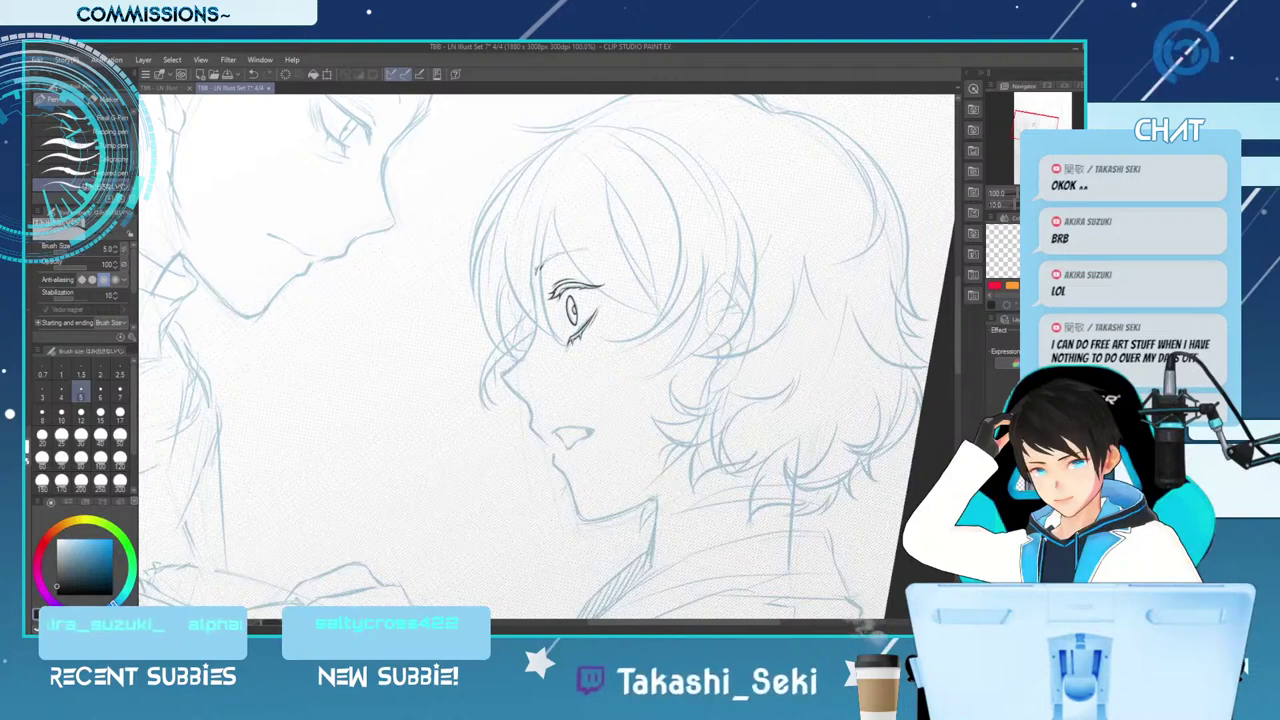
Ink the curly-haired figure's eyebrow as a thin tapered arc above the inked eye
left_click_drag(542, 267, 598, 250)
key("ctrl+z")
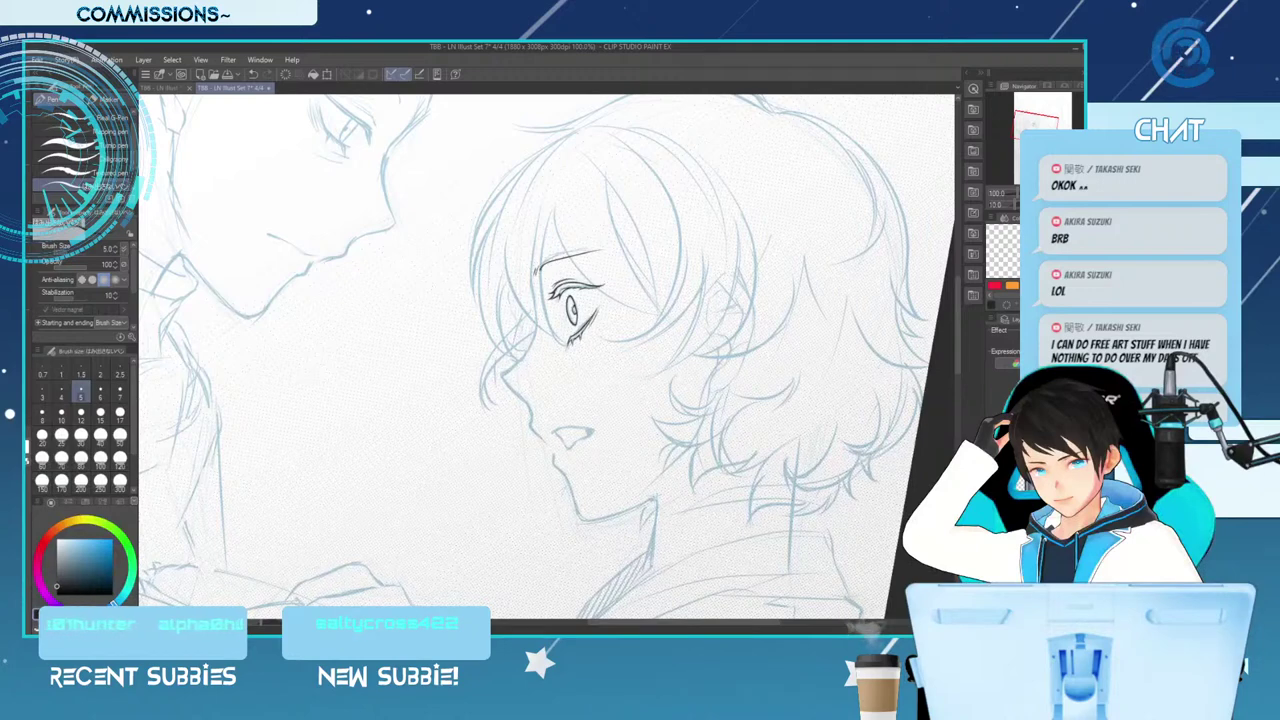
left_click_drag(538, 270, 580, 255)
key("ctrl+z")
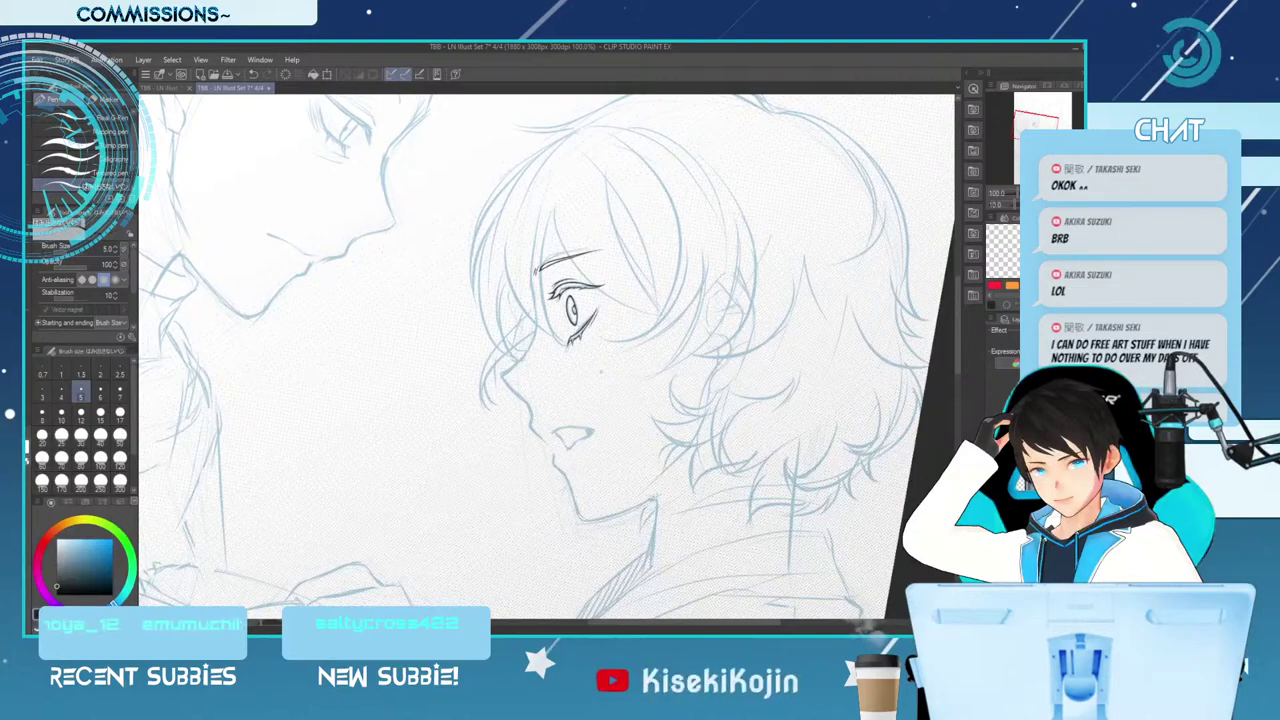
Select the inked eye and eyebrow, scale them up to about 116%, and nudge them into place over the sketch
key("ctrl+minus")
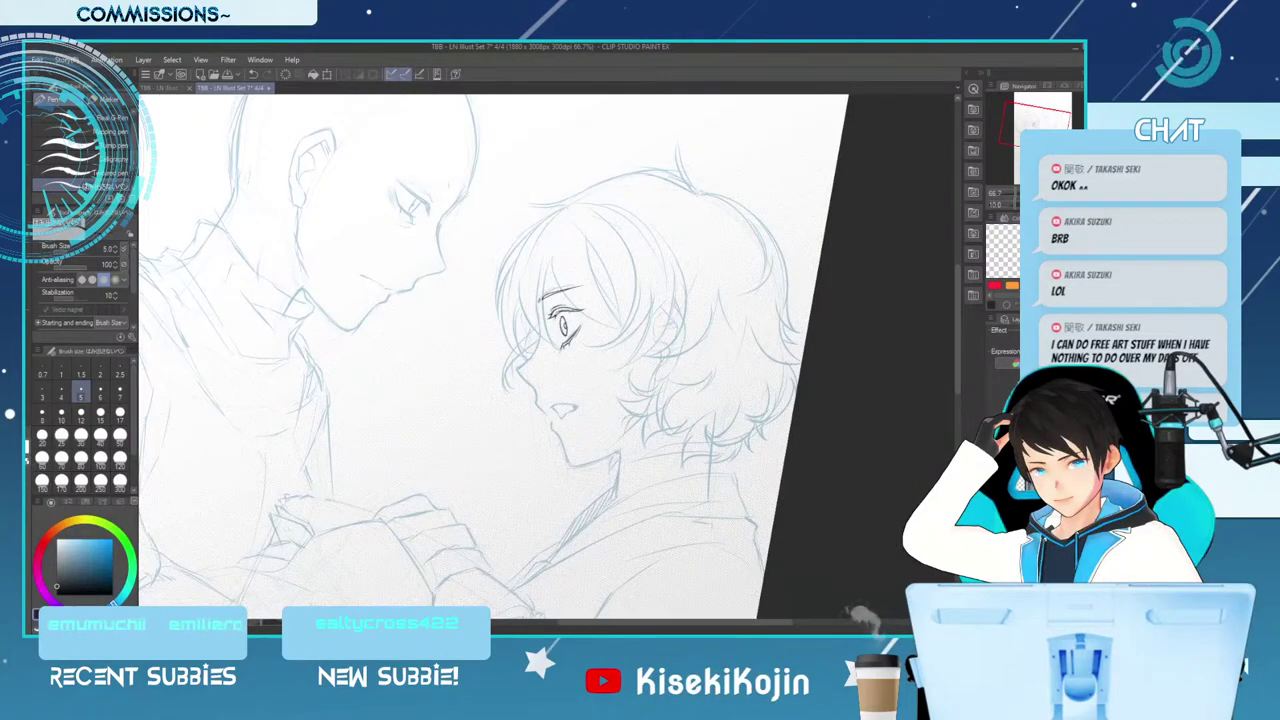
key("asciicircum")
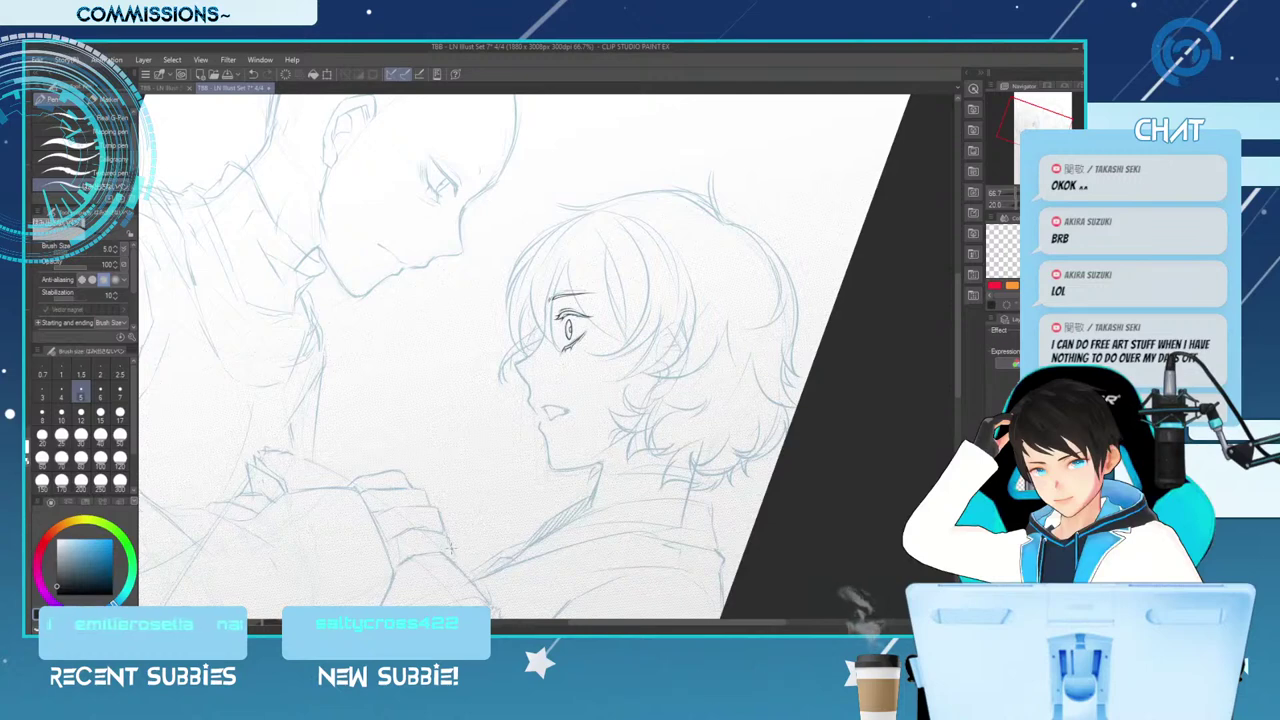
key("m")
left_click_drag(511, 263, 631, 371)
key("ctrl+t")
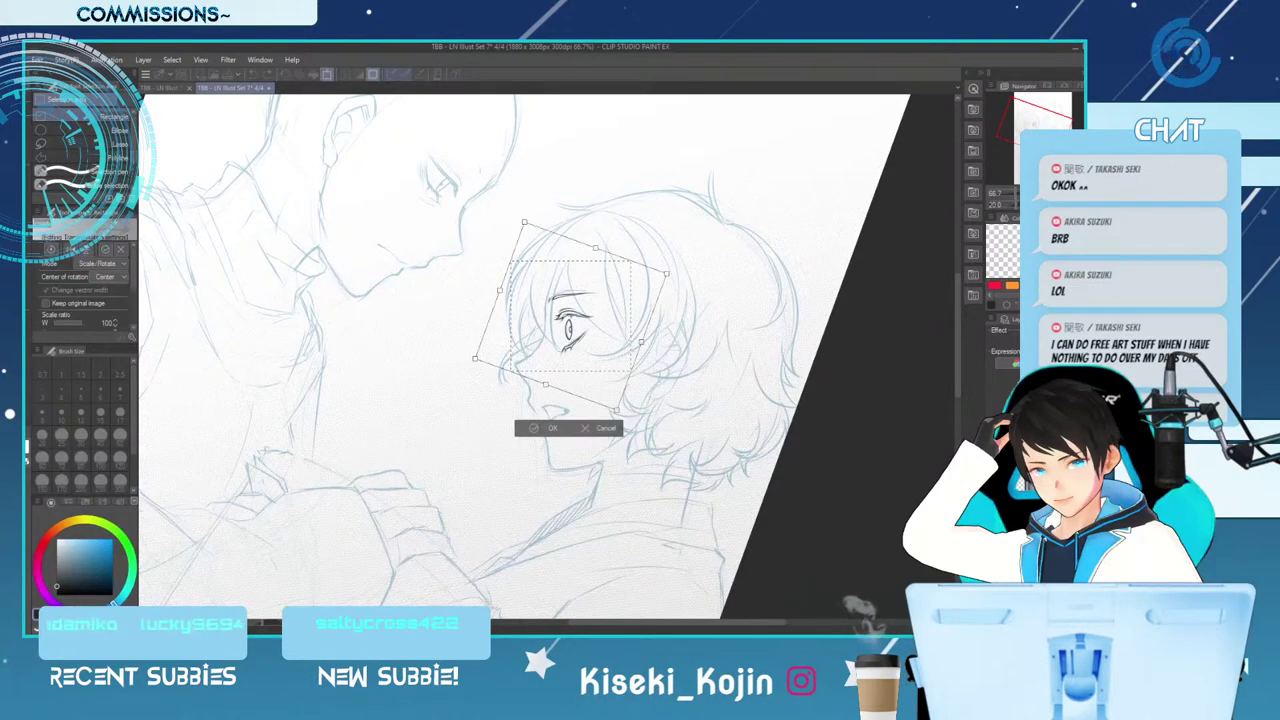
left_click_drag(616, 410, 628, 432)
left_click_drag(576, 330, 574, 318)
left_click_drag(625, 420, 630, 429)
left_click_drag(576, 325, 574, 319)
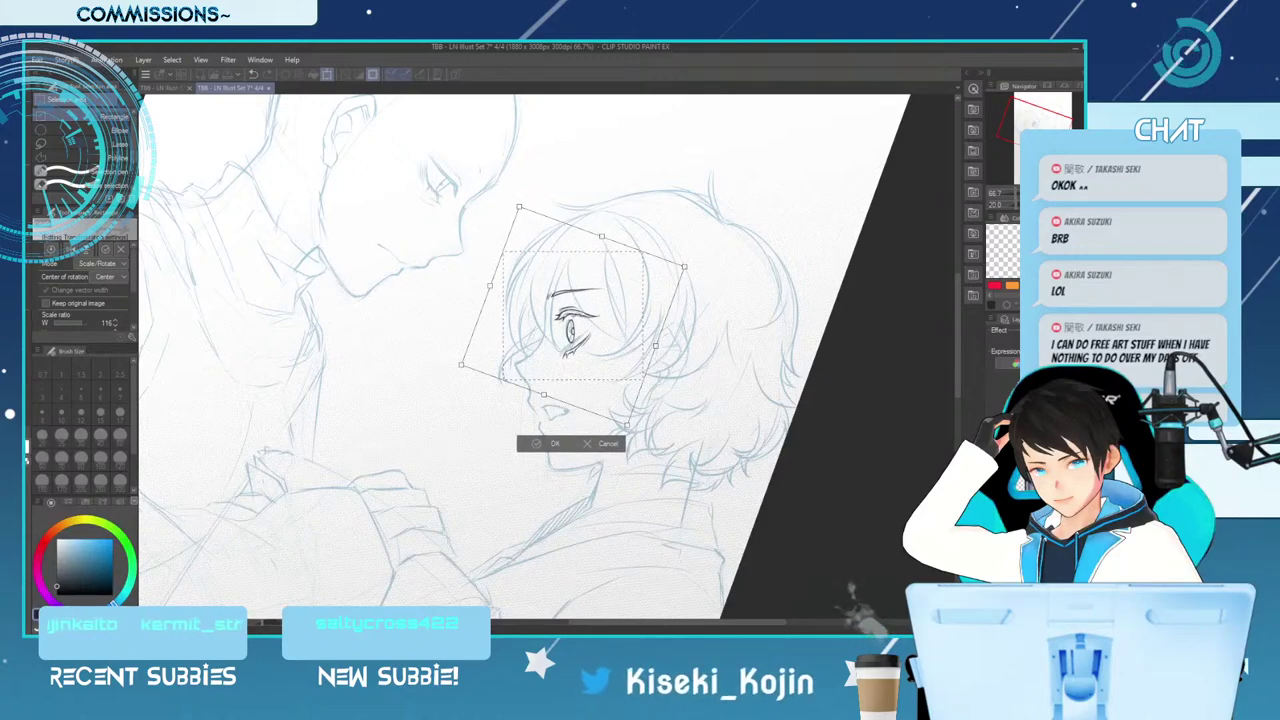
key("Left")
key("Up")
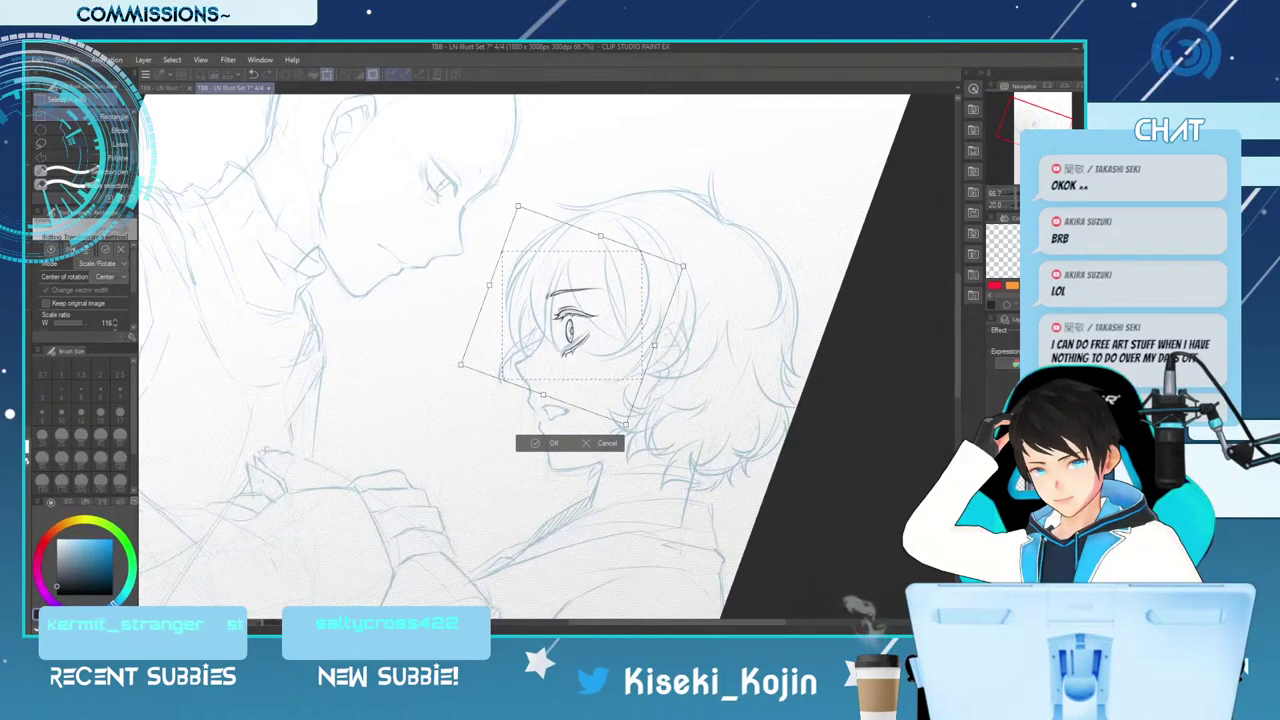
key("Return")
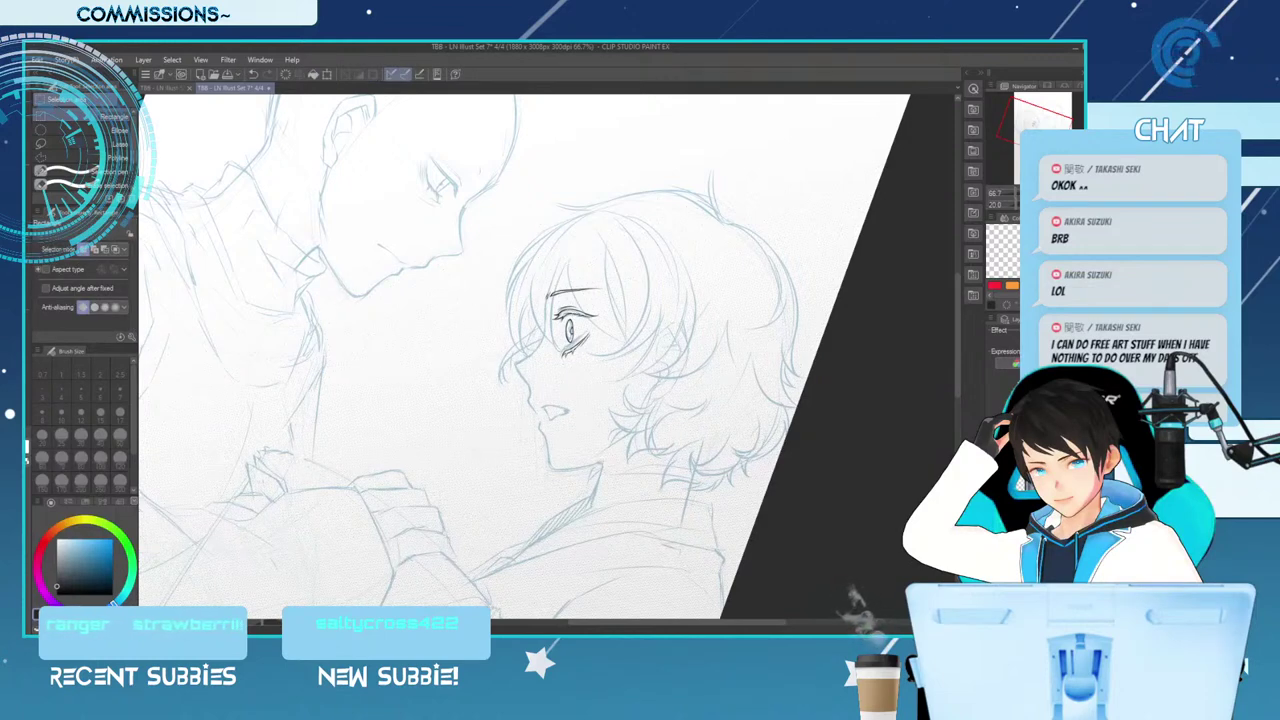
Ink the curly-haired figure's nose bridge down to the nose tip with the pen at size 8
key("p")
key("ctrl+z")
left_click_drag(544, 336, 513, 364)
key("ctrl+z")
key("ctrl+z")
key("ctrl+z")
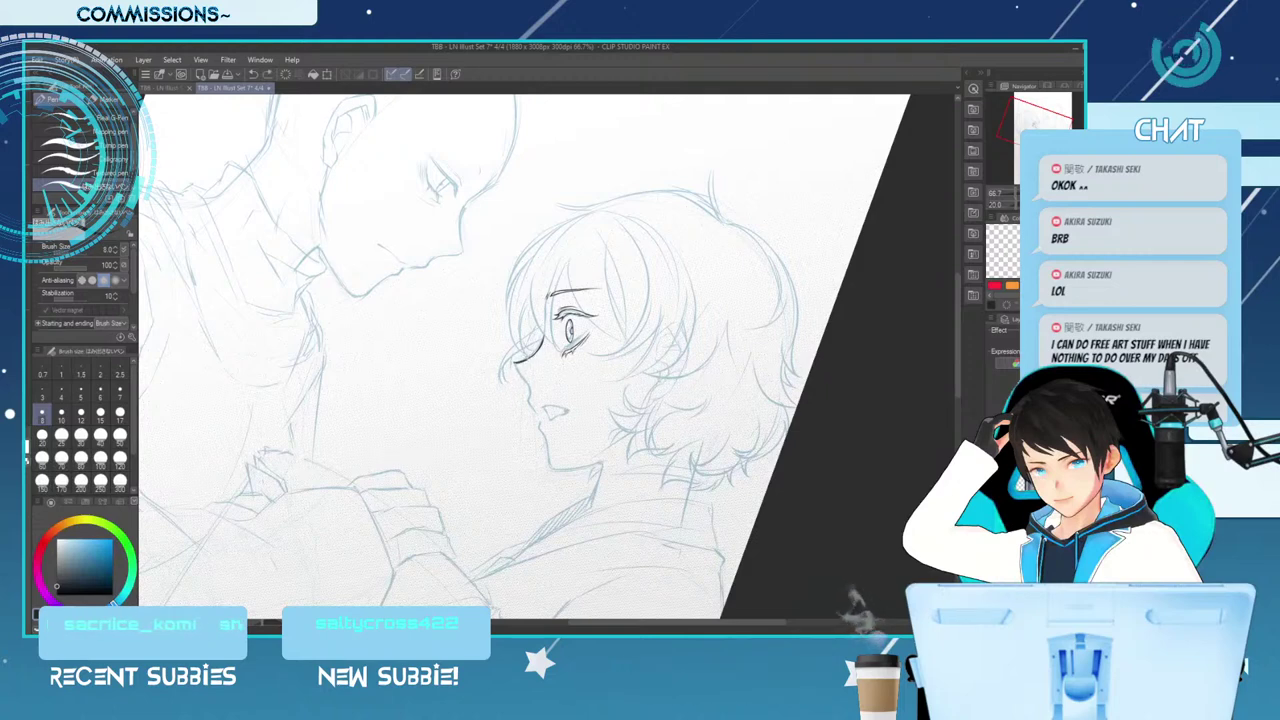
Ink the underside of the nose down to the upper lip, then ready the eraser at size 8 for the nose tip
key("ctrl+plus")
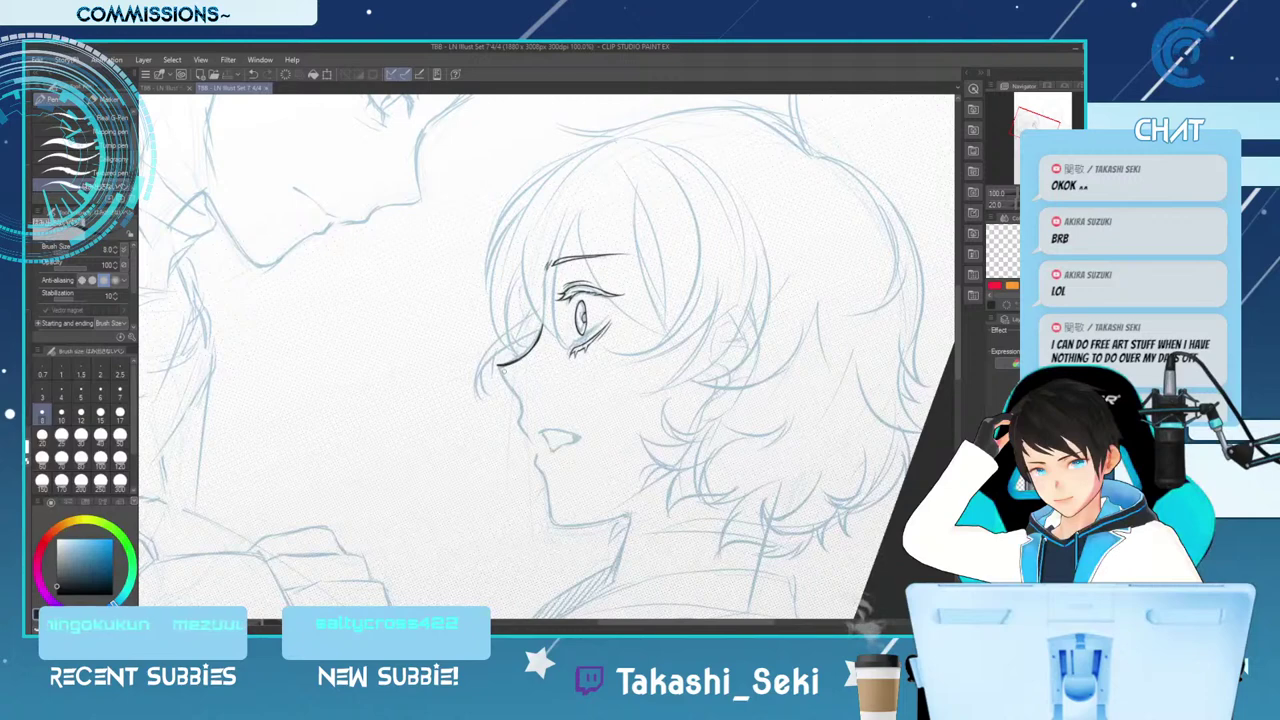
left_click_drag(499, 365, 522, 418)
key("ctrl+z")
key("ctrl+z")
key("e")
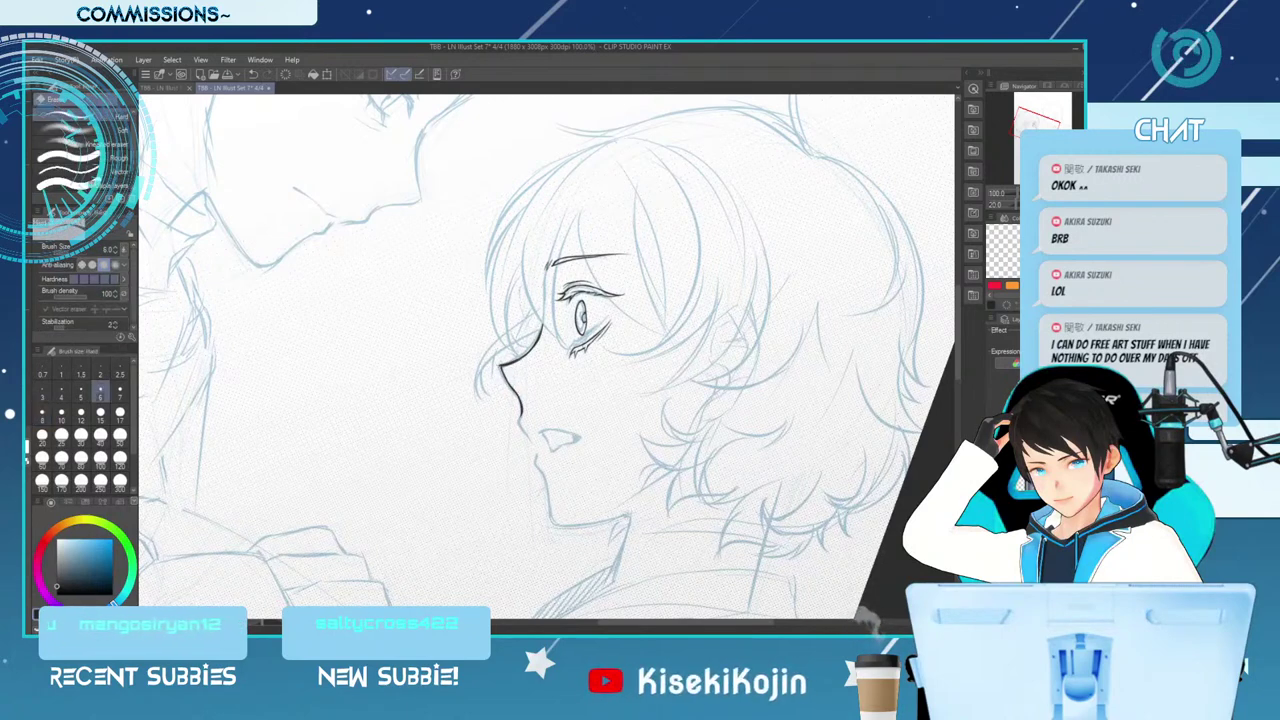
key("bracketright")
key("bracketright")
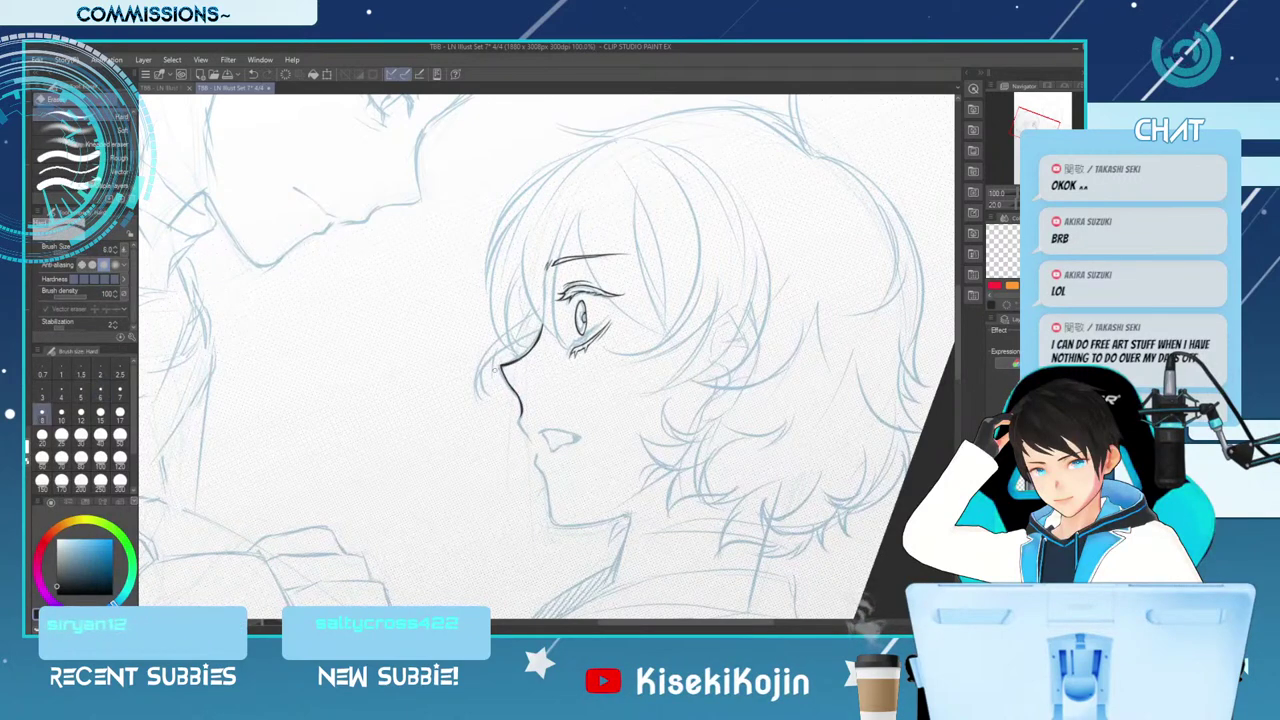
Ink the upper lip, lower lip and chin profile of the curly-haired figure with the size 8 pen and save the illustration
key("p")
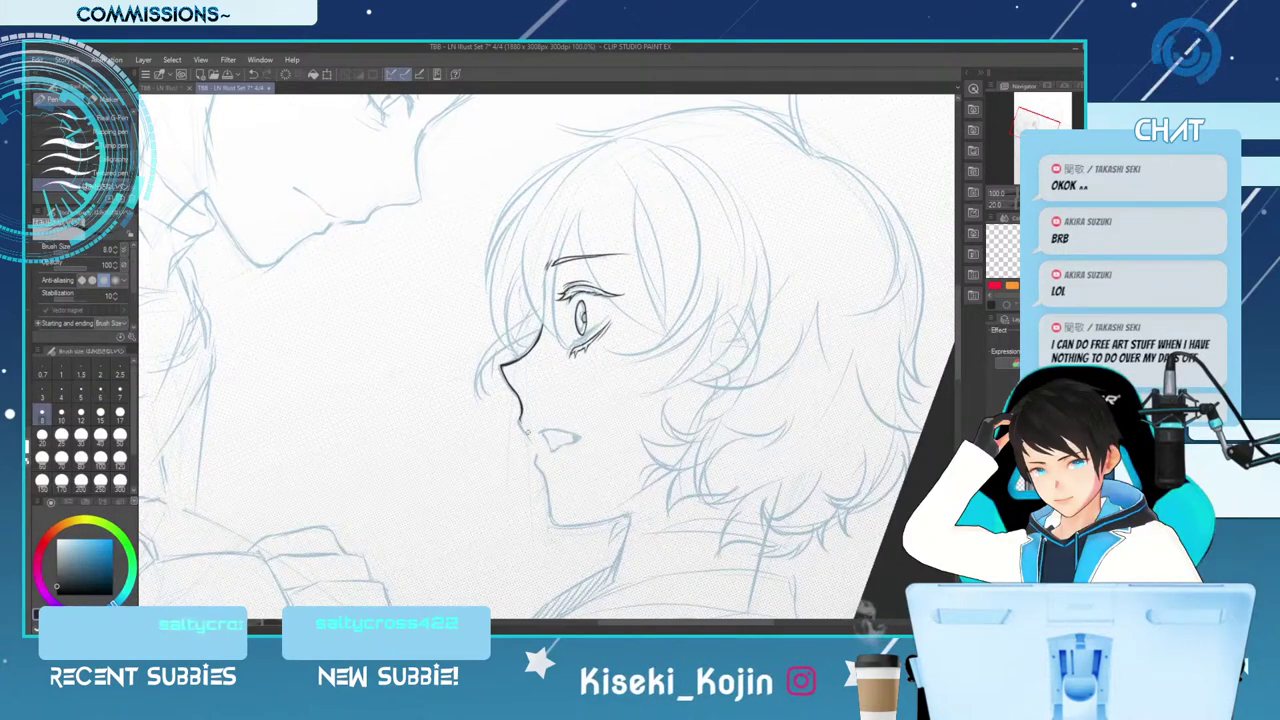
left_click_drag(521, 409, 526, 436)
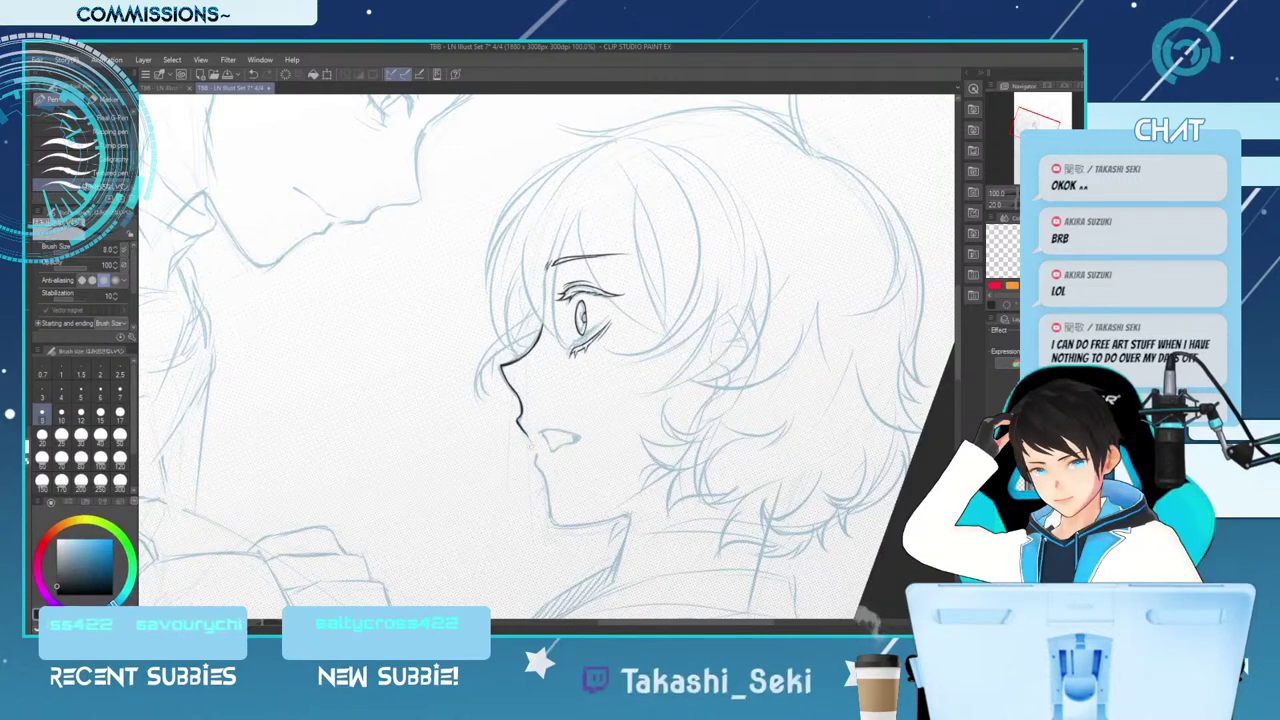
mouse_move(534, 450)
left_mouse_down()
mouse_move(537, 466)
mouse_move(536, 448)
left_mouse_up()
key("ctrl+z")
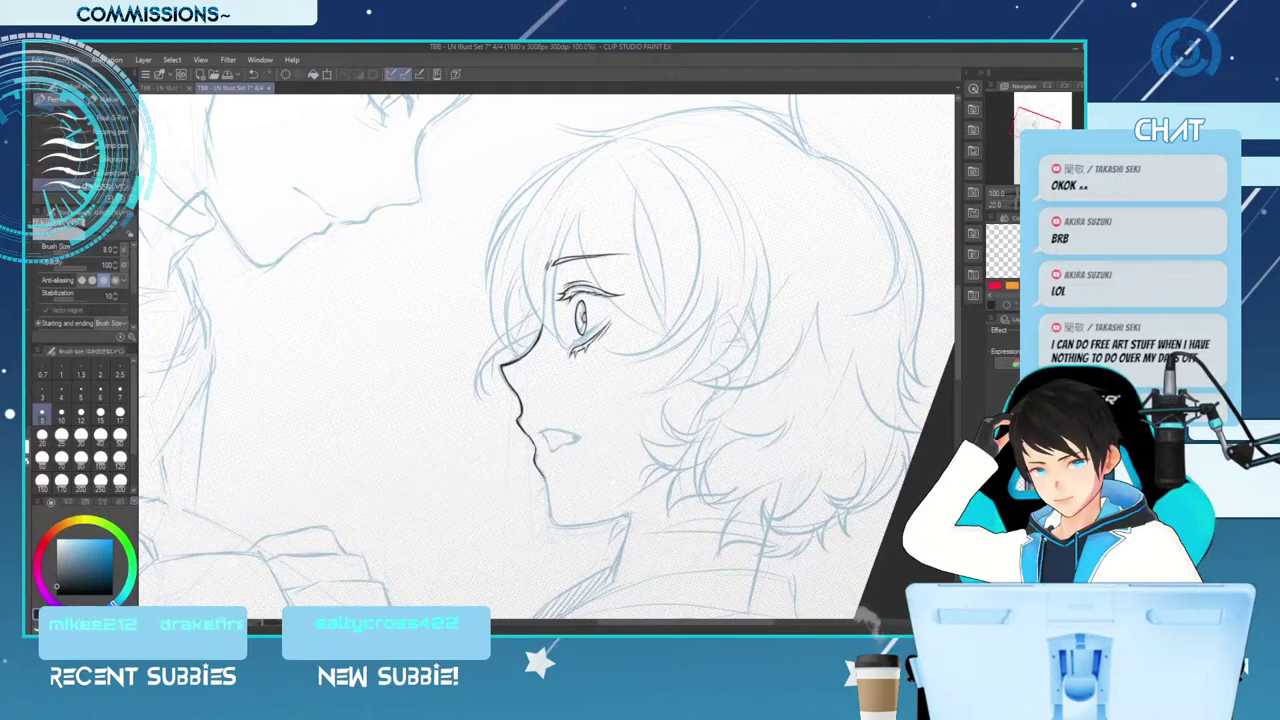
left_click_drag(541, 470, 557, 522)
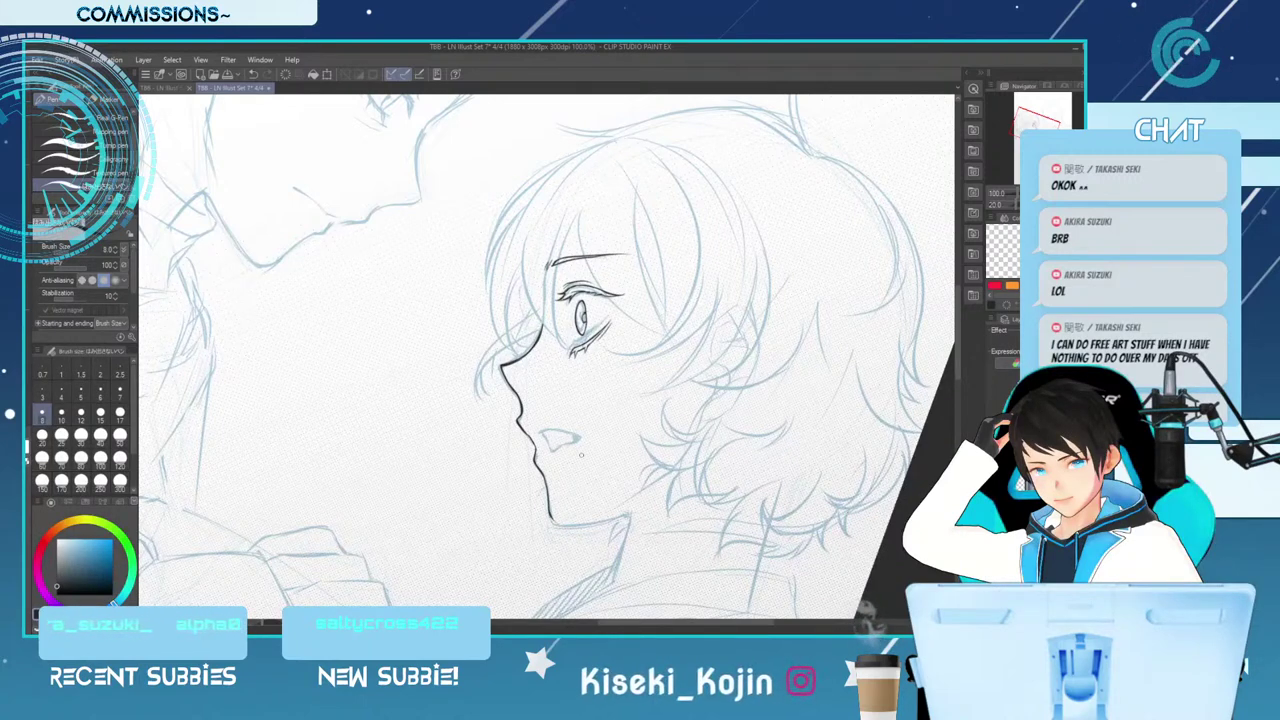
key("ctrl+s")
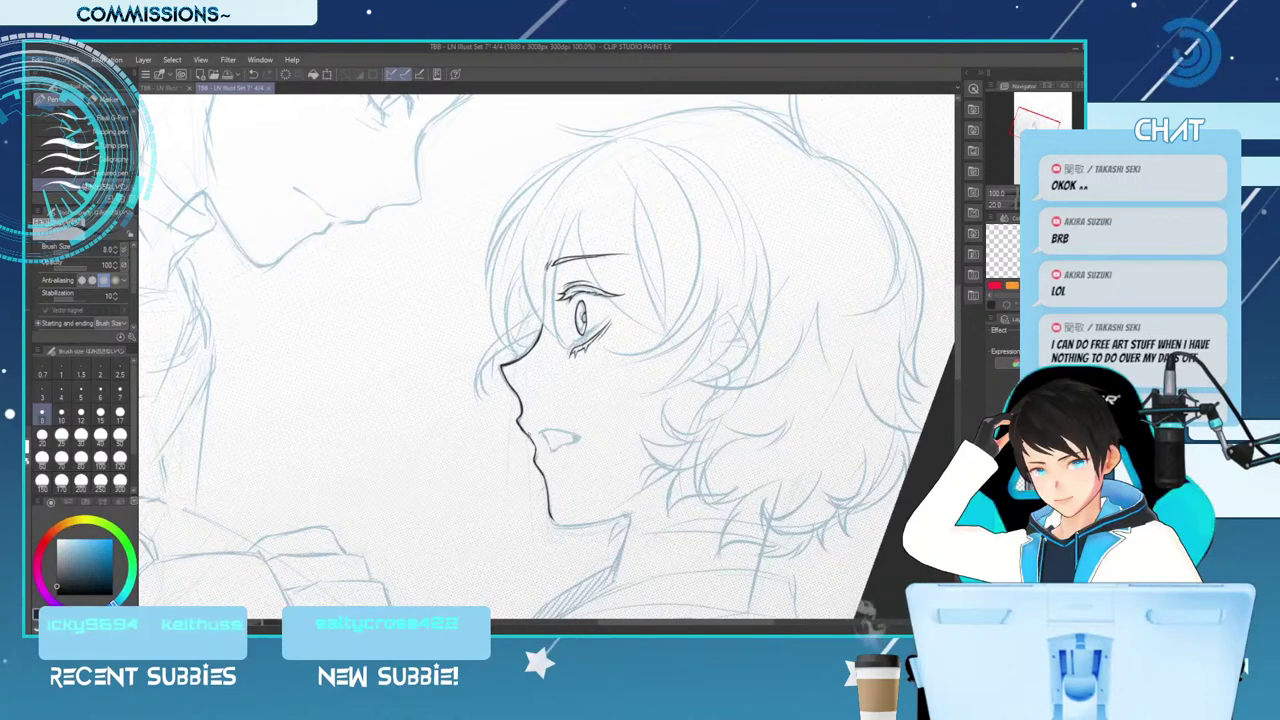
Reduce the pen size to 6 and try a refining stroke along the upper lip's edge
key("bracketleft")
key("bracketleft")
left_click_drag(520, 424, 533, 441)
key("ctrl+z")
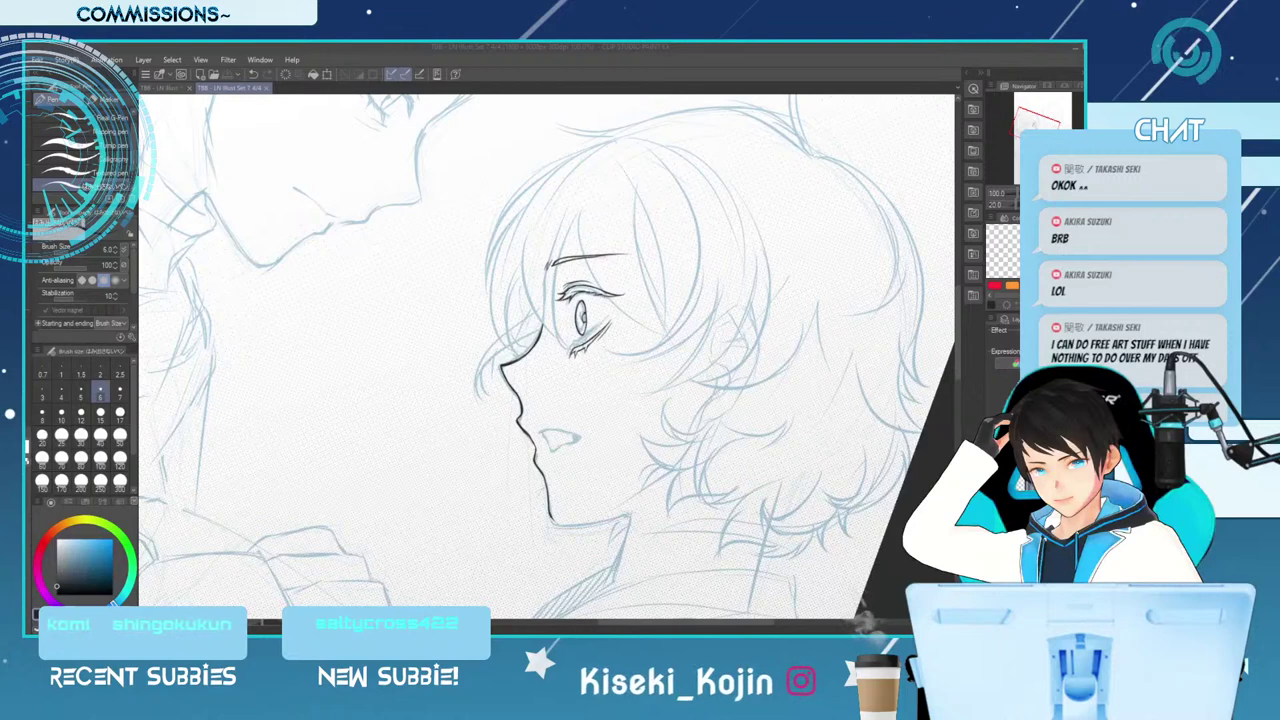
Ink the frontmost bang strand as one long curve from the top of the forehead down toward the nose bridge
left_click_drag(553, 195, 535, 262)
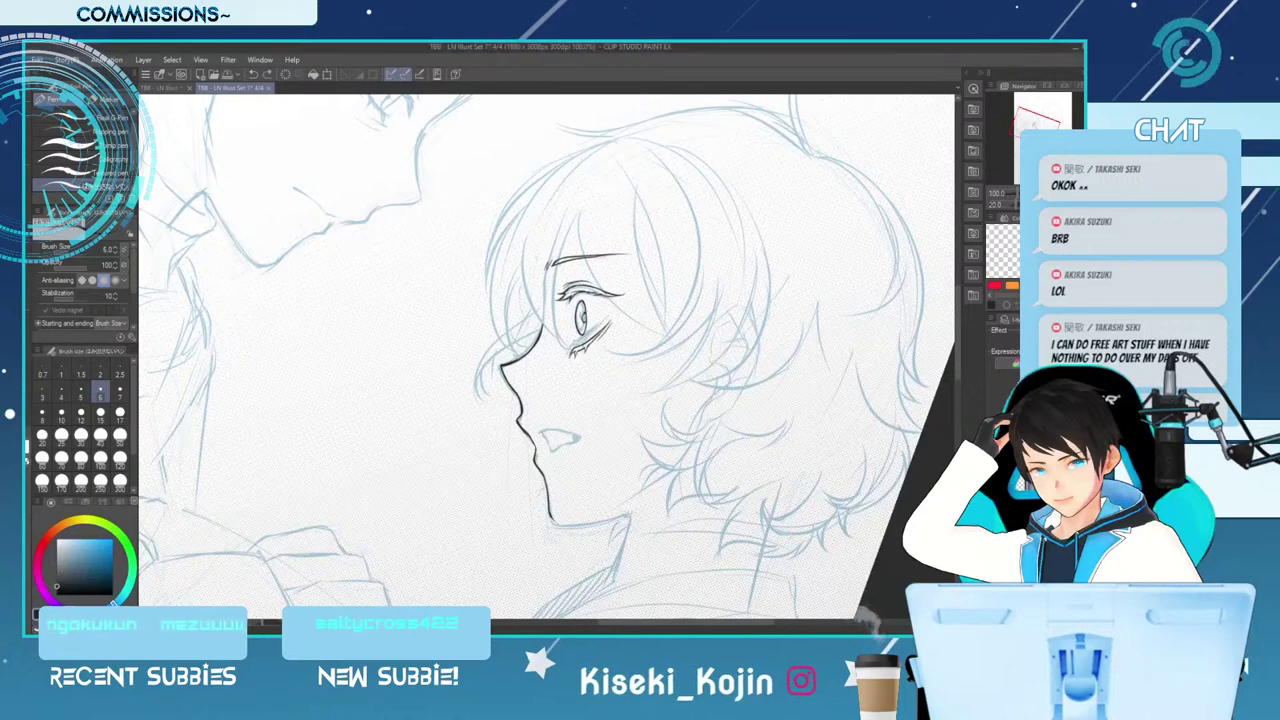
key("ctrl+z")
left_click_drag(556, 190, 543, 326)
key("ctrl+z")
mouse_move(564, 178)
left_mouse_down()
mouse_move(524, 238)
mouse_move(554, 348)
left_mouse_up()
key("ctrl+z")
left_click_drag(562, 168, 542, 325)
key("ctrl+z")
left_click_drag(558, 180, 524, 332)
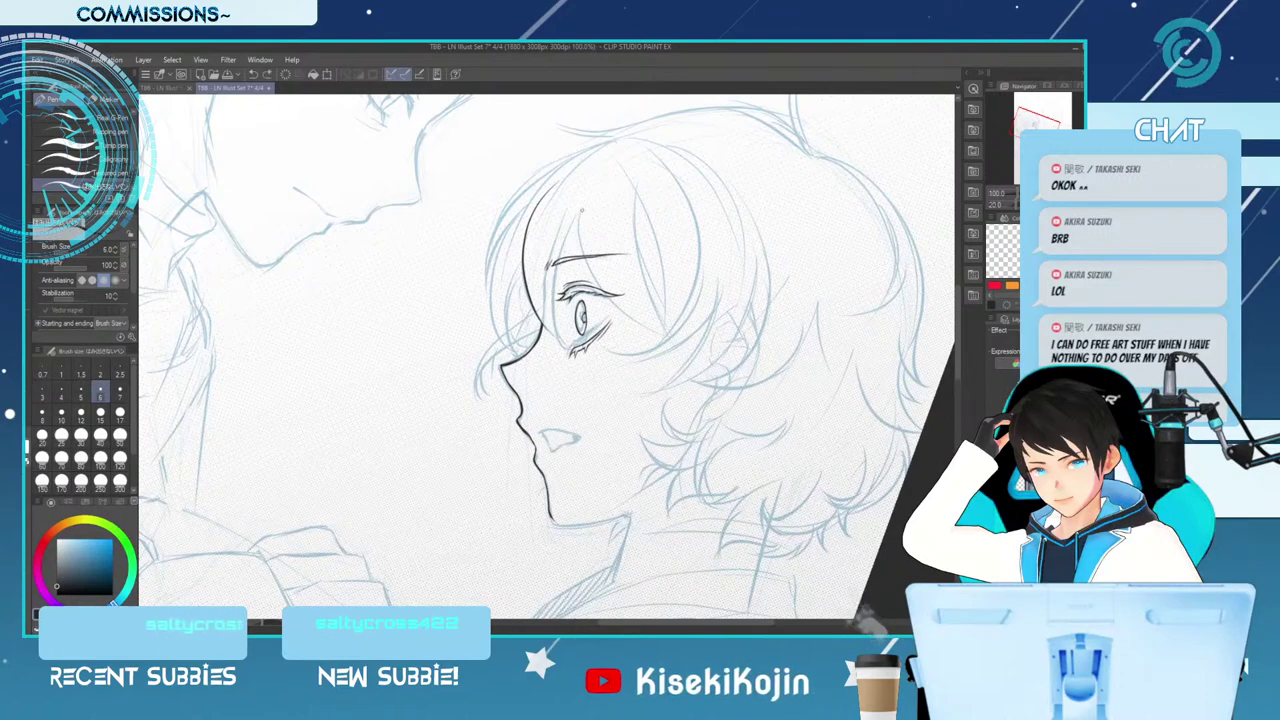
Ink the bang line passing the front end of the eyebrow and clean up its upper tip with the eraser at size 15
left_click_drag(582, 209, 552, 318)
key("ctrl+z")
left_click_drag(580, 210, 550, 318)
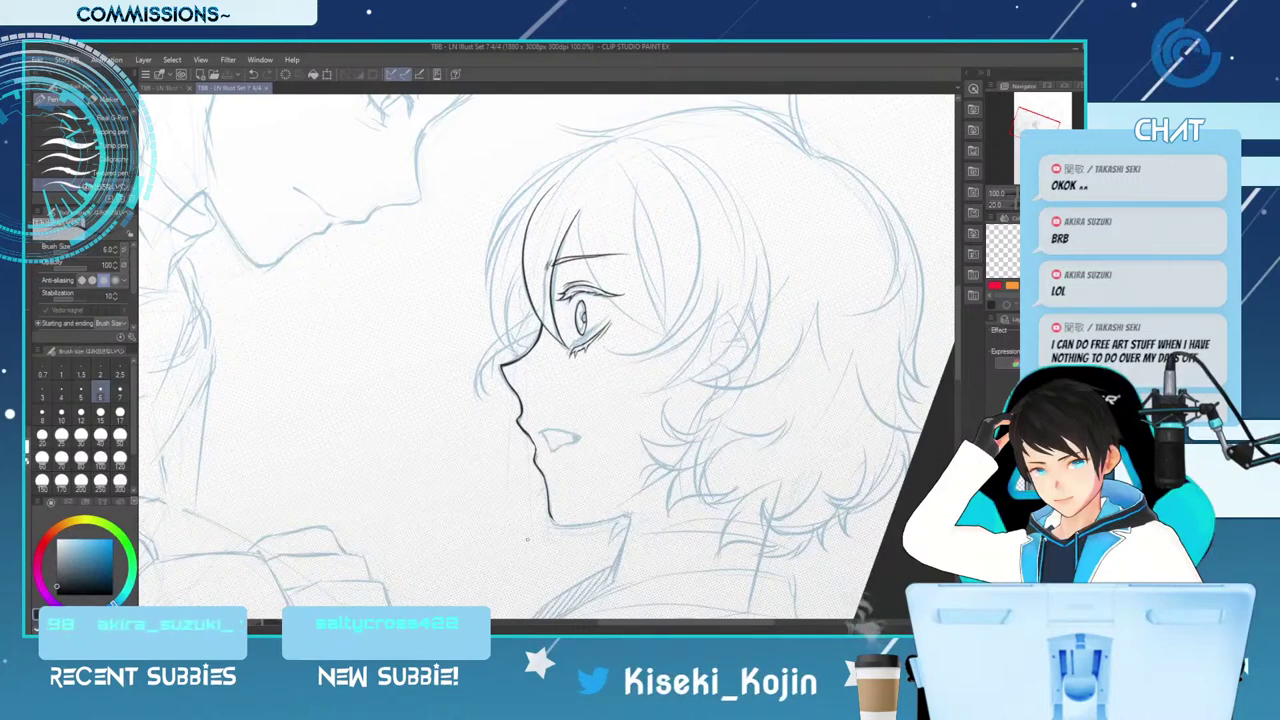
key("e")
key("]")
key("]")
key("]")
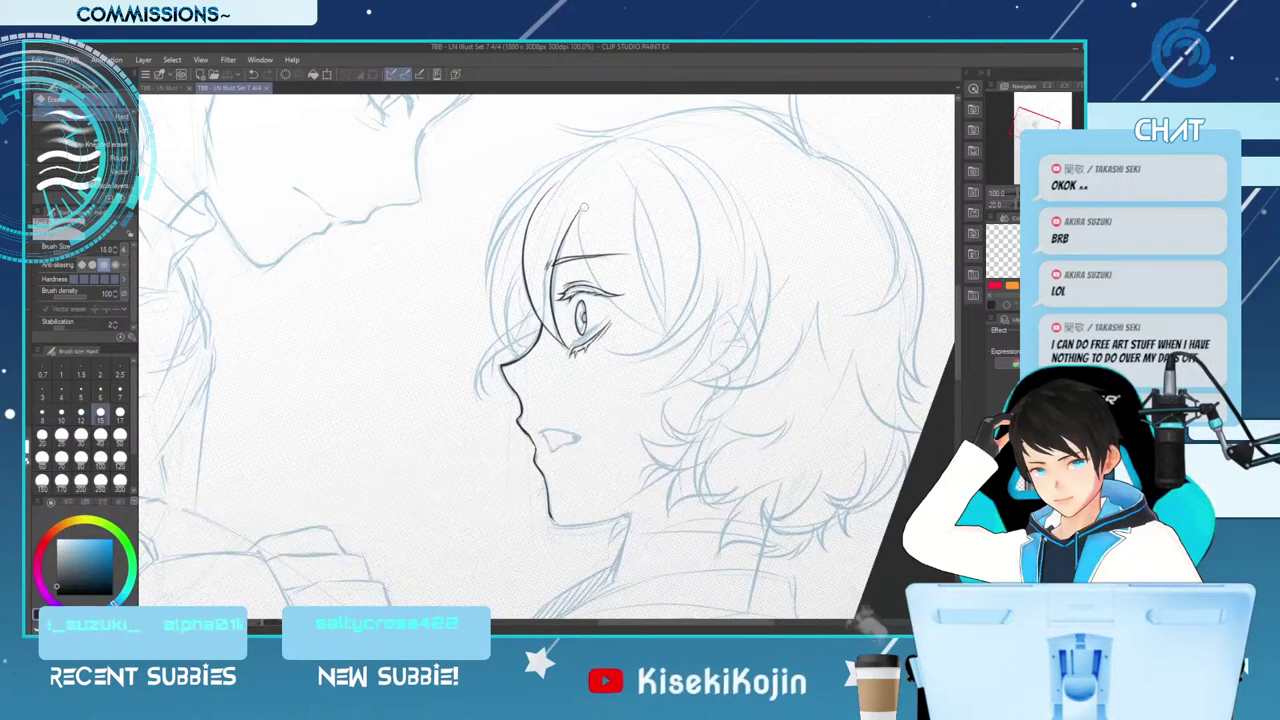
mouse_move(585, 205)
left_mouse_down()
mouse_move(551, 244)
mouse_move(587, 270)
left_mouse_up()
Ink the bang line from the same upper tip across the eyebrow, curving behind the eye toward the cheek
key("p")
key("ctrl+z")
left_click_drag(576, 214, 600, 292)
key("ctrl+z")
left_click_drag(584, 220, 604, 300)
key("ctrl+z")
left_click_drag(578, 214, 620, 305)
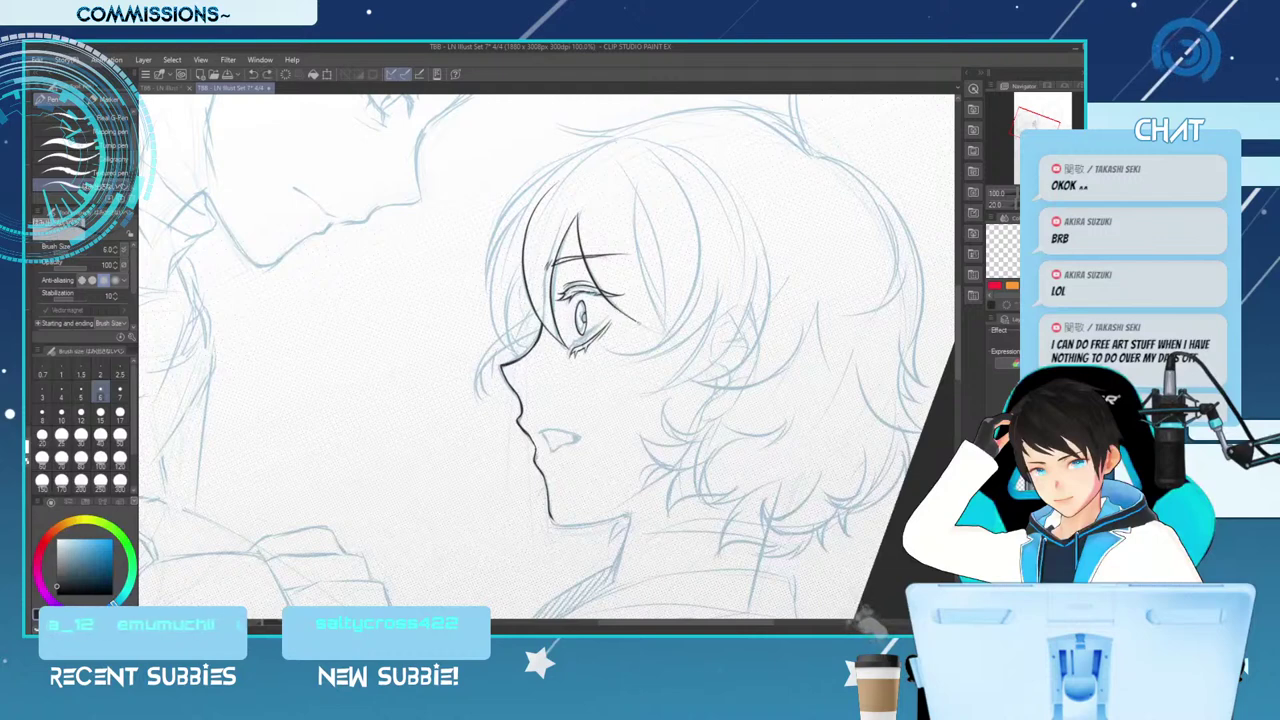
key("ctrl+z")
key("ctrl+y")
key("ctrl+z")
key("ctrl+y")
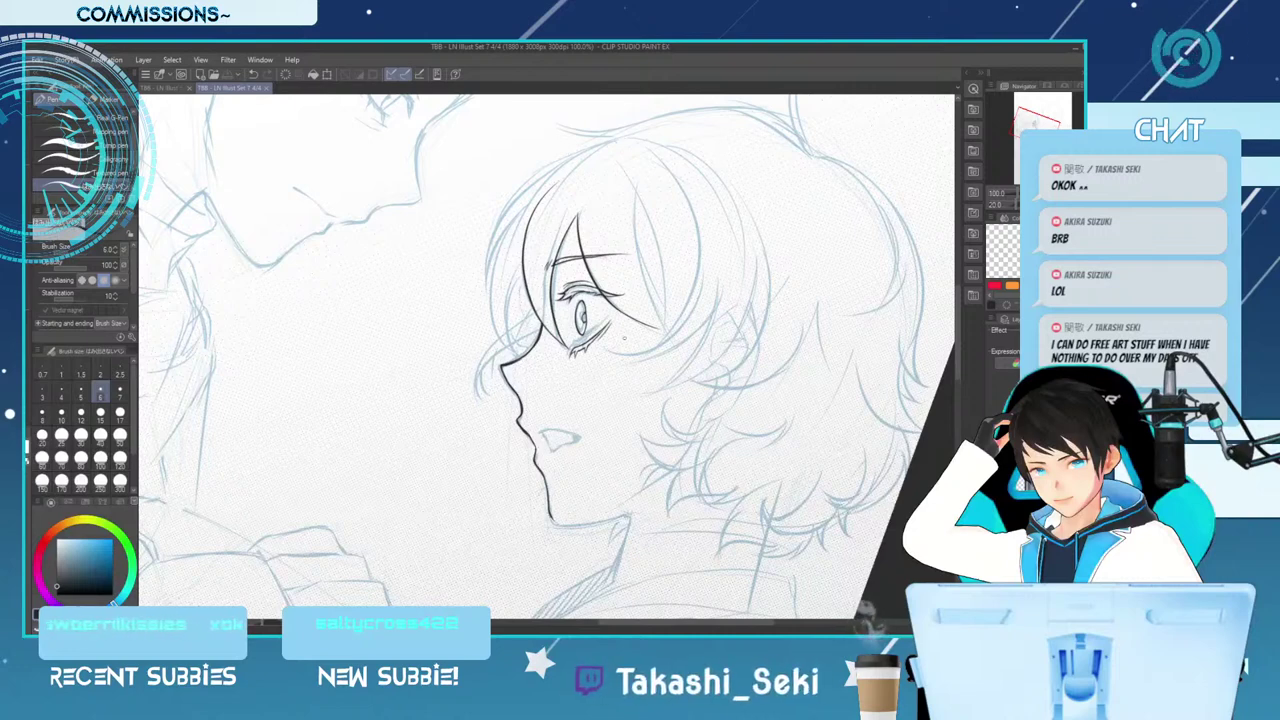
Ink the back edge of the middle bang strand from the forehead down to the strand's tip behind the eye
left_click_drag(637, 193, 645, 300)
key("ctrl+z")
left_click_drag(637, 191, 650, 310)
key("ctrl+z")
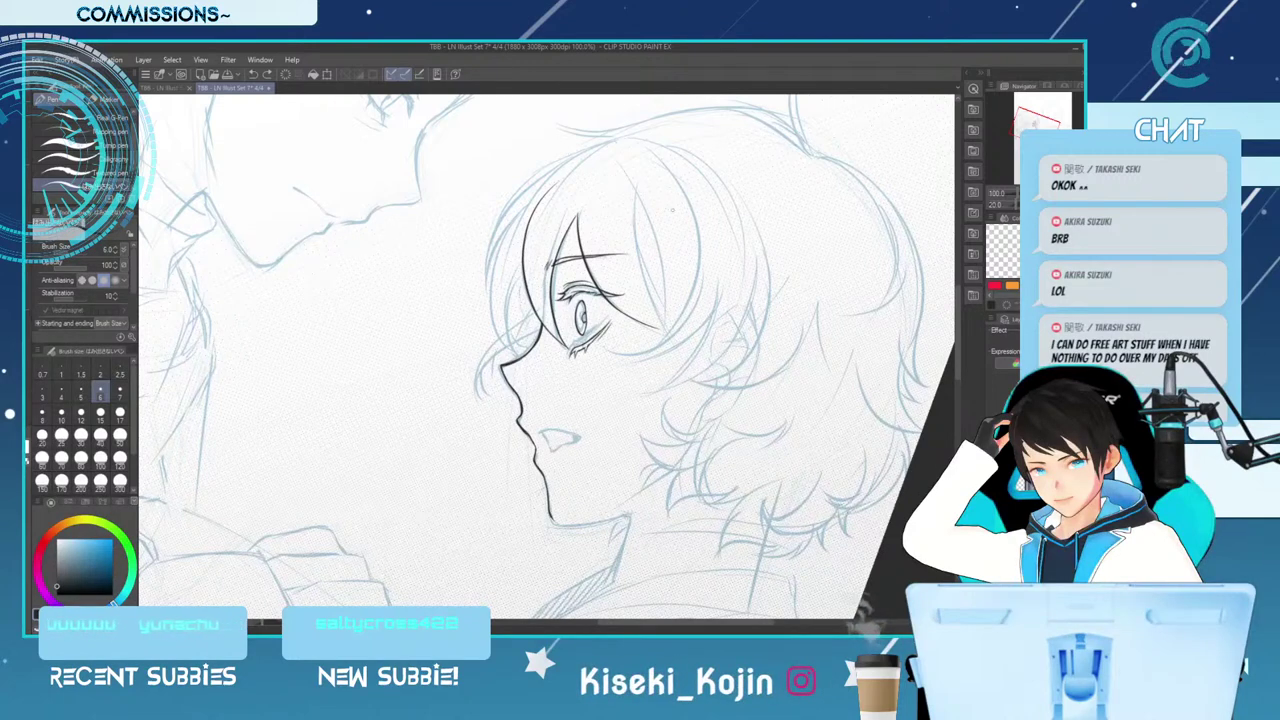
left_click_drag(632, 202, 648, 306)
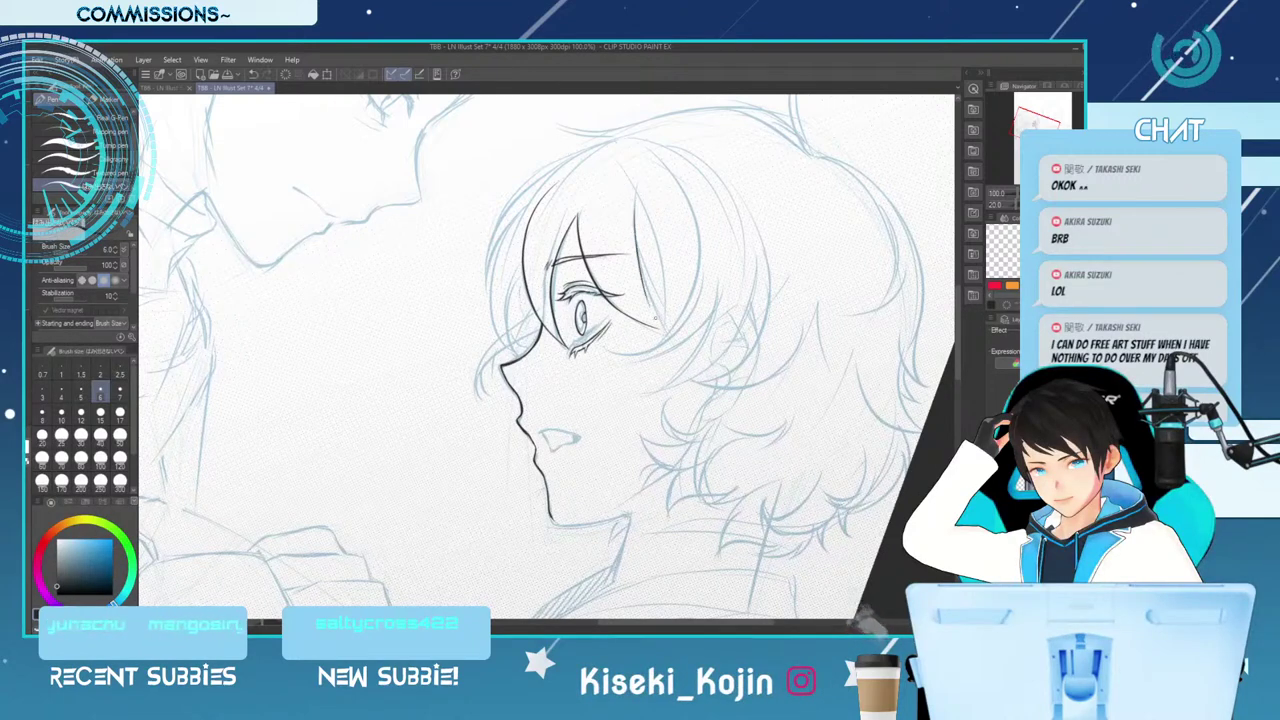
left_click_drag(632, 212, 656, 314)
key("ctrl+z")
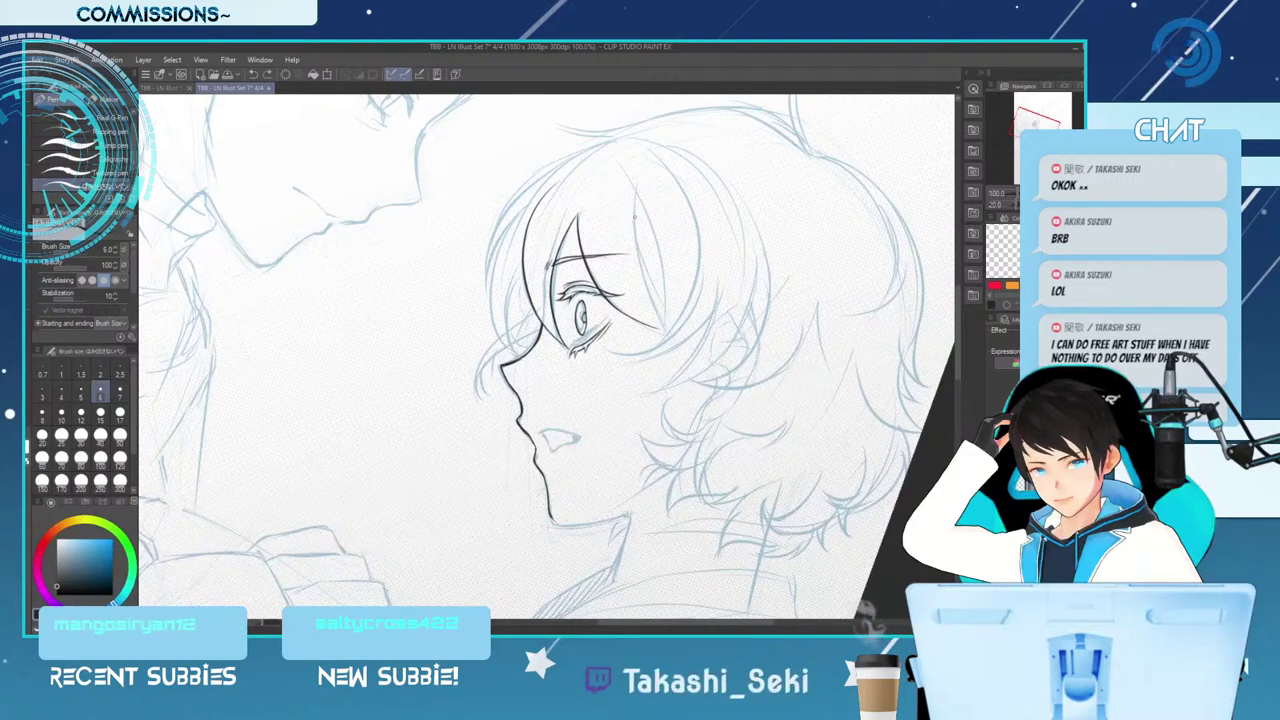
key("ctrl+z")
left_click_drag(634, 212, 660, 320)
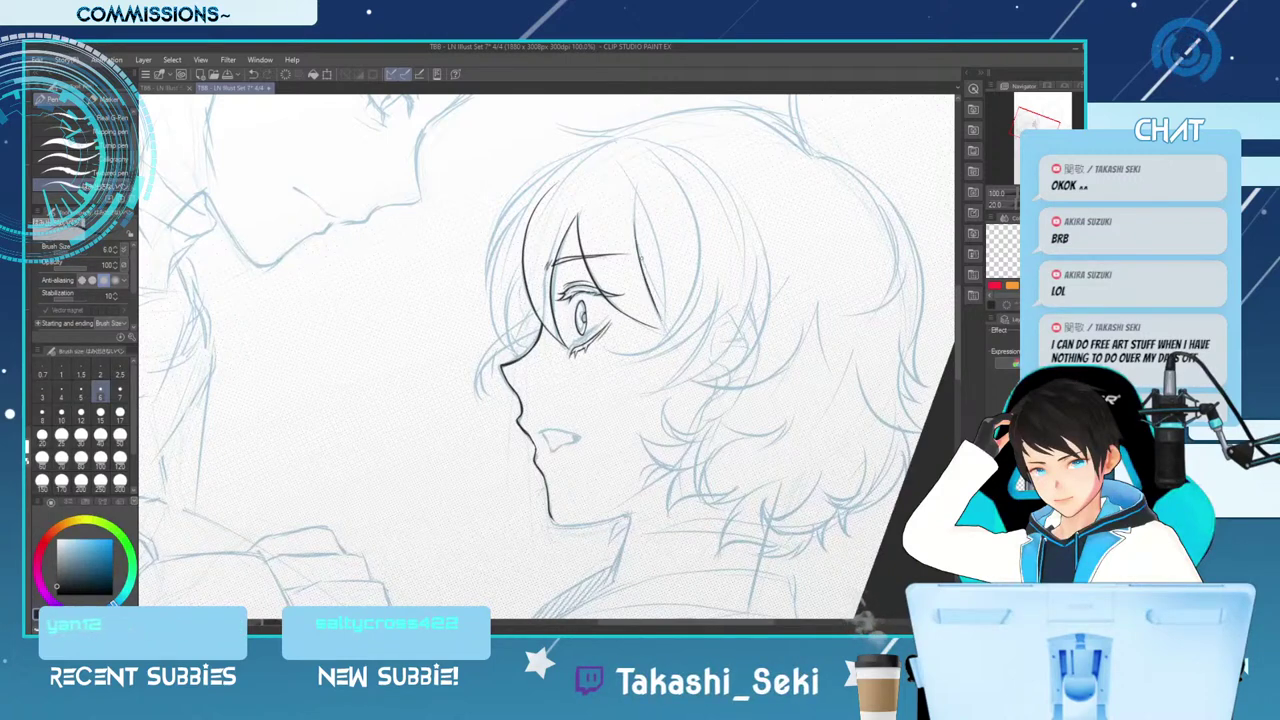
Ink two thin inner lines down the middle bang strand to its pointed tip behind the eye
left_click_drag(636, 240, 662, 314)
key("ctrl+z")
left_click_drag(636, 236, 664, 322)
key("ctrl+z")
left_click_drag(636, 216, 660, 322)
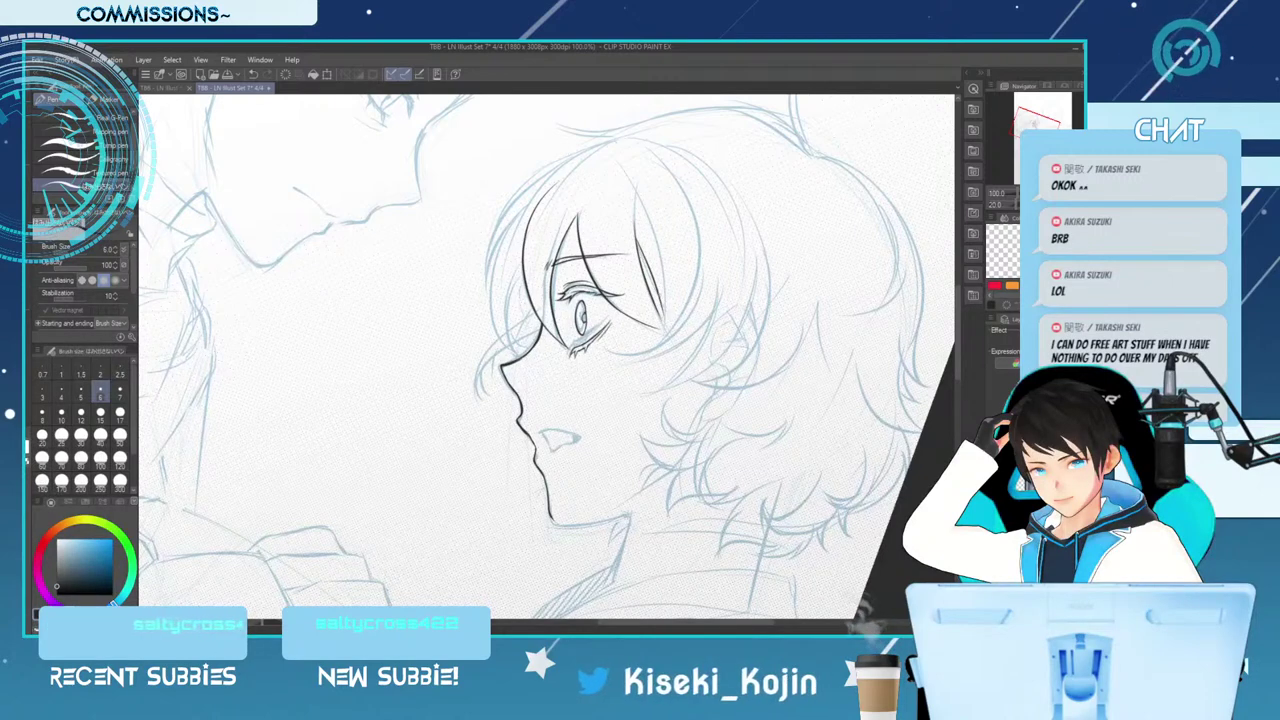
left_click_drag(654, 232, 666, 334)
key("ctrl+z")
left_click_drag(652, 228, 666, 338)
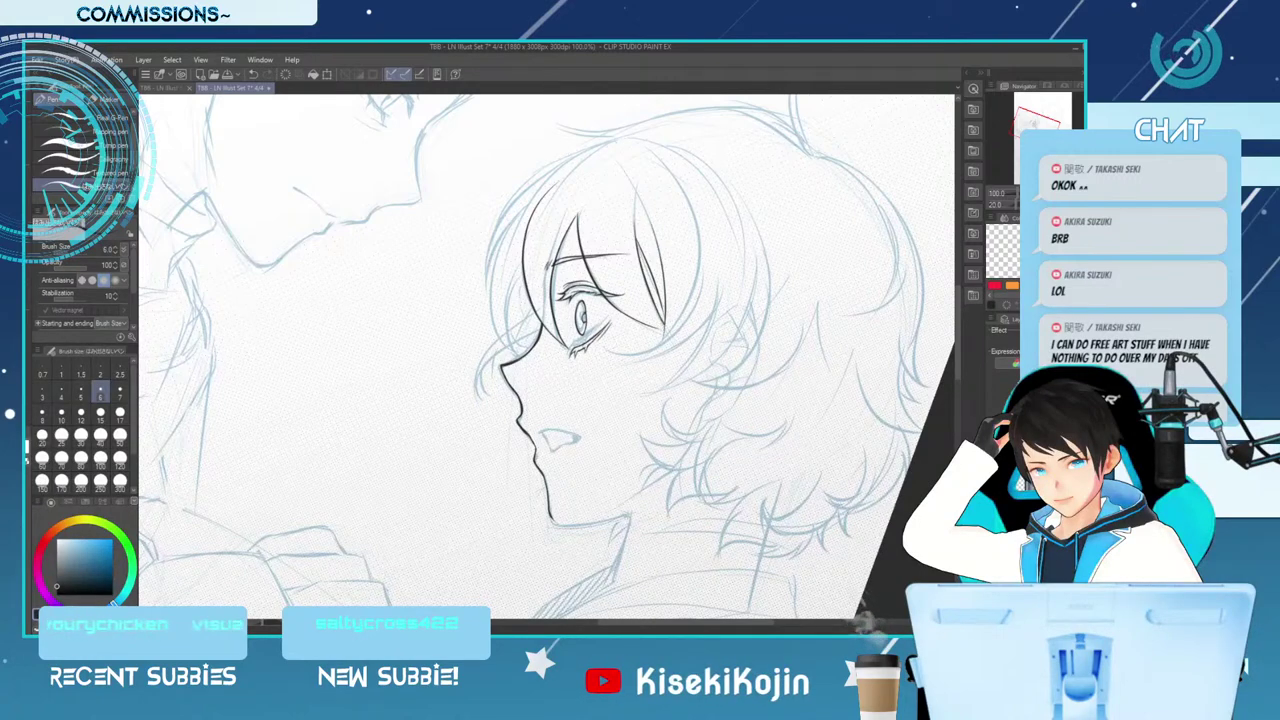
Flip the canvas and ink the back edge of the bangs as a long curve from the crown down to eye level
key("h")
key("minus")
key("minus")
key("minus")
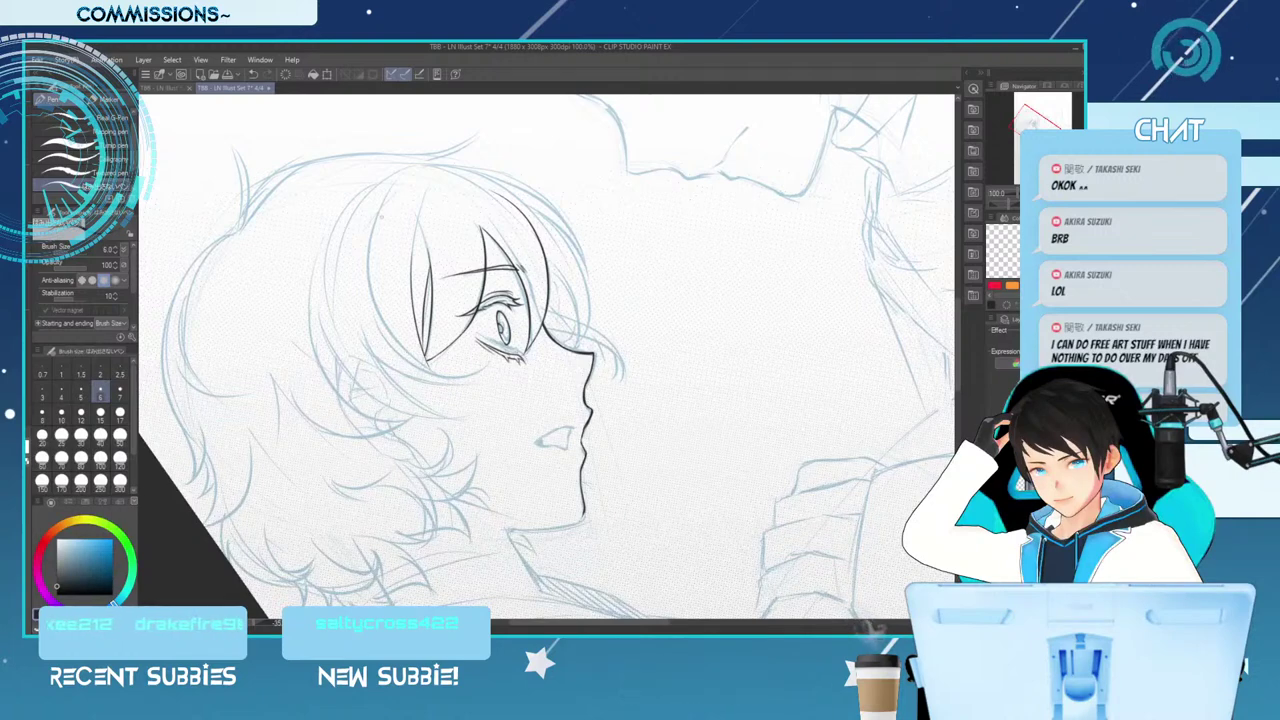
mouse_move(408, 182)
left_mouse_down()
mouse_move(386, 207)
mouse_move(376, 290)
left_mouse_up()
key("ctrl+z")
key("ctrl+z")
left_click_drag(405, 182, 372, 296)
key("ctrl+z")
mouse_move(406, 180)
left_mouse_down()
mouse_move(375, 235)
mouse_move(368, 294)
left_mouse_up()
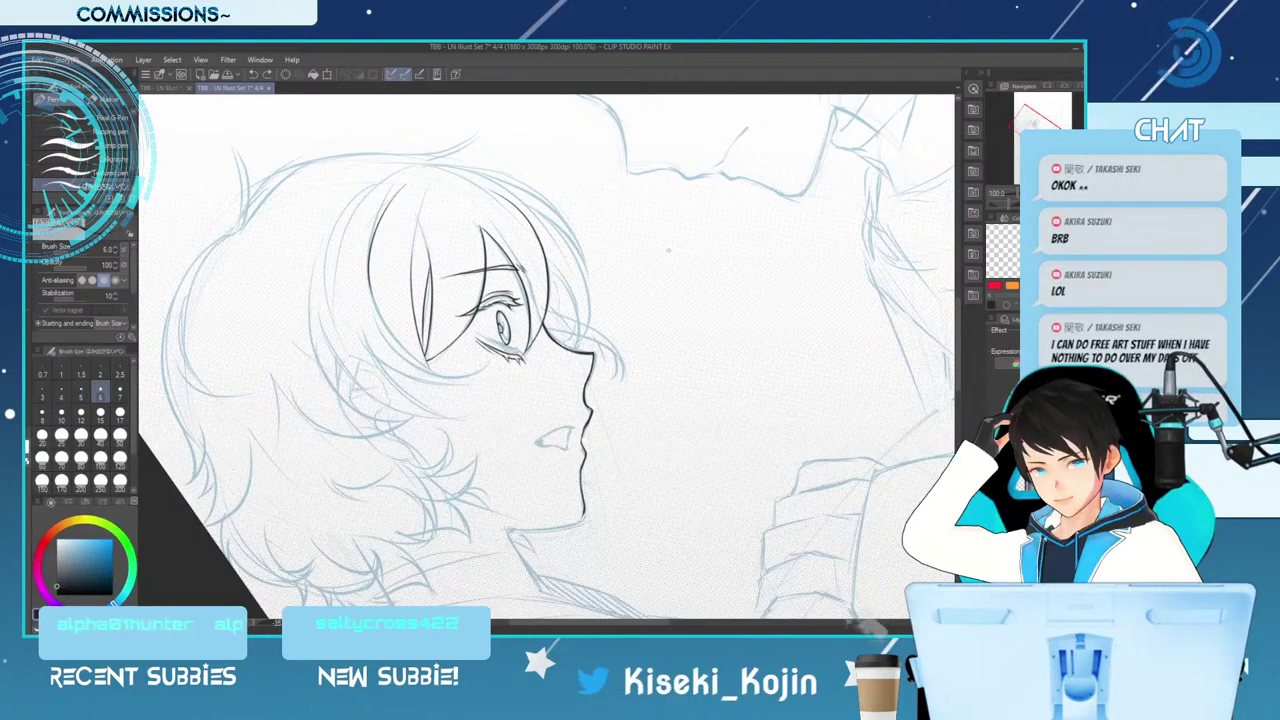
Restore the unflipped view and ink the lower sweep of the bangs from the back curve to the cheek under the eye
key("h")
key("asciicircum")
key("asciicircum")
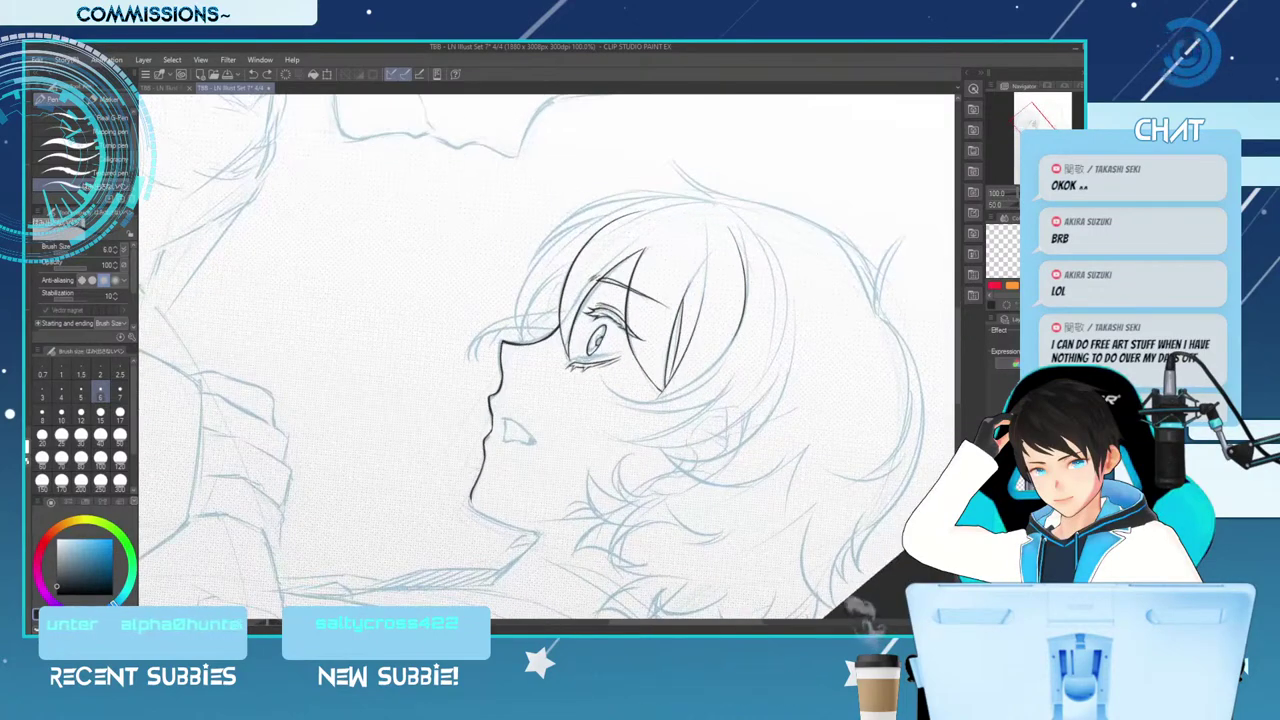
key("minus")
key("minus")
key("minus")
key("minus")
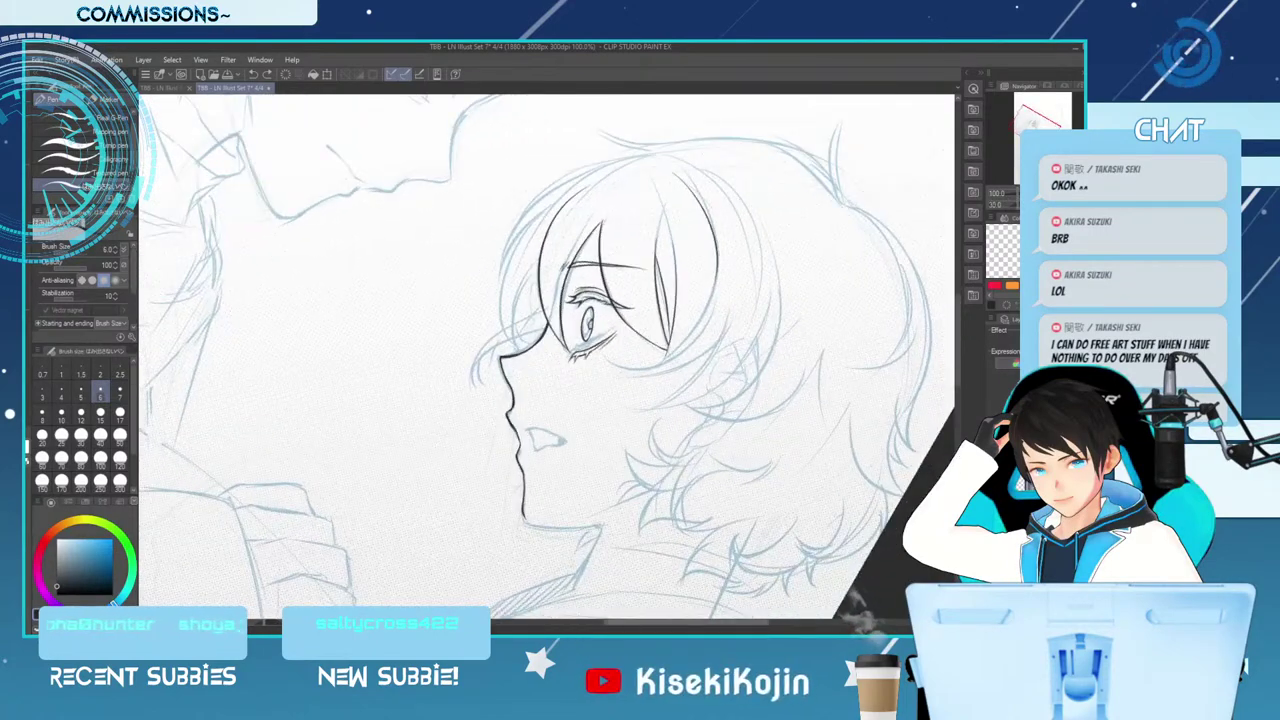
left_click_drag(705, 480, 579, 480)
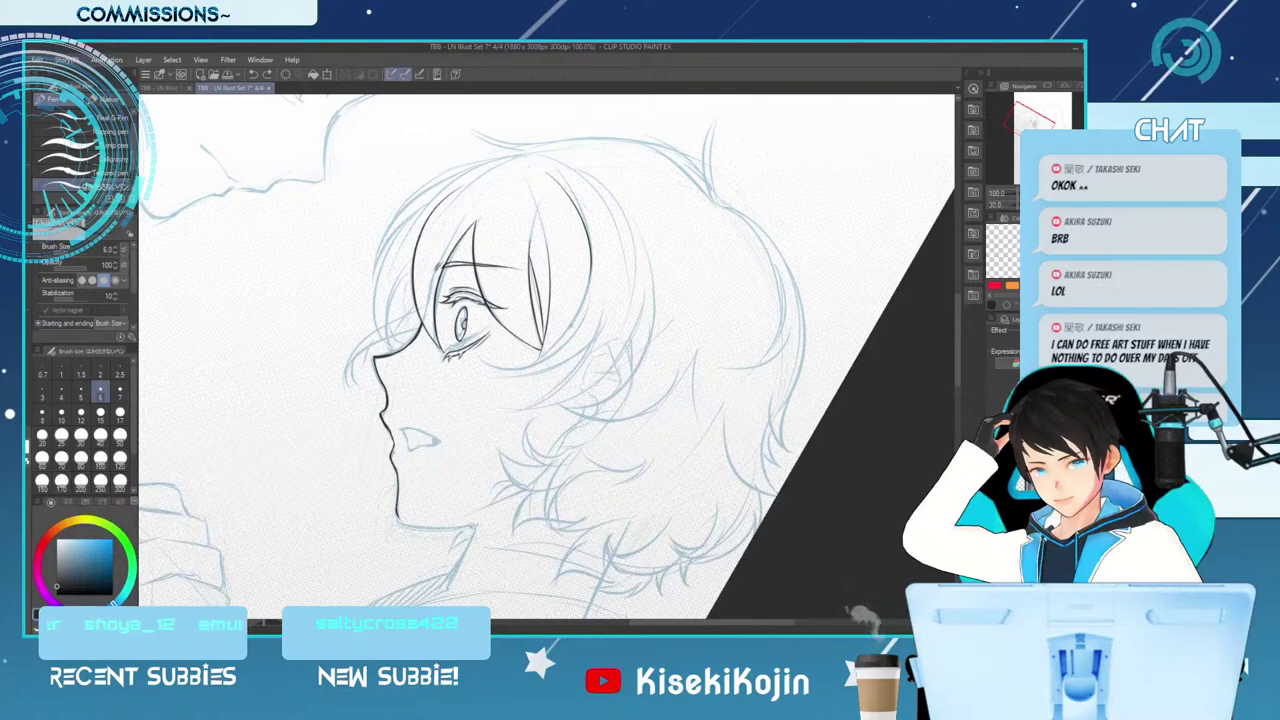
key("ctrl+z")
mouse_move(586, 294)
left_mouse_down()
mouse_move(520, 372)
mouse_move(560, 336)
mouse_move(512, 368)
mouse_move(574, 334)
left_mouse_up()
key("ctrl+z")
mouse_move(492, 361)
left_mouse_down()
mouse_move(537, 366)
mouse_move(582, 316)
left_mouse_up()
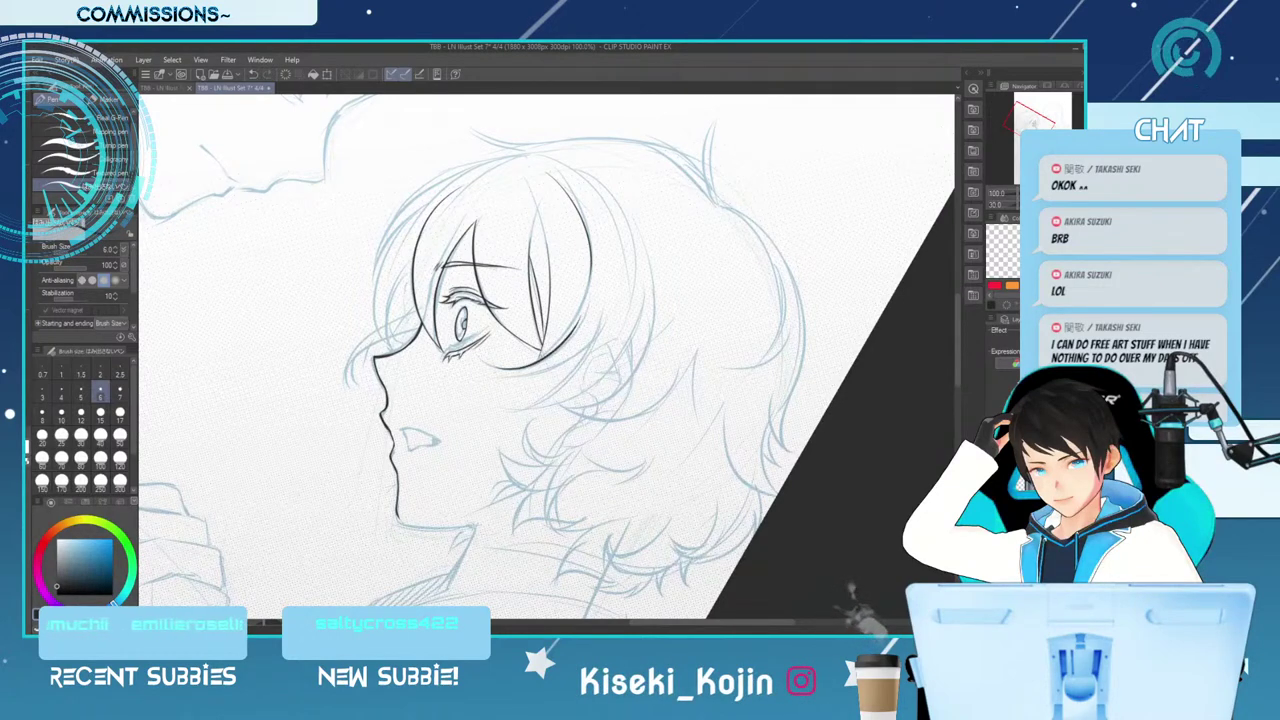
Touch up the line where the bang tip meets the sweep and ink a second sweeping lock just below it across the cheek
key("ctrl+z")
left_click_drag(539, 354, 533, 362)
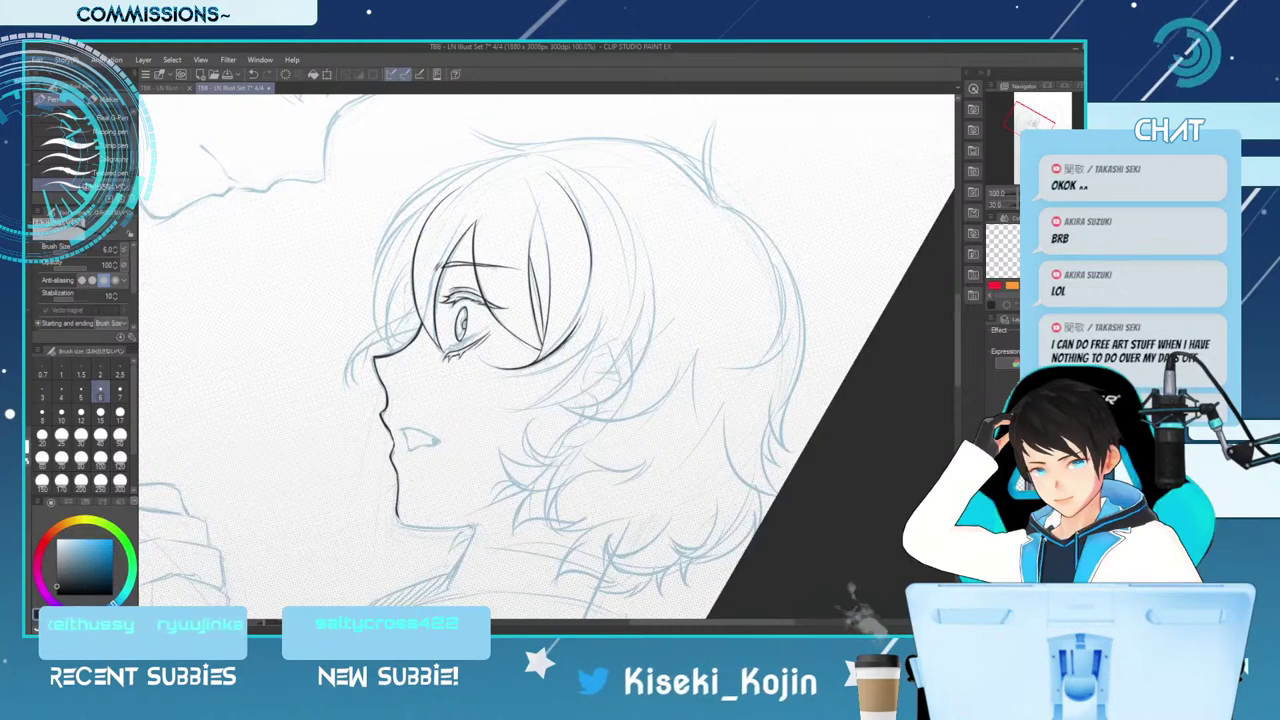
left_click_drag(578, 323, 490, 384)
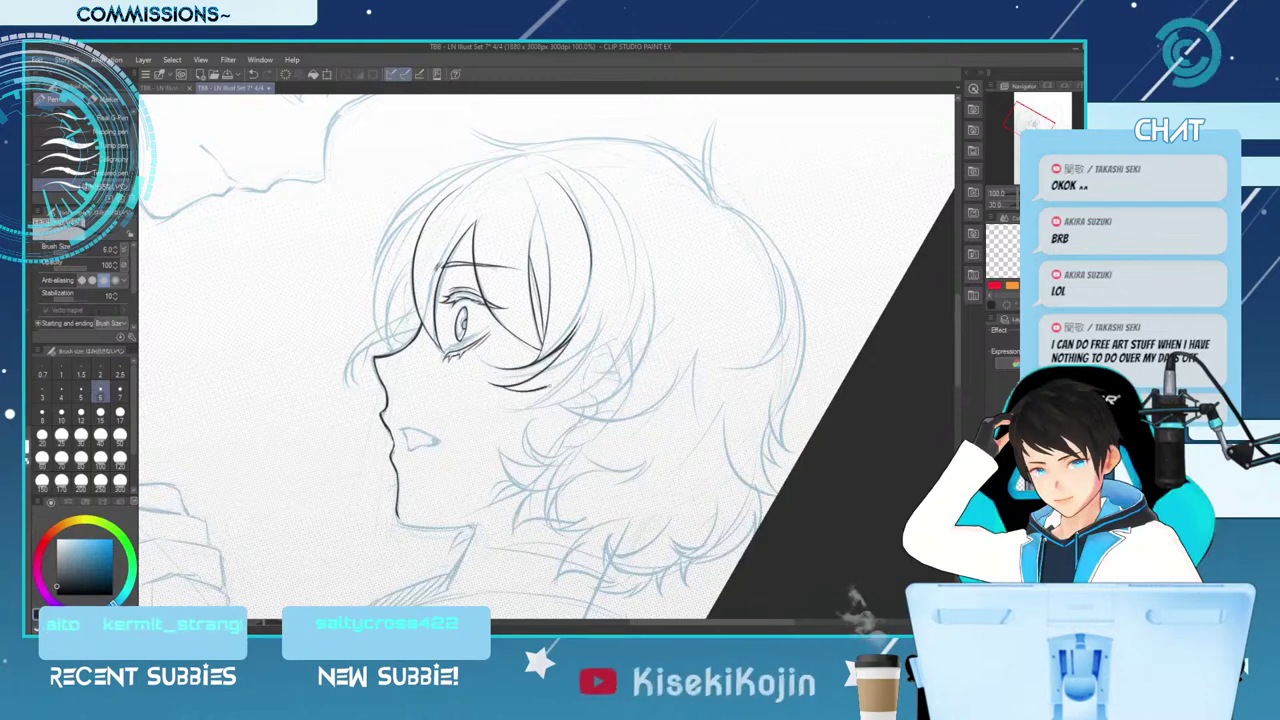
left_click_drag(494, 390, 584, 358)
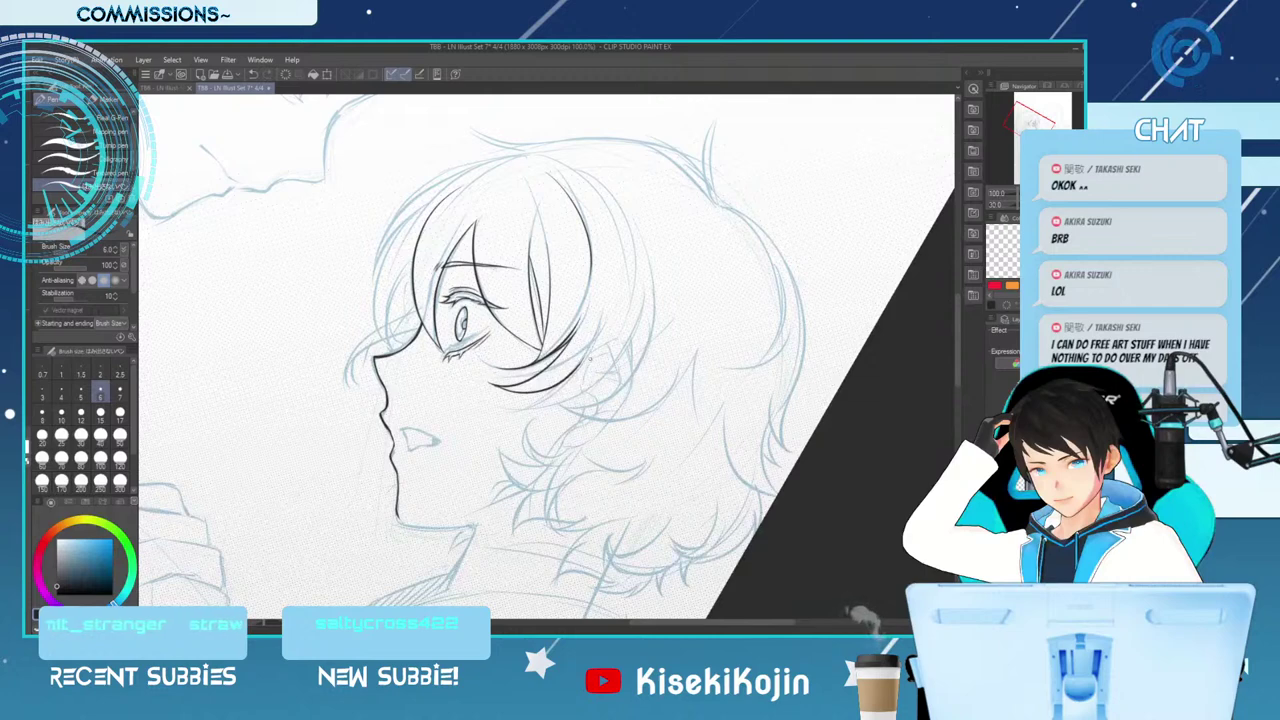
Ink the long outer curve of the side hair from the crown down past the ear and forward onto the cheek
left_click_drag(590, 178, 640, 342)
key("ctrl+z")
left_click_drag(590, 178, 632, 354)
key("ctrl+z")
left_click_drag(651, 306, 640, 364)
key("ctrl+z")
left_click_drag(650, 314, 626, 378)
key("ctrl+z")
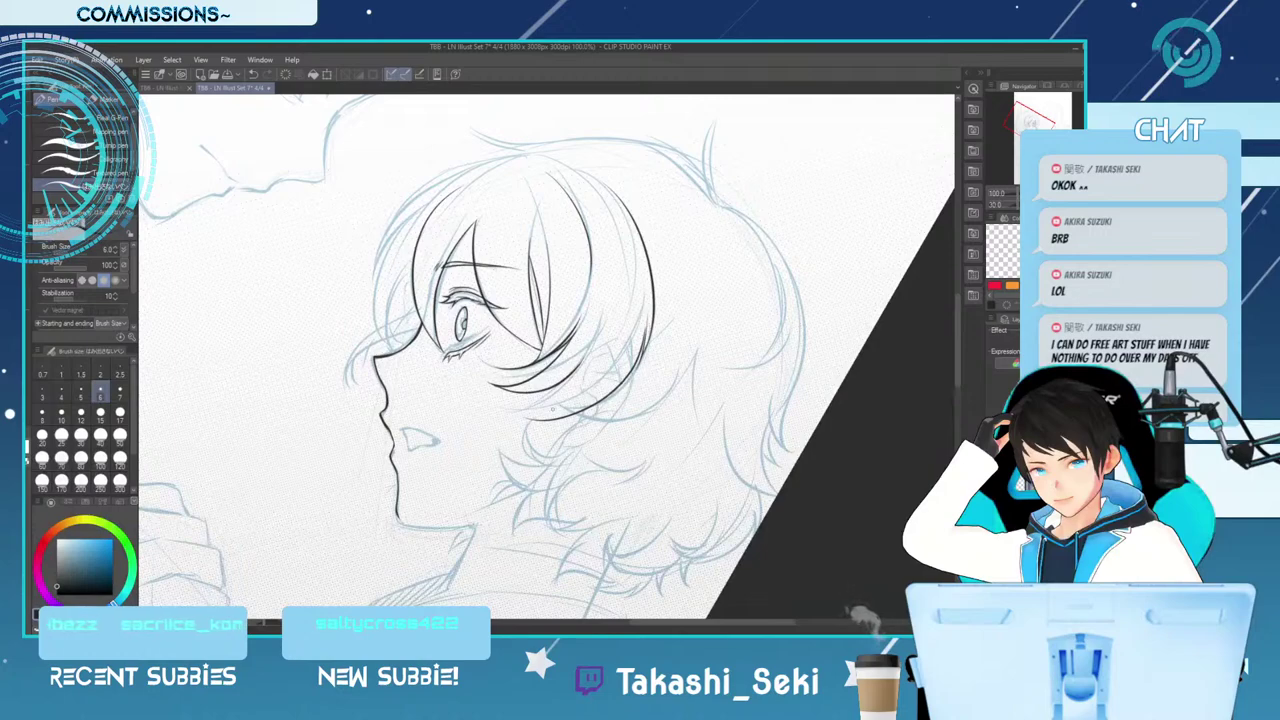
Flip the canvas and ink a small pointed, split lock tip in the hair behind the ear
key("h")
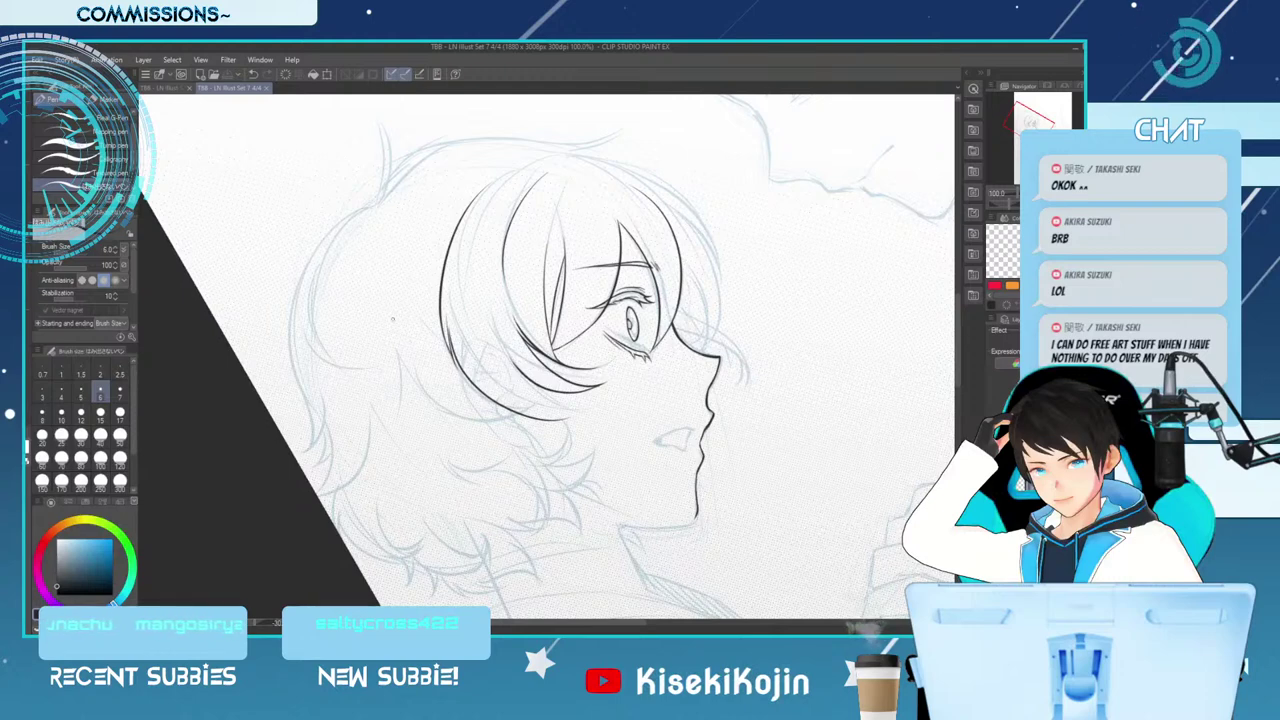
left_click_drag(412, 338, 387, 407)
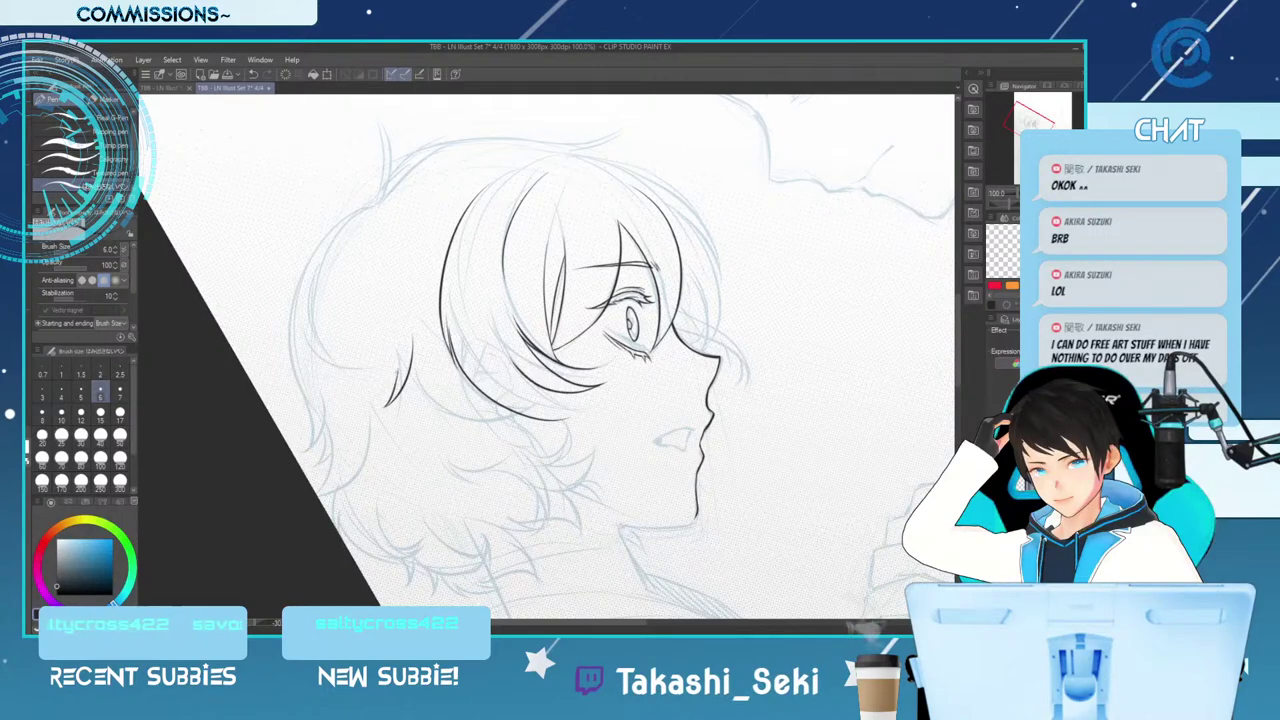
left_click_drag(398, 366, 376, 398)
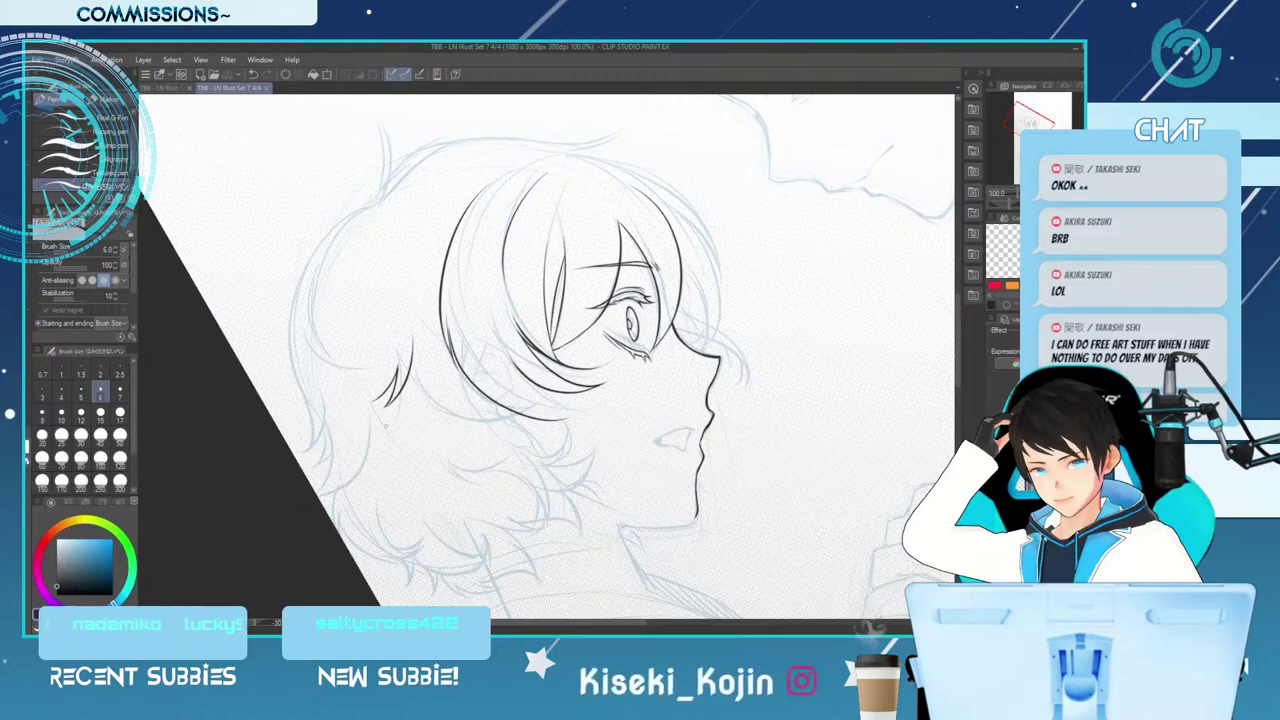
Ink the back-of-head outline from the base of the cowlick around to the outer hair tip above the nape
left_click_drag(373, 206, 315, 271)
key("ctrl+z")
mouse_move(372, 206)
left_mouse_down()
mouse_move(292, 297)
mouse_move(292, 353)
left_mouse_up()
key("ctrl+z")
mouse_move(372, 207)
left_mouse_down()
mouse_move(293, 288)
mouse_move(292, 370)
mouse_move(314, 426)
left_mouse_up()
key("ctrl+z")
left_click_drag(293, 354, 314, 446)
key("ctrl+z")
left_click_drag(296, 368, 311, 458)
Ink the split, pointed tips at the lower end of the back outline and the curved lock beneath them
left_click_drag(325, 408, 306, 456)
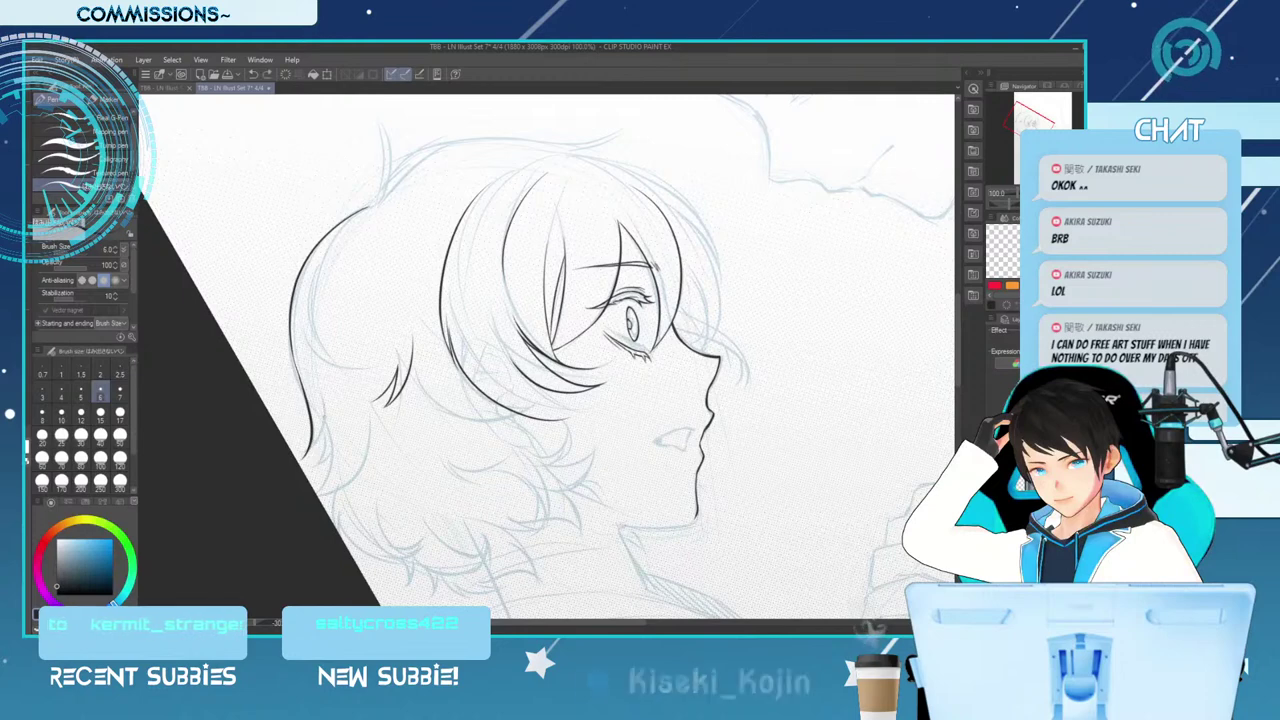
left_click_drag(325, 403, 305, 453)
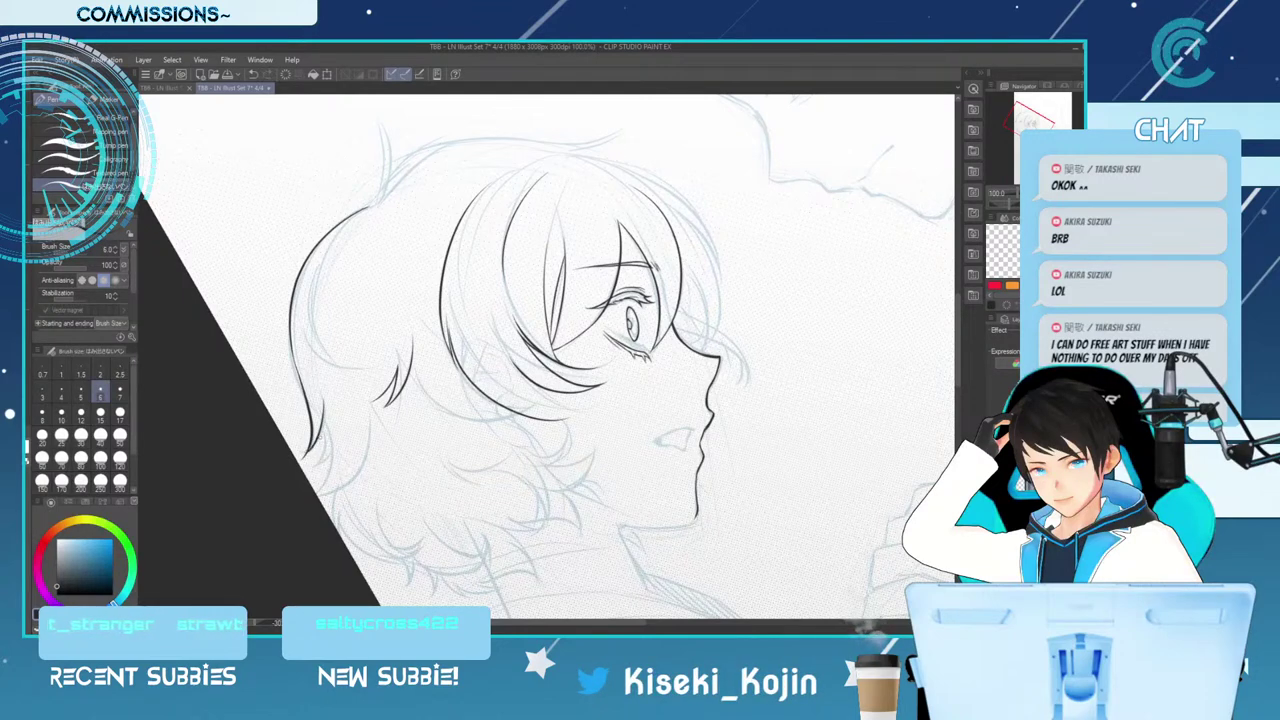
left_click_drag(325, 398, 308, 452)
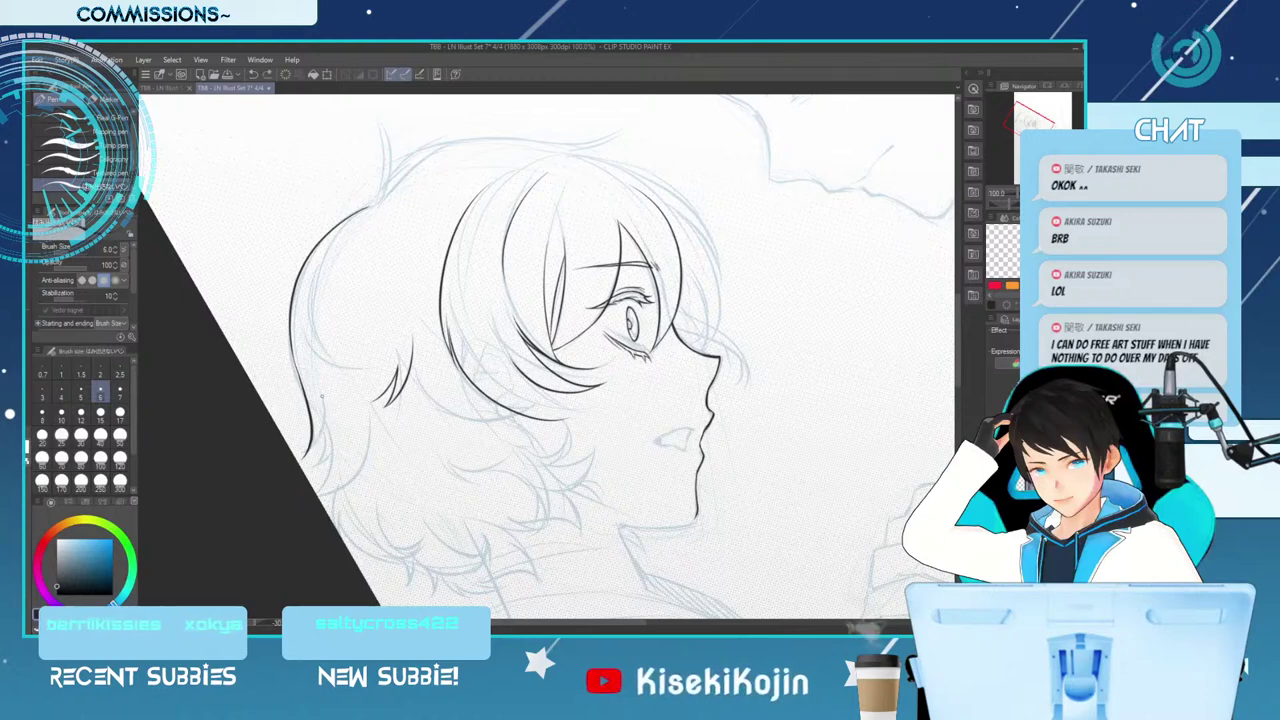
key("ctrl+z")
left_click_drag(325, 402, 308, 454)
key("ctrl+z")
mouse_move(324, 410)
left_mouse_down()
mouse_move(305, 458)
mouse_move(323, 446)
left_mouse_up()
key("ctrl+z")
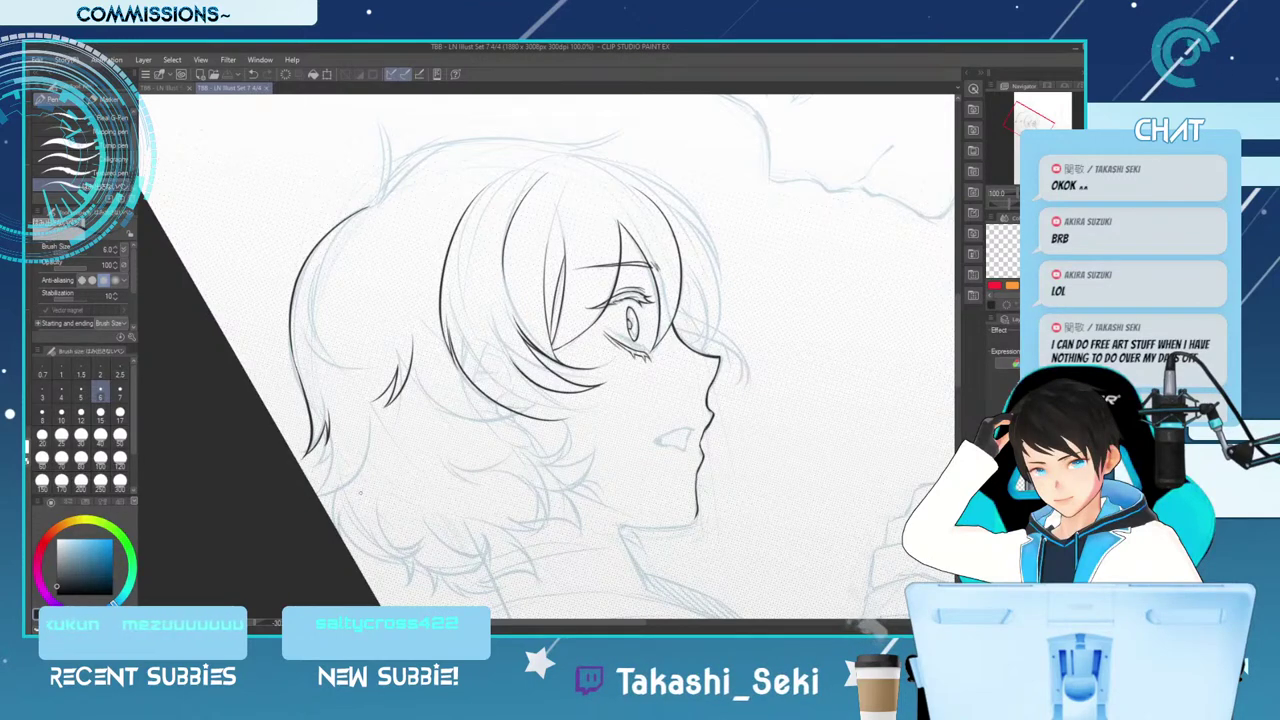
left_click_drag(327, 429, 316, 470)
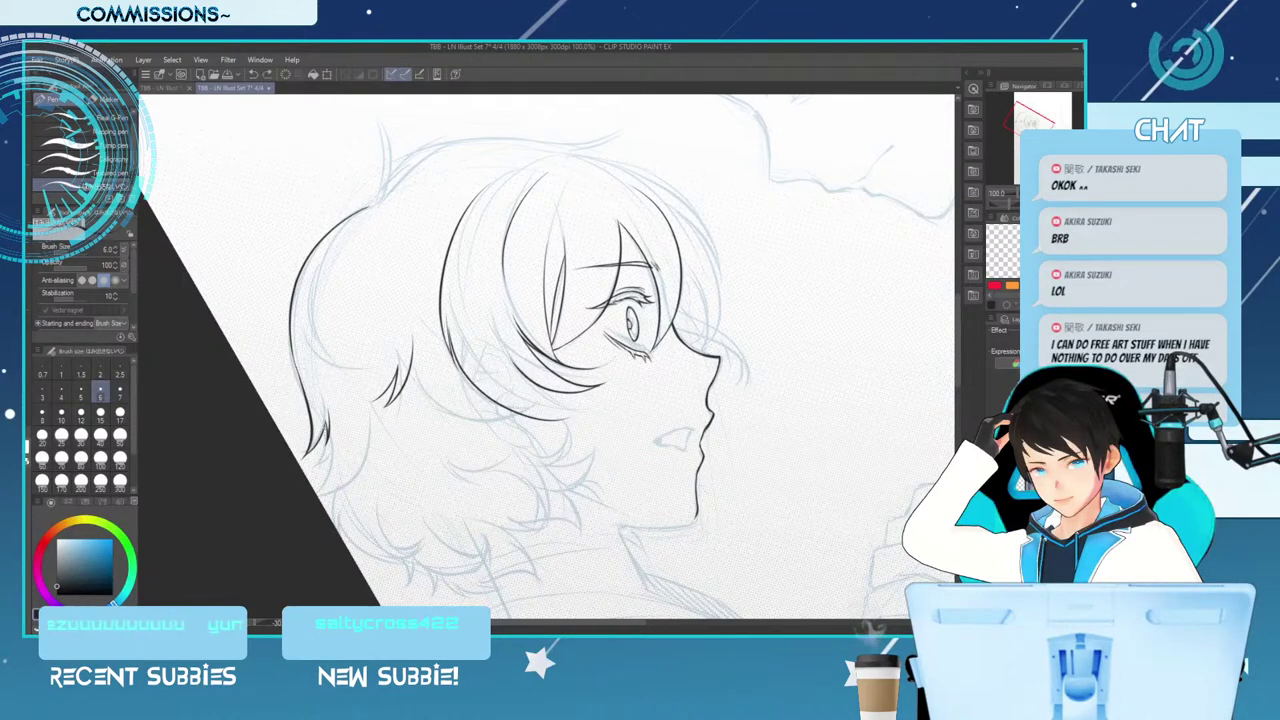
left_click_drag(327, 427, 309, 466)
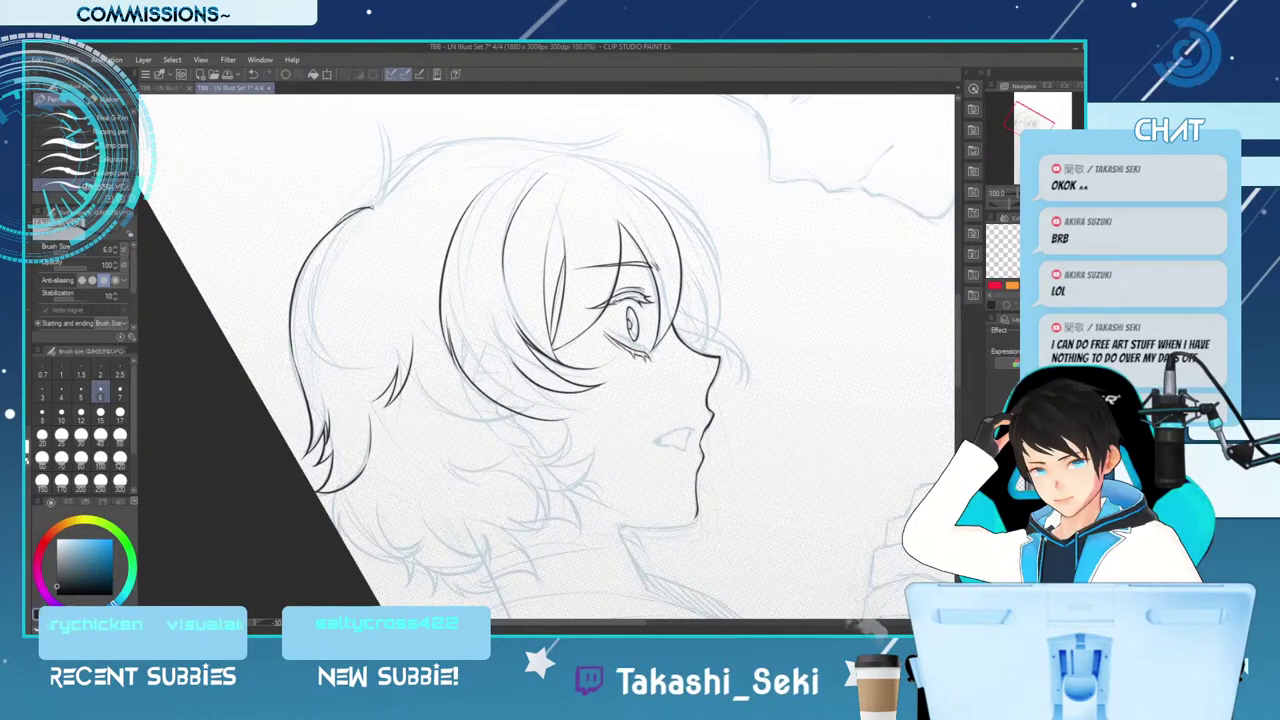
Ink a small rounded tuft at the upper end of the back-of-head outline, beside the base of the cowlick
left_click_drag(332, 228, 376, 202)
key("ctrl+z")
key("ctrl+z")
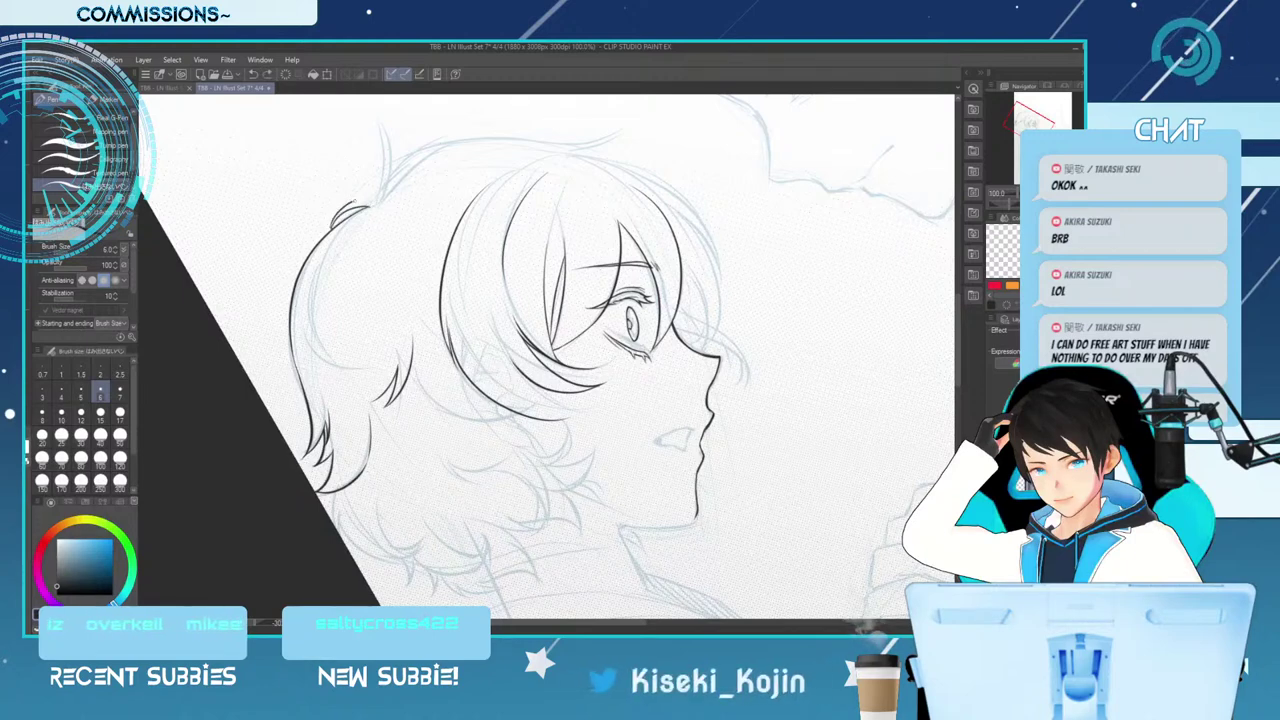
Ink the upright cowlick on the crown with two curved lines meeting in a pointed tip
left_click_drag(380, 144, 369, 206)
key("ctrl+z")
left_click_drag(379, 120, 370, 199)
key("ctrl+z")
mouse_move(367, 117)
left_mouse_down()
mouse_move(380, 206)
mouse_move(384, 196)
left_mouse_up()
key("ctrl+z")
key("ctrl+z")
key("ctrl+y")
key("ctrl+y")
key("ctrl+z")
left_click_drag(367, 117, 385, 196)
key("ctrl+z")
mouse_move(368, 117)
left_mouse_down()
mouse_move(389, 133)
mouse_move(392, 196)
left_mouse_up()
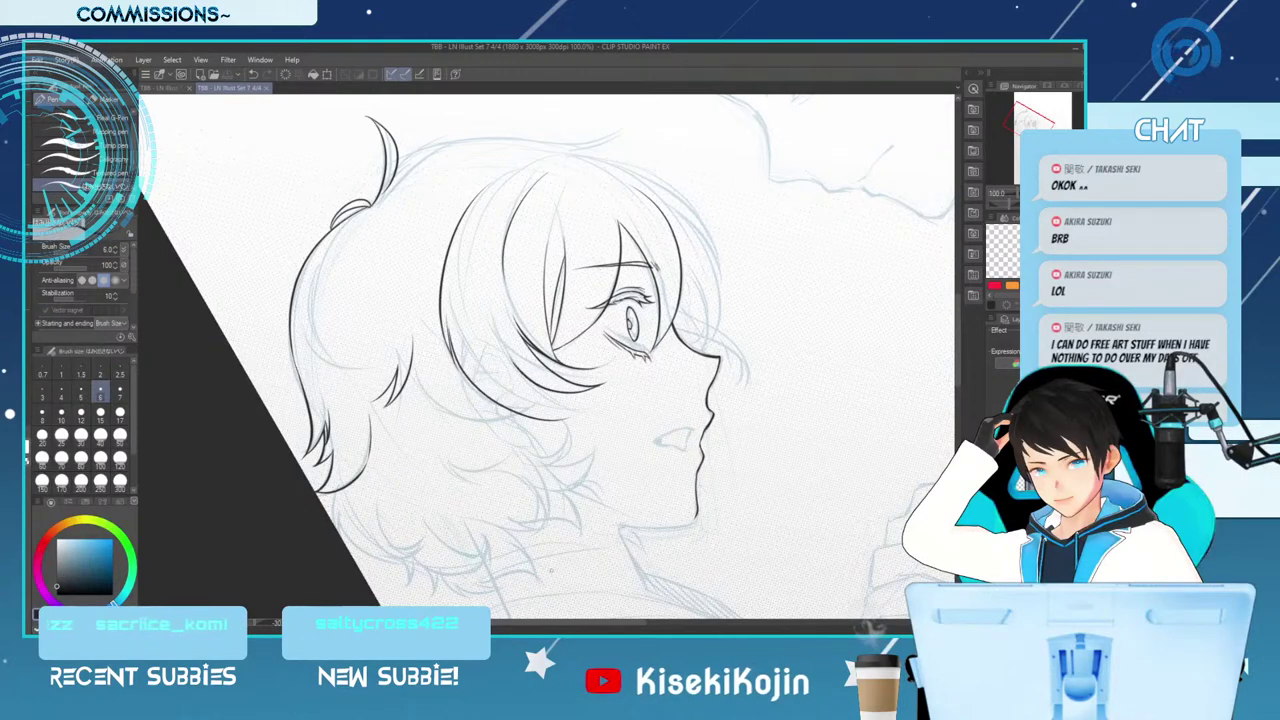
Restore the unflipped view and ink the underside of the jaw from the chin to the throat, plus the front neck line
key("h")
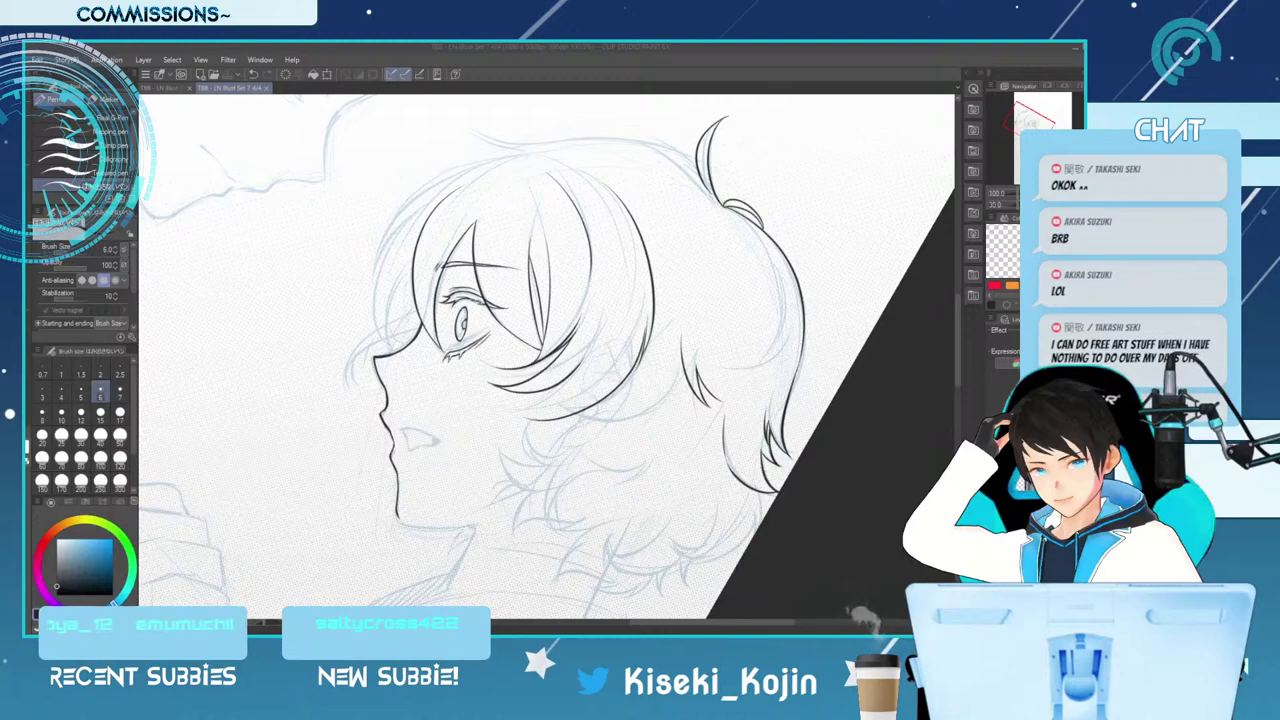
mouse_move(398, 515)
left_mouse_down()
mouse_move(498, 518)
mouse_move(460, 525)
left_mouse_up()
key("ctrl+z")
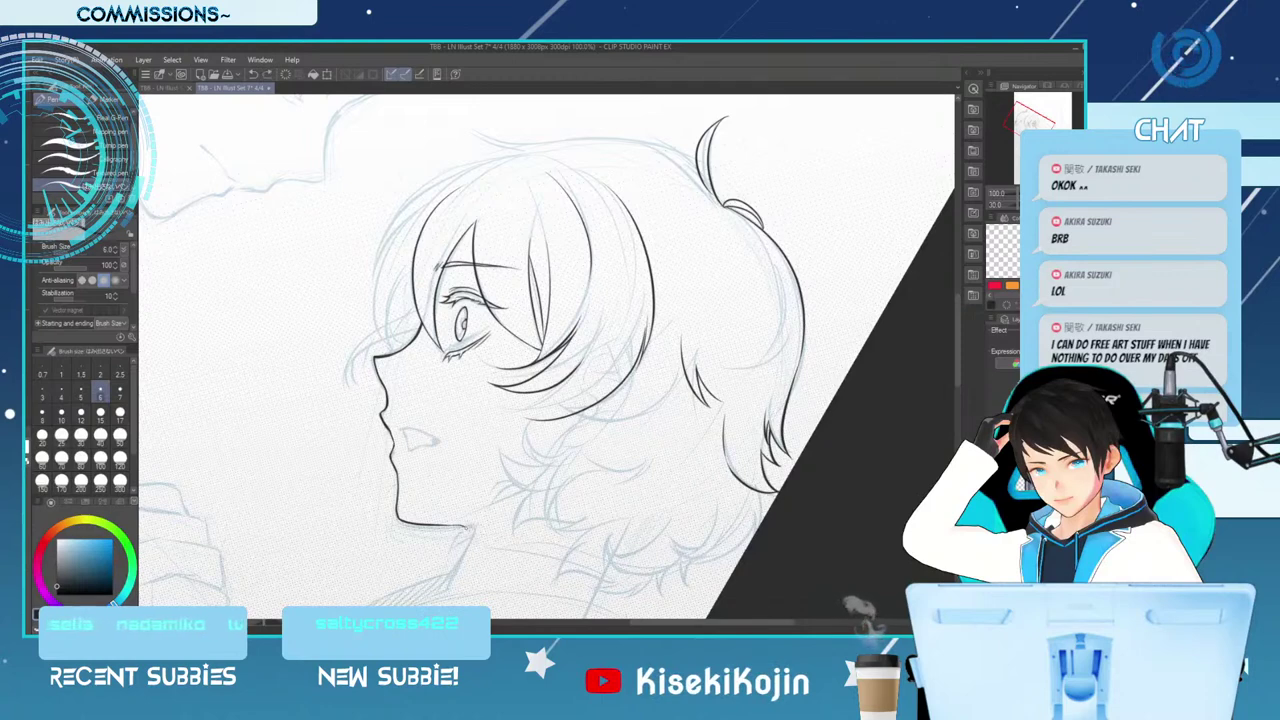
mouse_move(460, 523)
left_mouse_down()
mouse_move(472, 537)
mouse_move(450, 583)
left_mouse_up()
key("ctrl+z")
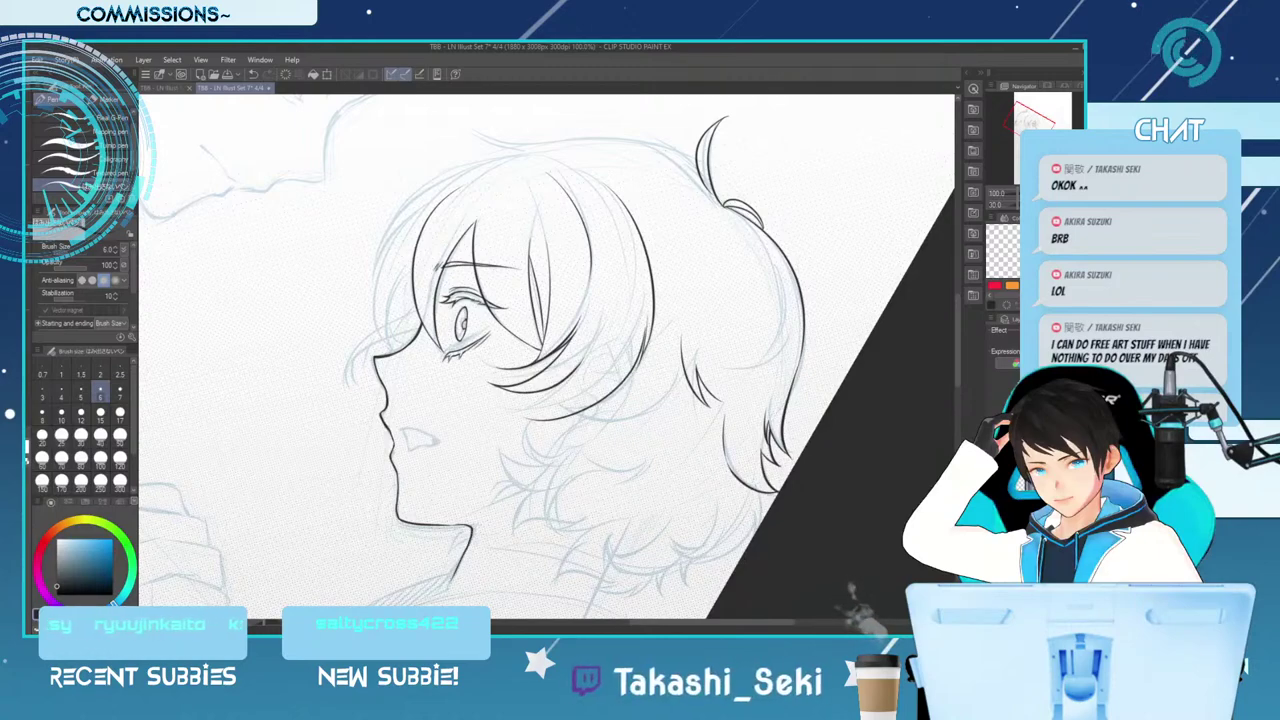
Rotate the canvas and ink the outline of the slightly open mouth
key("minus")
key("minus")
key("minus")
key("minus")
left_click_drag(438, 475, 438, 403)
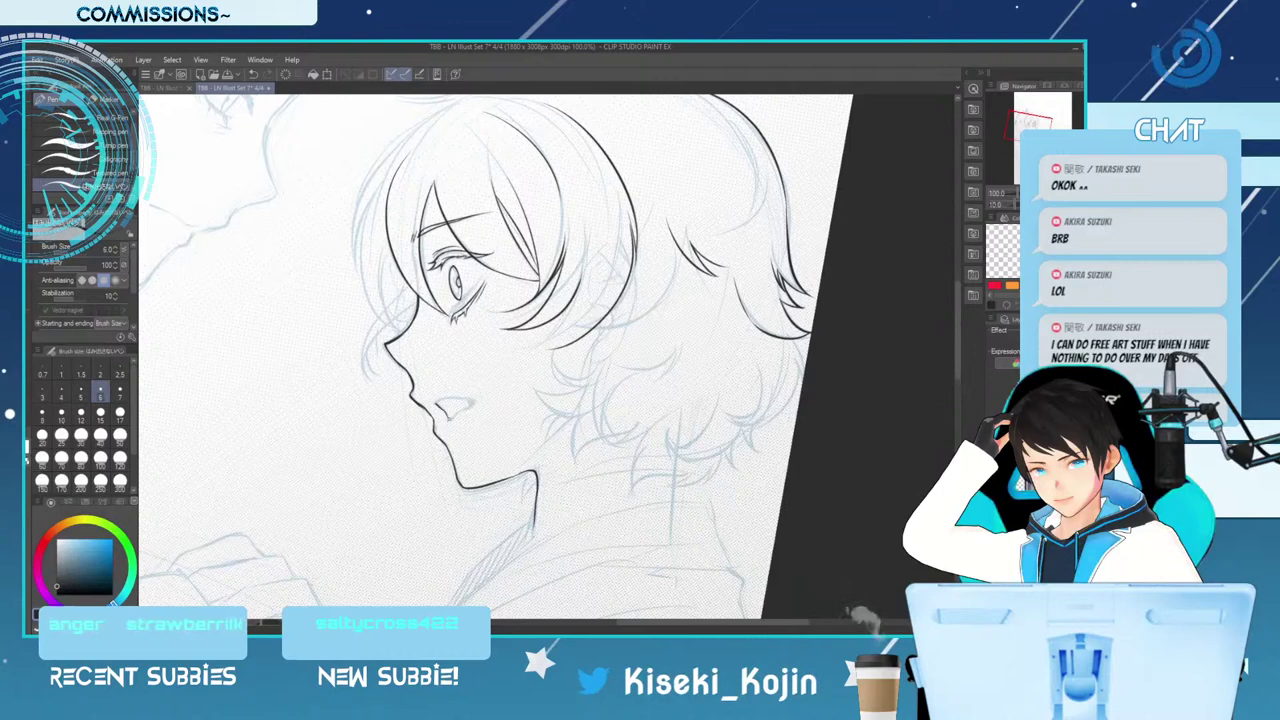
left_click_drag(447, 416, 478, 401)
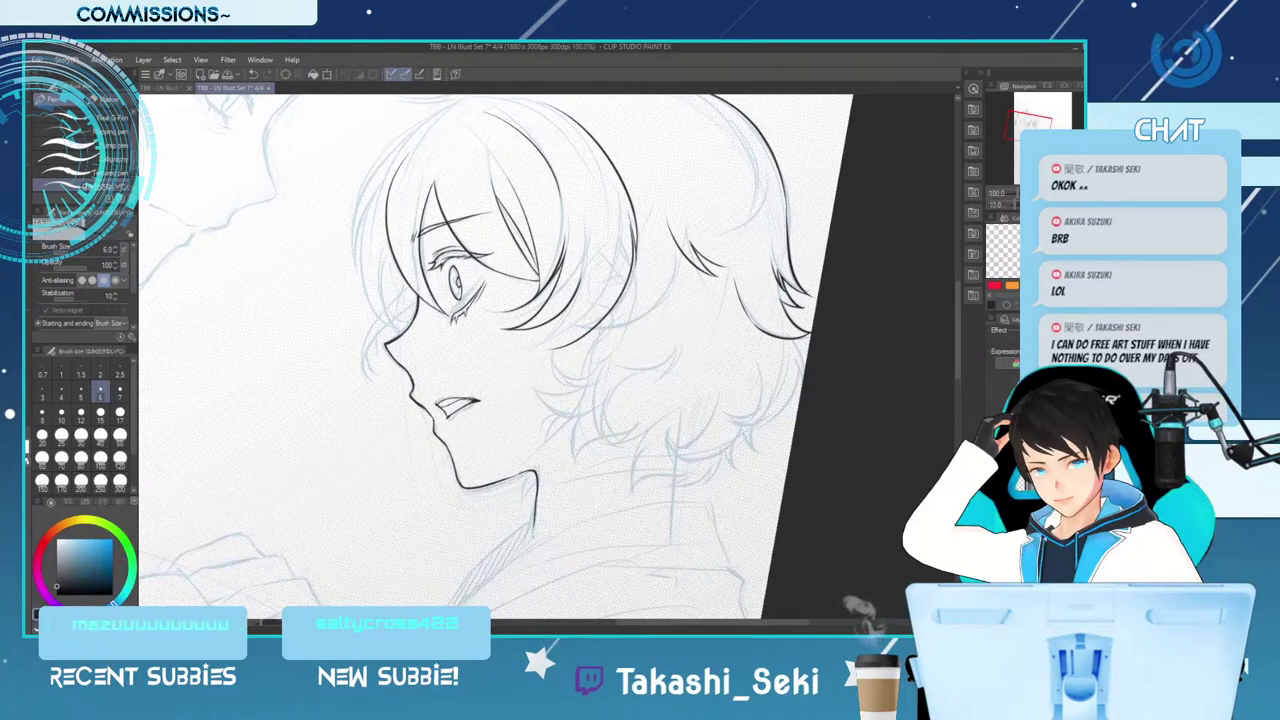
key("e")
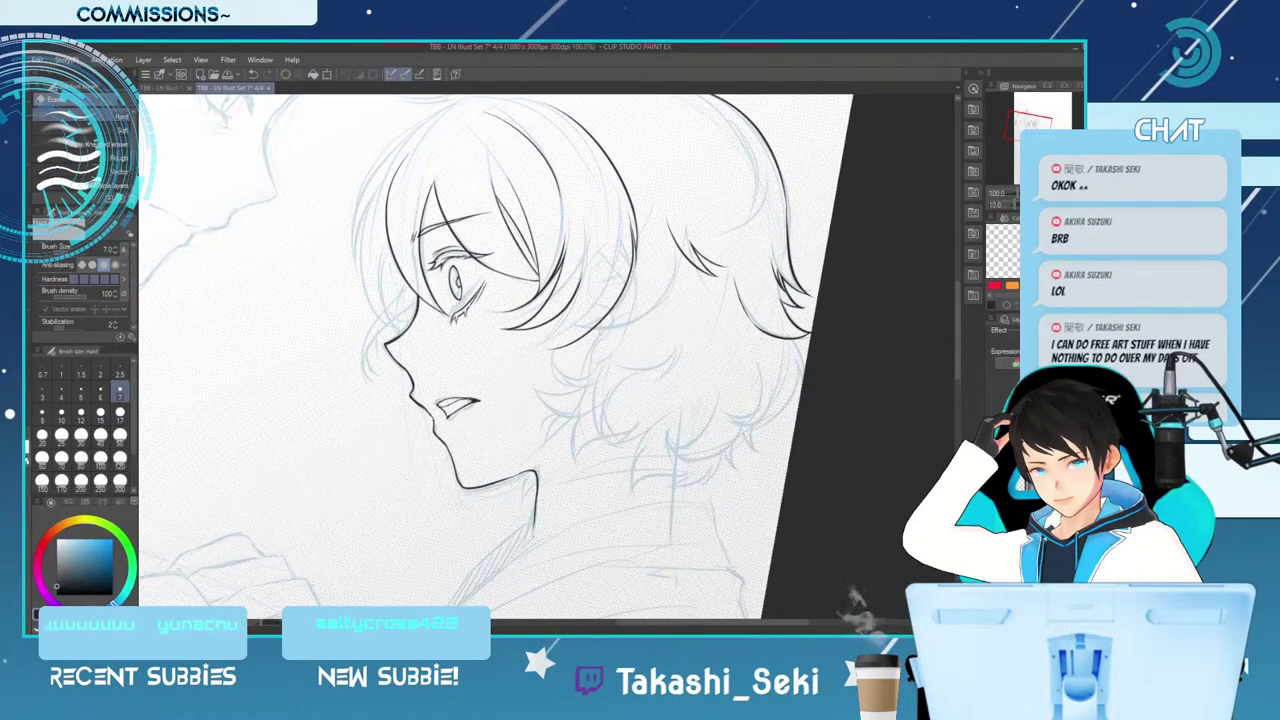
key("p")
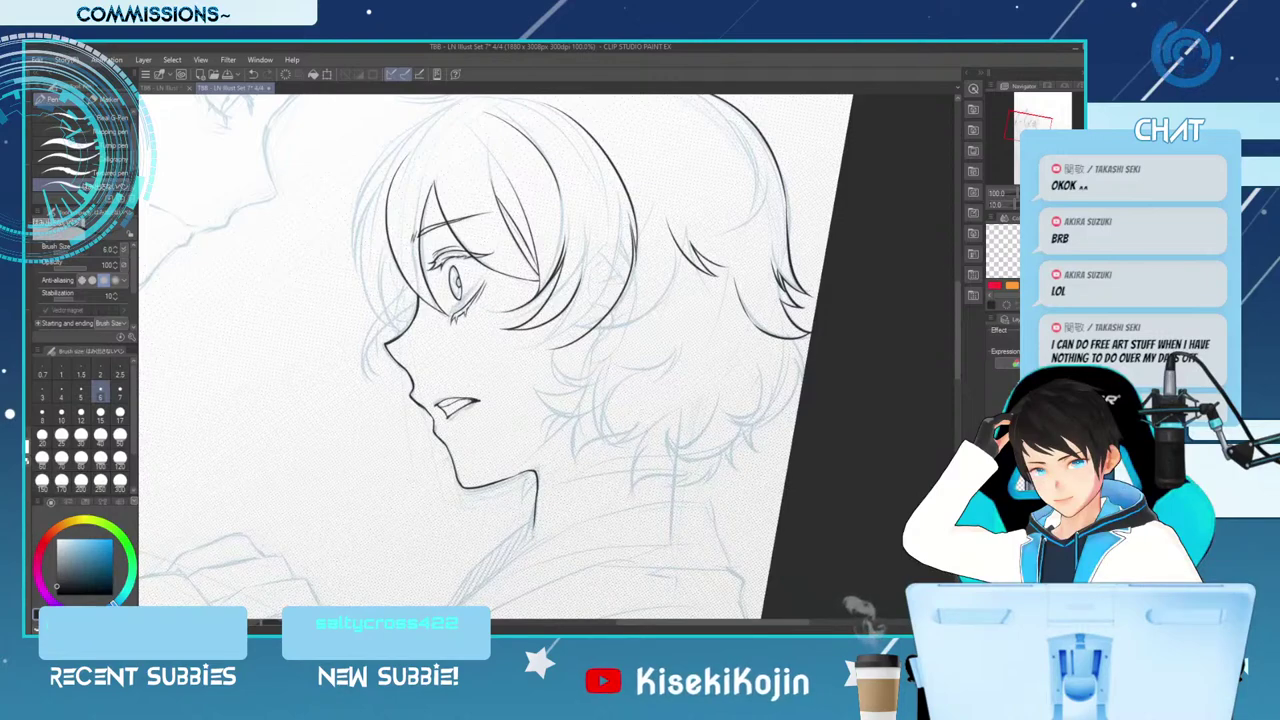
Check the face zoomed out and mirrored, and add a short thin hair line below the swept bang tips on the cheek
key("ctrl+minus")
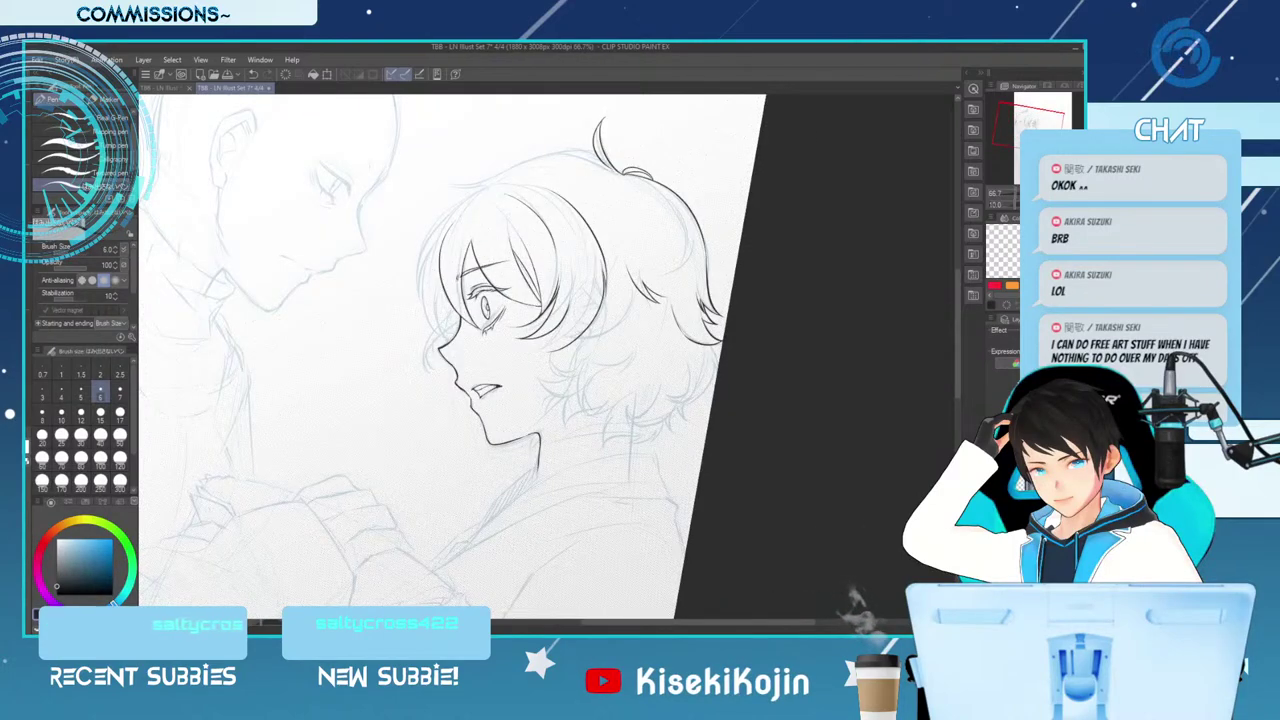
key("h")
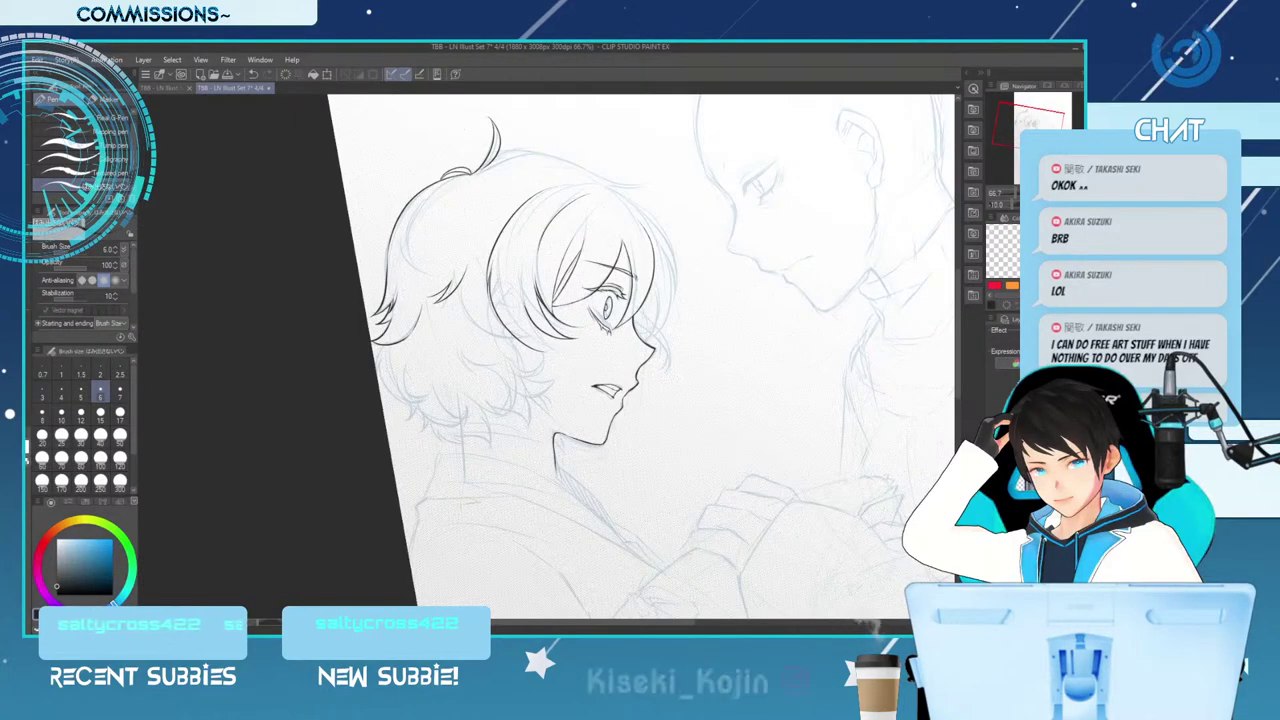
key("h")
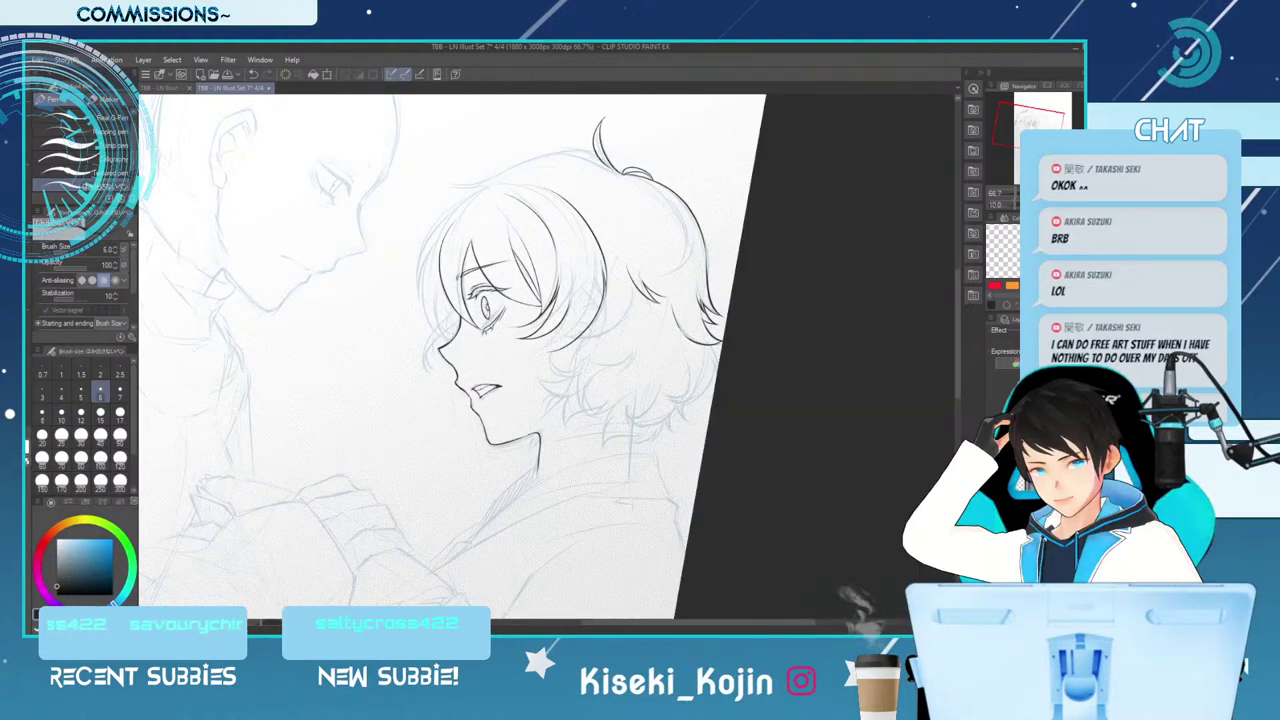
key("ctrl+plus")
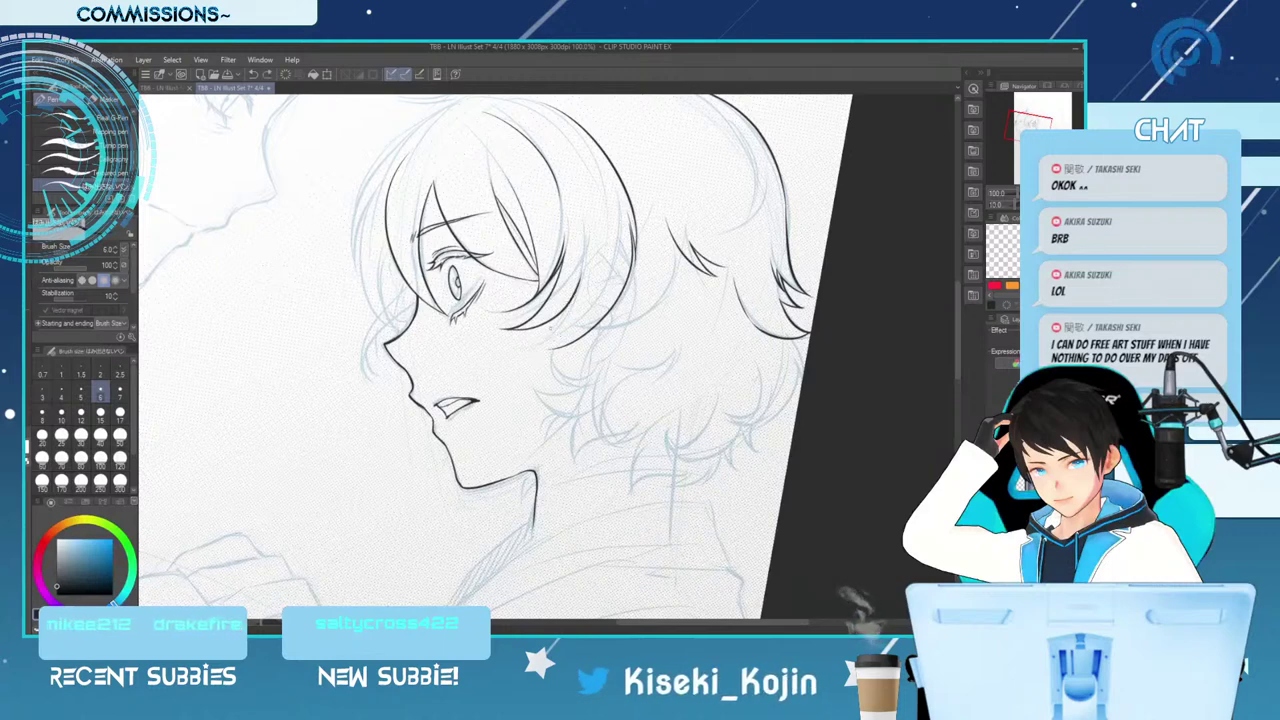
left_click_drag(566, 310, 540, 334)
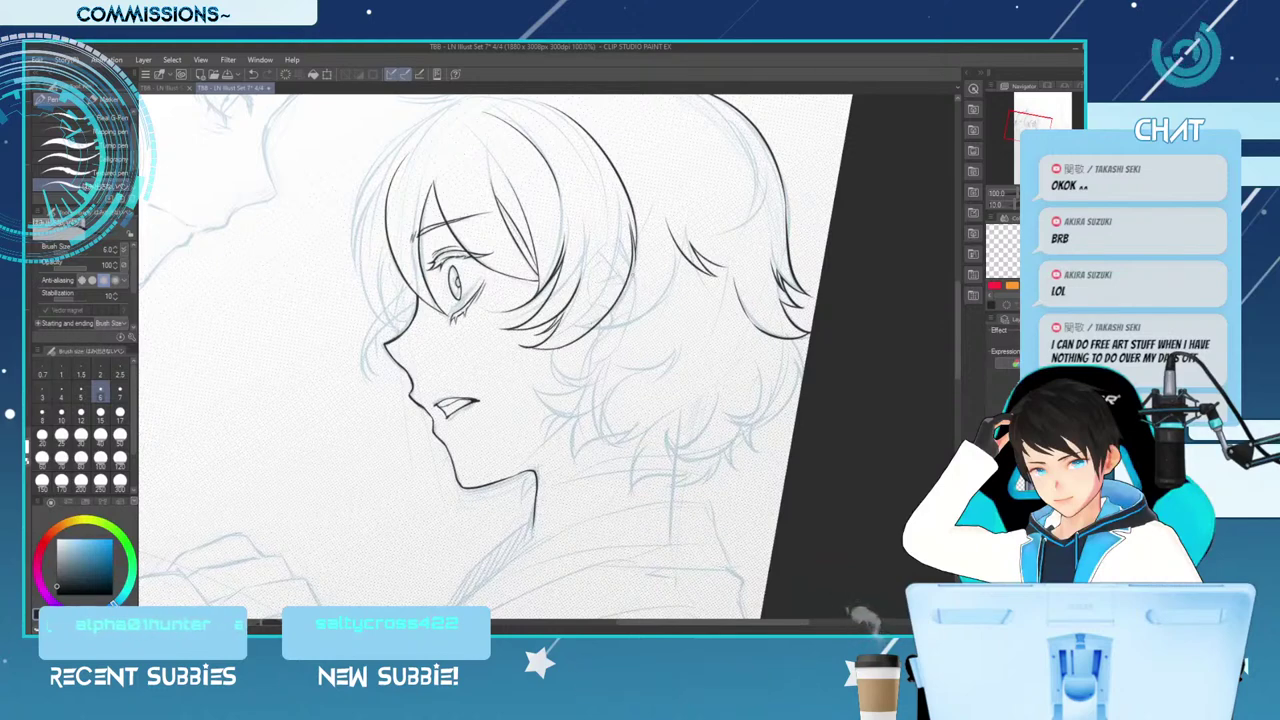
Ink a curved pointed strand behind the side bangs, with a short forked line beside it just below the long bang curve
left_click_drag(618, 296, 633, 354)
key("ctrl+z")
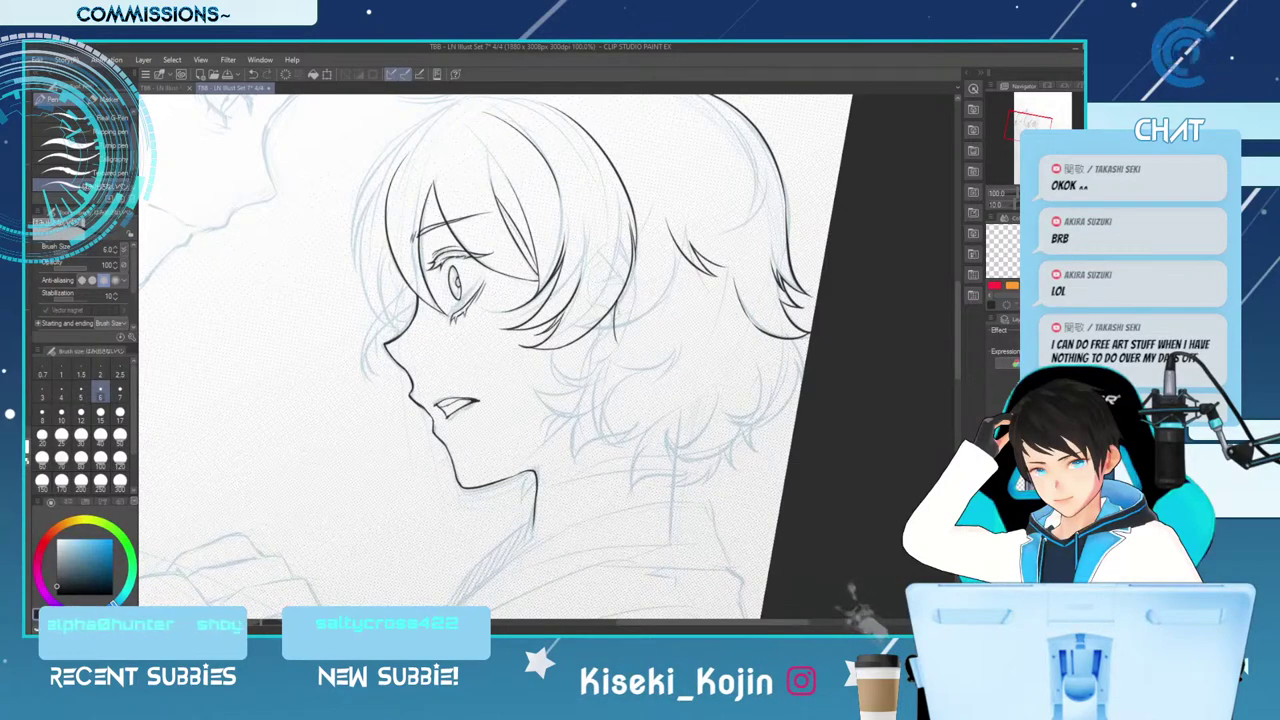
left_click_drag(616, 316, 652, 354)
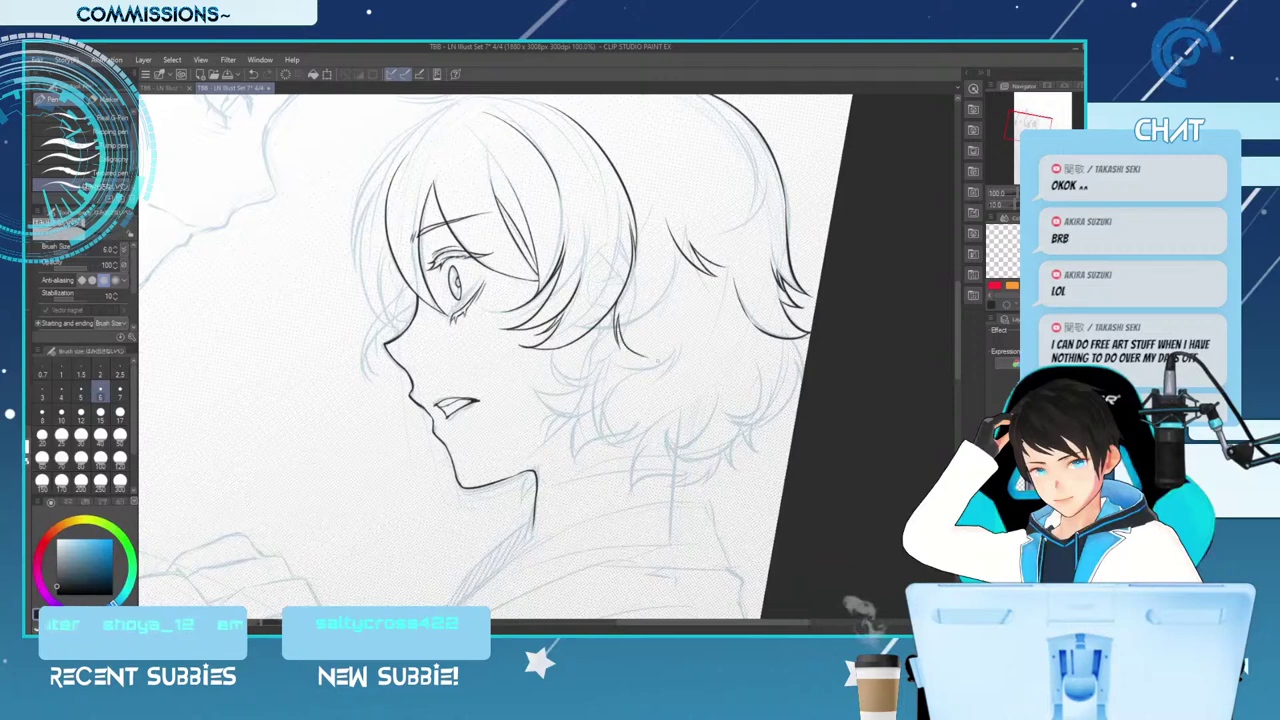
key("ctrl+z")
left_click_drag(617, 312, 645, 355)
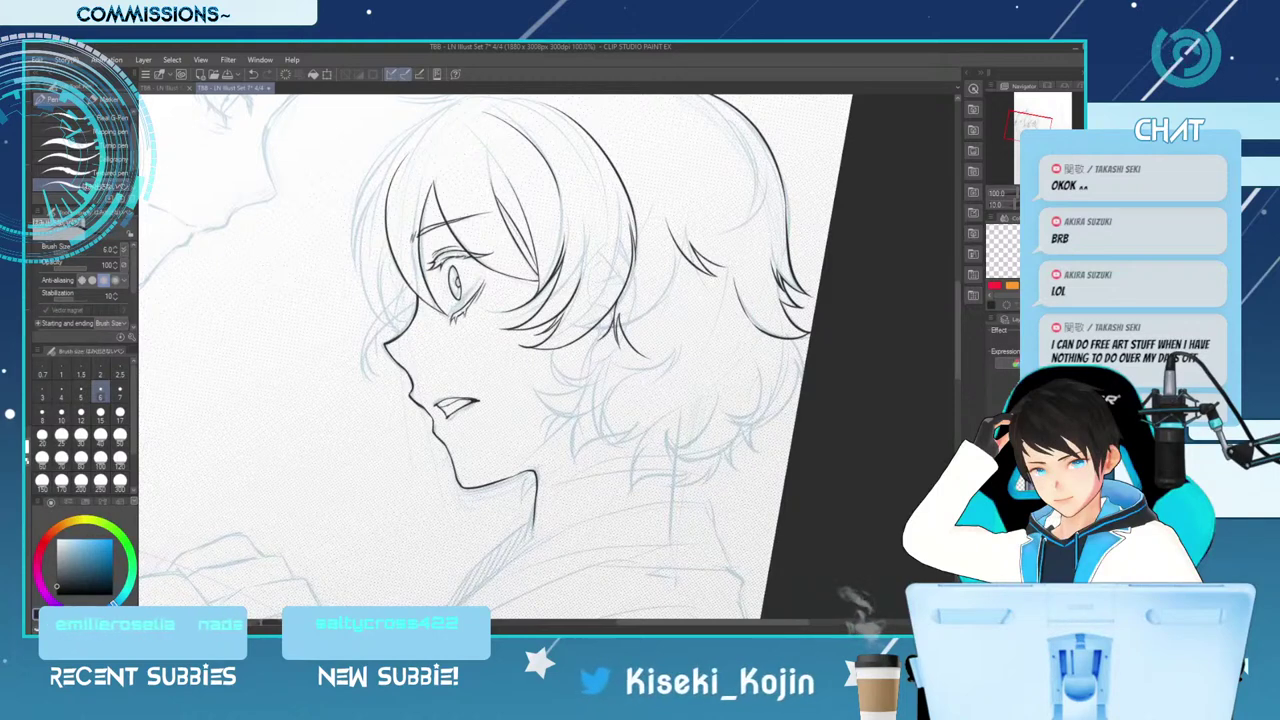
mouse_move(607, 335)
left_mouse_down()
mouse_move(590, 353)
mouse_move(618, 346)
left_mouse_up()
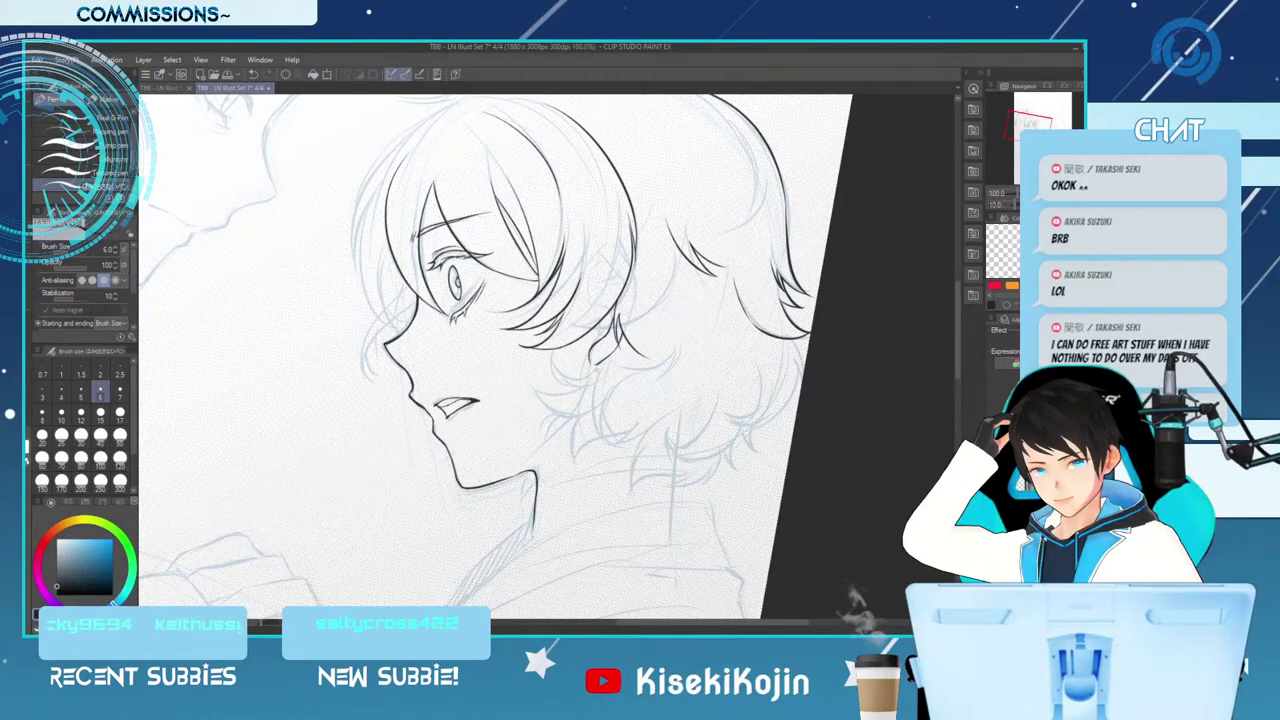
Ink the small curled lock below the side bangs, curving from the cheek up to the strand behind it
mouse_move(555, 362)
left_mouse_down()
mouse_move(592, 374)
mouse_move(559, 376)
mouse_move(598, 382)
left_mouse_up()
key("ctrl+z")
key("ctrl+z")
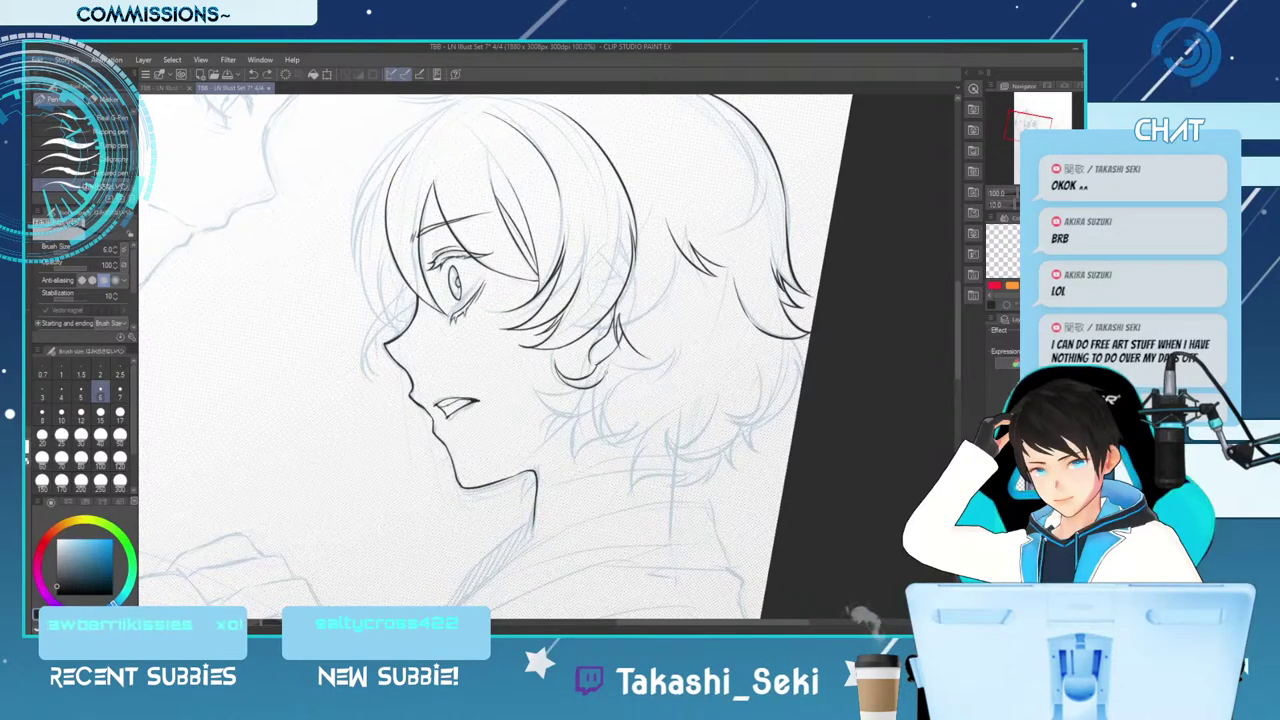
left_click_drag(608, 360, 600, 382)
key("ctrl+z")
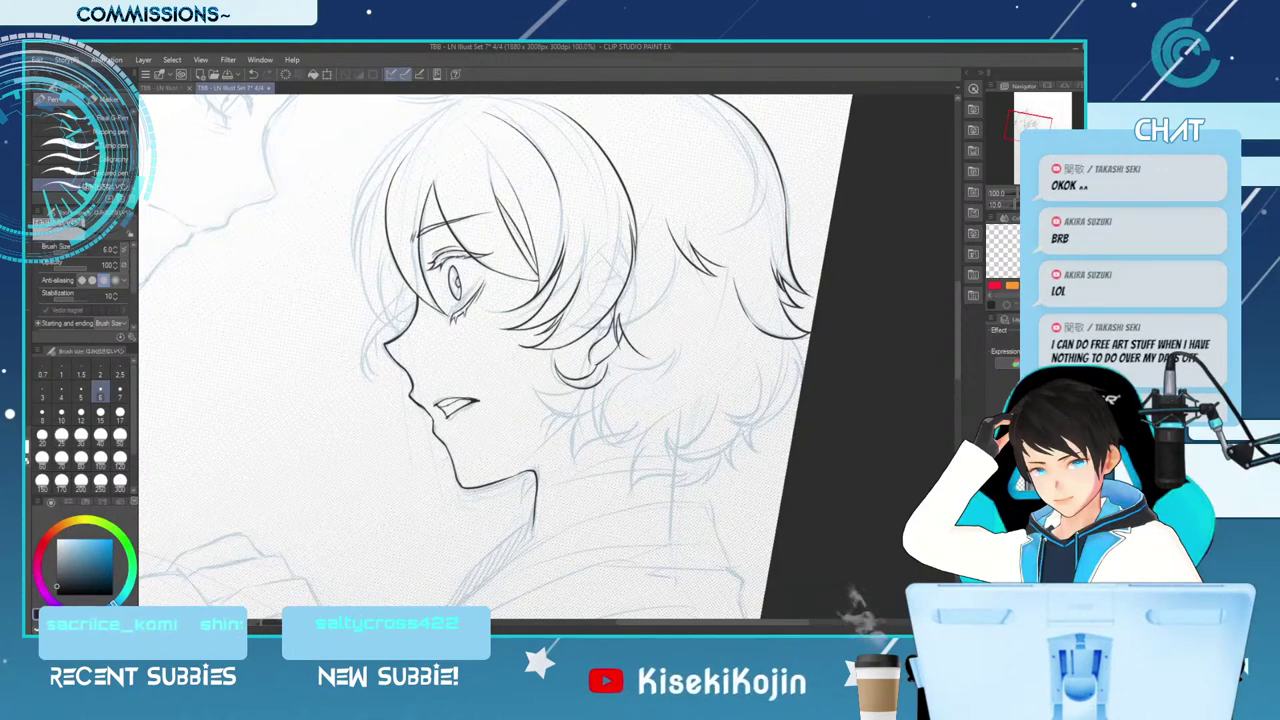
In the mirrored view, select the inked back hair and cowlick with a polyline selection, shift them slightly inward toward the face, and deselect
key("e")
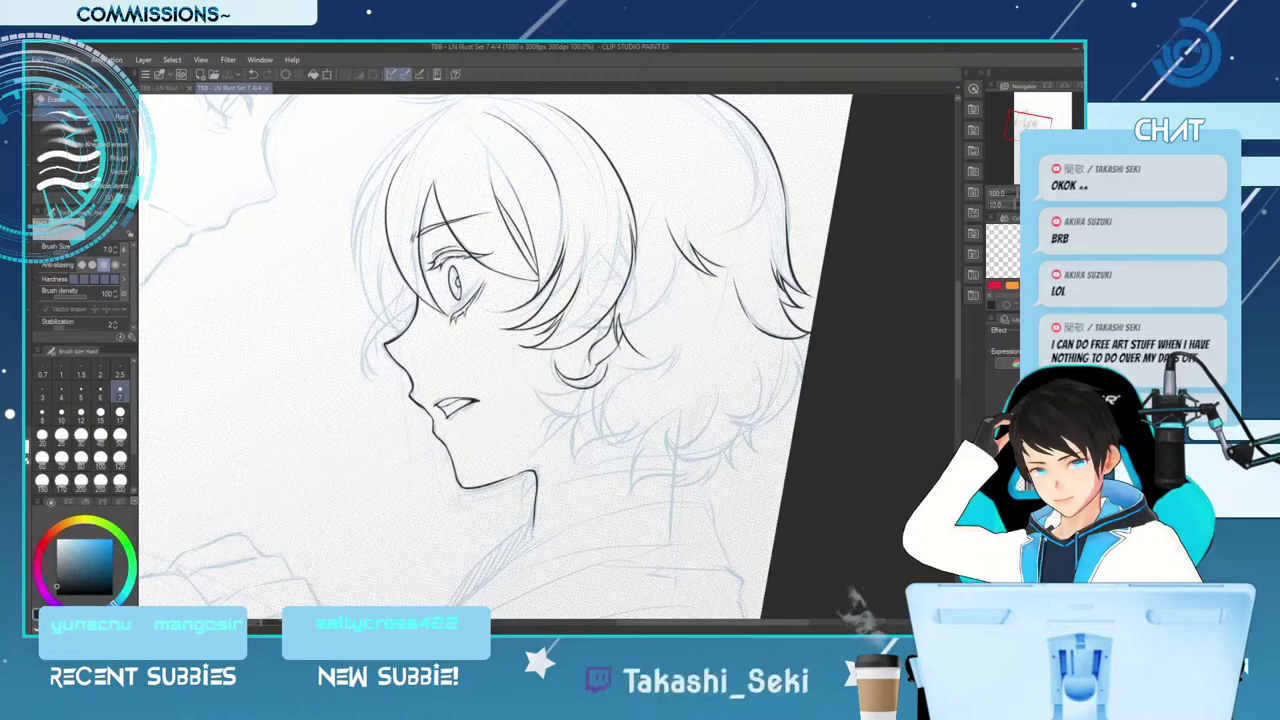
key("ctrl+minus")
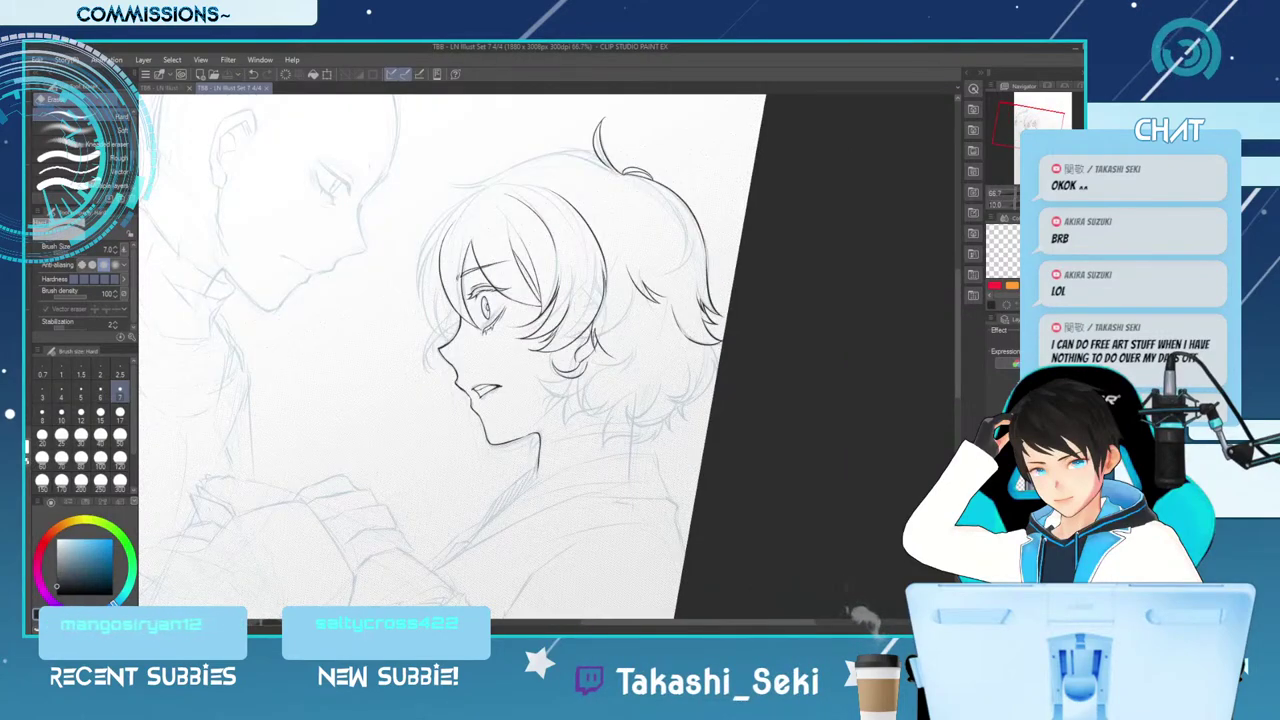
key("ctrl+minus")
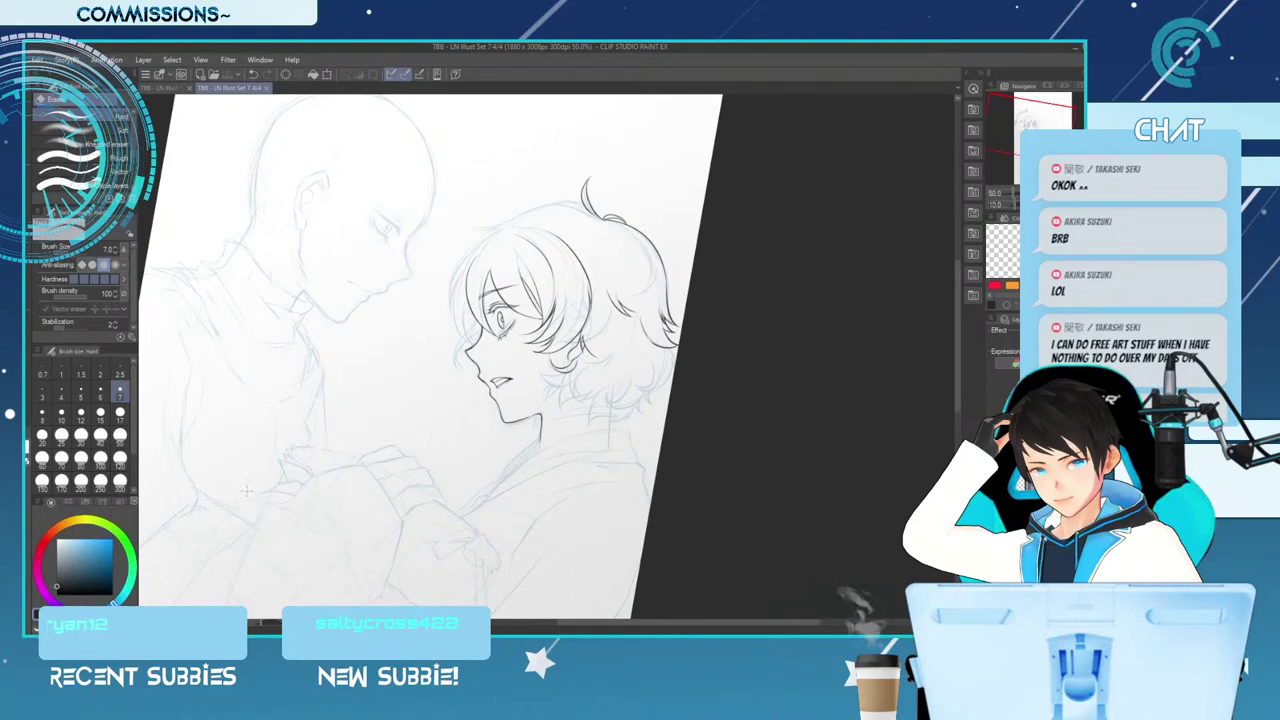
key("h")
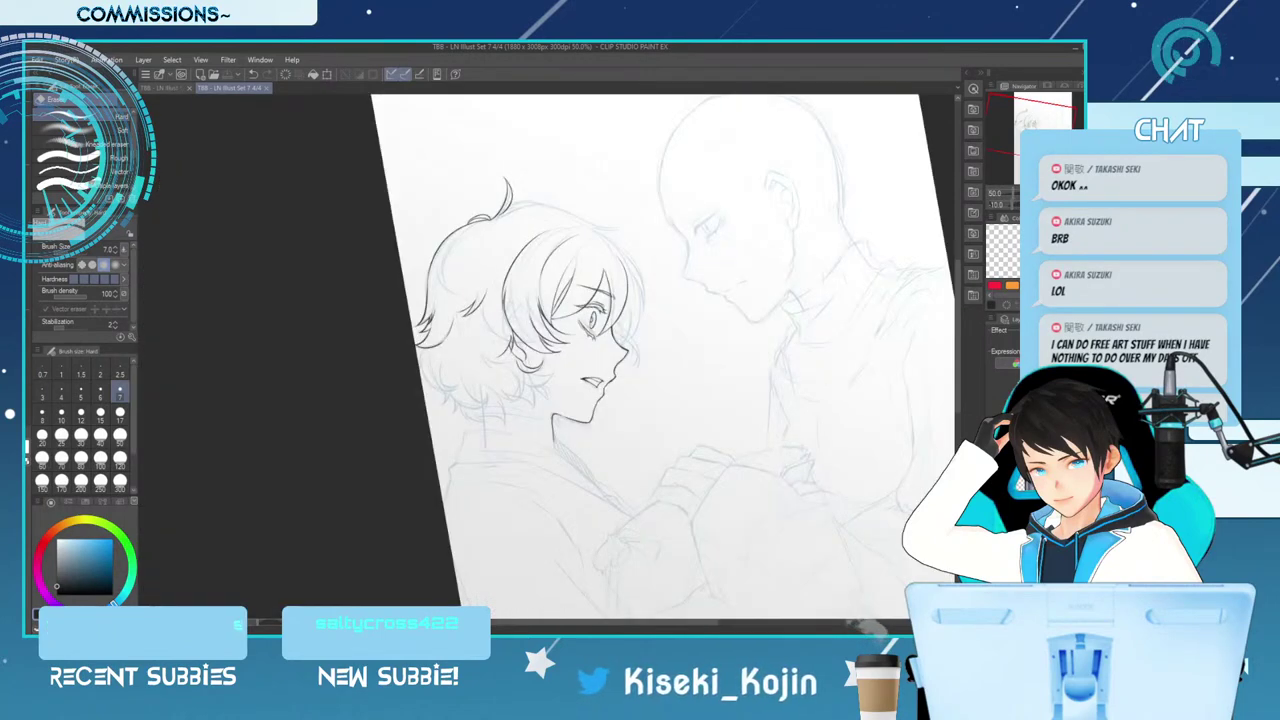
key("m")
left_click(85, 157)
left_click(484, 291)
left_click(497, 265)
left_click(474, 348)
left_click(413, 393)
left_click(378, 305)
left_click(470, 157)
left_click(549, 198)
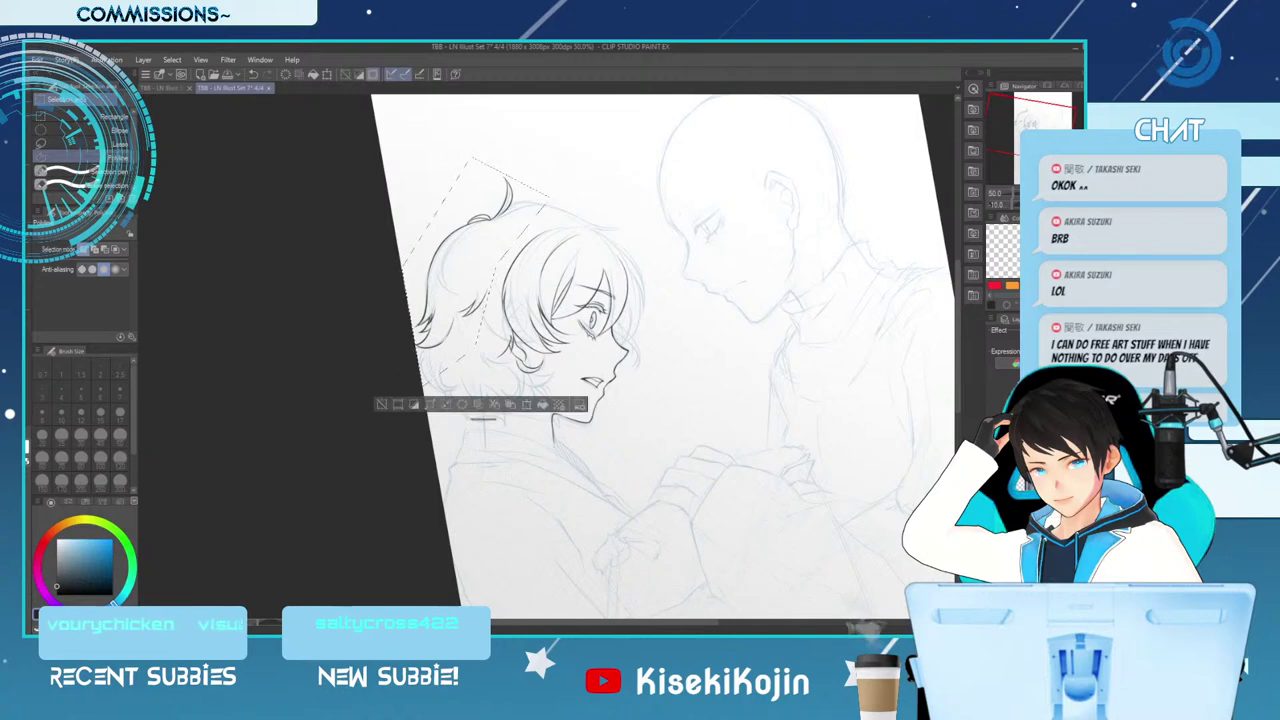
key("ctrl+t")
left_click_drag(482, 264, 490, 266)
key("minus")
key("minus")
key("minus")
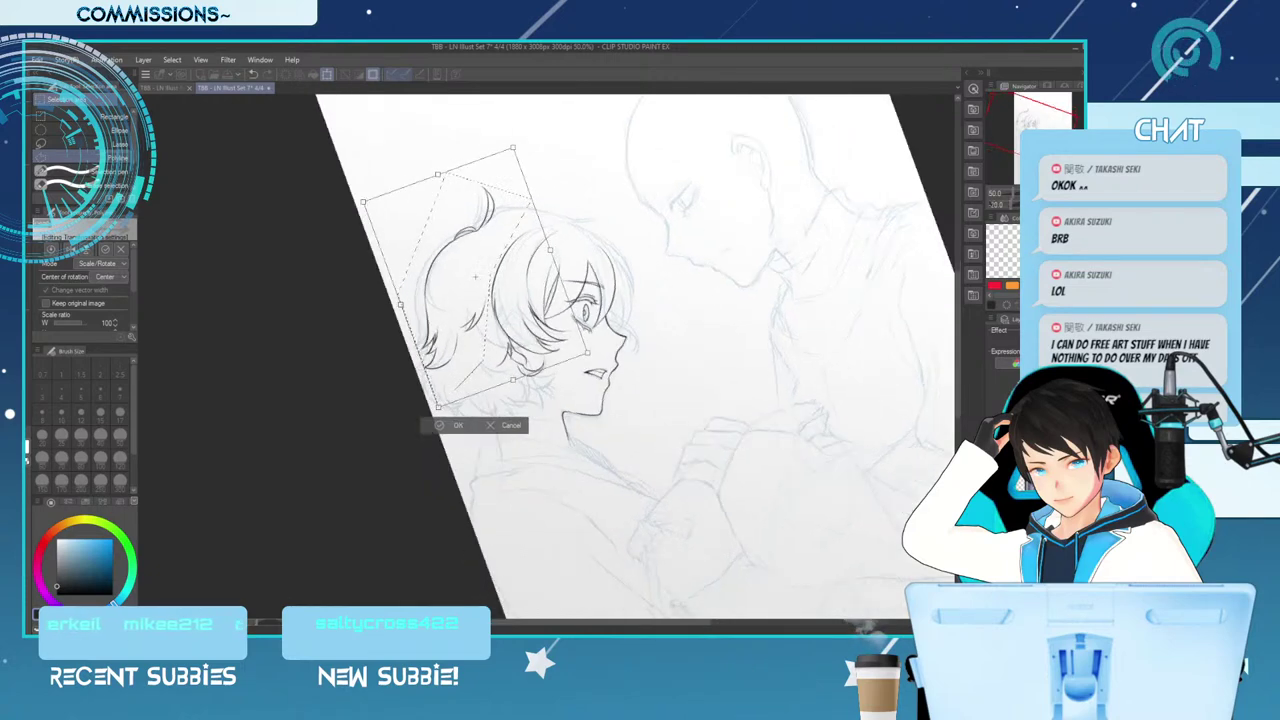
key("Right")
key("Right")
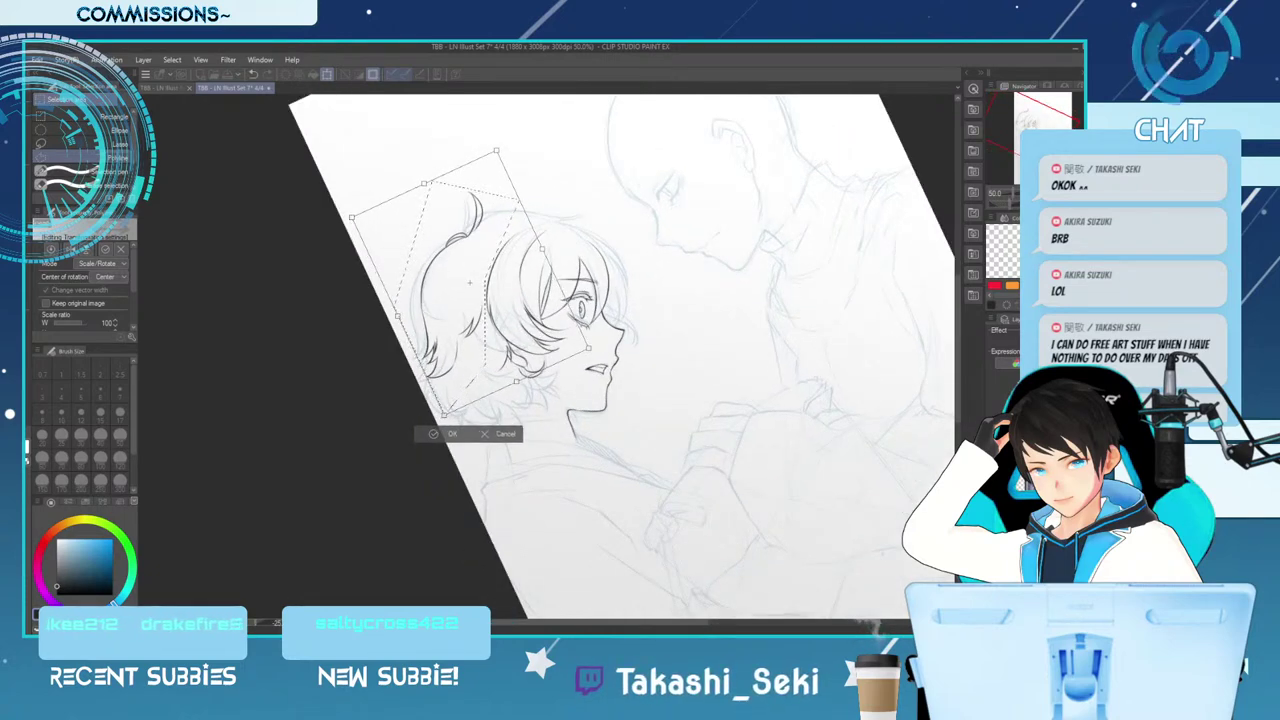
key("Left")
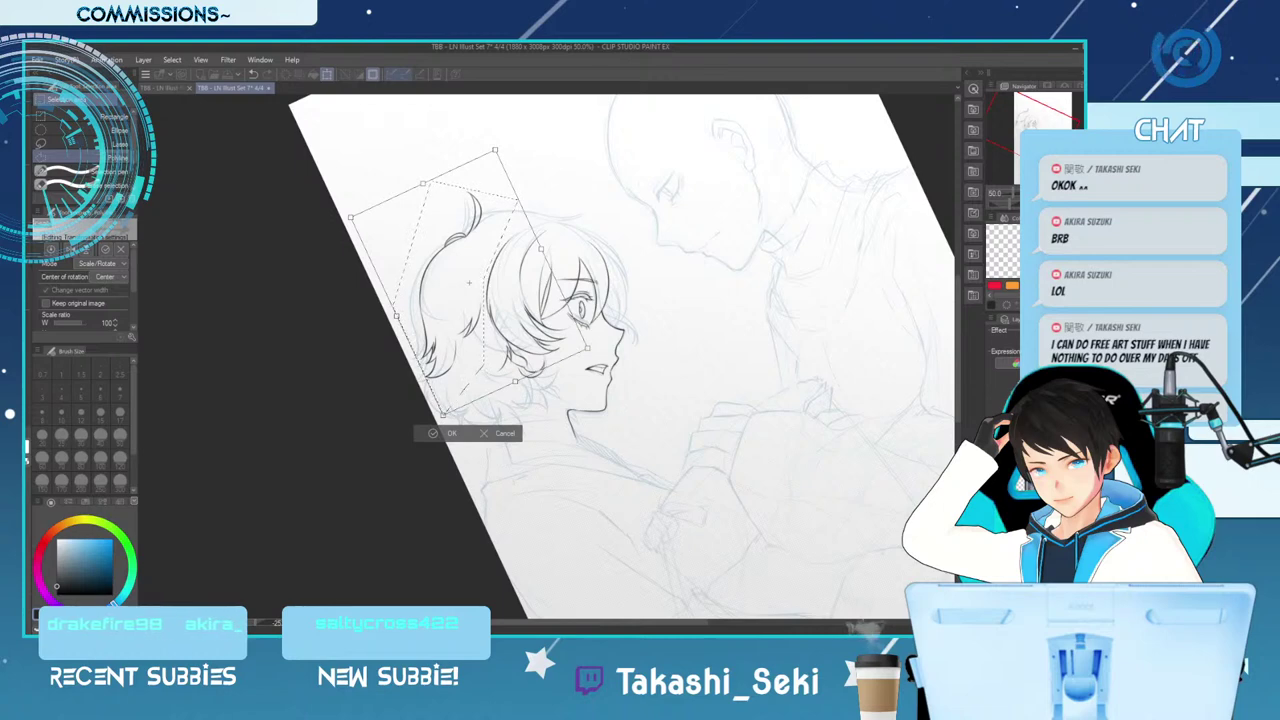
key("Up")
key("Up")
key("Up")
key("Up")
key("Right")
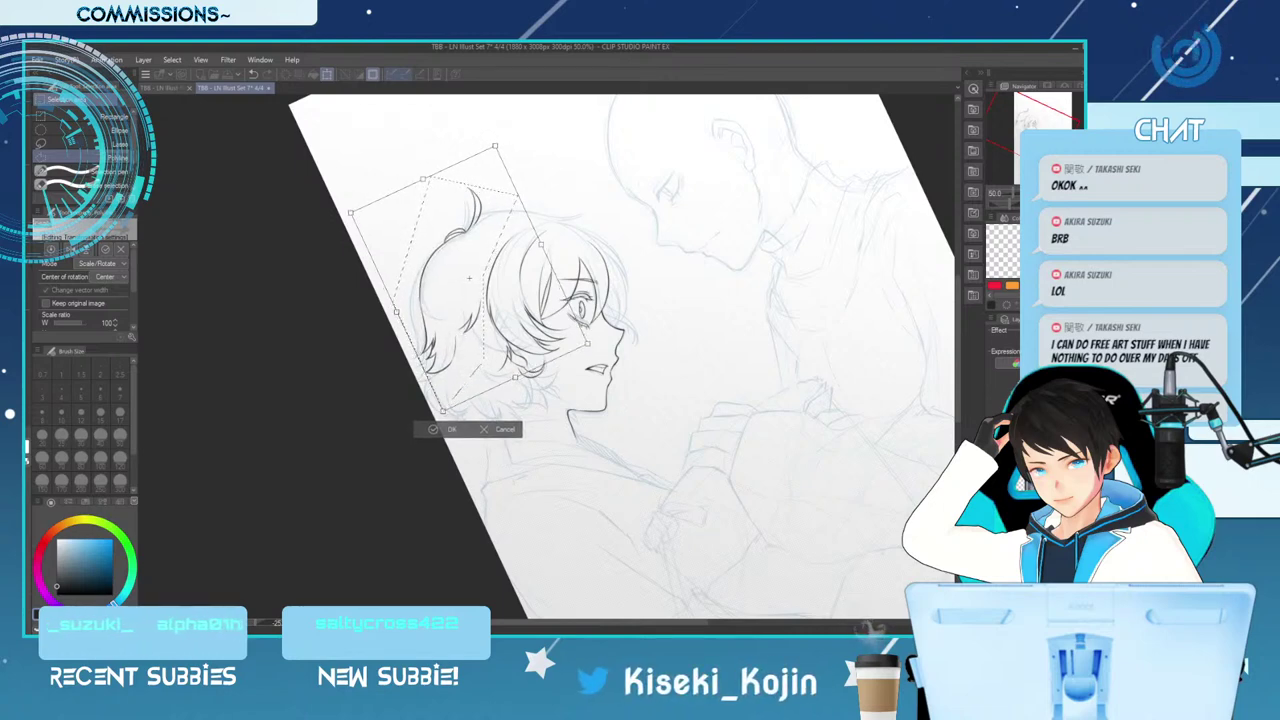
key("Return")
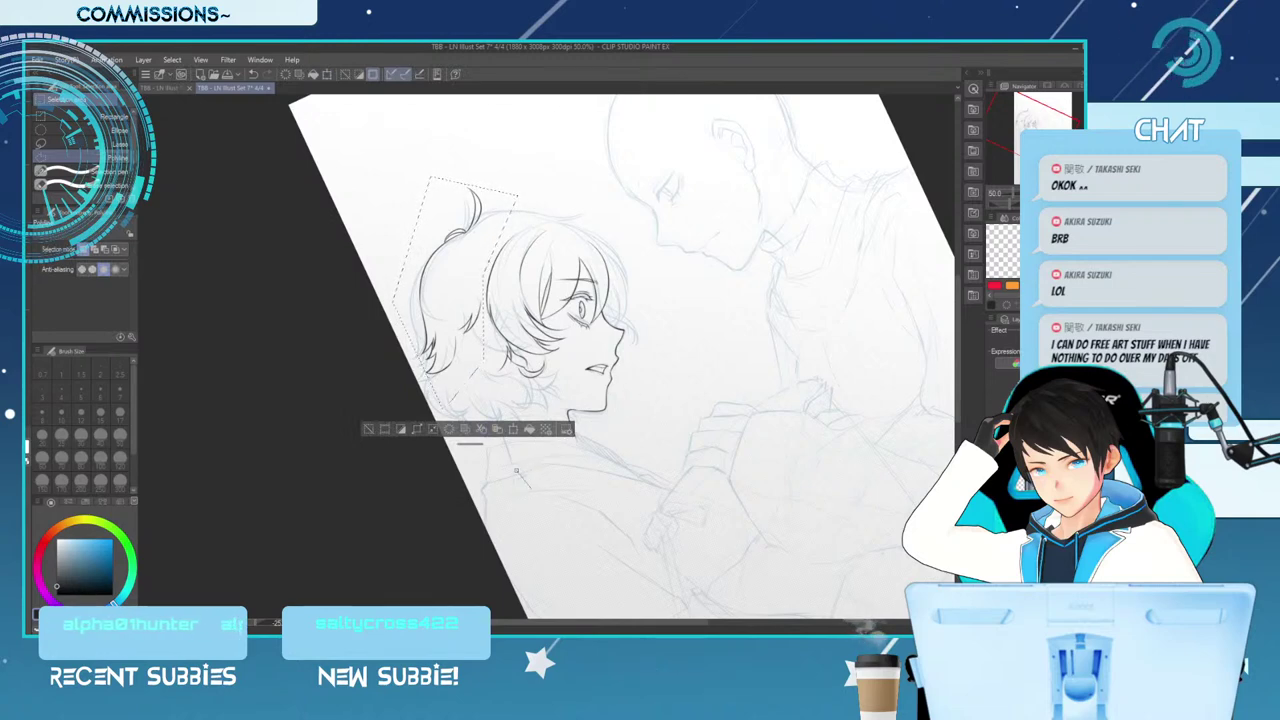
key("ctrl+d")
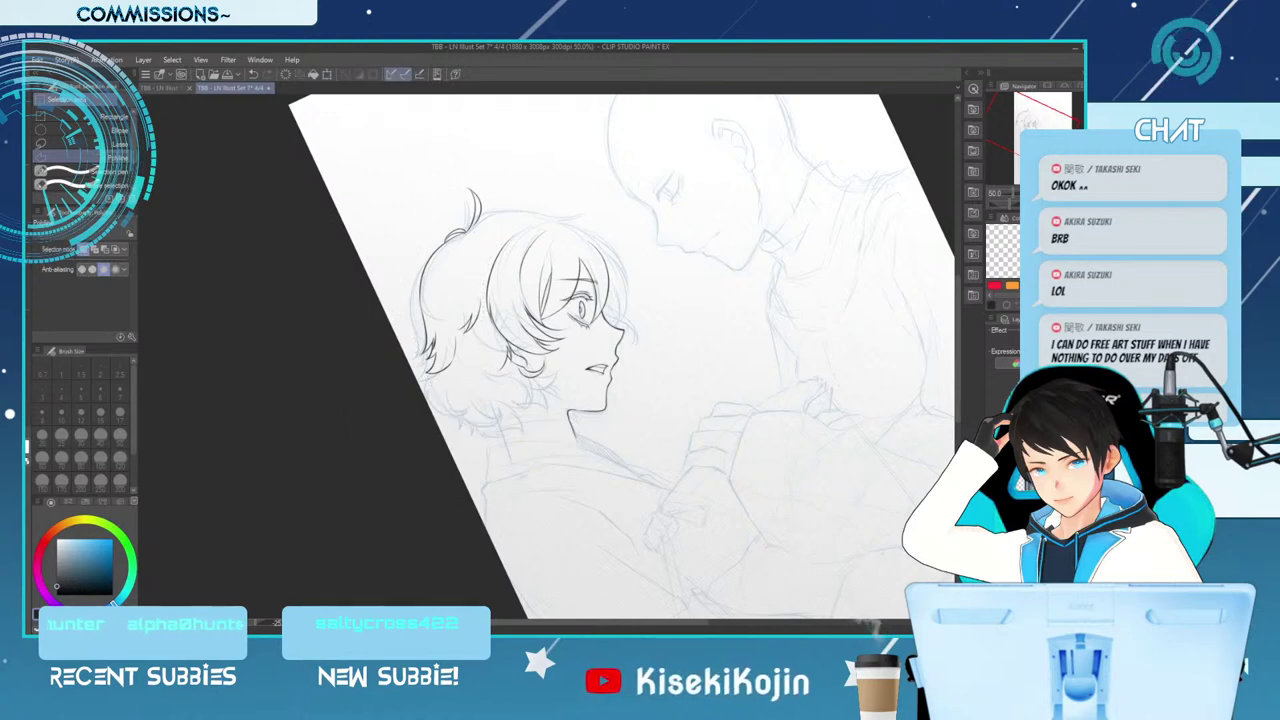
Set the pen size to 8 and ink the crown outline from the cowlick forward to a small pointed tip
key("p")
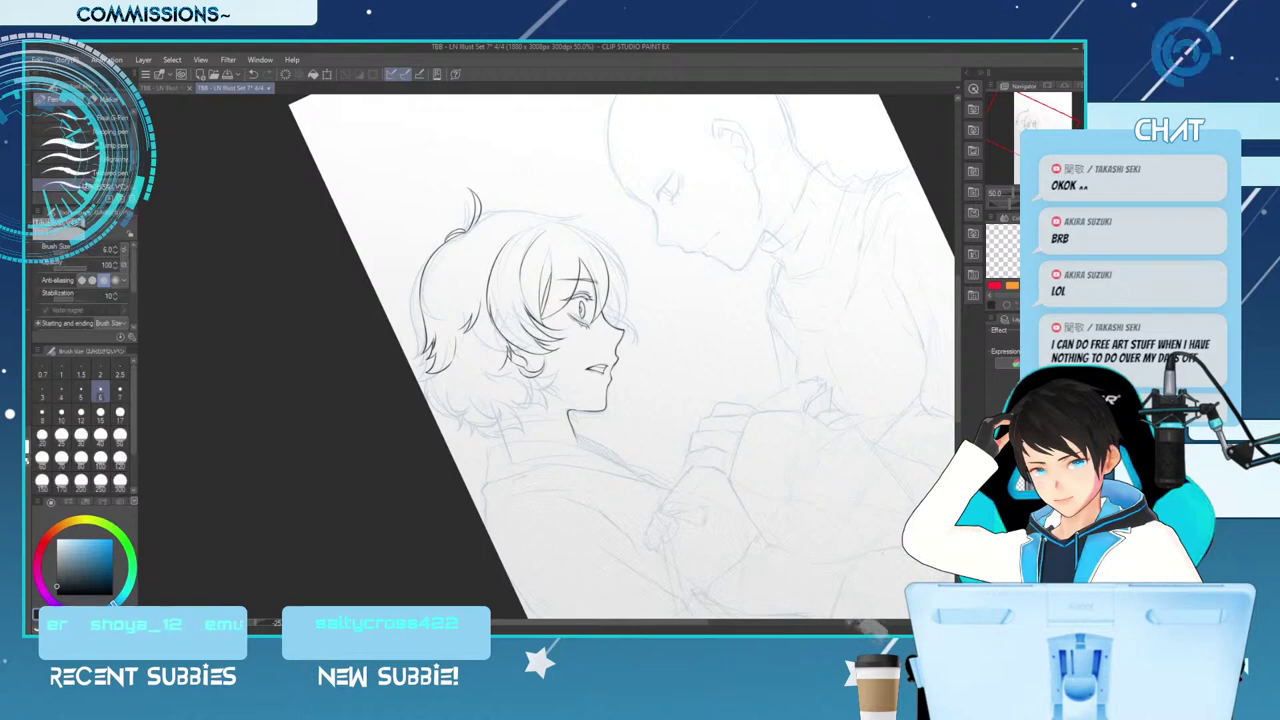
key("h")
key("p")
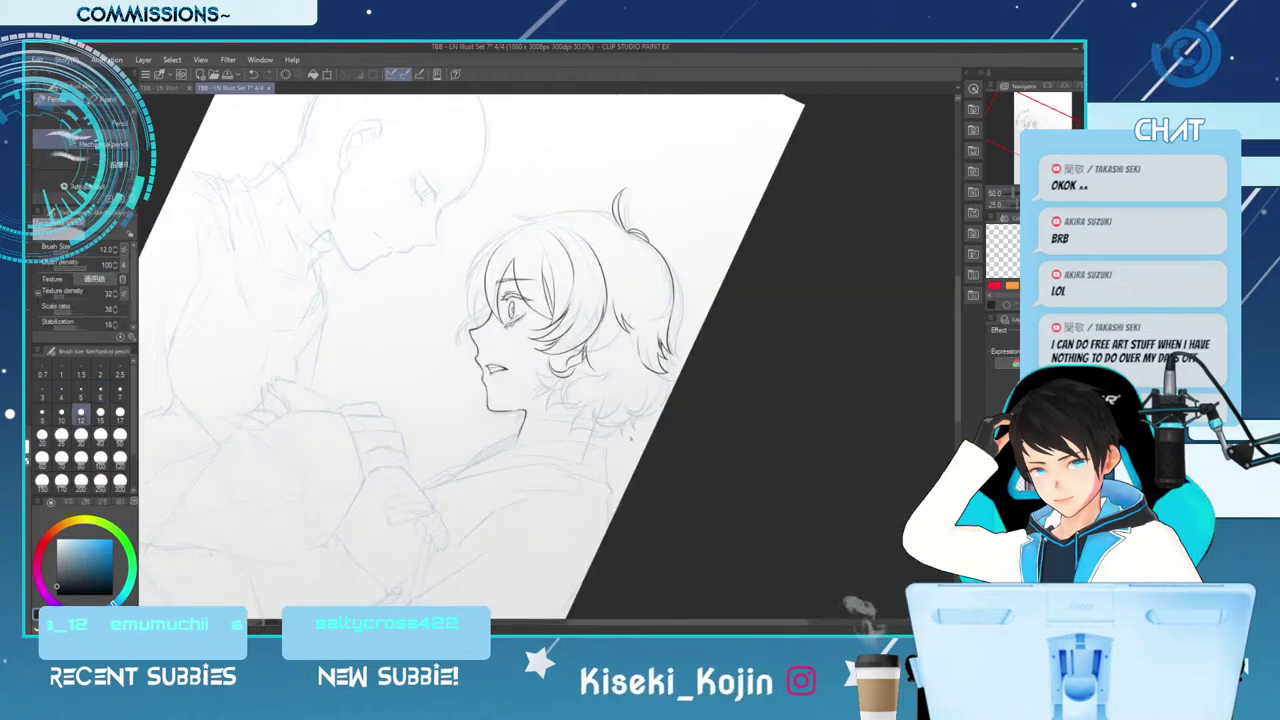
key("p")
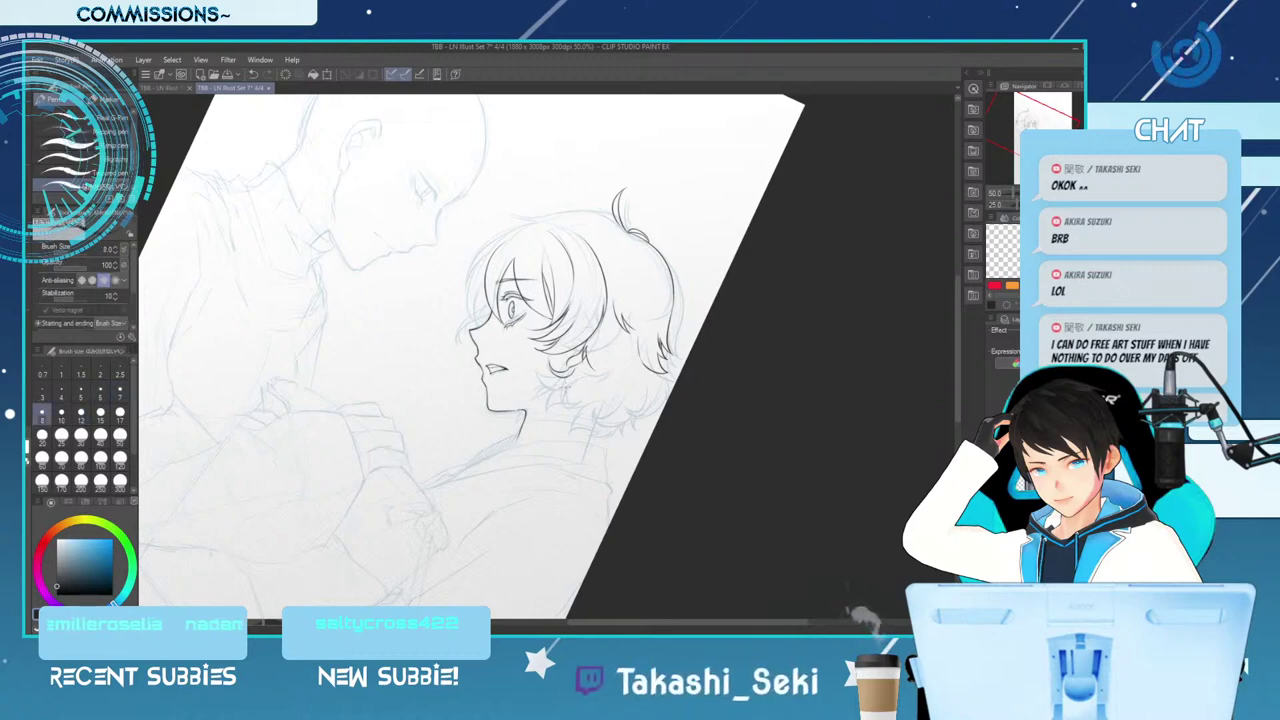
key("h")
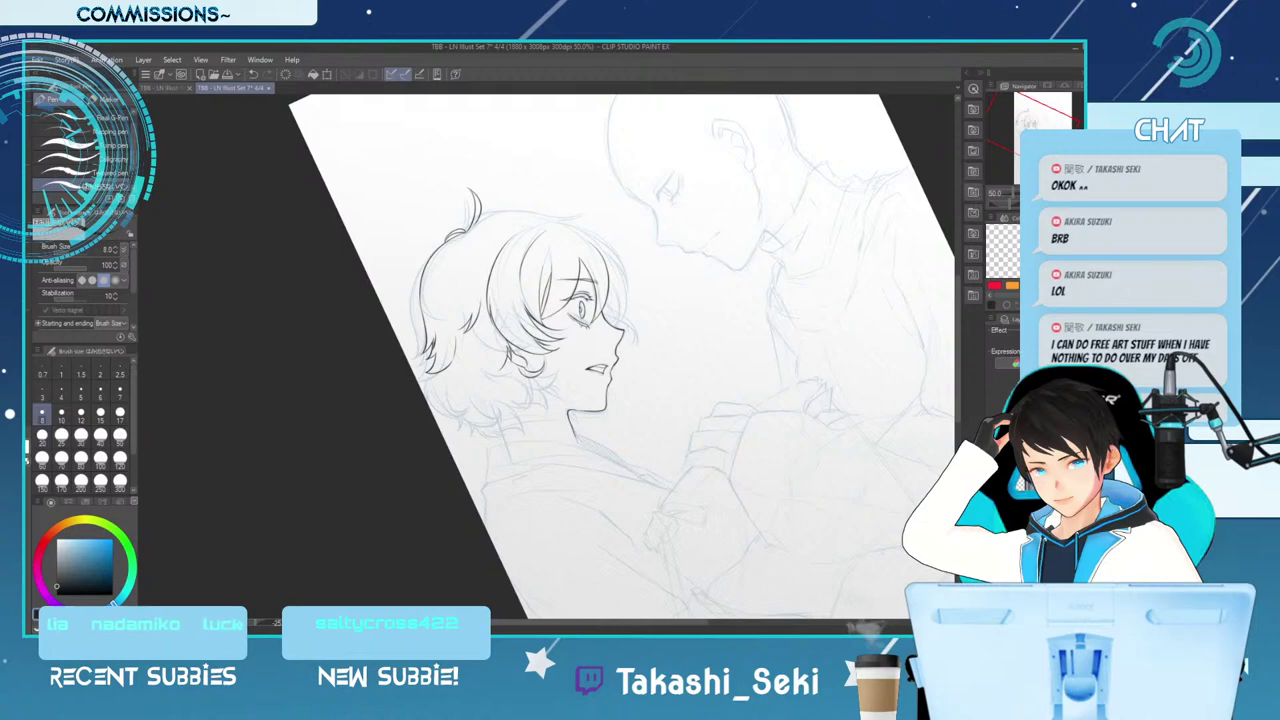
key("minus")
key("minus")
key("minus")
key("minus")
key("ctrl+plus")
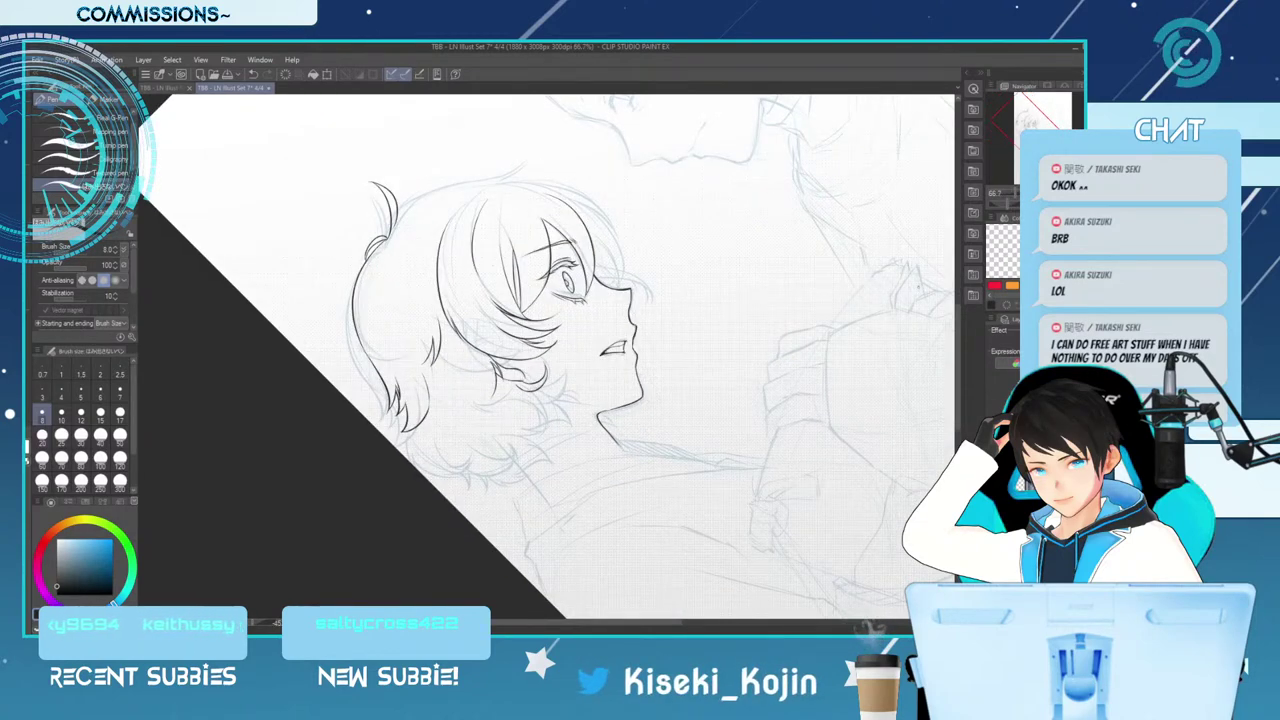
scroll(547, 356, "up", 3)
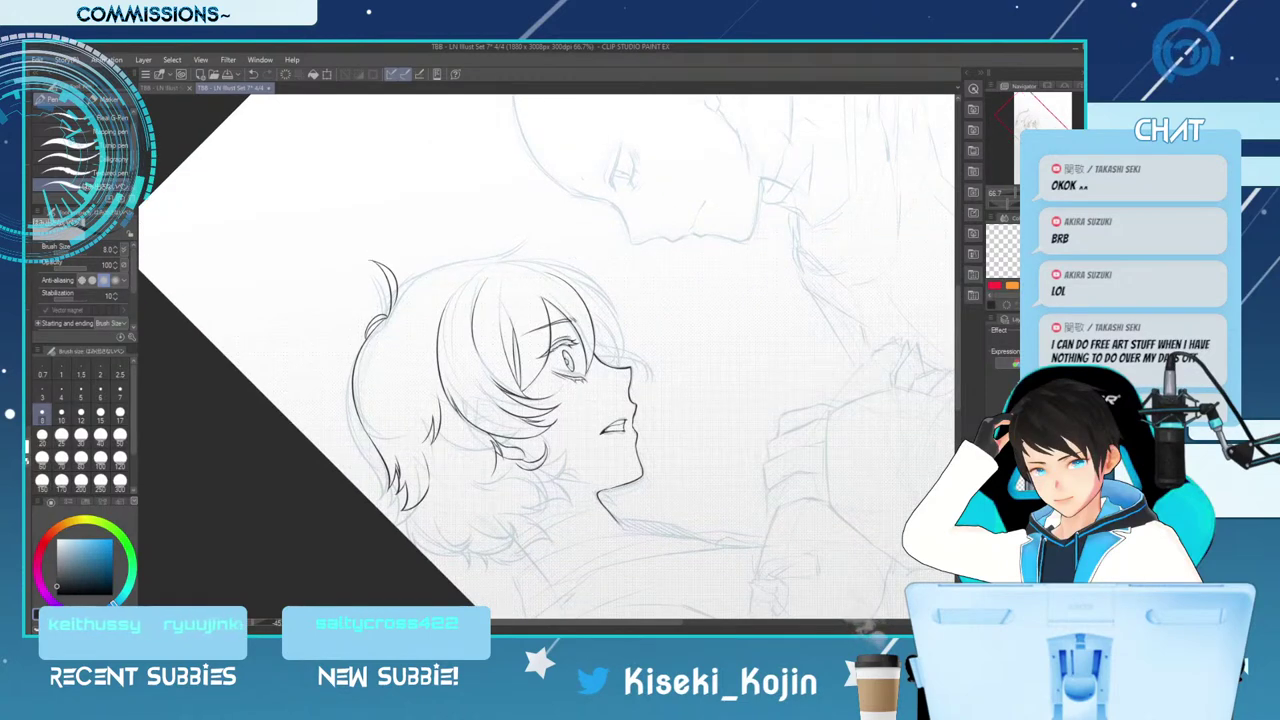
key("minus")
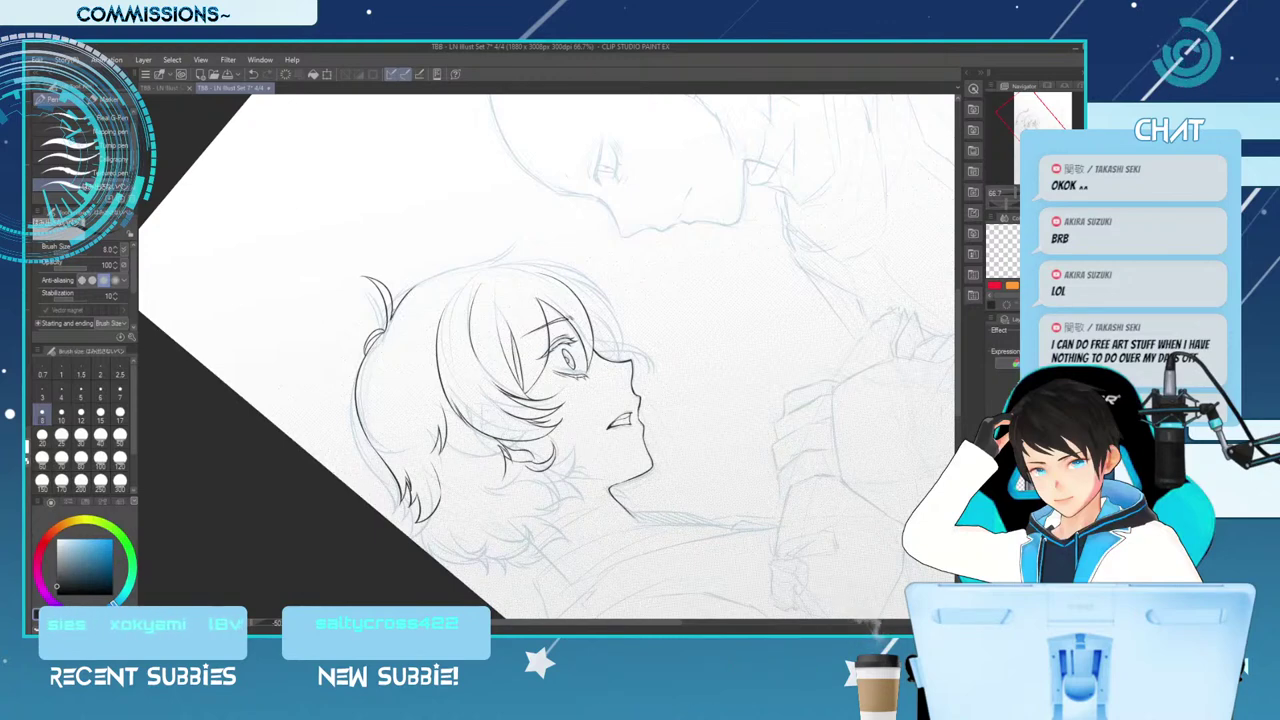
key("minus")
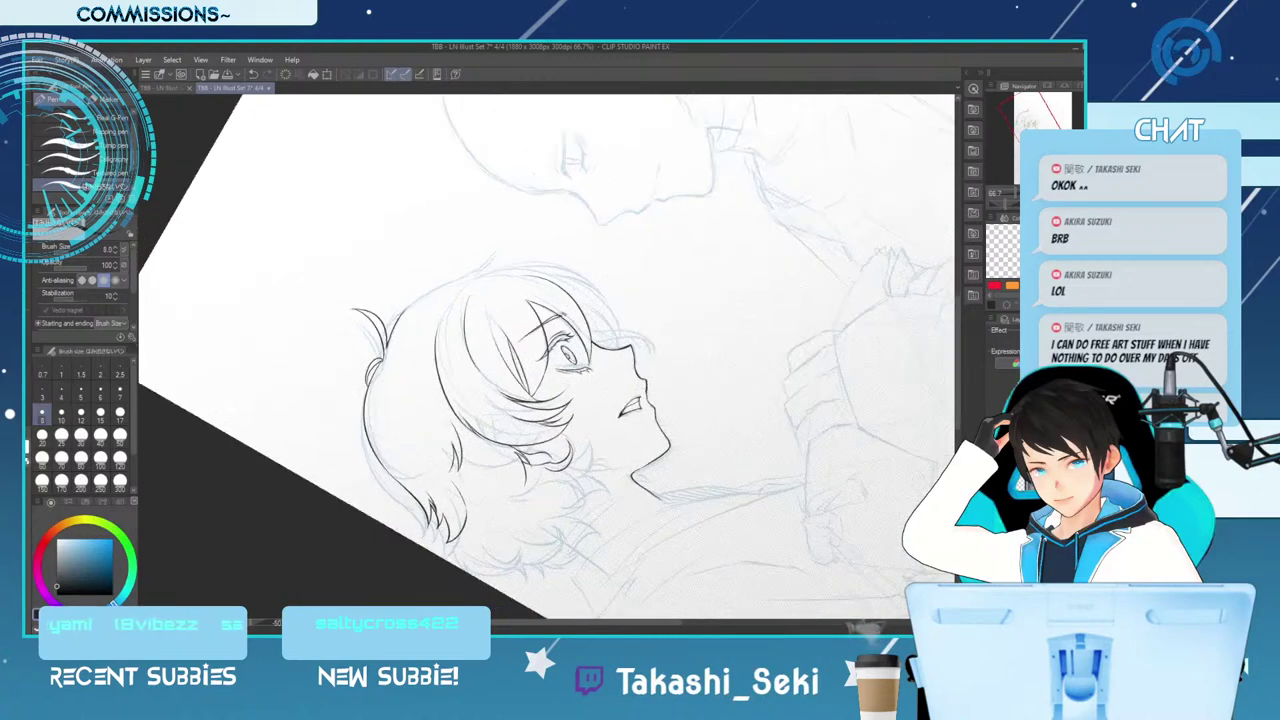
key("minus")
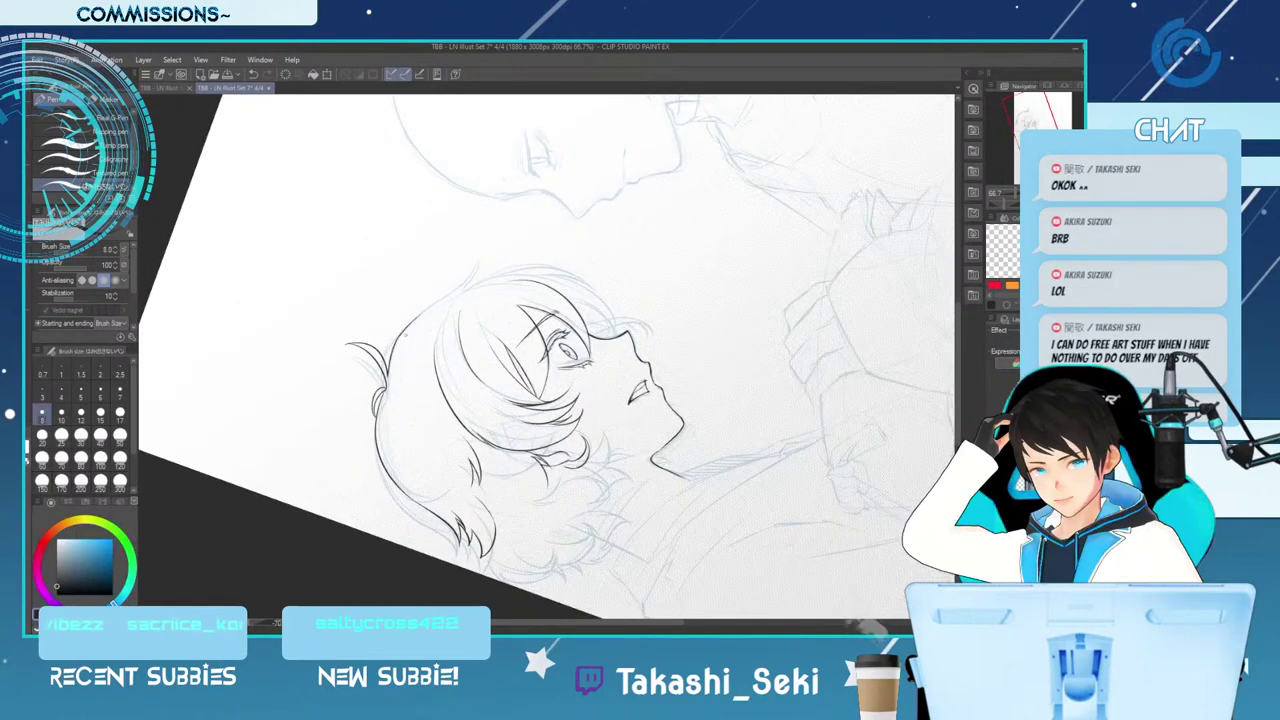
left_click_drag(395, 335, 475, 262)
key("ctrl+z")
mouse_move(434, 306)
left_mouse_down()
mouse_move(471, 275)
mouse_move(458, 286)
left_mouse_up()
key("ctrl+z")
key("ctrl+z")
key("ctrl+z")
key("ctrl+z")
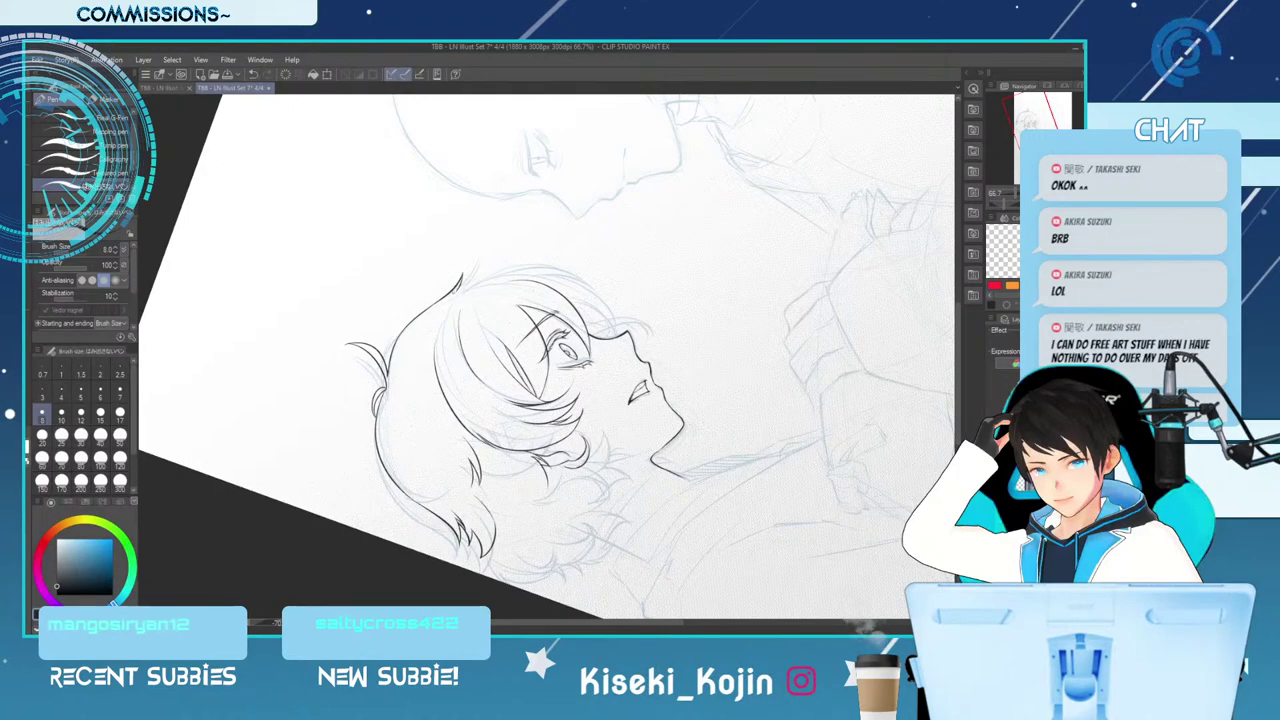
Ink the outer hair contour from the pointed crown tip over the forehead and down the front edge of the bangs
left_click_drag(463, 283, 540, 268)
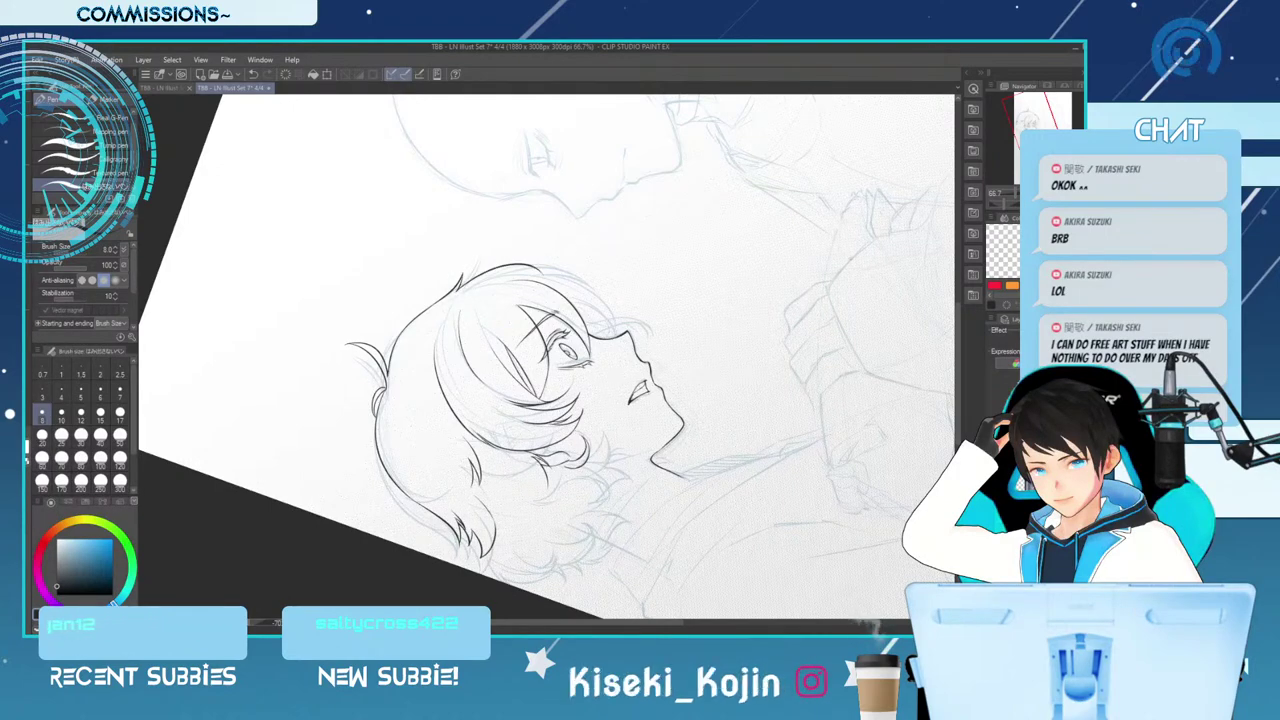
key("h")
key("minus")
key("minus")
key("minus")
key("minus")
key("minus")
key("minus")
key("minus")
key("minus")
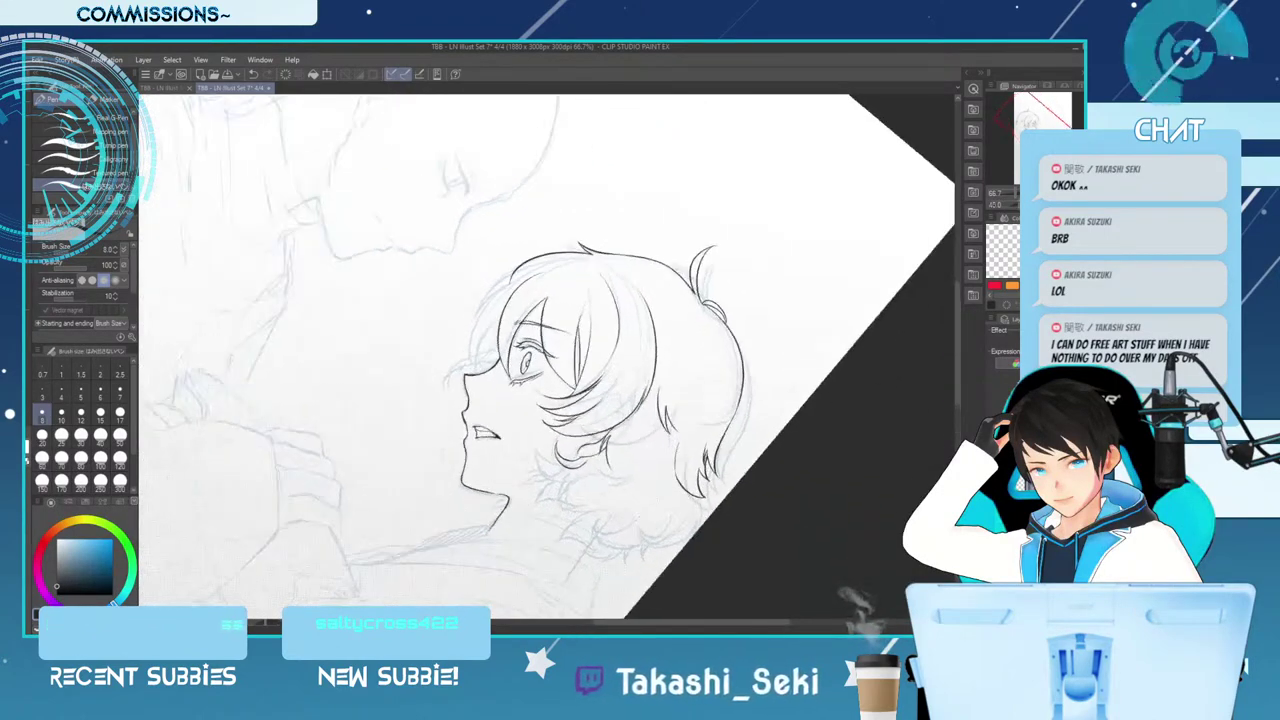
key("minus")
key("minus")
key("minus")
key("minus")
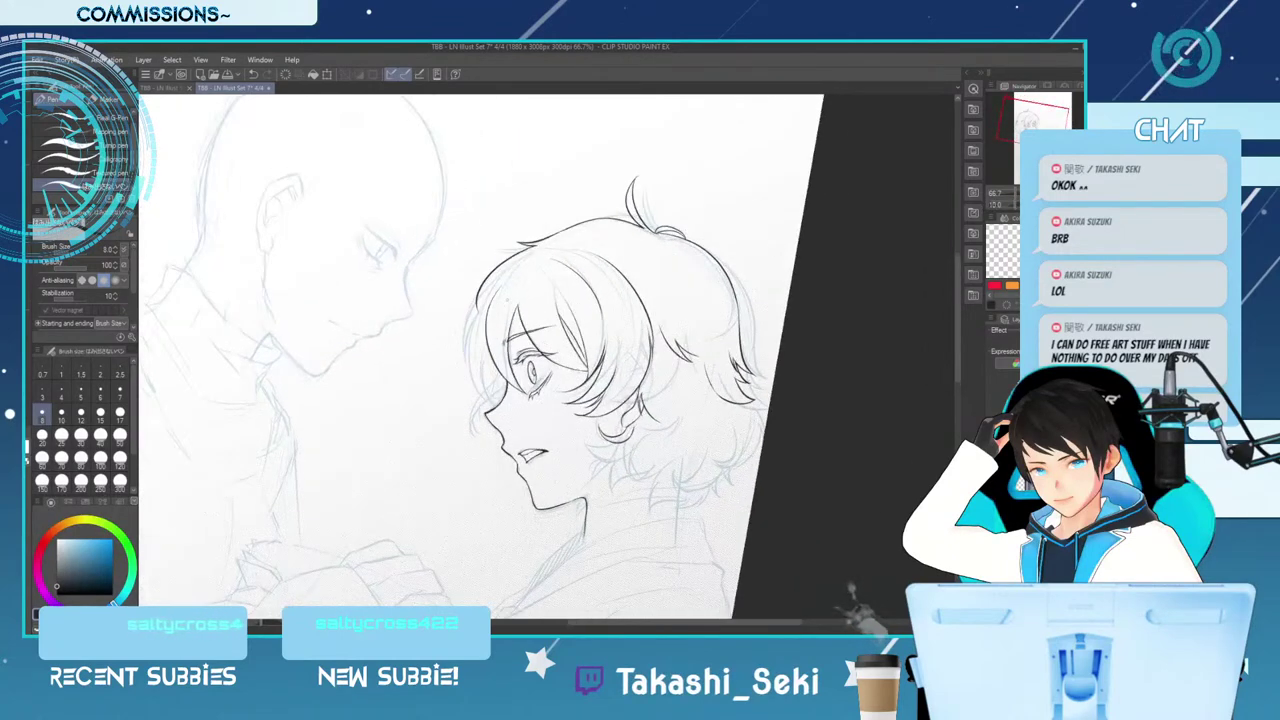
key("e")
key("p")
left_click_drag(488, 283, 465, 362)
Enlarge the eraser, clean the lower end of the front bang line, and ink an inner bang line running down toward the brow
key("e")
key("bracketright")
key("bracketright")
key("bracketright")
key("bracketright")
key("p")
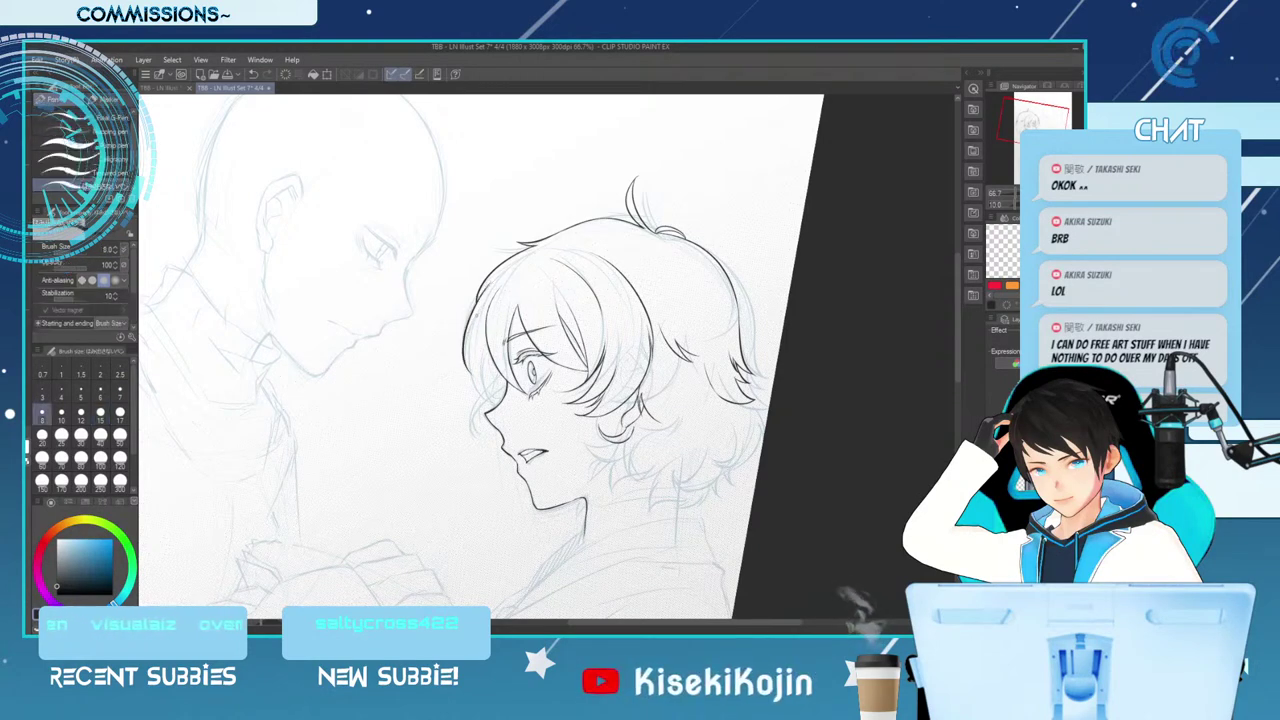
key("e")
left_click_drag(470, 359, 475, 366)
key("p")
mouse_move(482, 315)
left_mouse_down()
mouse_move(472, 372)
mouse_move(488, 401)
mouse_move(472, 374)
mouse_move(487, 402)
left_mouse_up()
key("ctrl+z")
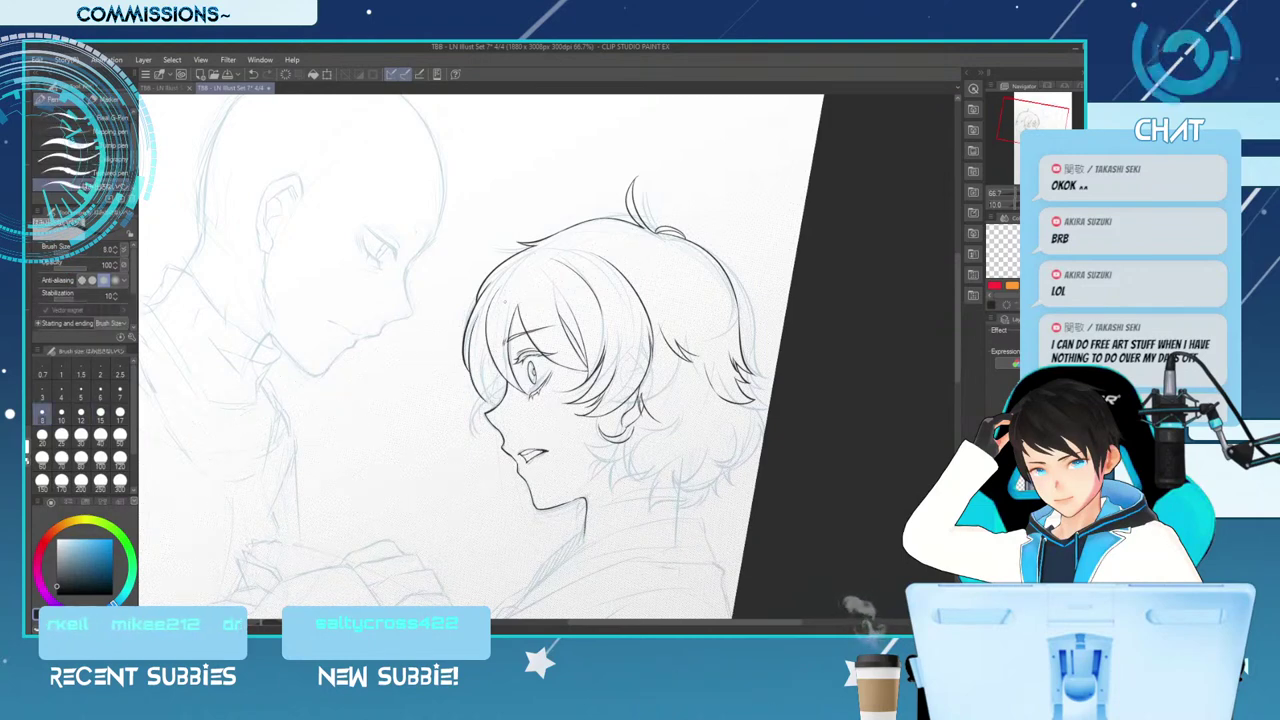
Save the drawing and ink the small curved strand in front of the nose bridge
key("ctrl+s")
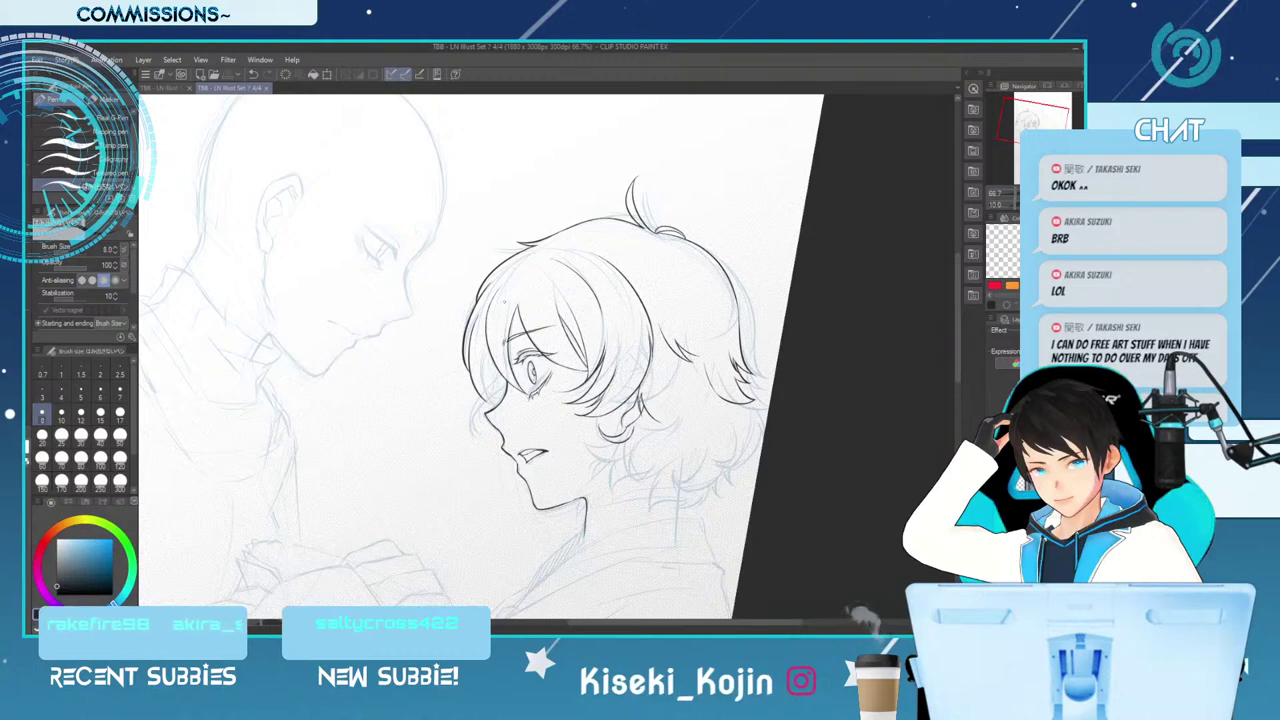
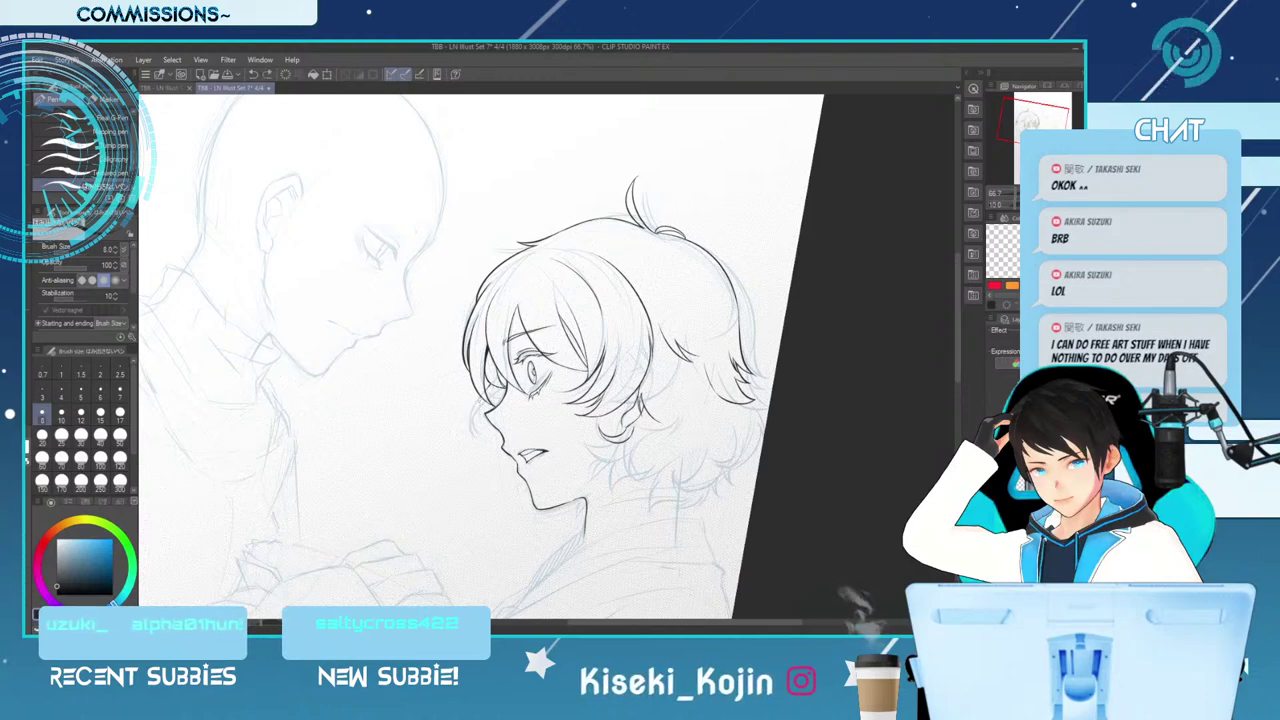
left_click_drag(478, 398, 474, 434)
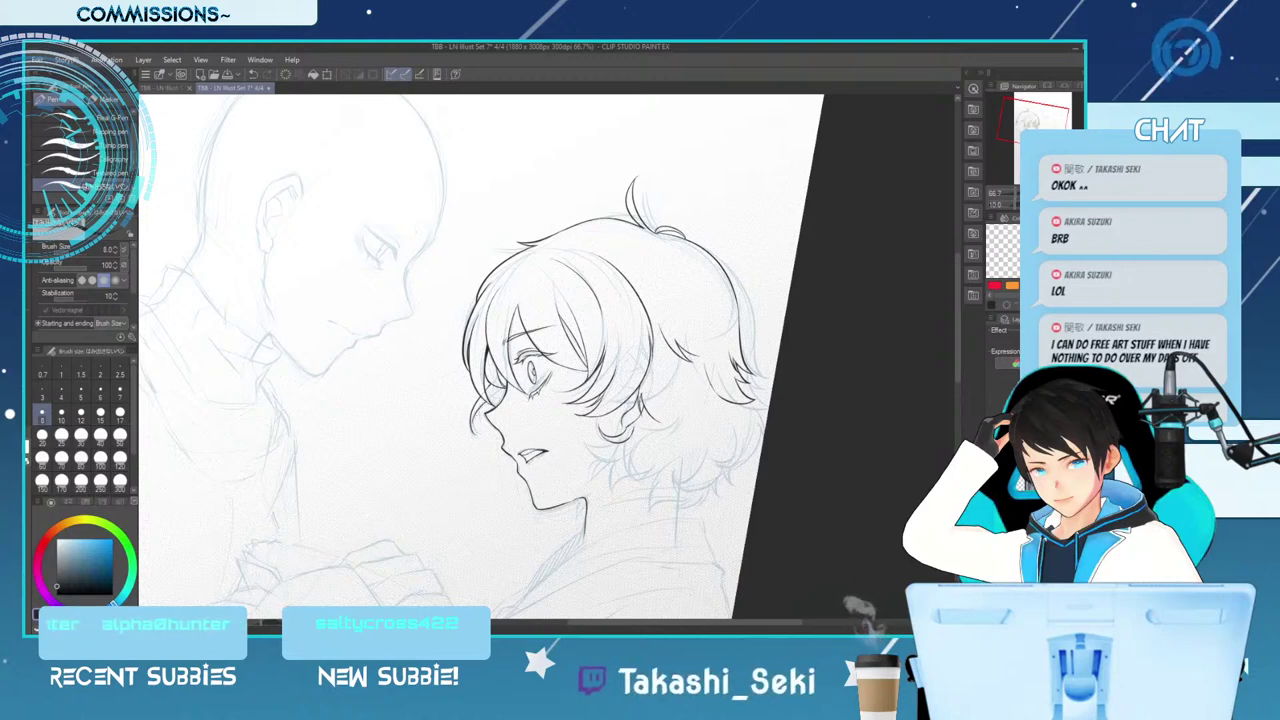
Rework the curled tip of the thin strand in front of the nose bridge, and check the drawing in mirrored view
key("ctrl+z")
left_click_drag(484, 404, 481, 430)
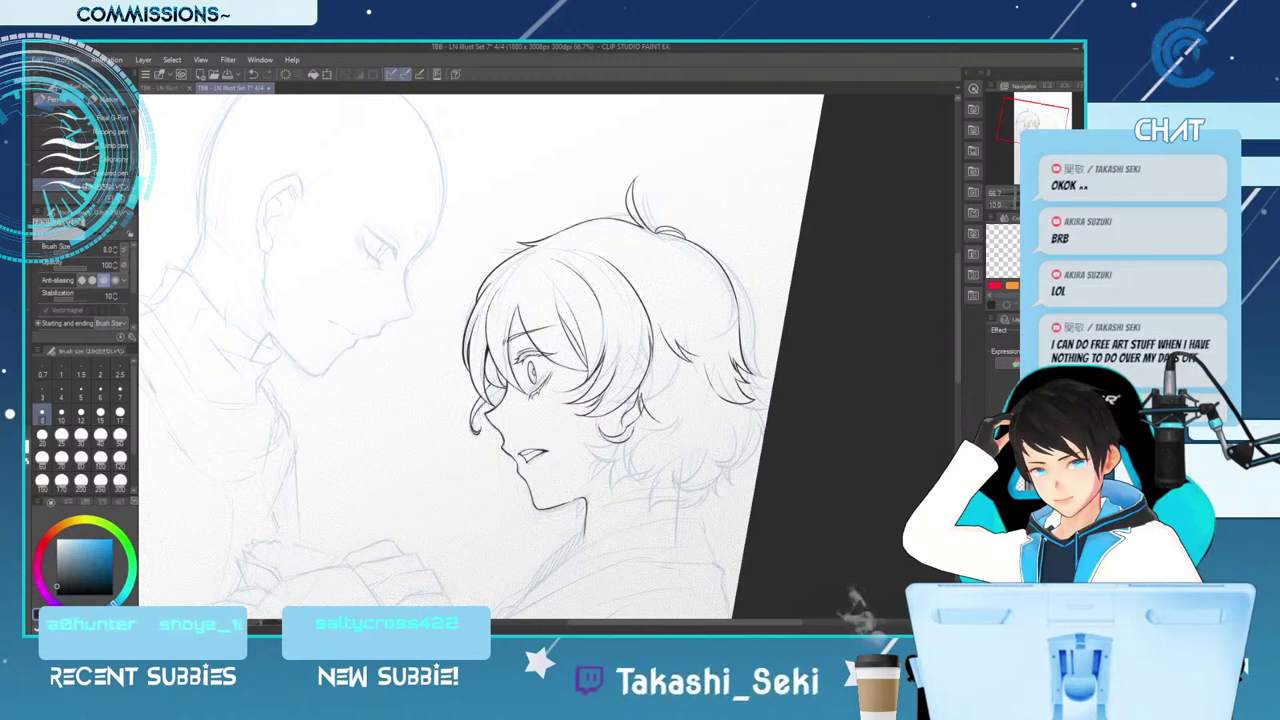
key("ctrl+z")
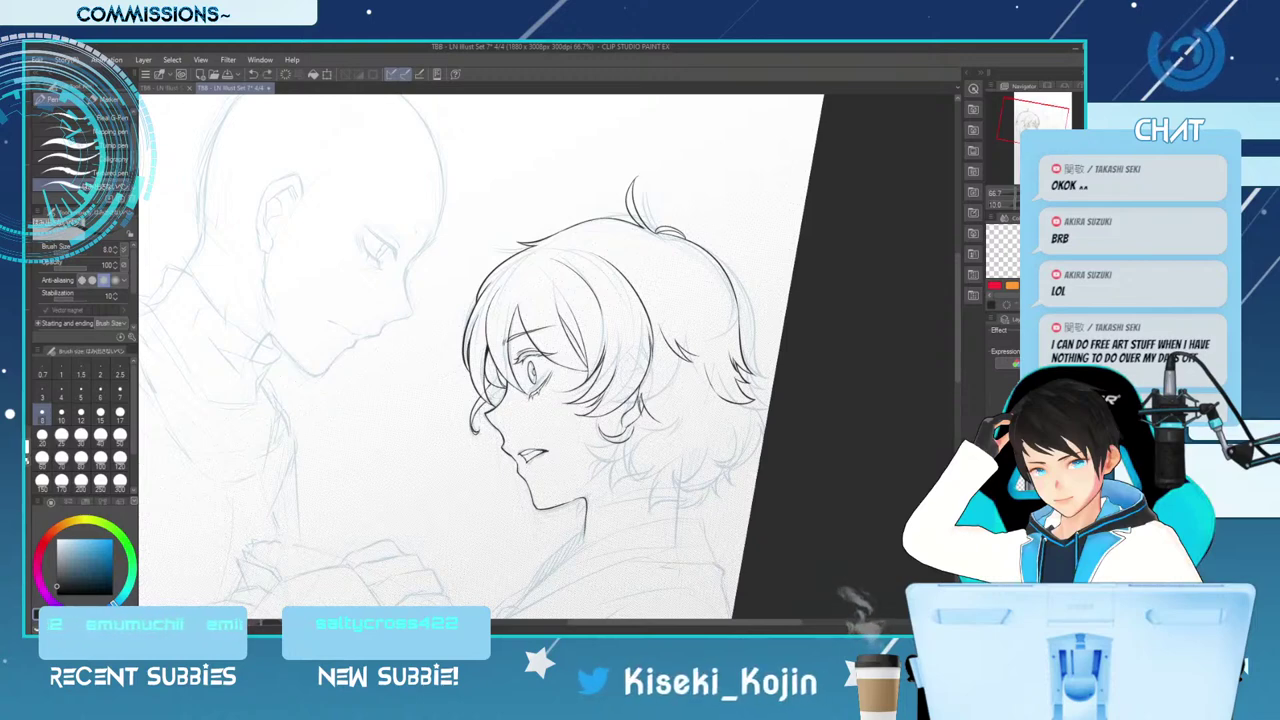
key("ctrl+z")
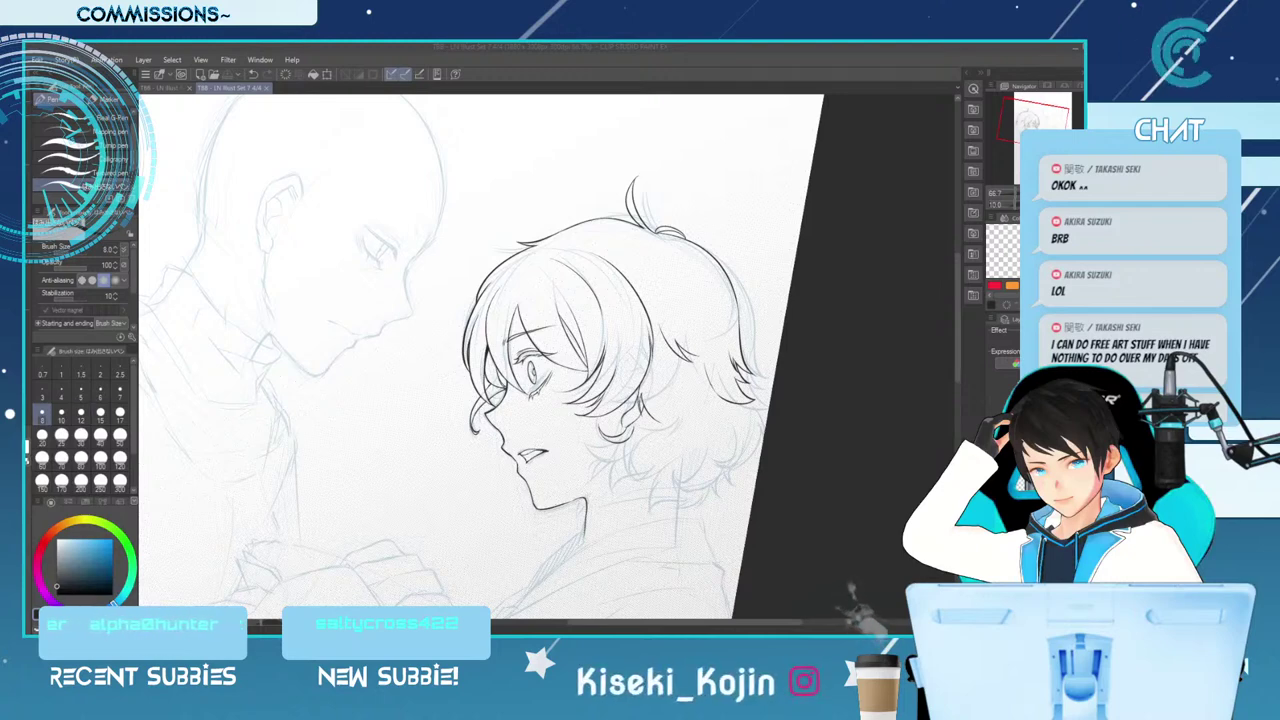
key("h")
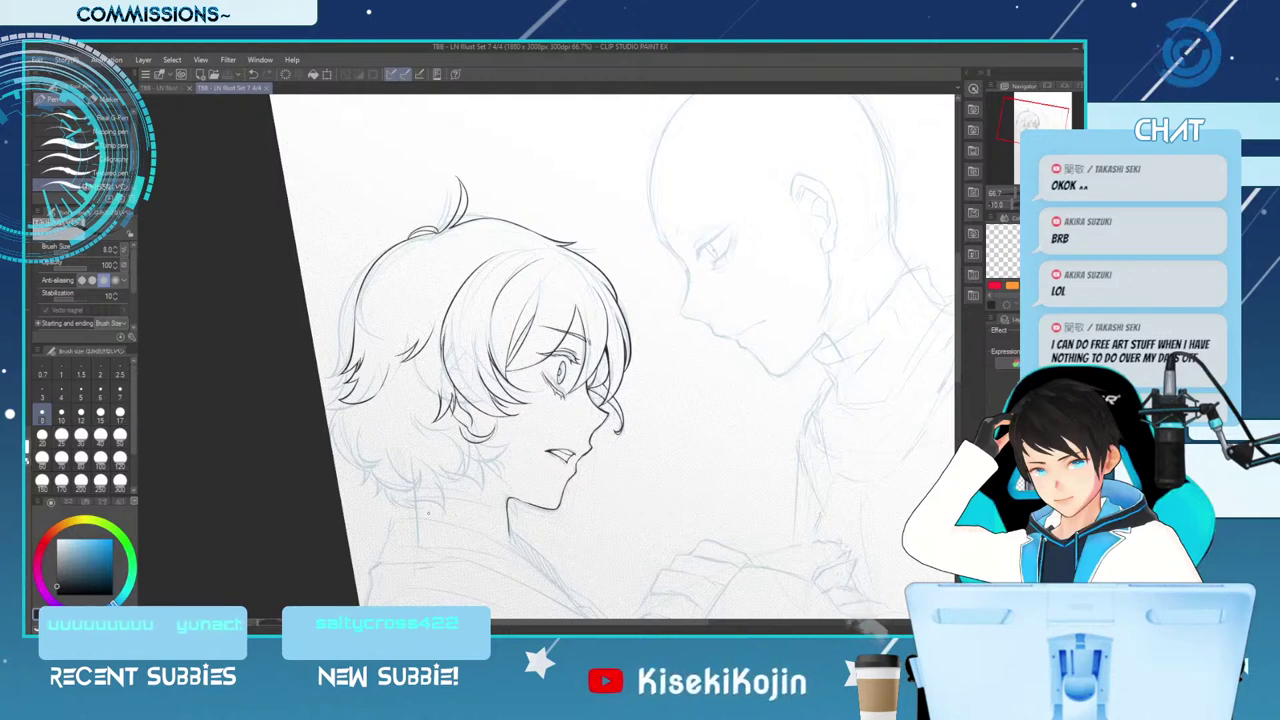
key("h")
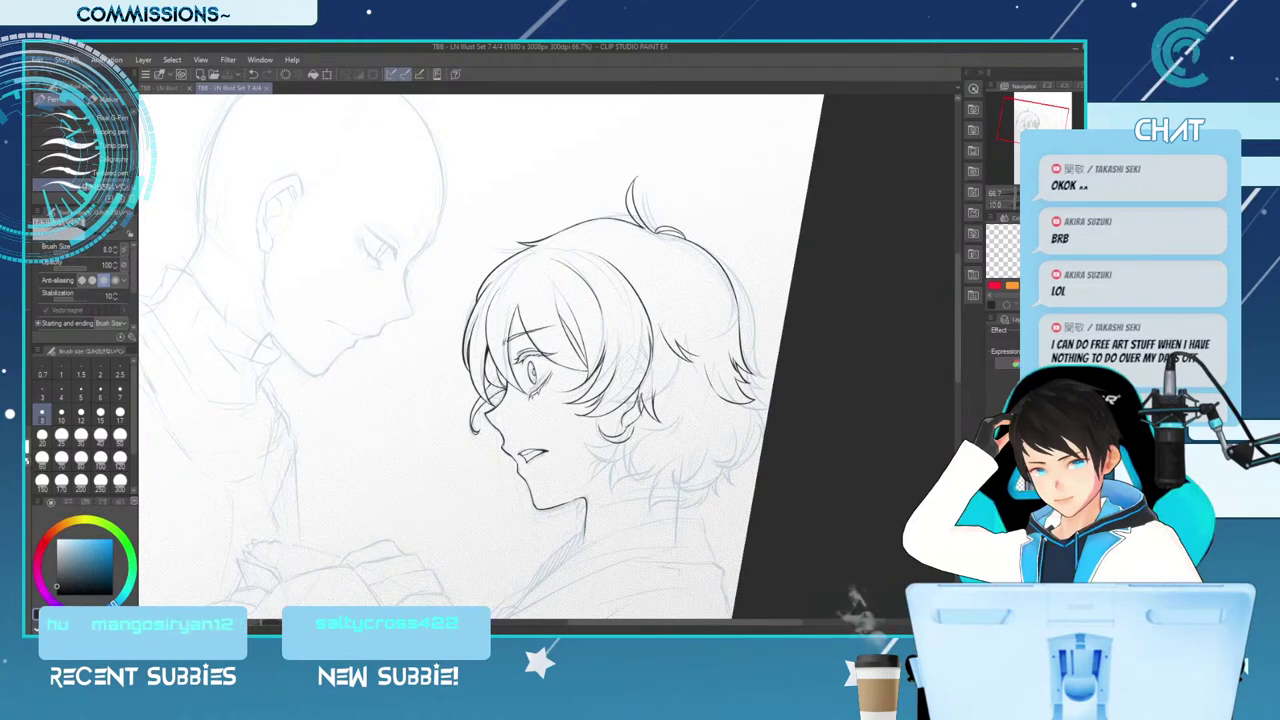
Rotate the canvas and ink the short strand below the flicked hair tips at the back of the head
left_click_drag(830, 470, 774, 470)
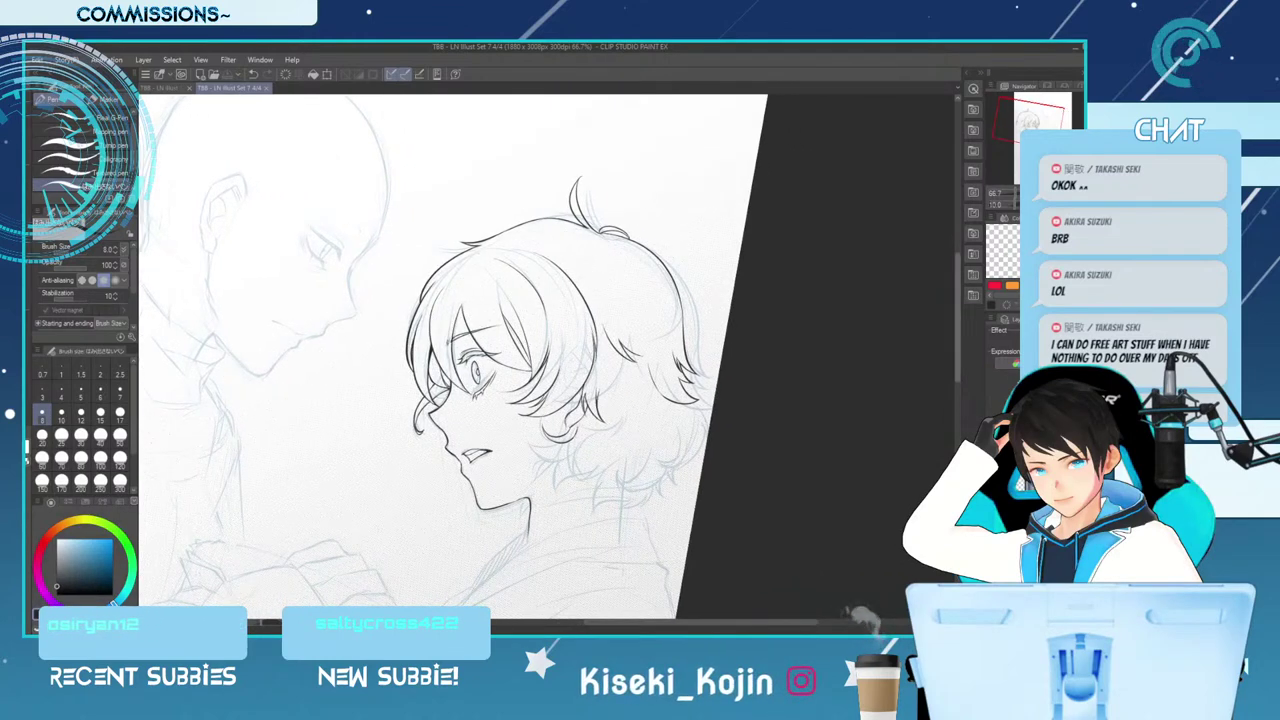
left_click_drag(957, 318, 957, 362)
key("asciicircum")
key("asciicircum")
key("asciicircum")
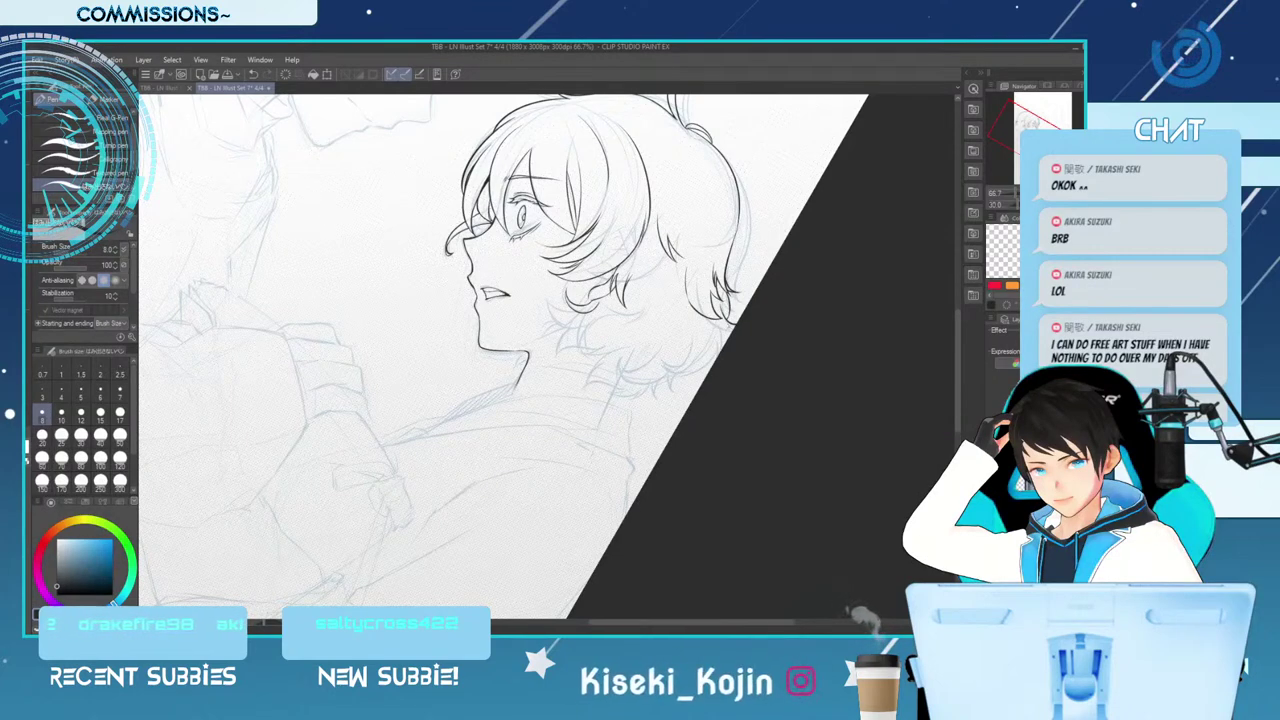
left_click_drag(706, 319, 735, 325)
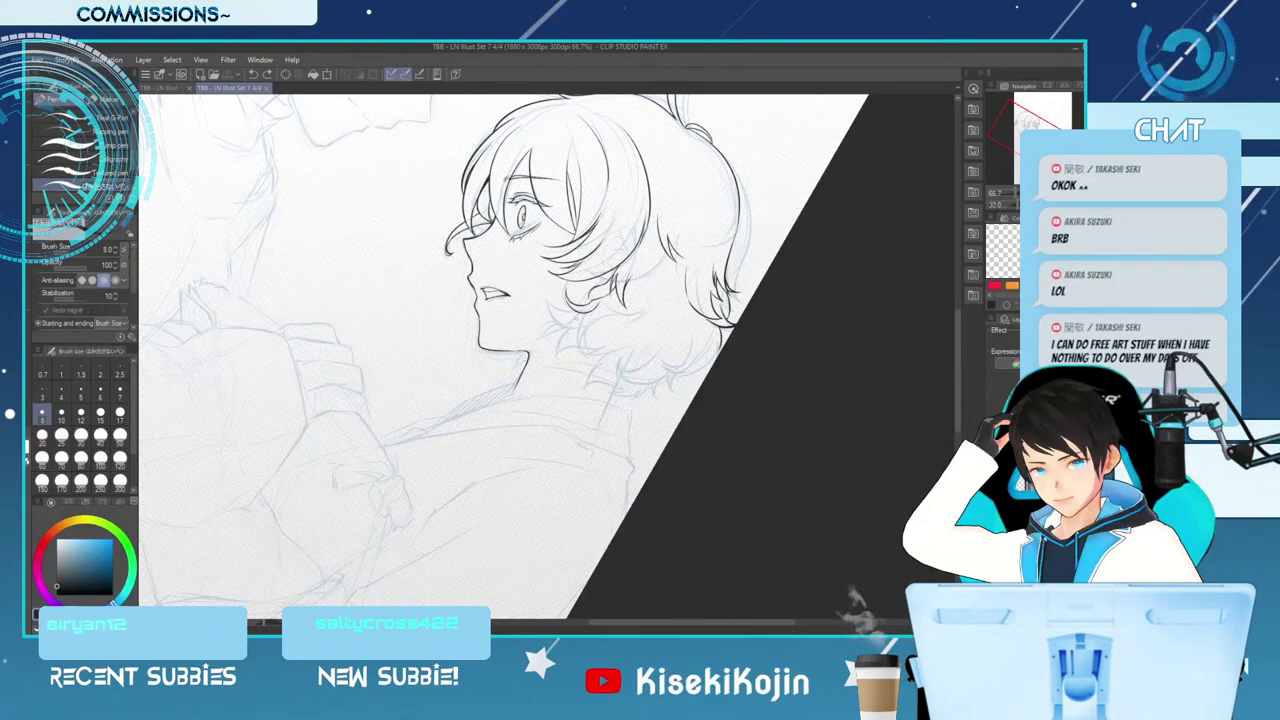
Ink the small curled sideburn lock beneath the ear, redoing strokes until it fits the sketch, and save the drawing
left_click_drag(560, 312, 586, 338)
key("ctrl+z")
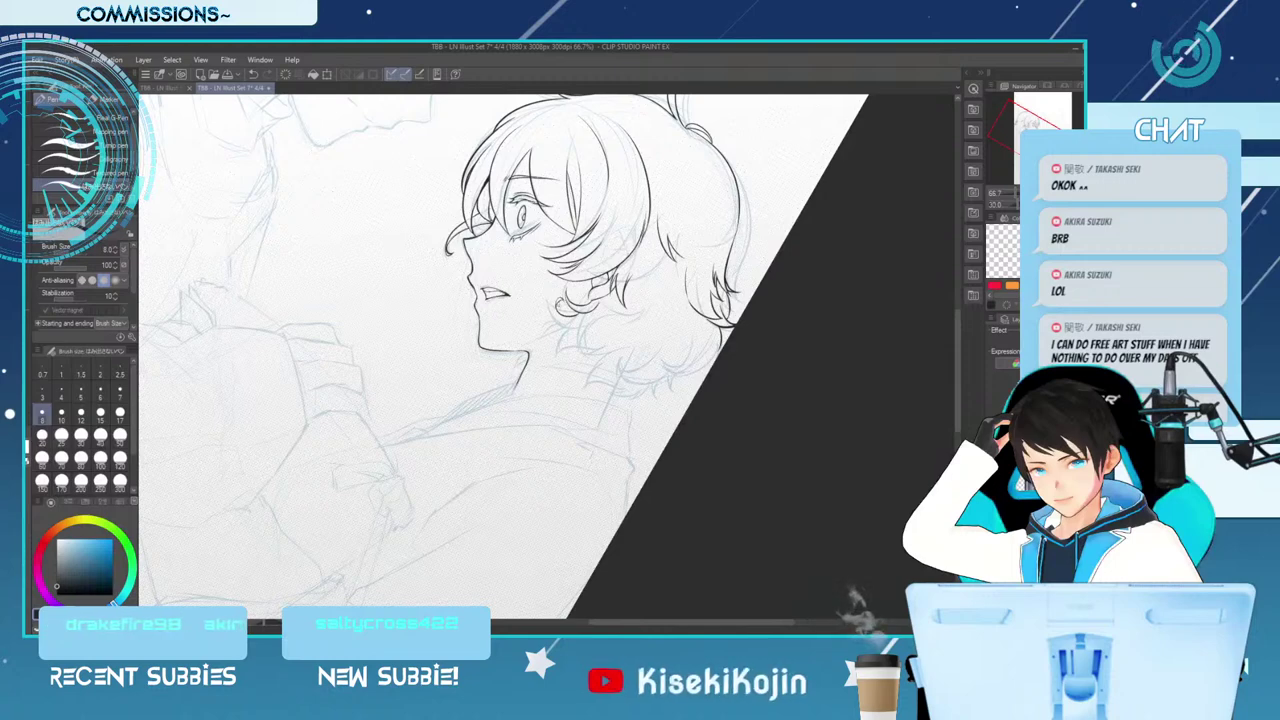
mouse_move(559, 302)
left_mouse_down()
mouse_move(554, 326)
mouse_move(576, 325)
left_mouse_up()
key("ctrl+z")
key("ctrl+z")
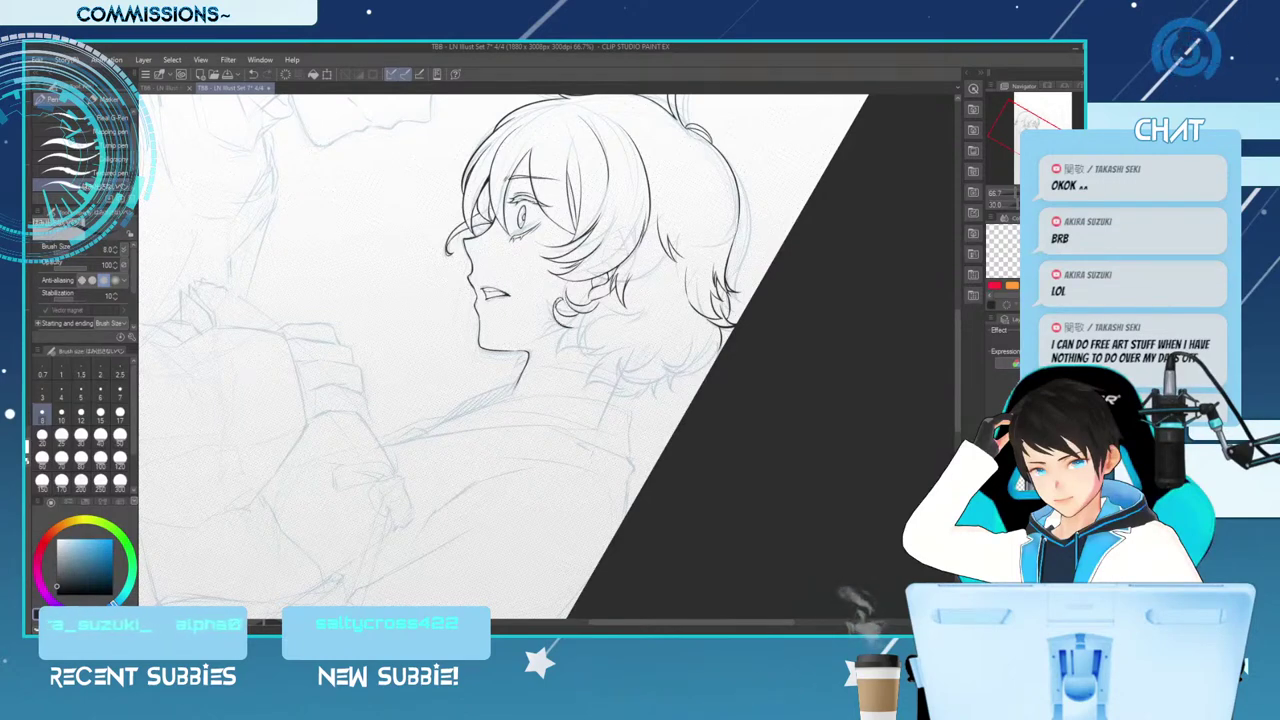
key("ctrl+s")
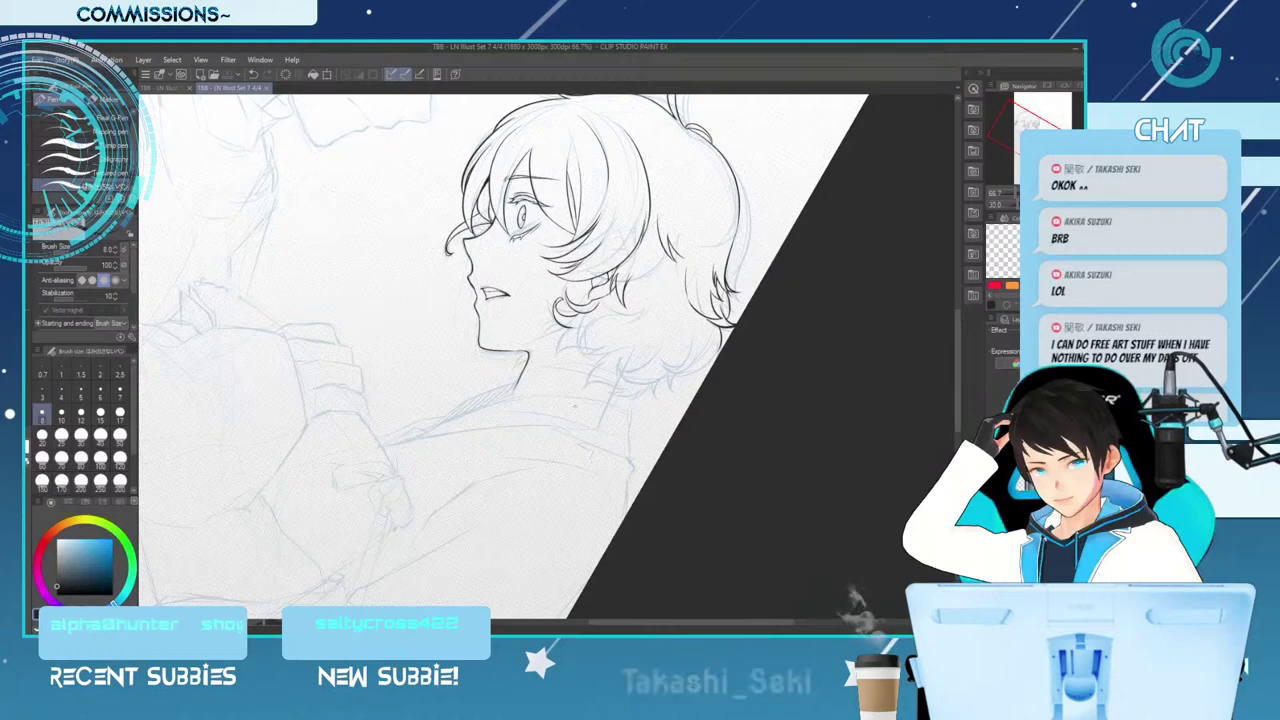
Rotate the canvas back and ink the pointed wavy lock hanging behind the jaw below the ear
key("minus")
key("minus")
key("minus")
key("minus")
key("minus")
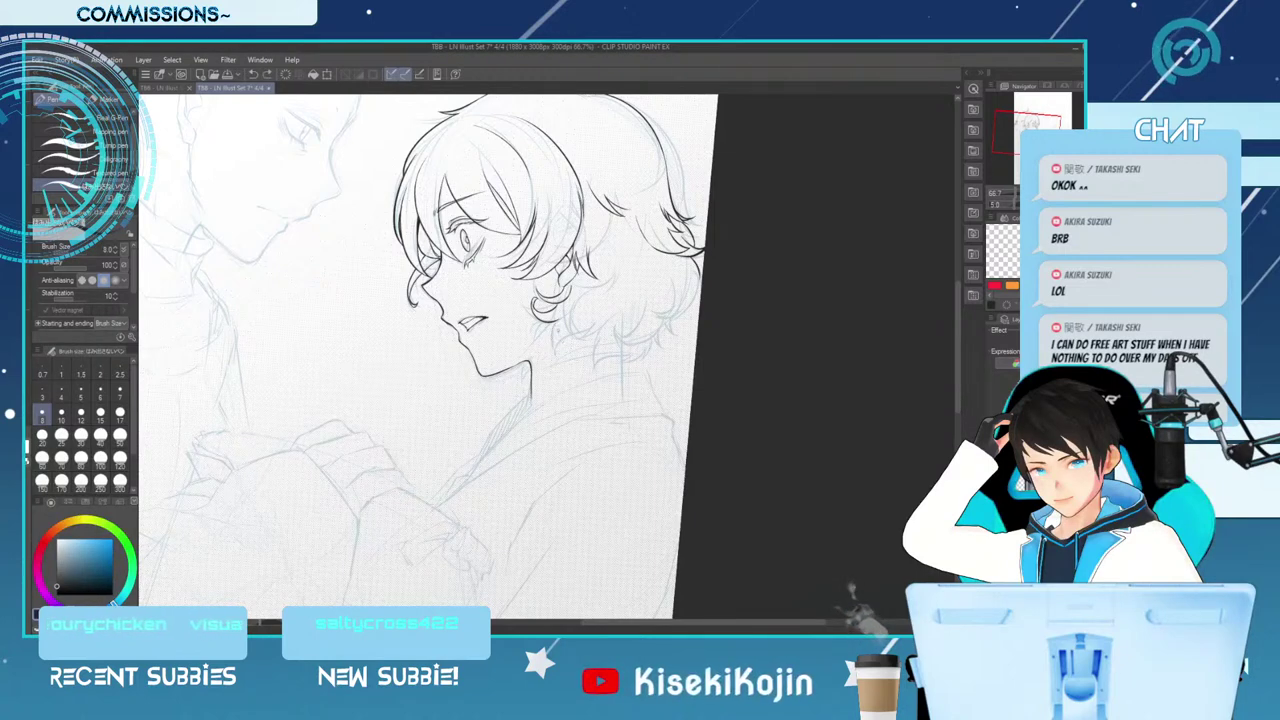
left_click_drag(553, 323, 558, 356)
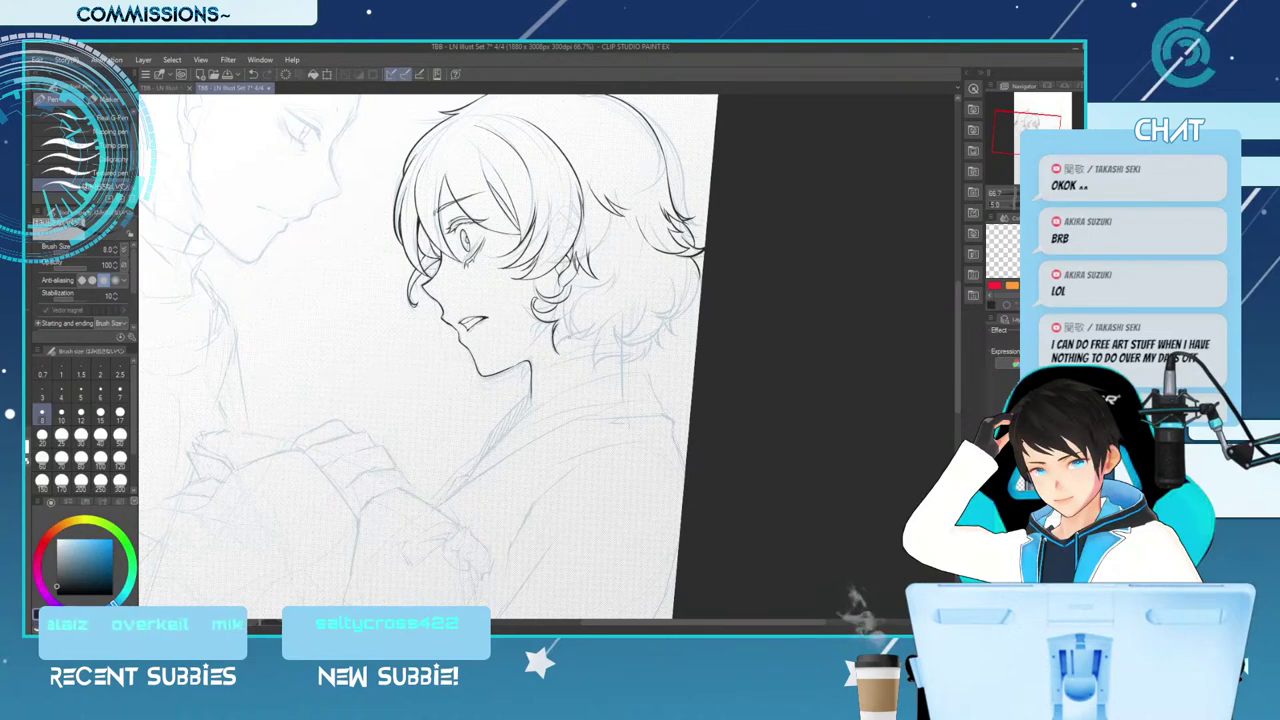
mouse_move(574, 334)
left_mouse_down()
mouse_move(559, 354)
mouse_move(568, 339)
left_mouse_up()
key("ctrl+z")
key("ctrl+z")
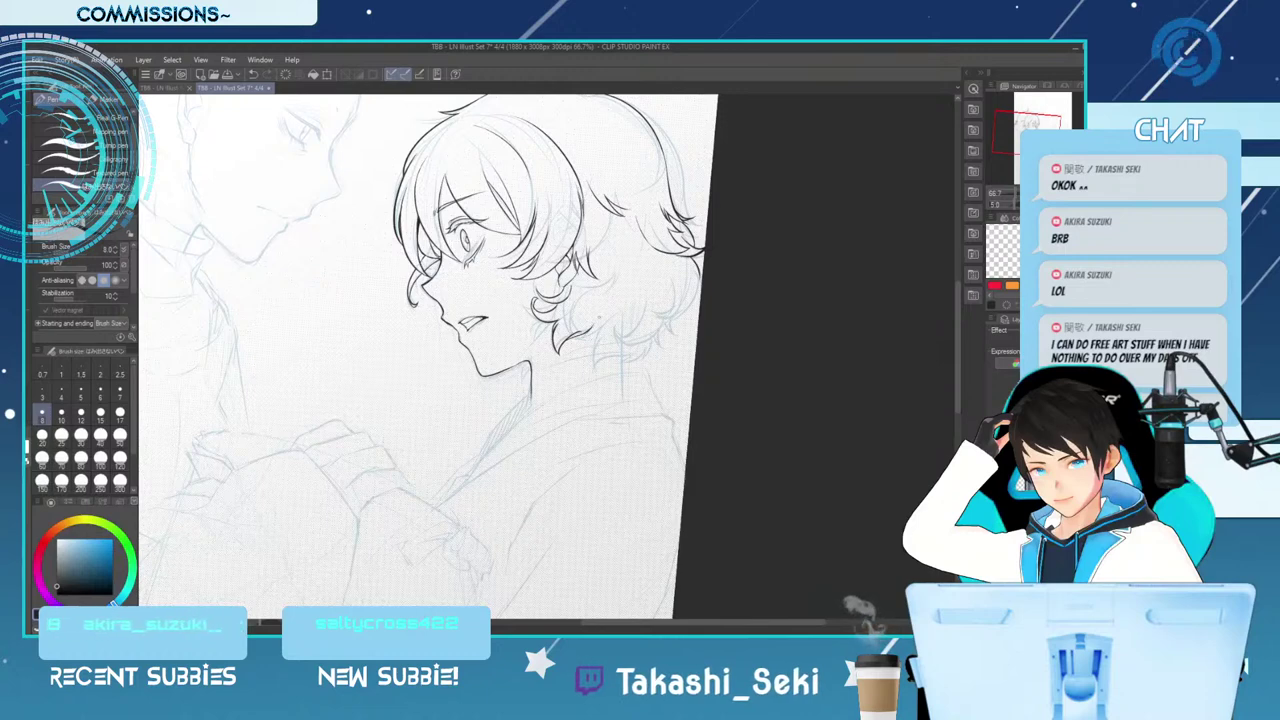
key("ctrl+z")
Ink the curved inner strands behind the ear, and check the hair in a zoomed-out mirrored view
left_click_drag(600, 308, 592, 326)
left_click_drag(616, 272, 606, 298)
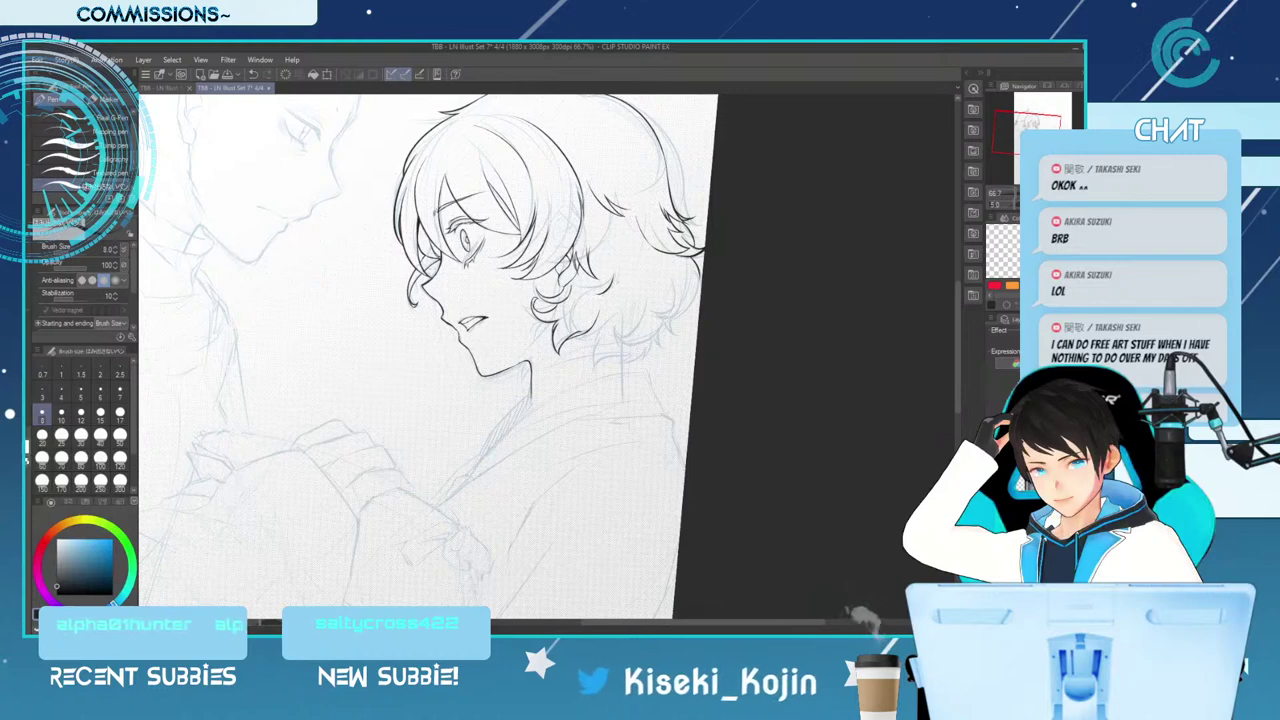
left_click_drag(613, 282, 584, 294)
key("ctrl+z")
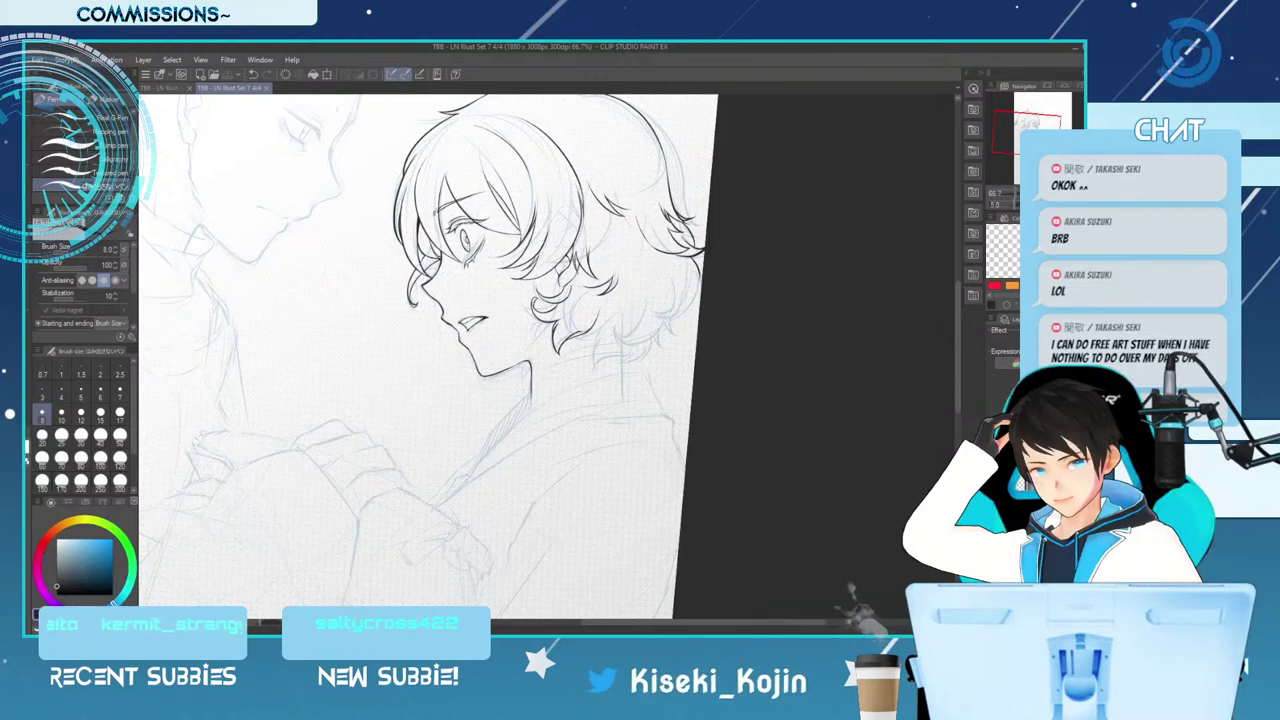
key("ctrl+minus")
key("h")
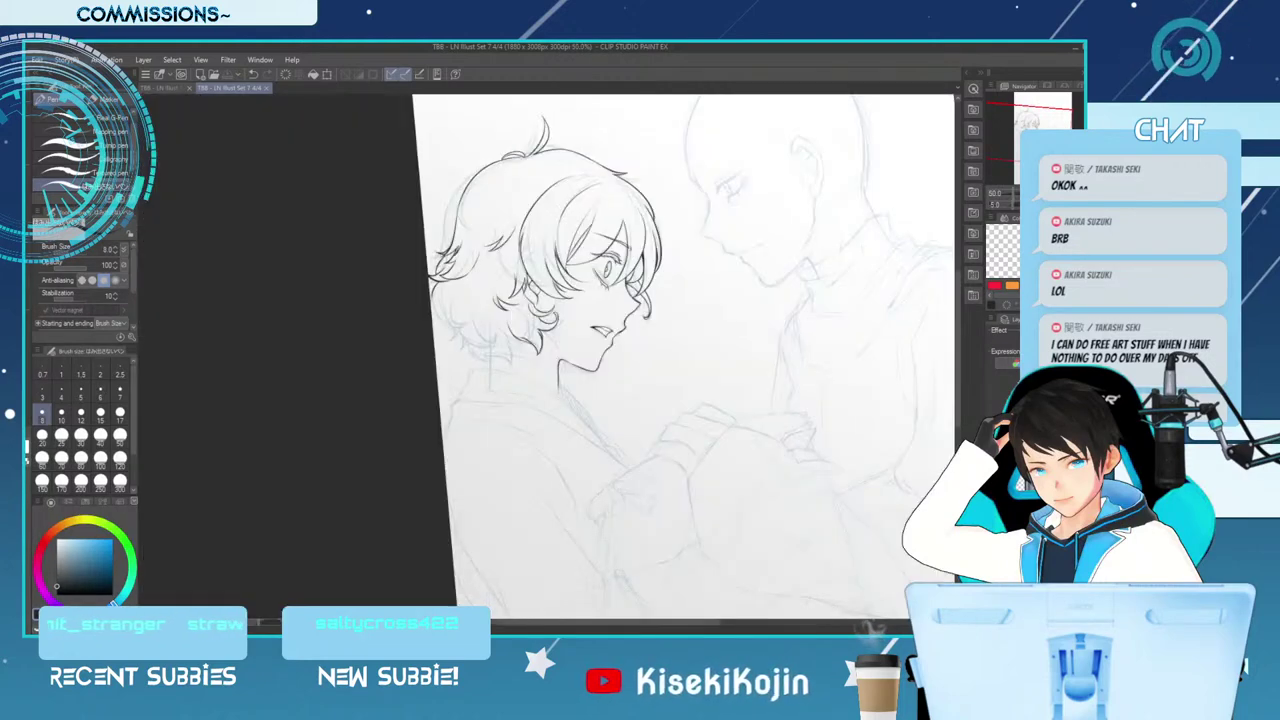
key("h")
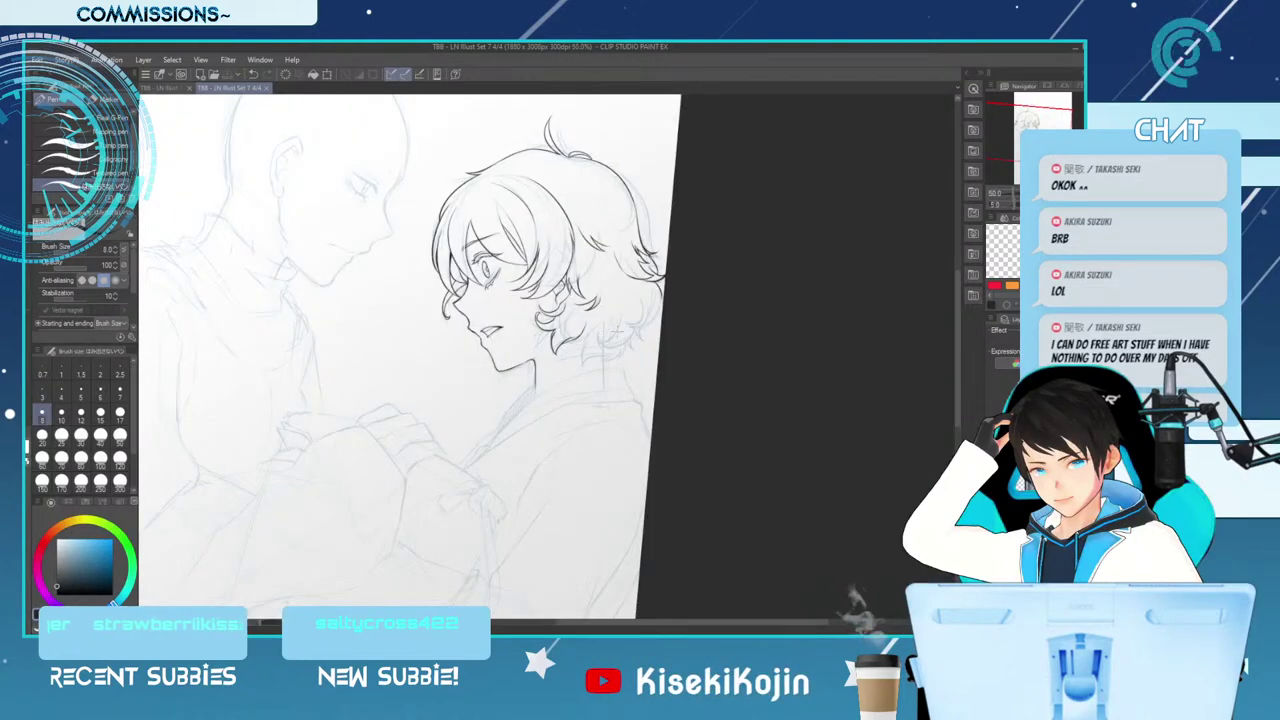
scroll(450, 350, "up", 1)
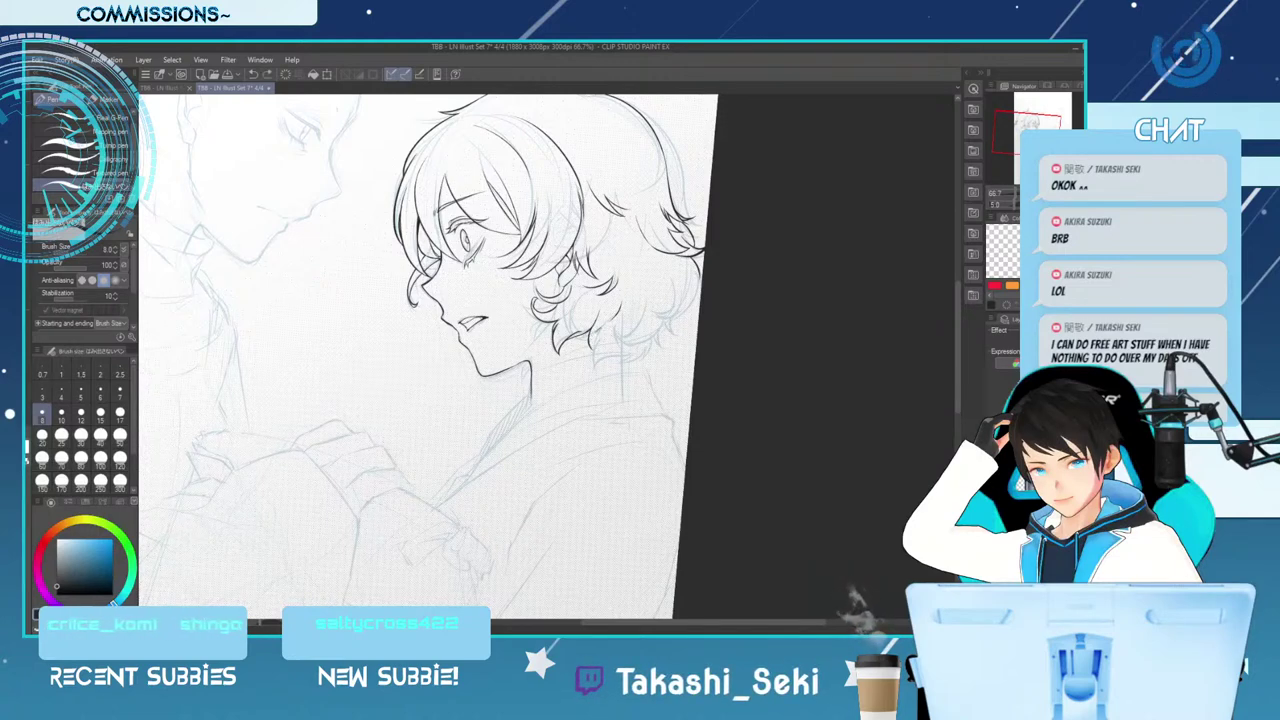
Ink the pointed lock at the nape of the neck and tidy its tip with the eraser
mouse_move(600, 329)
left_mouse_down()
mouse_move(590, 350)
mouse_move(604, 368)
left_mouse_up()
key("ctrl+z")
key("ctrl+z")
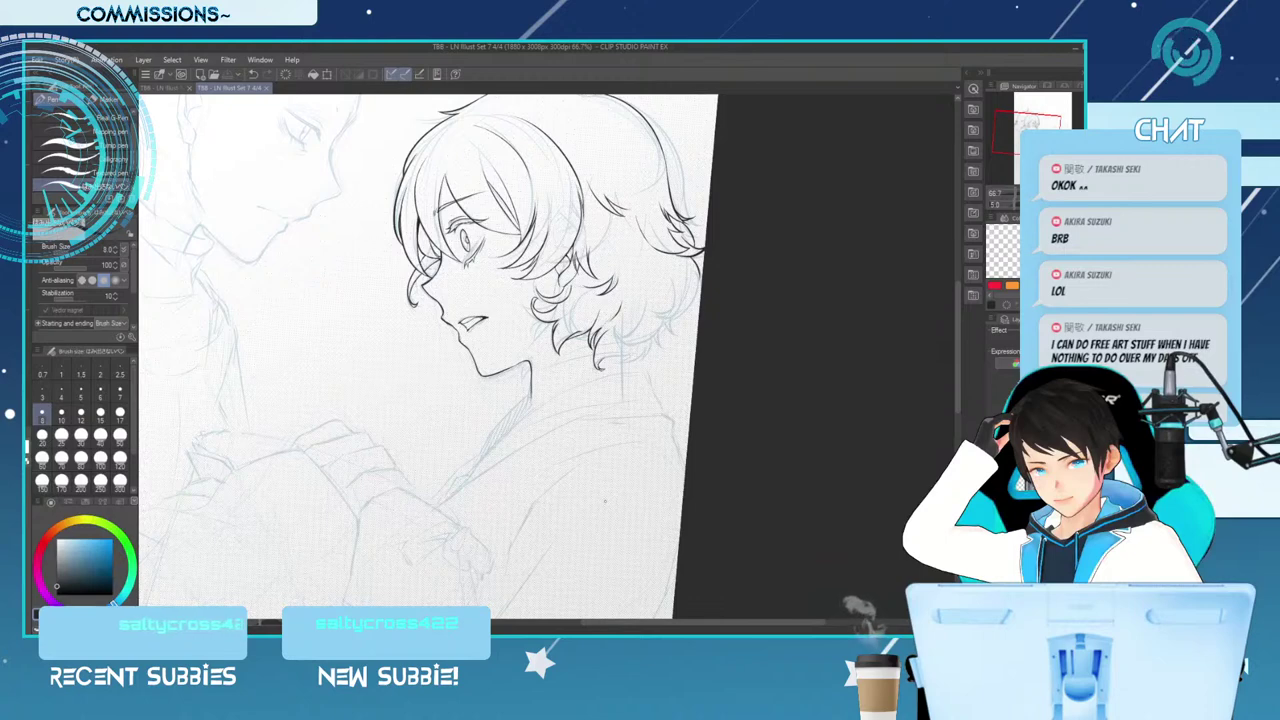
key("e")
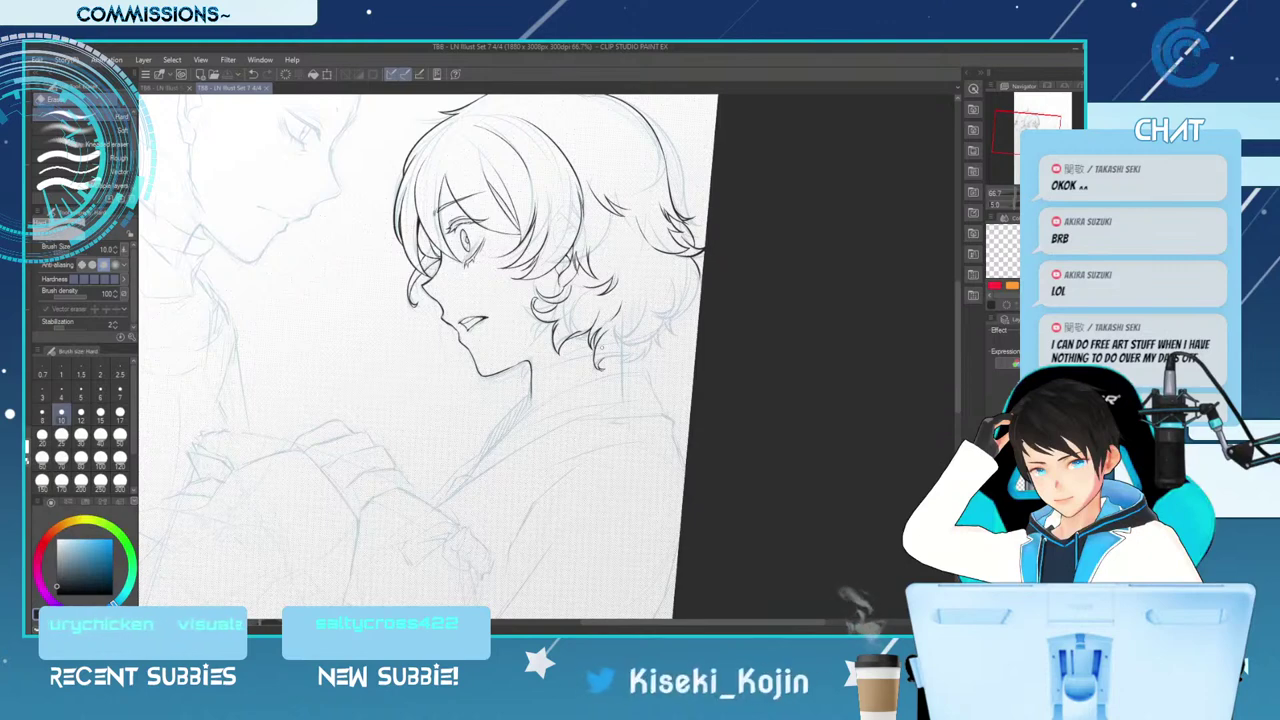
key("minus")
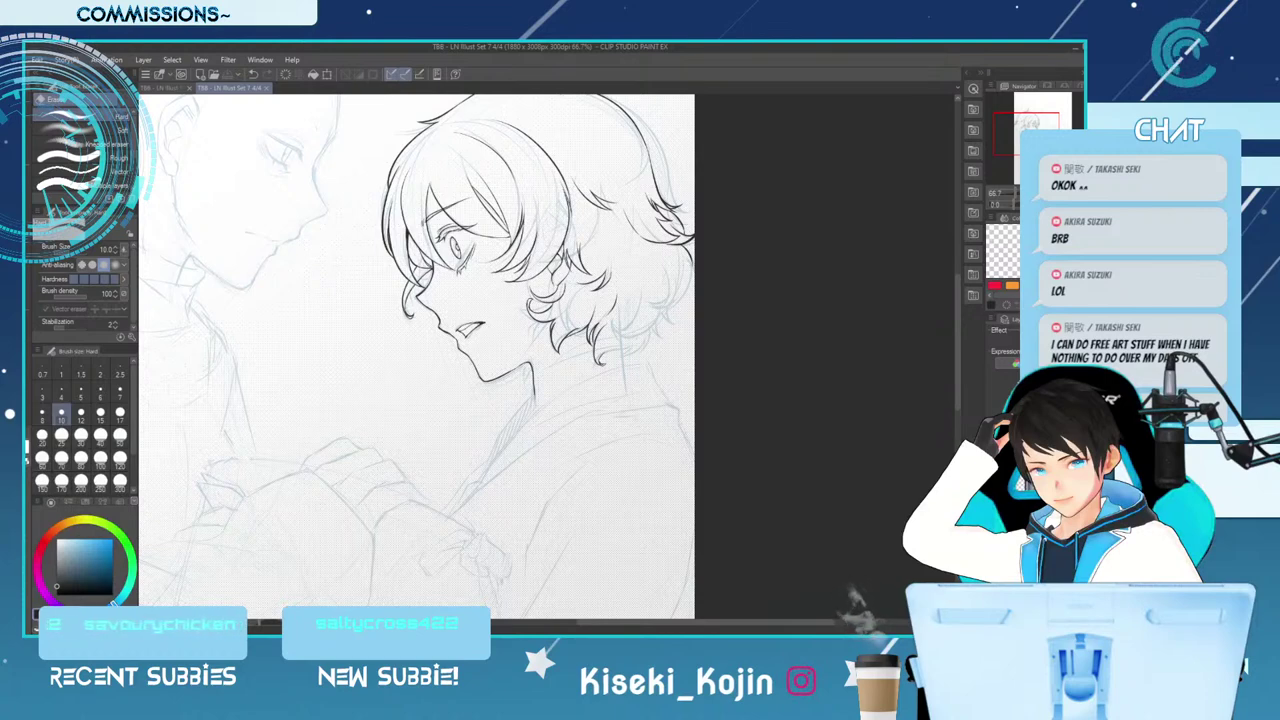
key("ctrl+z")
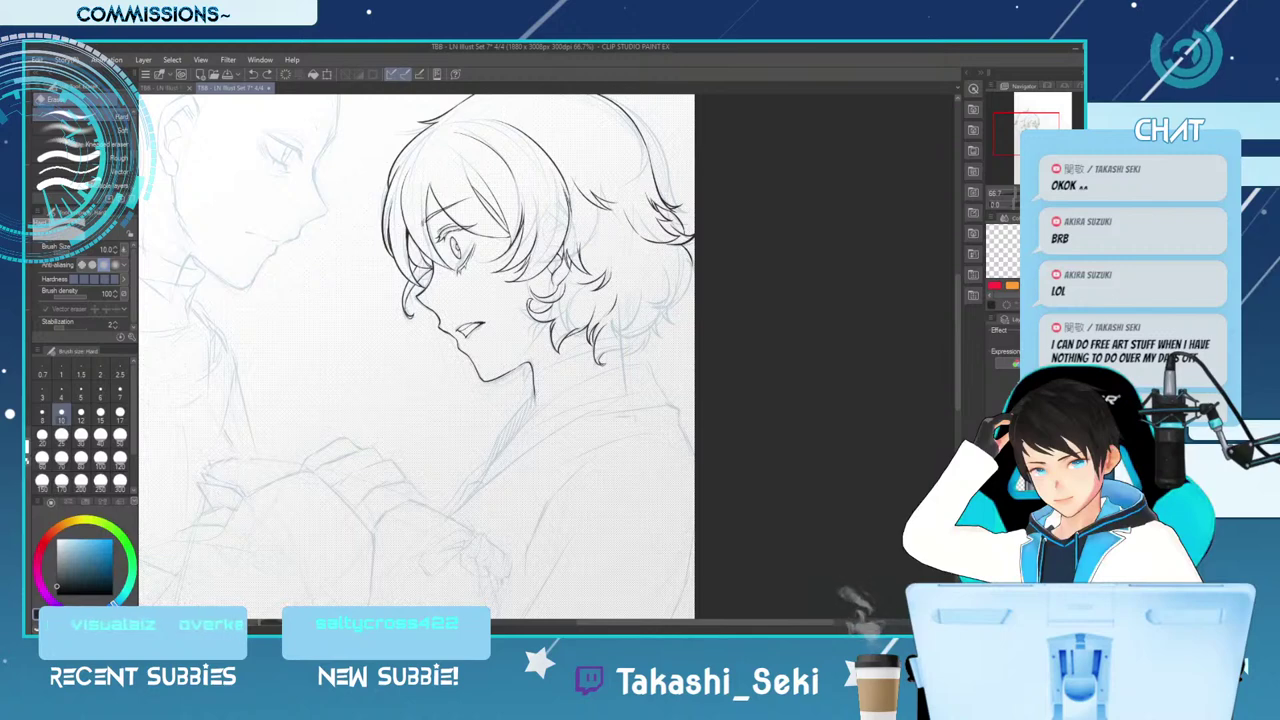
Ink the front neckline from below the chin diagonally down to the collar opening, erasing and redrawing its lower part
key("p")
left_click_drag(534, 397, 505, 426)
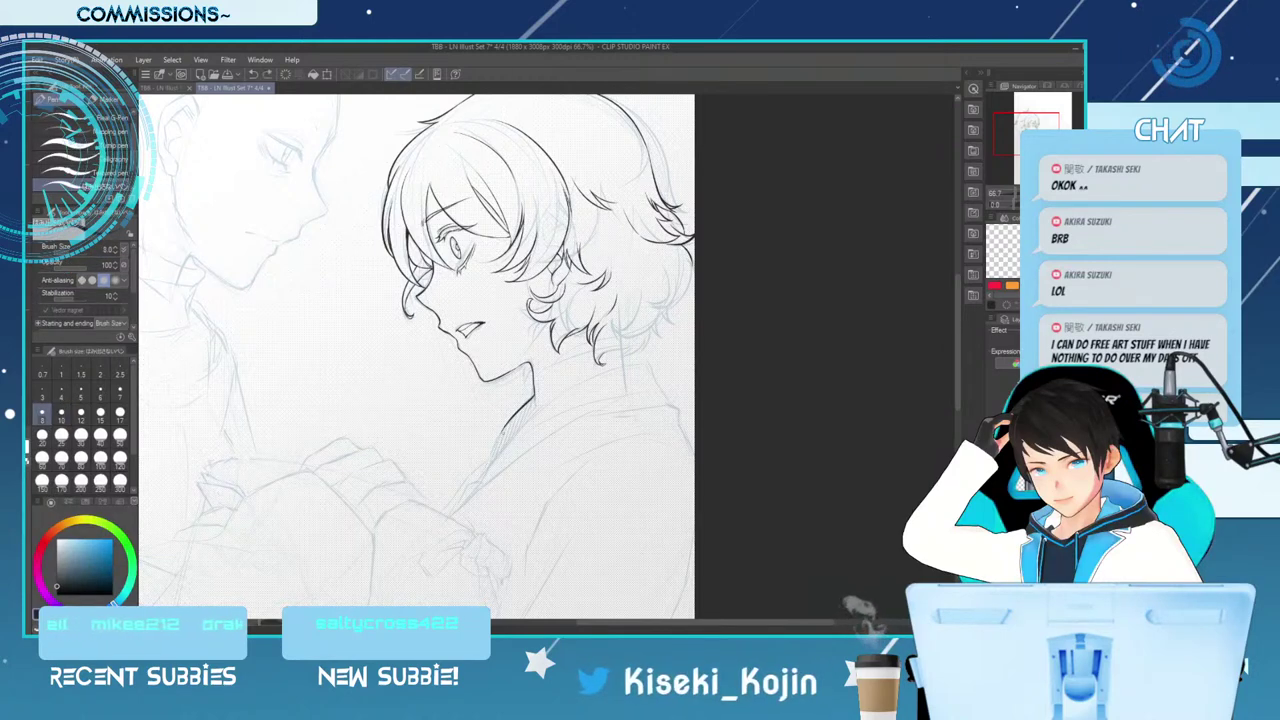
left_click_drag(505, 427, 473, 480)
key("ctrl+z")
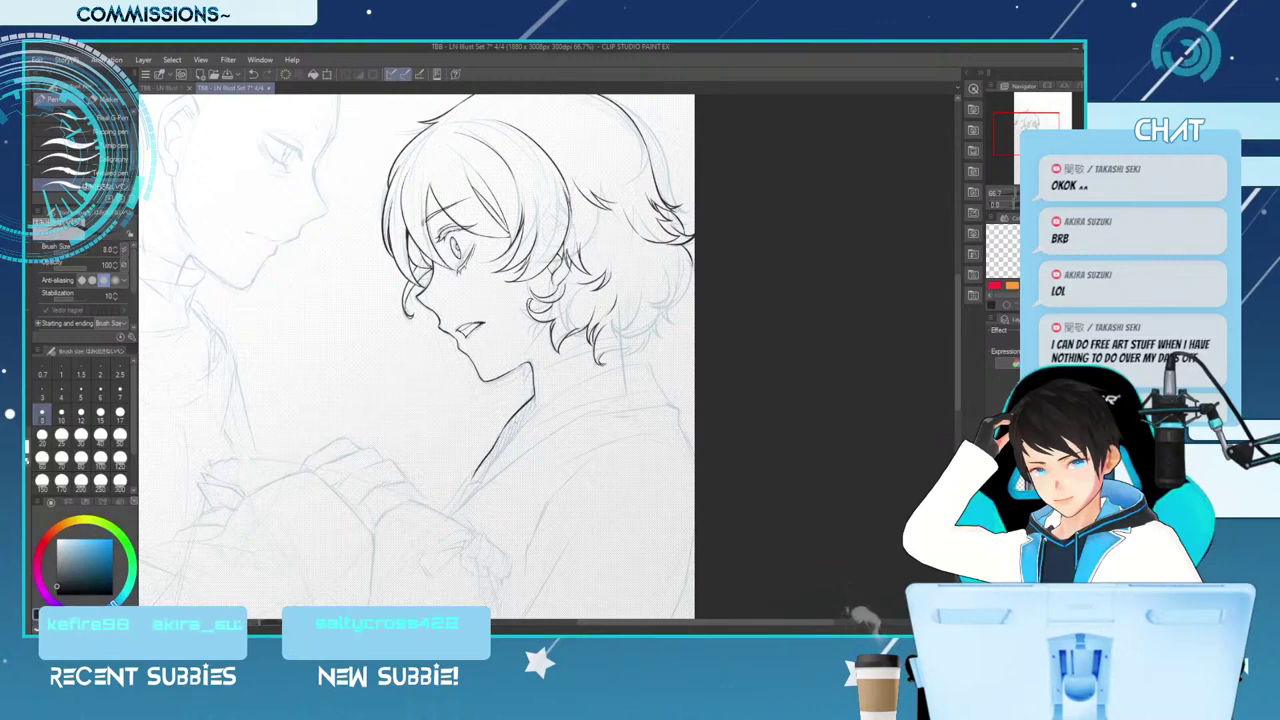
key("e")
left_click_drag(502, 436, 470, 485)
key("p")
left_click_drag(499, 439, 469, 489)
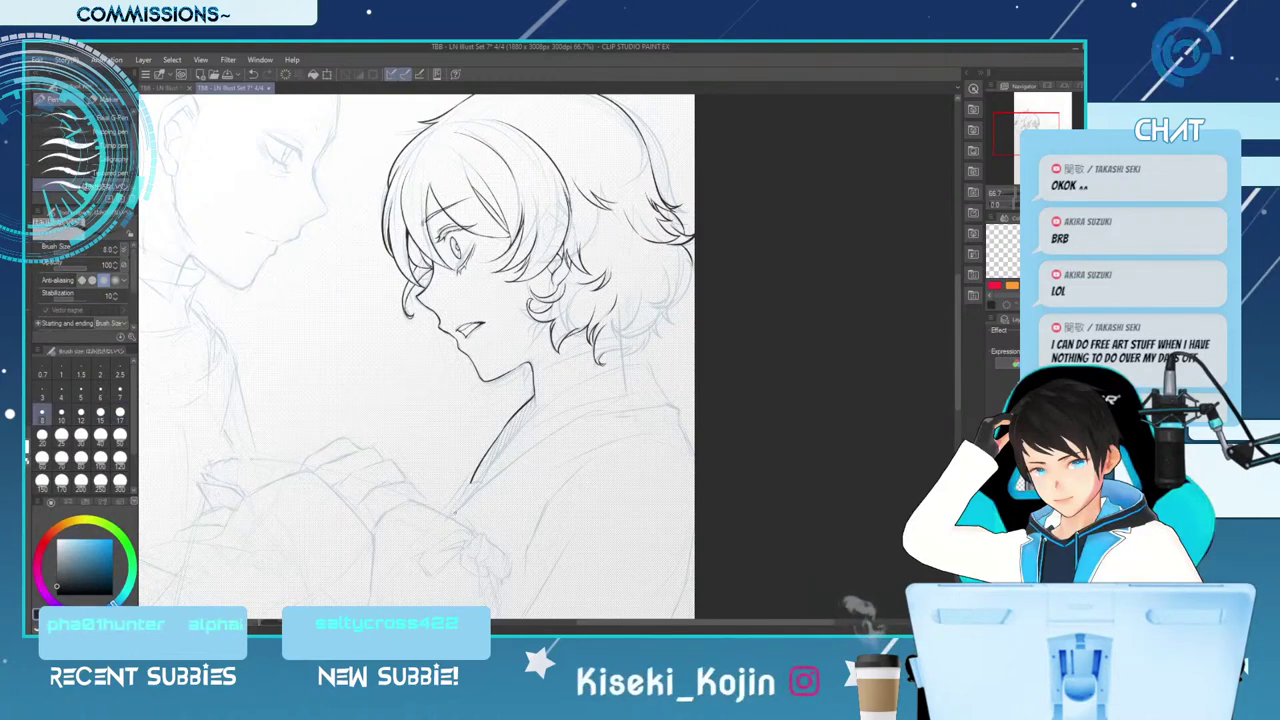
Ink the upper collar edge up around the neck and its short back edge down to the shoulder, and save
scroll(418, 356, "down", 3)
left_click_drag(957, 327, 957, 330)
mouse_move(532, 278)
left_mouse_down()
mouse_move(455, 378)
mouse_move(648, 230)
left_mouse_up()
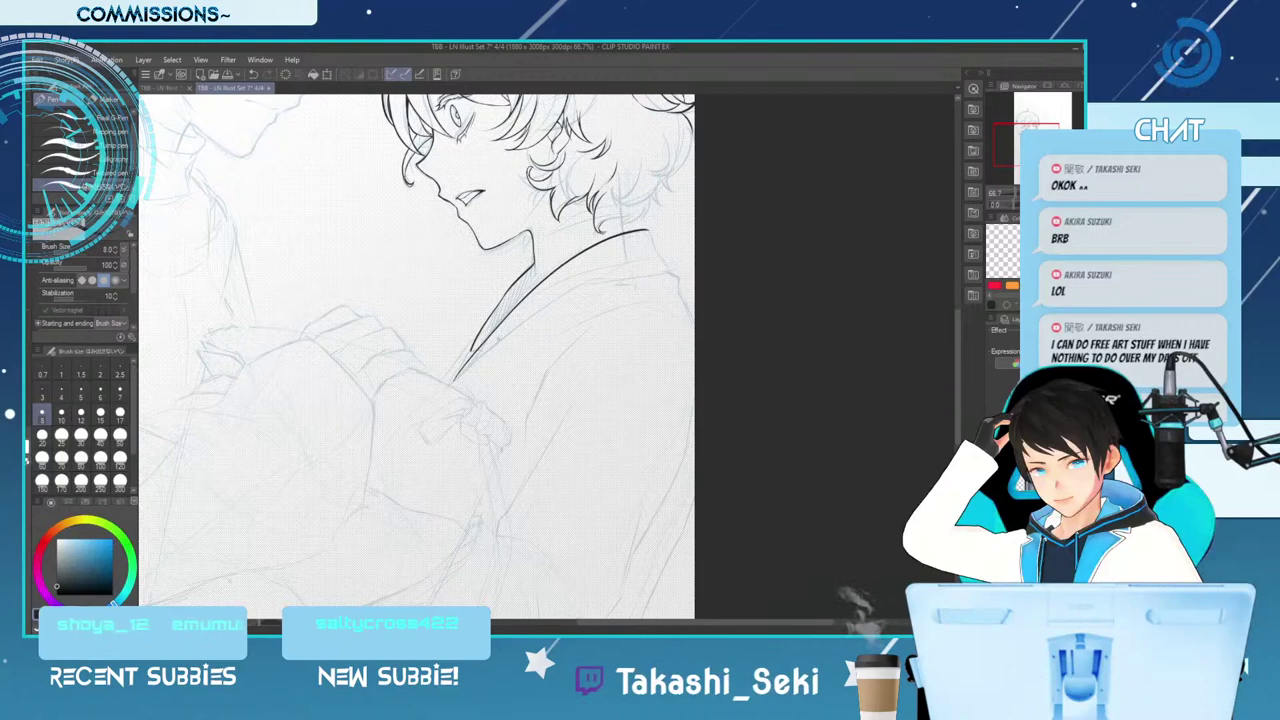
left_click_drag(646, 230, 674, 272)
key("ctrl+z")
key("ctrl+z")
key("ctrl+z")
key("ctrl+y")
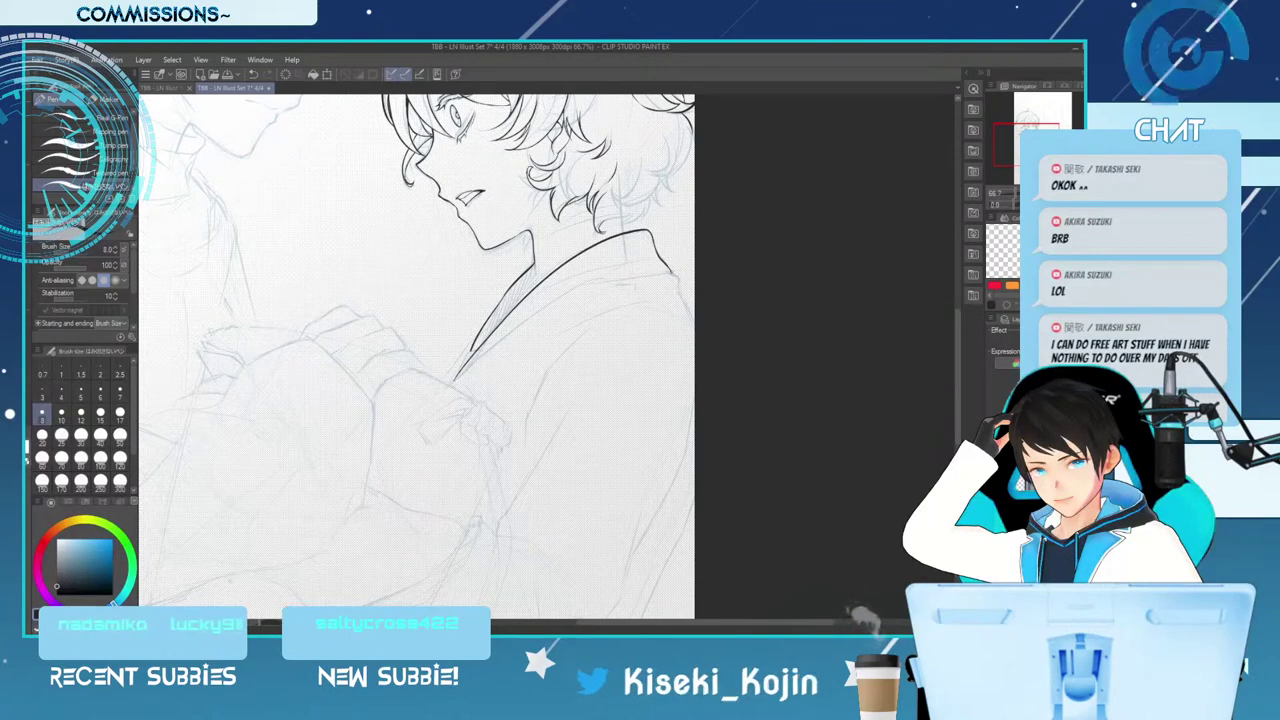
key("ctrl+s")
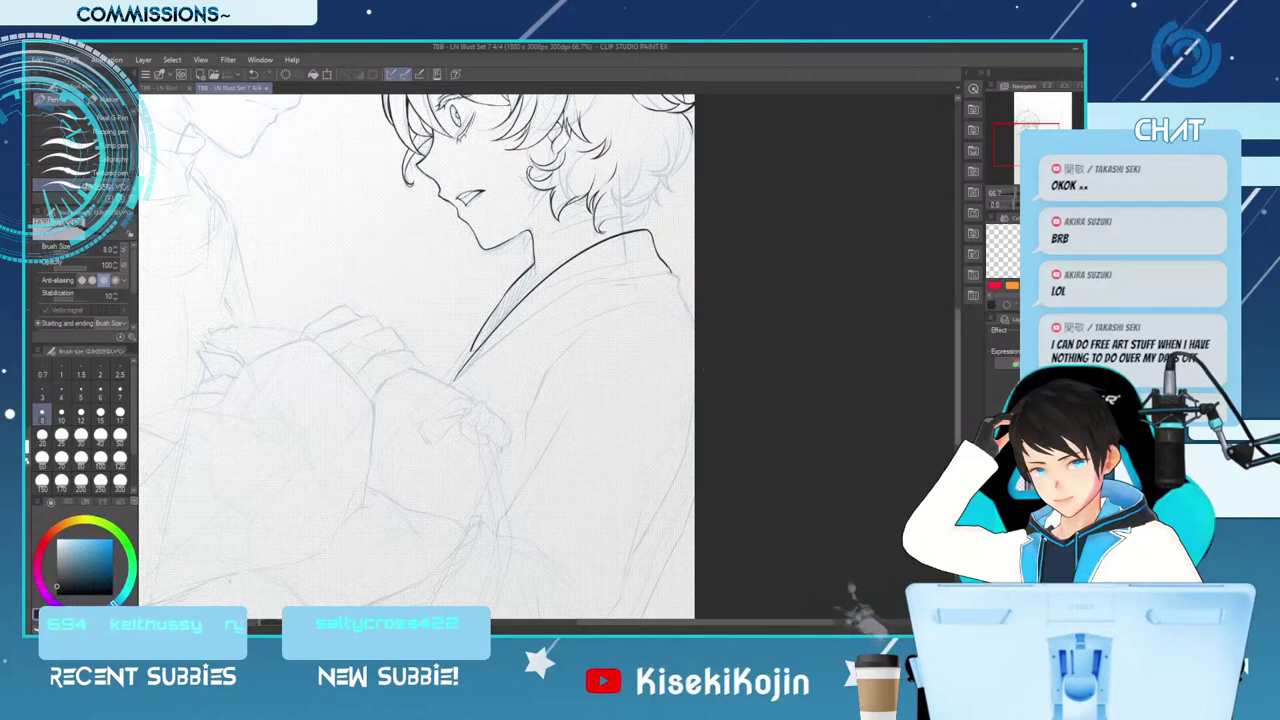
Ink the rounded outer contour of the back hair along the page edge down toward the nape
scroll(703, 370, "up", 5)
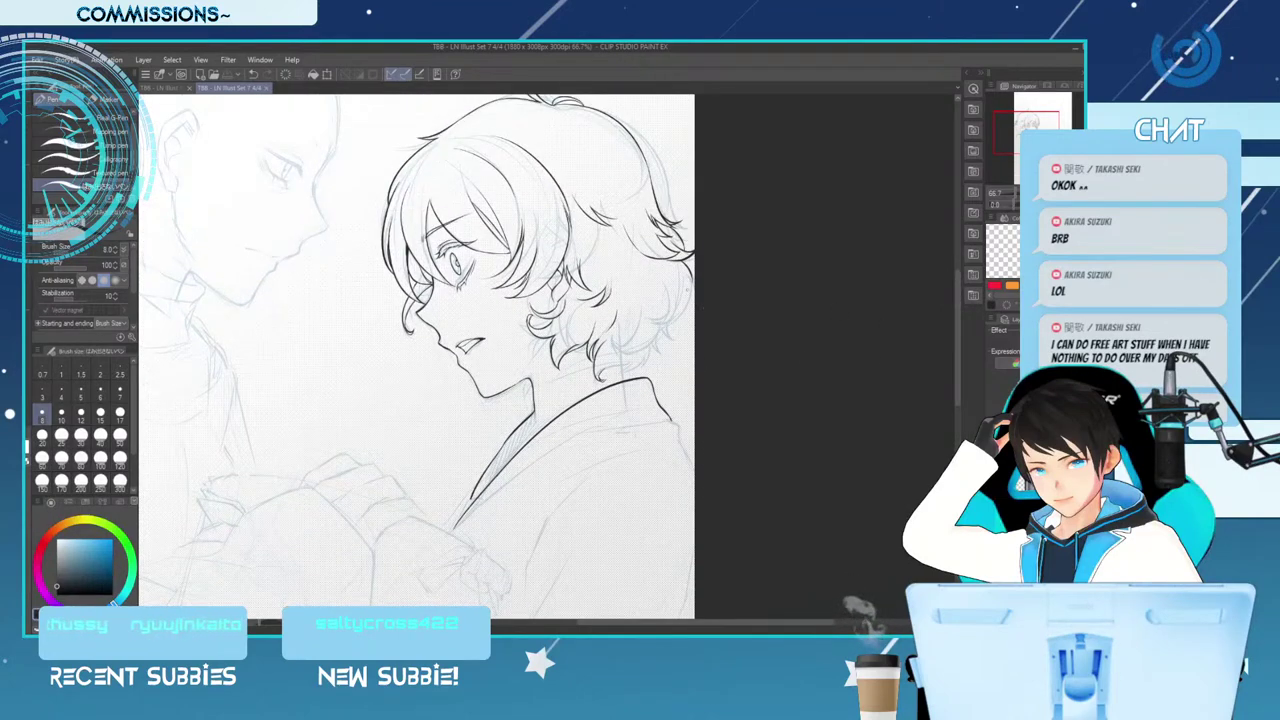
left_click_drag(692, 268, 685, 292)
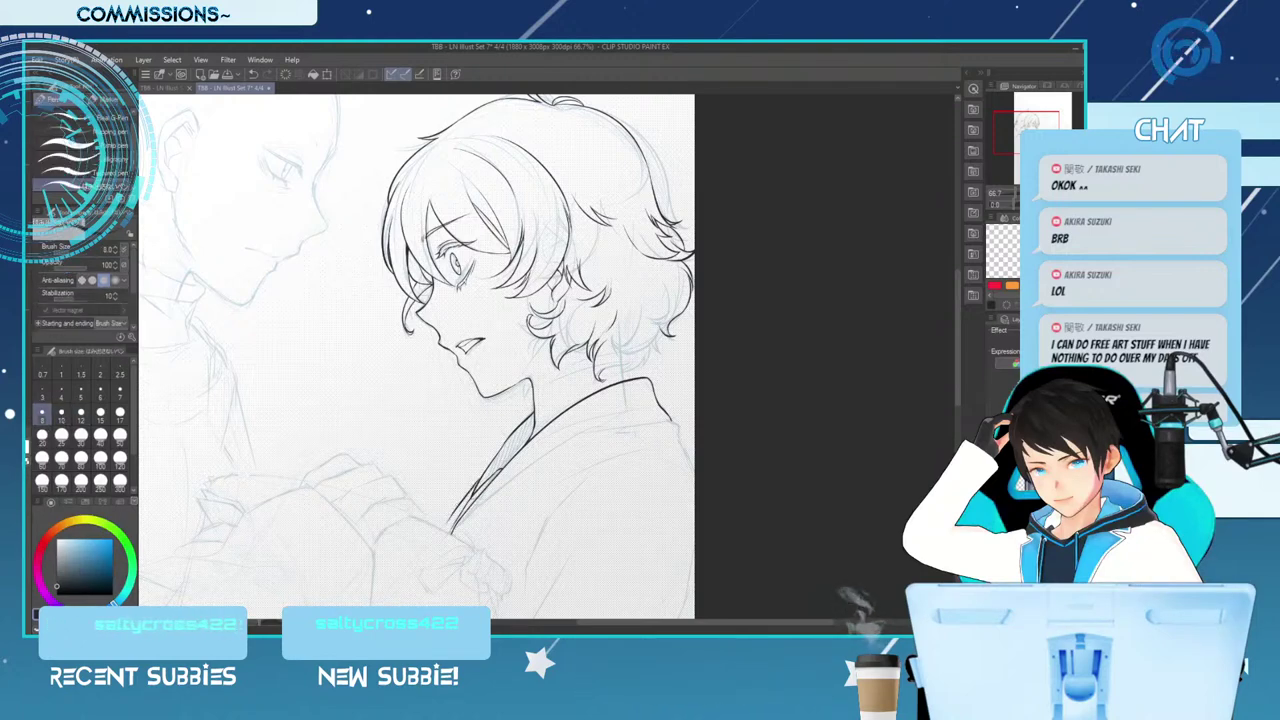
key("ctrl+z")
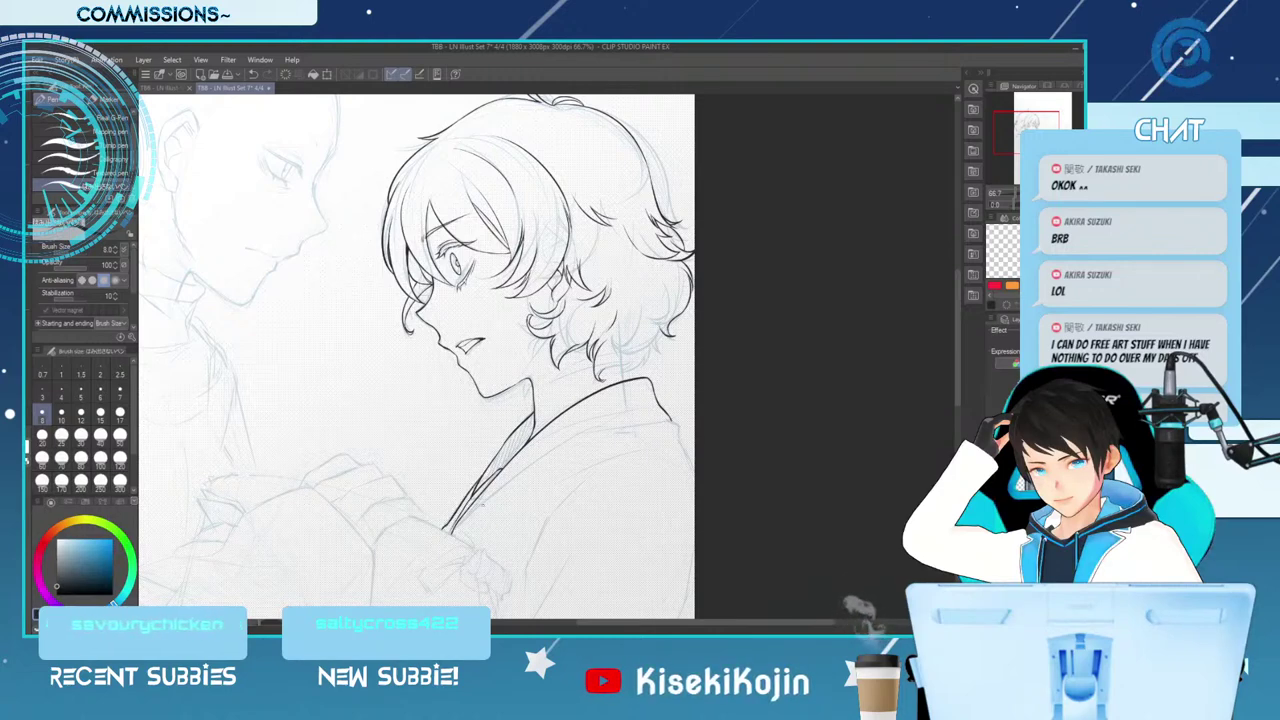
Ink the lower collar edge from the chest opening up to the shoulder, redoing the short line where they meet
left_click_drag(464, 522, 610, 420)
key("ctrl+z")
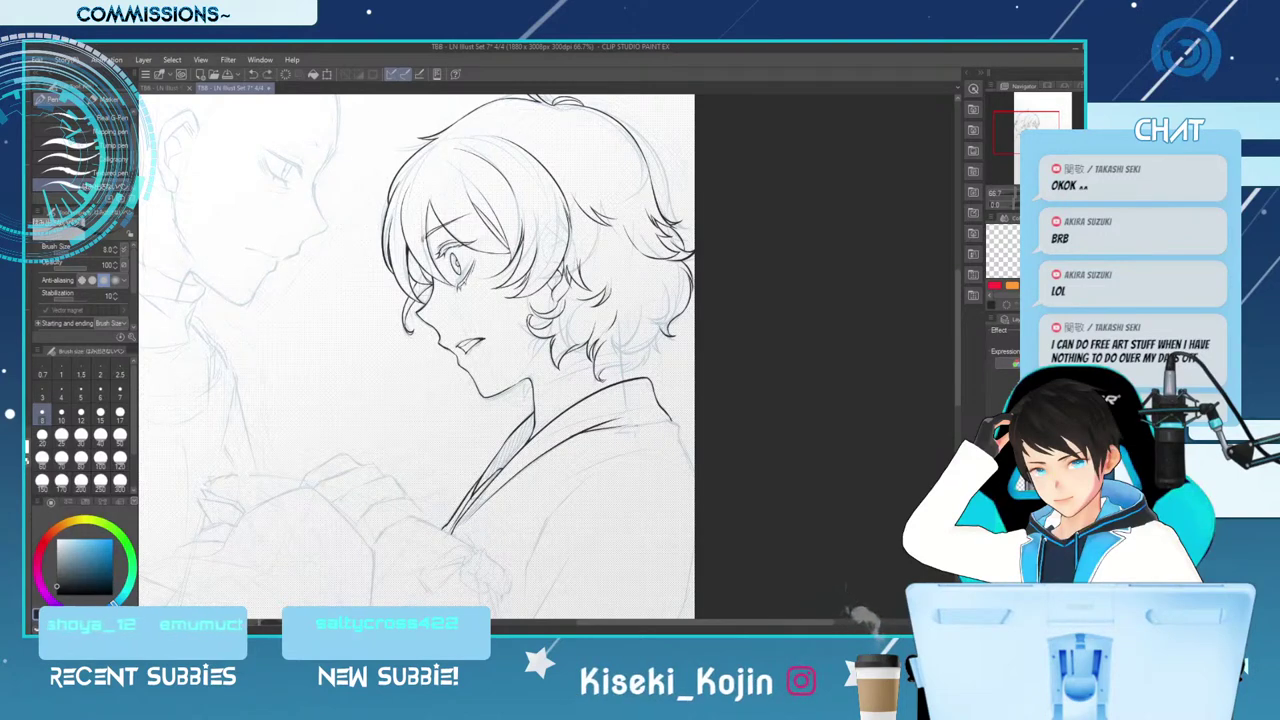
mouse_move(632, 425)
left_mouse_down()
mouse_move(671, 418)
mouse_move(658, 425)
left_mouse_up()
key("ctrl+z")
key("ctrl+z")
key("ctrl+z")
key("ctrl+z")
key("ctrl+z")
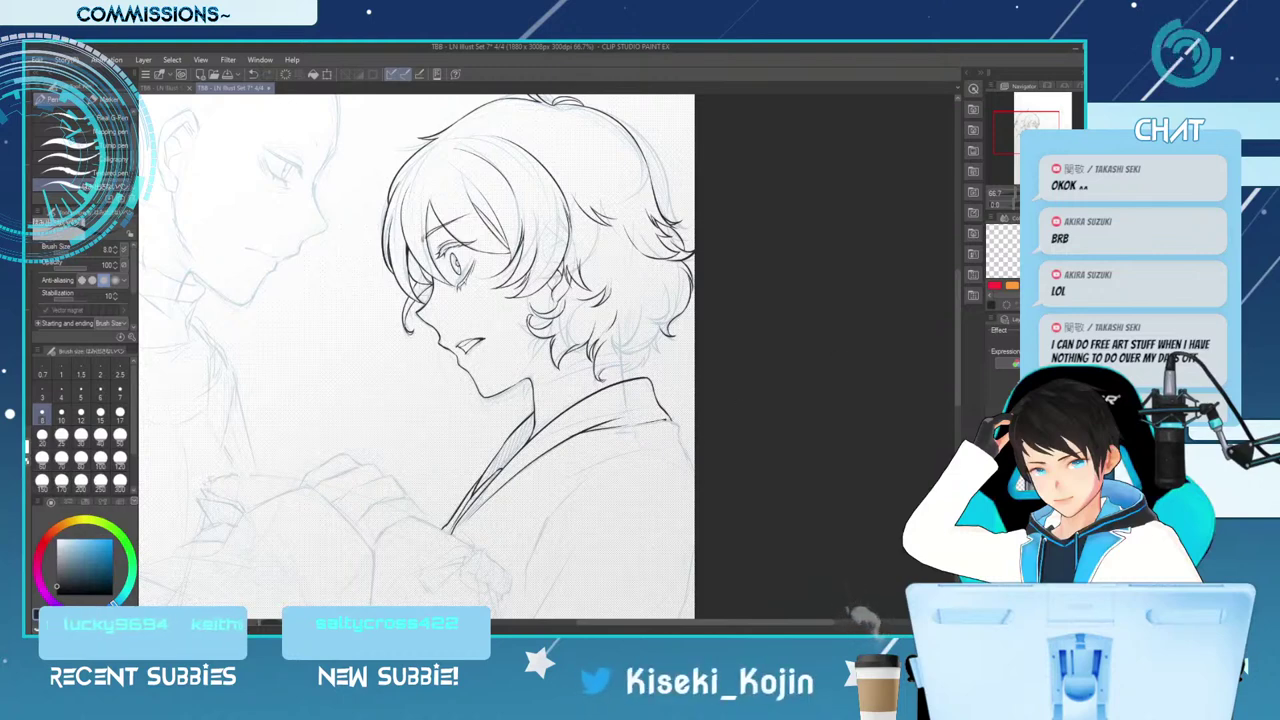
Mirror the canvas view, set the eraser size to 15 for touch-ups, and return to the inking pen
key("h")
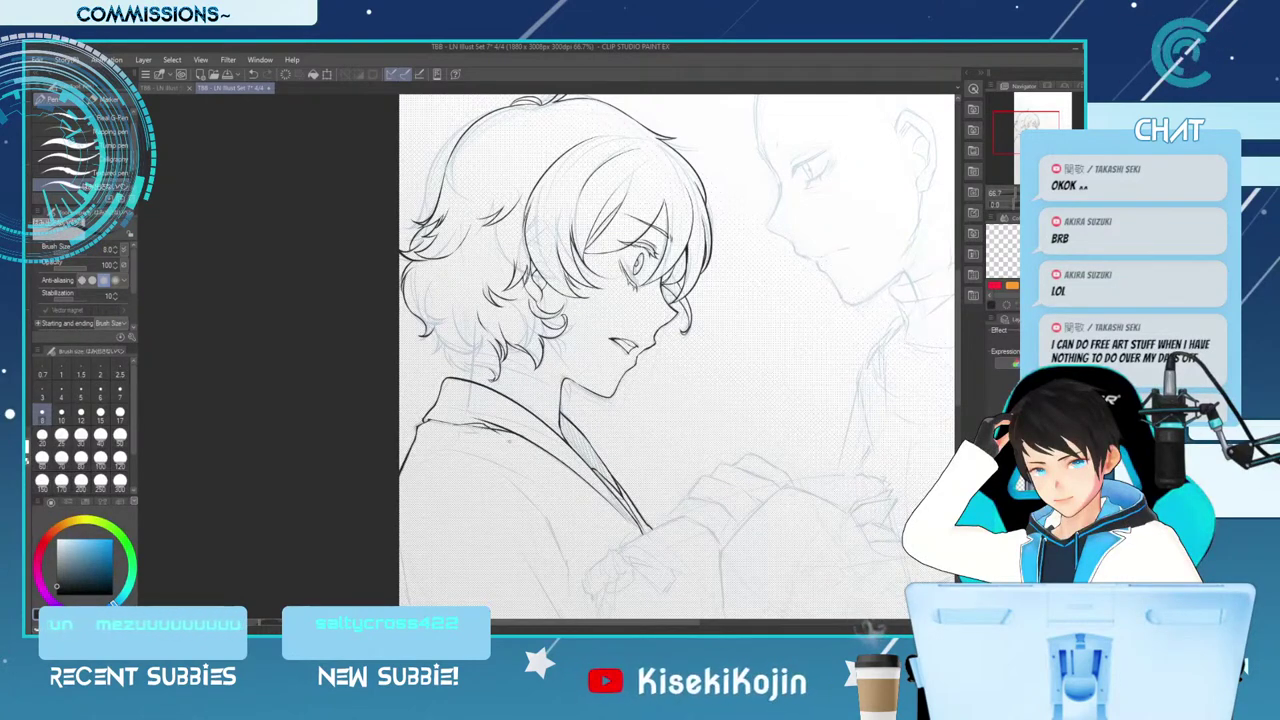
key("e")
key("bracketright")
key("bracketright")
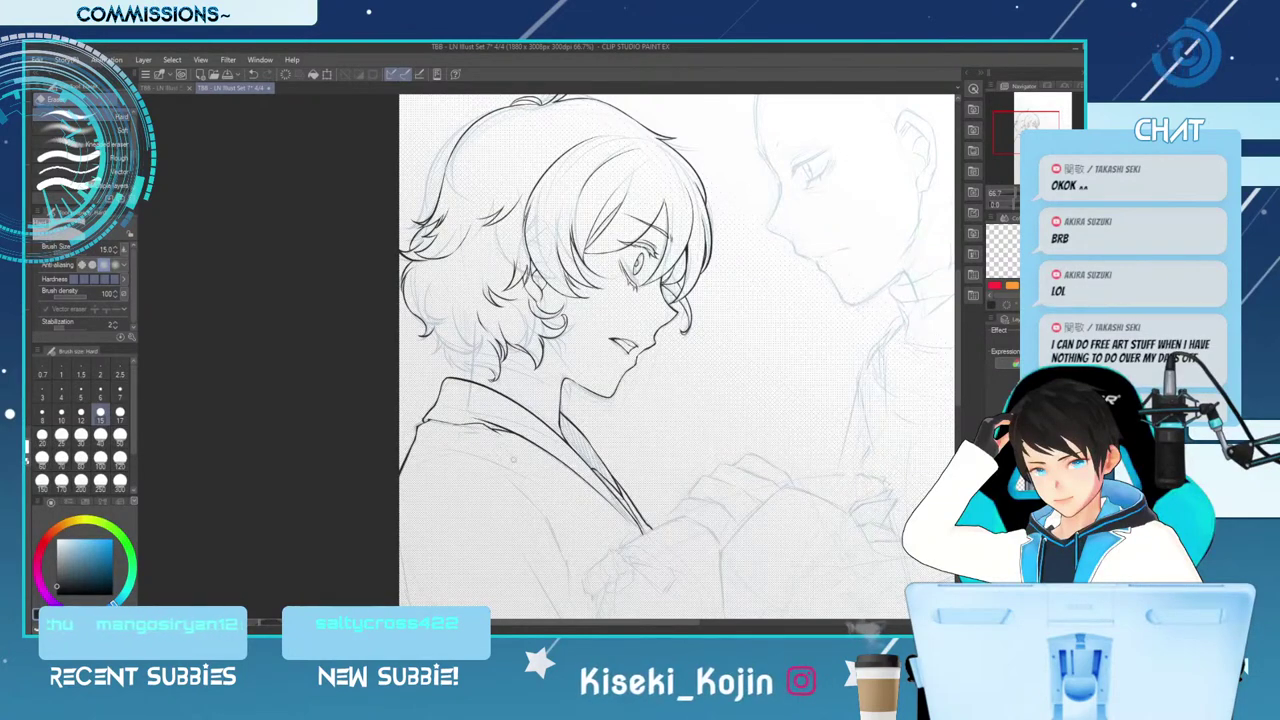
key("p")
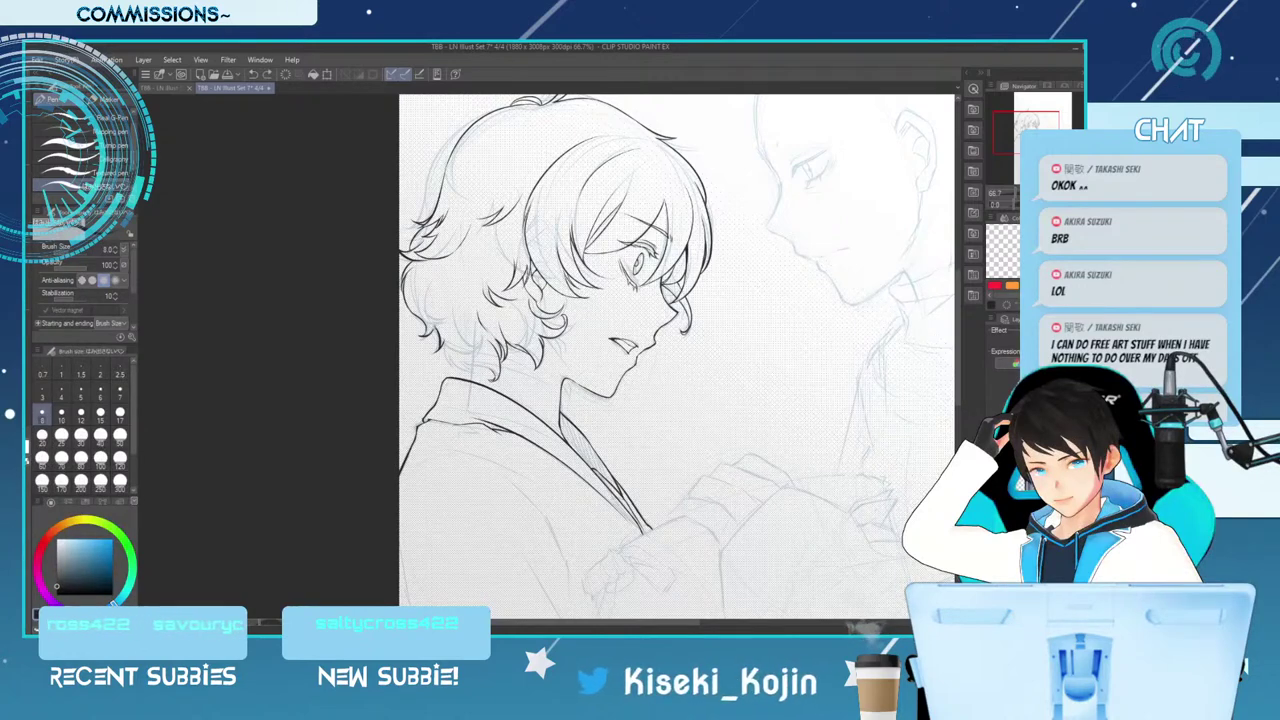
Refine the inked strands in the lower back hair of the short-haired character, undoing unsatisfactory strokes
left_click_drag(444, 343, 455, 369)
key("ctrl+z")
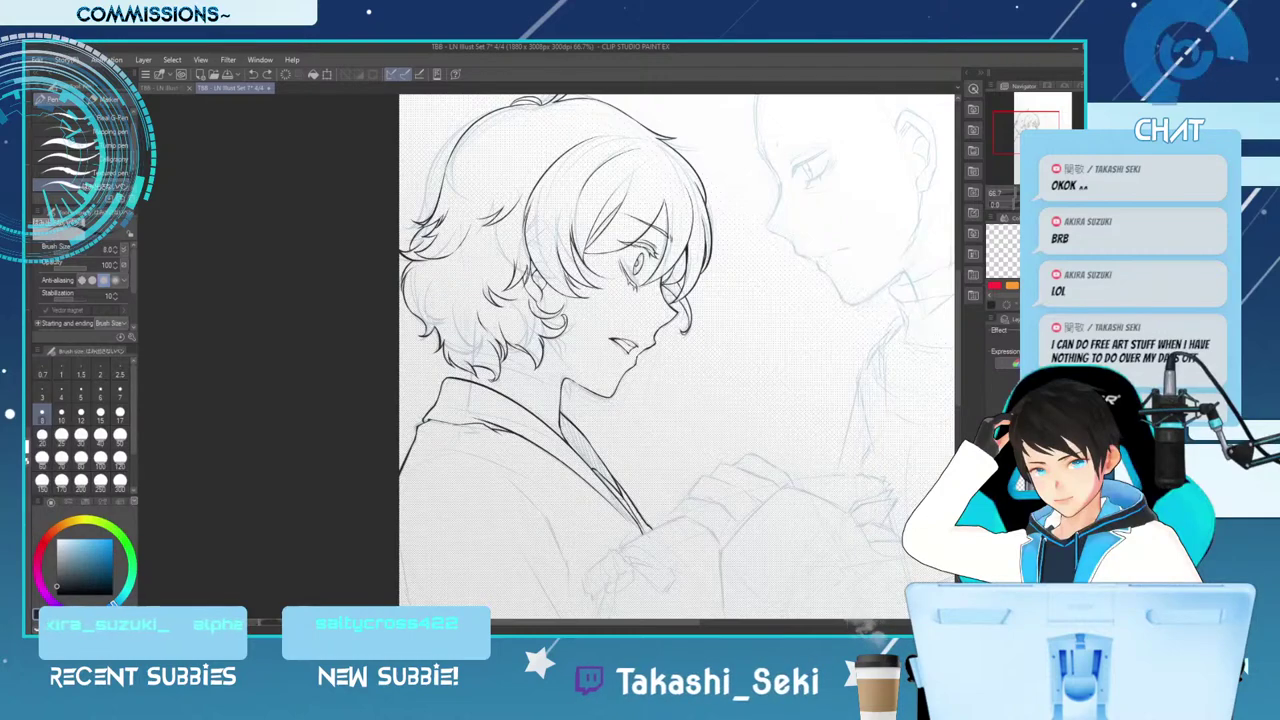
key("h")
key("ctrl+minus")
key("ctrl+minus")
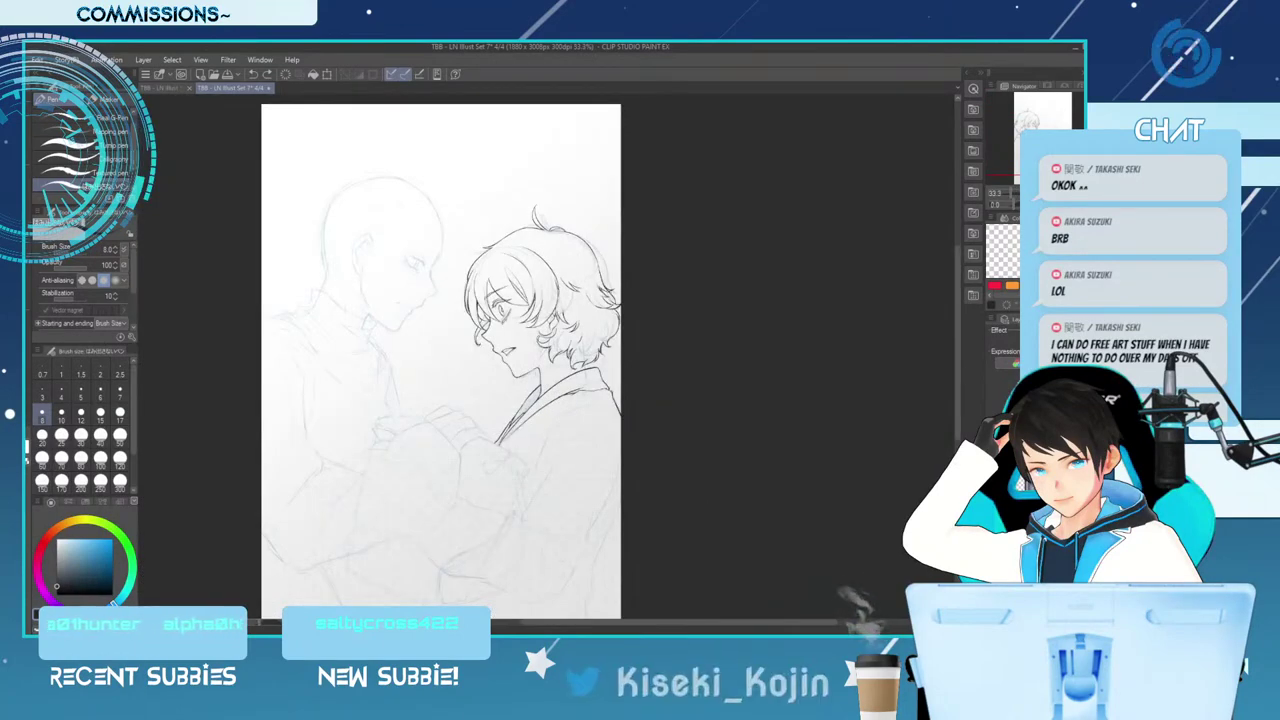
key("ctrl+plus")
key("ctrl+plus")
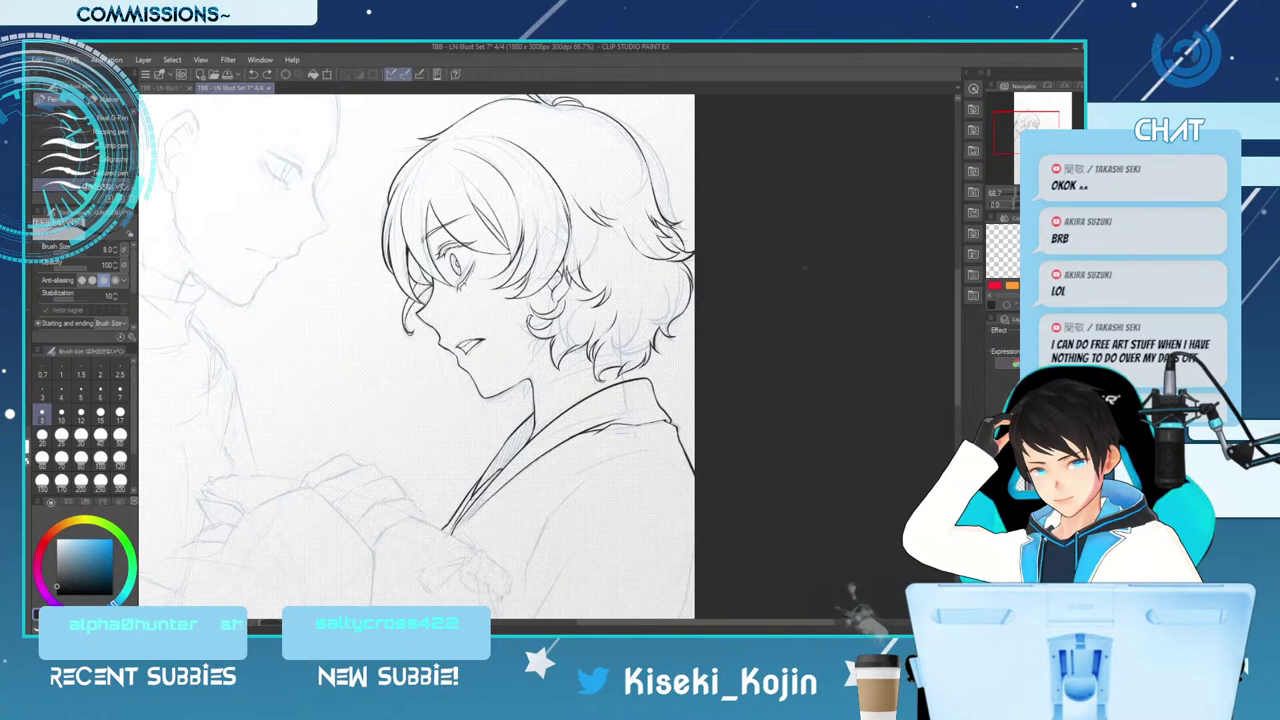
mouse_move(671, 282)
left_mouse_down()
mouse_move(662, 324)
mouse_move(641, 334)
left_mouse_up()
key("ctrl+z")
key("ctrl+z")
key("ctrl+z")
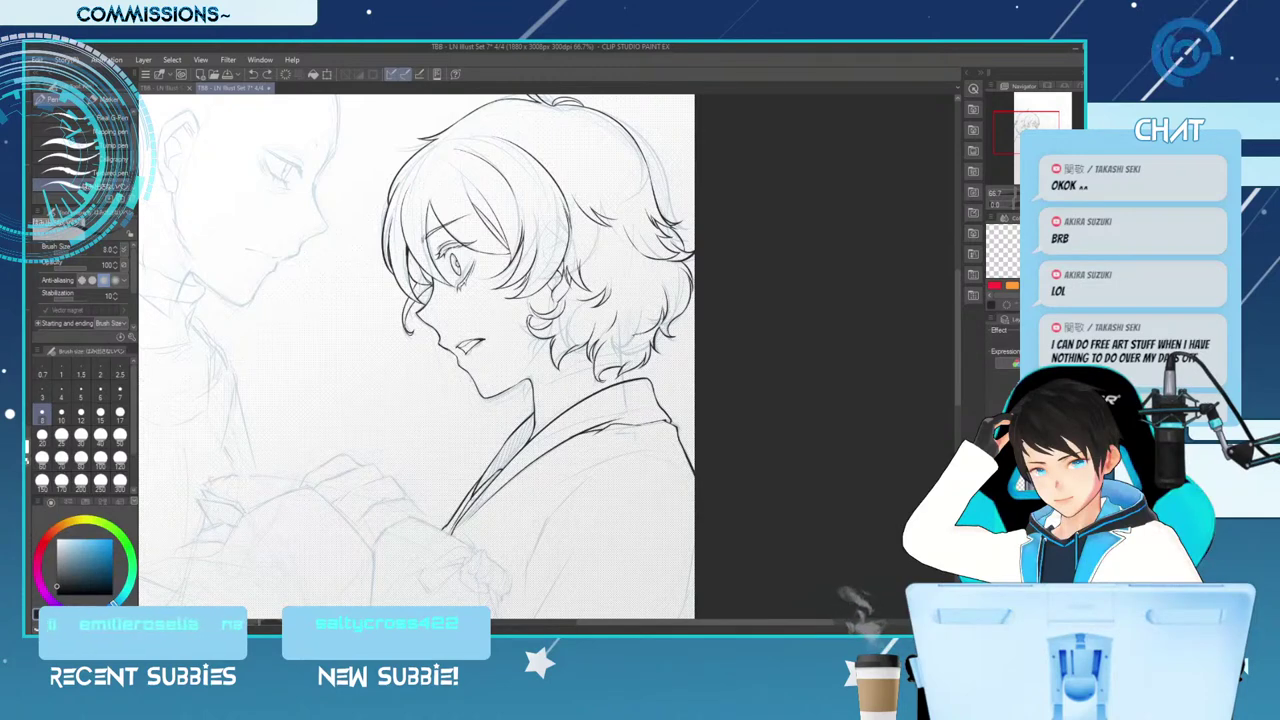
left_click_drag(639, 302, 633, 332)
key("ctrl+z")
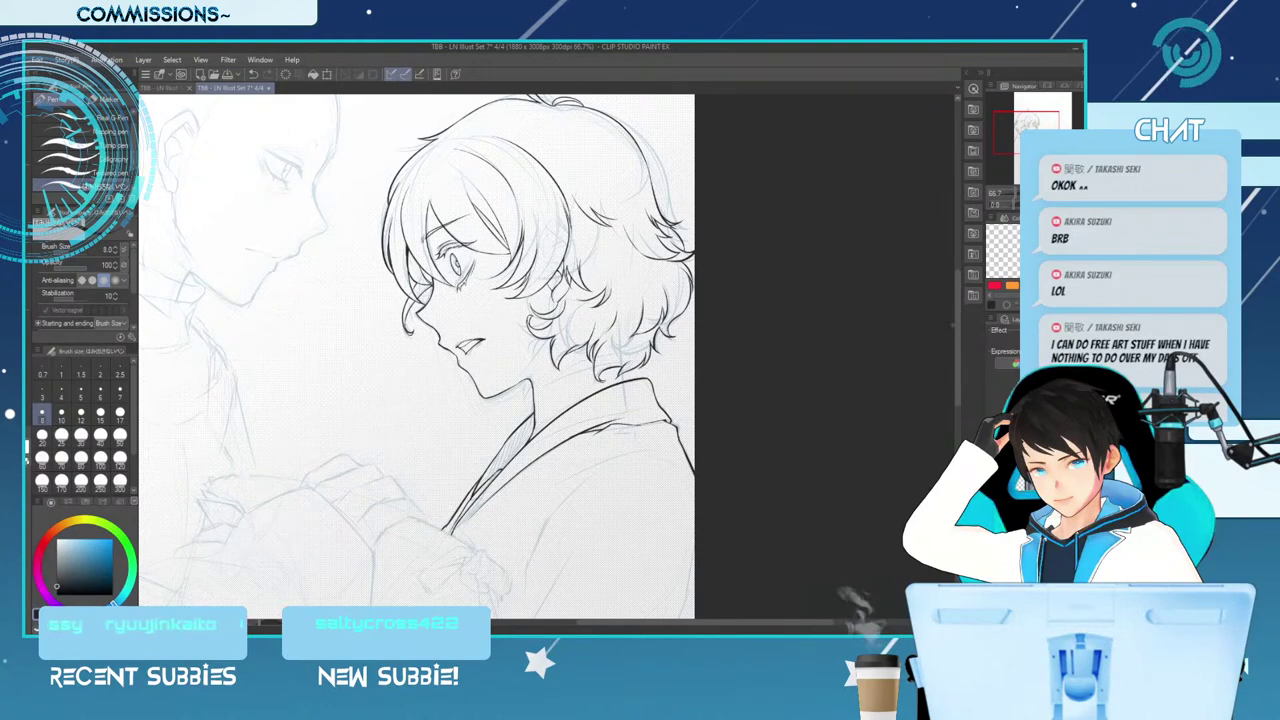
Review the whole composition of both characters in mirrored and unmirrored views
scroll(762, 250, "down", 3)
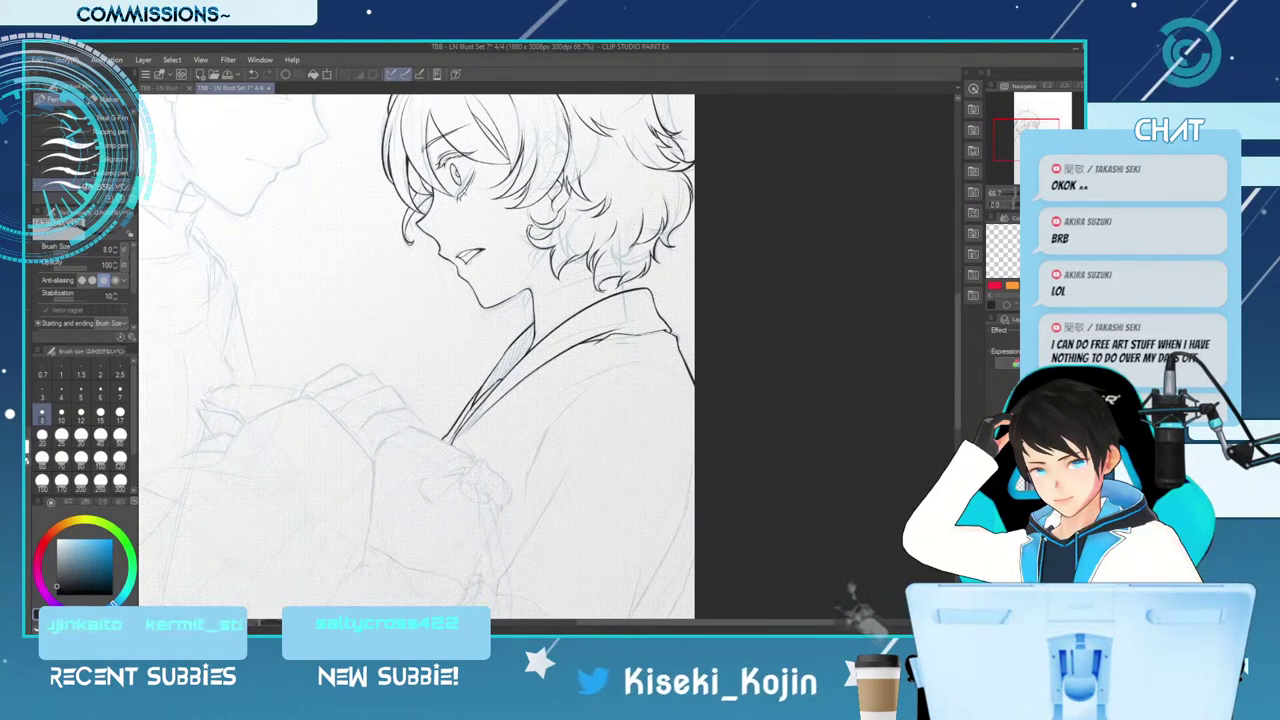
key("ctrl+minus")
key("ctrl+minus")
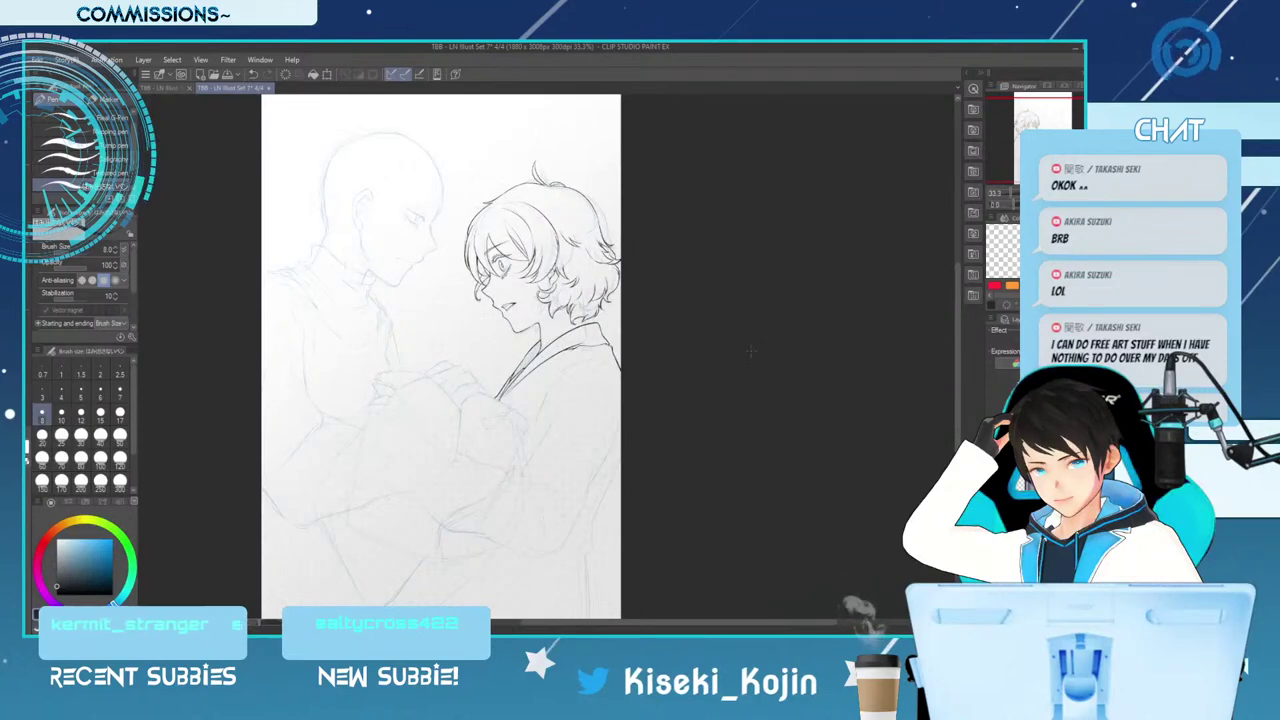
key("h")
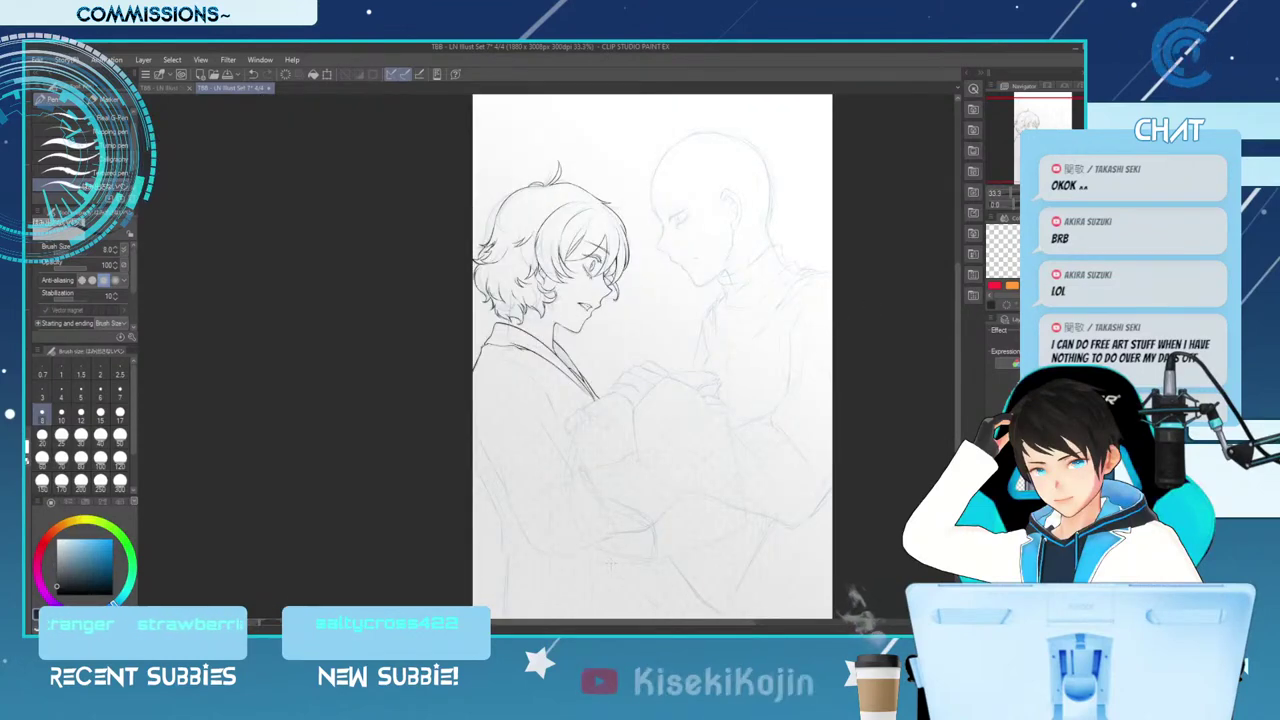
scroll(886, 380, "up", 2)
left_click_drag(623, 622, 671, 622)
scroll(530, 384, "up", 1)
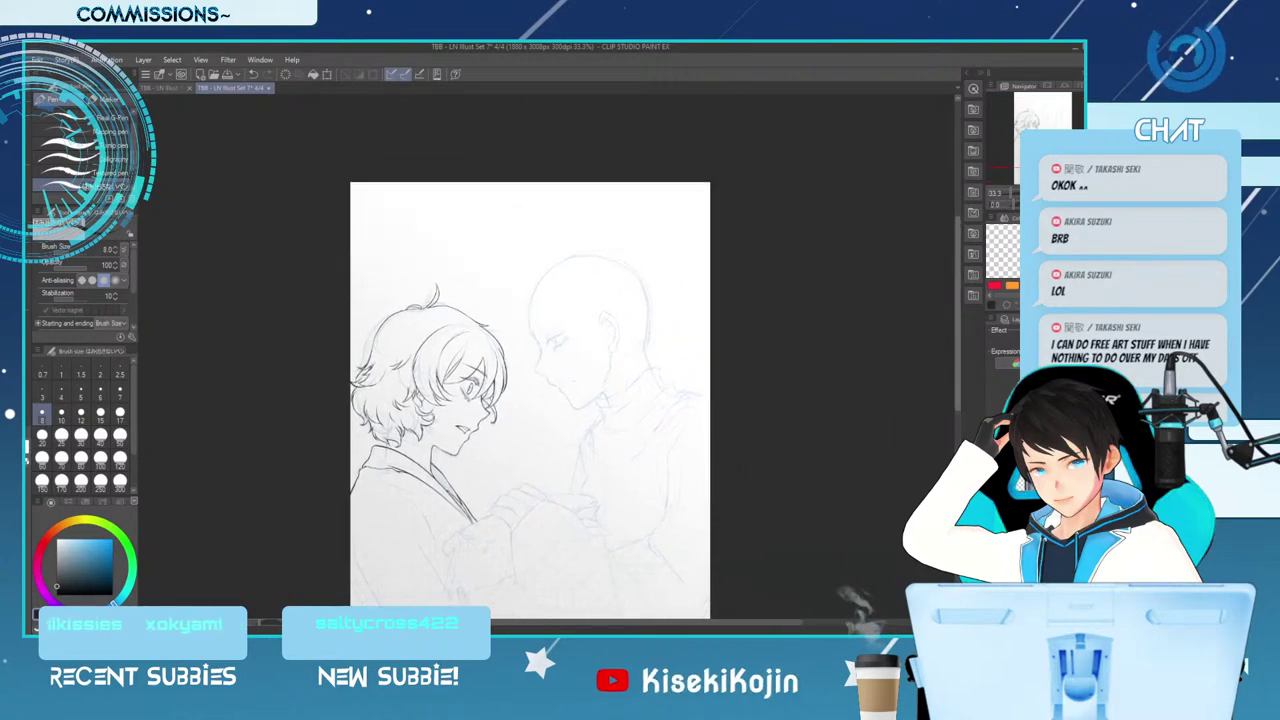
scroll(530, 384, "down", 2)
key("ctrl+plus")
key("ctrl+plus")
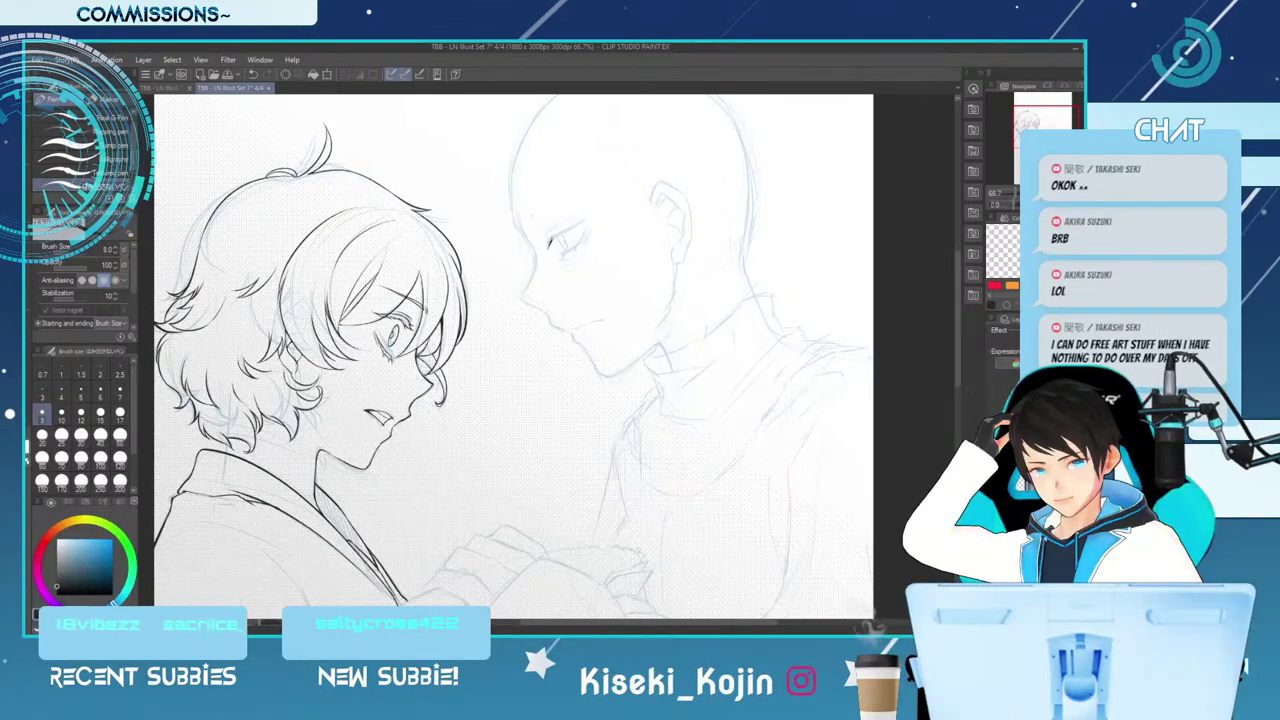
Ink the bald character's upper eyelid with brush size 7 and lower eyelid with size 6, and save the drawing
key("ctrl+z")
key("bracketleft")
left_click_drag(547, 244, 556, 238)
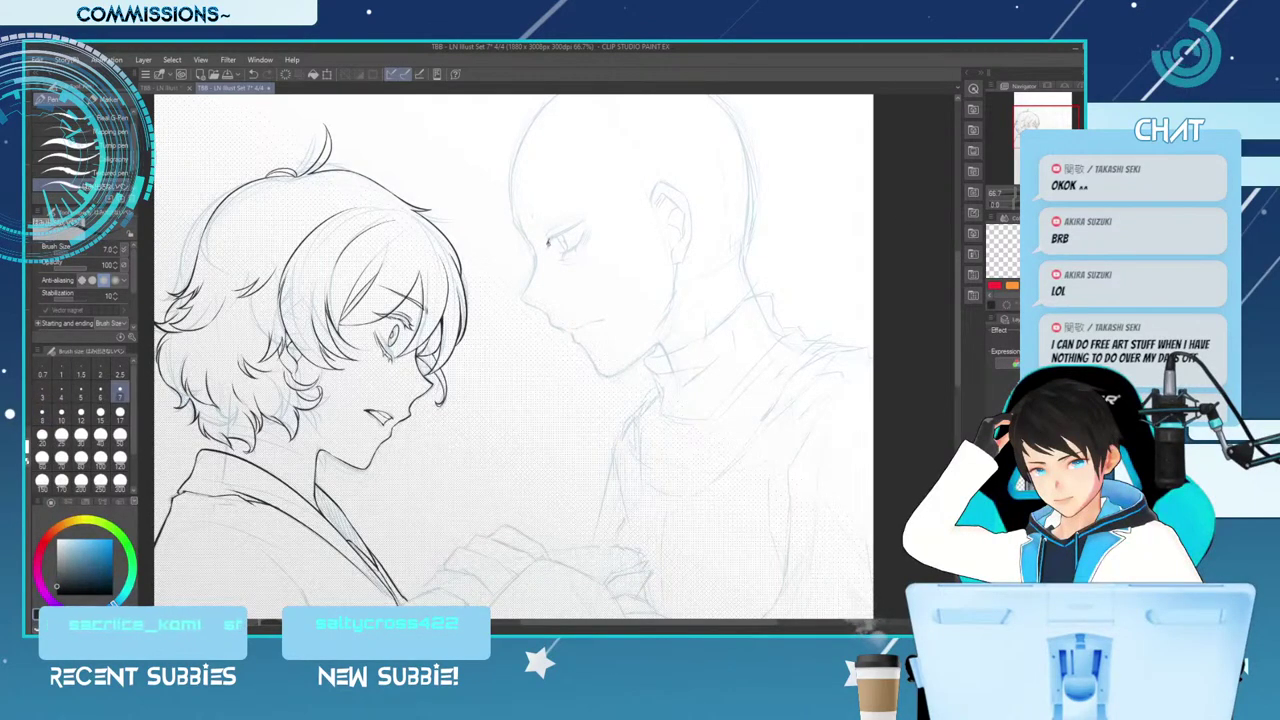
left_click_drag(551, 240, 582, 223)
key("ctrl+z")
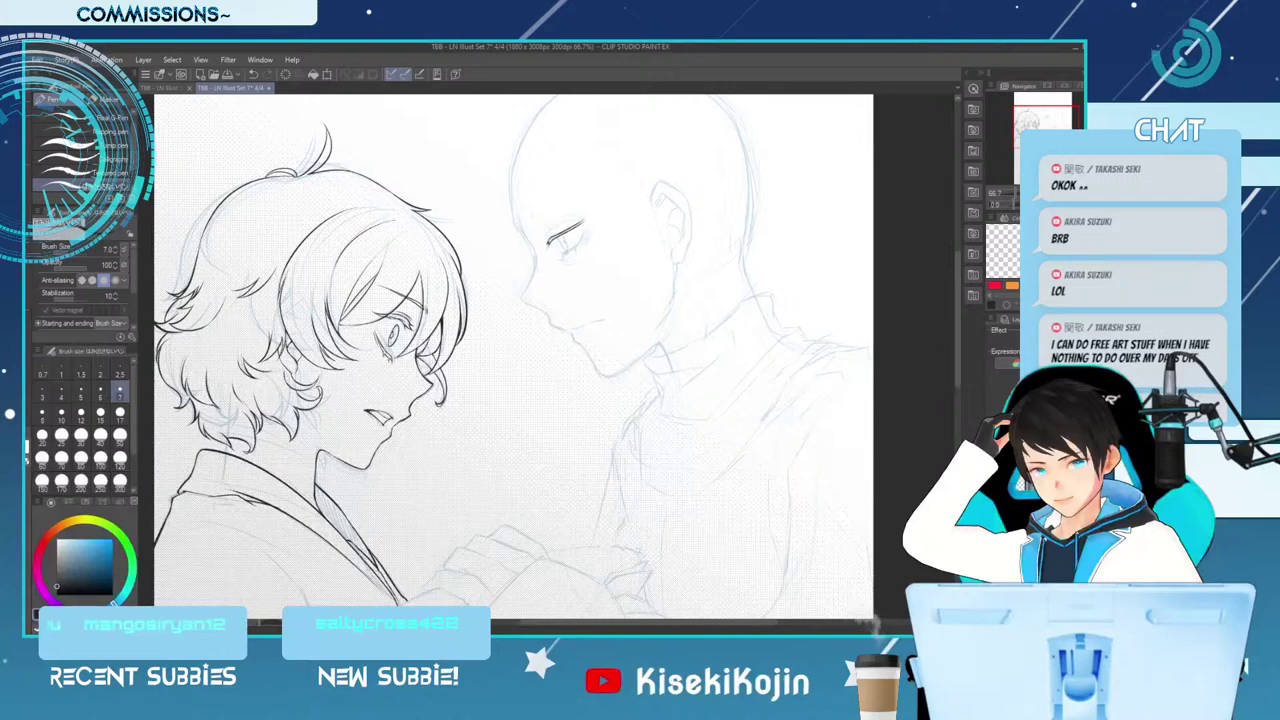
key("bracketleft")
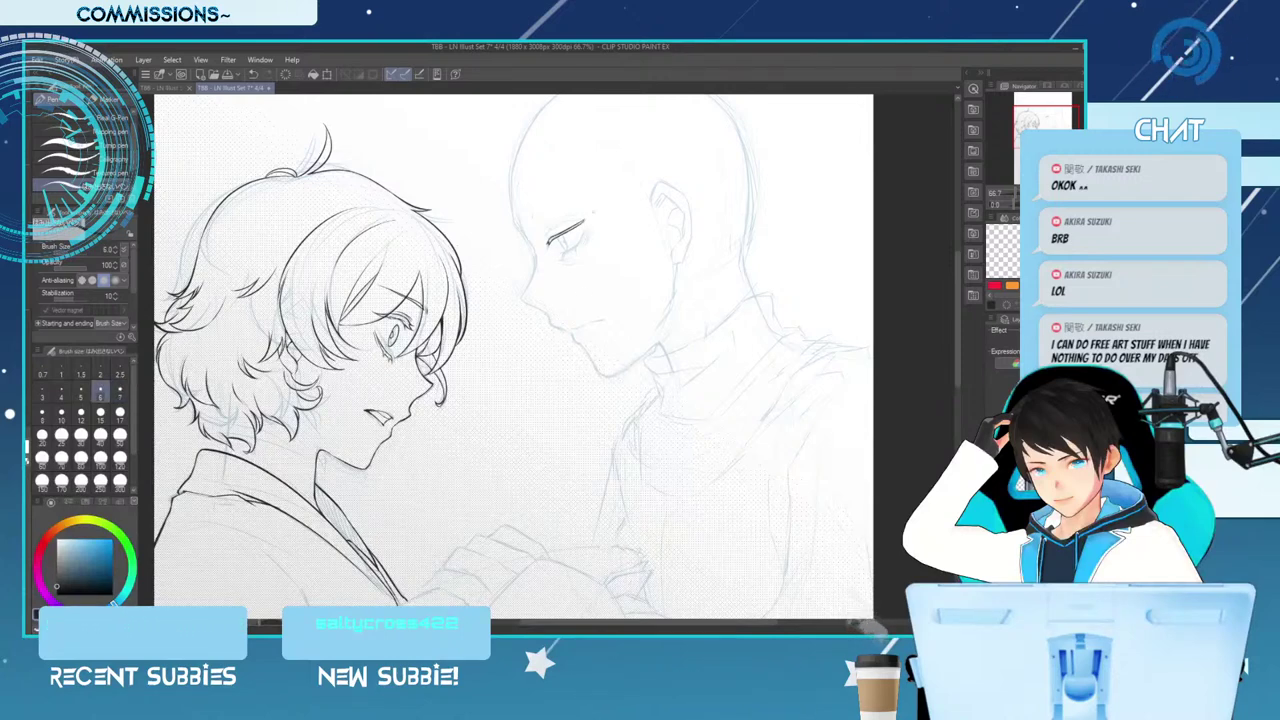
key("ctrl+s")
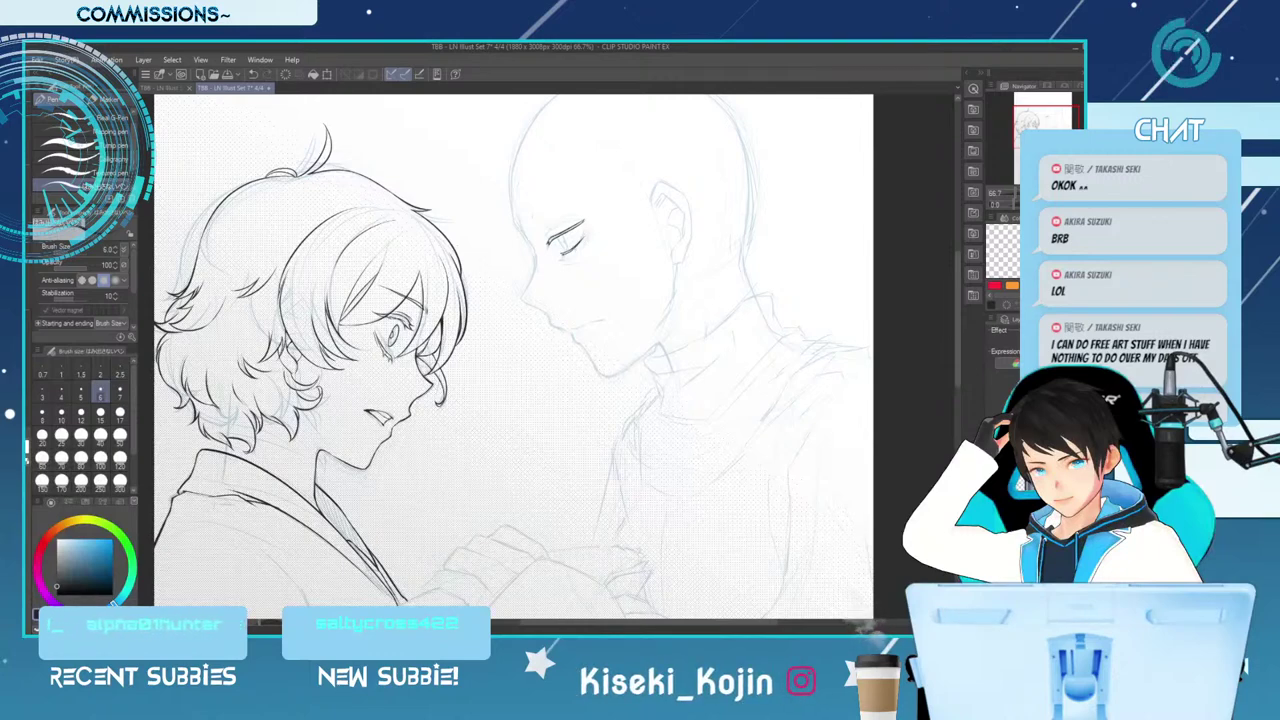
Clean up and reshape the bald character's lower eyelid line with the eraser at size 5 and the pen
key("e")
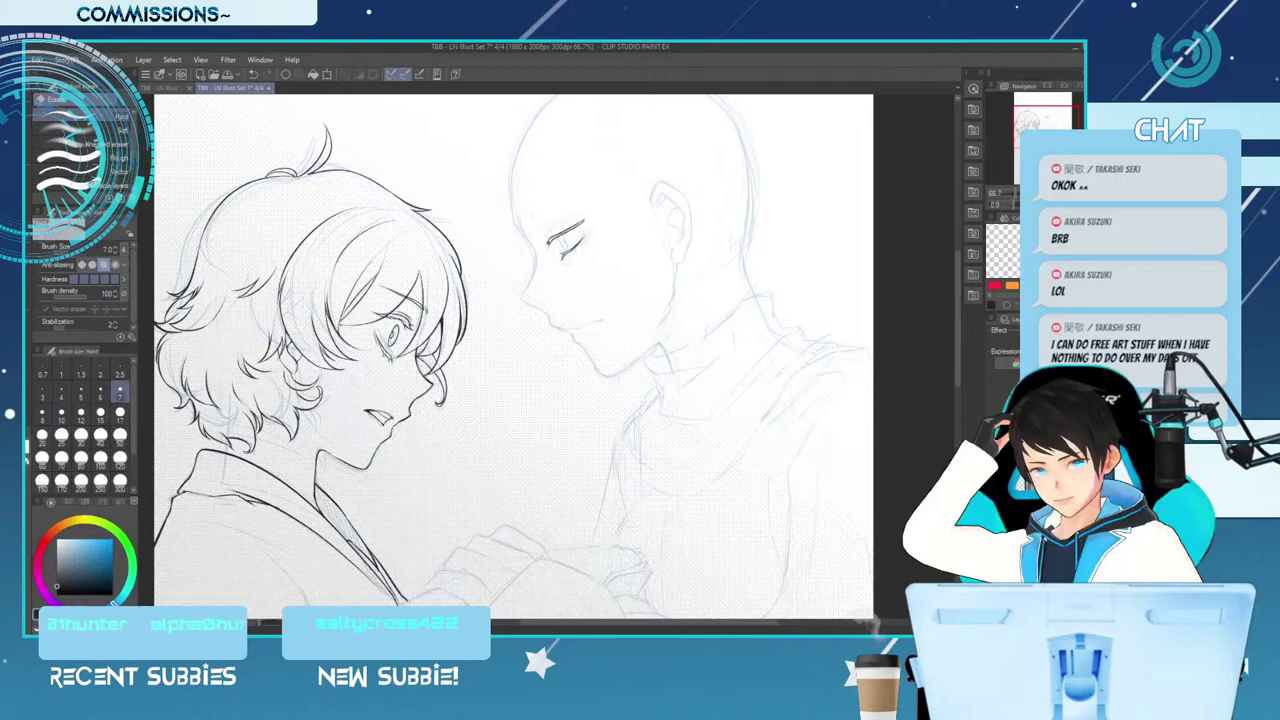
key("p")
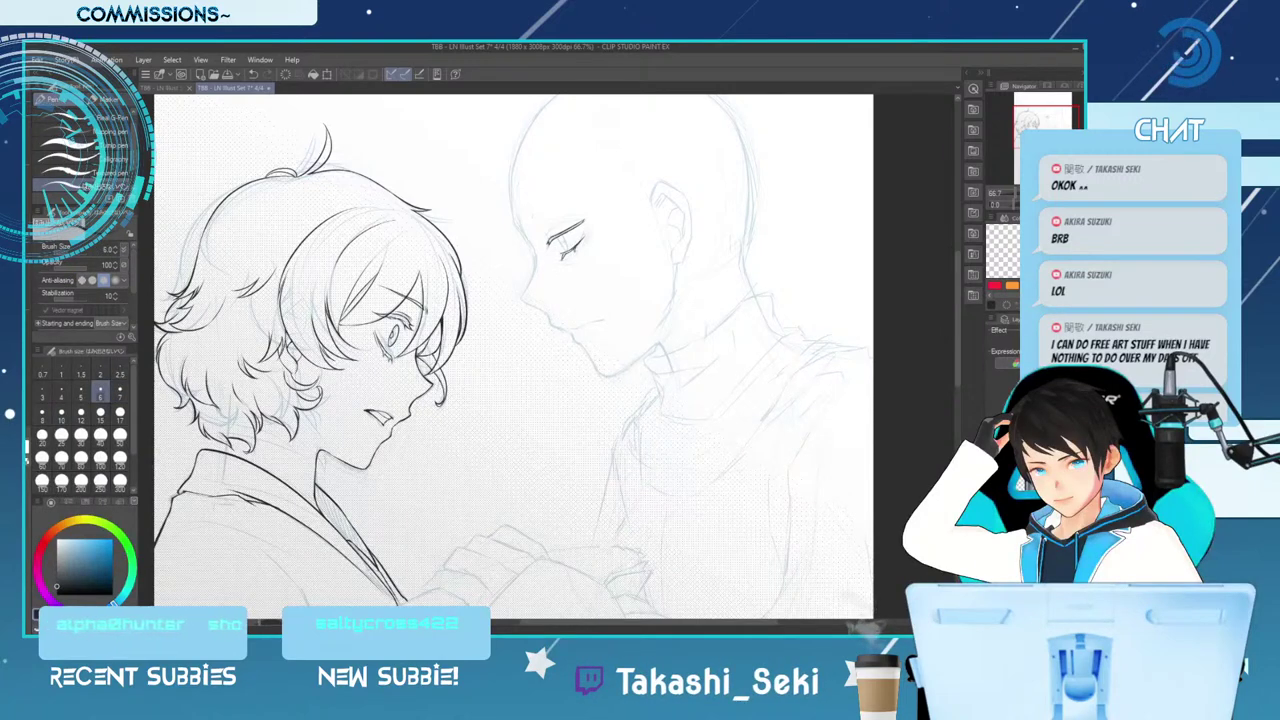
key("e")
key("bracketleft")
key("bracketleft")
left_click_drag(580, 243, 576, 254)
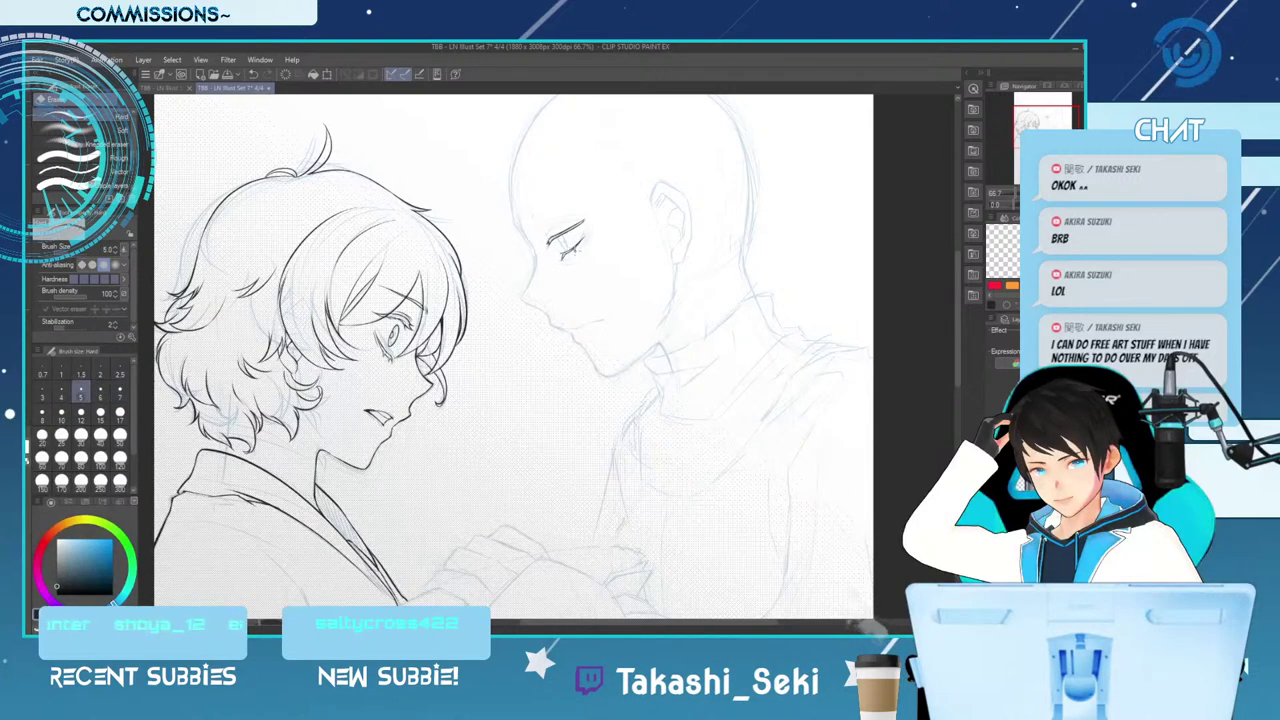
key("p")
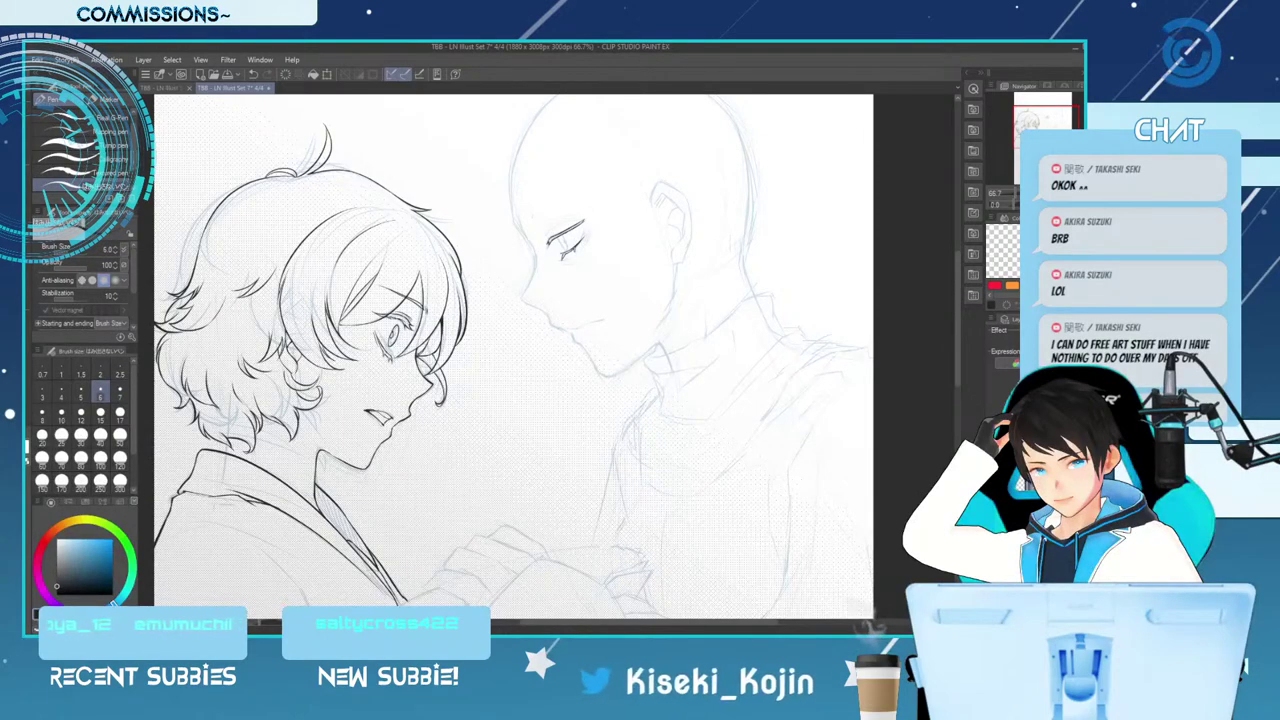
Ink the iris and fine details inside the bald character's eye with the size 6 pen
key("asciicircum")
key("asciicircum")
key("asciicircum")
key("asciicircum")
left_click_drag(601, 247, 600, 263)
key("ctrl+z")
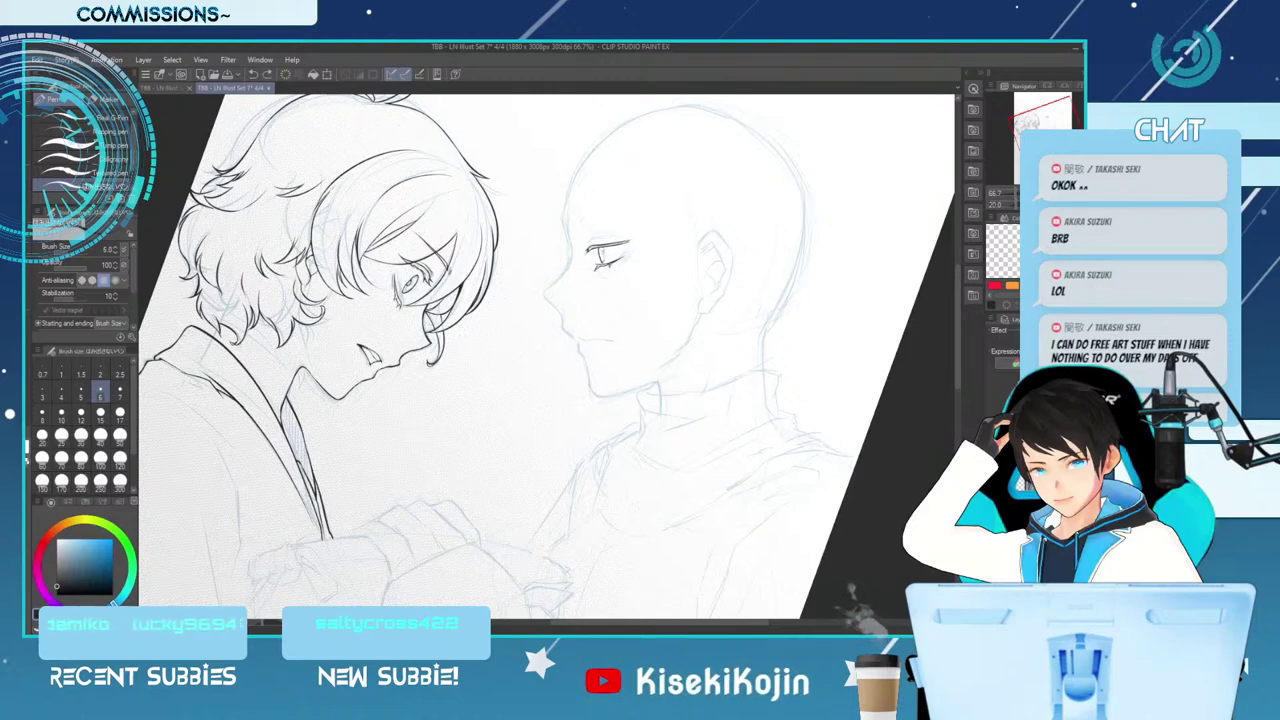
left_click(599, 217)
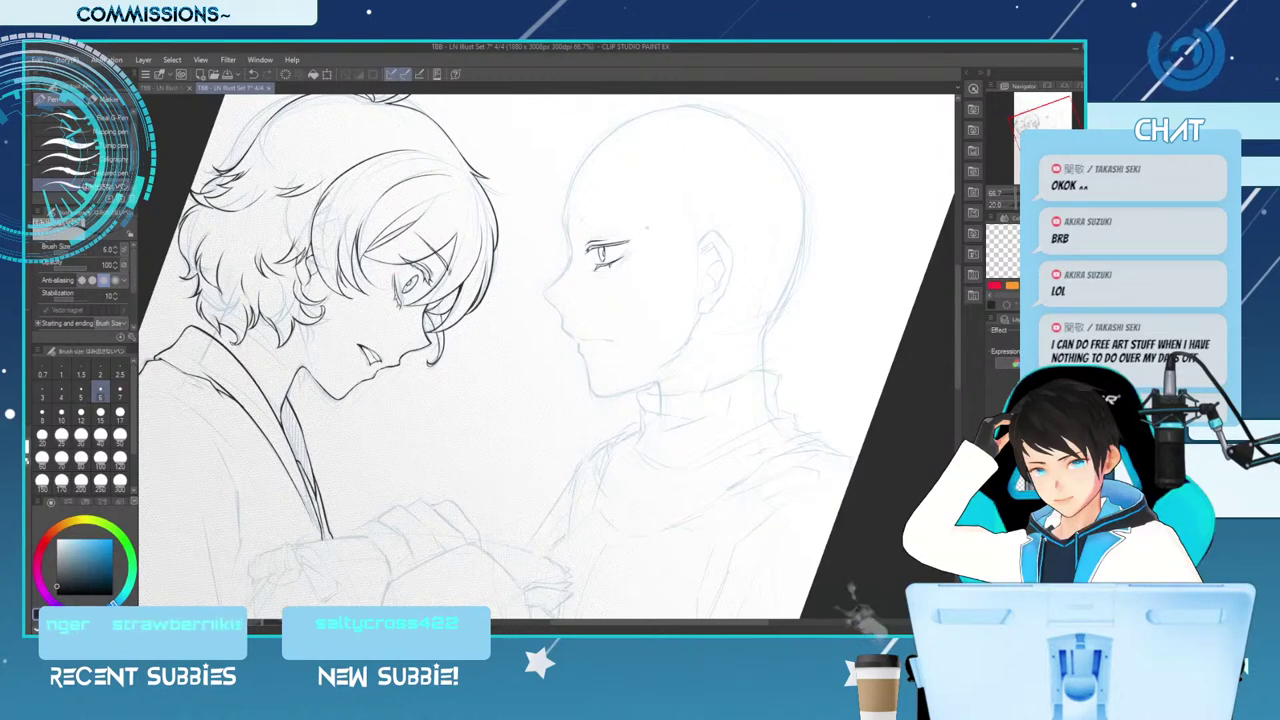
Select the bald character's inked eye, scale it up to about 106% and adjust its position on the face
key("ctrl+minus")
key("ctrl+minus")
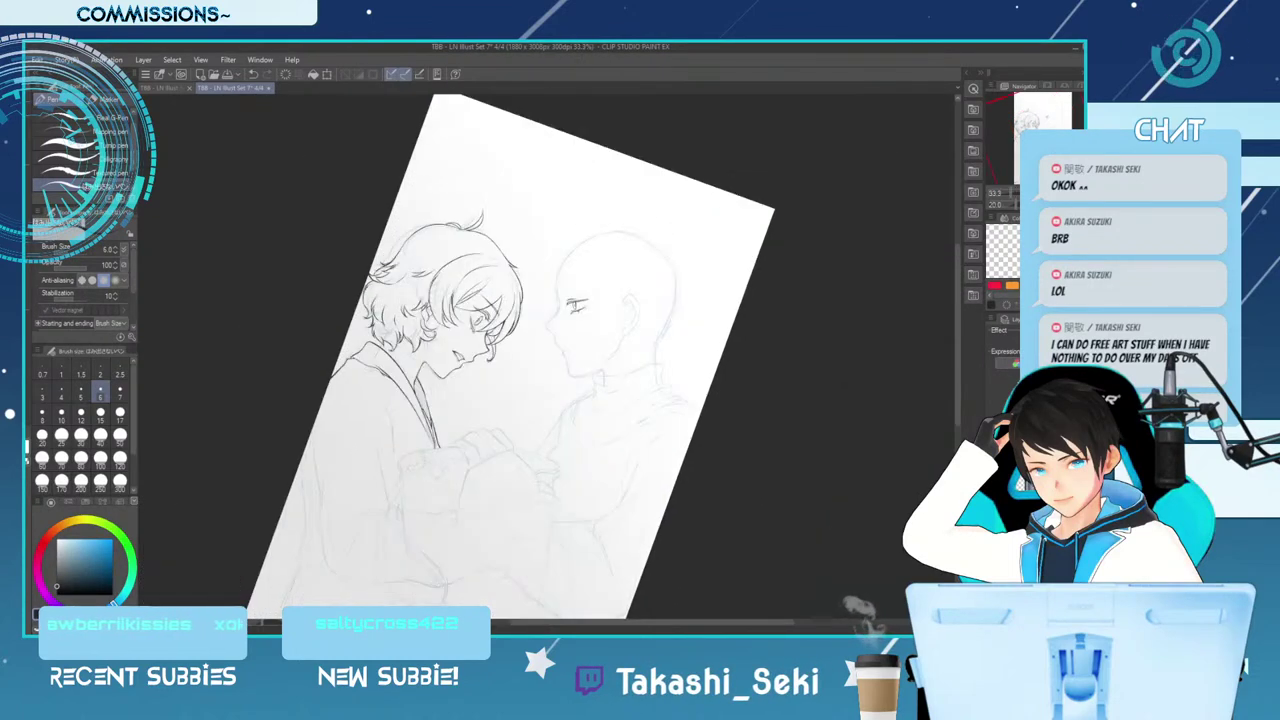
key("ctrl+plus")
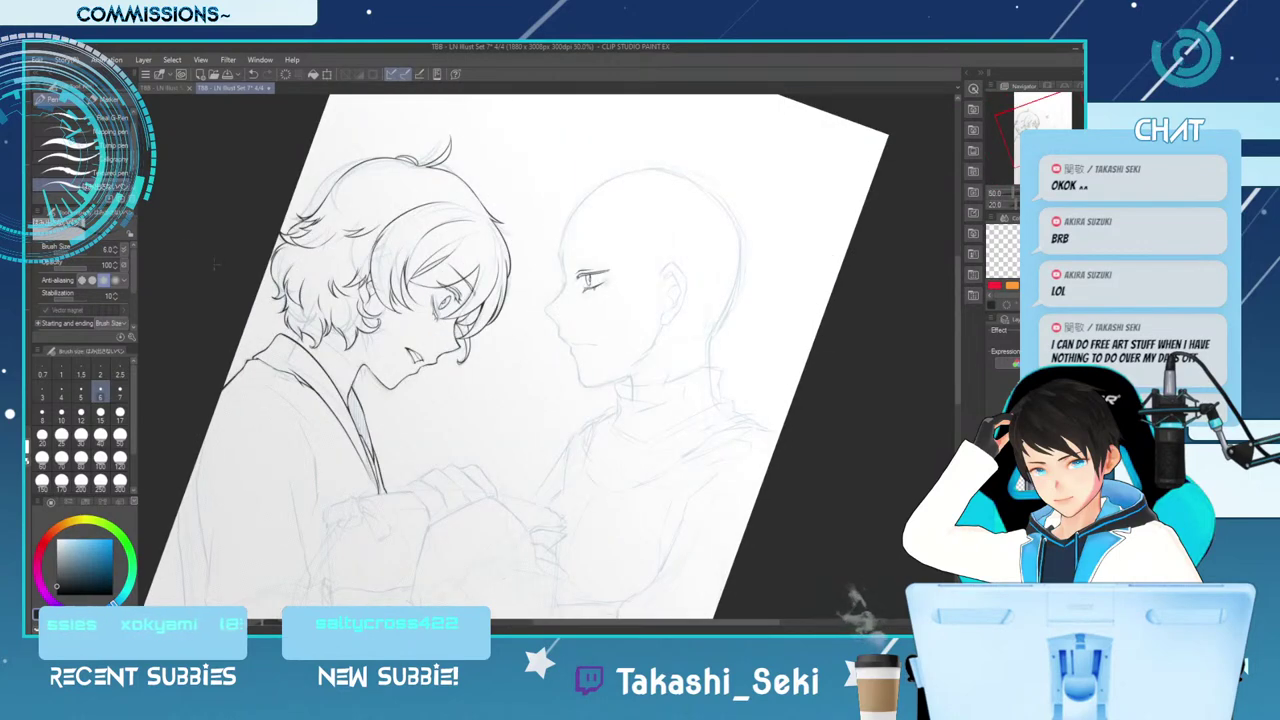
key("m")
left_click_drag(566, 232, 628, 330)
key("ctrl+t")
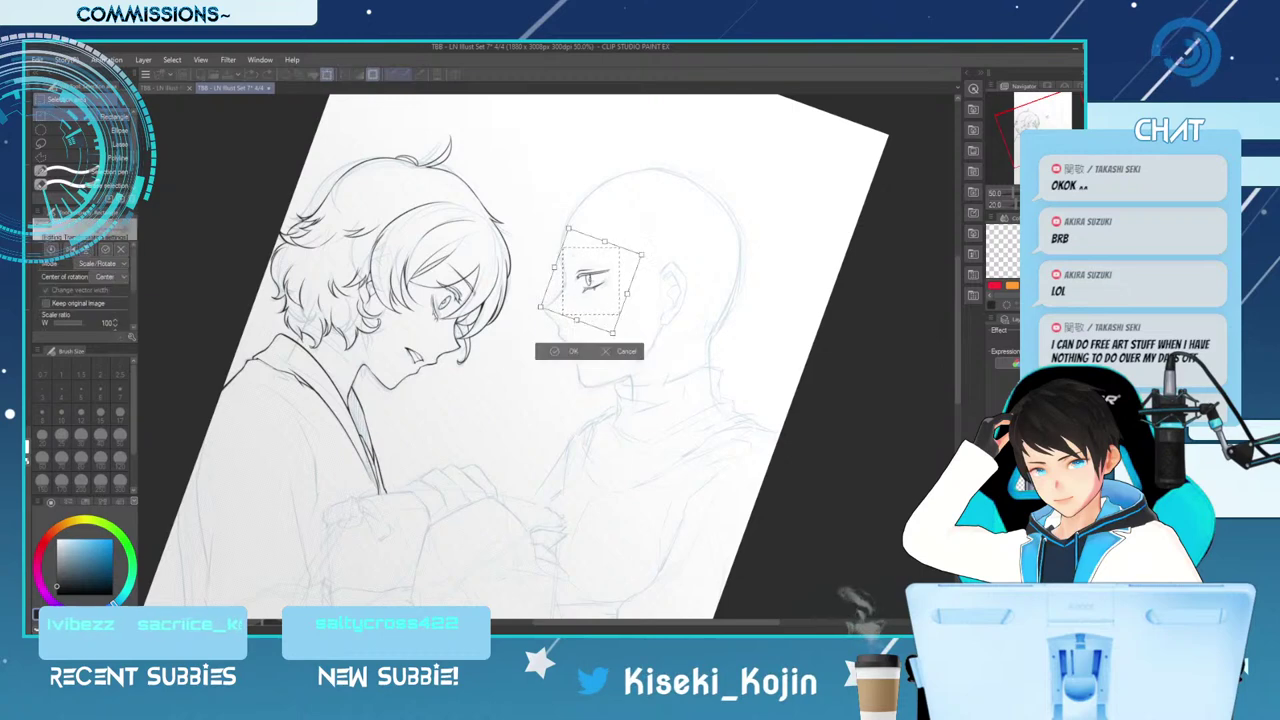
left_click_drag(655, 250, 592, 277)
left_click_drag(609, 334, 611, 341)
left_click_drag(592, 281, 590, 282)
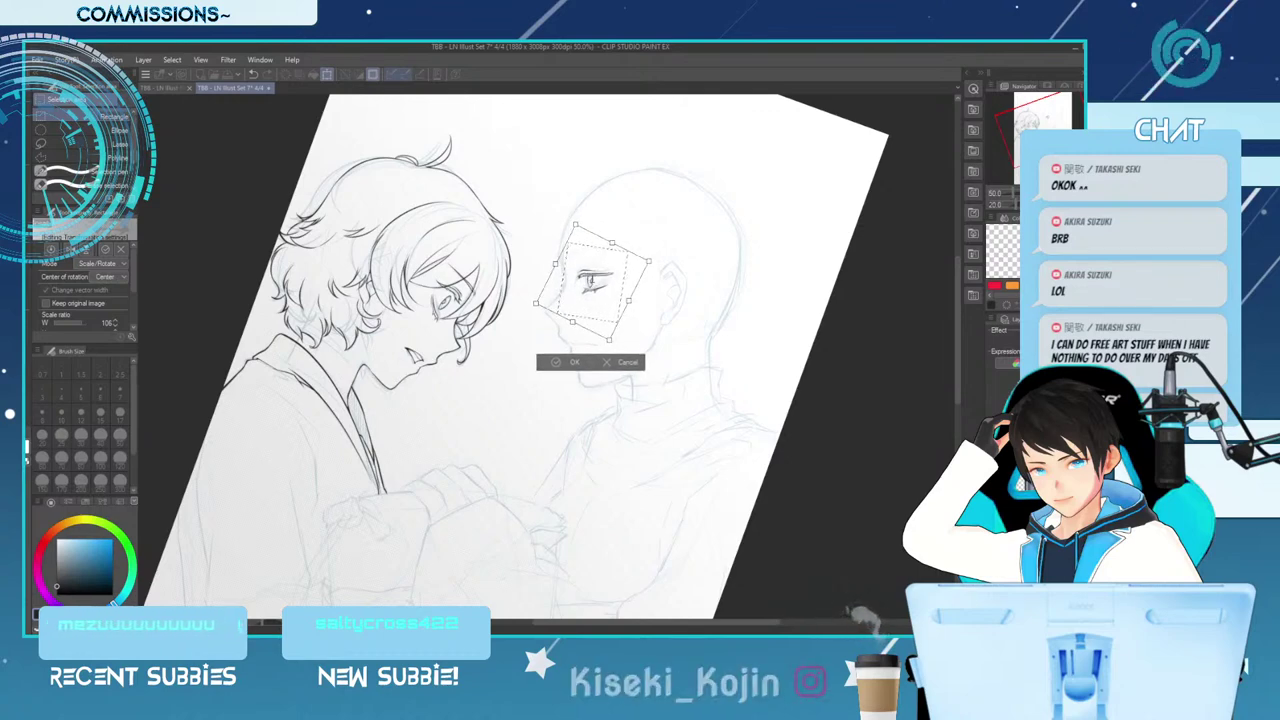
key("Return")
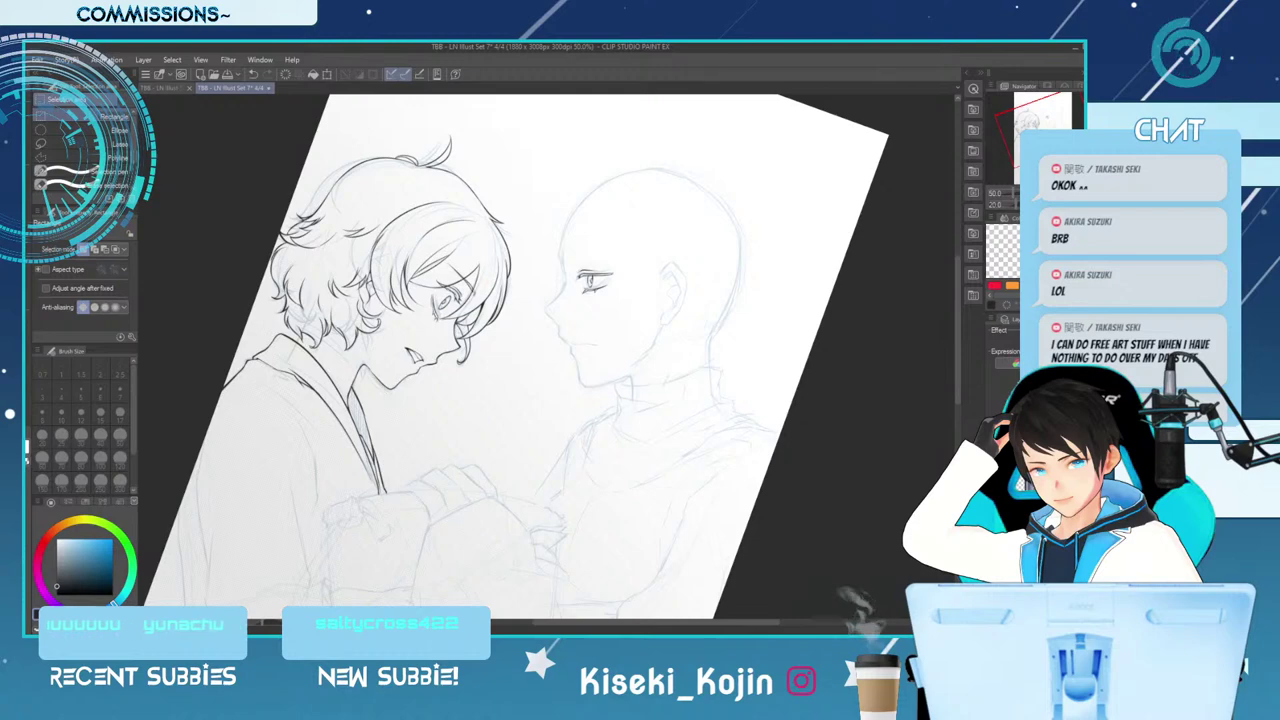
Extend and thicken the lower lash line of the bald character's eye with the size 7 pen
key("p")
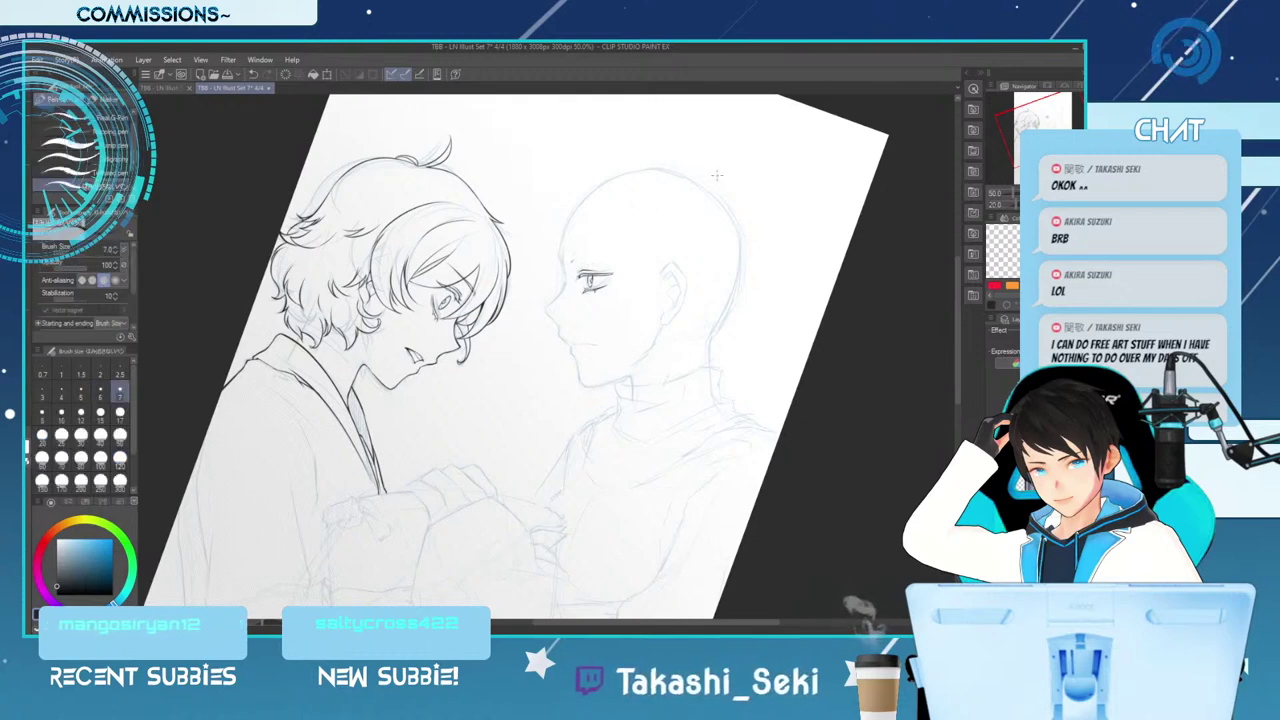
mouse_move(590, 286)
left_mouse_down()
mouse_move(598, 298)
mouse_move(607, 285)
left_mouse_up()
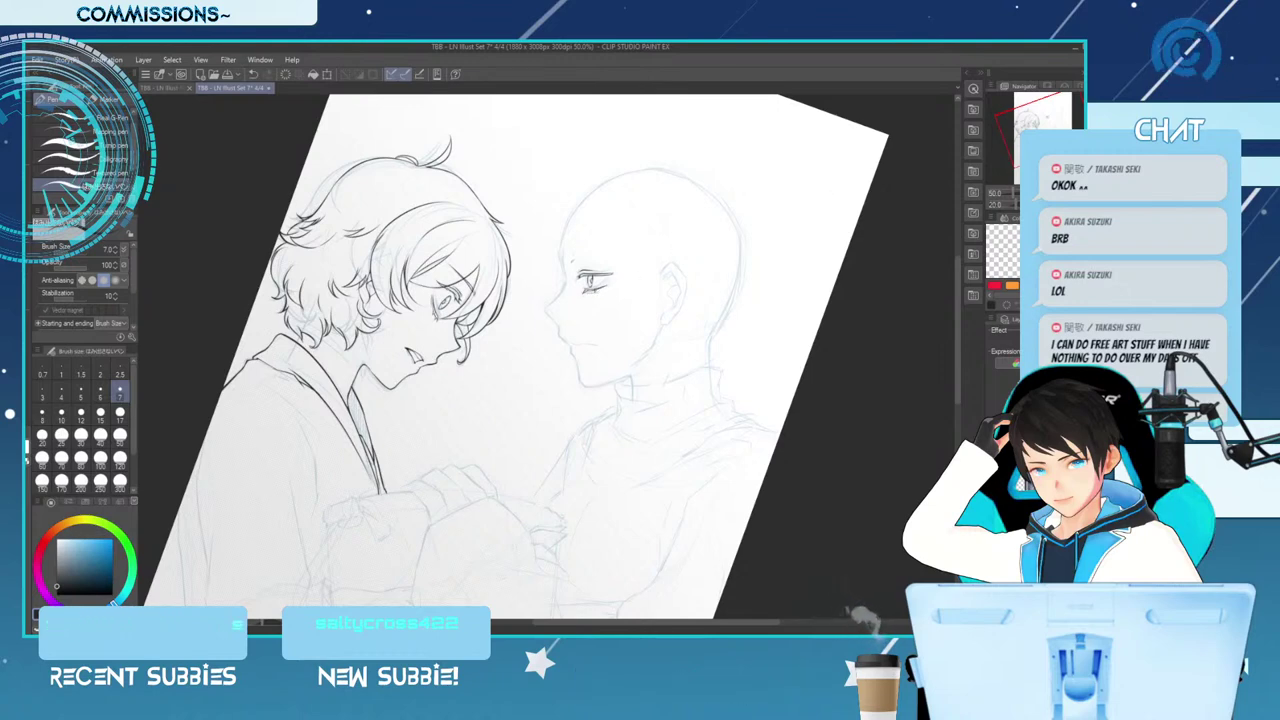
key("ctrl+plus")
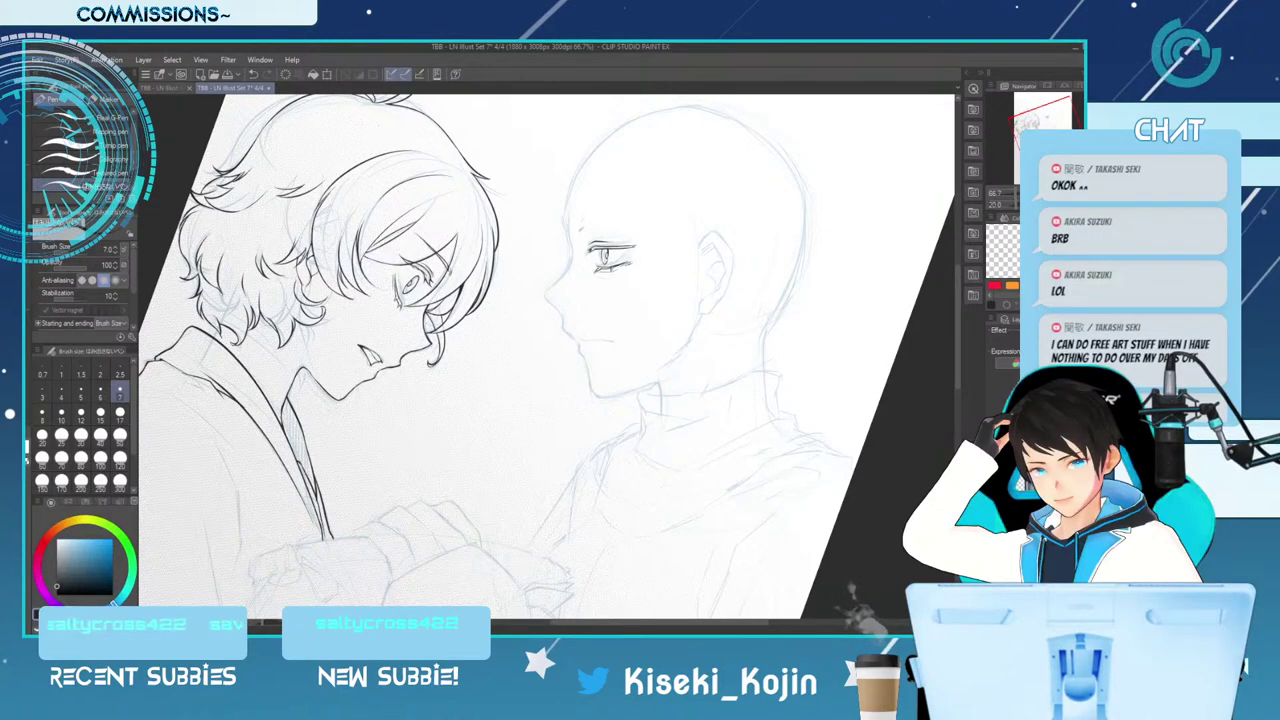
key("e")
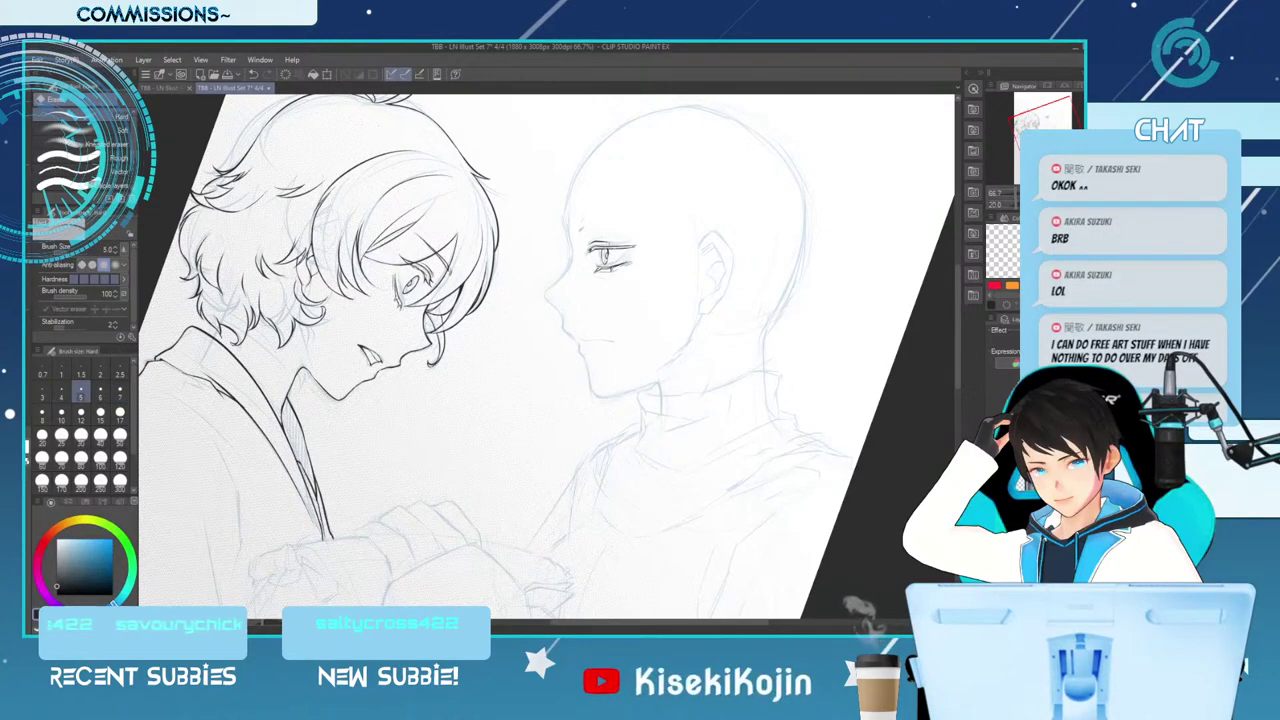
key("p")
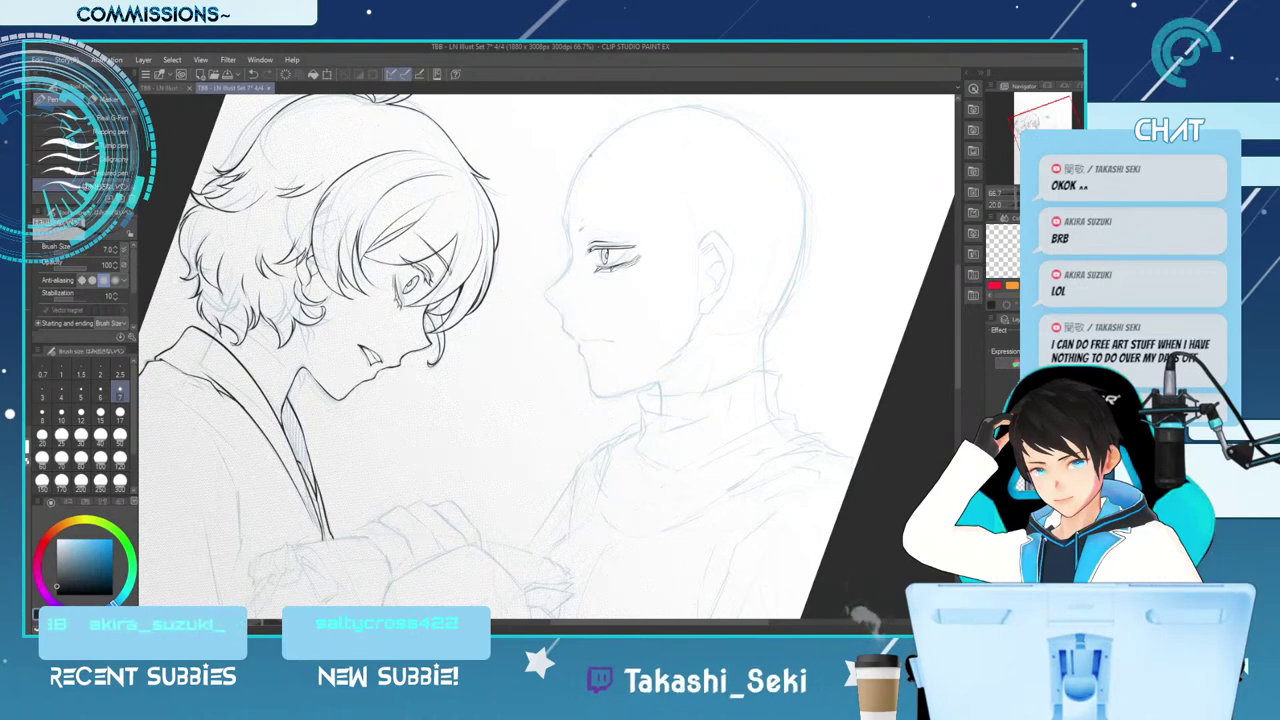
Ink the bald character's forehead contour from the front of the head down to the brow, cleaning it with the size 10 eraser
left_click_drag(609, 136, 567, 206)
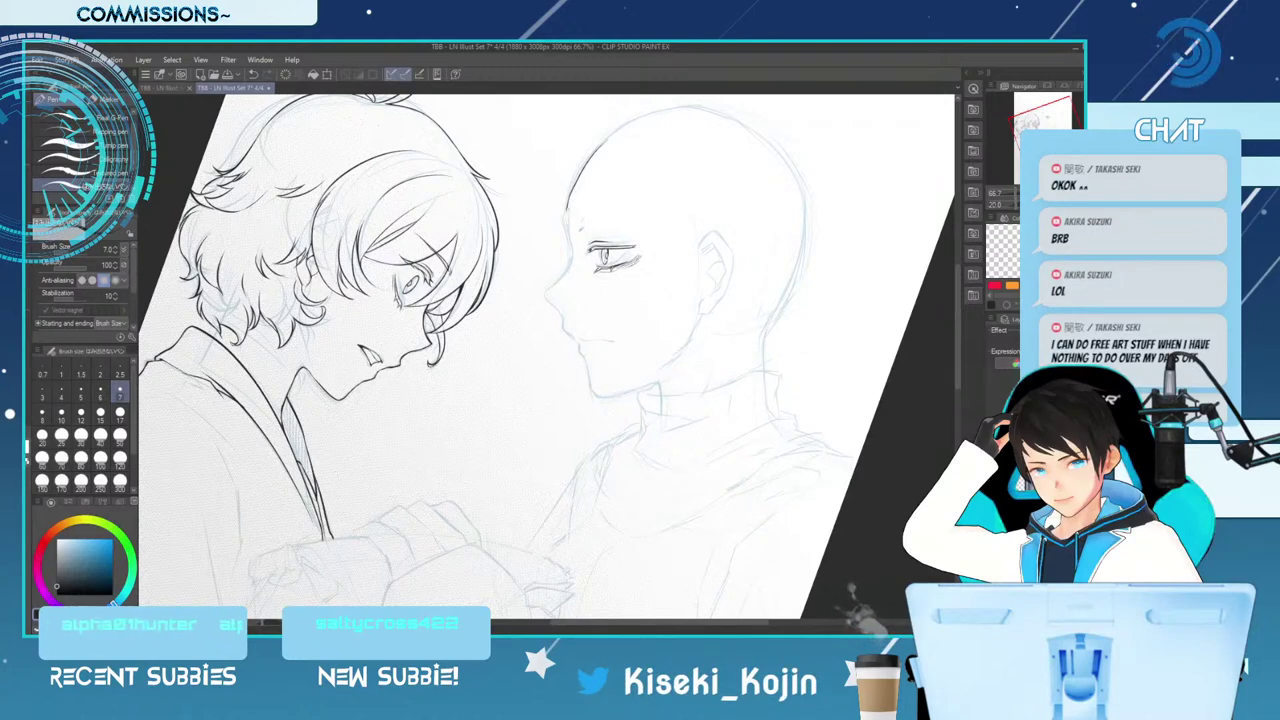
key("ctrl+z")
key("ctrl+z")
key("ctrl+z")
left_click_drag(570, 200, 568, 255)
key("ctrl+z")
key("ctrl+z")
left_click_drag(572, 193, 567, 263)
key("ctrl+z")
key("e")
key("bracketright")
key("bracketright")
key("bracketright")
key("bracketright")
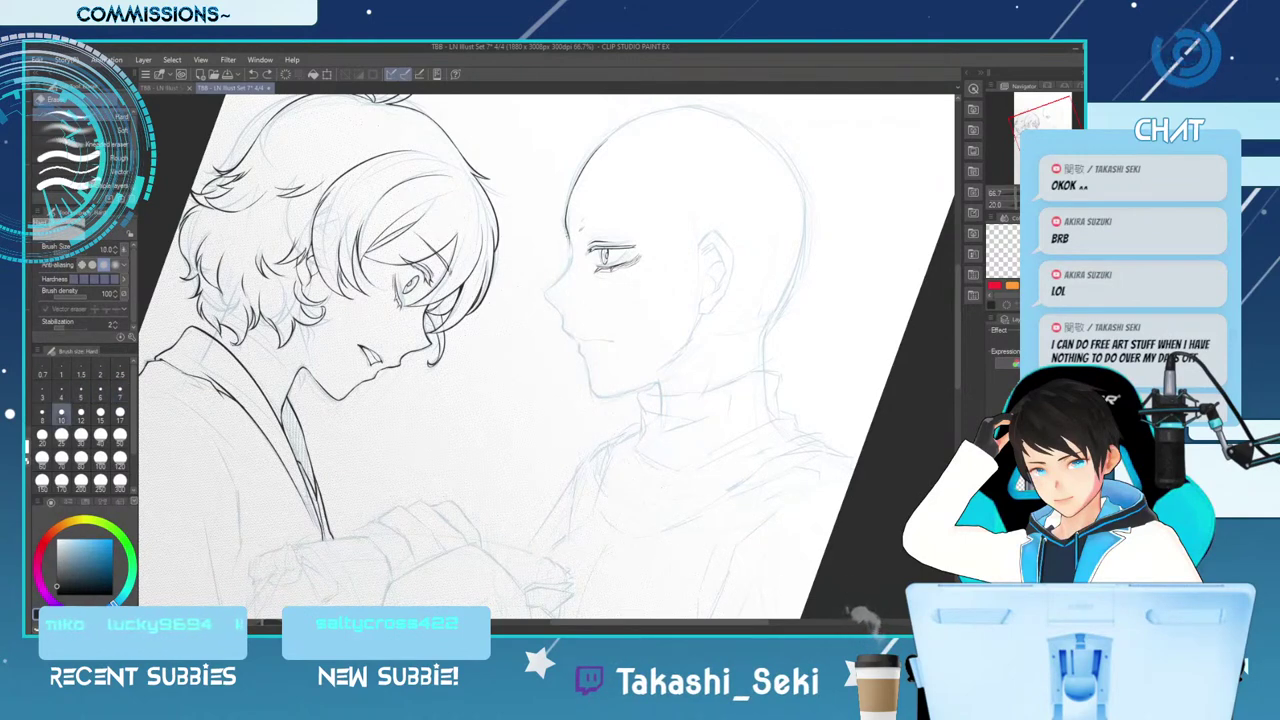
Ink the bald character's profile from the nose bridge around the nose tip and lips to just above the chin
key("p")
left_click_drag(572, 234, 546, 292)
key("ctrl+z")
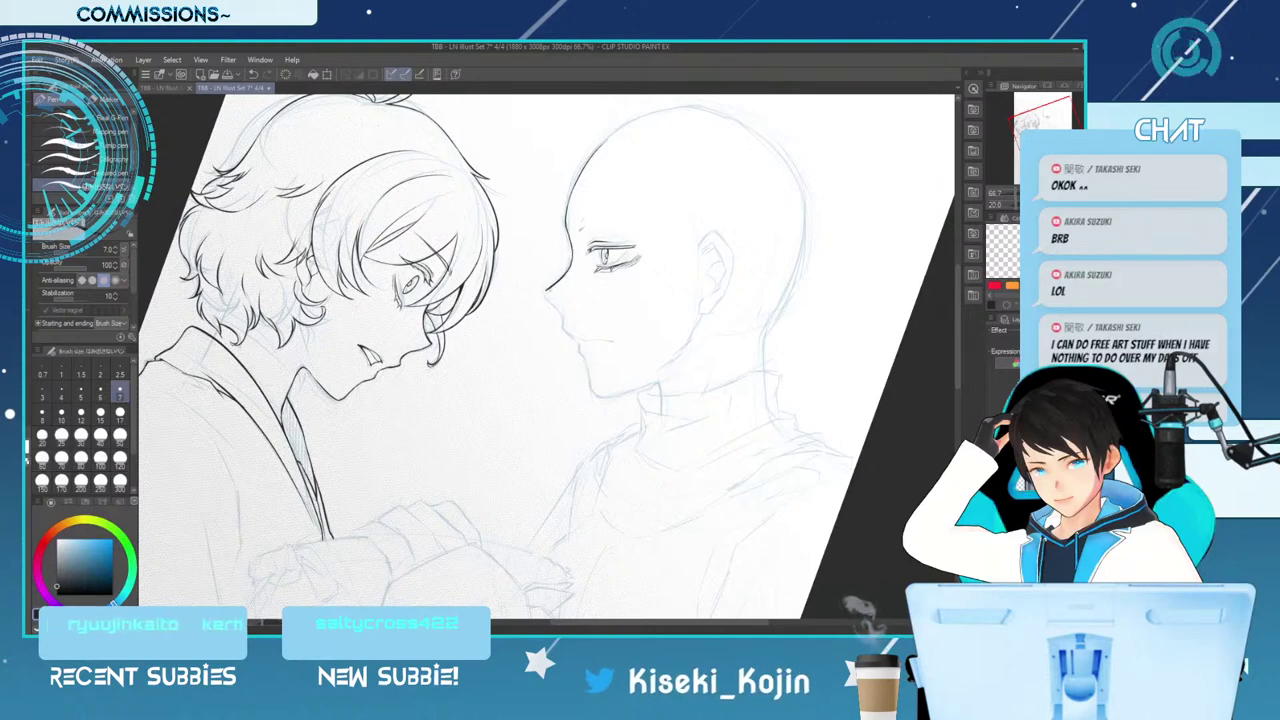
left_click_drag(547, 296, 565, 329)
key("ctrl+z")
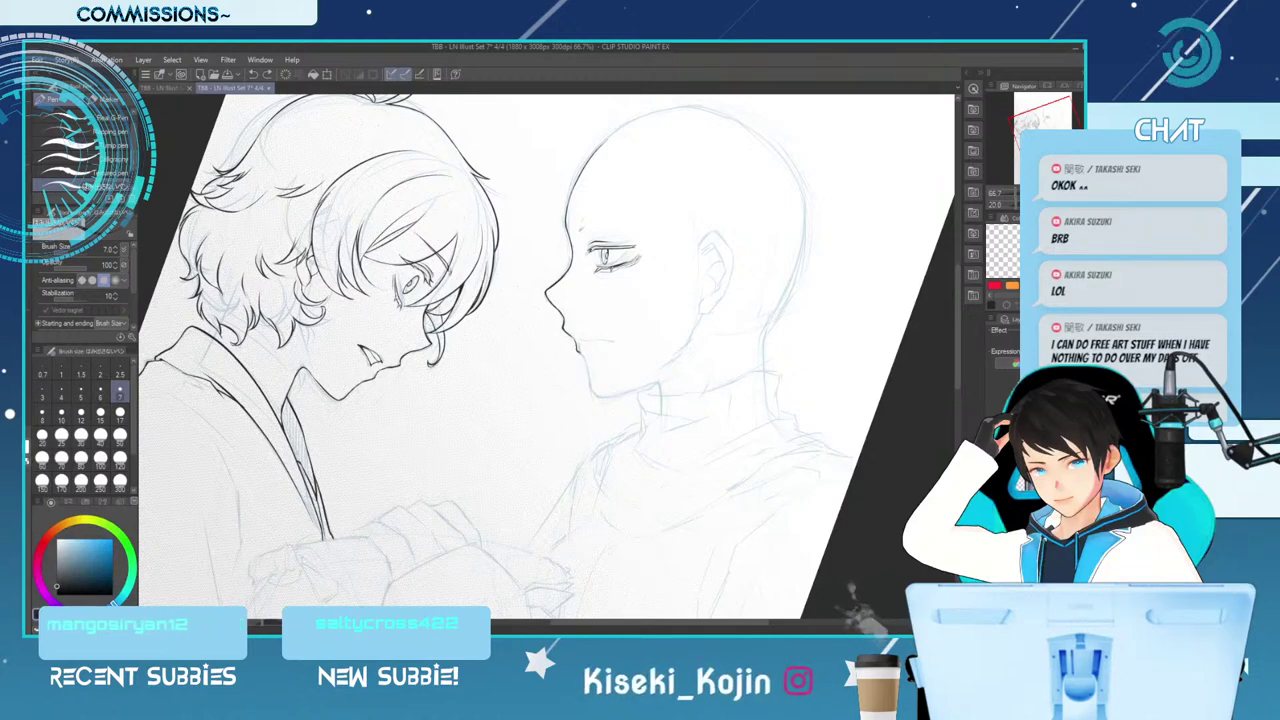
left_click_drag(581, 353, 589, 366)
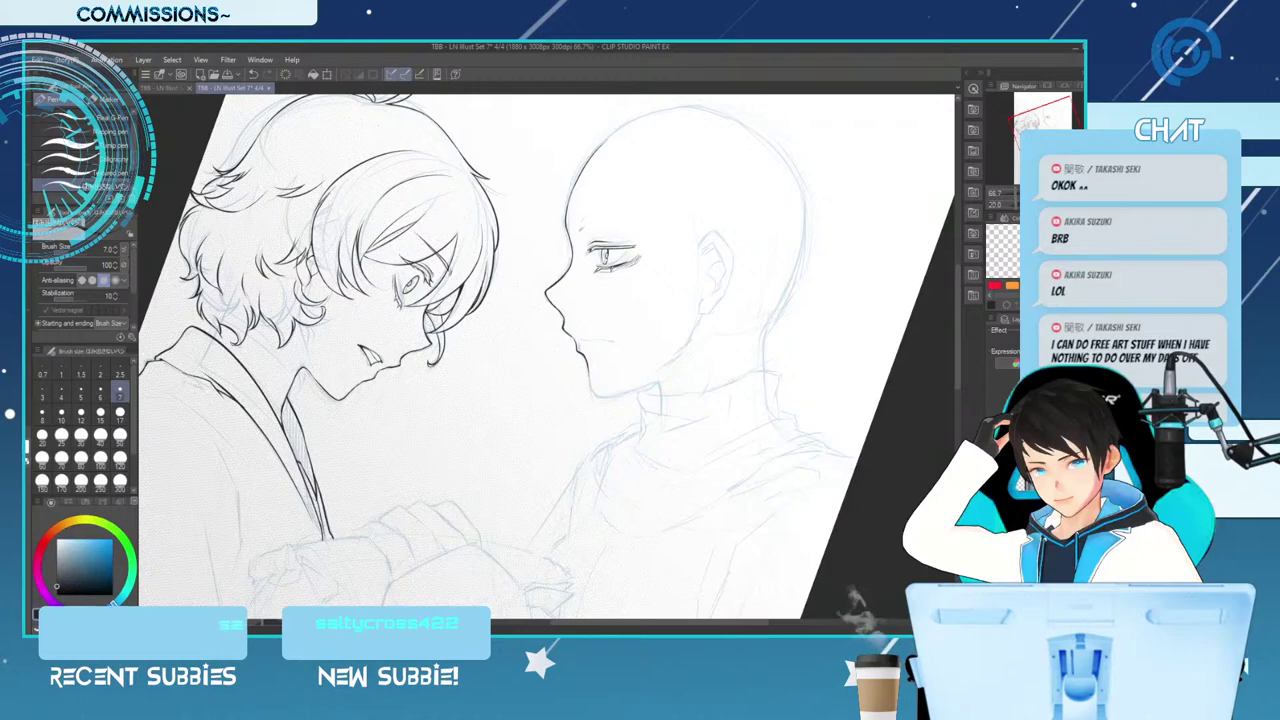
Ink the top contour of the bald character's head from the forehead across the crown with the size 8 pen
key("minus")
key("minus")
key("ctrl+minus")
key("ctrl+minus")
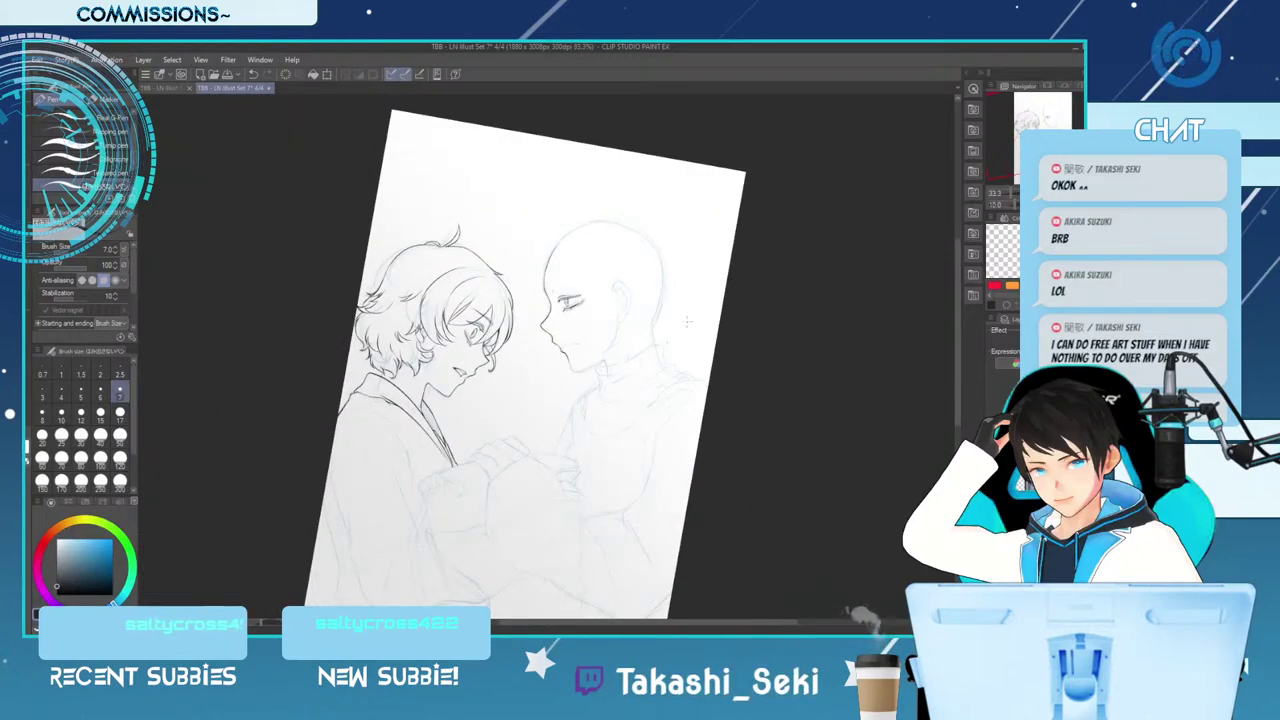
key("ctrl+plus")
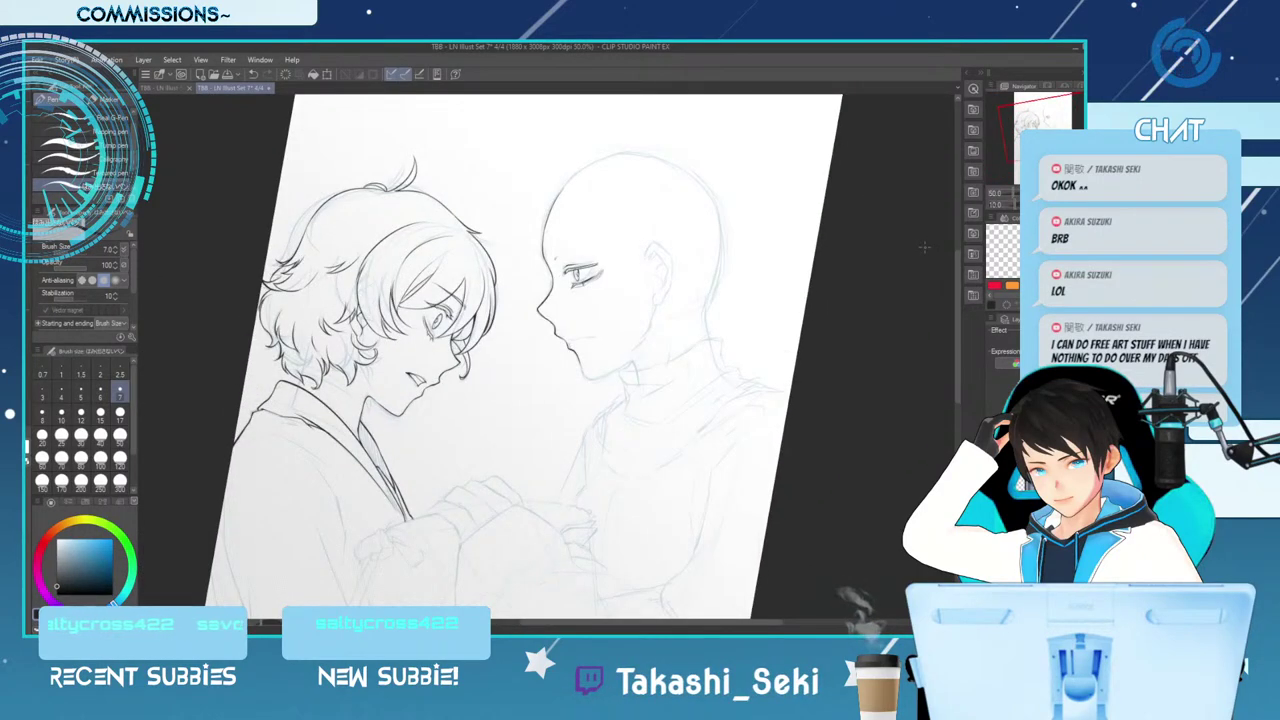
key("bracketright")
left_click_drag(558, 195, 611, 160)
key("ctrl+z")
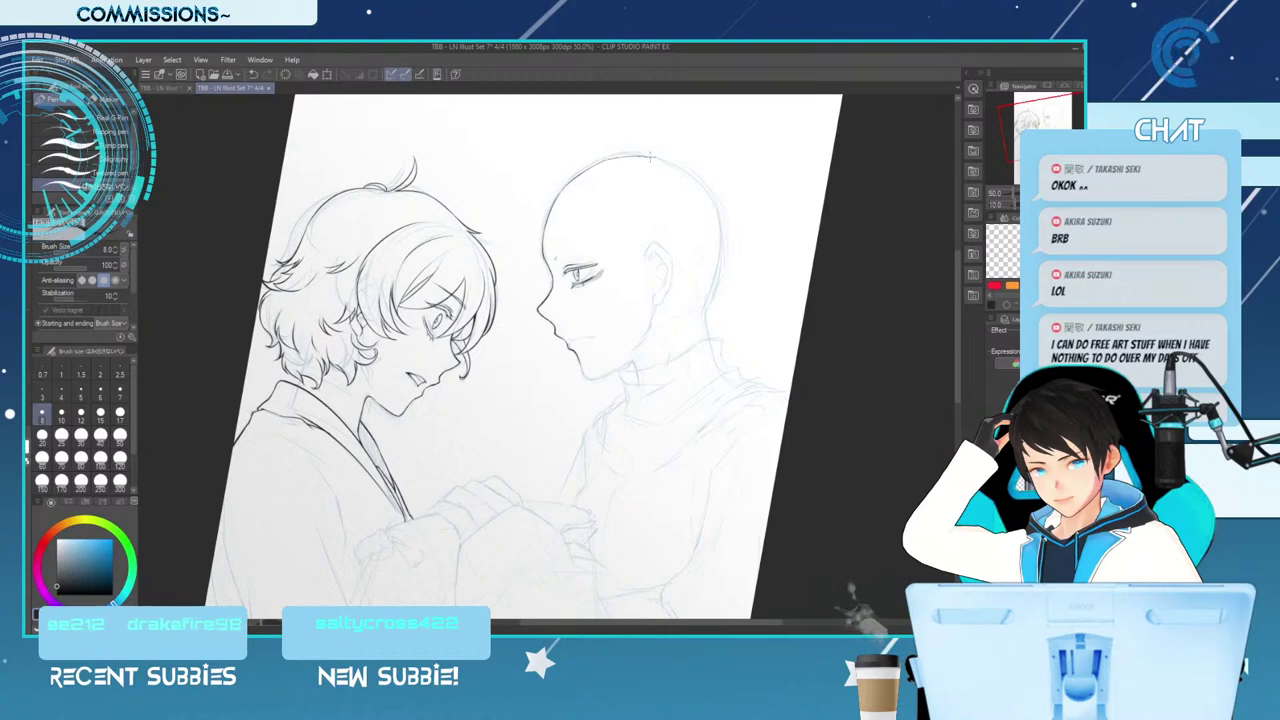
Ink the back of the bald character's head down to the nape, redoing strokes for a clean curve
mouse_move(705, 185)
left_mouse_down()
mouse_move(723, 213)
mouse_move(718, 260)
left_mouse_up()
key("ctrl+z")
mouse_move(714, 202)
left_mouse_down()
mouse_move(723, 276)
mouse_move(707, 339)
left_mouse_up()
key("ctrl+z")
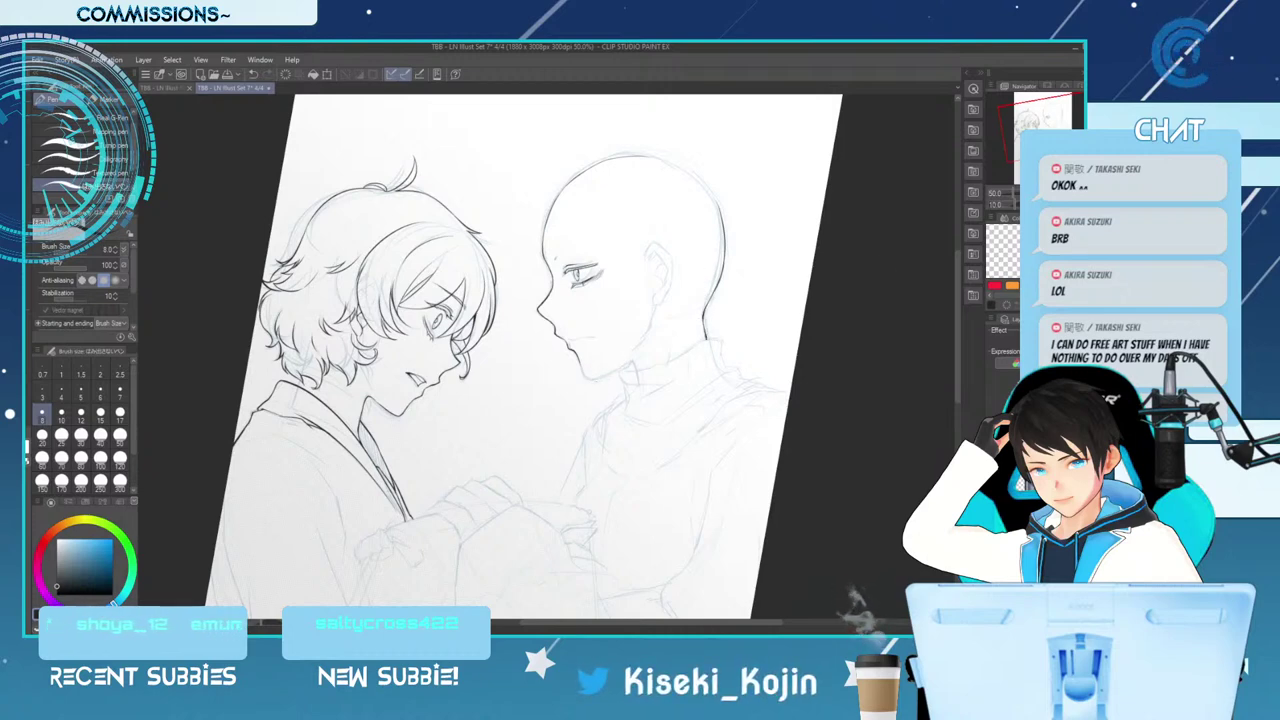
Ink the bald character's chin and the underside of the jaw, and draw the closed mouth line
key("ctrl+plus")
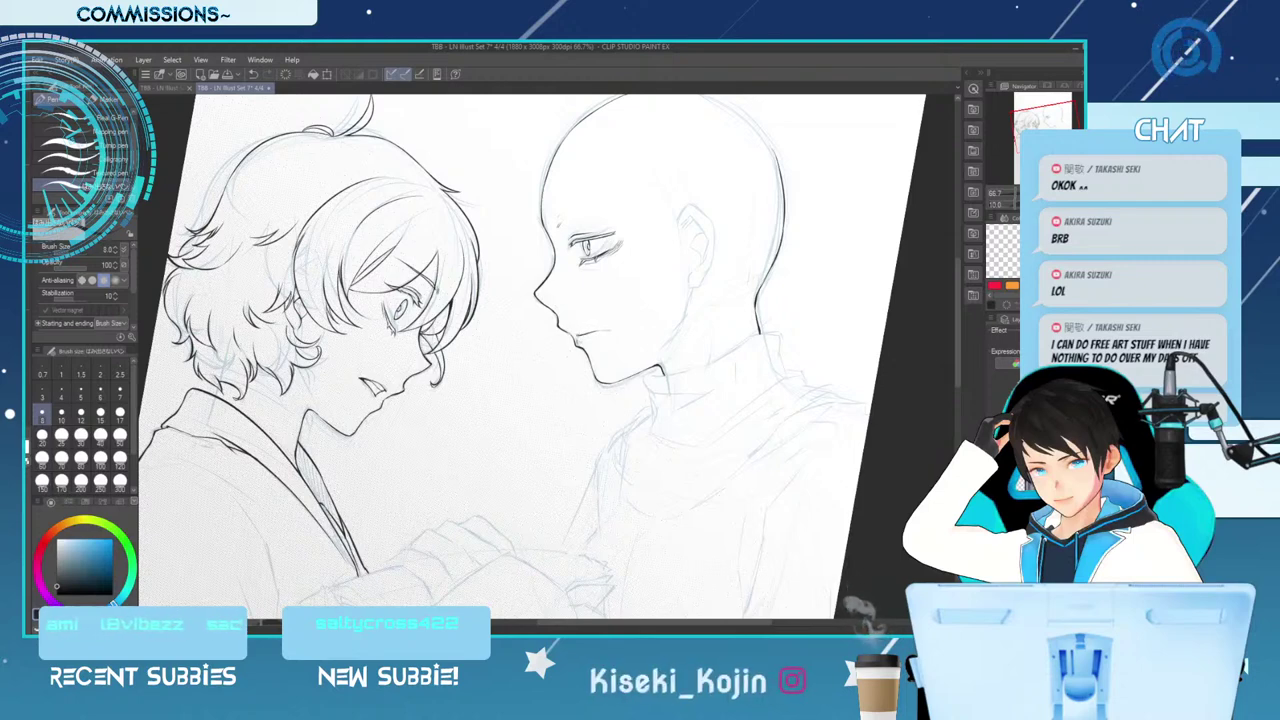
left_click_drag(587, 334, 609, 329)
key("ctrl+z")
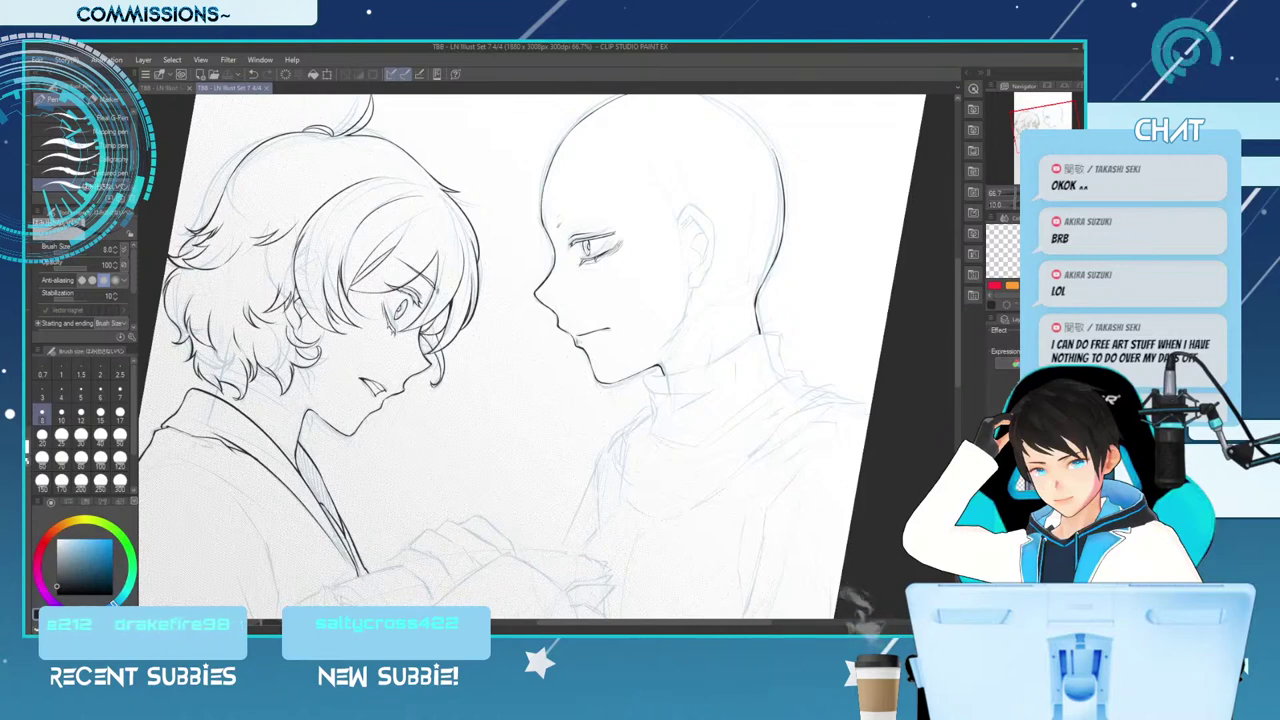
Refine the bald character's eyelashes in a mirrored view with the size 8 pen and size 6 eraser, and save the file
scroll(446, 287, "down", 3)
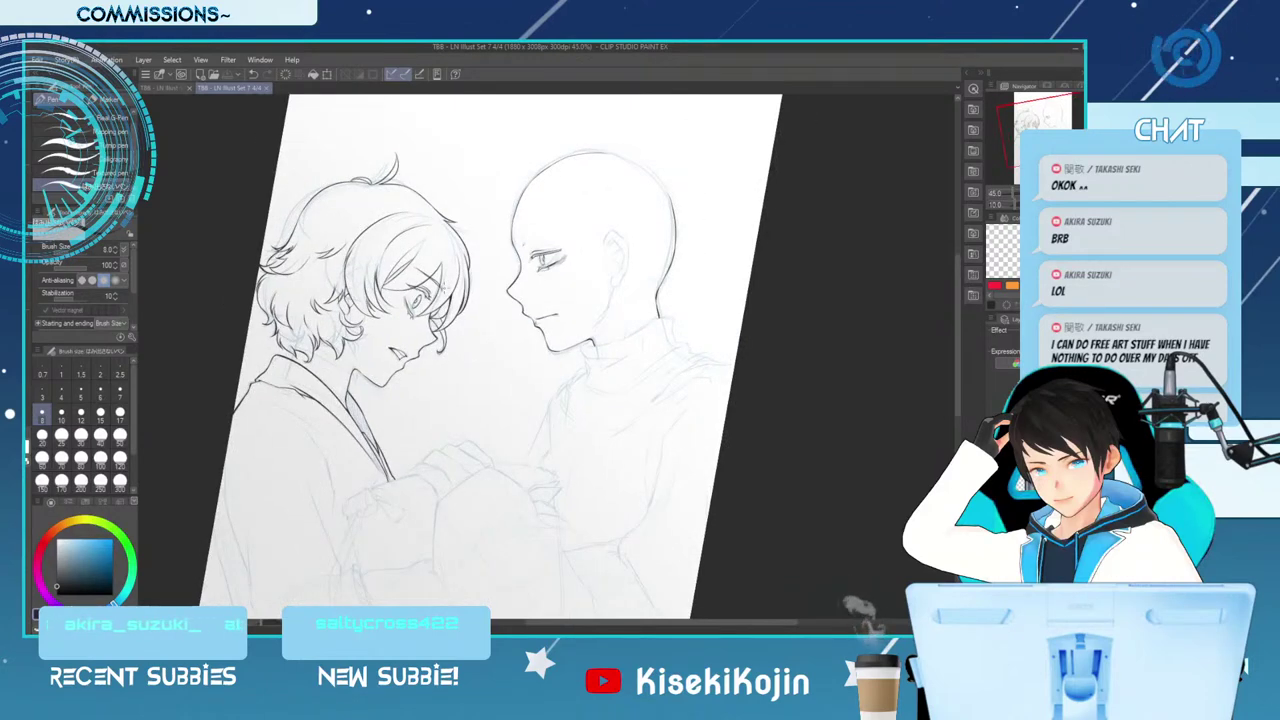
scroll(446, 287, "up", 1)
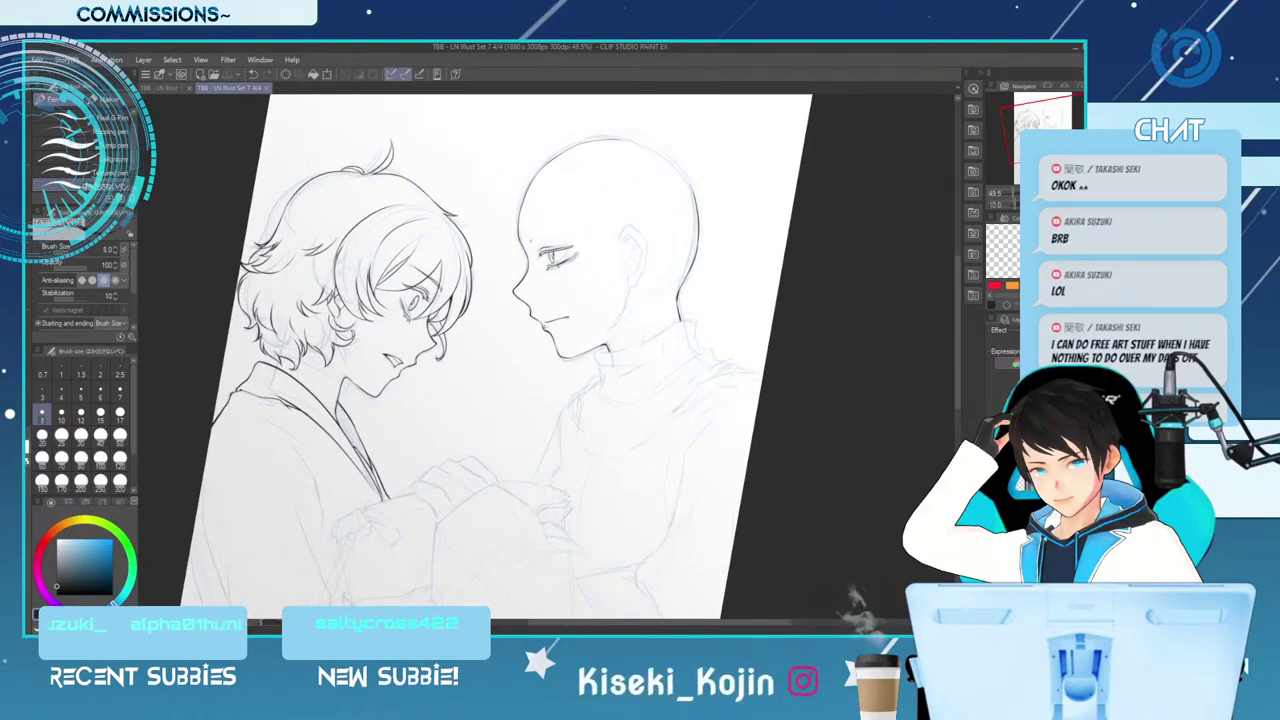
key("h")
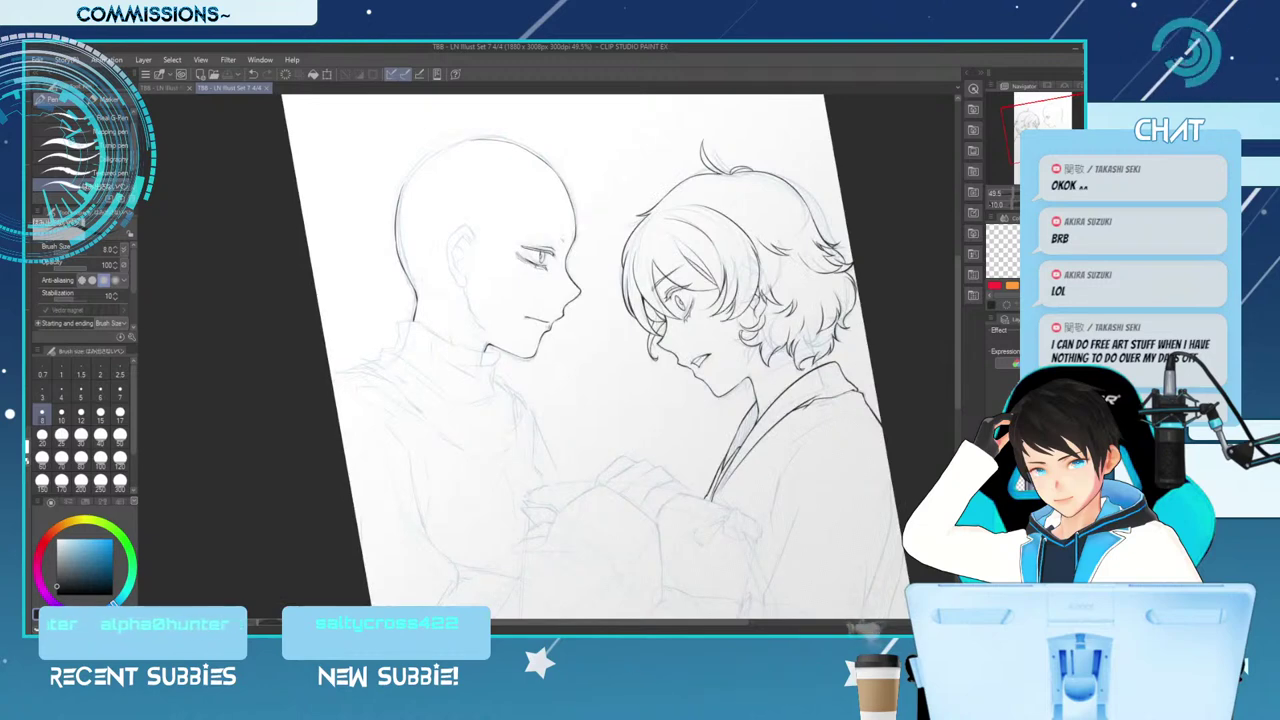
scroll(590, 350, "up", 1)
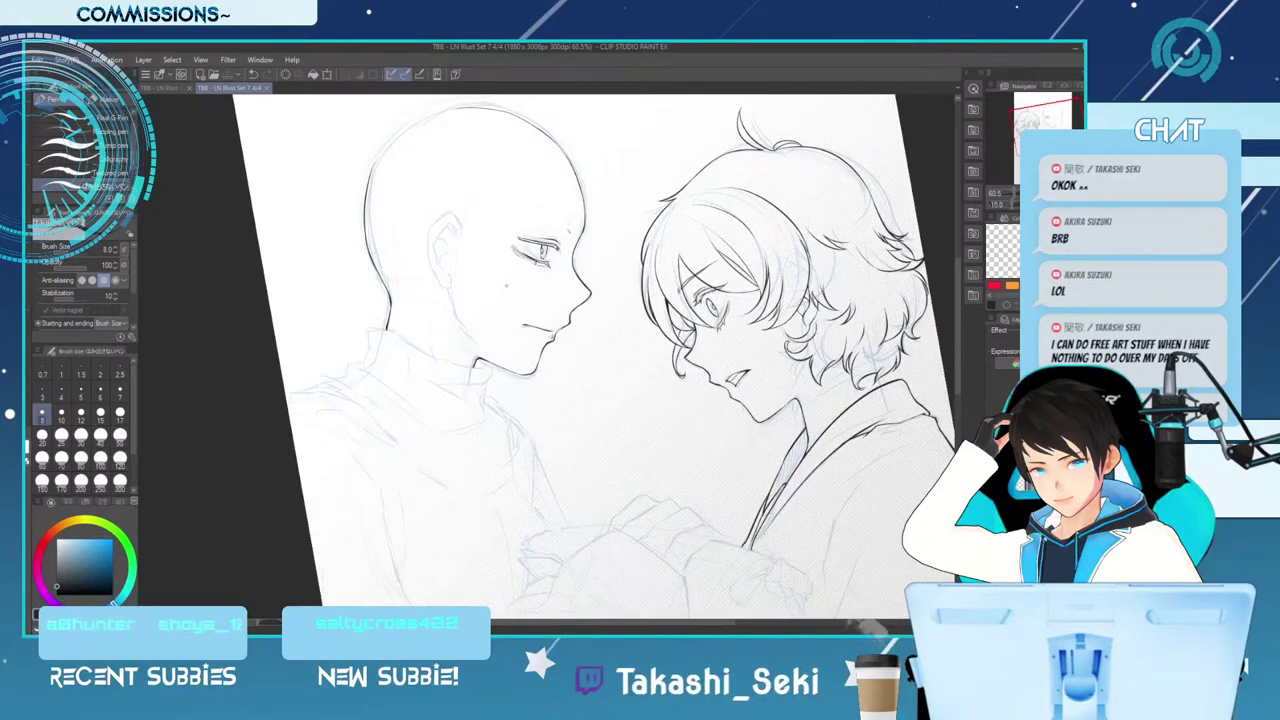
key("ctrl+z")
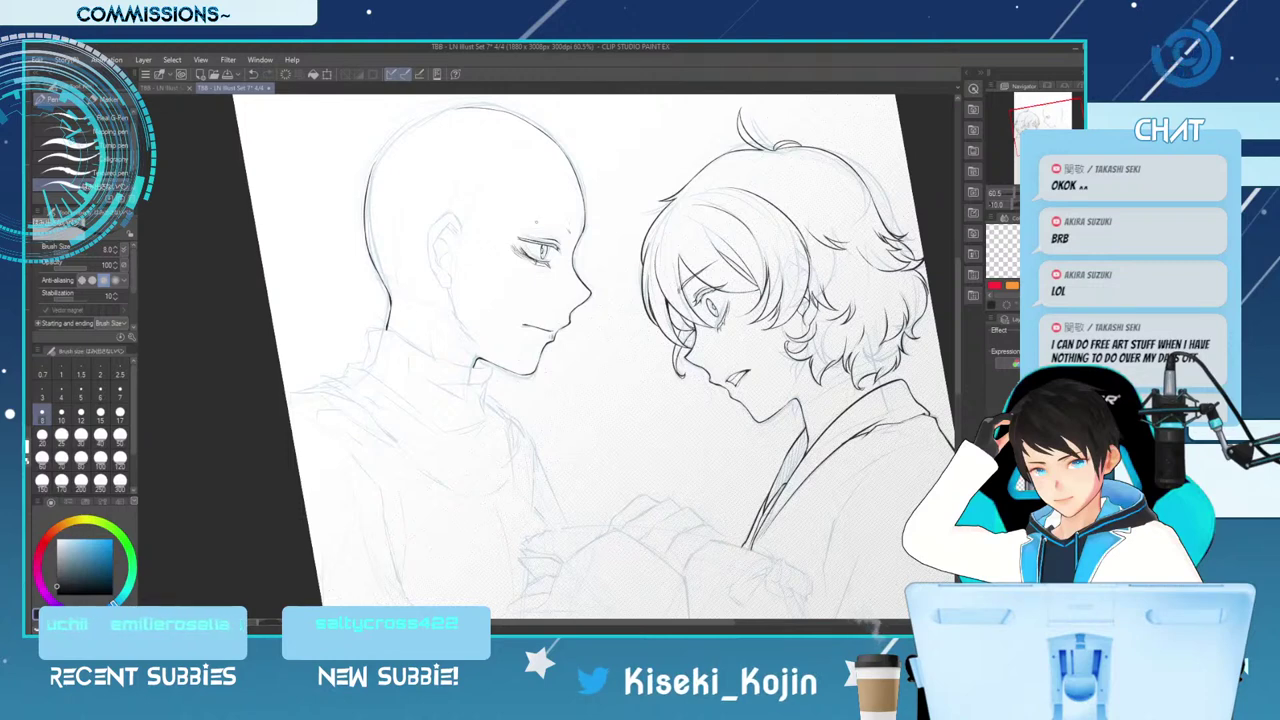
key("e")
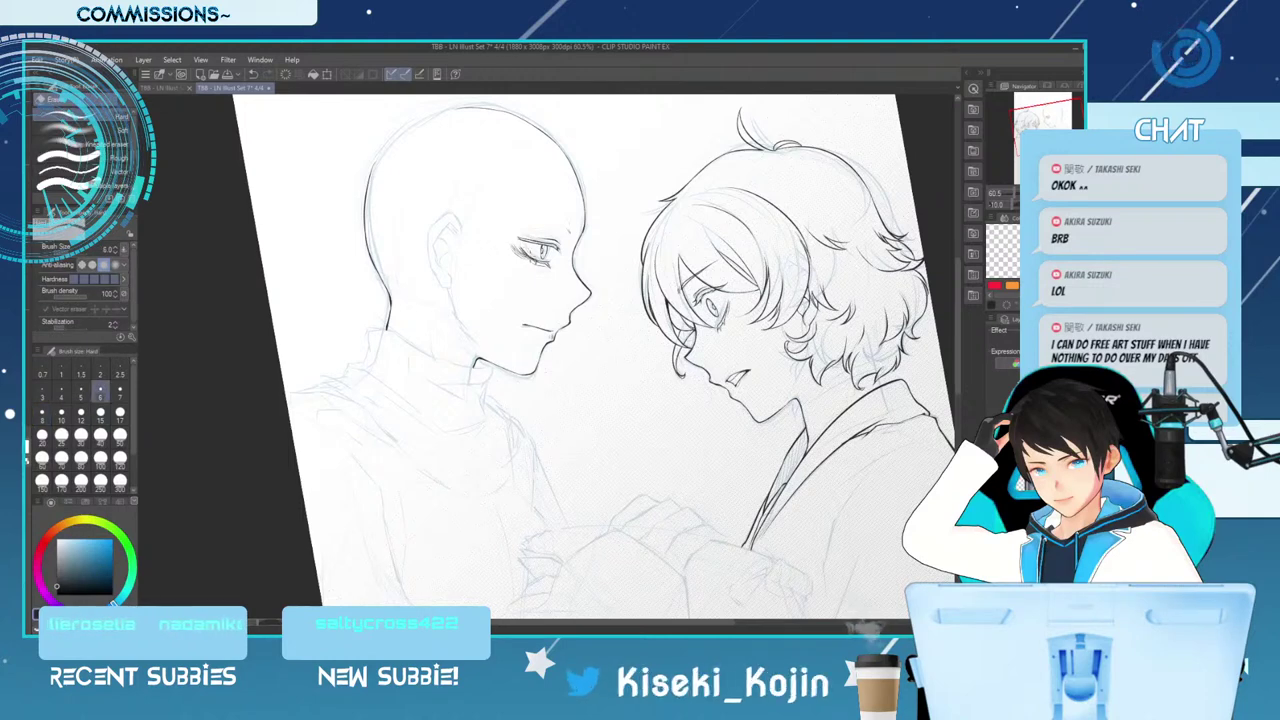
key("p")
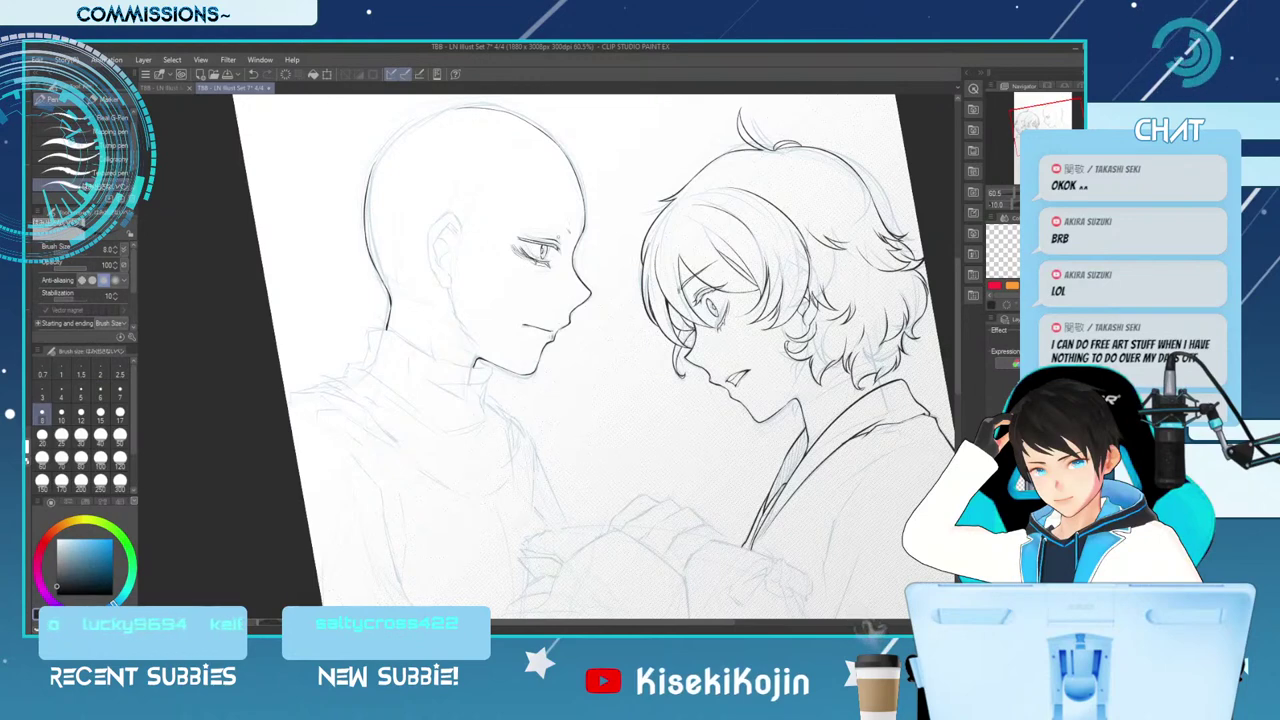
key("ctrl+s")
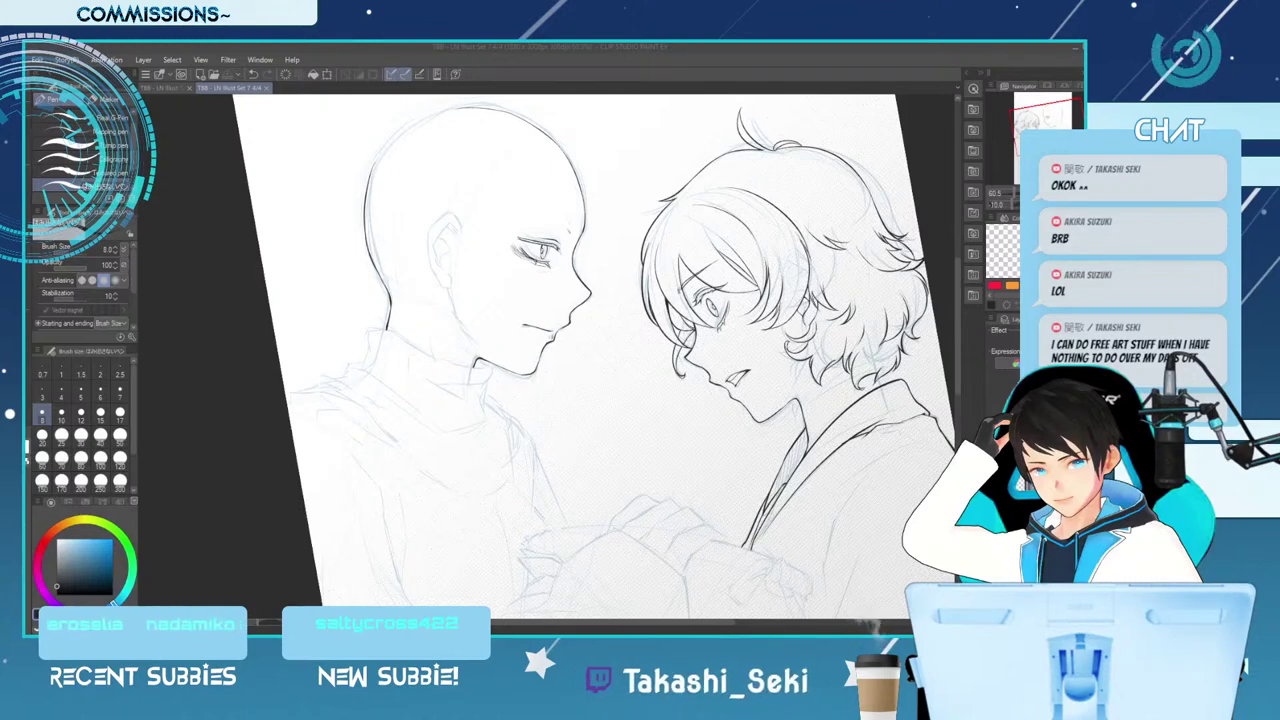
Restore the unmirrored view and ink the bald character's ear outline and the jaw line below the ear
key("h")
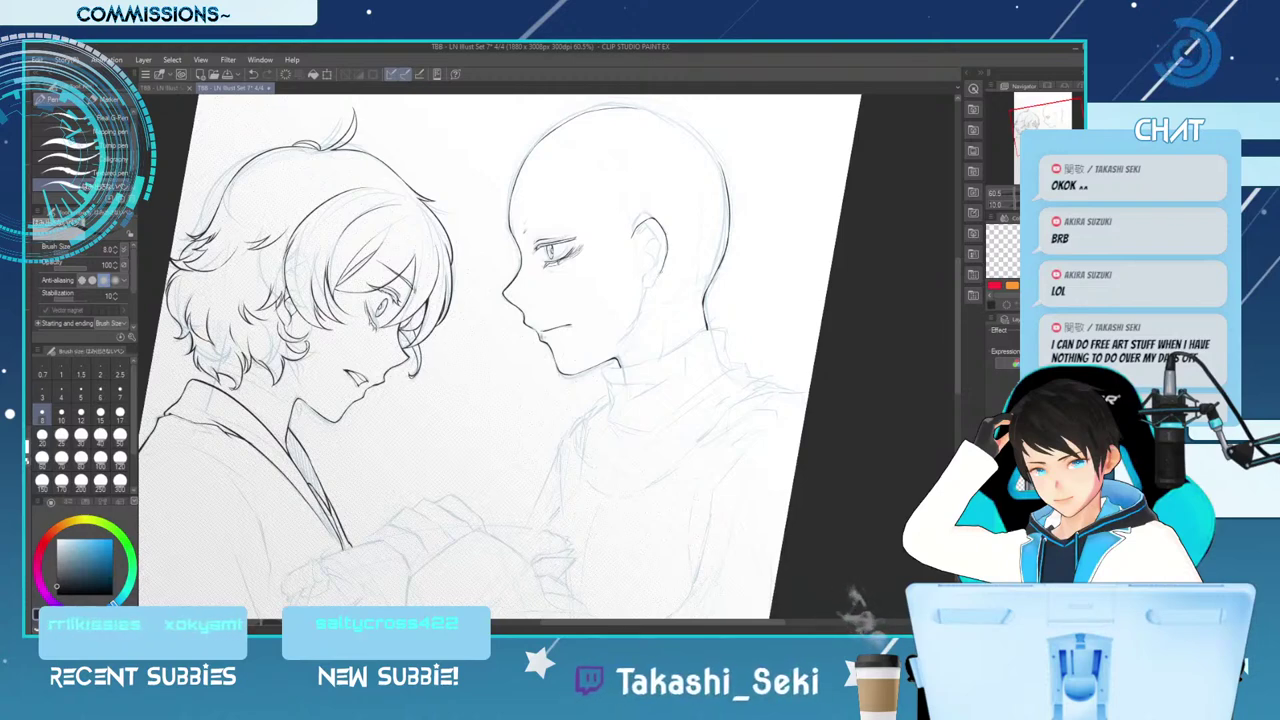
left_click_drag(657, 277, 638, 312)
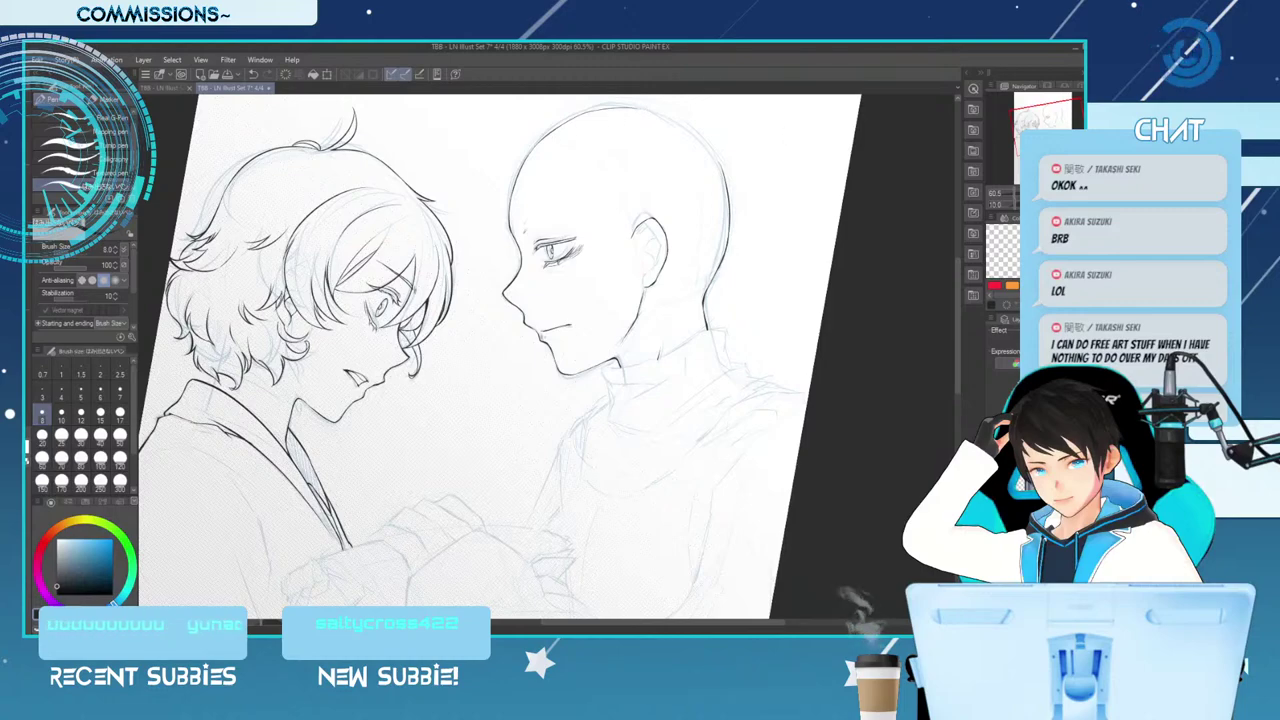
Examine the bald character's head and face proportions in mirrored and rotated canvas views
key("h")
key("minus")
key("minus")
key("minus")
key("minus")
key("minus")
key("minus")
key("minus")
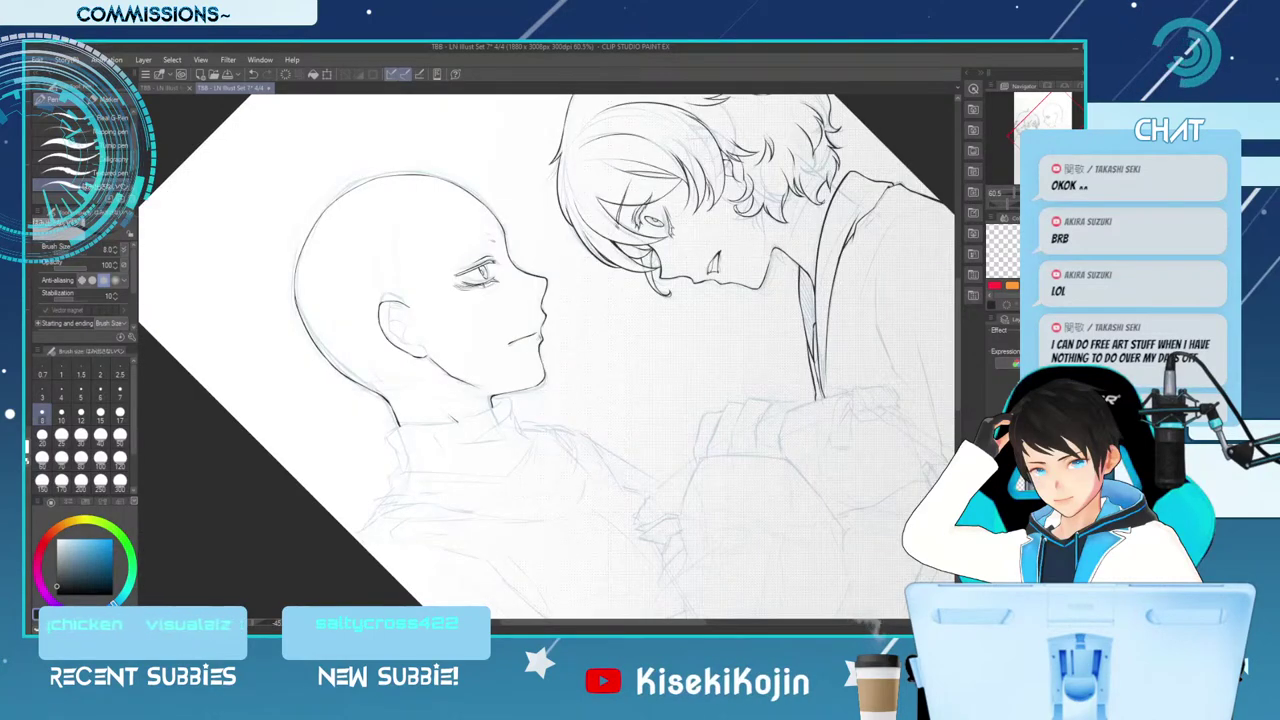
key("h")
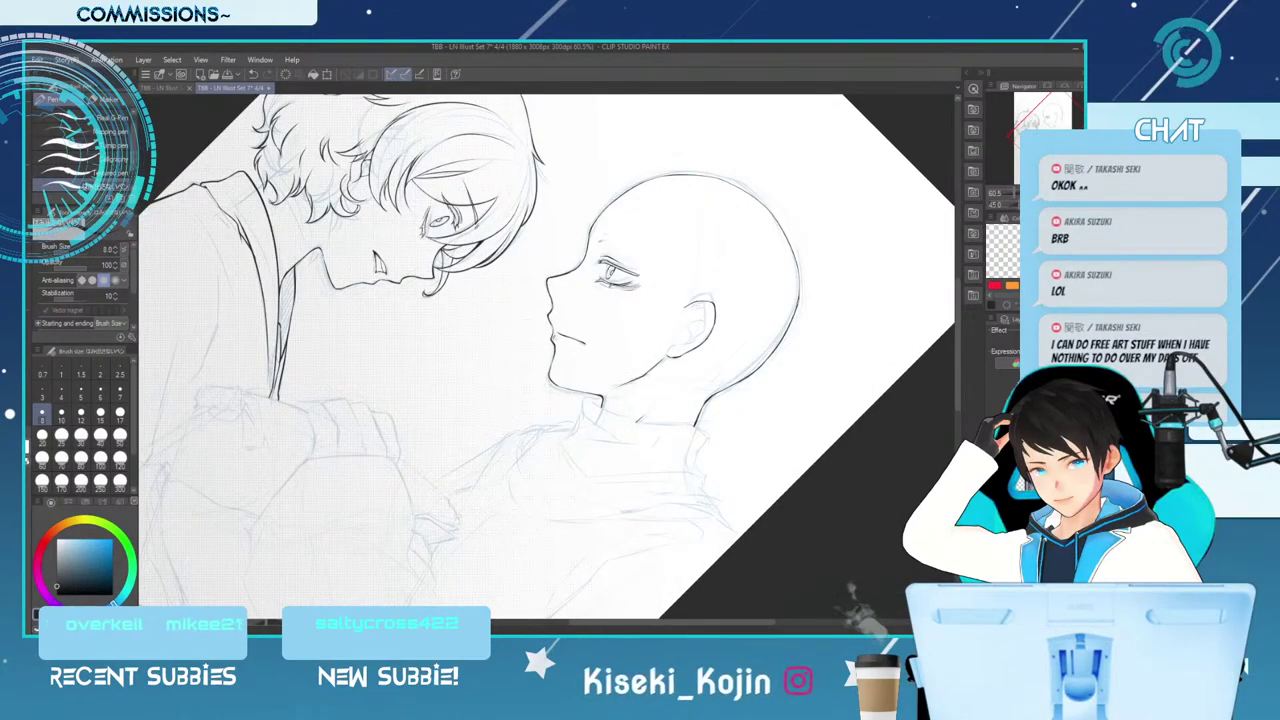
key("minus")
key("minus")
key("minus")
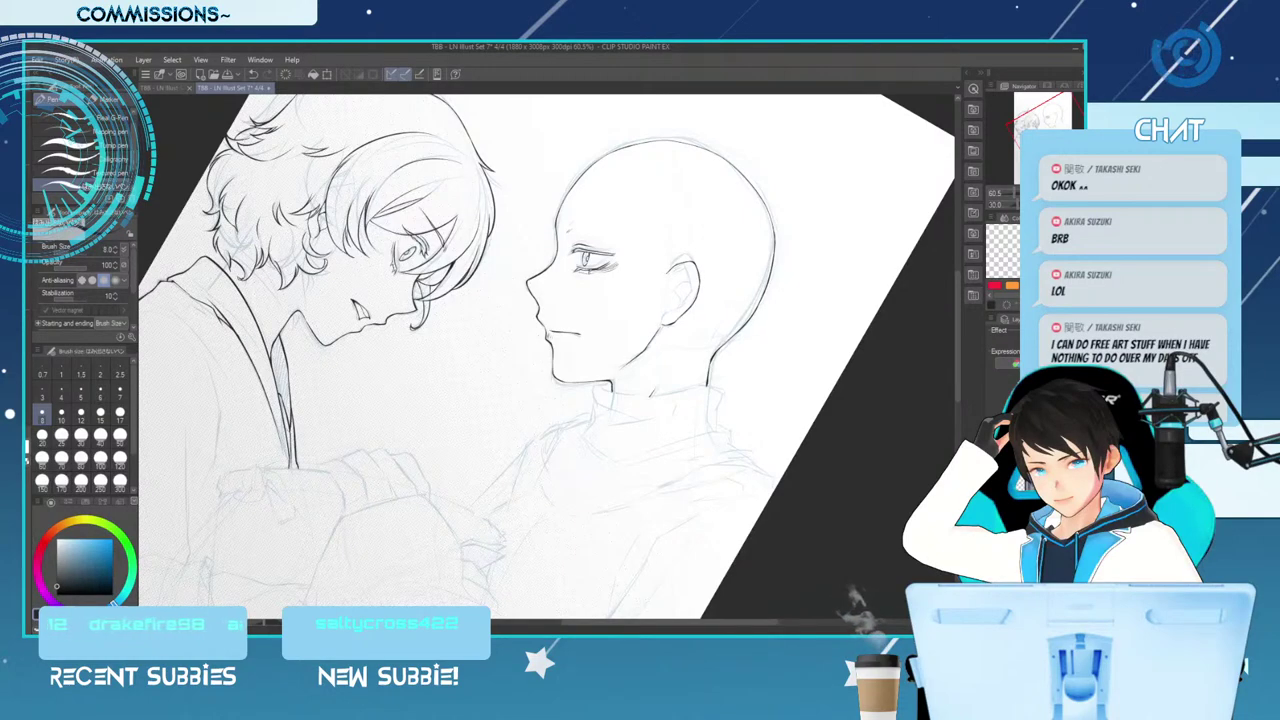
key("minus")
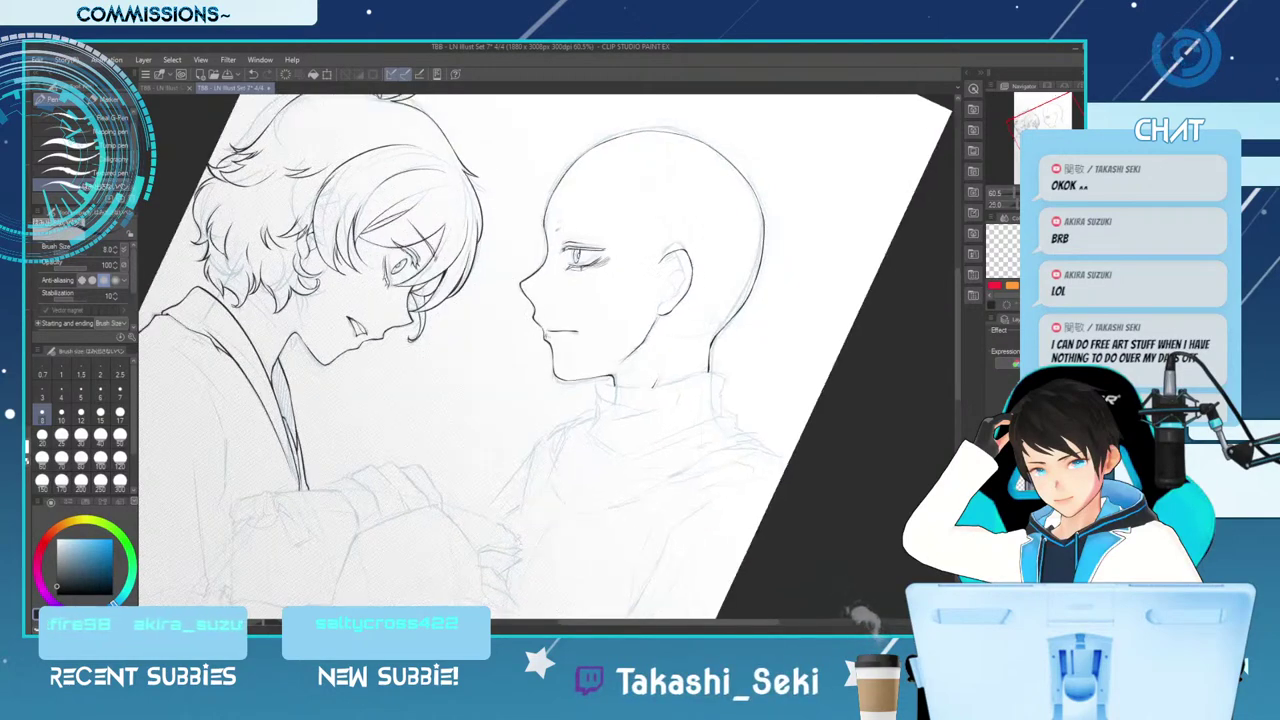
key("minus")
key("minus")
key("minus")
key("minus")
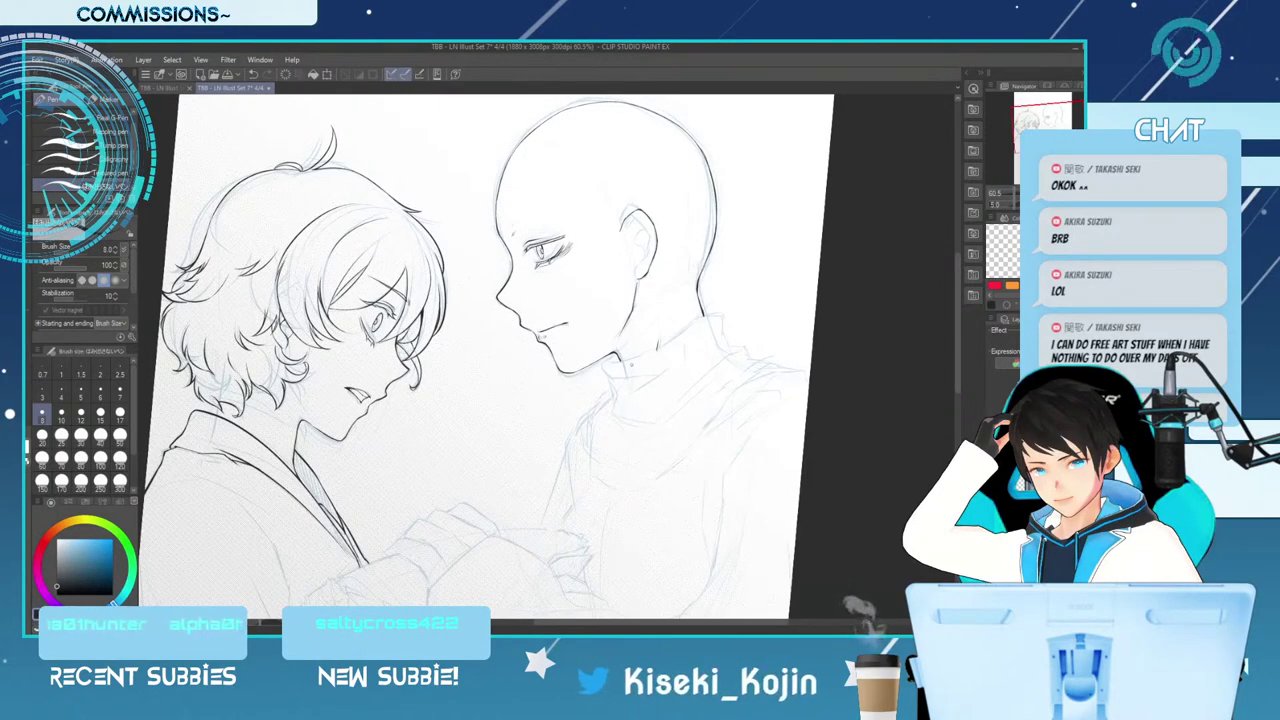
Ink the upper and front edges of the bald character's high collar, tidying the lines with the size 12 eraser
mouse_move(611, 364)
left_mouse_down()
mouse_move(652, 349)
mouse_move(619, 364)
left_mouse_up()
key("ctrl+z")
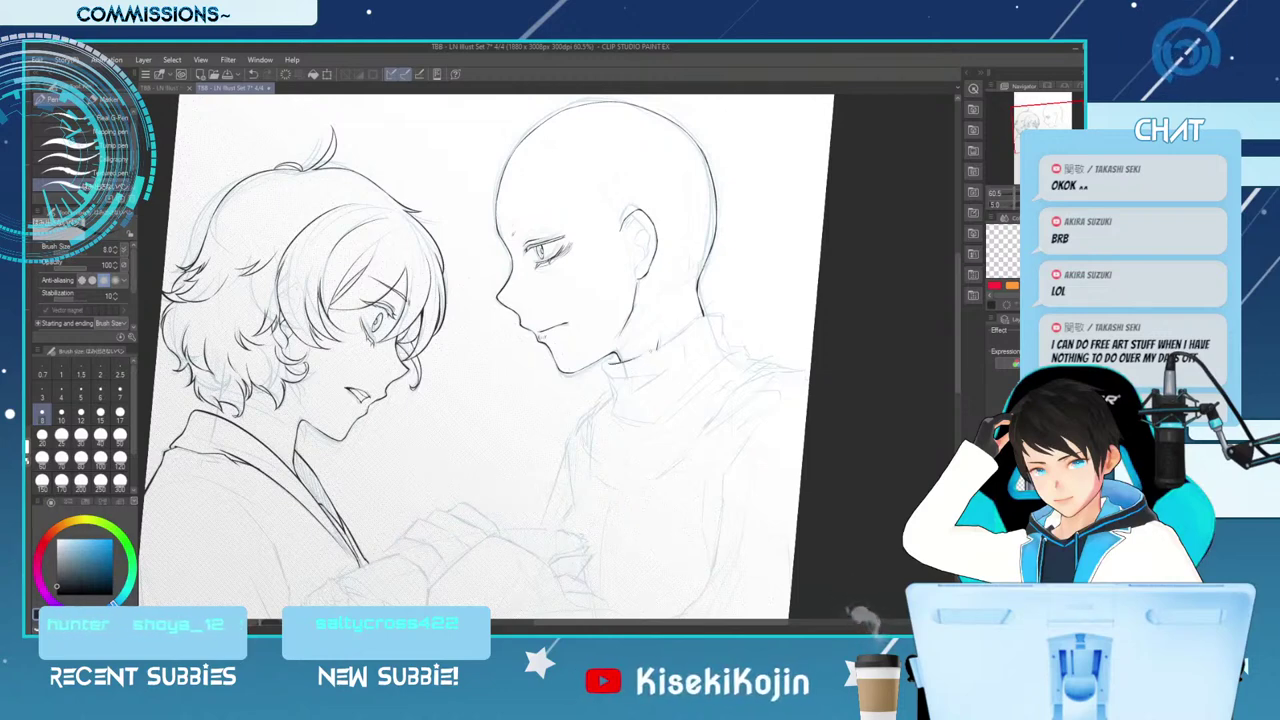
key("ctrl+z")
left_click_drag(650, 348, 712, 314)
key("e")
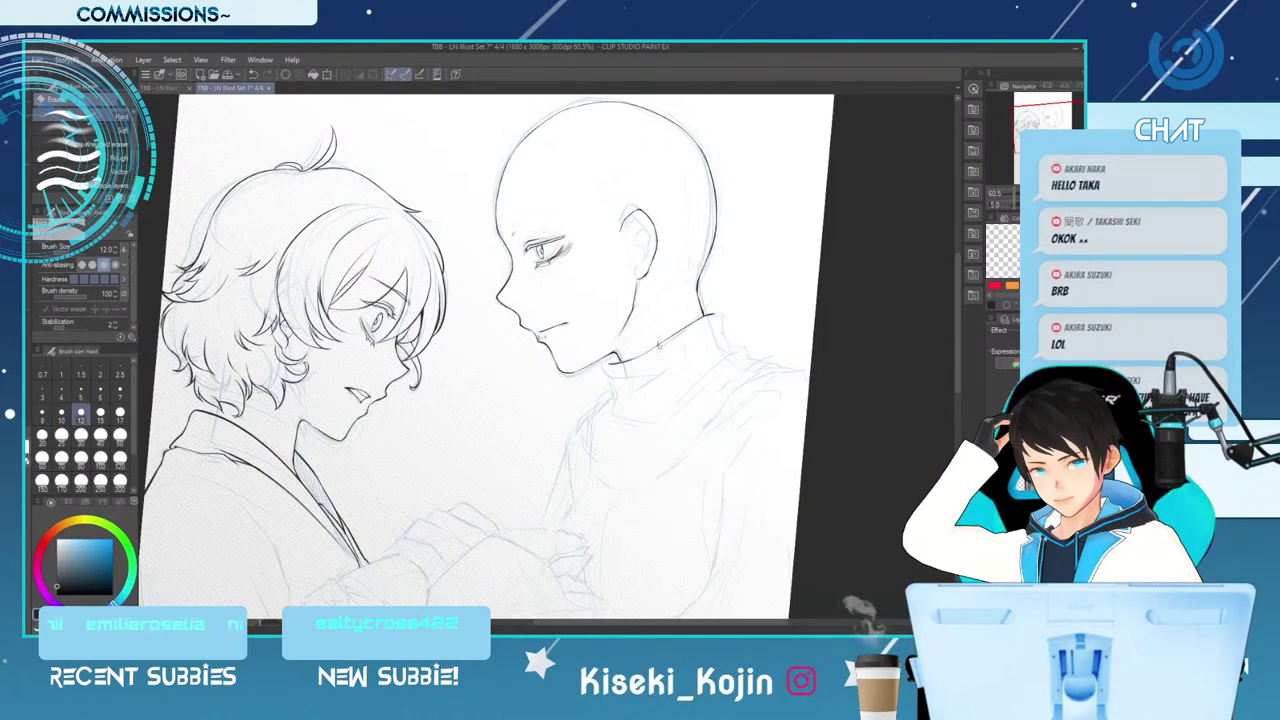
key("p")
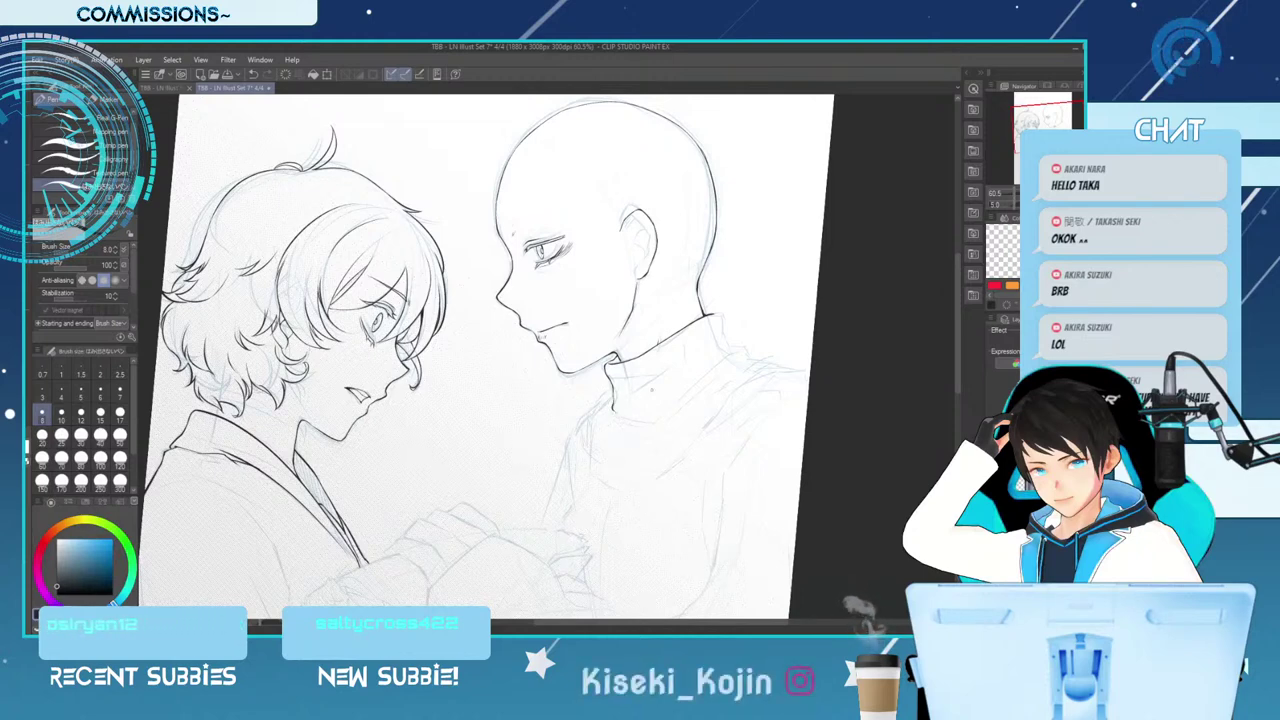
Ink the upper fold lines across the bald character's collar and its back edge below the nape
mouse_move(611, 375)
left_mouse_down()
mouse_move(656, 382)
mouse_move(690, 358)
mouse_move(668, 385)
left_mouse_up()
key("ctrl+z")
key("ctrl+z")
key("ctrl+z")
key("ctrl+z")
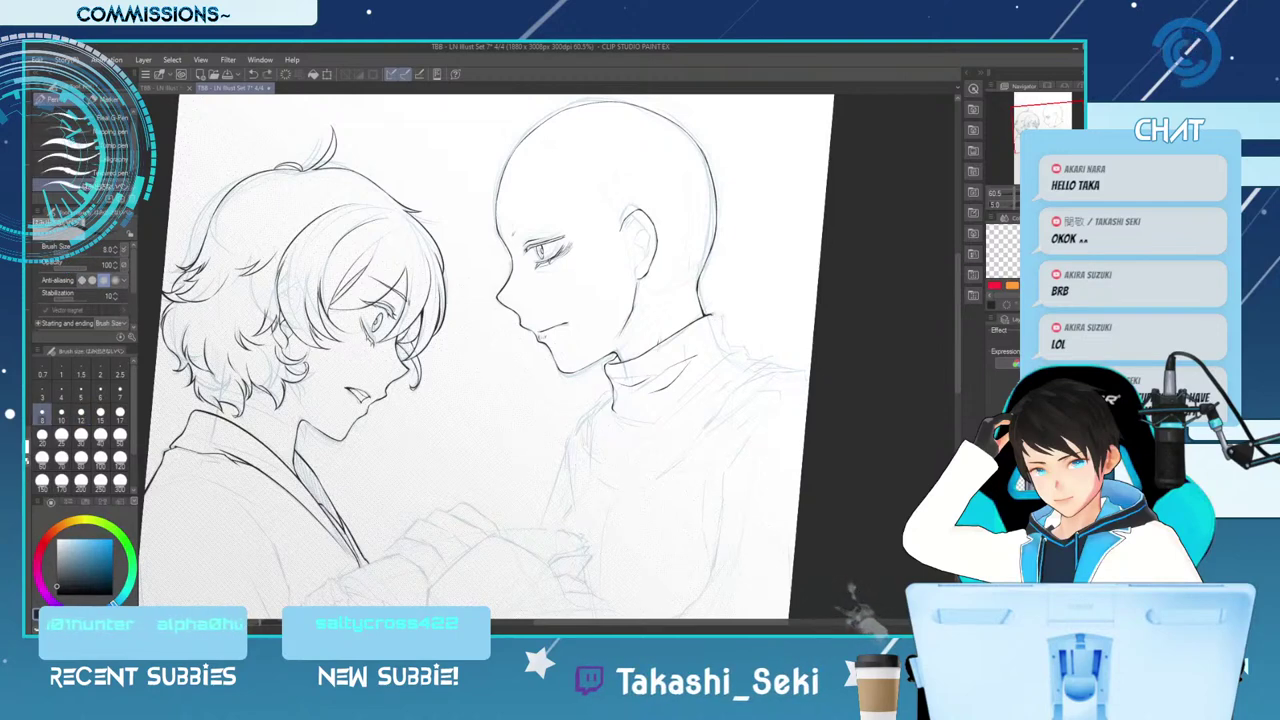
left_click_drag(713, 317, 731, 357)
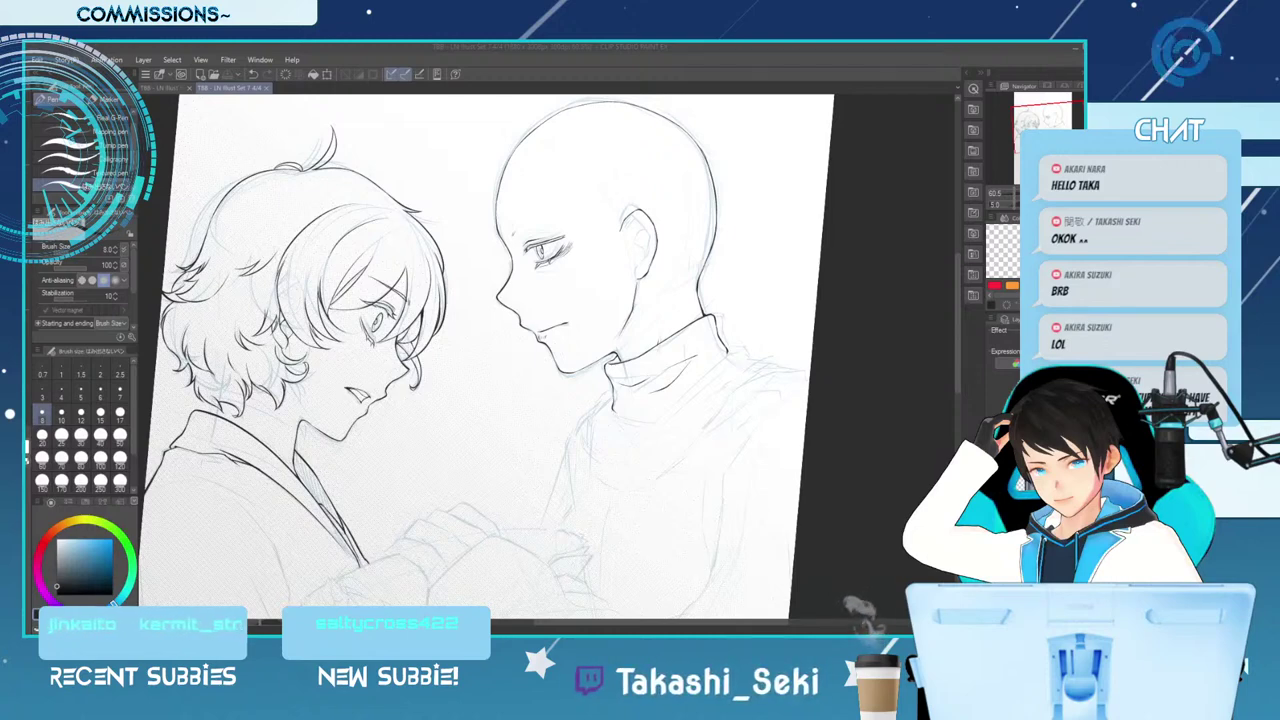
Ink the fold lines along the base of the bald character's collar and thicken the collar's front edge
mouse_move(615, 410)
left_mouse_down()
mouse_move(656, 421)
mouse_move(688, 392)
left_mouse_up()
key("ctrl+z")
mouse_move(617, 412)
left_mouse_down()
mouse_move(660, 421)
mouse_move(694, 395)
mouse_move(681, 403)
left_mouse_up()
key("ctrl+z")
key("ctrl+z")
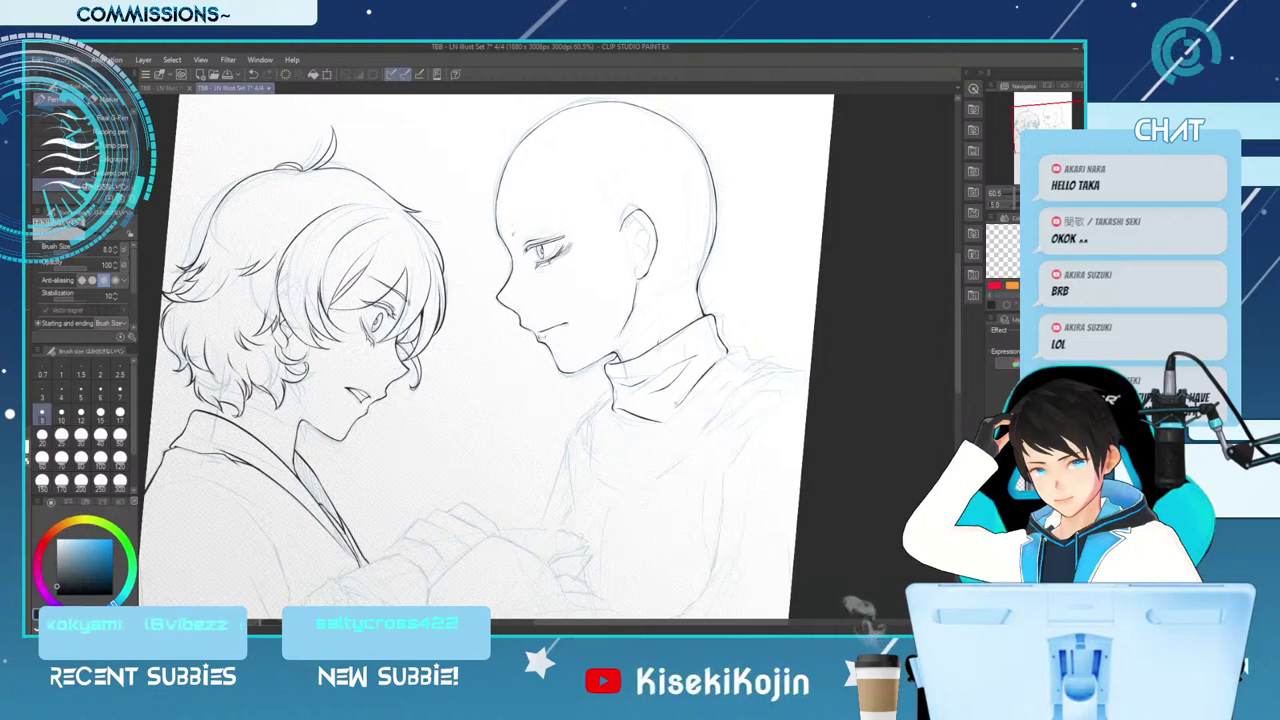
left_click_drag(606, 376, 608, 391)
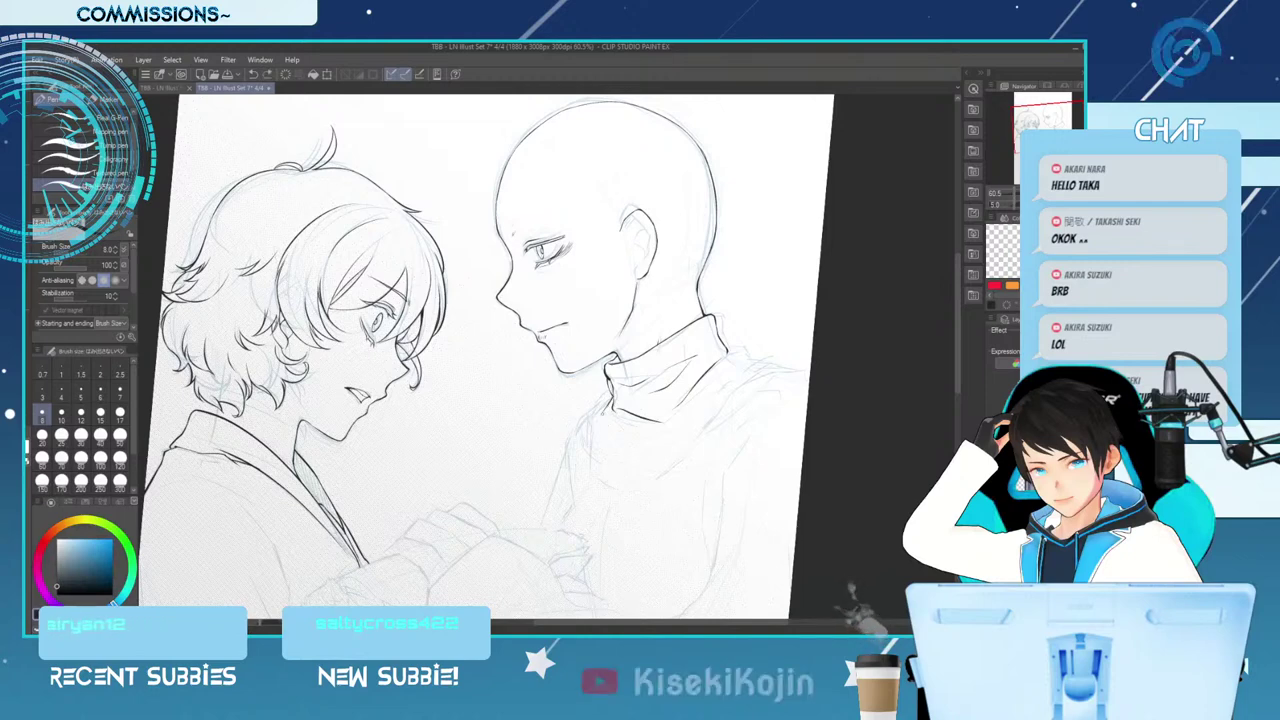
Ink a small looped zipper pull hanging from the front of the bald character's collar with the size 8 pen
left_click_drag(595, 422, 592, 440)
key("ctrl+z")
key("ctrl+z")
left_click_drag(614, 394, 592, 436)
key("ctrl+z")
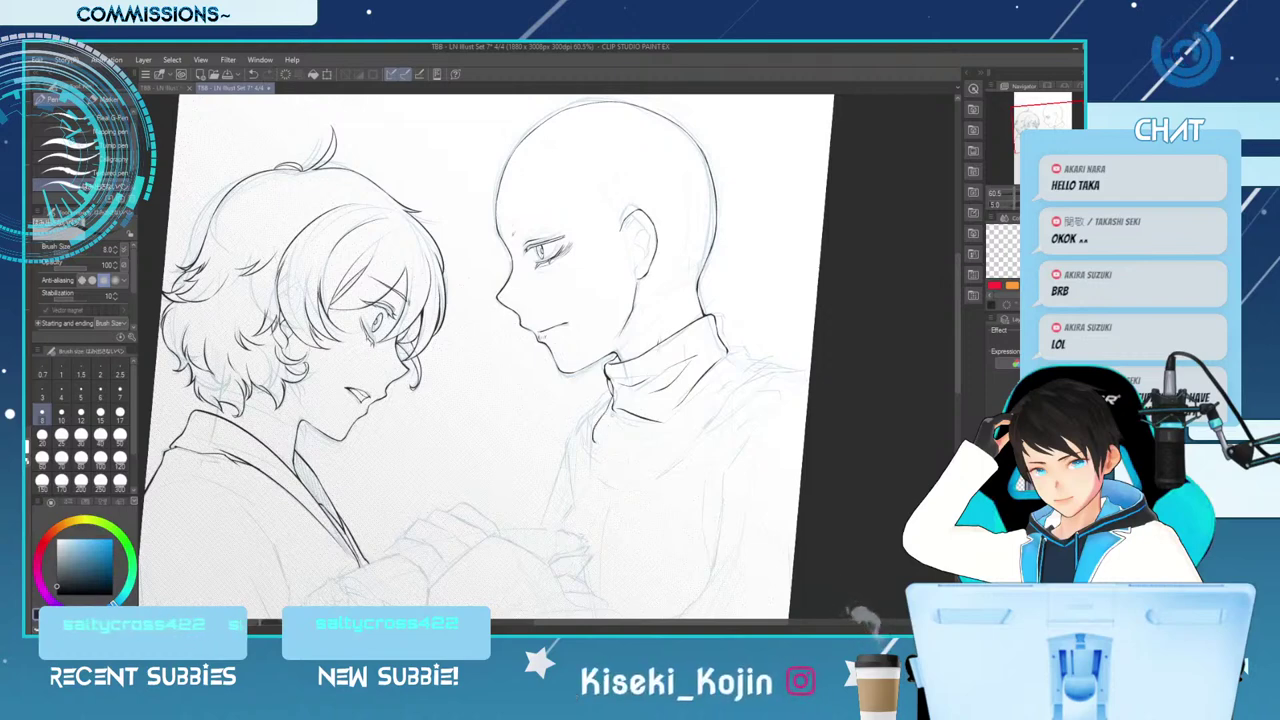
key("ctrl+z")
left_click_drag(613, 411, 606, 434)
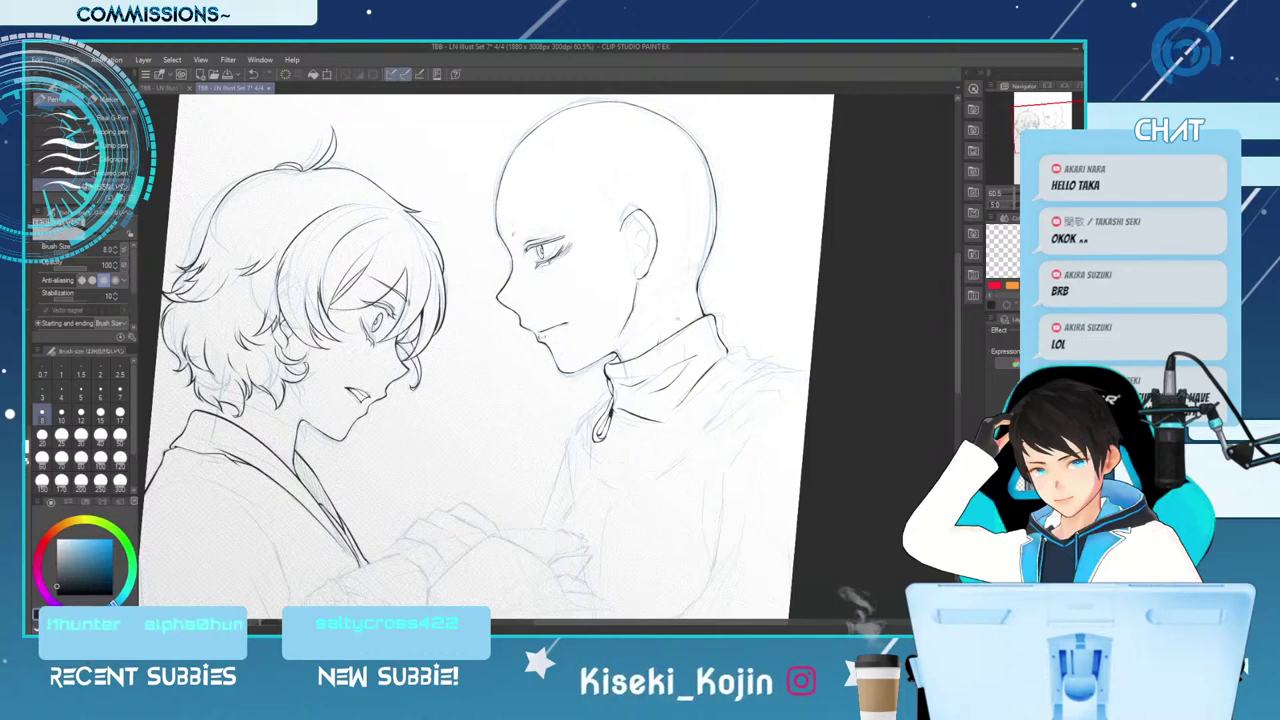
key("bracketleft")
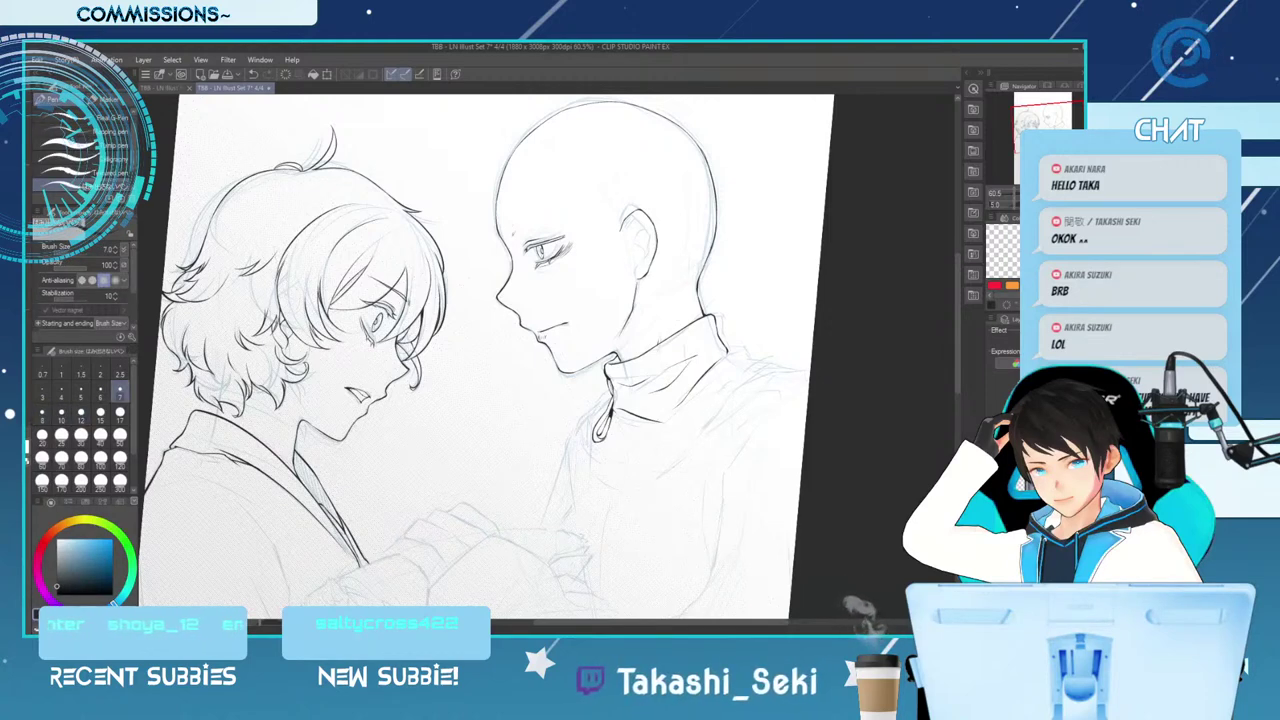
key("bracketright")
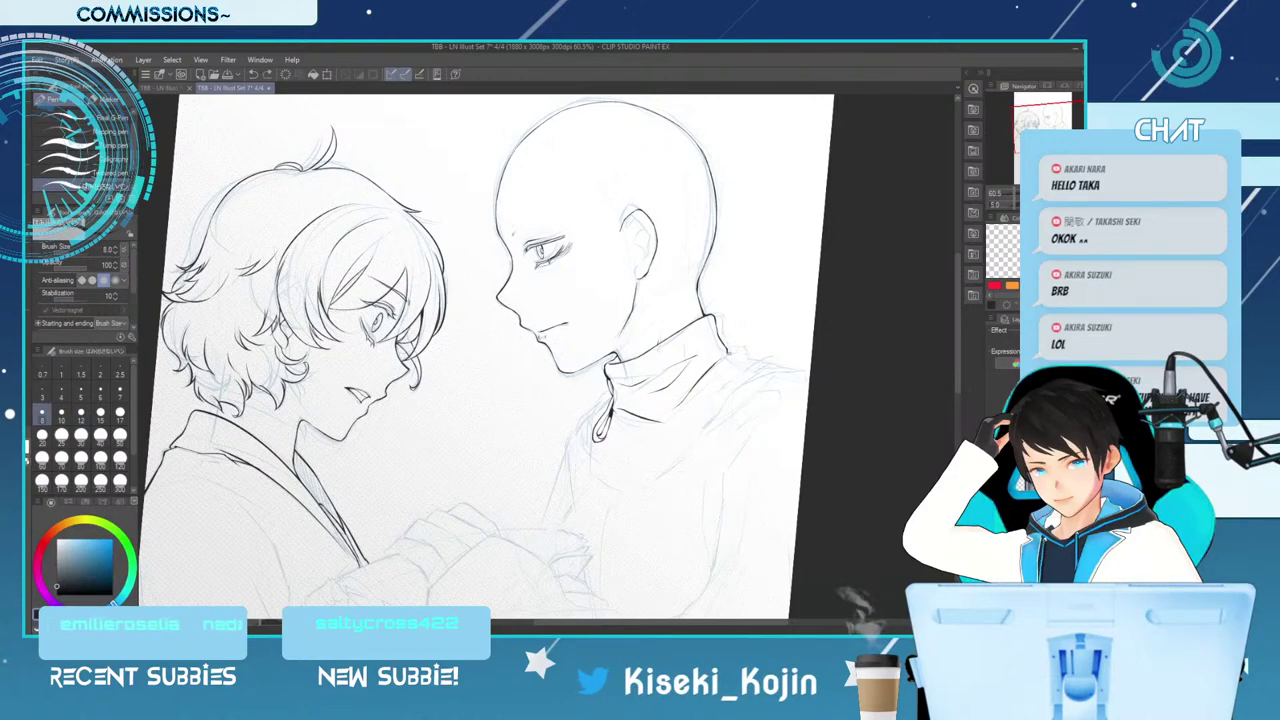
Ink the bald character's shoulder line running back from the base of the collar
left_click_drag(730, 350, 754, 357)
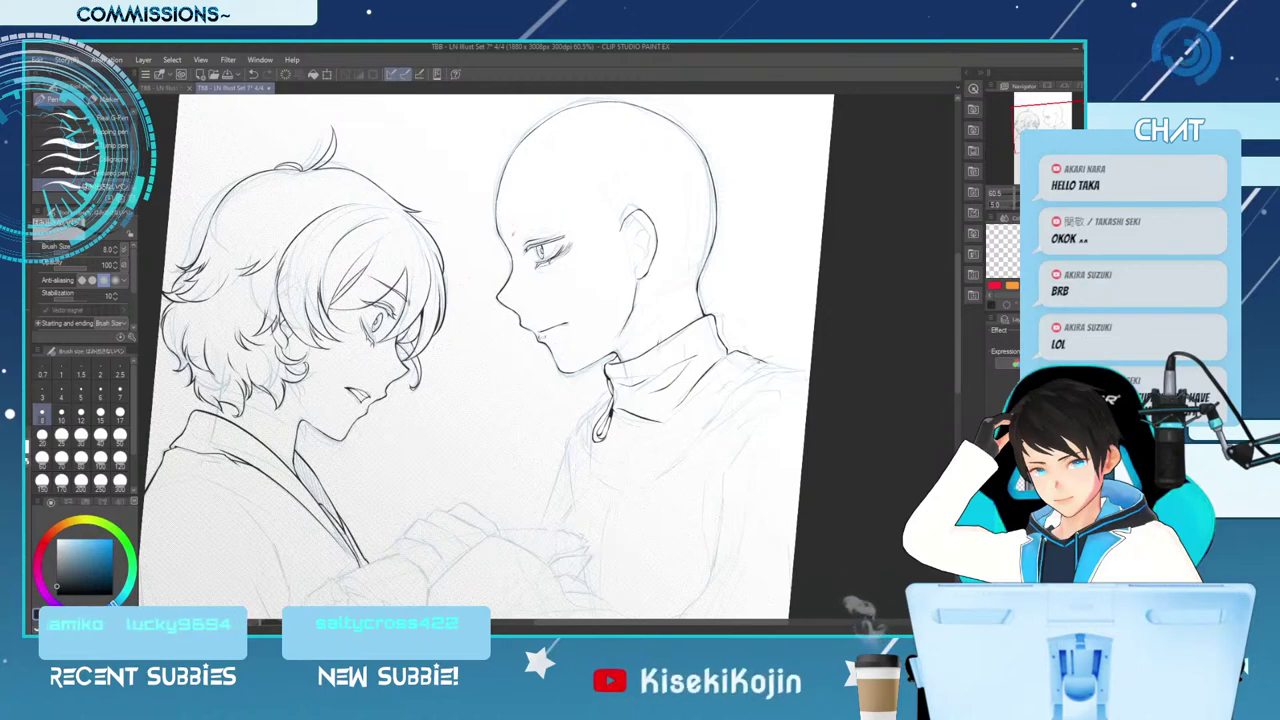
left_click_drag(734, 353, 757, 362)
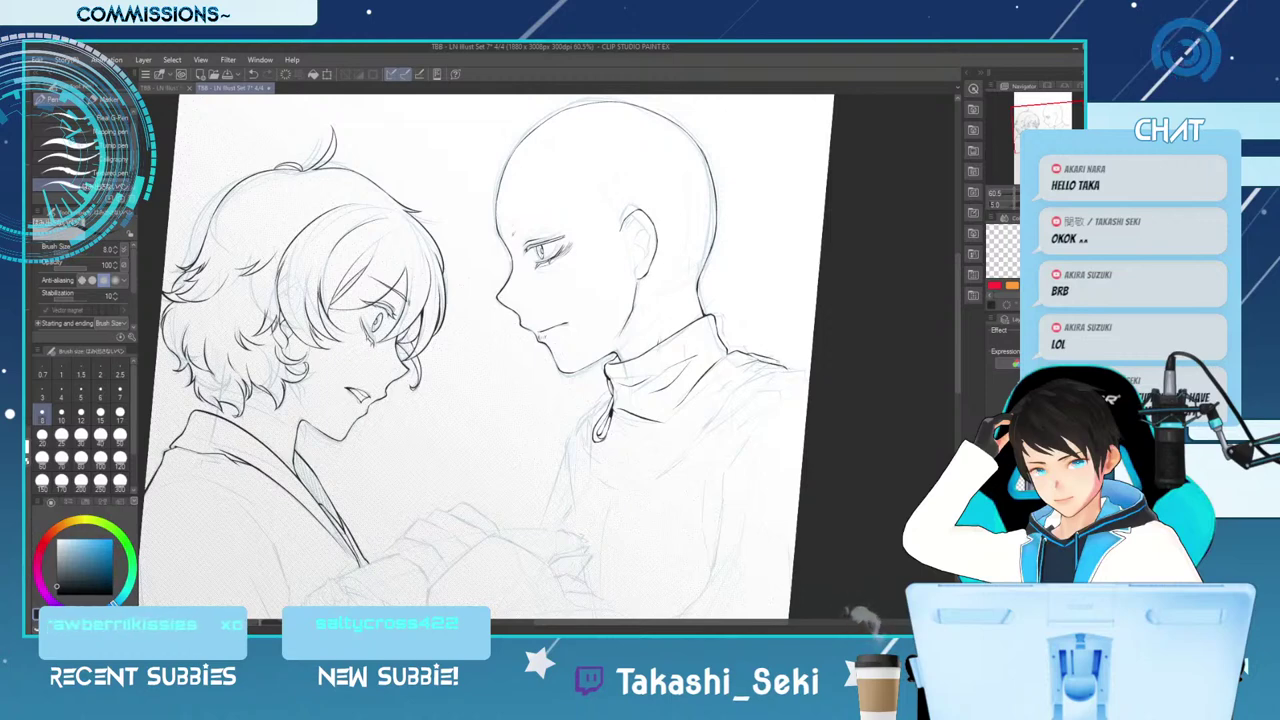
key("e")
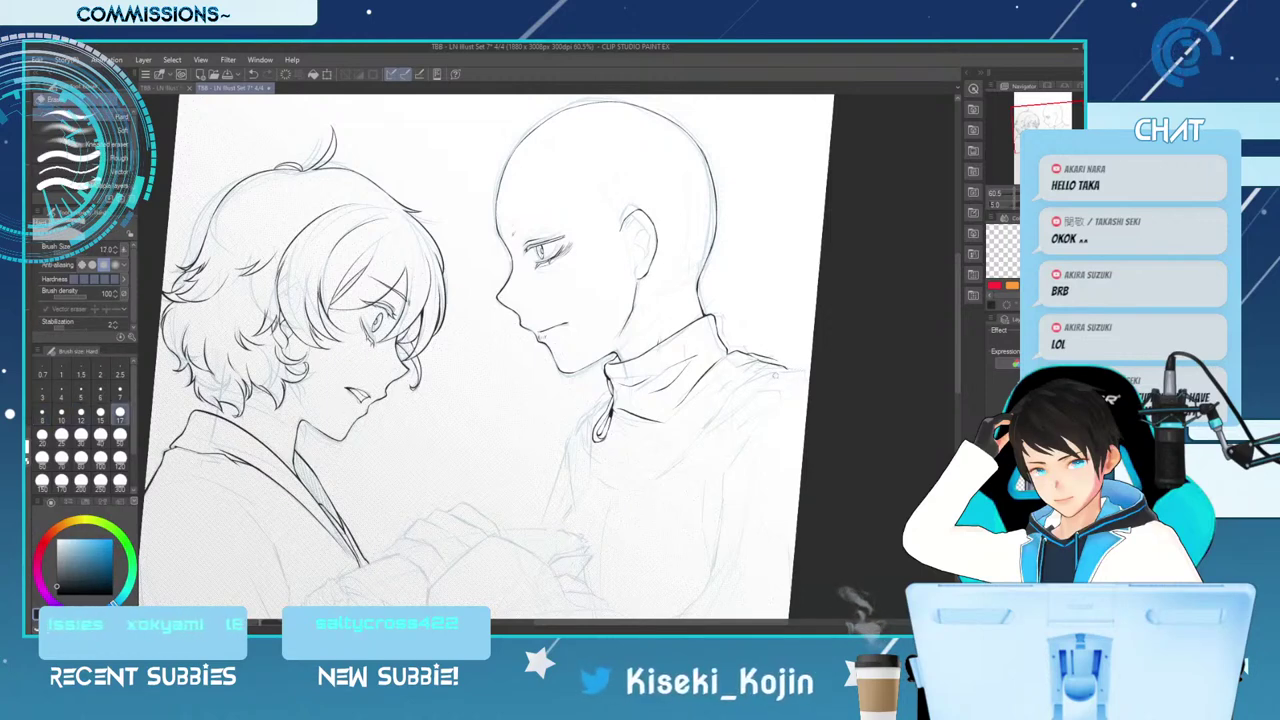
Ink one long diagonal fold line from the bald character's shoulder down across the chest, retrying the stroke until it fits
key("p")
mouse_move(738, 384)
left_mouse_down()
mouse_move(790, 368)
mouse_move(697, 437)
left_mouse_up()
key("ctrl+z")
key("ctrl+z")
key("ctrl+z")
left_click_drag(741, 385, 664, 470)
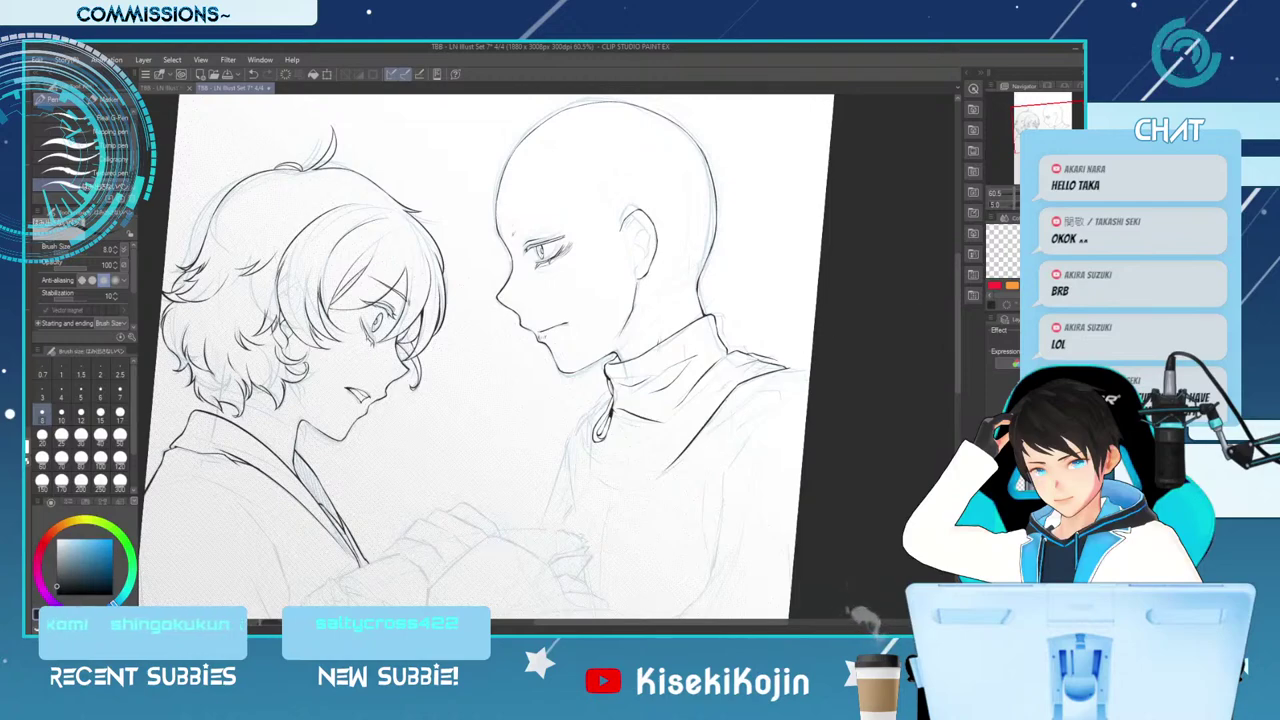
Refine the bald character's shoulder line in mirrored view, using erasers at sizes 25 and 10 and the size 8 pen
key("h")
key("^")
key("^")
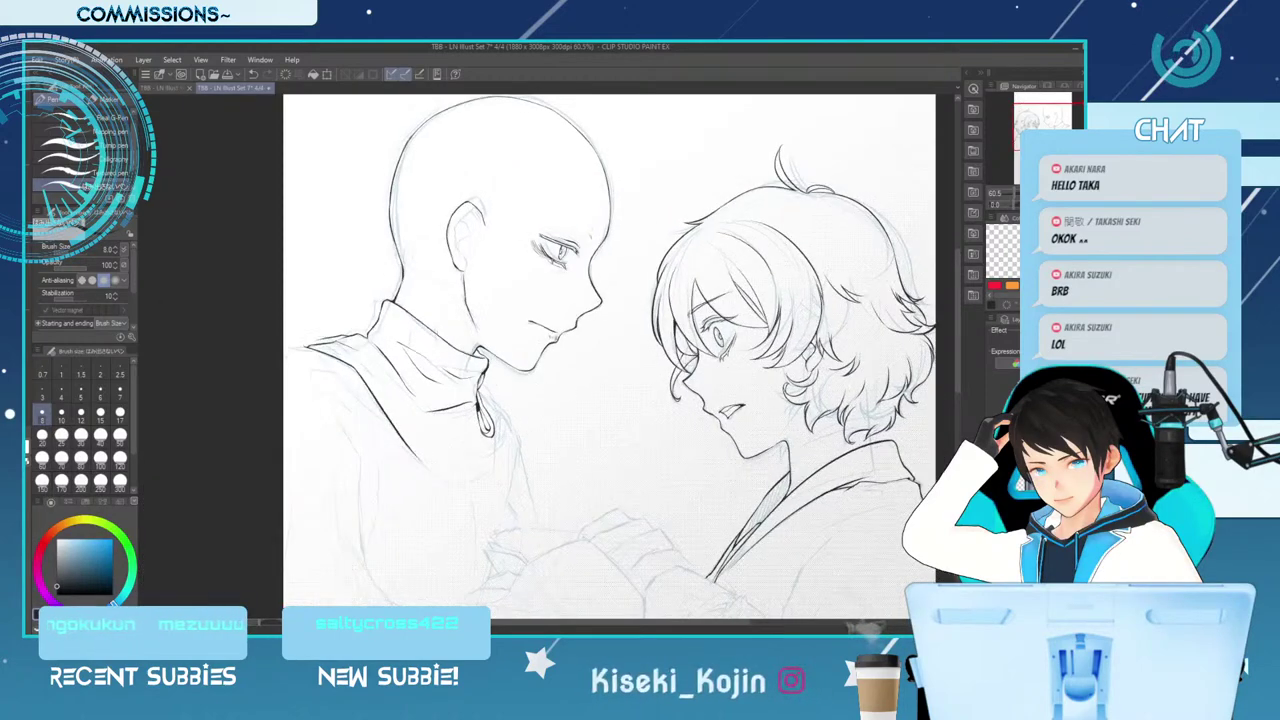
key("e")
key("]")
key("]")
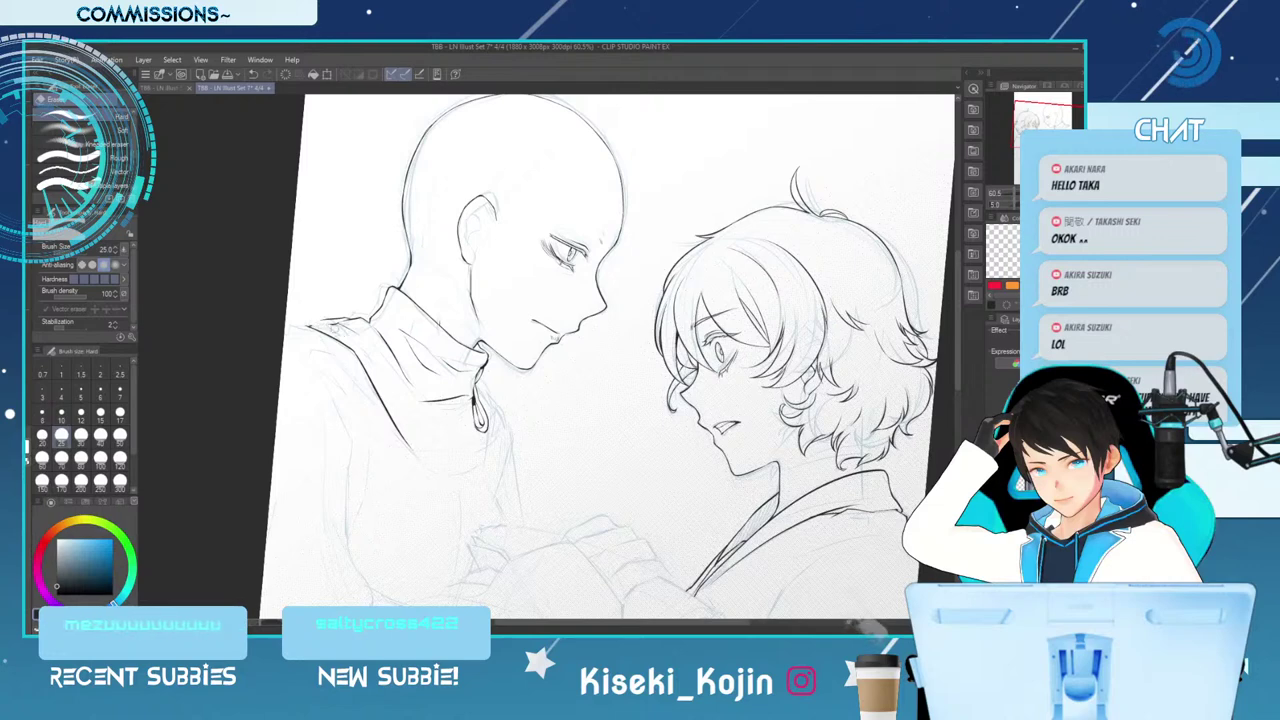
key("p")
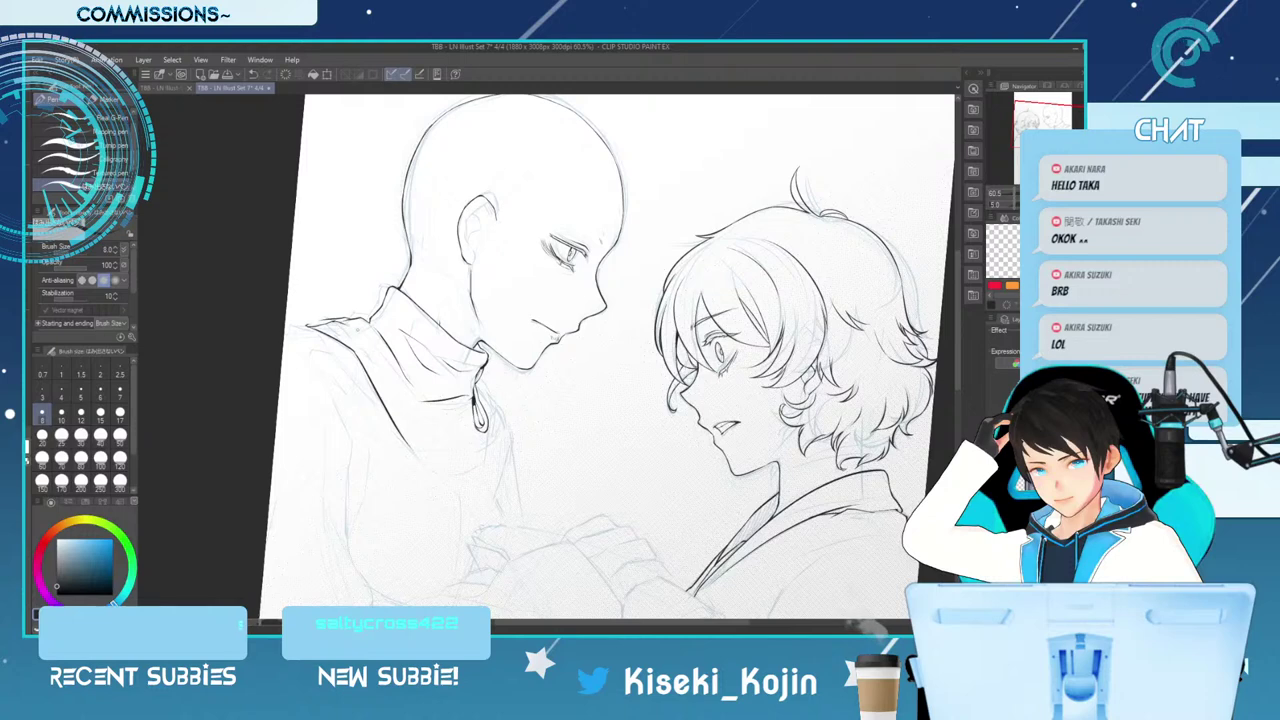
key("ctrl+plus")
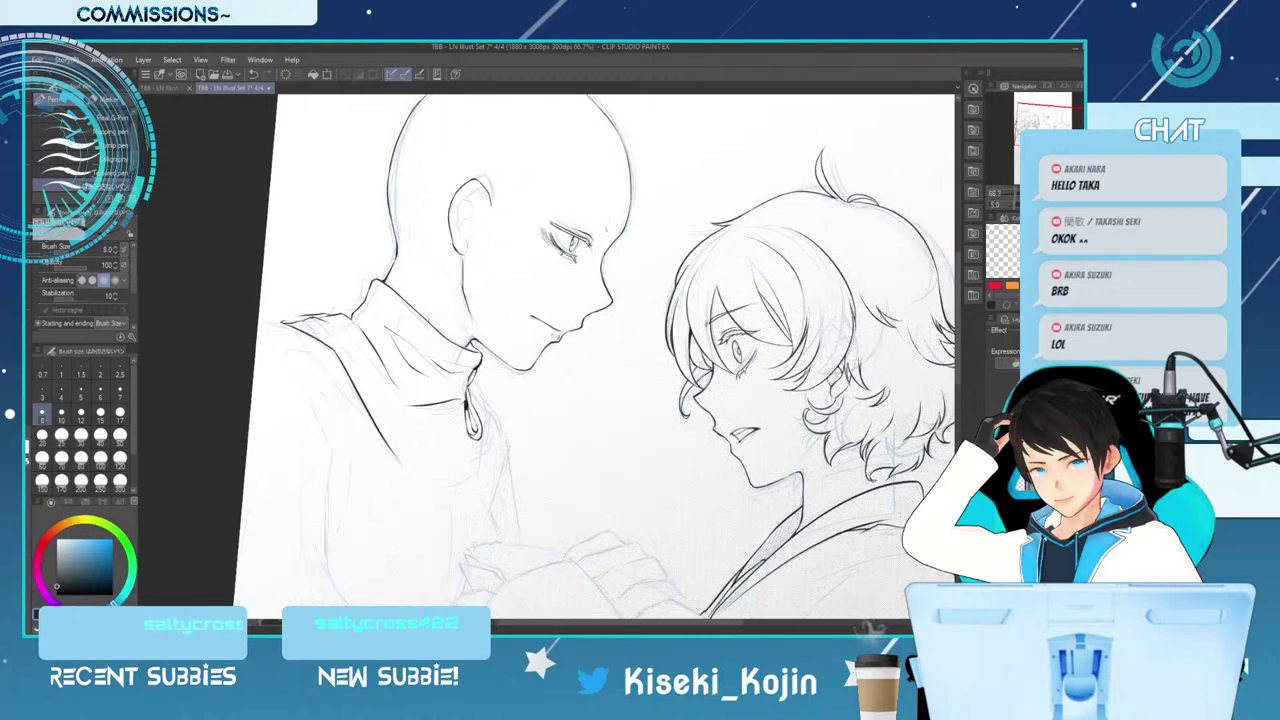
key("e")
key("[")
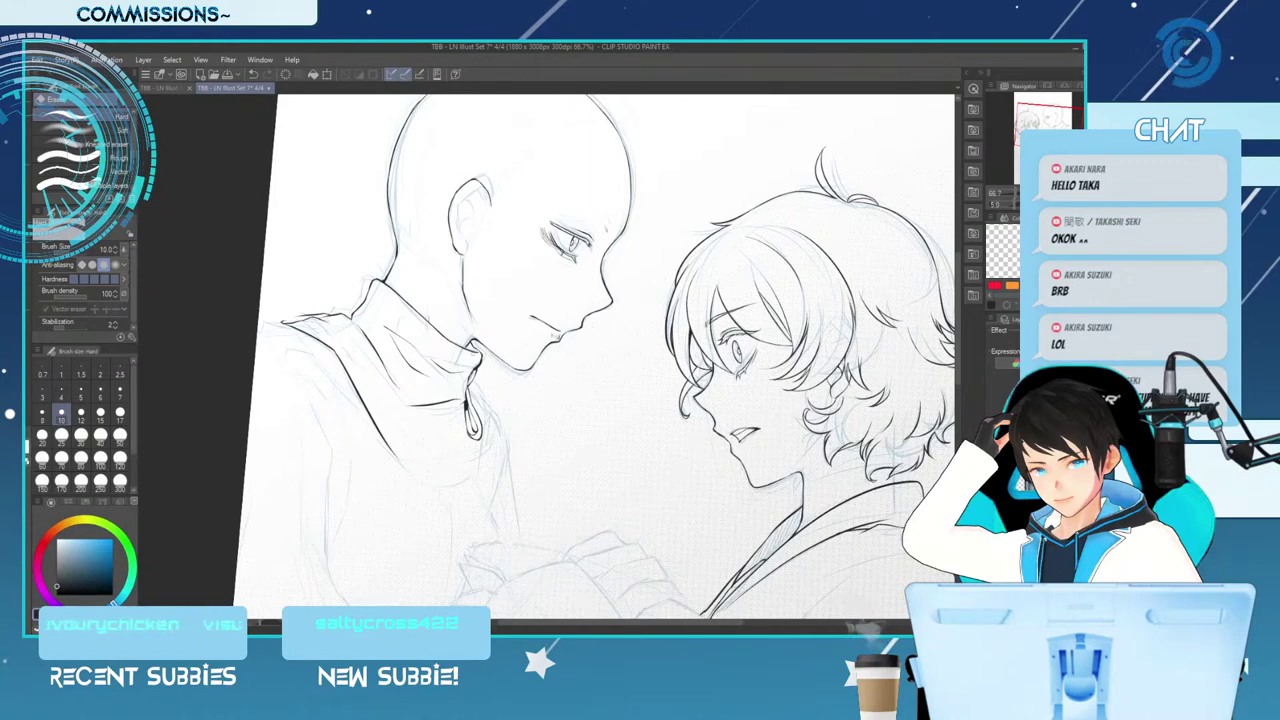
key("p")
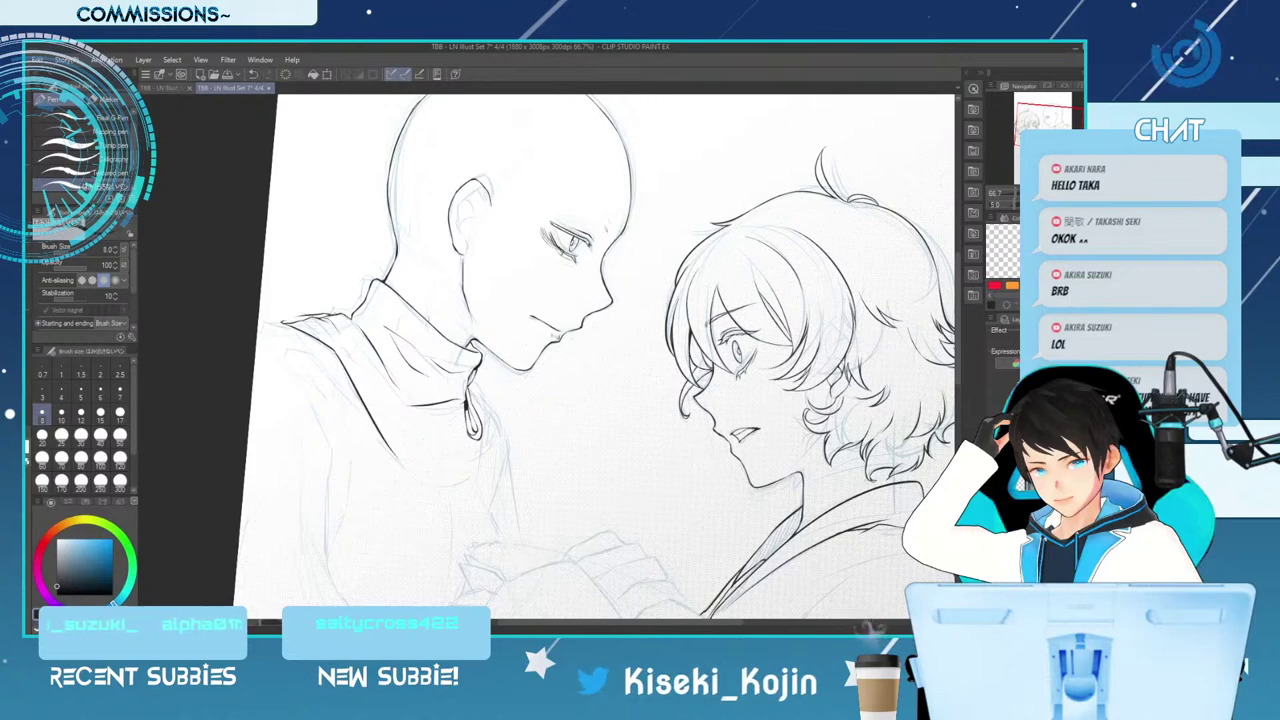
Clean up the bald character's earlobe with the size 10 eraser and redraw it with a size 6 pen
key("ctrl+plus")
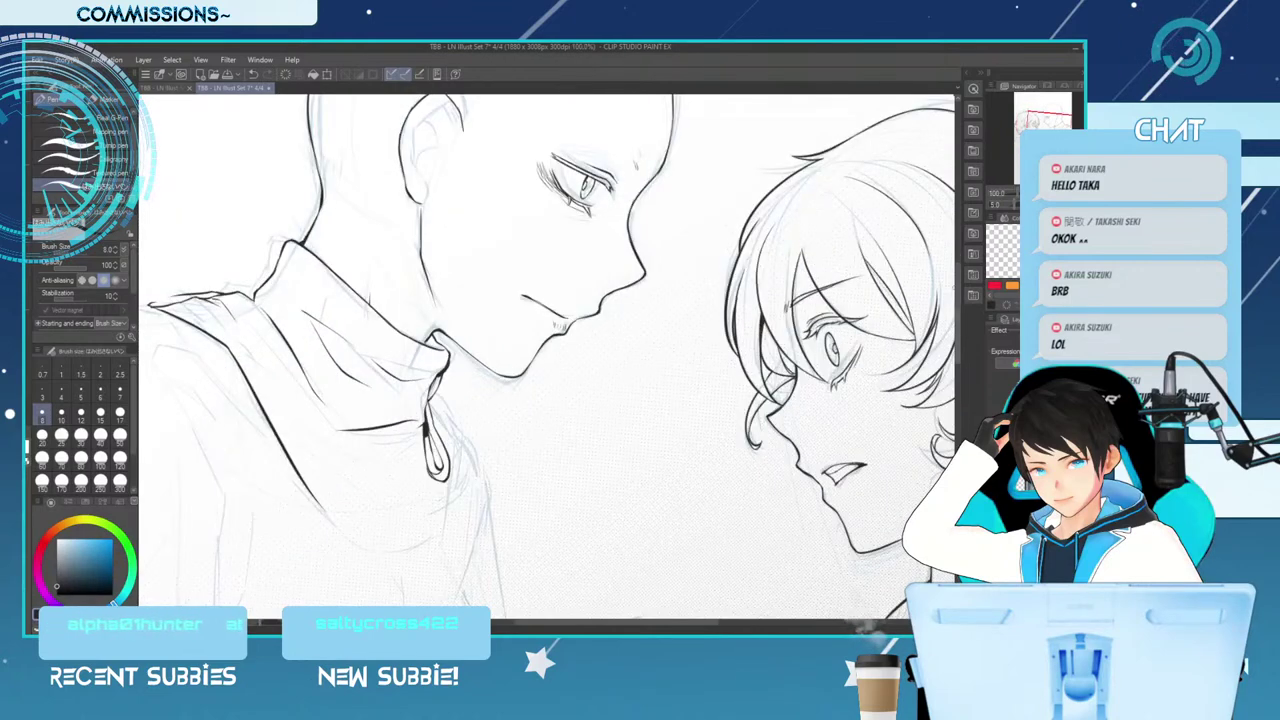
scroll(722, 301, "up", 5)
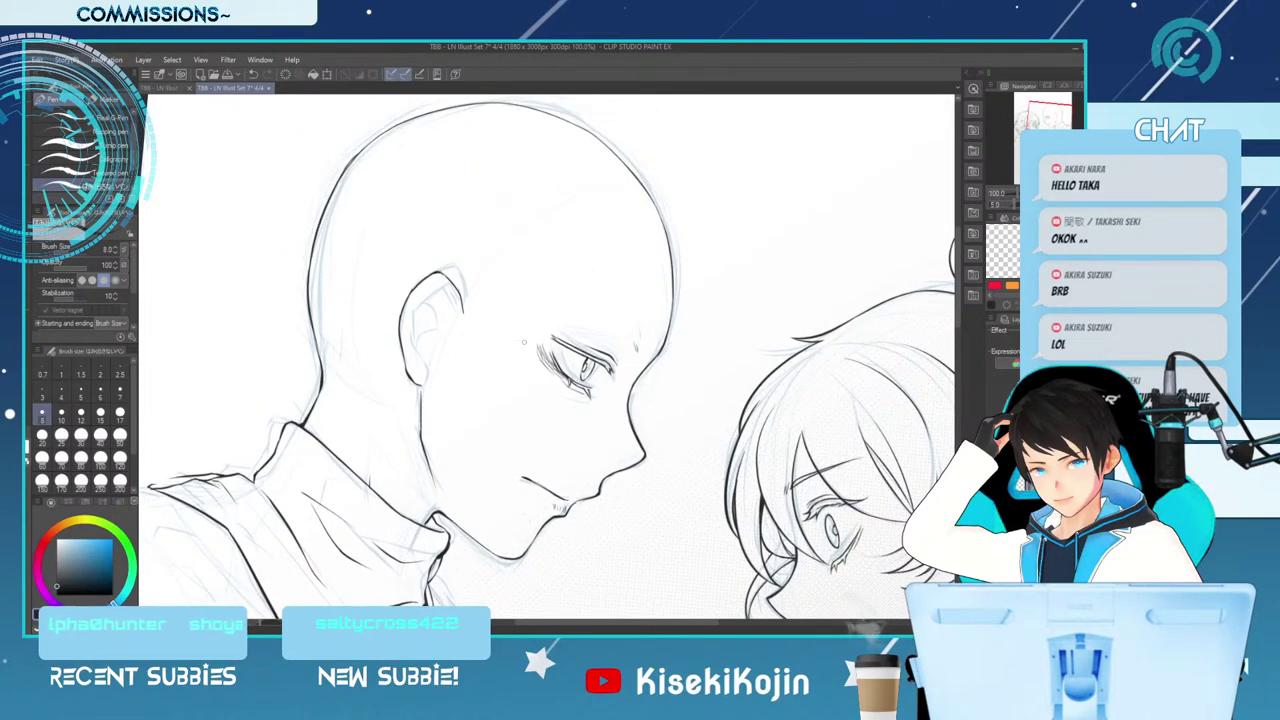
key("e")
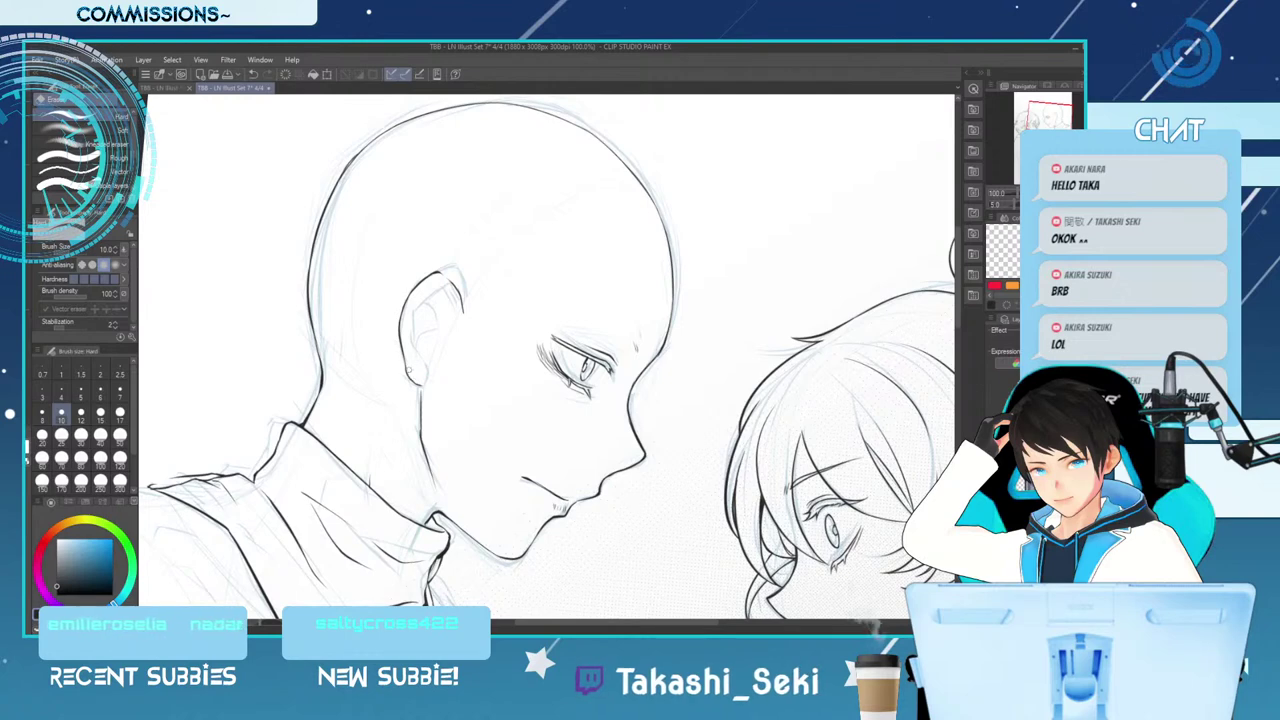
key("p")
left_click_drag(407, 366, 419, 386)
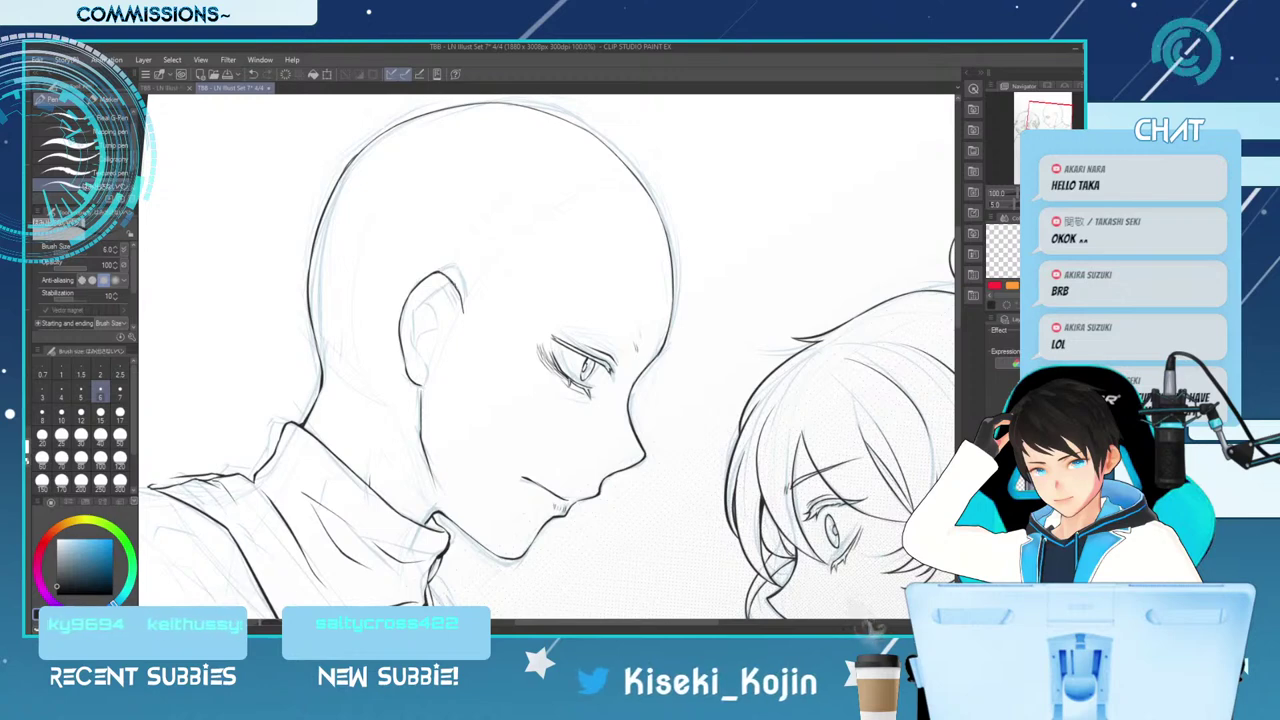
Ink the inner rim line of the bald character's ear with the size 6 pen
key("e")
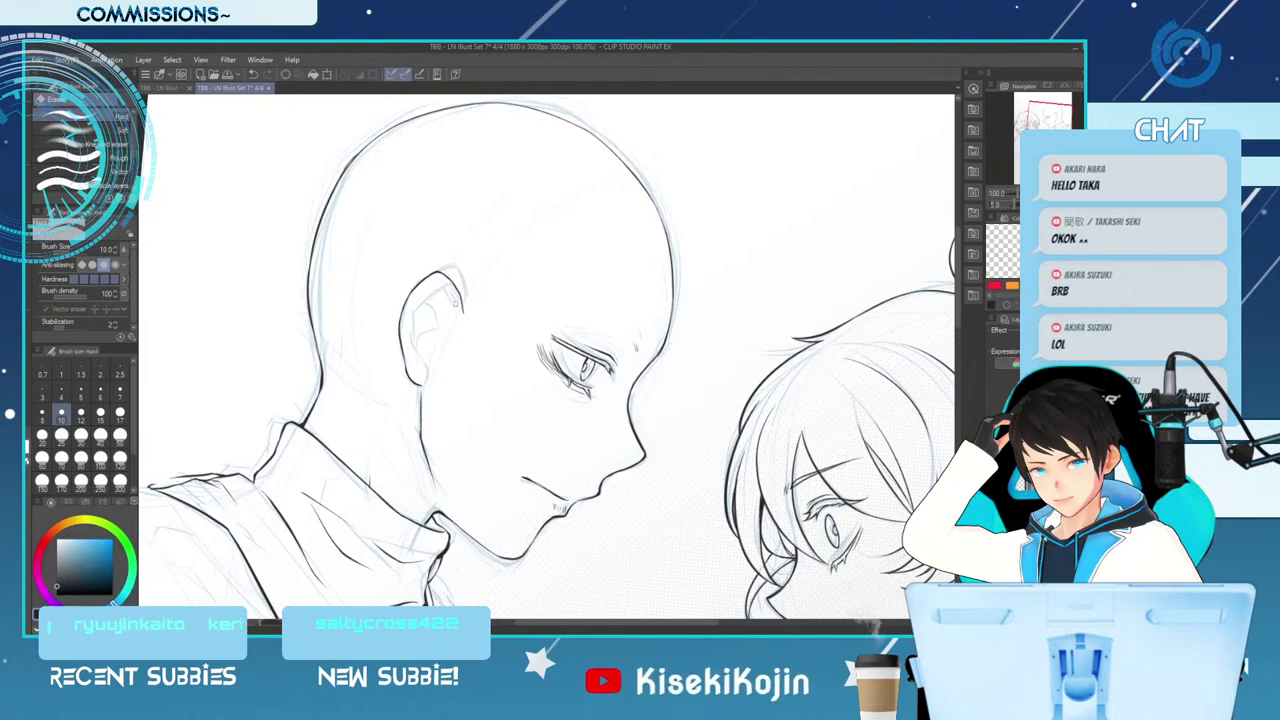
key("p")
left_click_drag(444, 290, 454, 307)
key("ctrl+z")
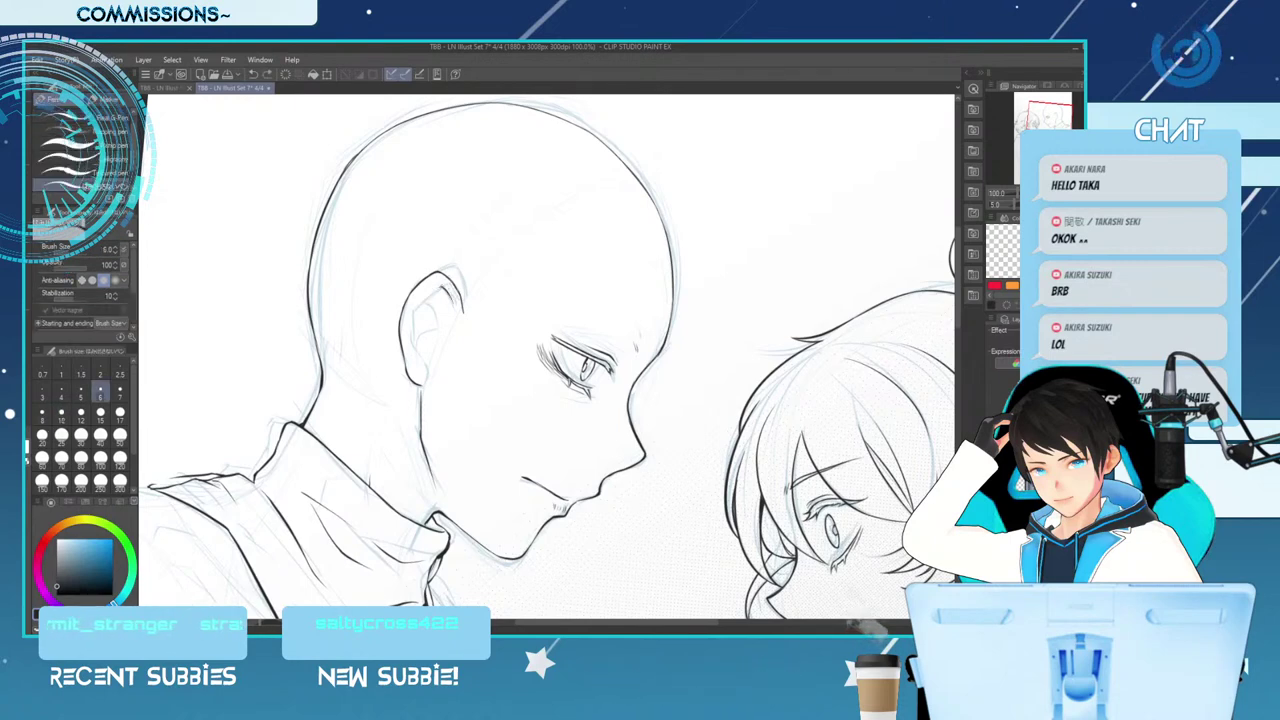
key("e")
key("p")
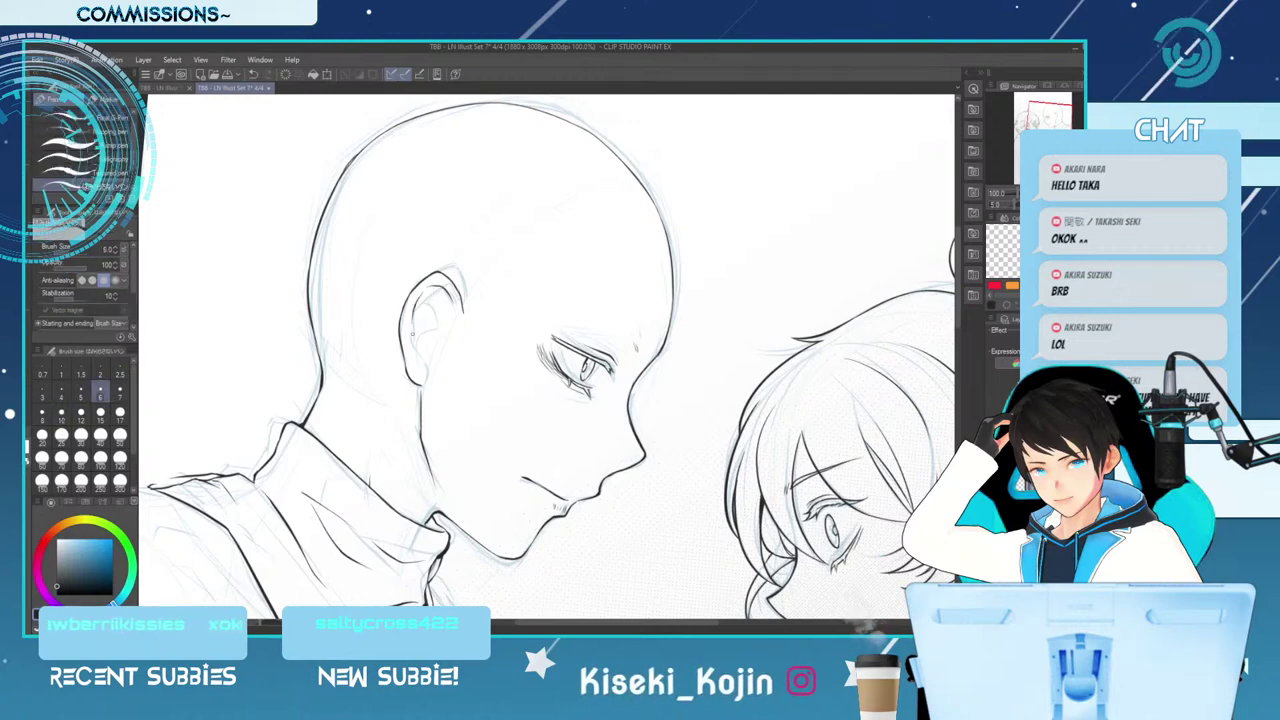
mouse_move(425, 293)
left_mouse_down()
mouse_move(410, 346)
mouse_move(426, 382)
left_mouse_up()
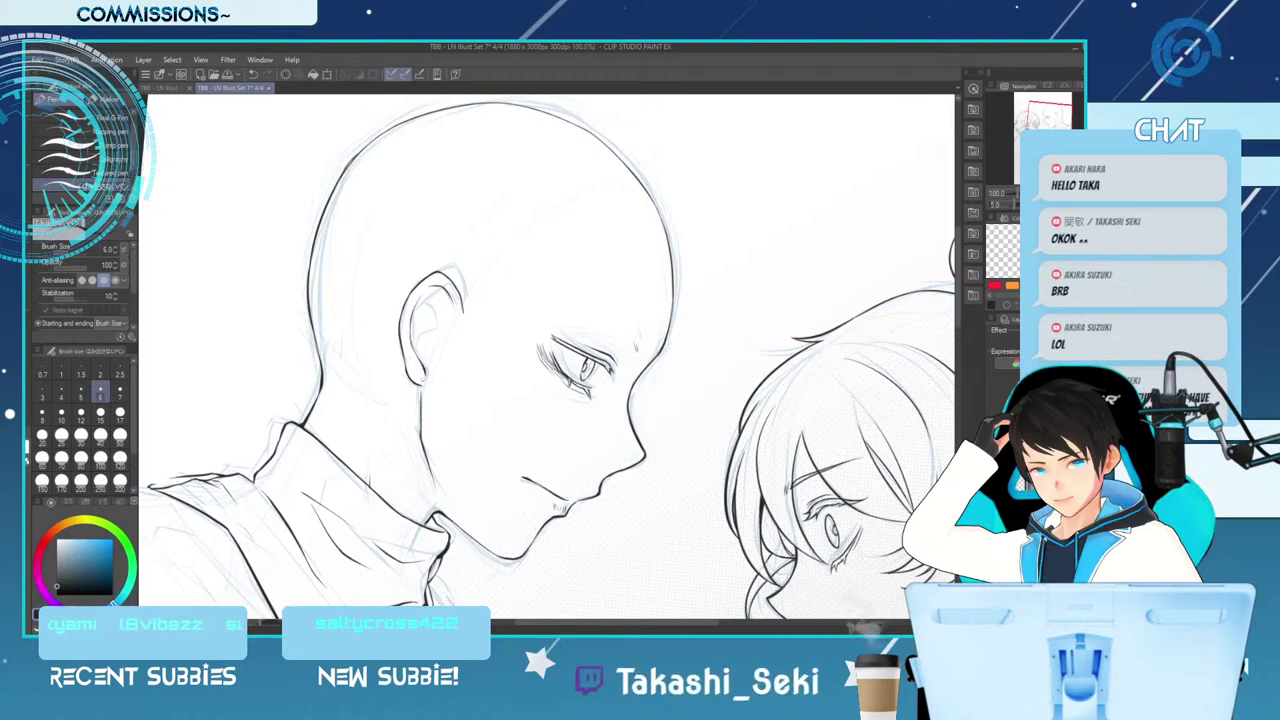
key("ctrl+z")
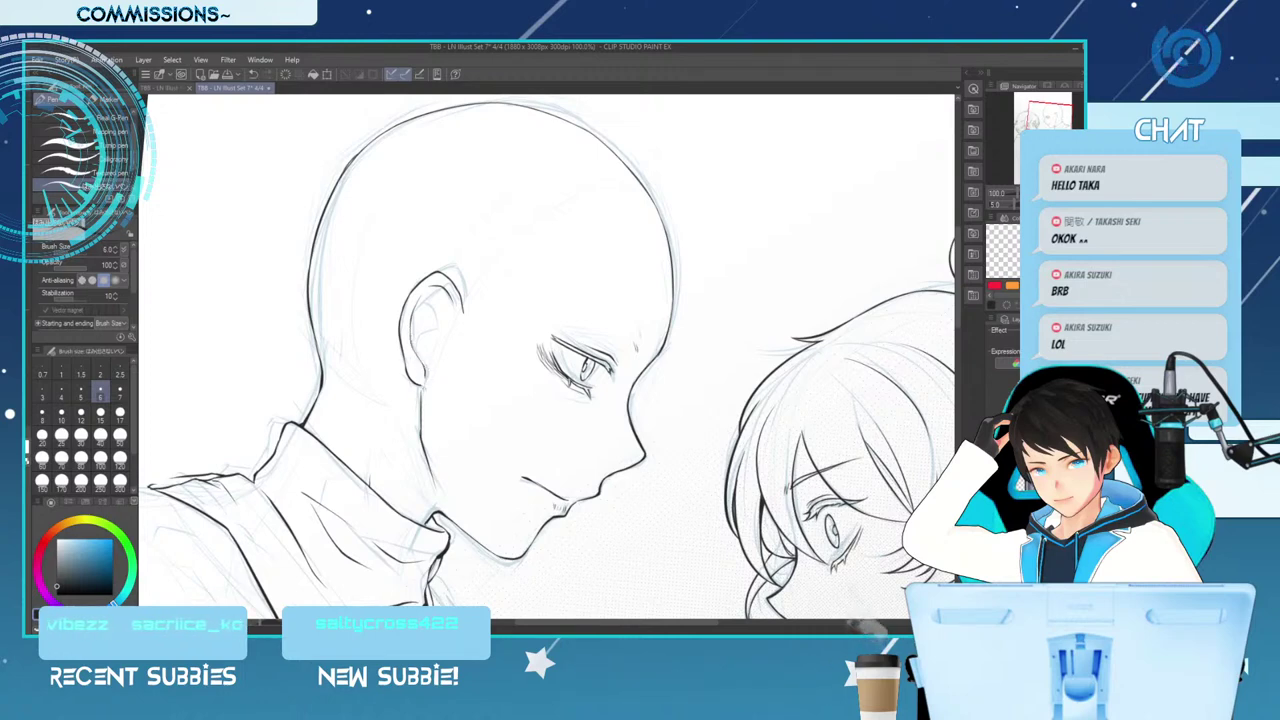
Smooth the outline at the upper back of the bald character's head with the size 6 pen
key("e")
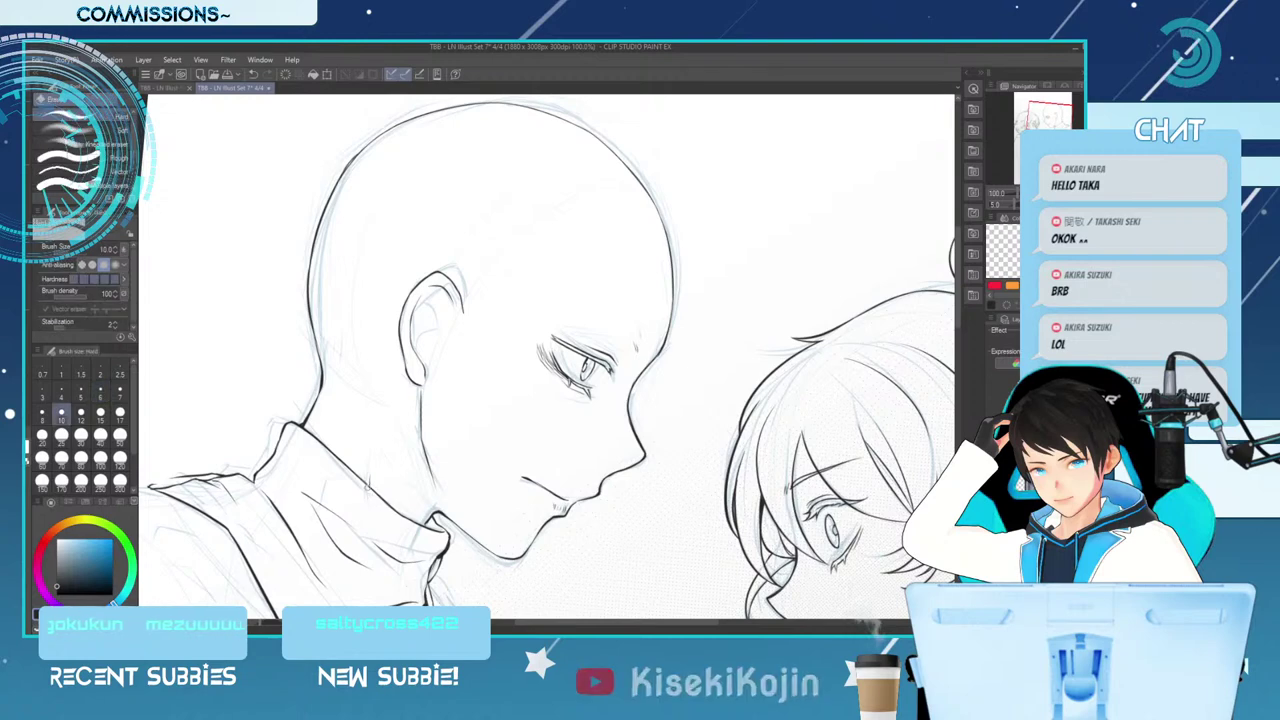
key("p")
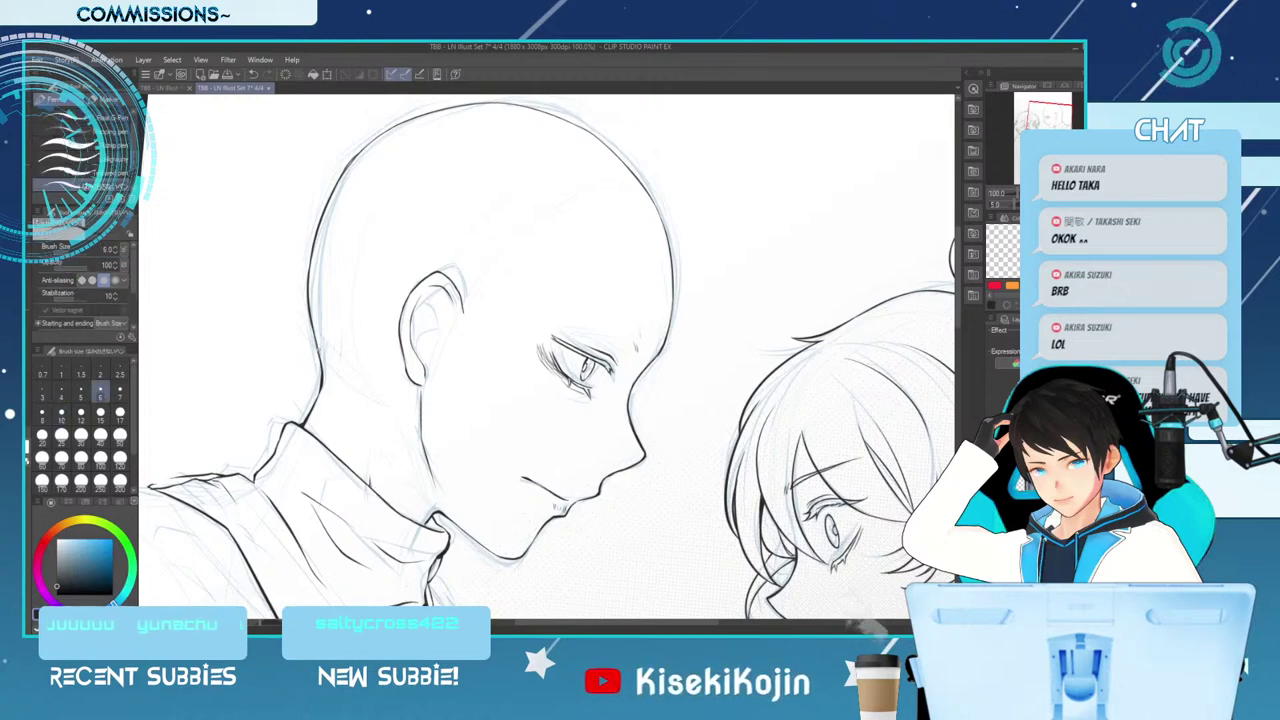
left_click_drag(355, 164, 373, 142)
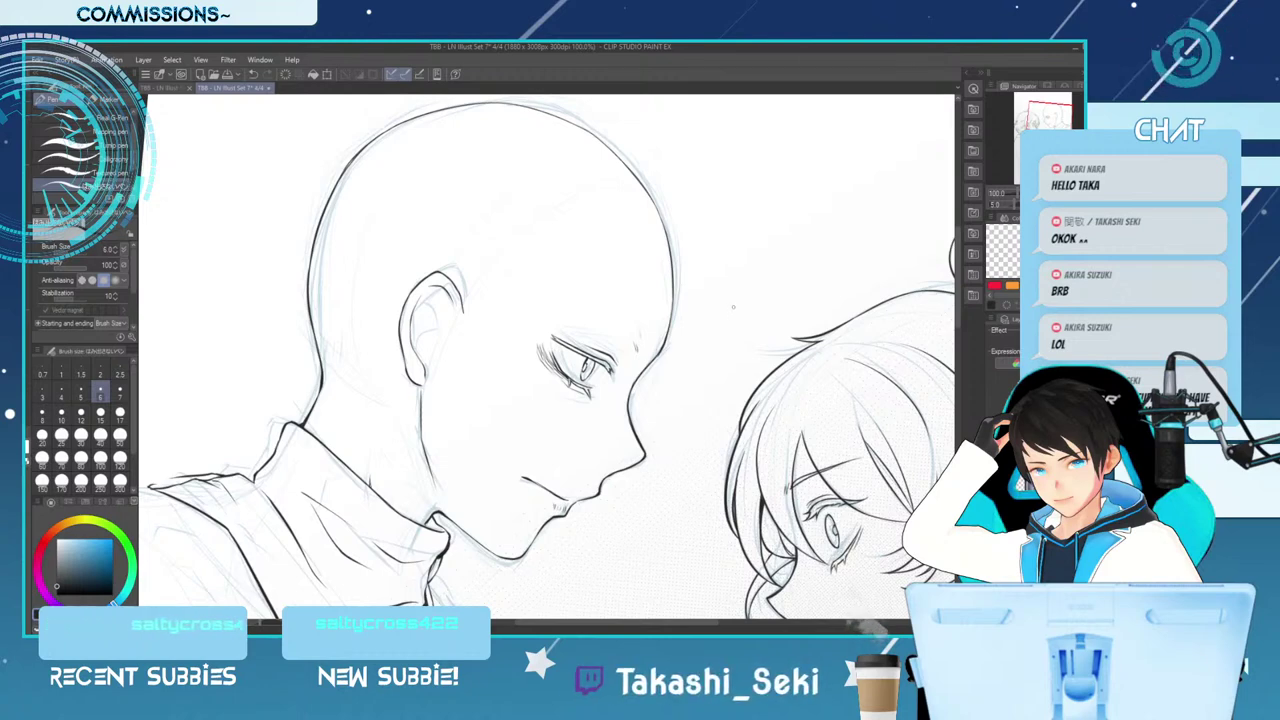
Ink the collar's far edge beside the zipper pull, thickening it at pen size 7 and refining it at size 5
scroll(733, 307, "down", 5)
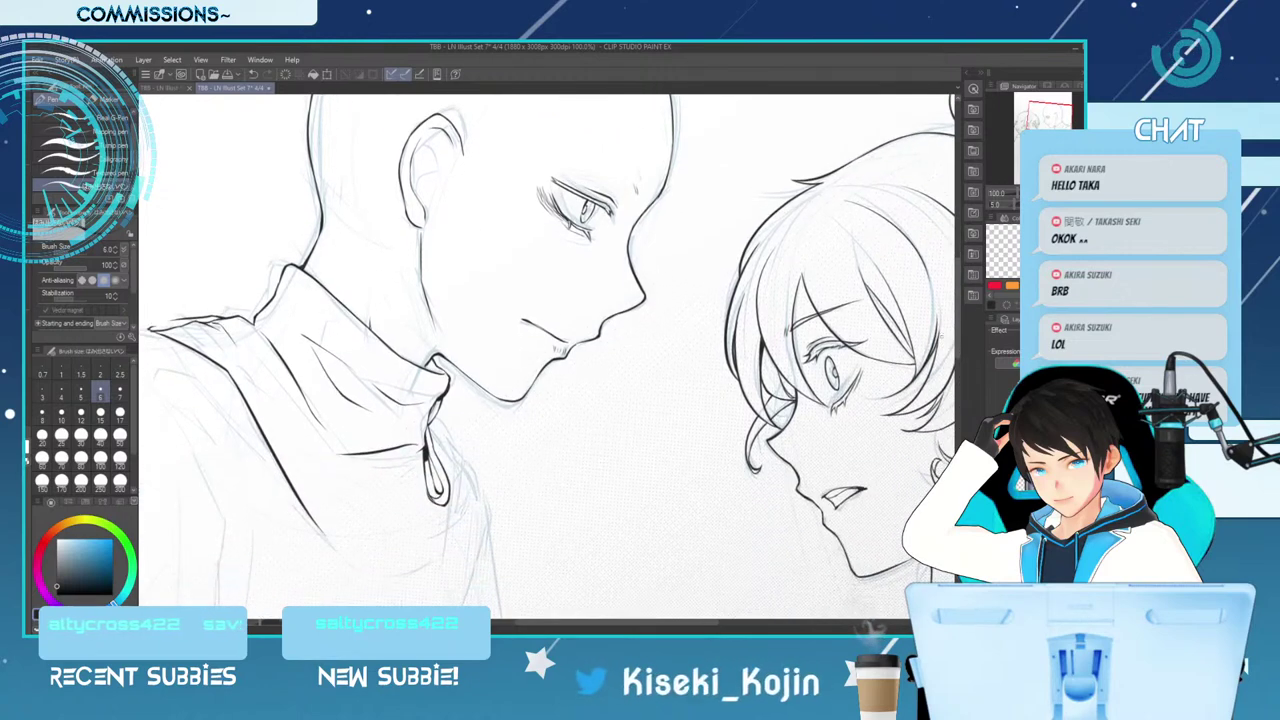
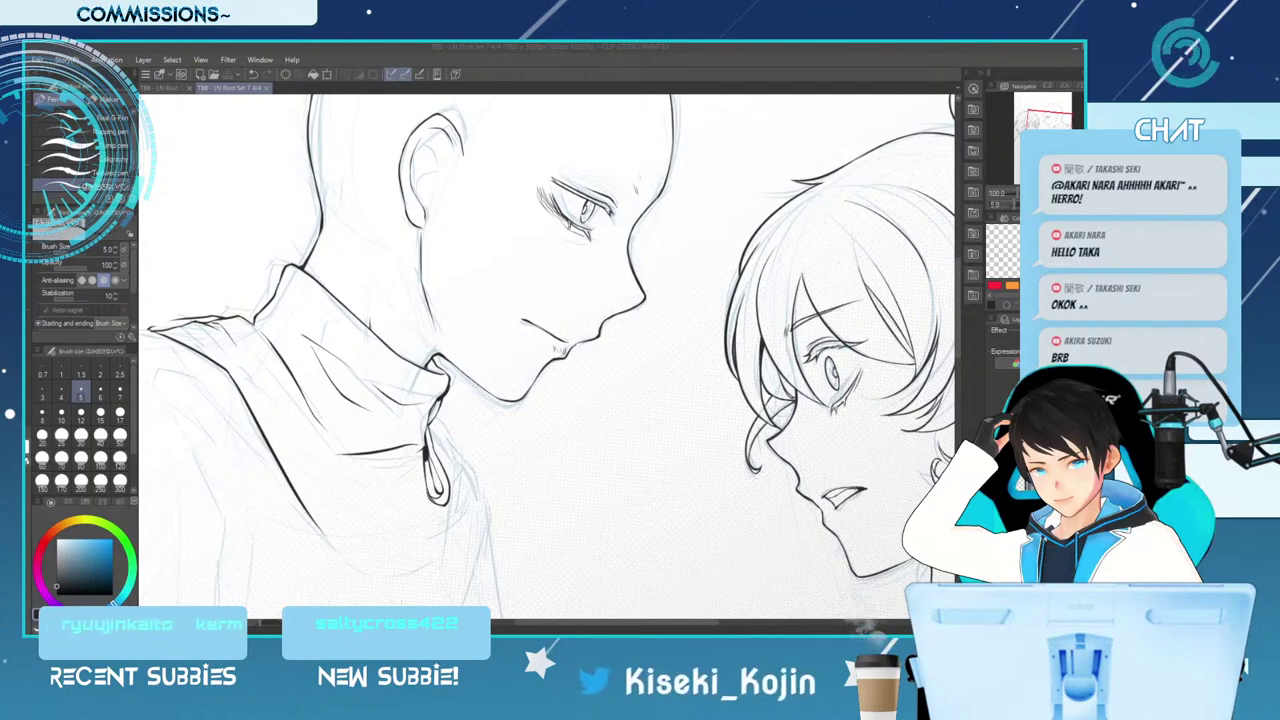
left_click(100, 390)
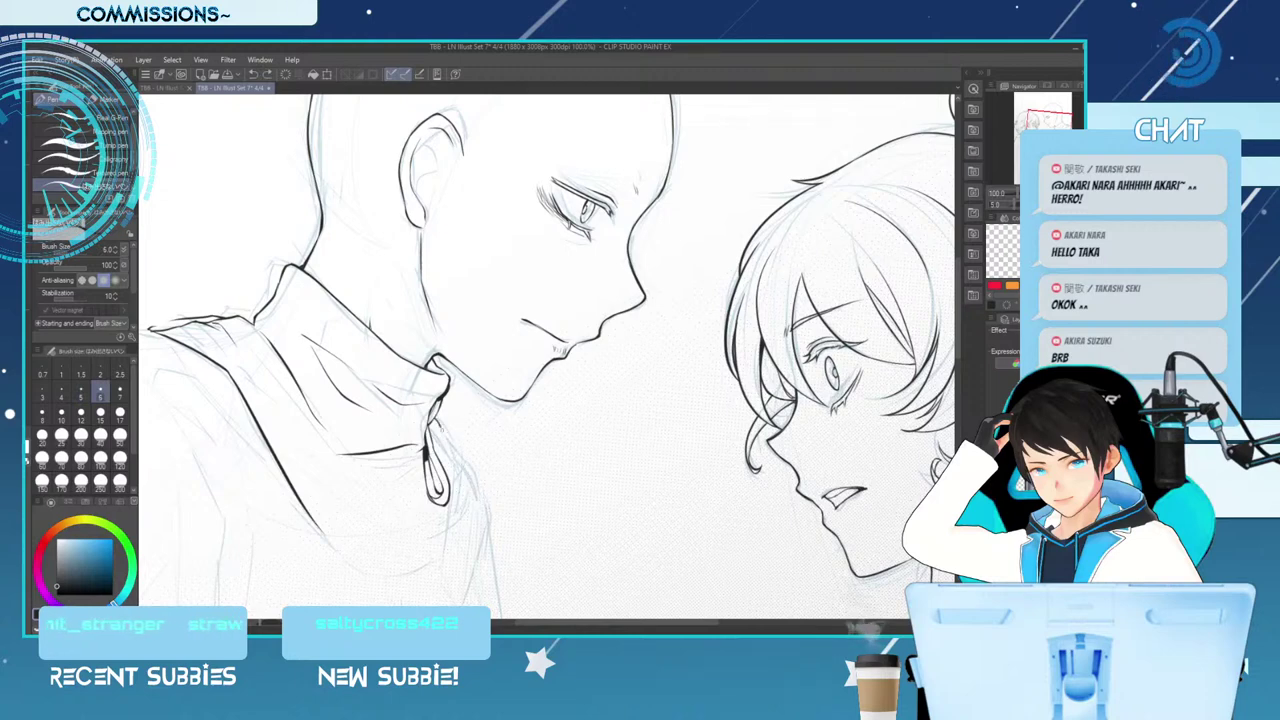
left_click_drag(451, 449, 464, 492)
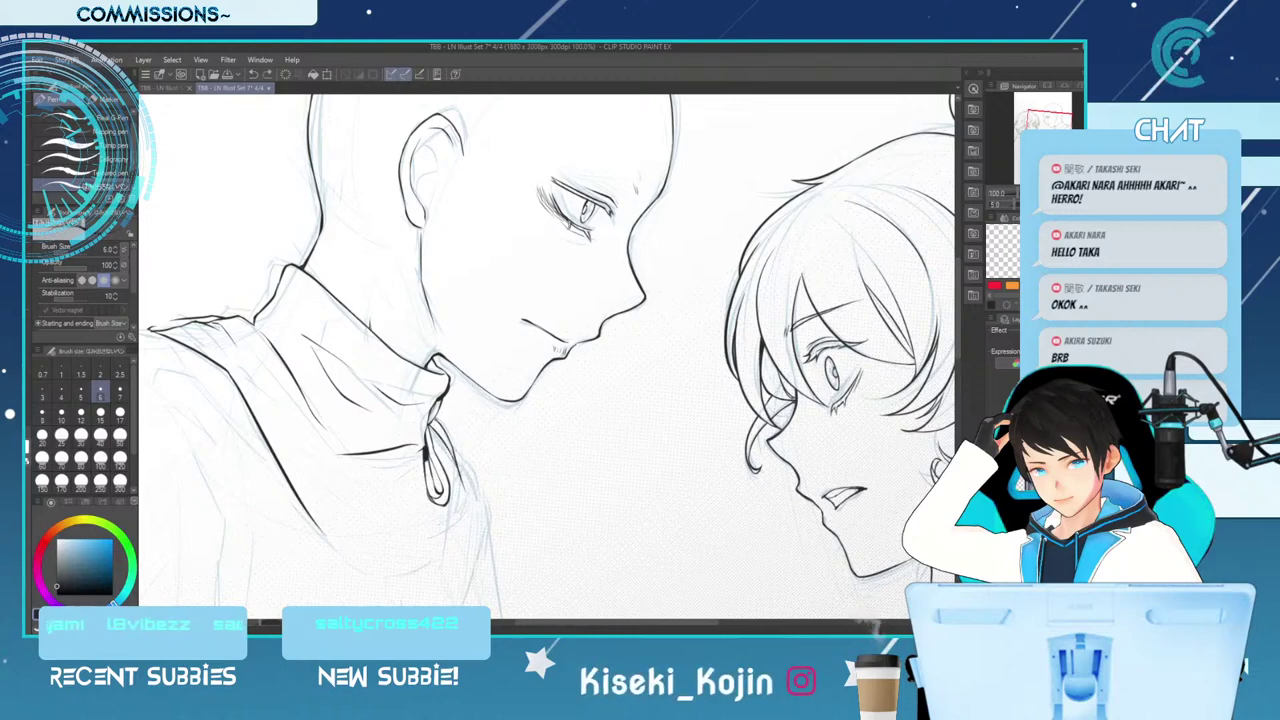
key("]")
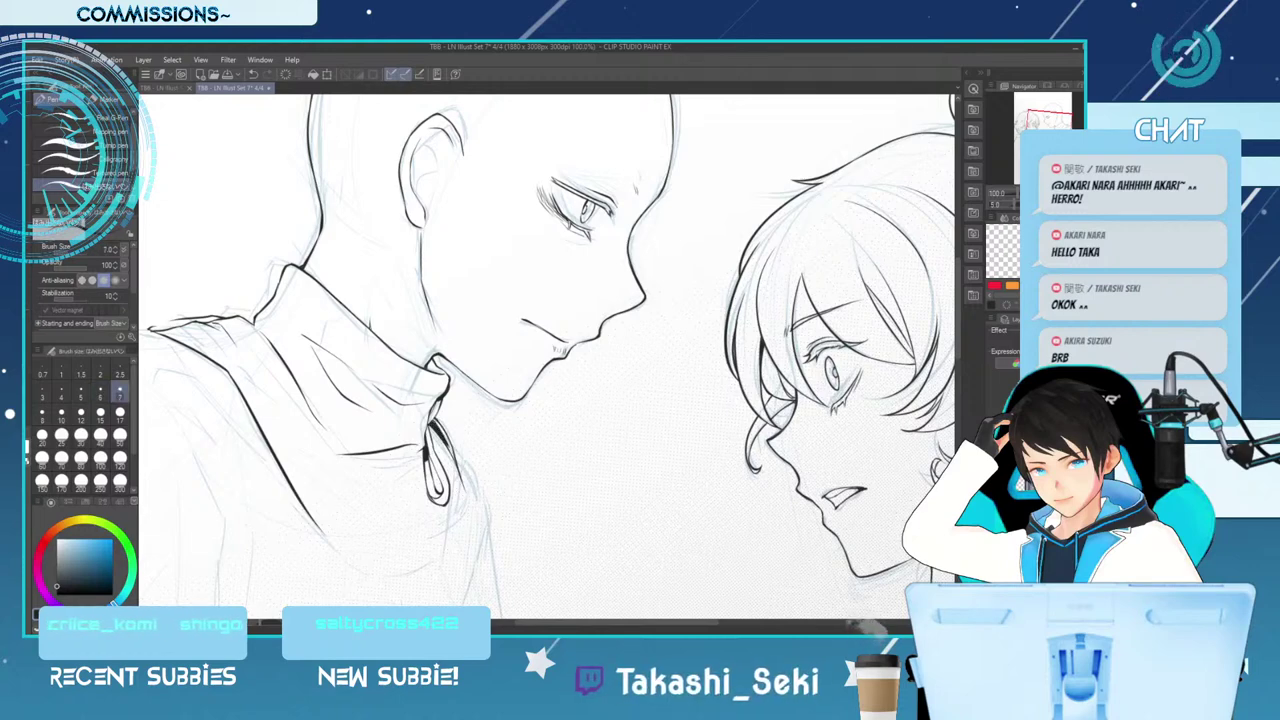
key("bracketleft")
key("bracketleft")
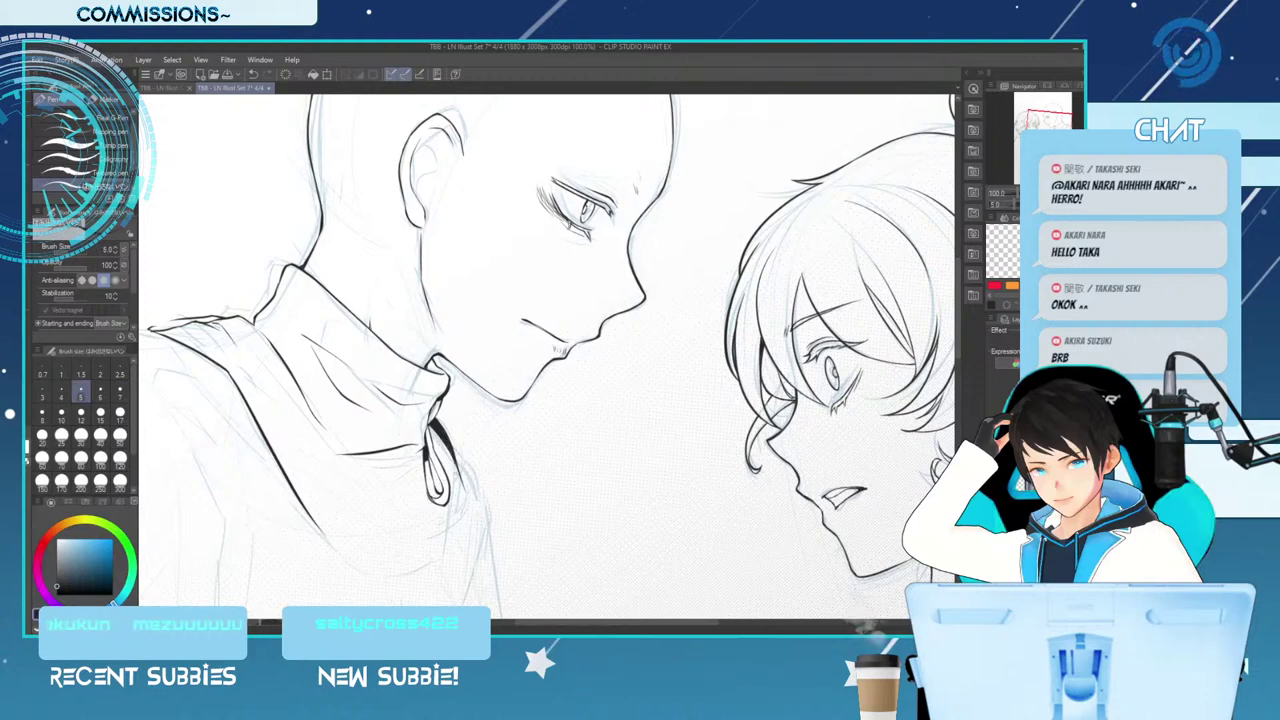
key("e")
key("p")
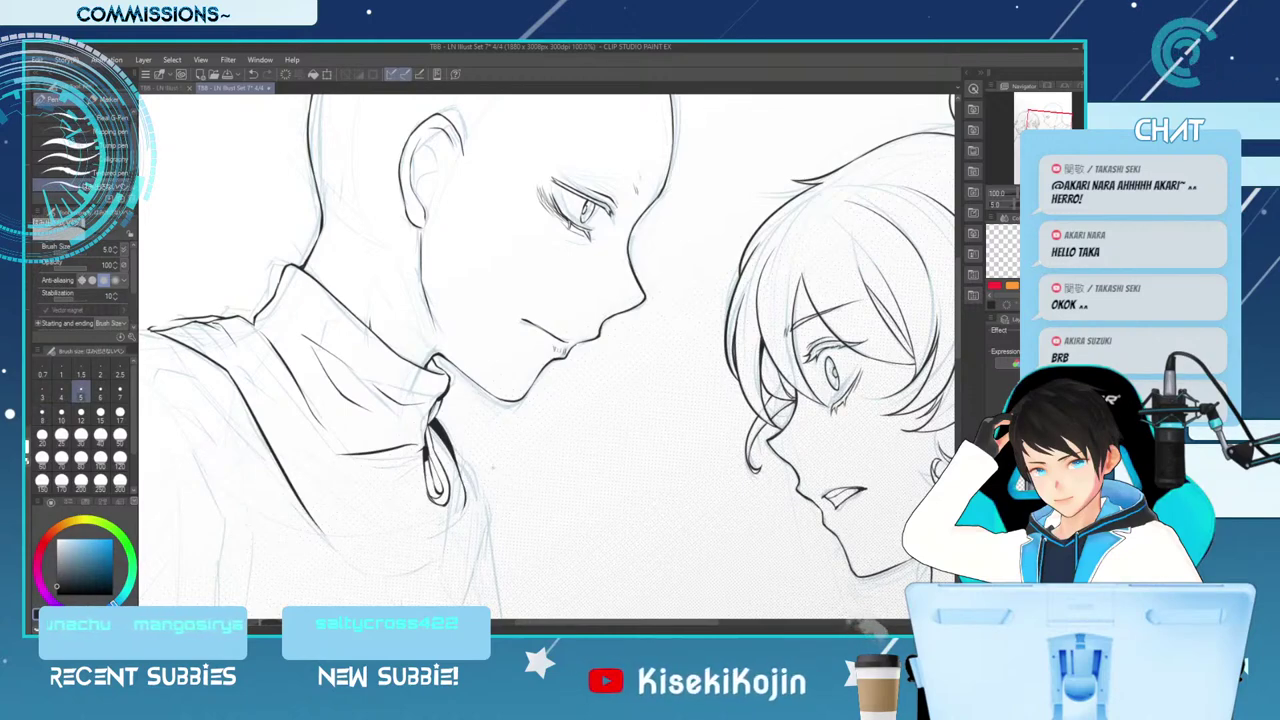
Ink the curved lower edge of the bald character's loose collar below the zipper pull with the size 5 pen, in unmirrored view
key("h")
key("minus")
key("minus")
key("minus")
key("minus")
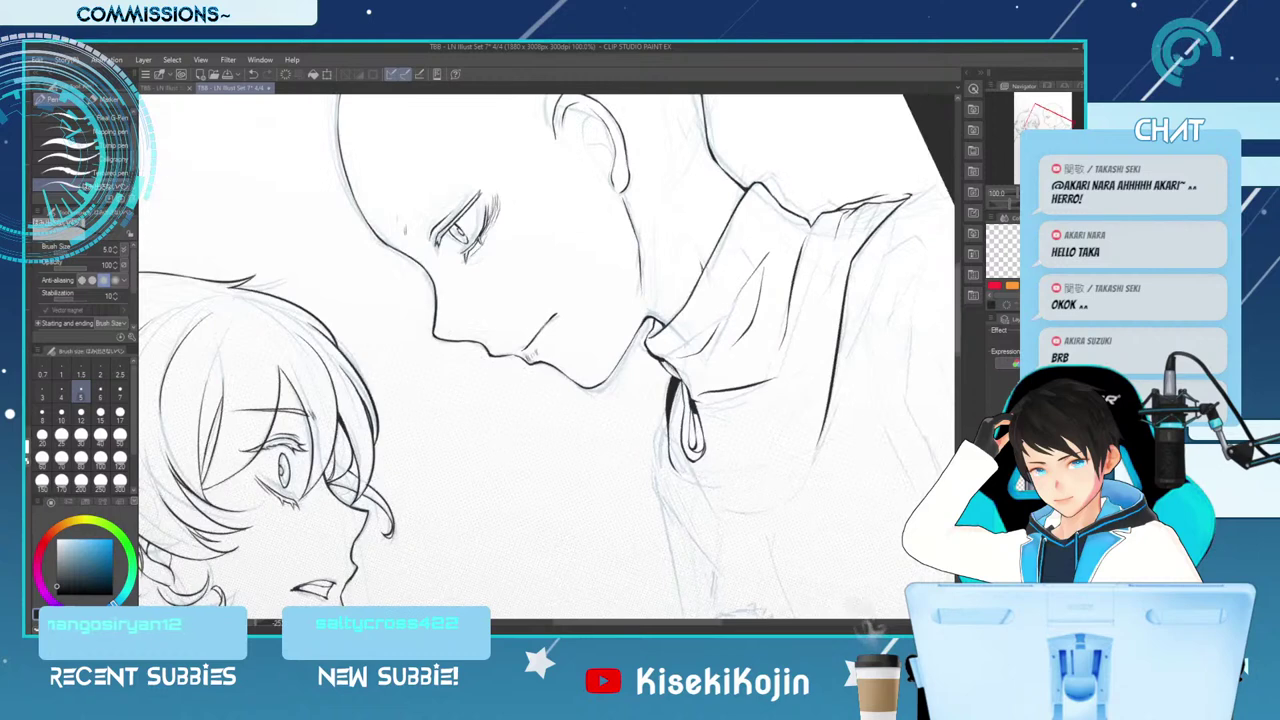
key("e")
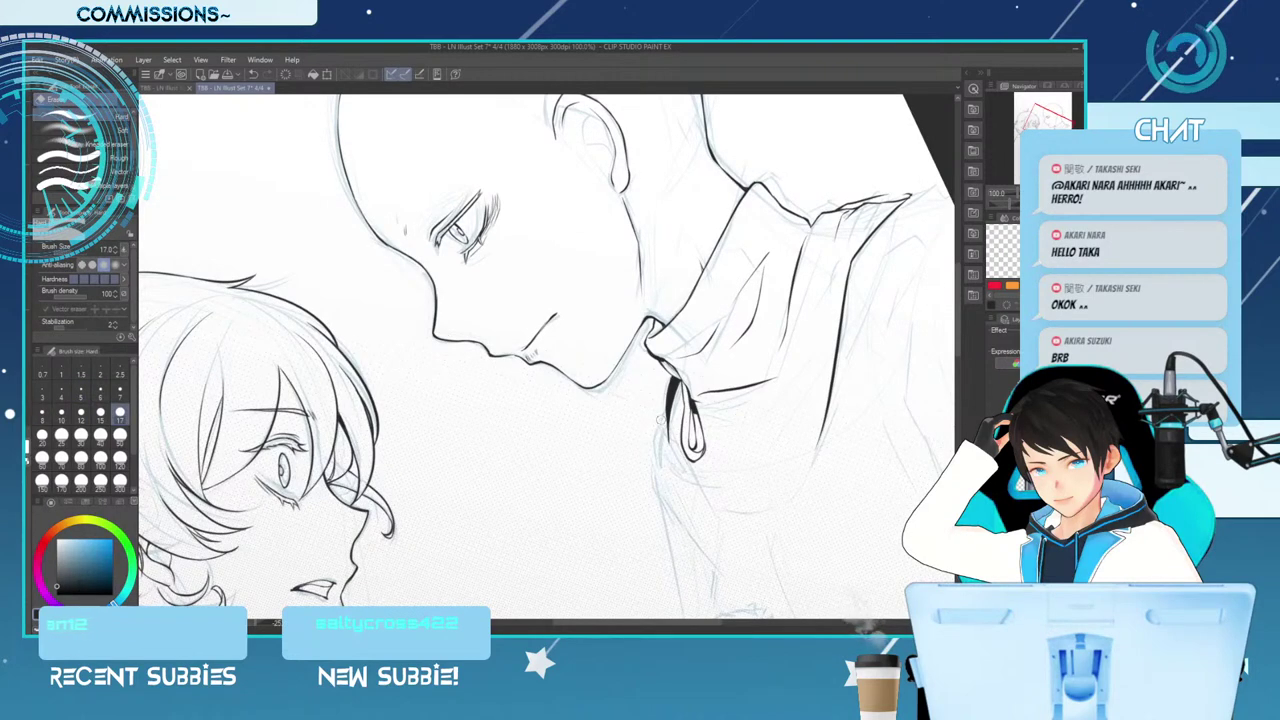
key("p")
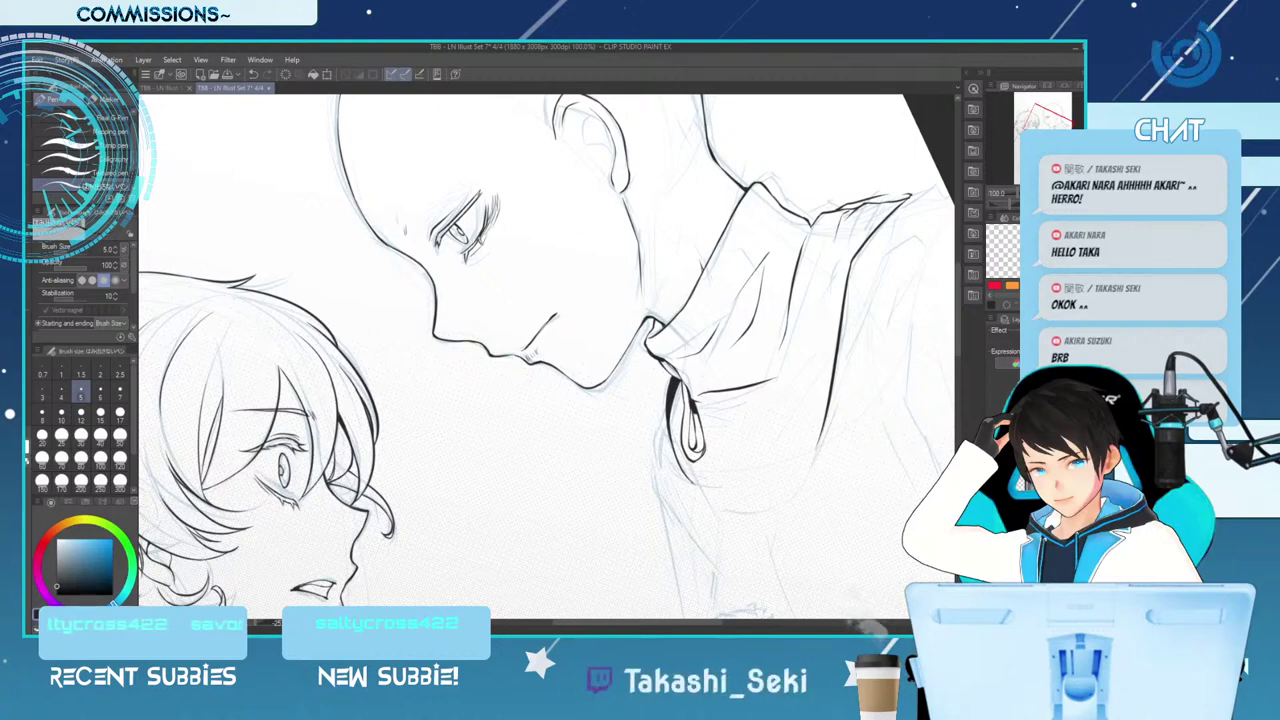
mouse_move(694, 482)
left_mouse_down()
mouse_move(778, 500)
mouse_move(808, 470)
left_mouse_up()
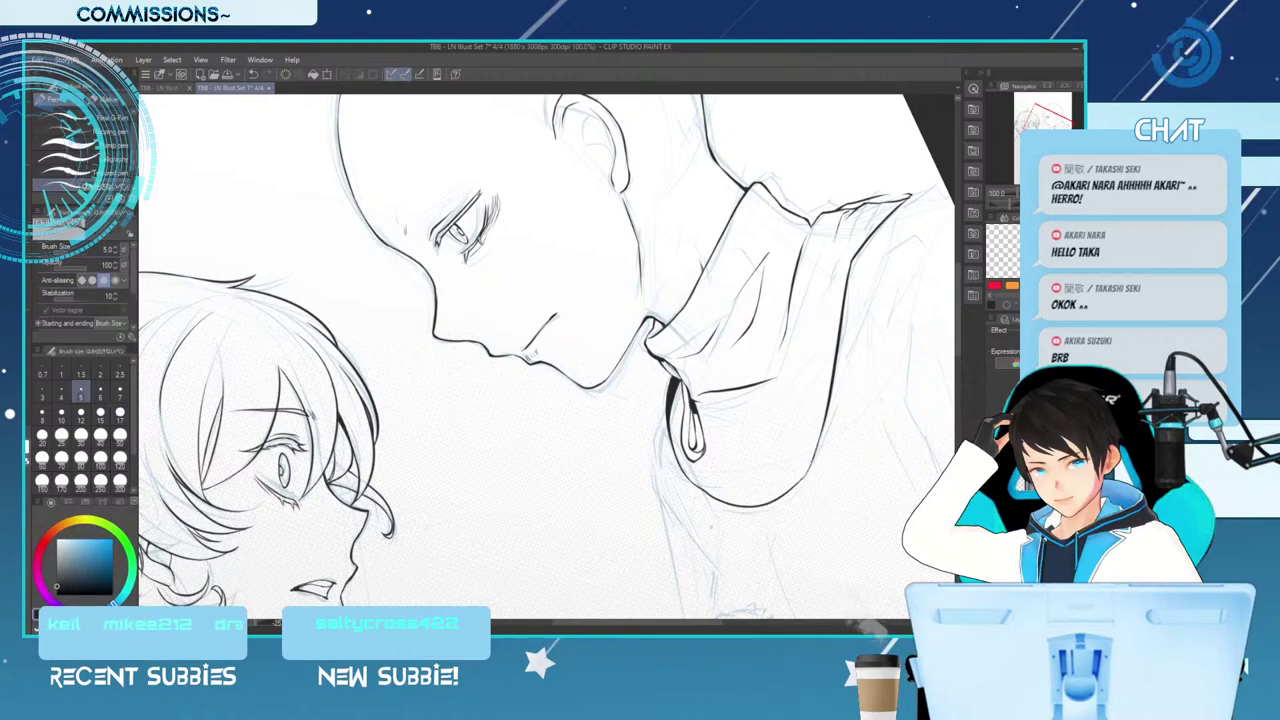
Erase stray line work along the collar's back fold above the bald character's shoulder with the size 17 eraser
key("asciicircum")
key("asciicircum")
key("ctrl+minus")
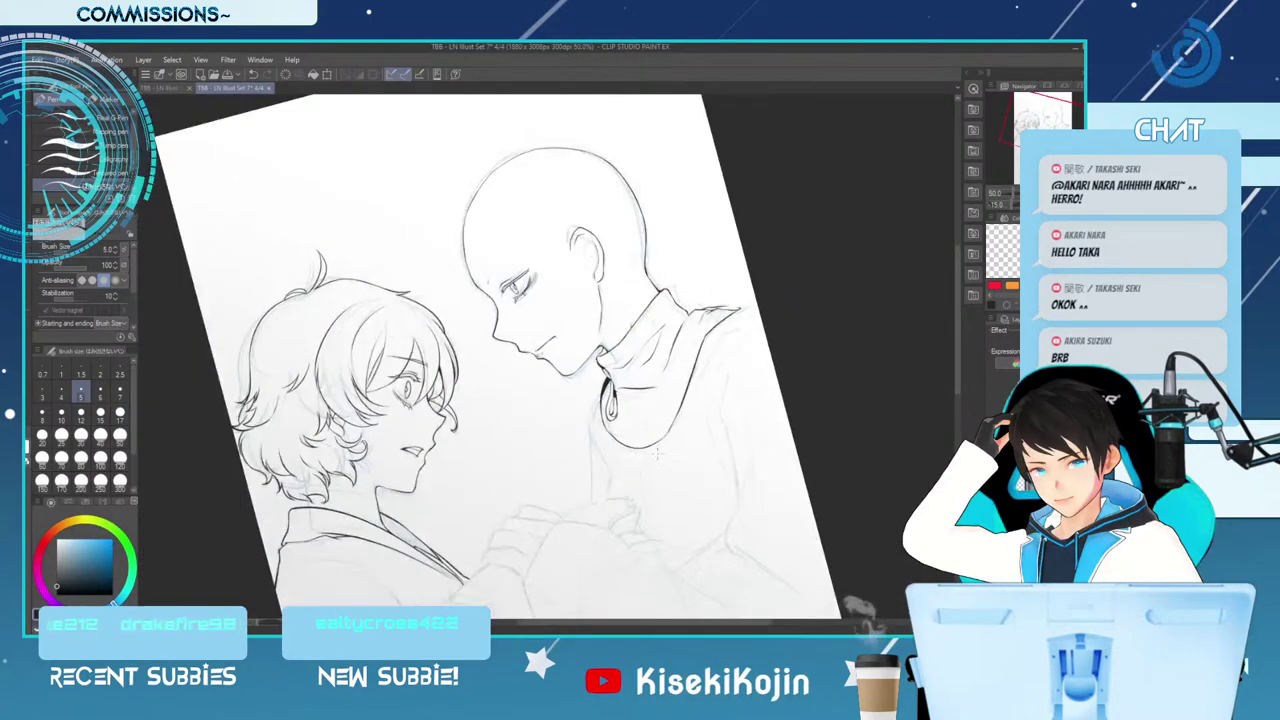
key("bracketright")
key("bracketright")
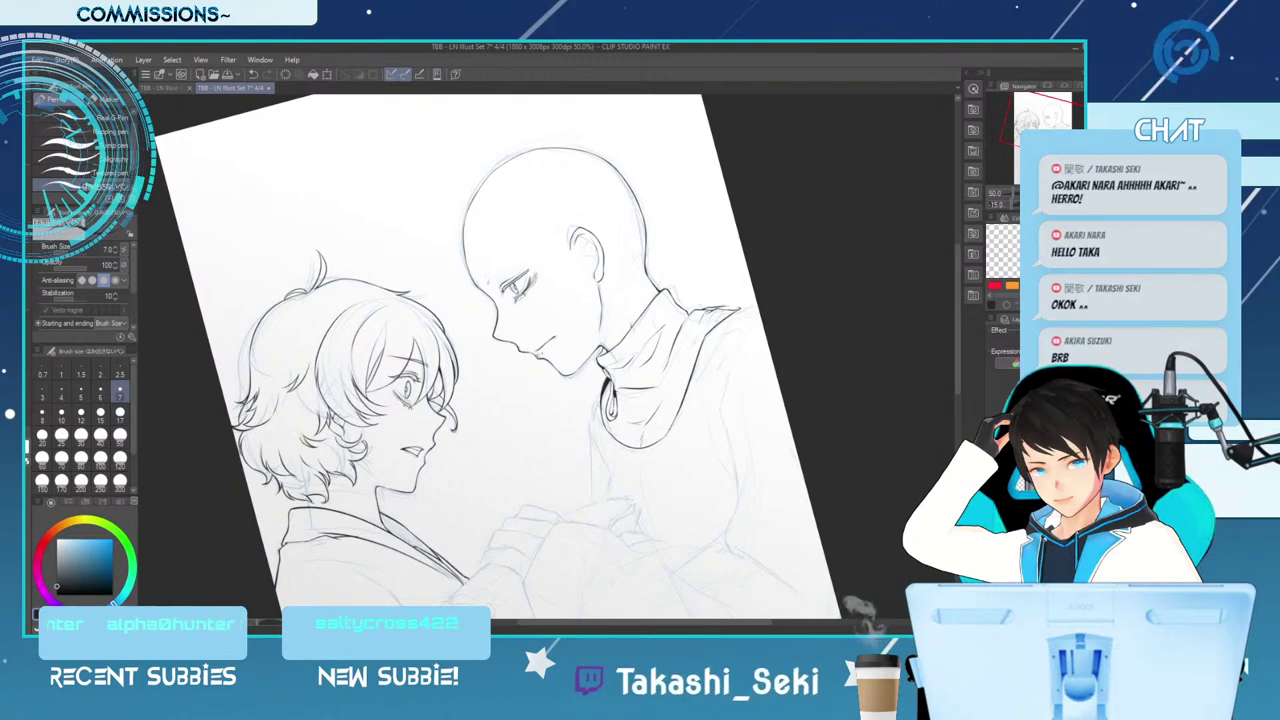
key("asciicircum")
key("asciicircum")
key("asciicircum")
key("ctrl+plus")
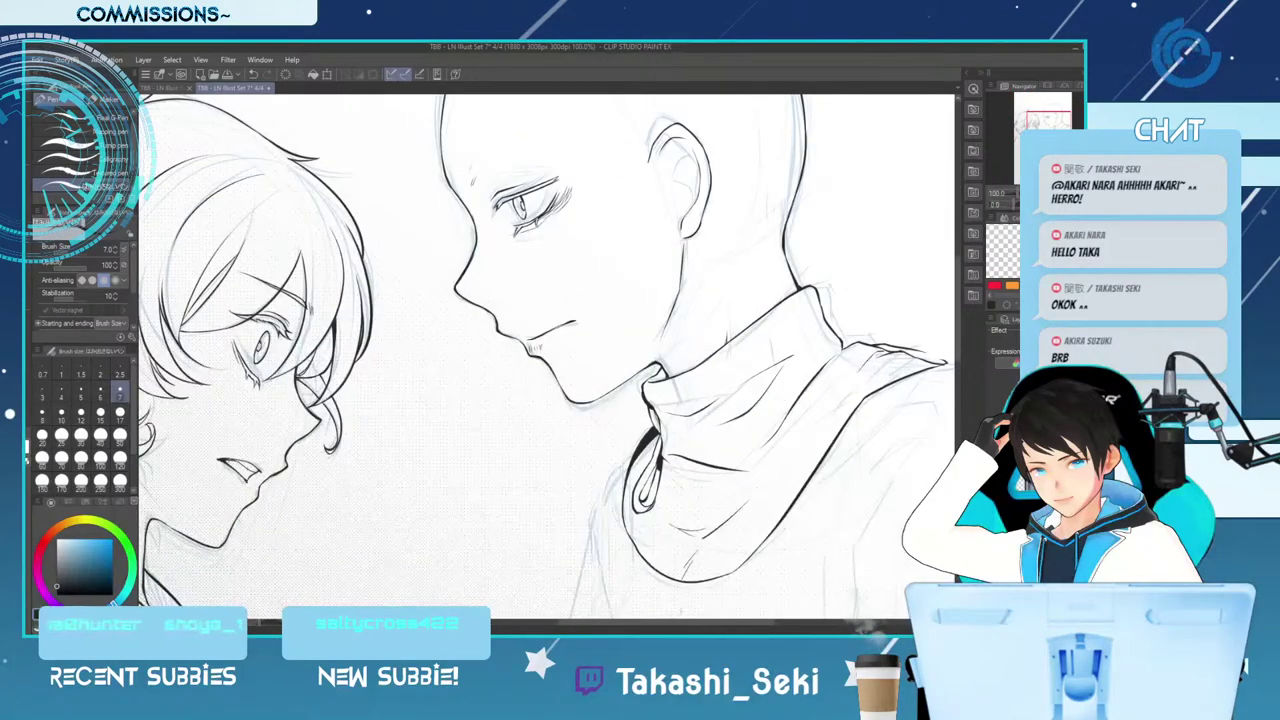
left_click_drag(684, 622, 736, 622)
key("asciicircum")
key("asciicircum")
key("asciicircum")
key("asciicircum")
key("e")
left_click_drag(684, 392, 712, 404)
key("bracketleft")
key("bracketleft")
key("bracketleft")
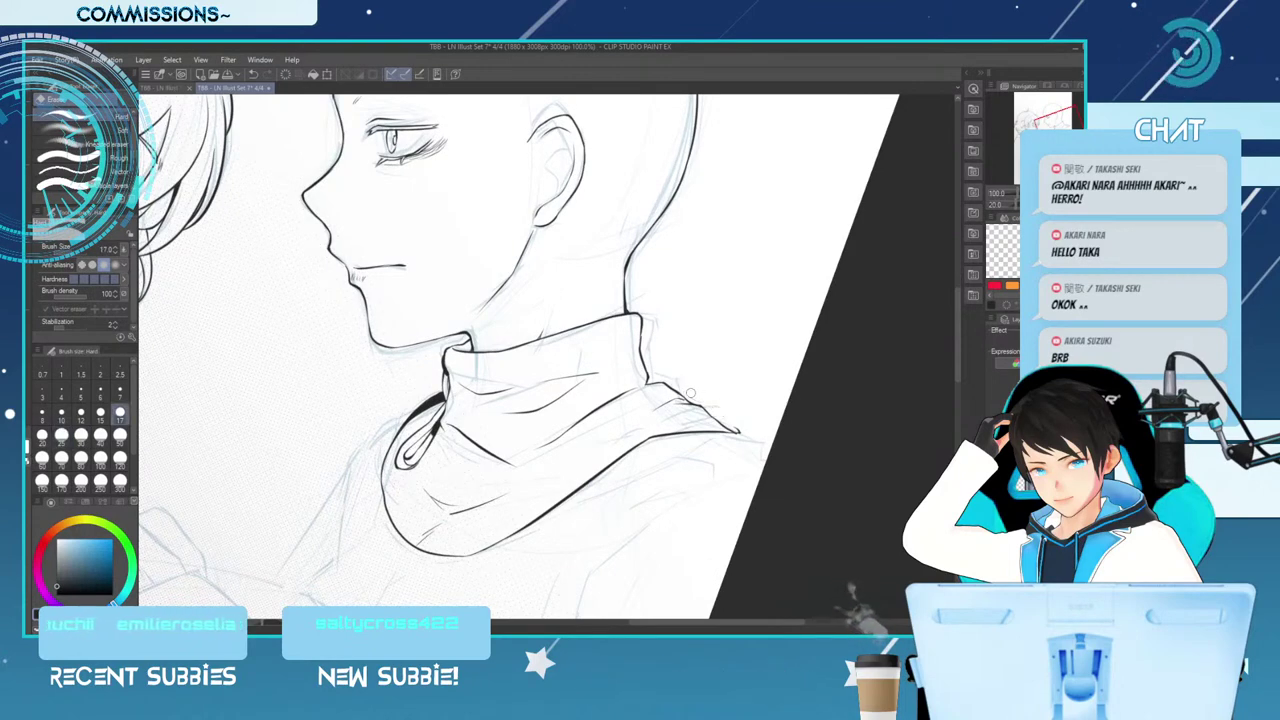
Ink the upper edge of the collar's back fold with the size 7 pen, clean its tip, and extend the shoulder line to the page edge
key("p")
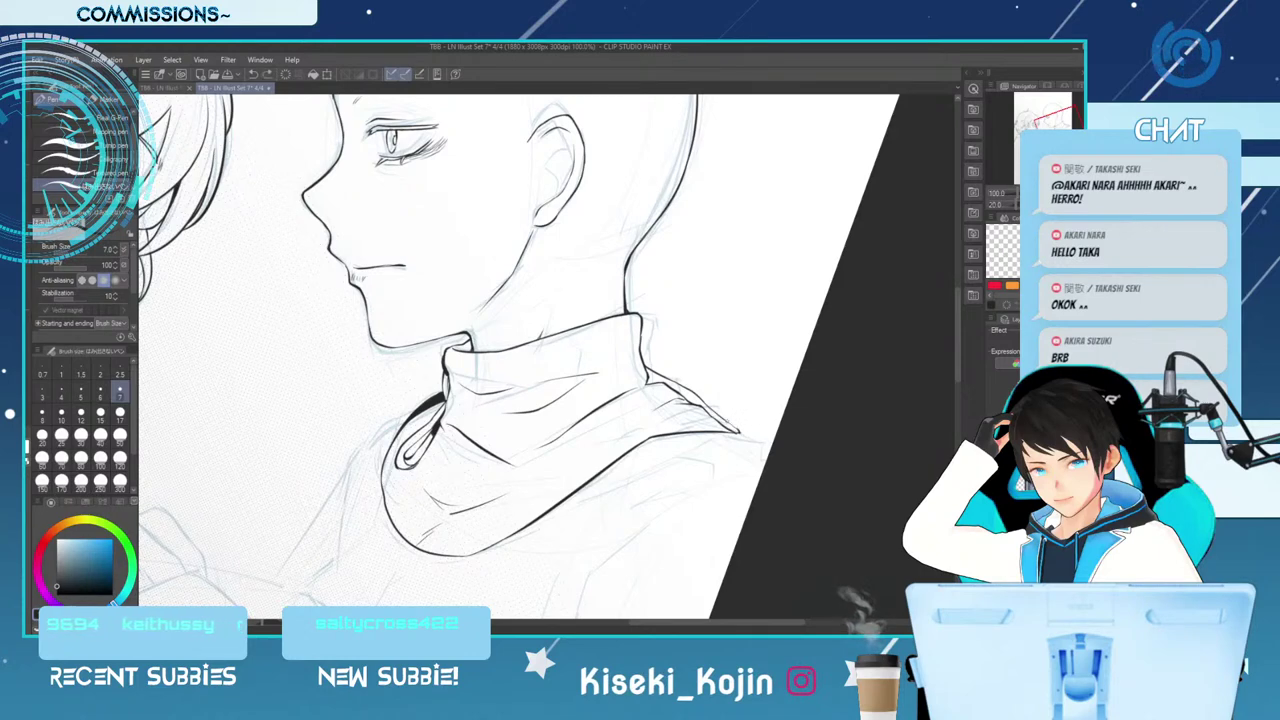
key("e")
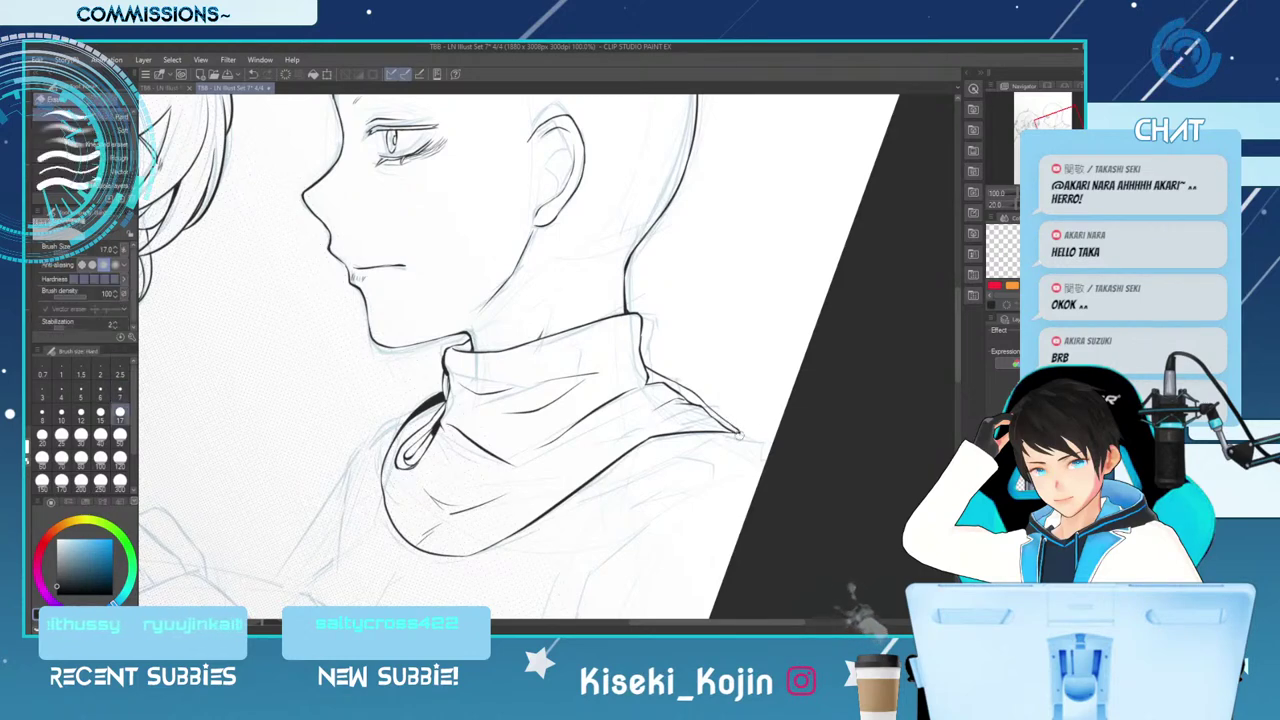
key("p")
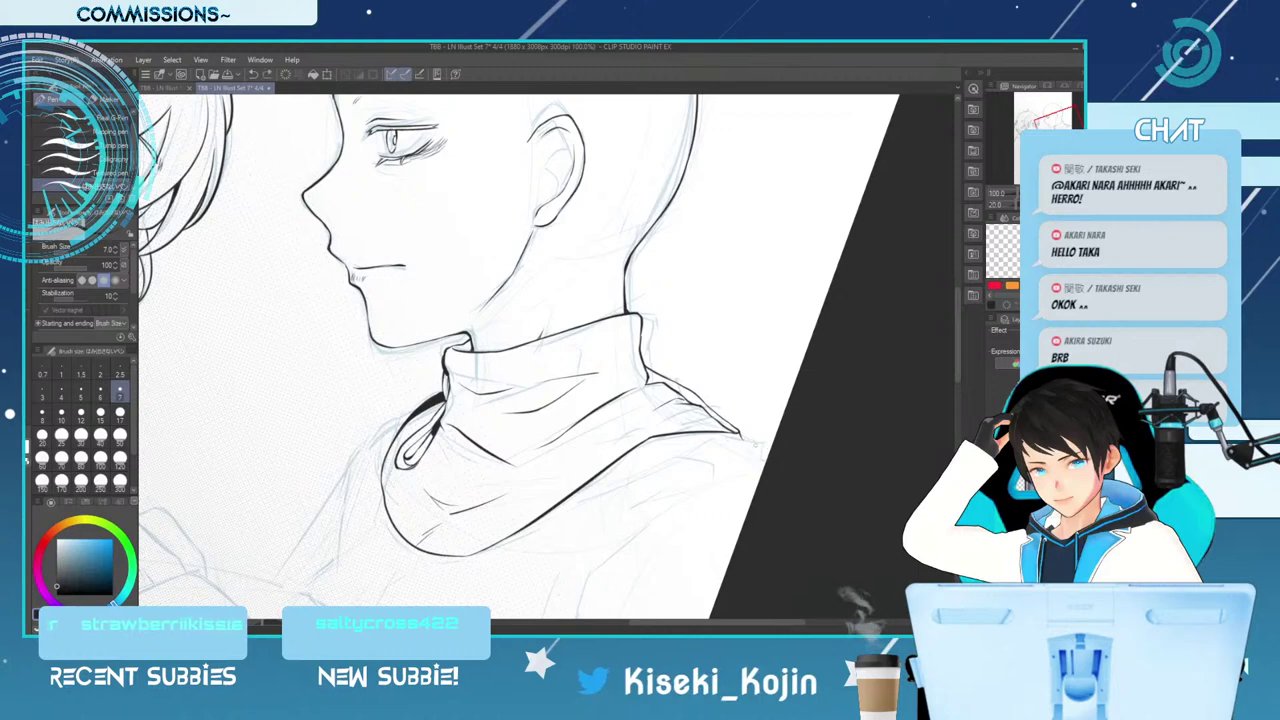
left_click_drag(741, 437, 766, 455)
key("ctrl+z")
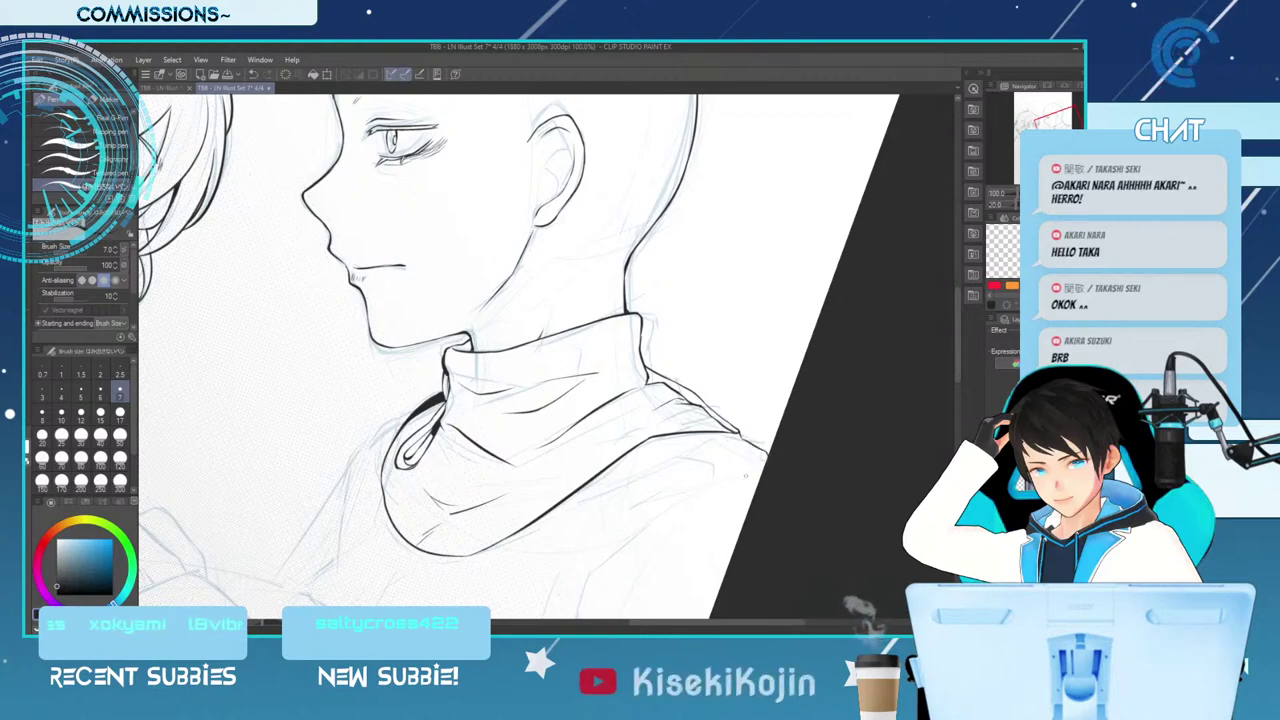
Ink the long line from the bald character's shoulder down the inside of the arm to the elbow crook with the size 8 pen
key("minus")
key("minus")
key("ctrl+minus")
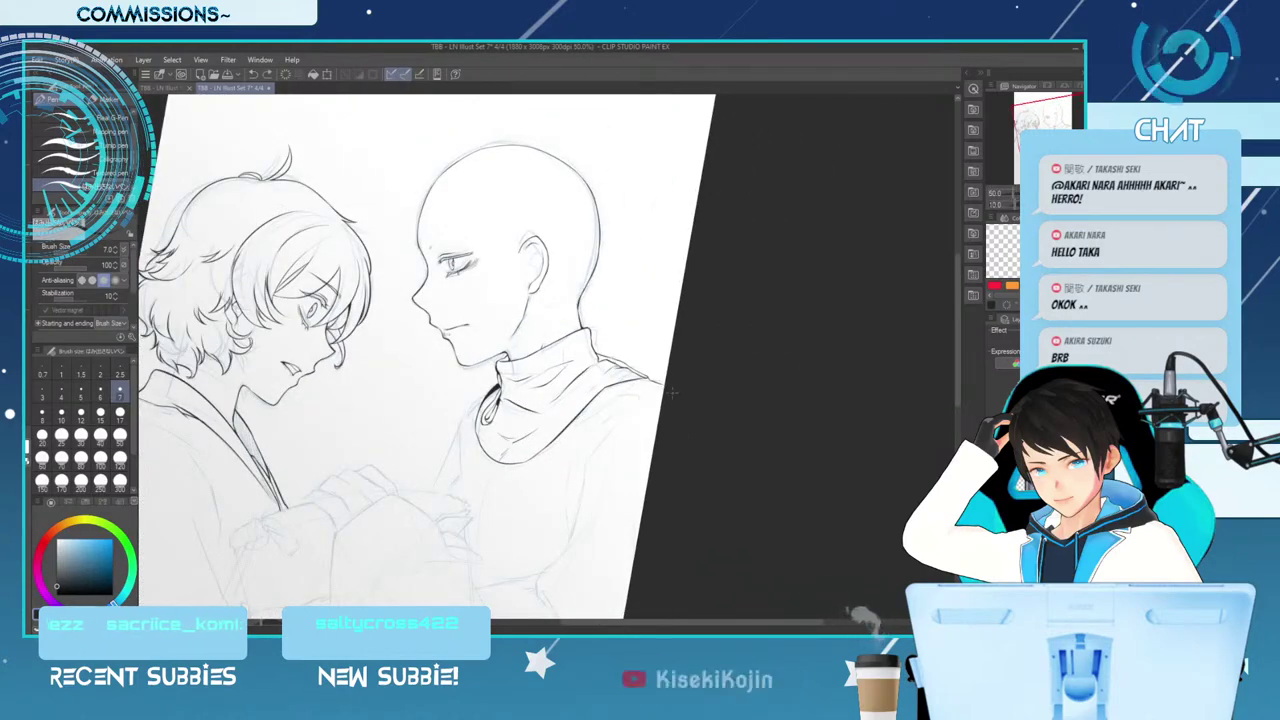
key("bracketright")
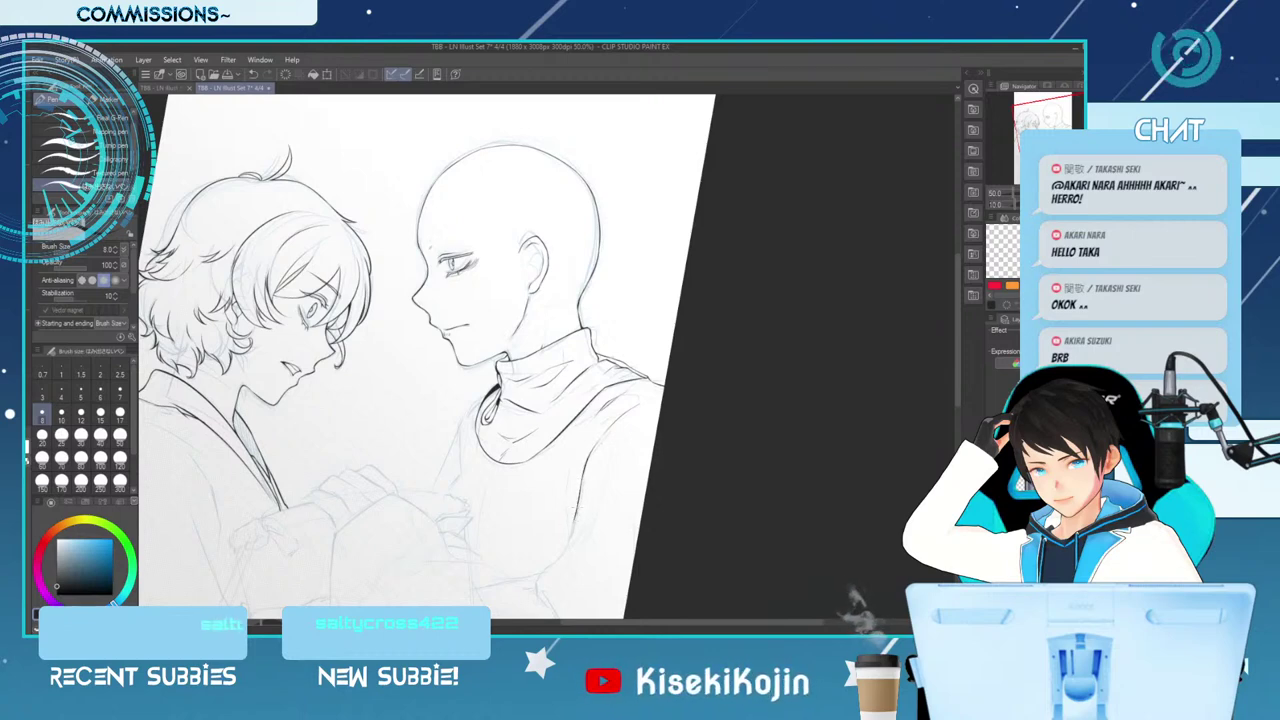
left_click_drag(955, 341, 955, 371)
key("minus")
key("minus")
scroll(540, 358, "up", 1)
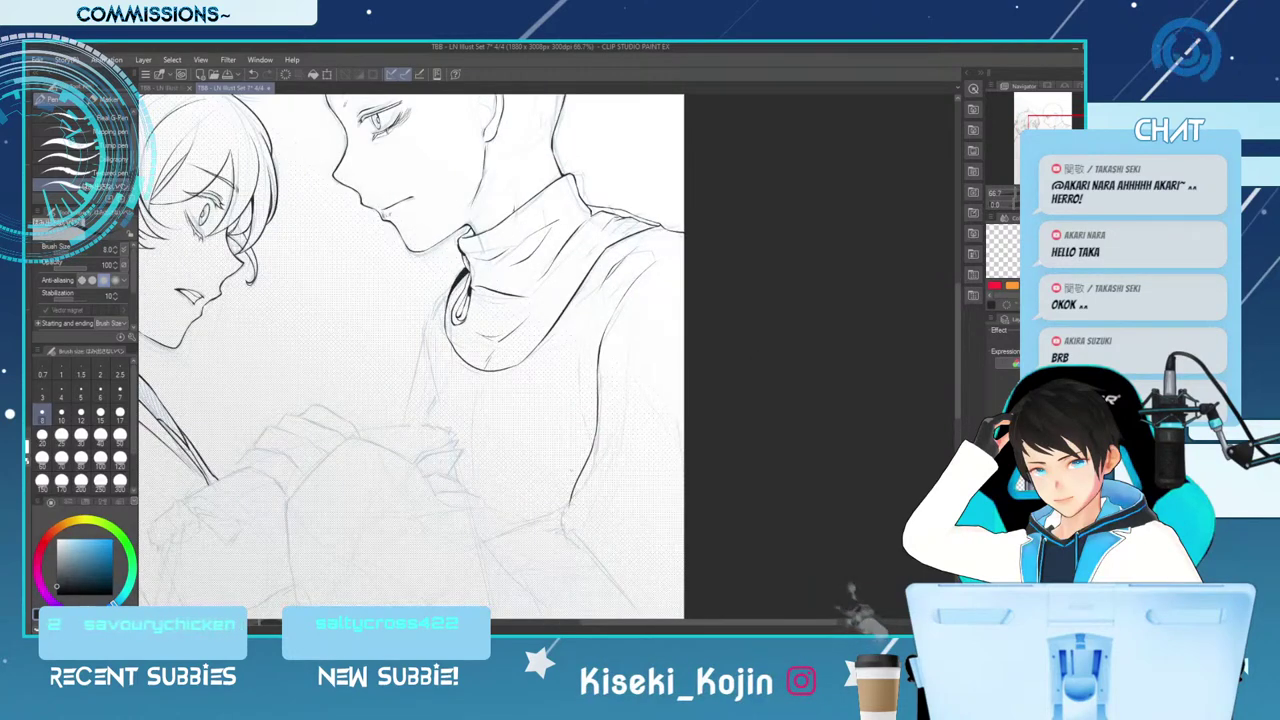
left_click_drag(598, 430, 565, 529)
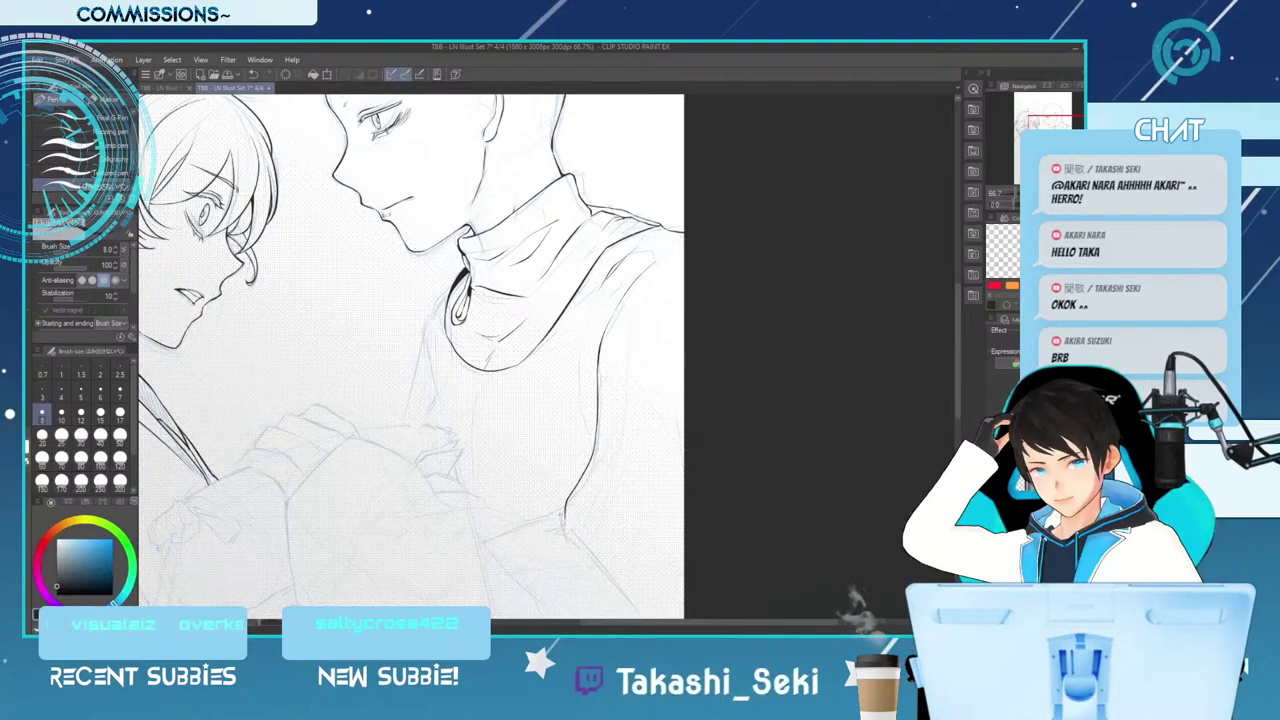
Ink the long diagonal sleeve crease running down from the bald character's elbow crook with the size 8 pen
scroll(410, 350, "down", 3)
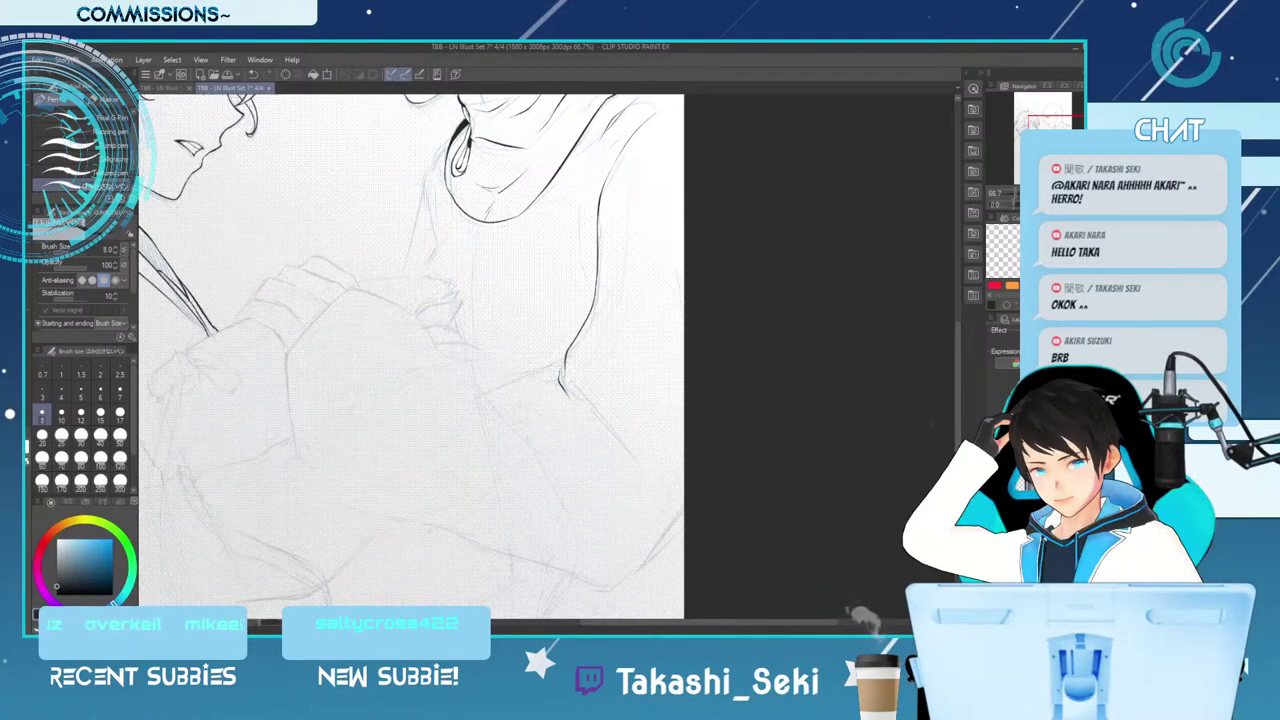
left_click_drag(568, 385, 622, 455)
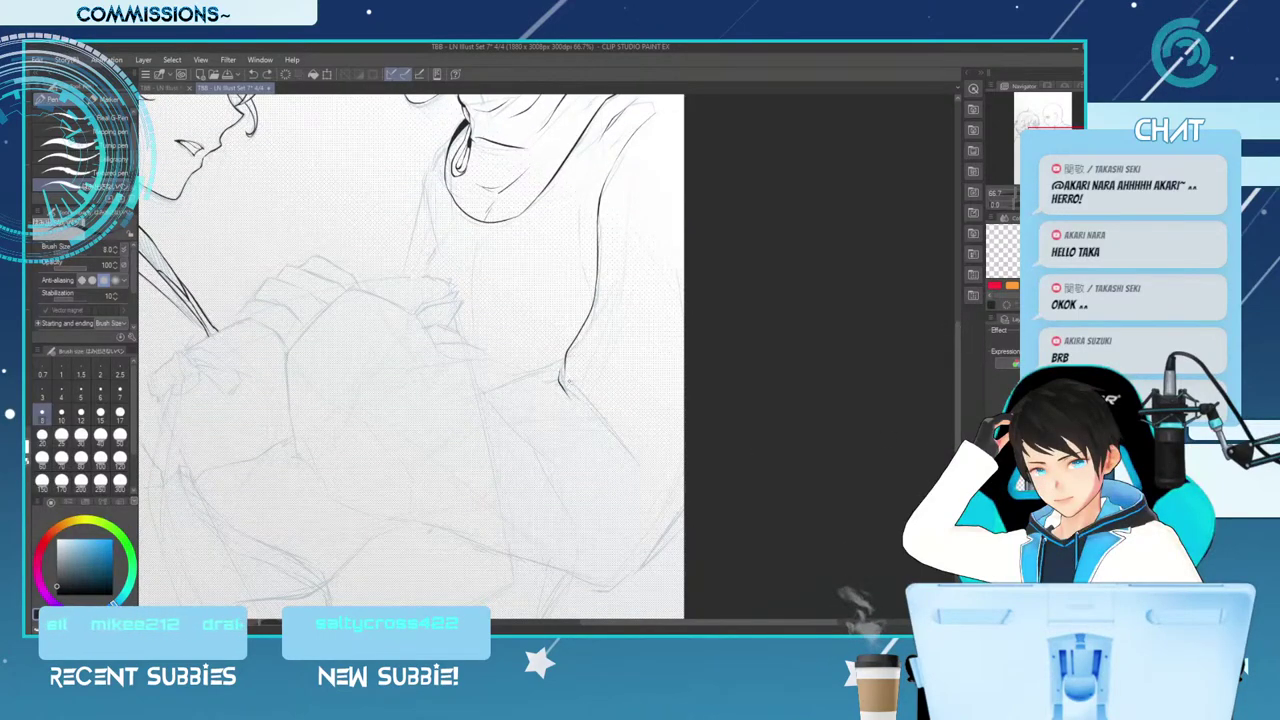
key("ctrl+z")
left_click_drag(571, 381, 637, 494)
key("ctrl+z")
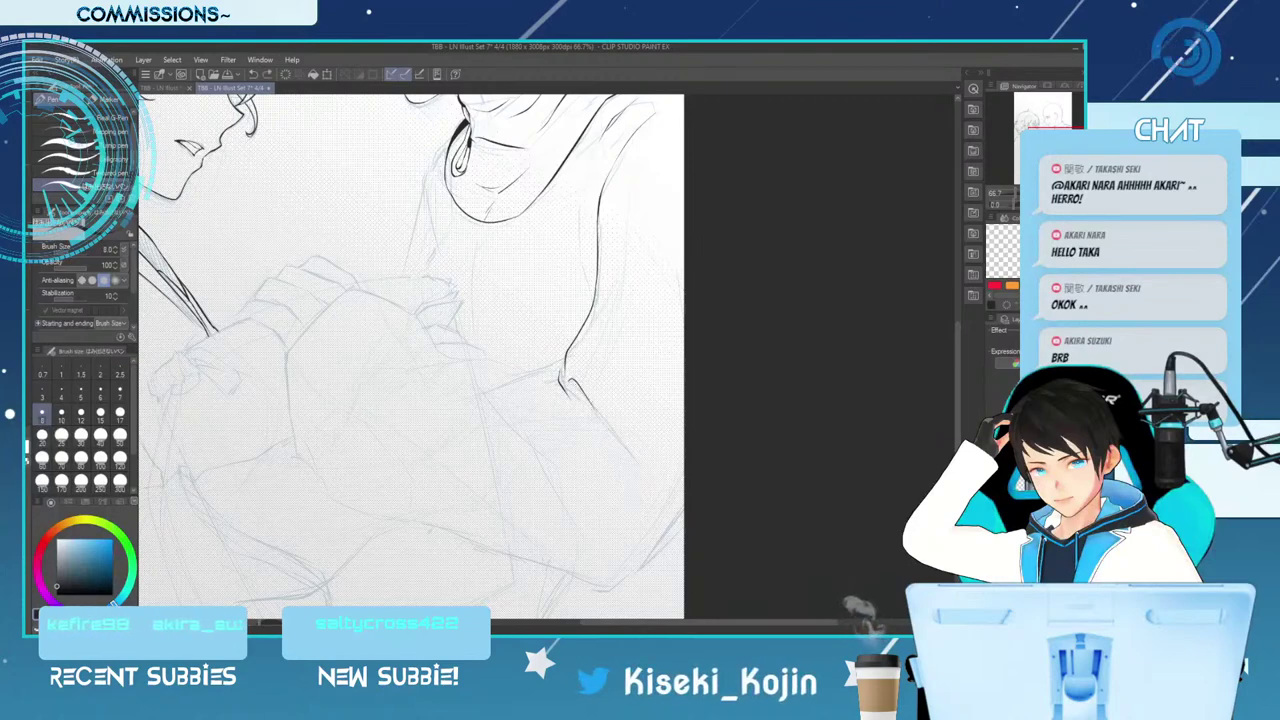
left_click_drag(600, 418, 634, 490)
key("ctrl+z")
key("ctrl+z")
left_click_drag(572, 381, 633, 492)
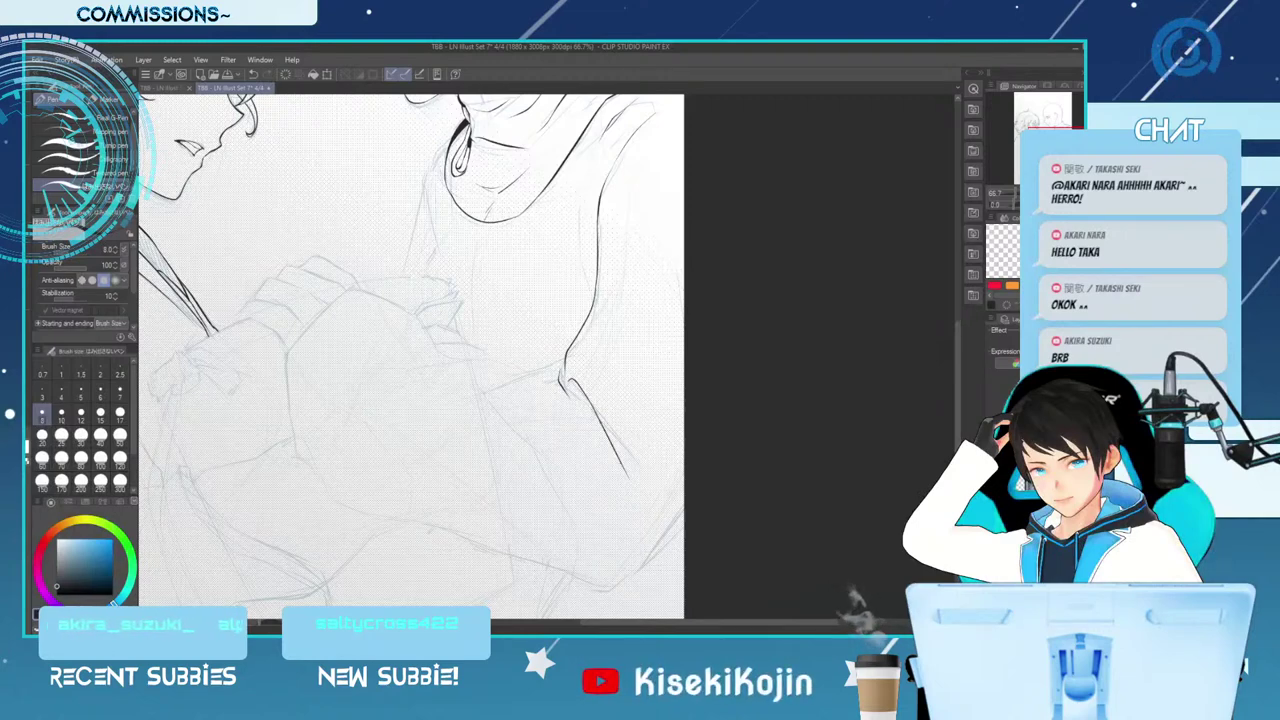
Add a short second fold line beside the diagonal crease below the elbow crook
left_click_drag(584, 416, 606, 452)
key("ctrl+z")
left_click_drag(572, 400, 602, 437)
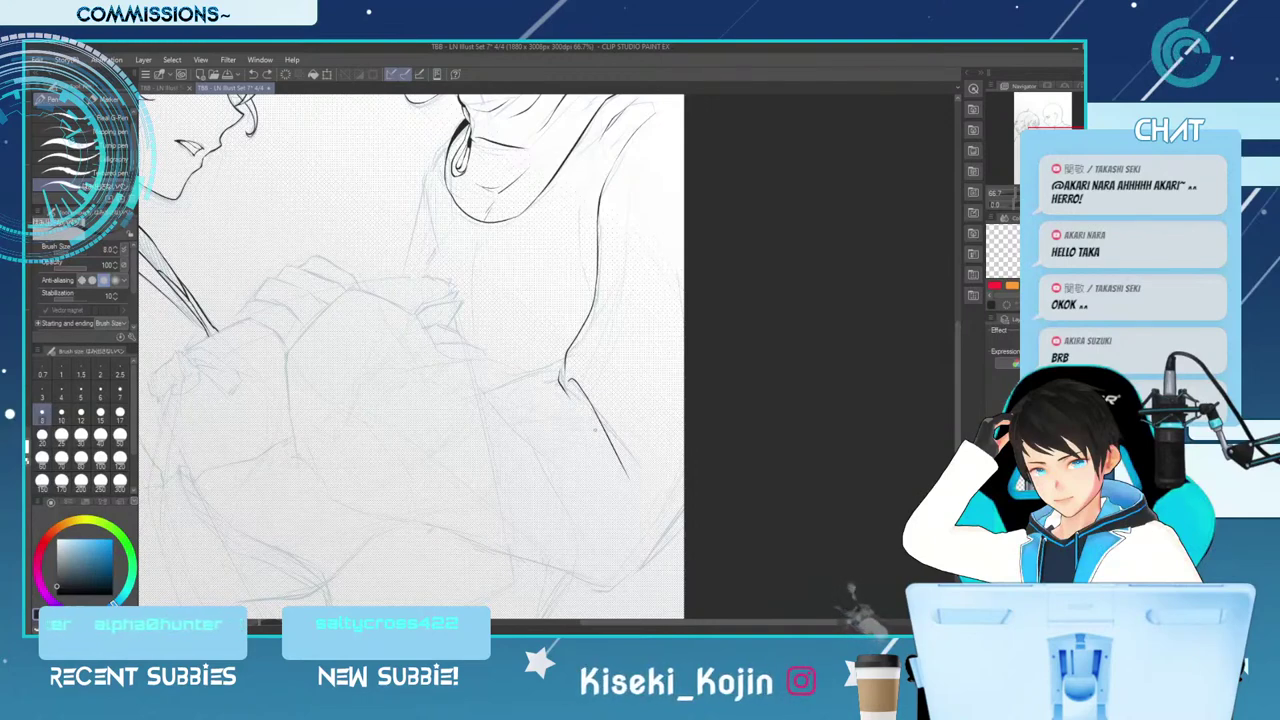
left_click_drag(580, 412, 604, 440)
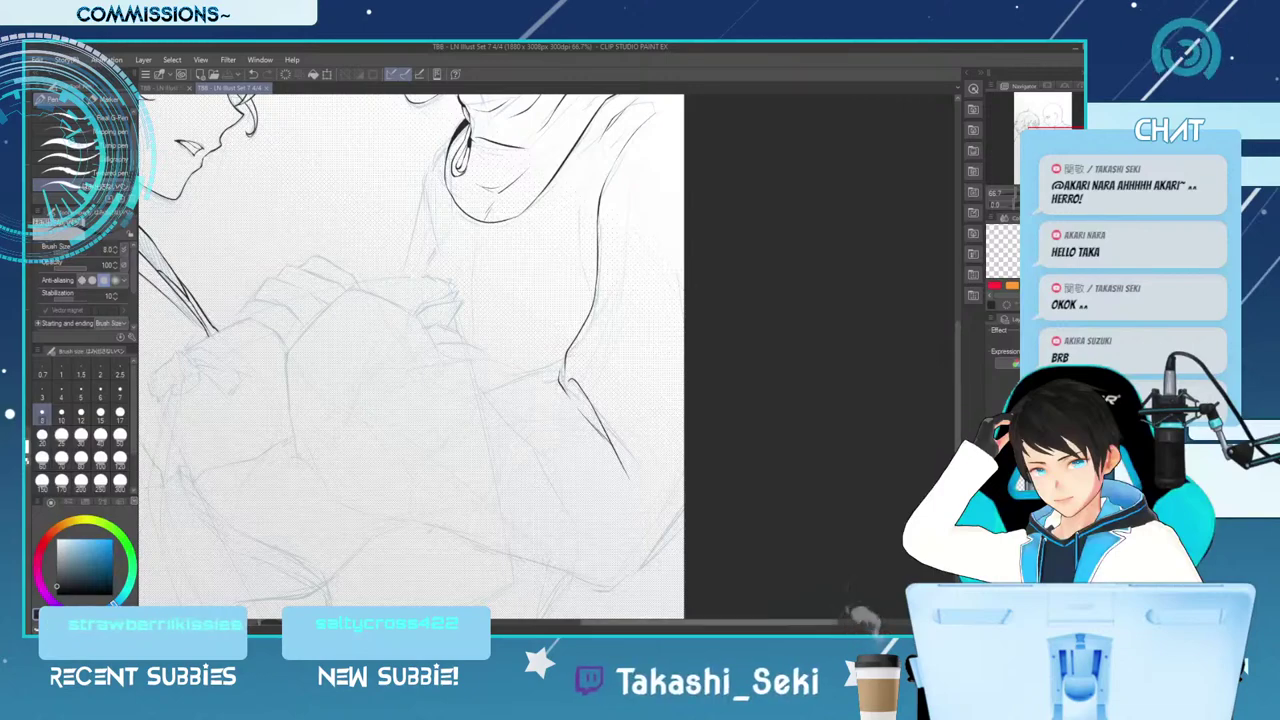
Ink the curved inner edges and folds of the bald character's wide sleeve opening with the size 8 pen
left_click_drag(706, 622, 666, 622)
scroll(475, 357, "left", 1)
left_click_drag(585, 341, 536, 376)
key("ctrl+z")
left_click_drag(615, 356, 498, 408)
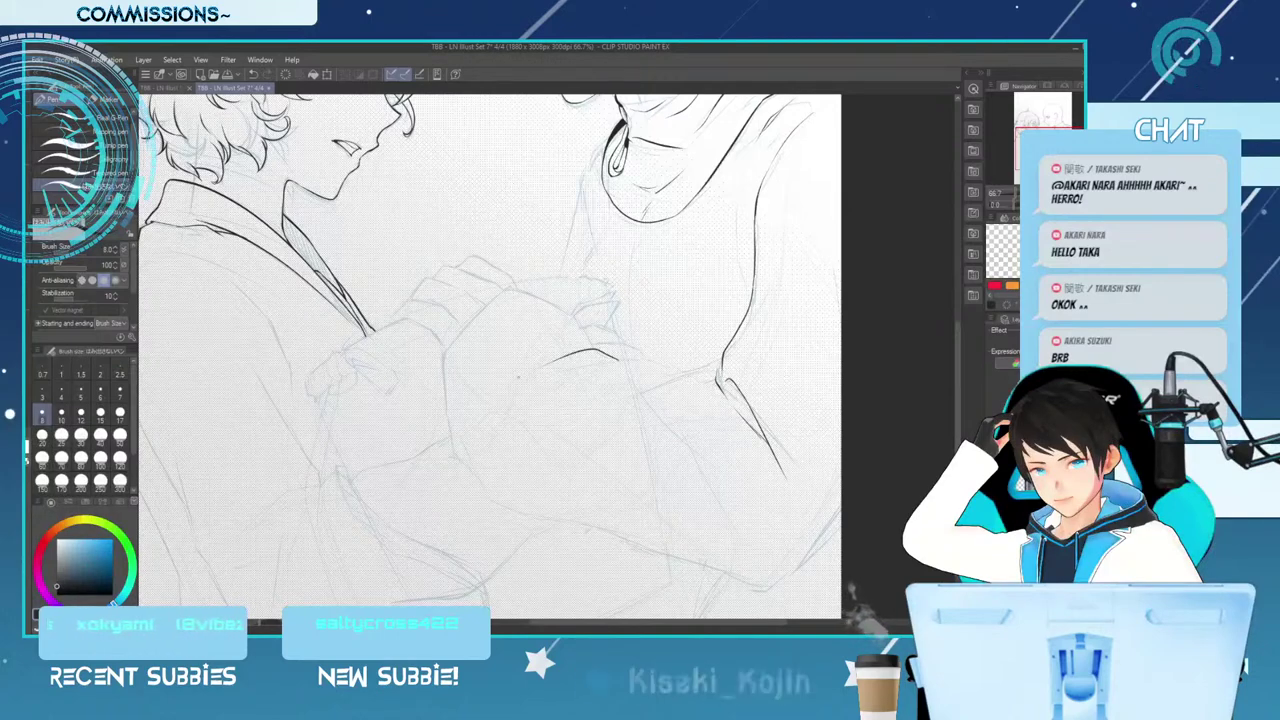
left_click_drag(536, 336, 504, 382)
key("ctrl+z")
mouse_move(522, 340)
left_mouse_down()
mouse_move(484, 423)
mouse_move(487, 495)
mouse_move(464, 432)
mouse_move(499, 504)
left_mouse_up()
key("ctrl+z")
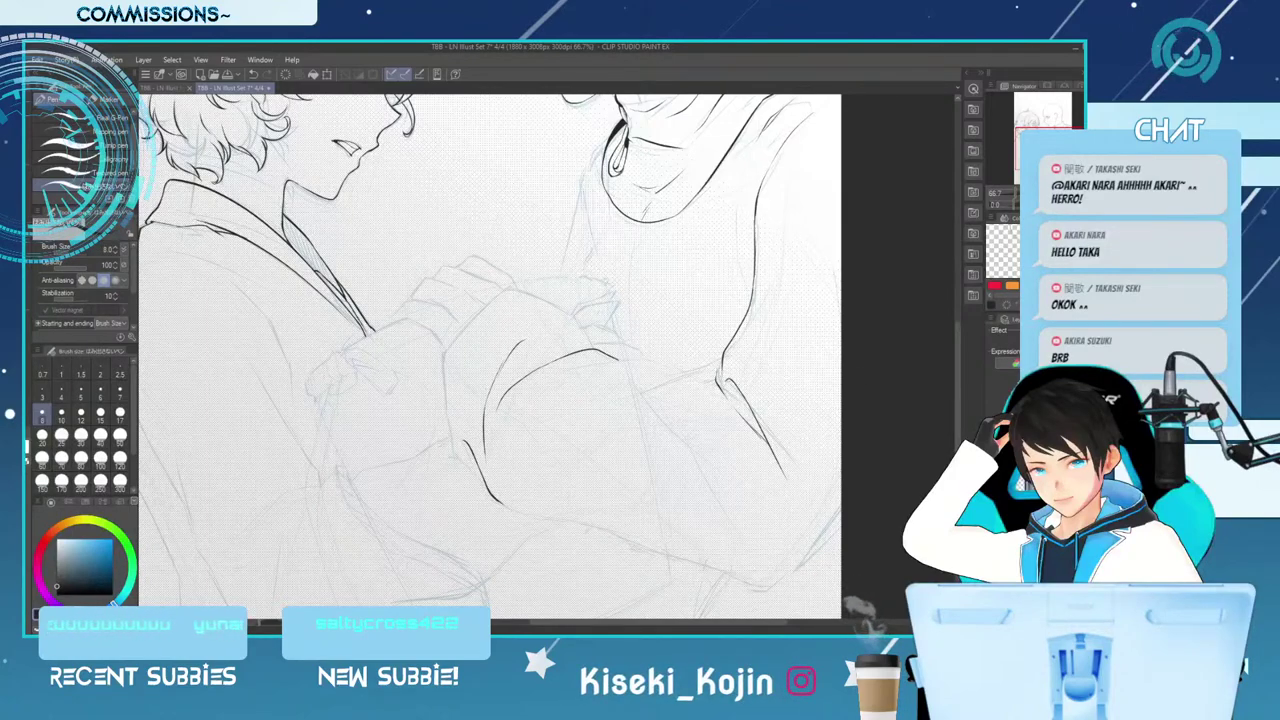
Ink the outer fold line of the bald character's upper arm, running down to the page edge
key("ctrl+minus")
key("ctrl+minus")
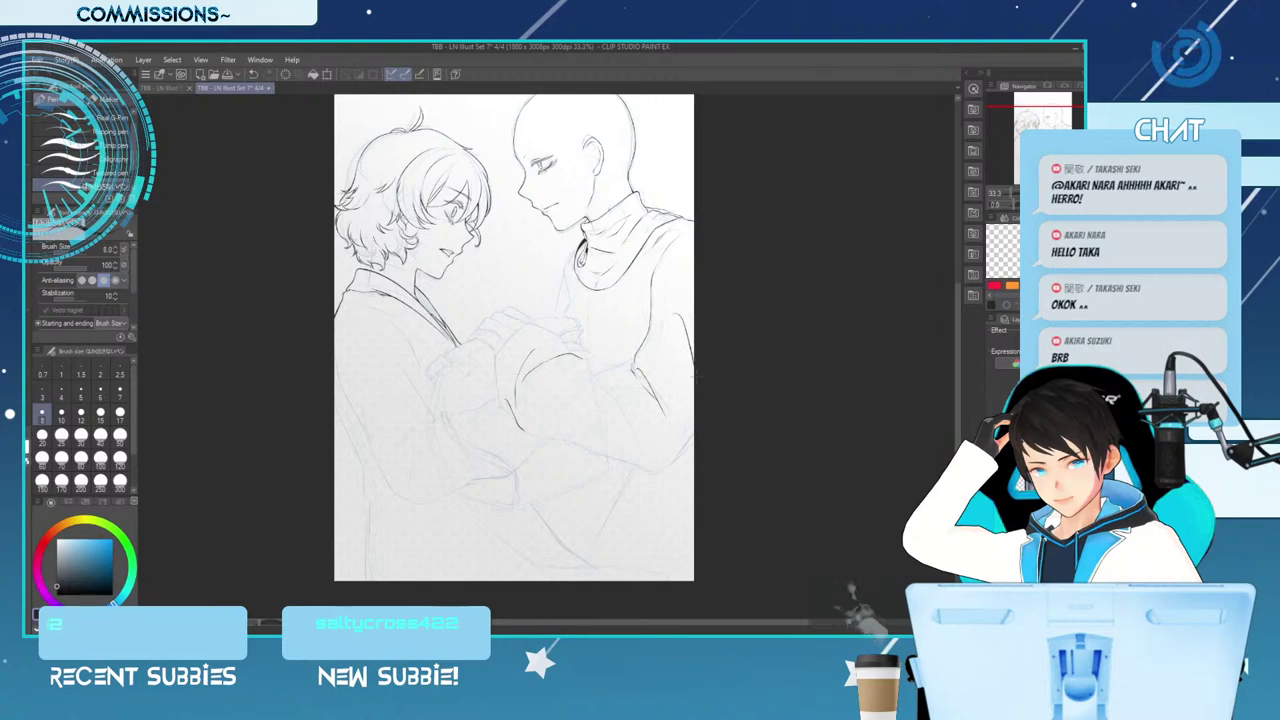
key("ctrl+plus")
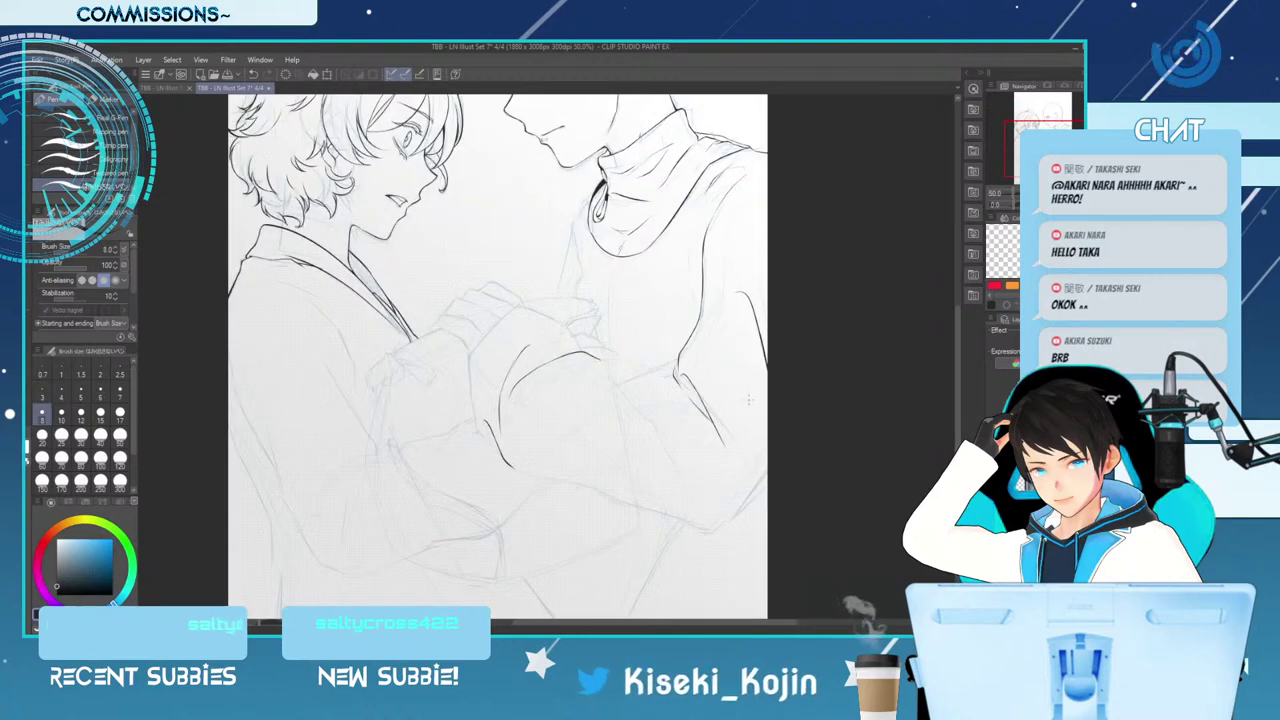
left_click_drag(758, 330, 767, 378)
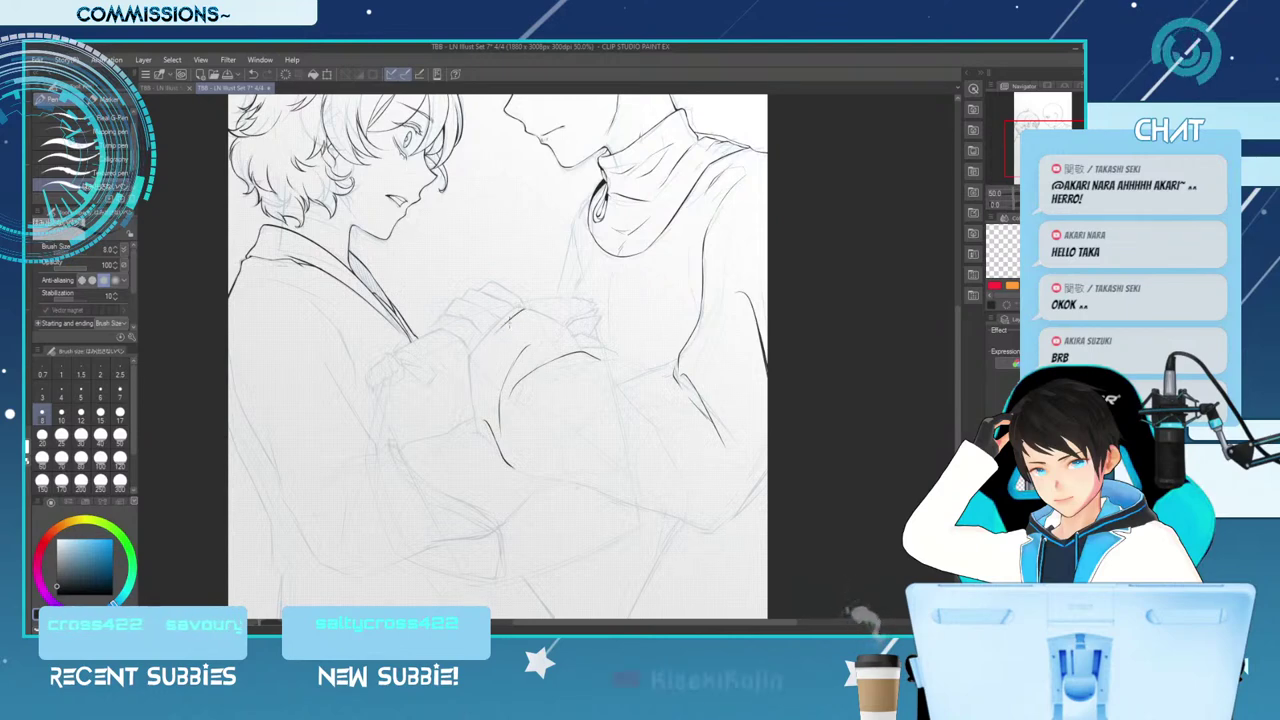
Ink the outer cuff edge of the bald character's wide sleeve with the size 8 pen and erase the lower crease inside the cuff
mouse_move(528, 310)
left_mouse_down()
mouse_move(497, 327)
mouse_move(470, 376)
mouse_move(481, 468)
left_mouse_up()
key("ctrl+z")
left_click_drag(474, 423, 483, 475)
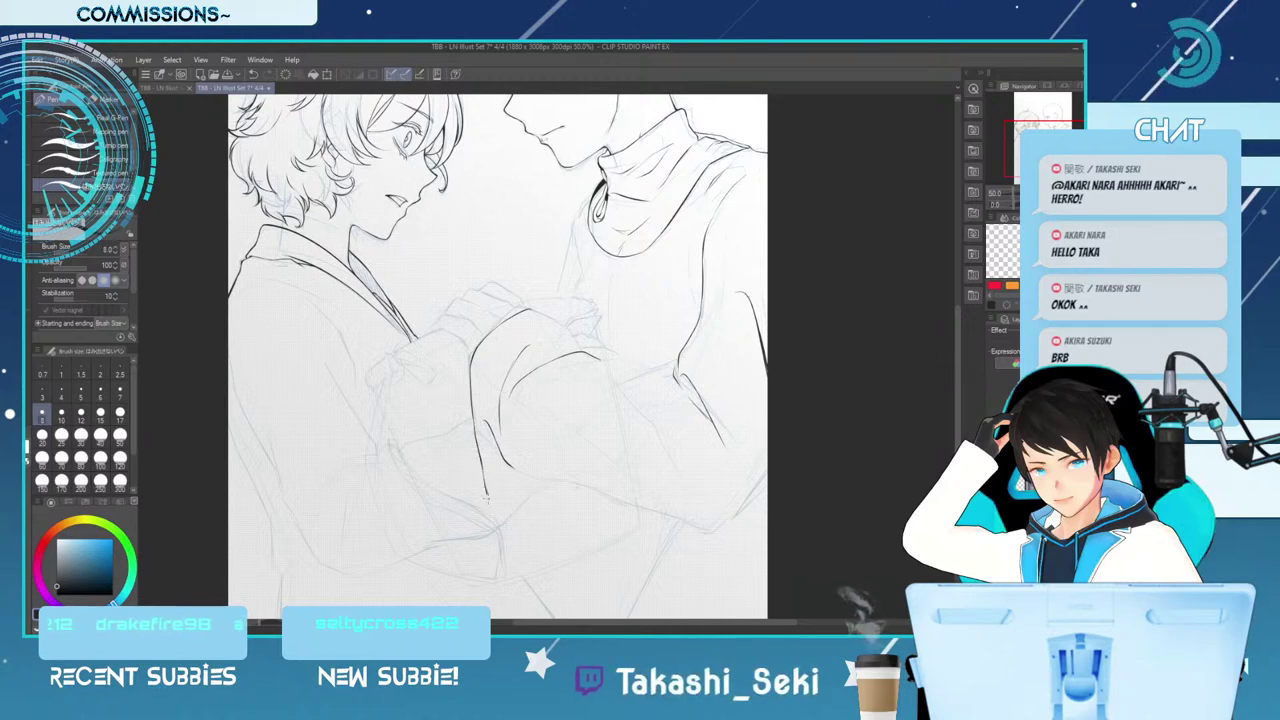
key("e")
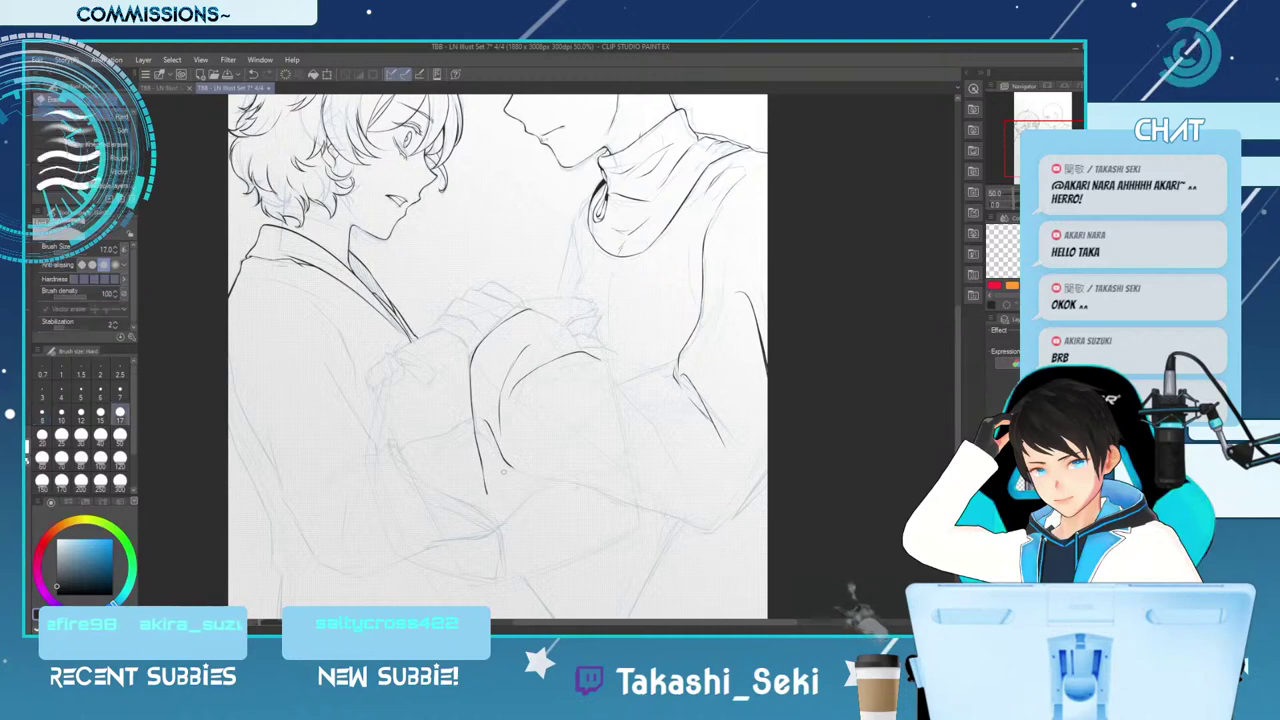
key("p")
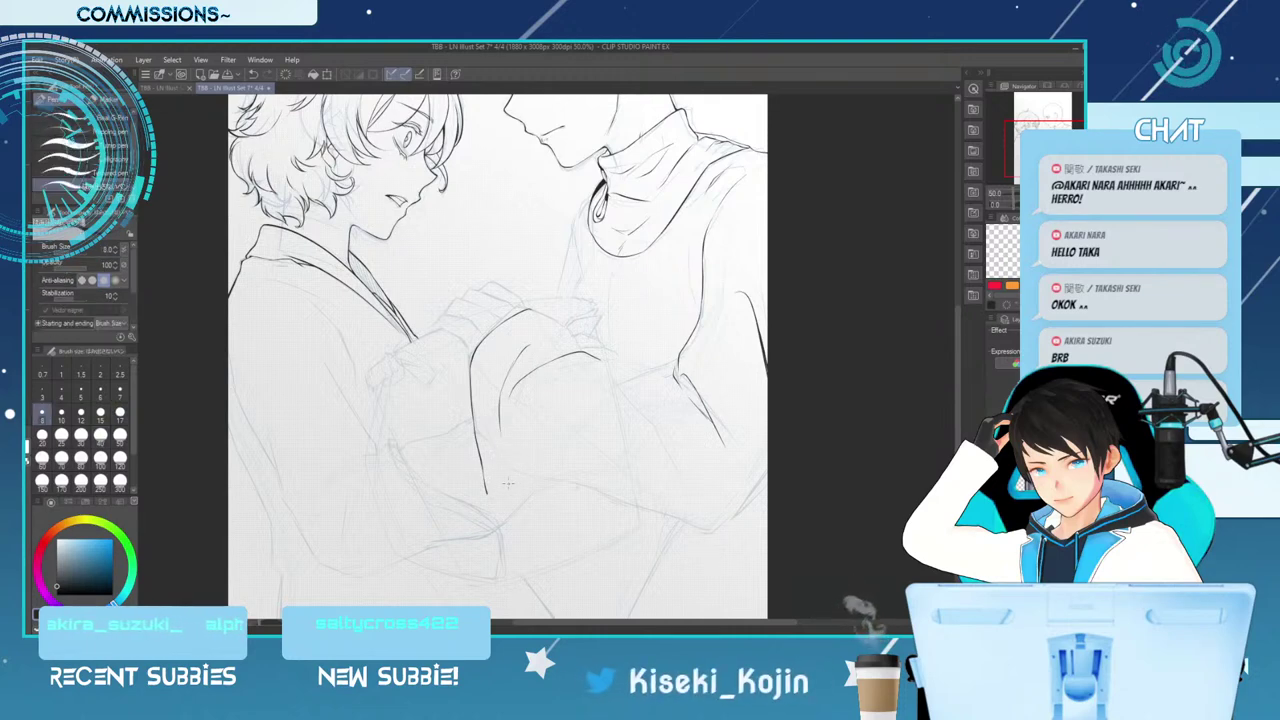
Ink the sleeve's lower edge from the cuff corner to the elbow and carry it up to the page edge
left_click_drag(486, 494, 625, 508)
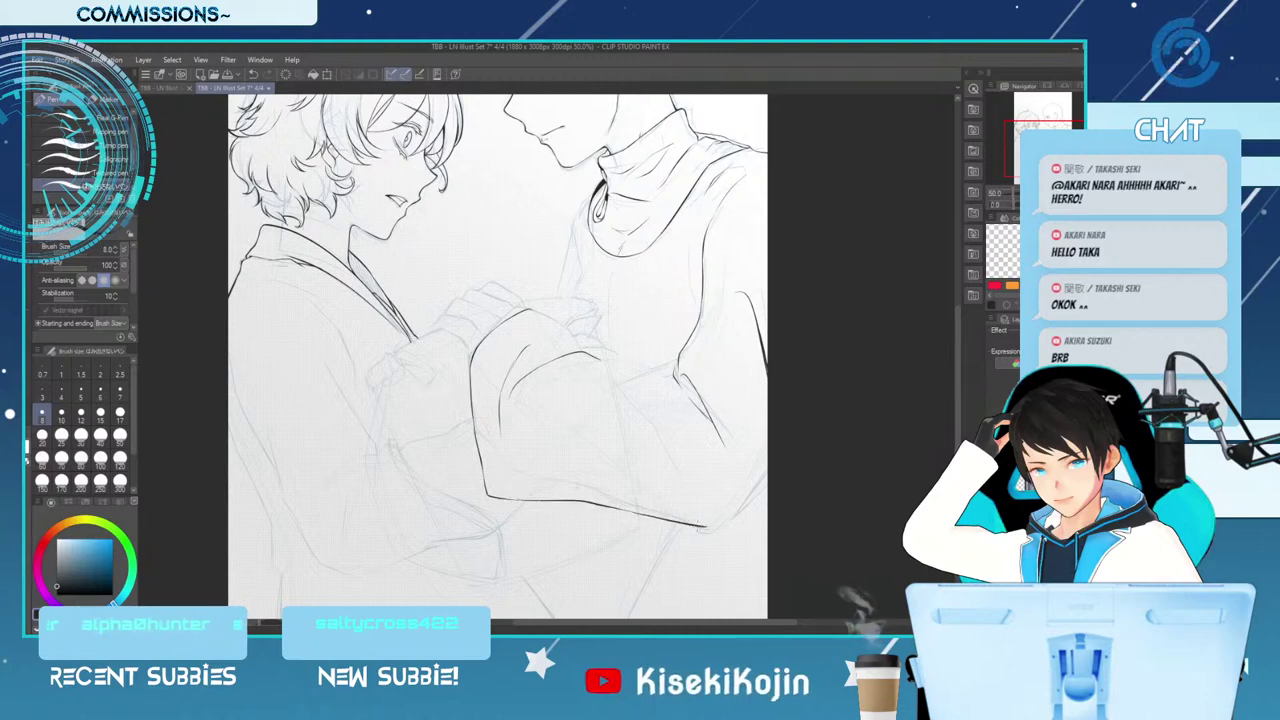
left_click_drag(627, 509, 716, 529)
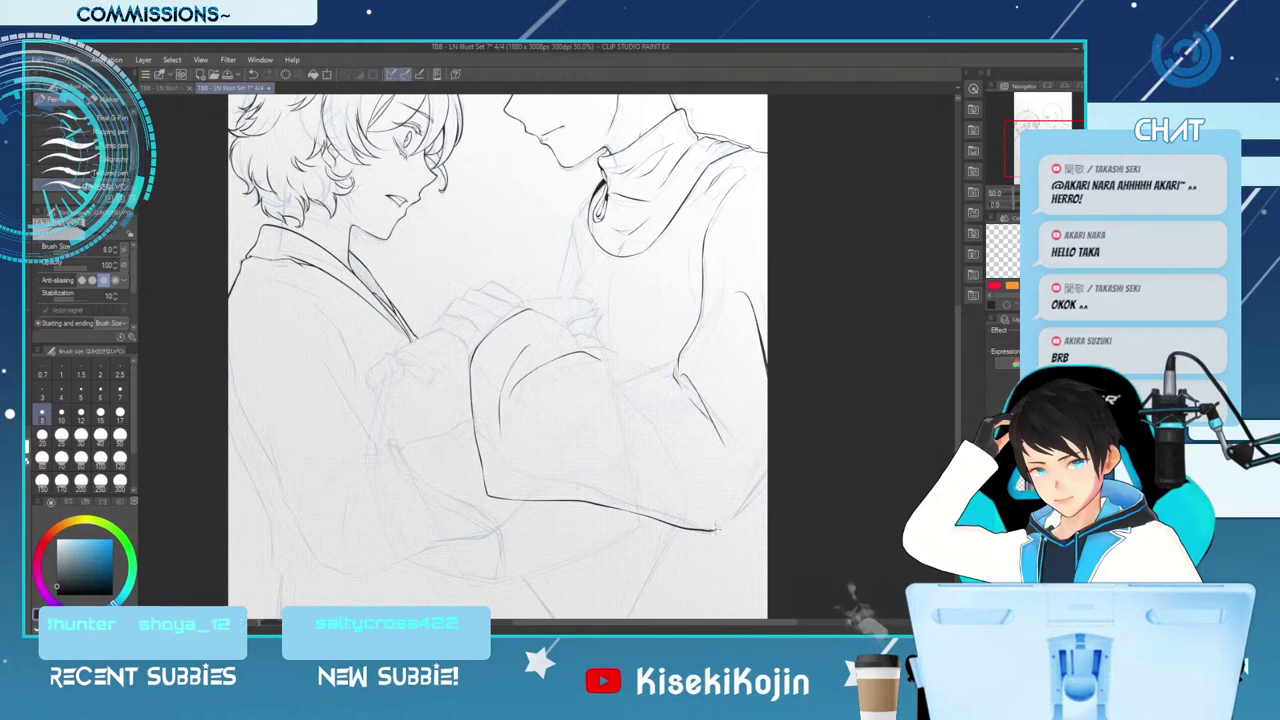
mouse_move(766, 474)
left_mouse_down()
mouse_move(721, 528)
mouse_move(736, 487)
mouse_move(721, 502)
mouse_move(719, 530)
left_mouse_up()
key("ctrl+z")
key("ctrl+z")
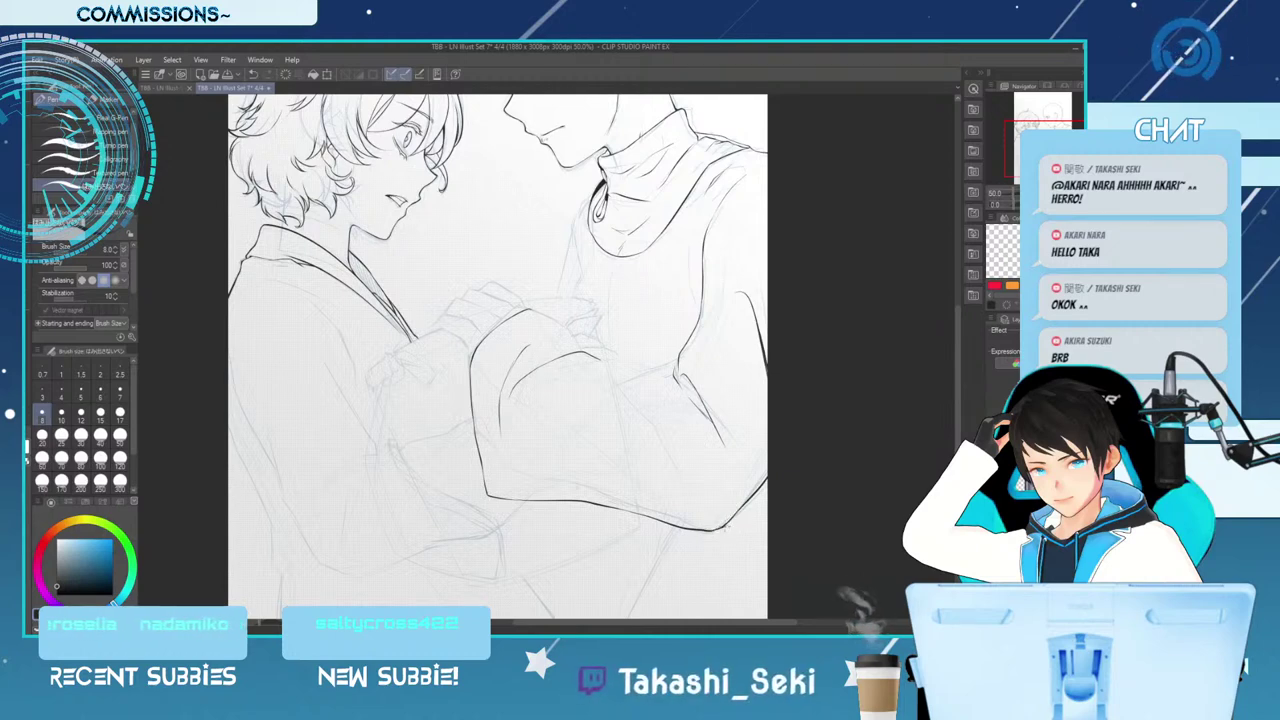
key("ctrl+z")
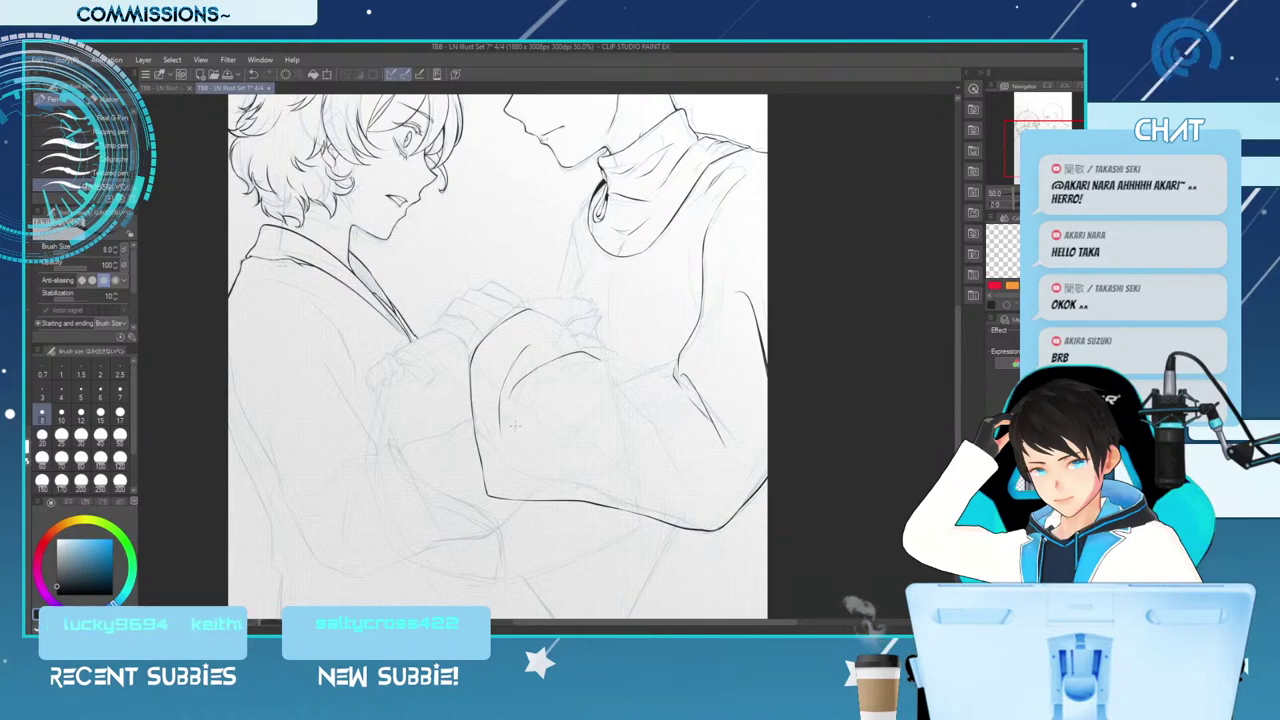
In mirrored view, ink creases fanning from the elbow crook with the size 10 pen and the forearm's upper edge at size 8
scroll(498, 356, "up", 3)
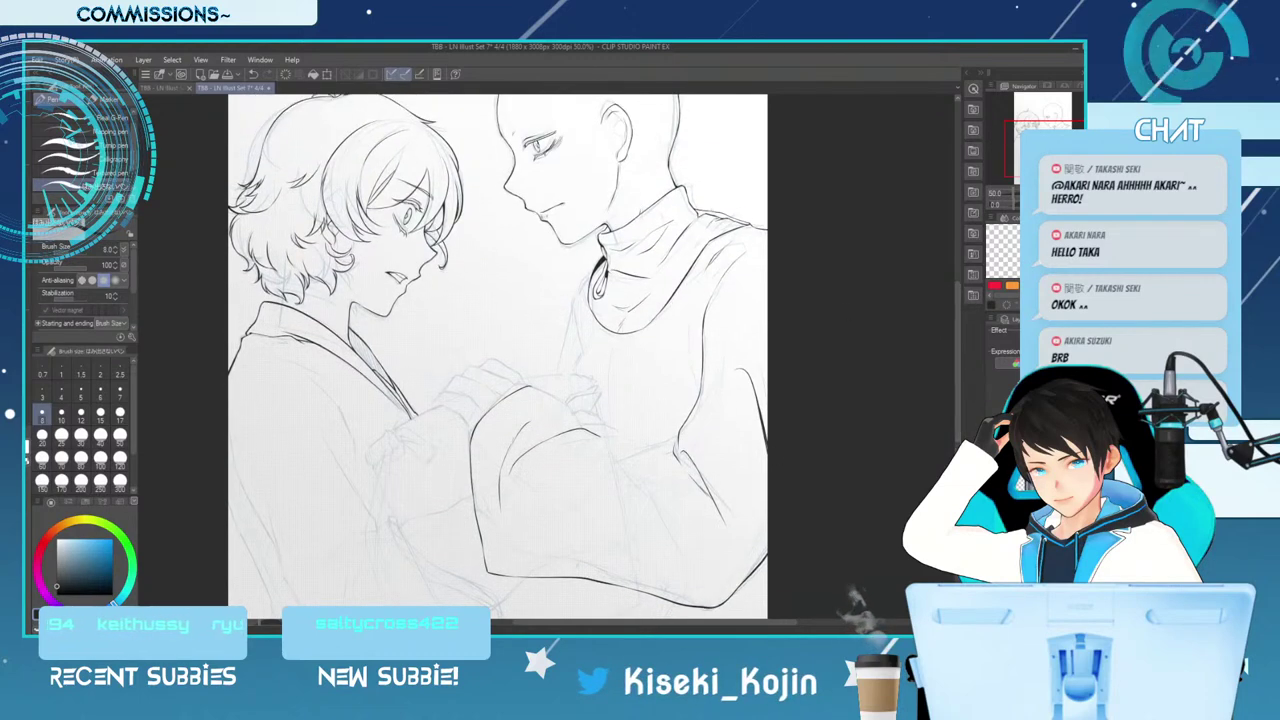
key("h")
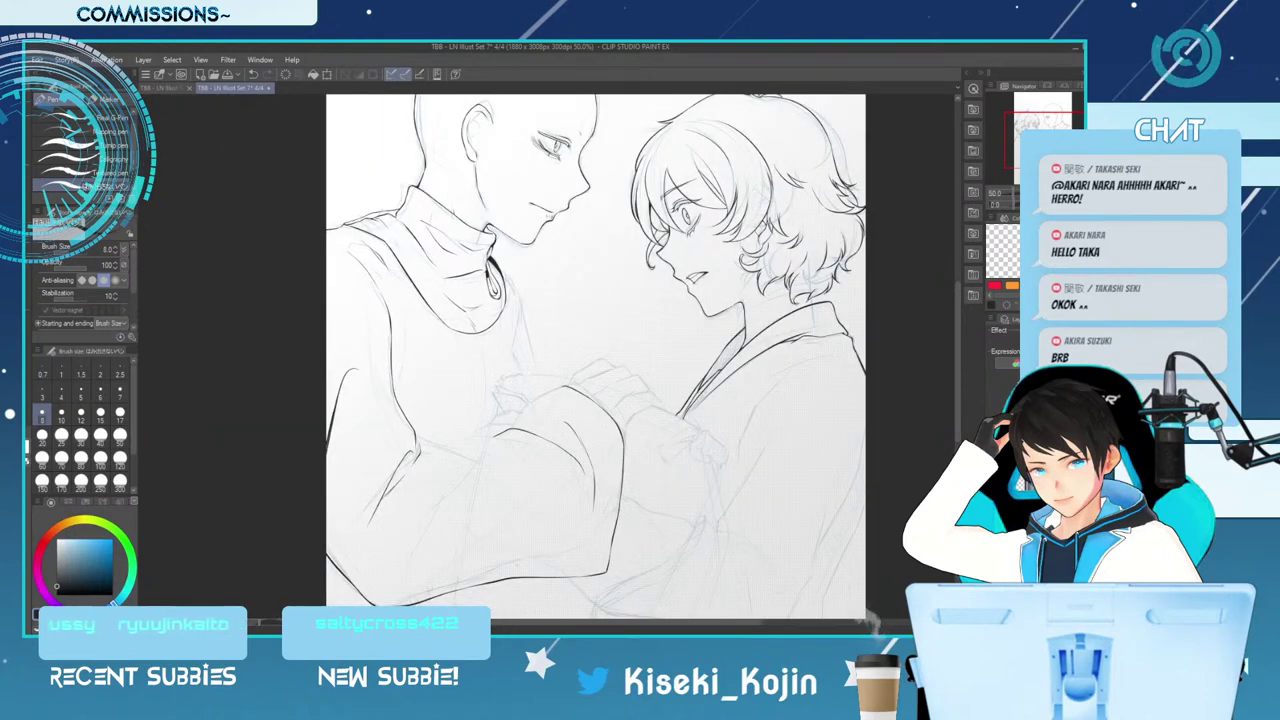
key("bracketright")
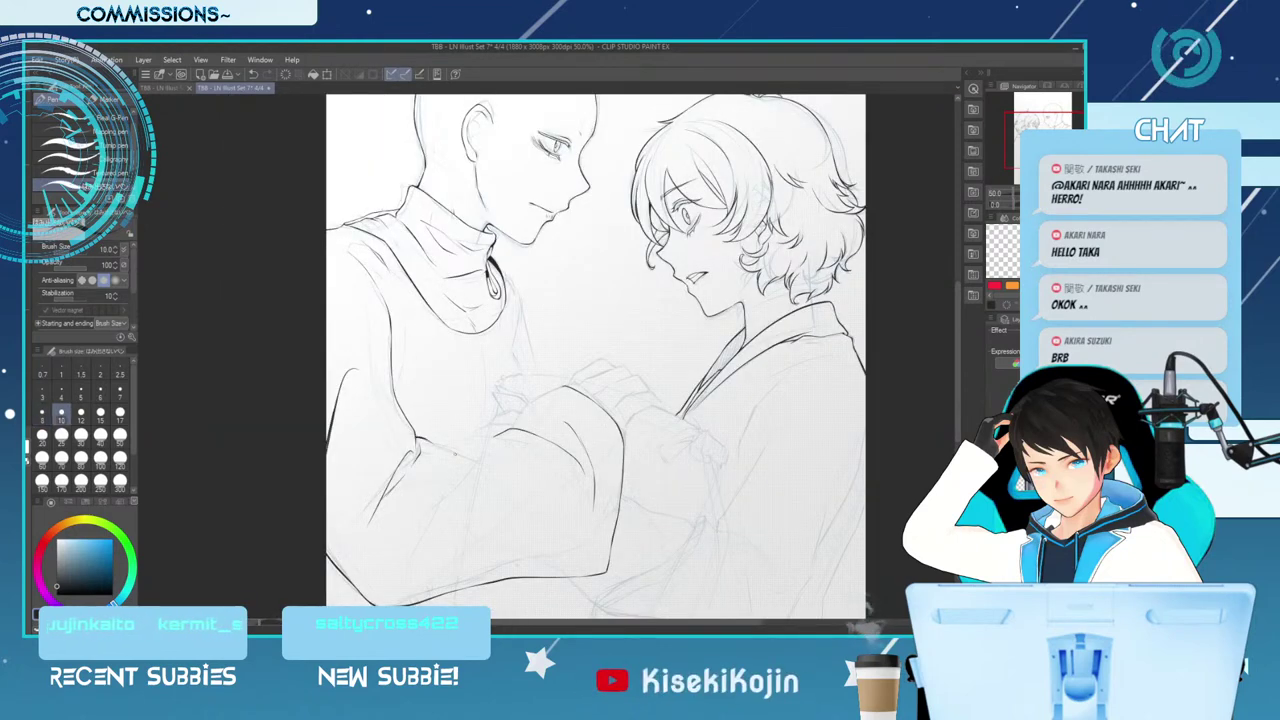
left_click_drag(469, 478, 466, 549)
key("ctrl+z")
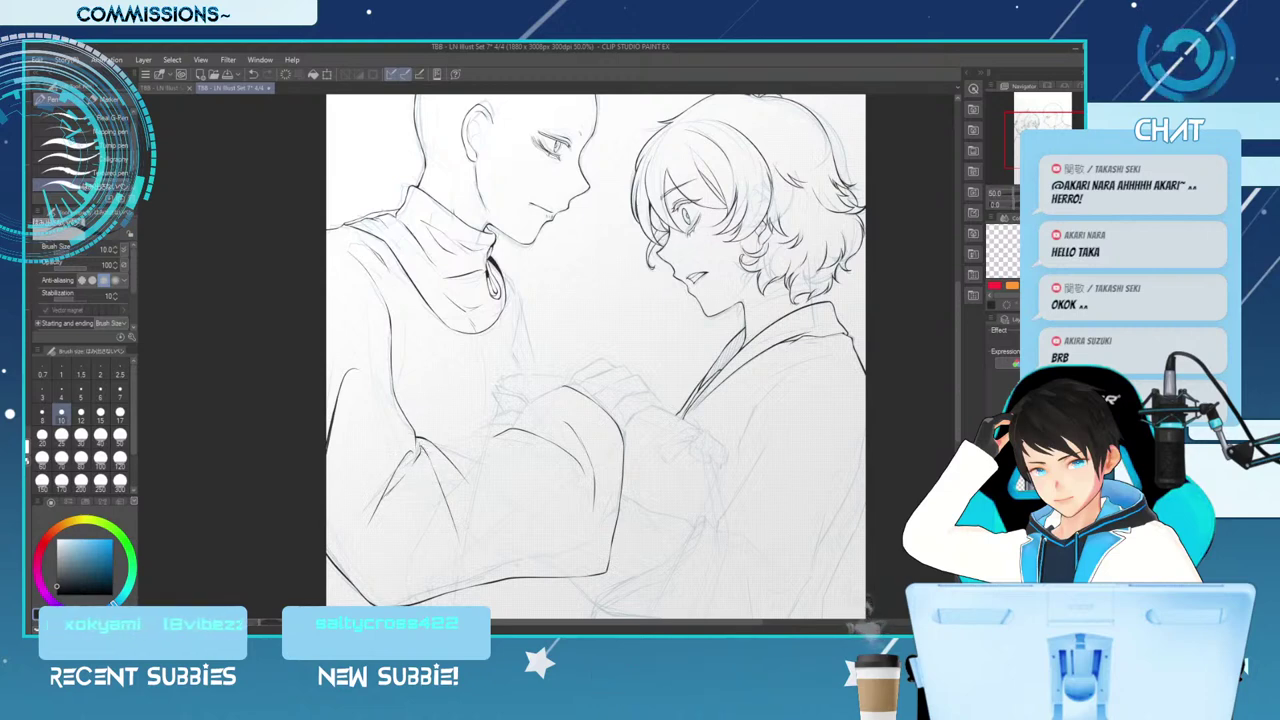
key("bracketleft")
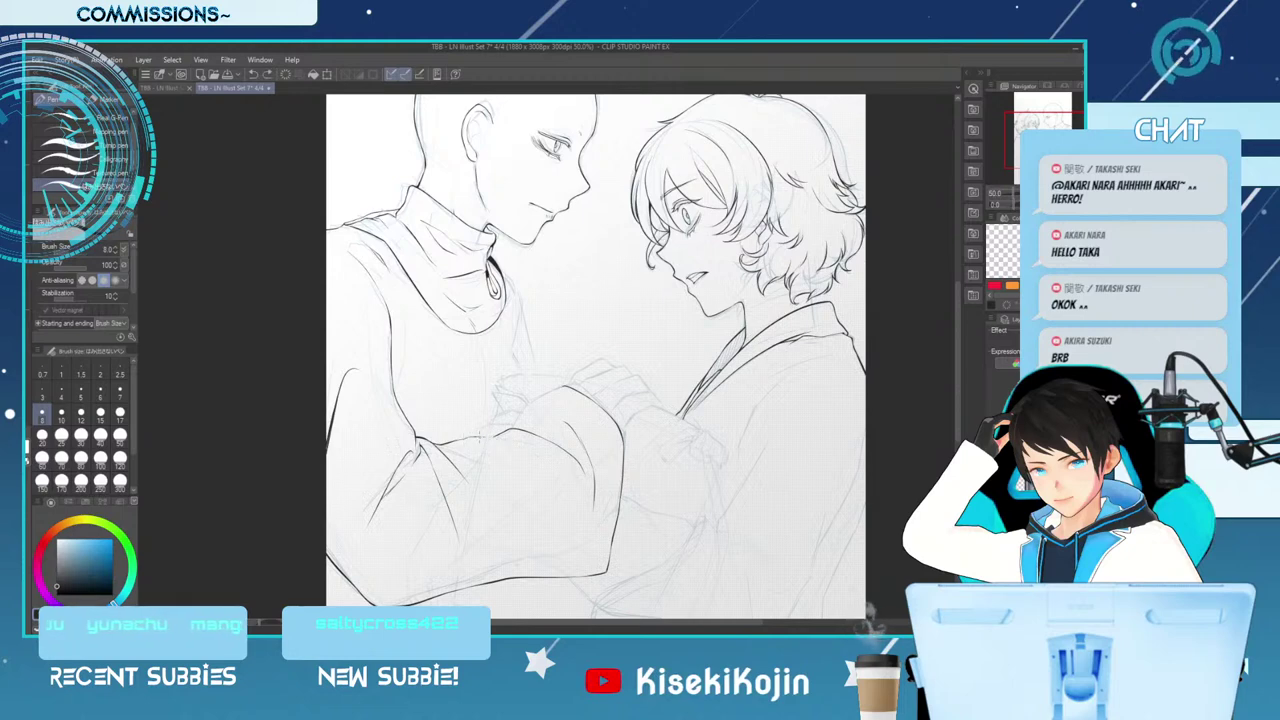
Ink a diagonal crease across the bald character's forearm and the sleeve opening's back edge from the cuff's peak down to the forearm
left_click_drag(484, 438, 555, 486)
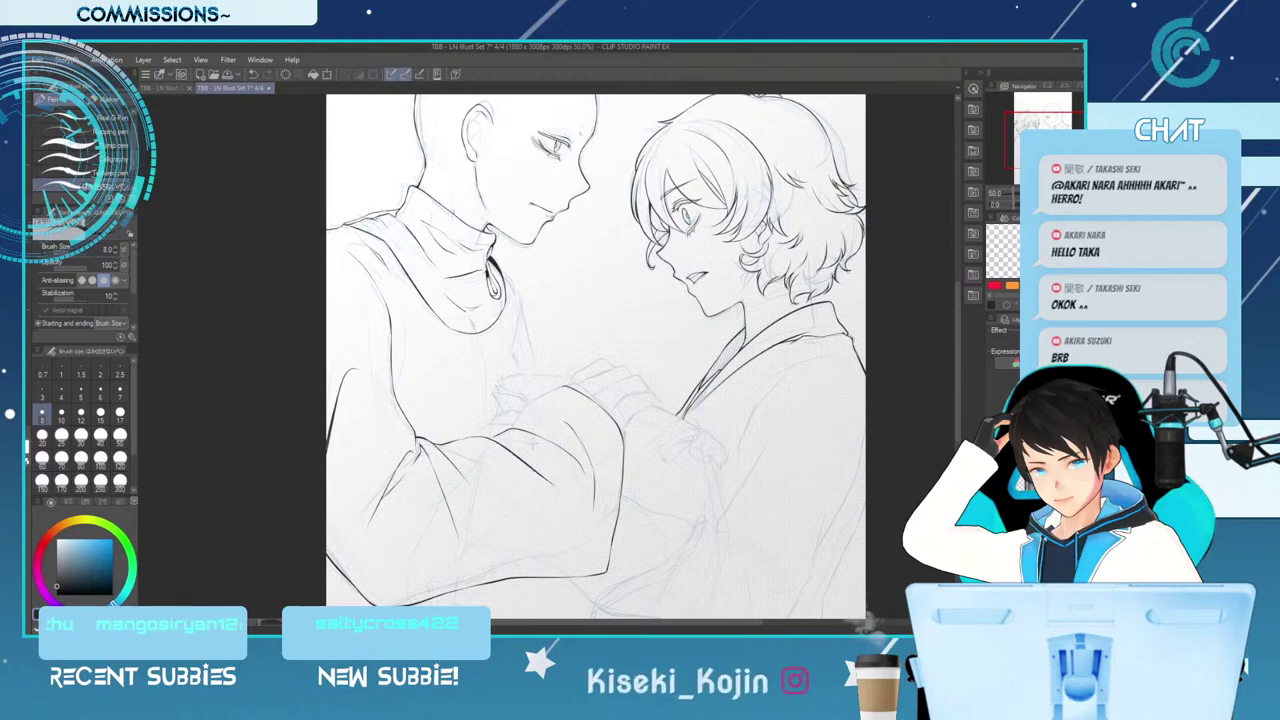
key("ctrl+plus")
key("h")
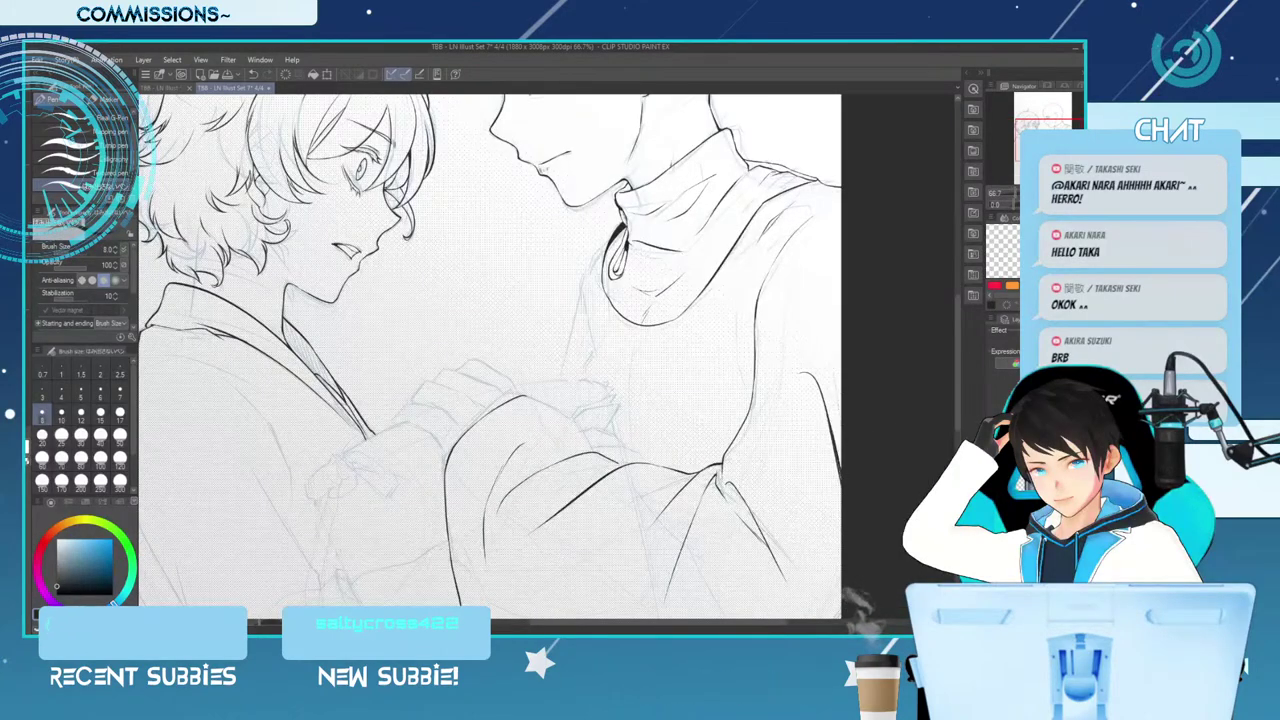
key("minus")
key("minus")
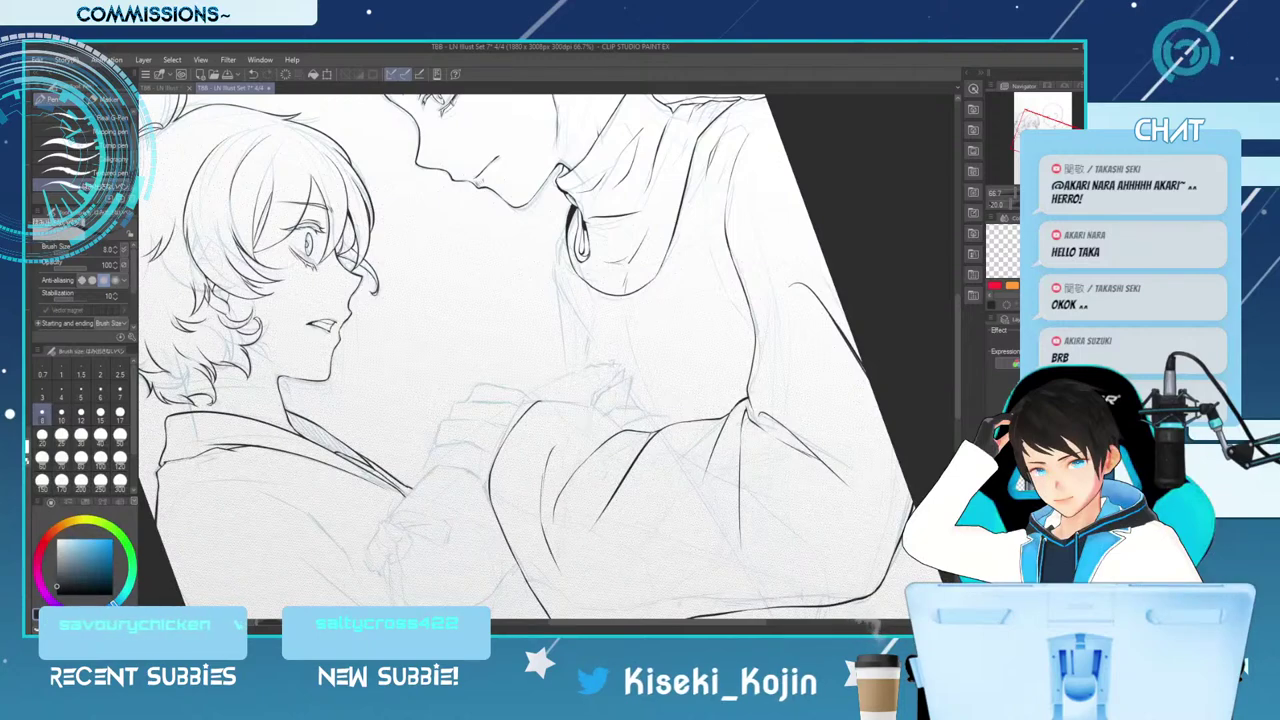
key("asciicircum")
key("asciicircum")
key("asciicircum")
key("asciicircum")
key("asciicircum")
key("asciicircum")
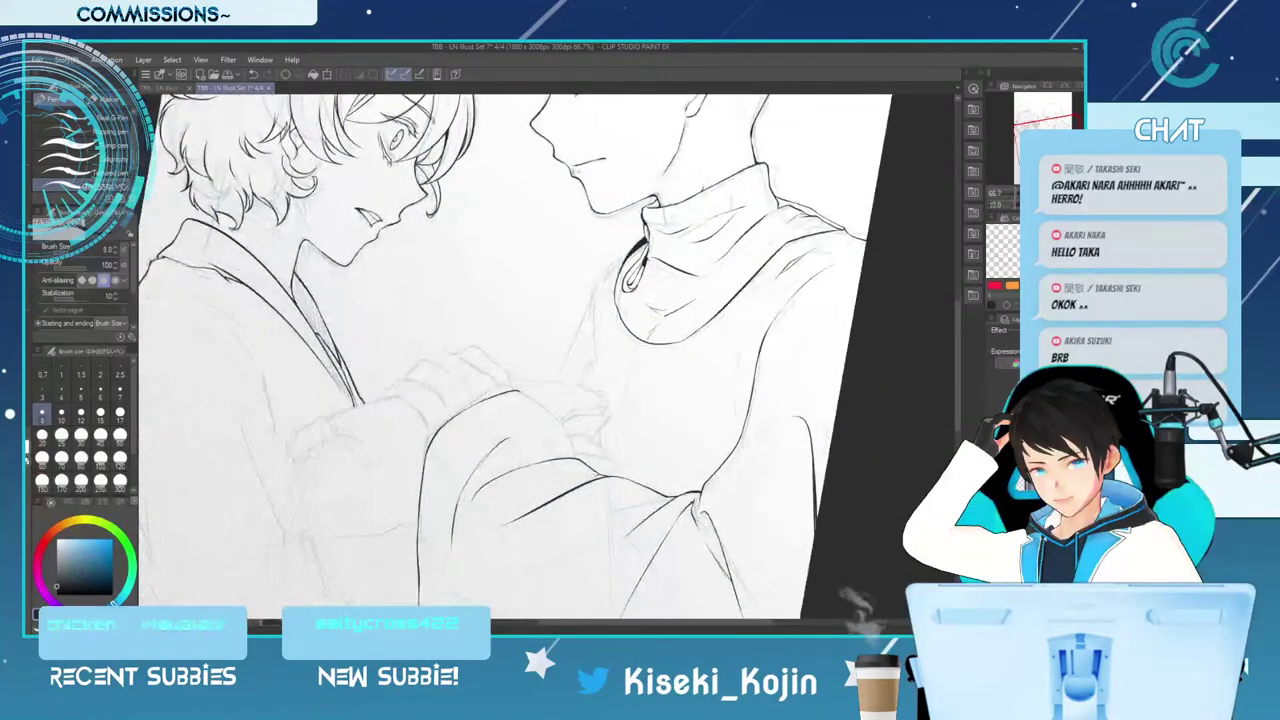
left_click_drag(516, 390, 556, 417)
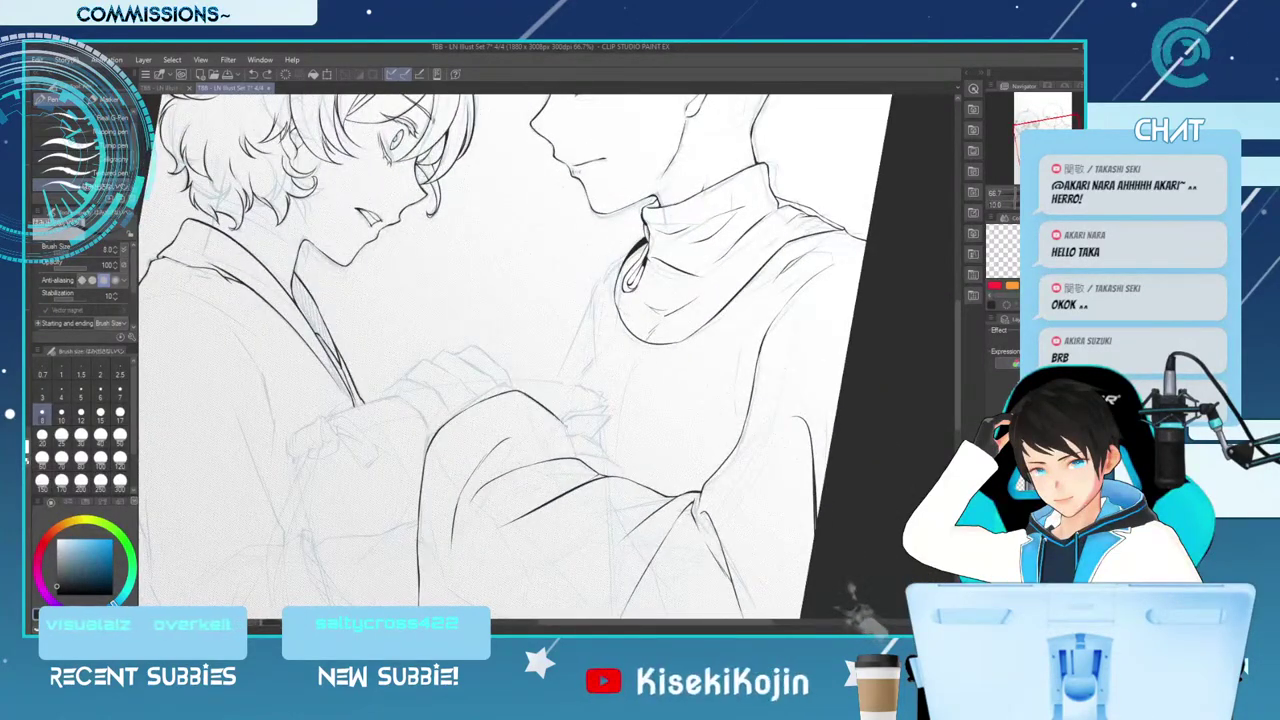
left_click_drag(560, 420, 586, 462)
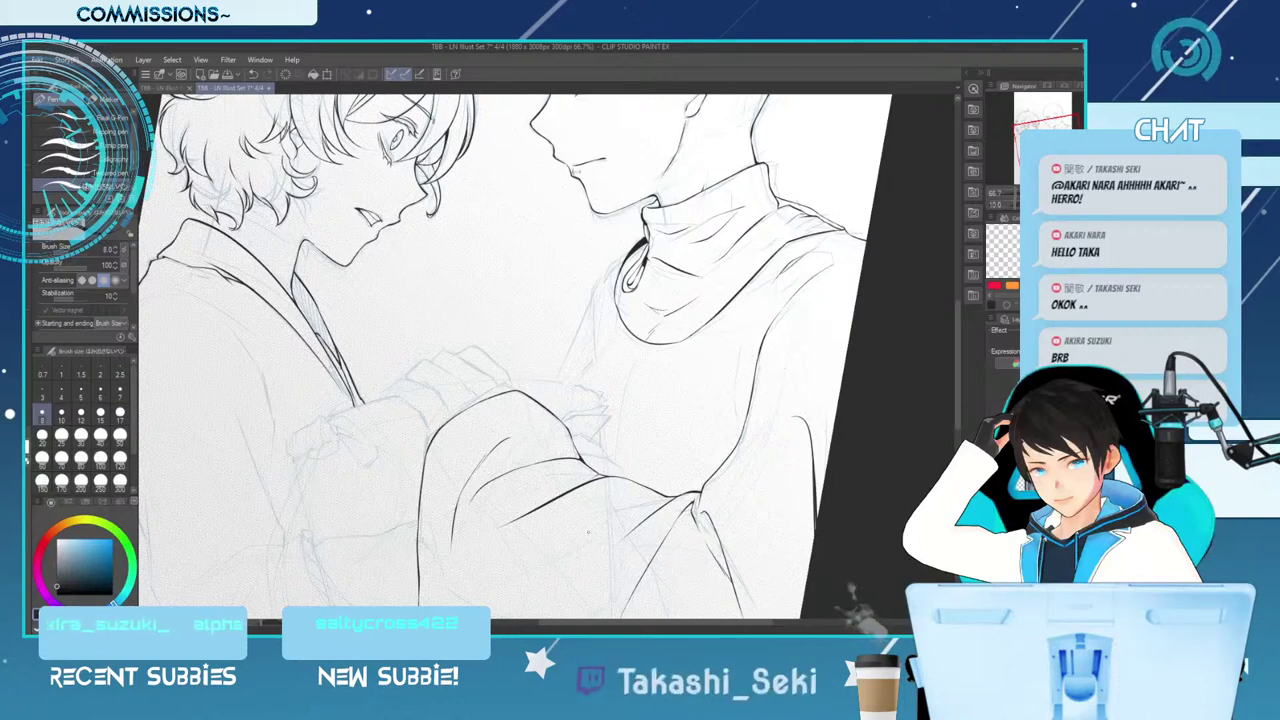
left_click_drag(957, 365, 957, 398)
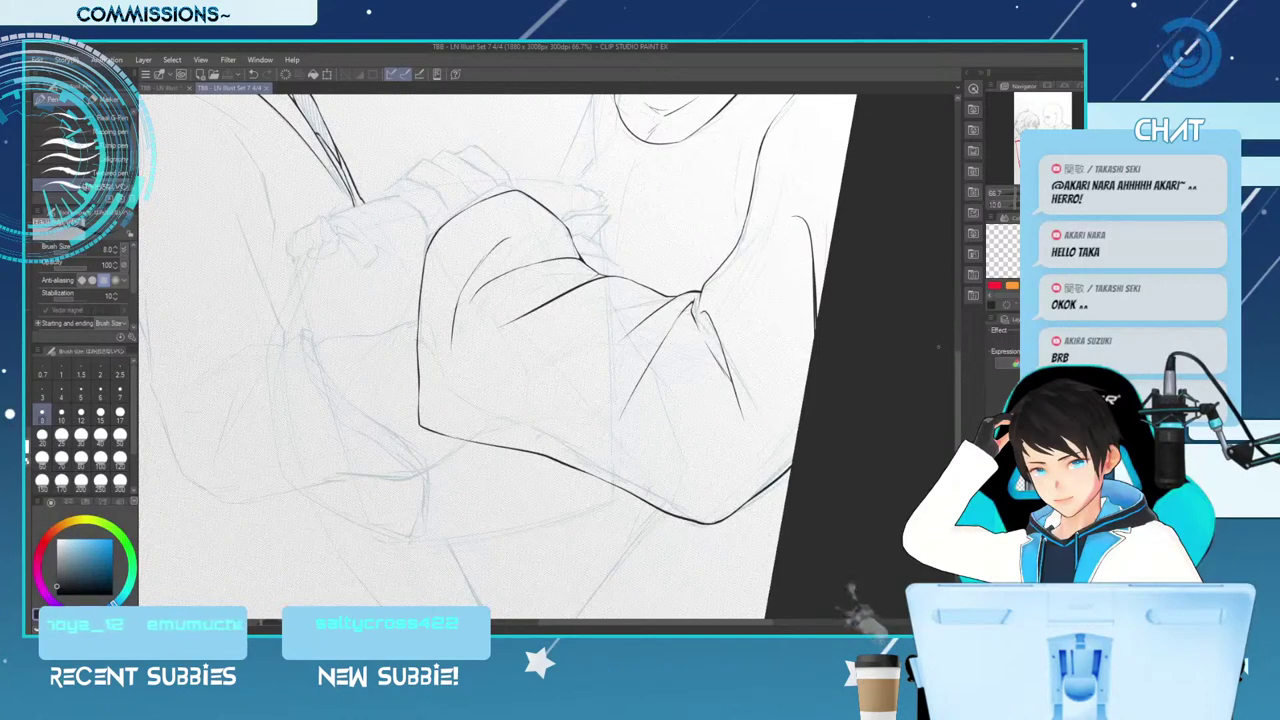
scroll(938, 347, "up", 3)
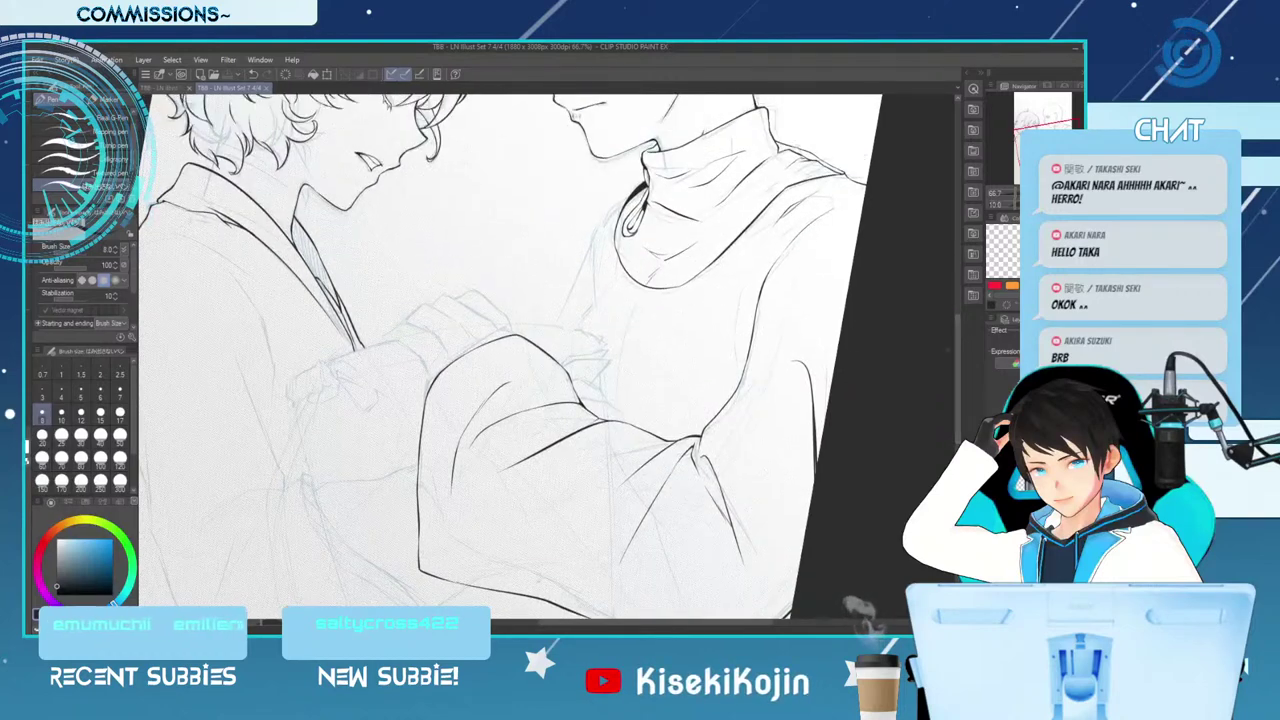
key("ctrl+z")
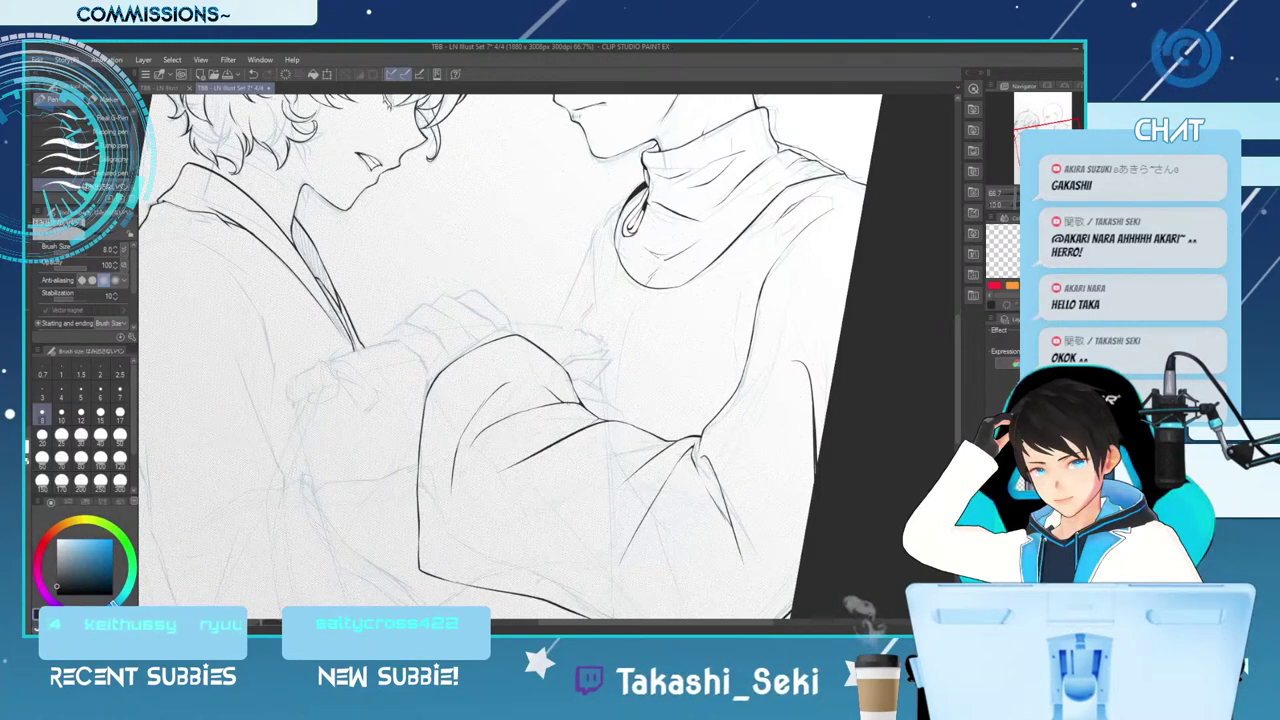
Ink the outer edge and tip of the first finger emerging above the bald character's cuff with the size 8 pen
left_click_drag(481, 294, 509, 324)
key("ctrl+z")
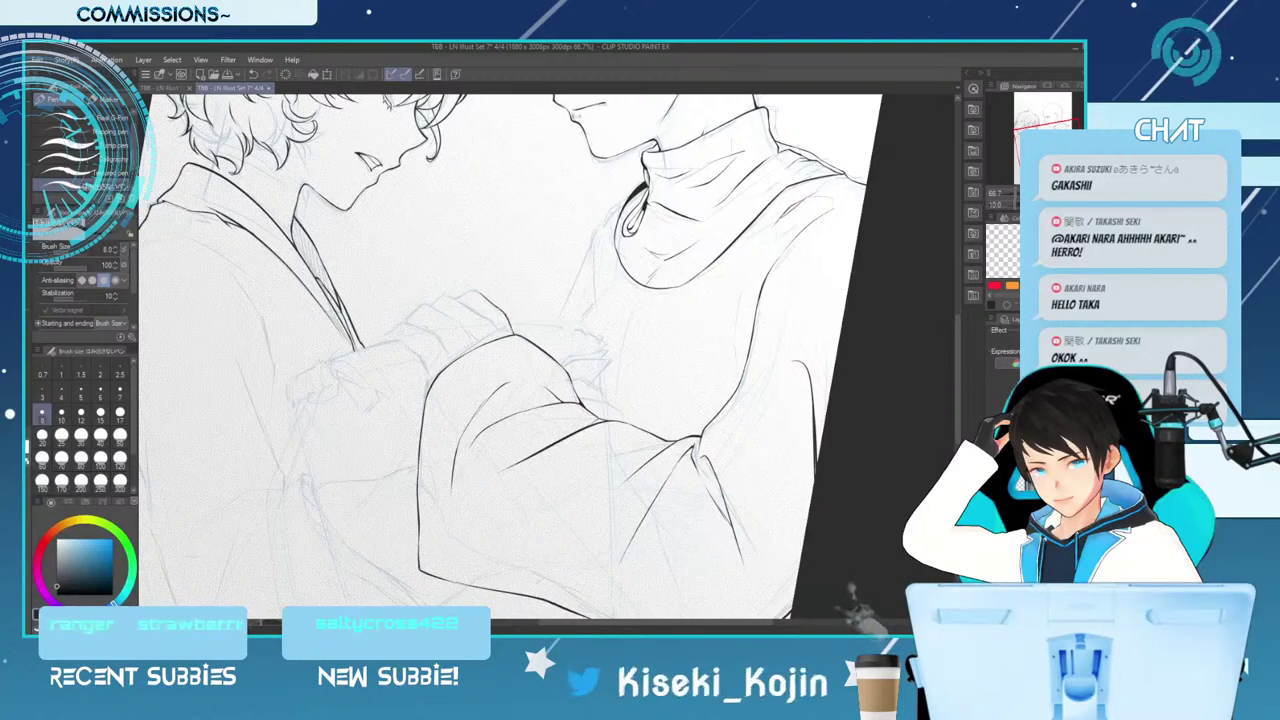
key("h")
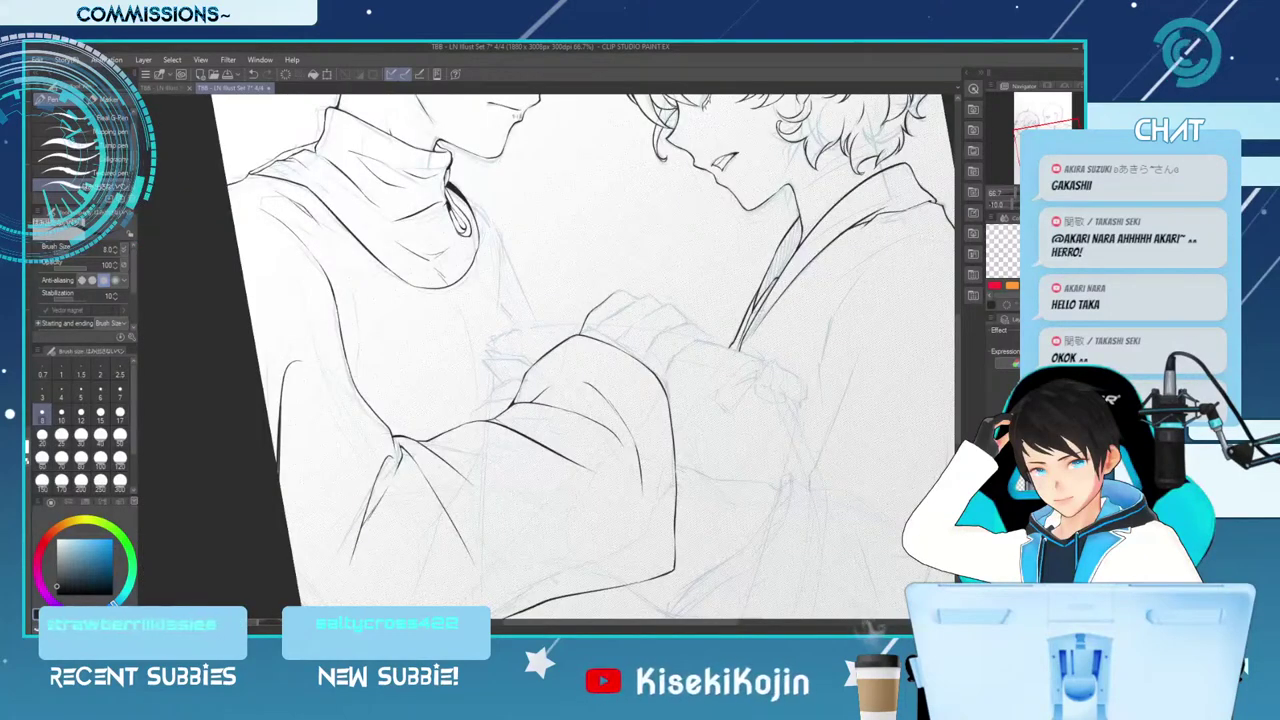
key("minus")
key("minus")
key("minus")
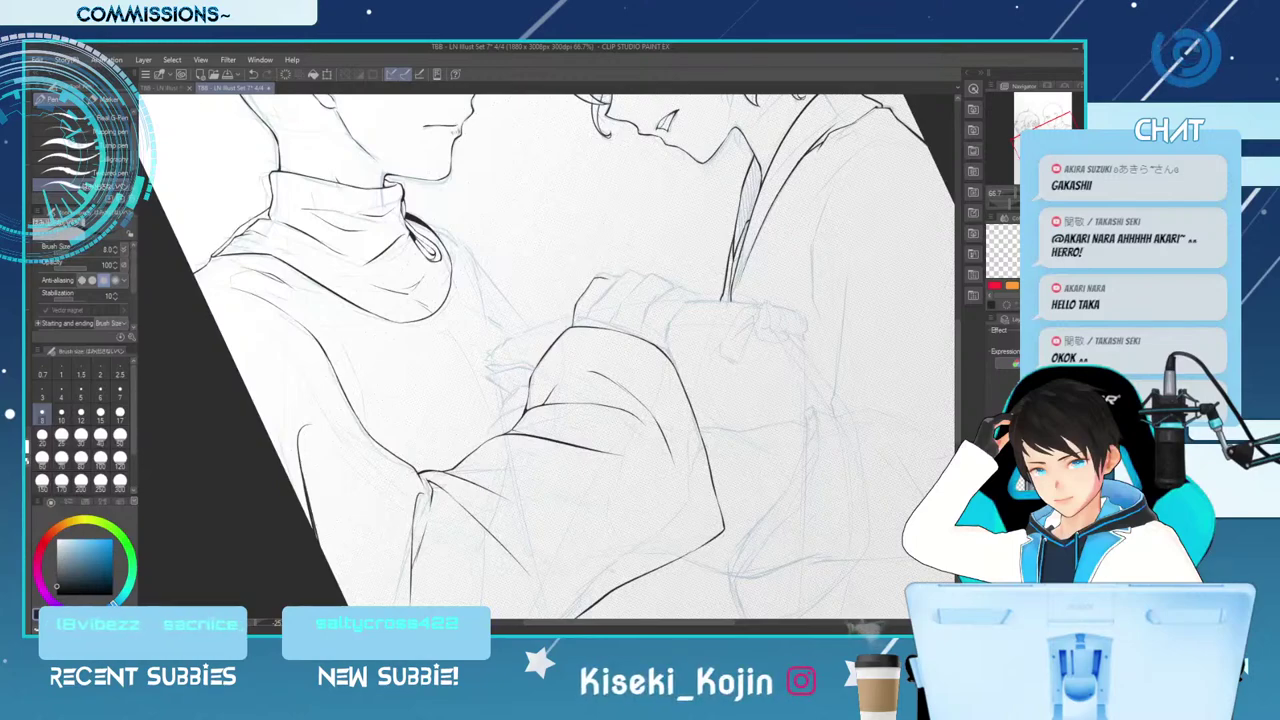
key("minus")
key("minus")
key("minus")
key("ctrl+z")
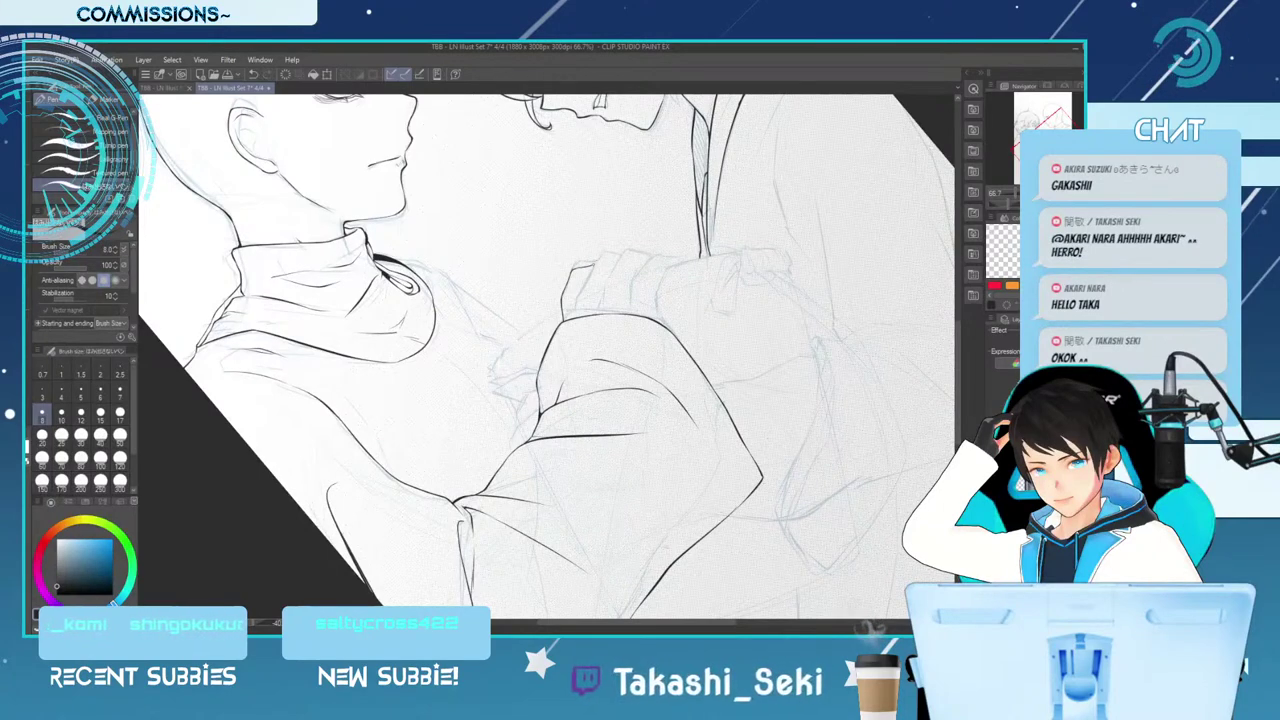
key("e")
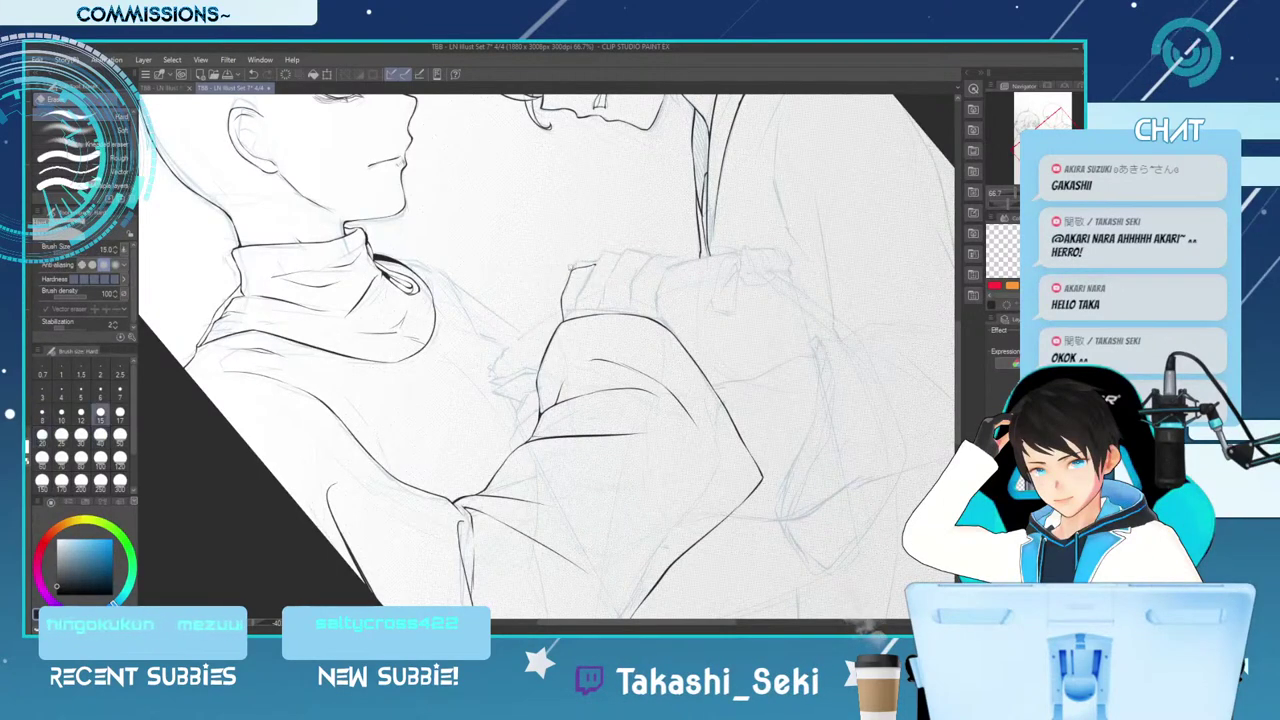
key("p")
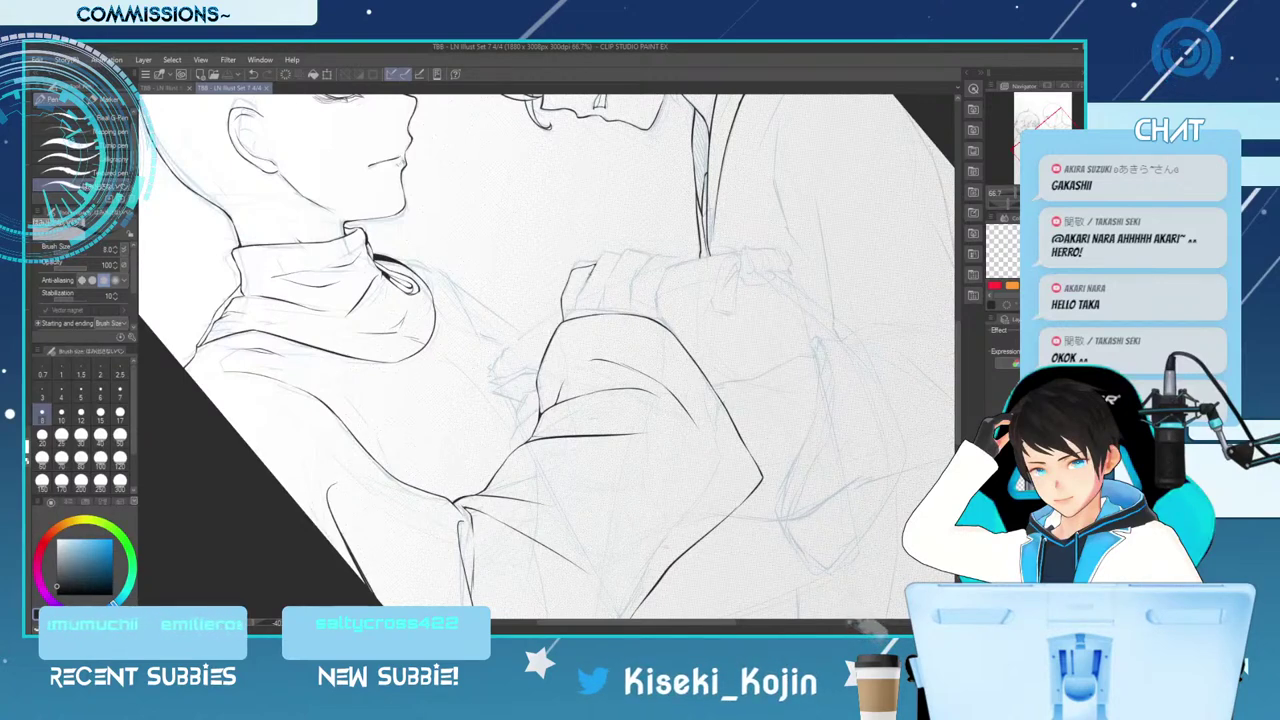
Ink the remaining fingers of the bald character's hand resting on the other character's forearm, cleaning the lines with the eraser
key("ctrl+z")
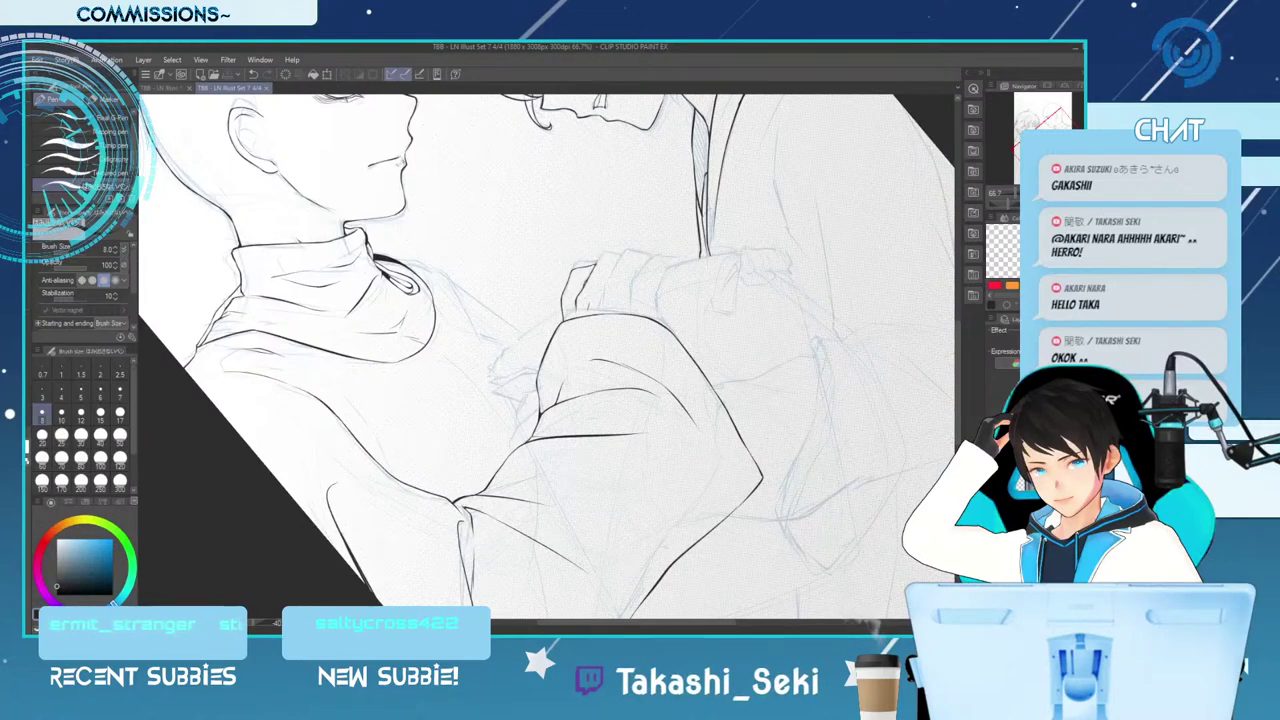
key("ctrl+z")
key("ctrl+z")
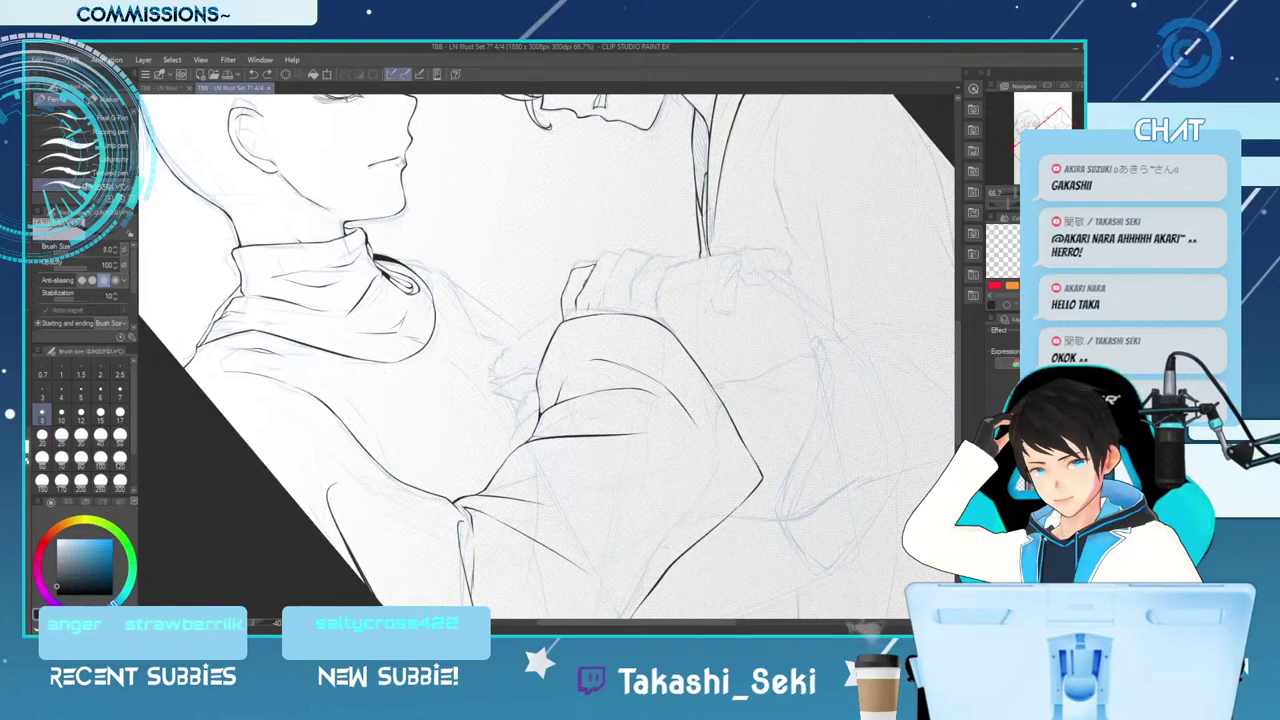
key("e")
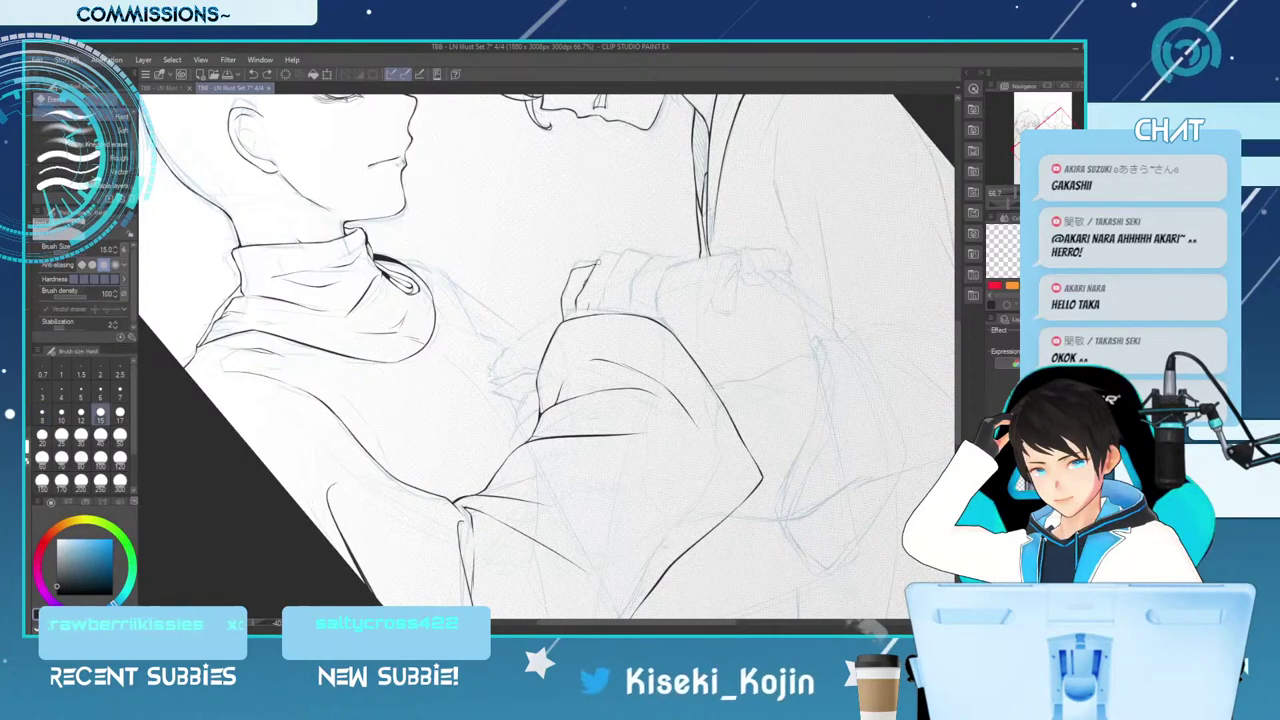
key("p")
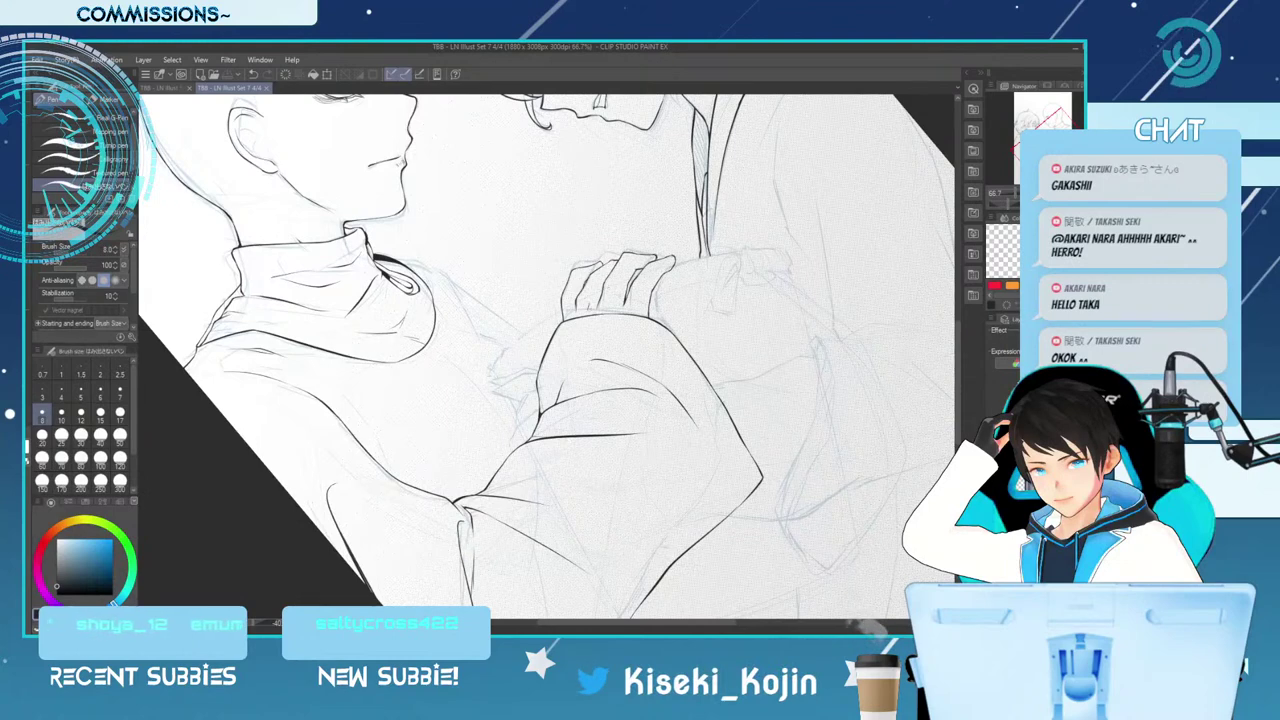
Ink the upper contour and rounded tip of the finger extending from behind the sleeve toward the bald character's chest
left_click(546, 311)
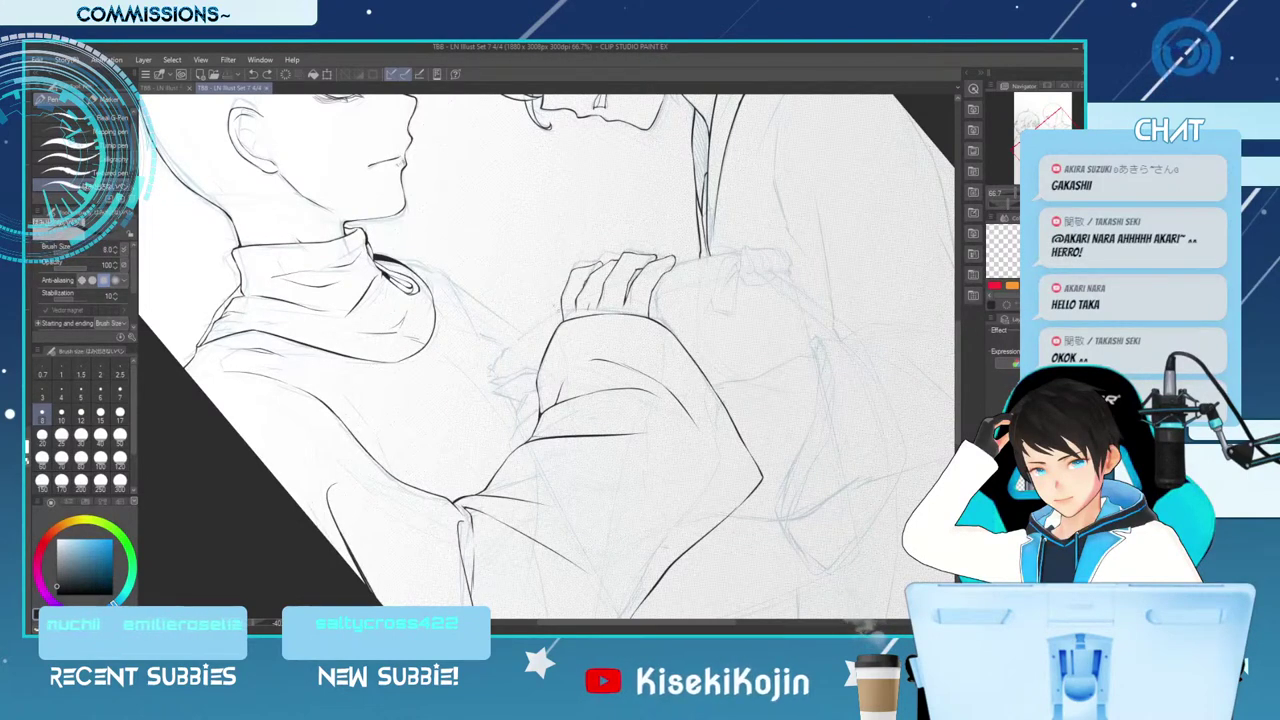
left_click(554, 306)
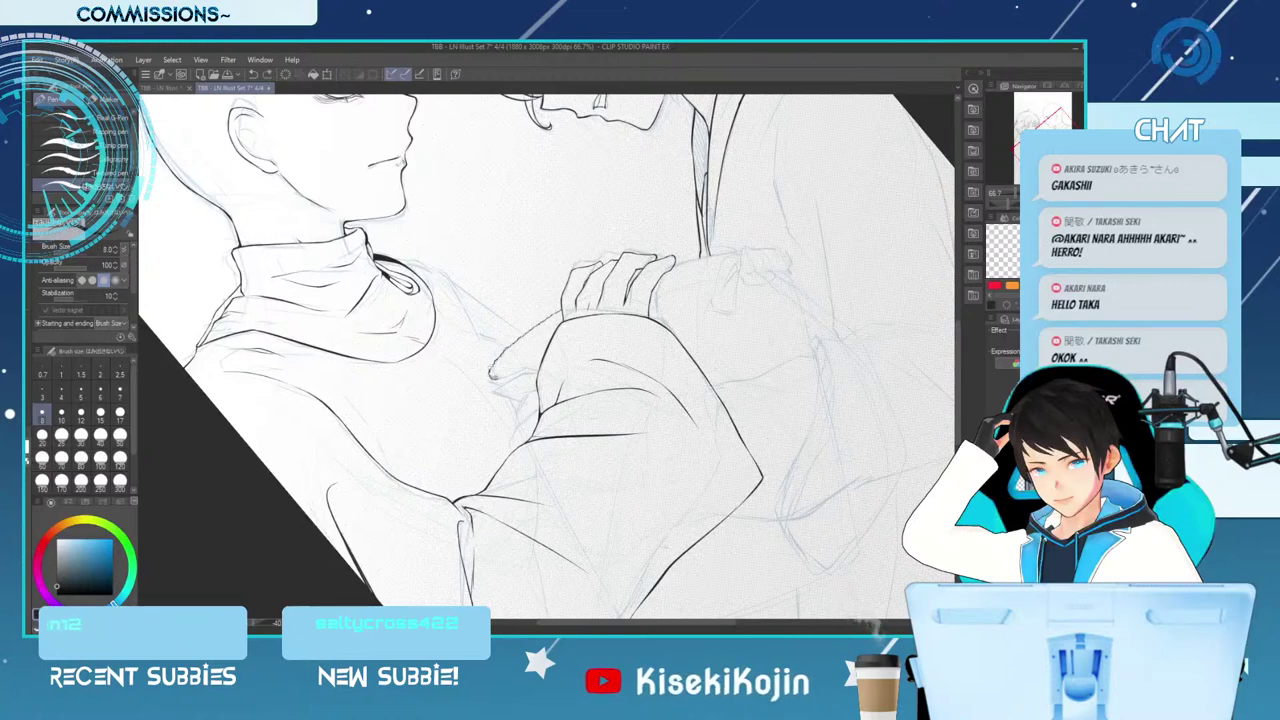
key("e")
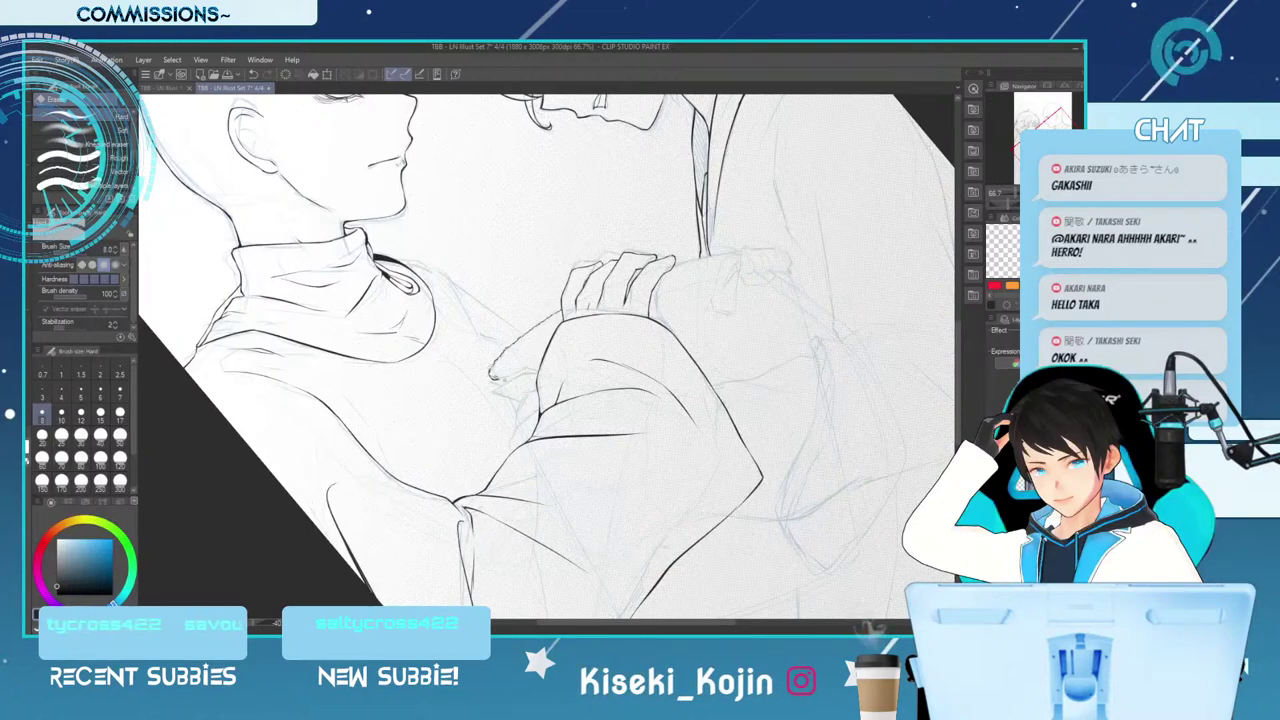
key("p")
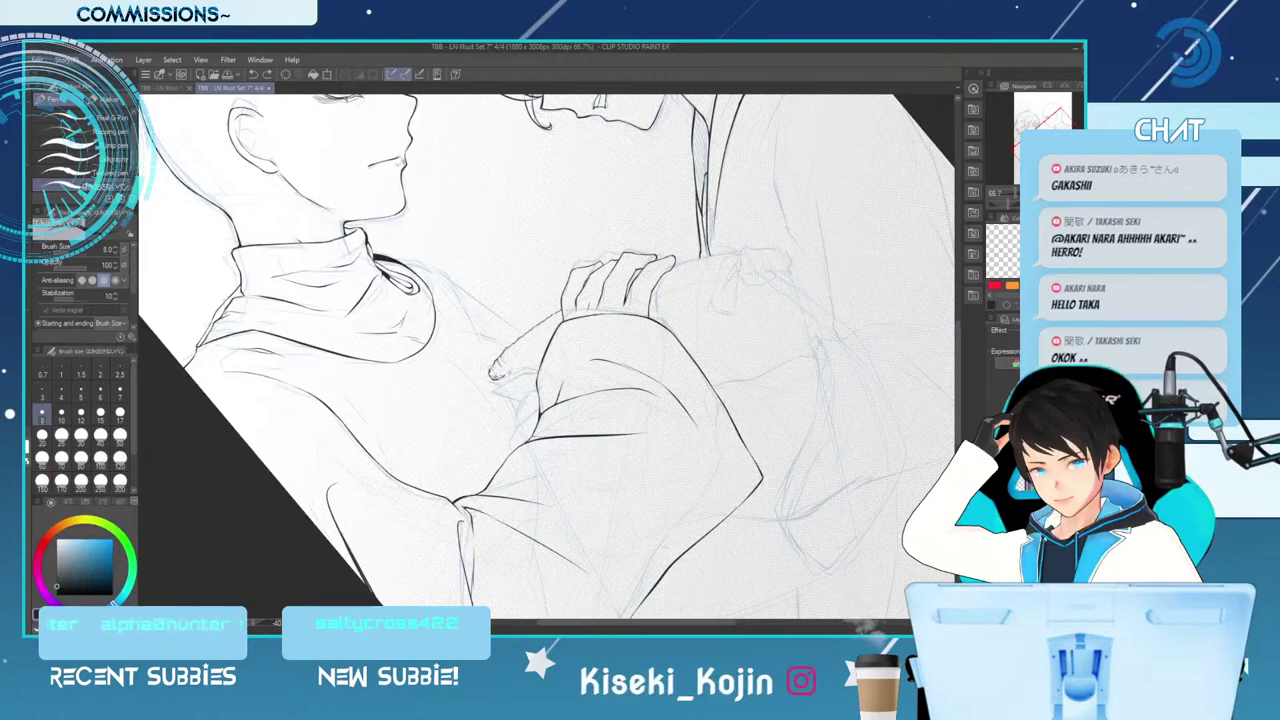
Refine the extended finger's tip and ink its lower edge and small joint creases
key("e")
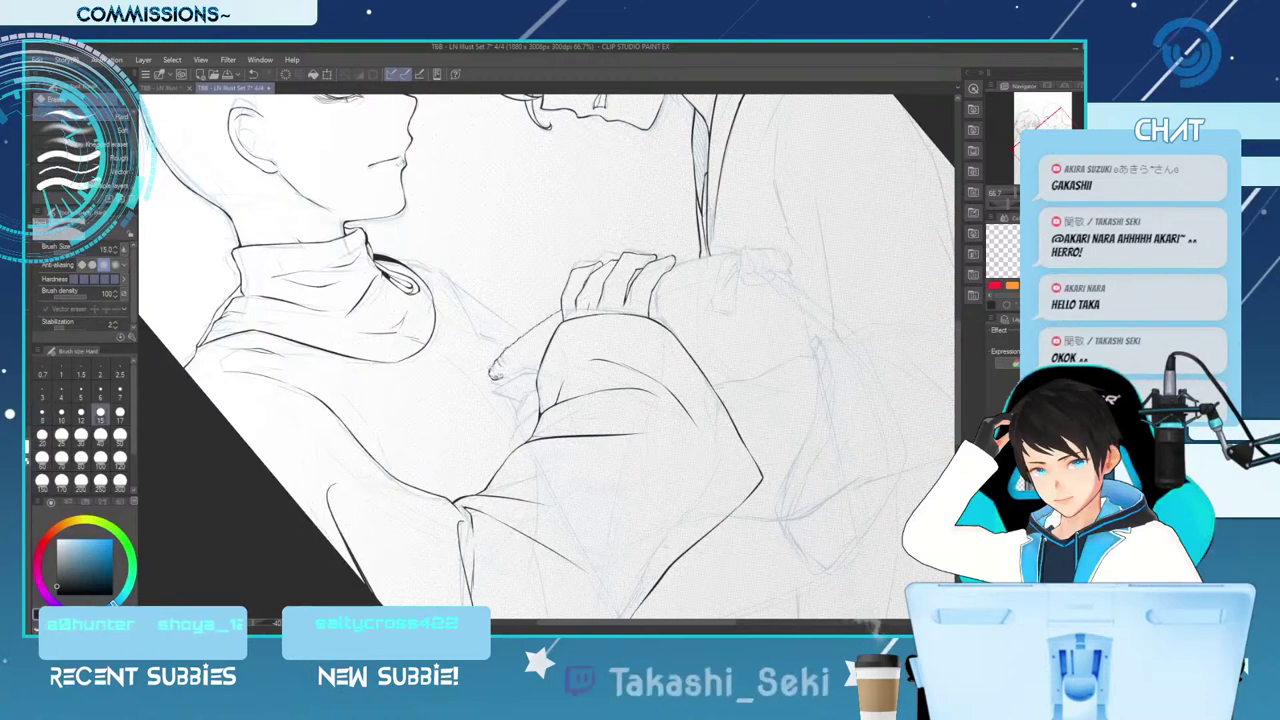
key("p")
key("e")
key("p")
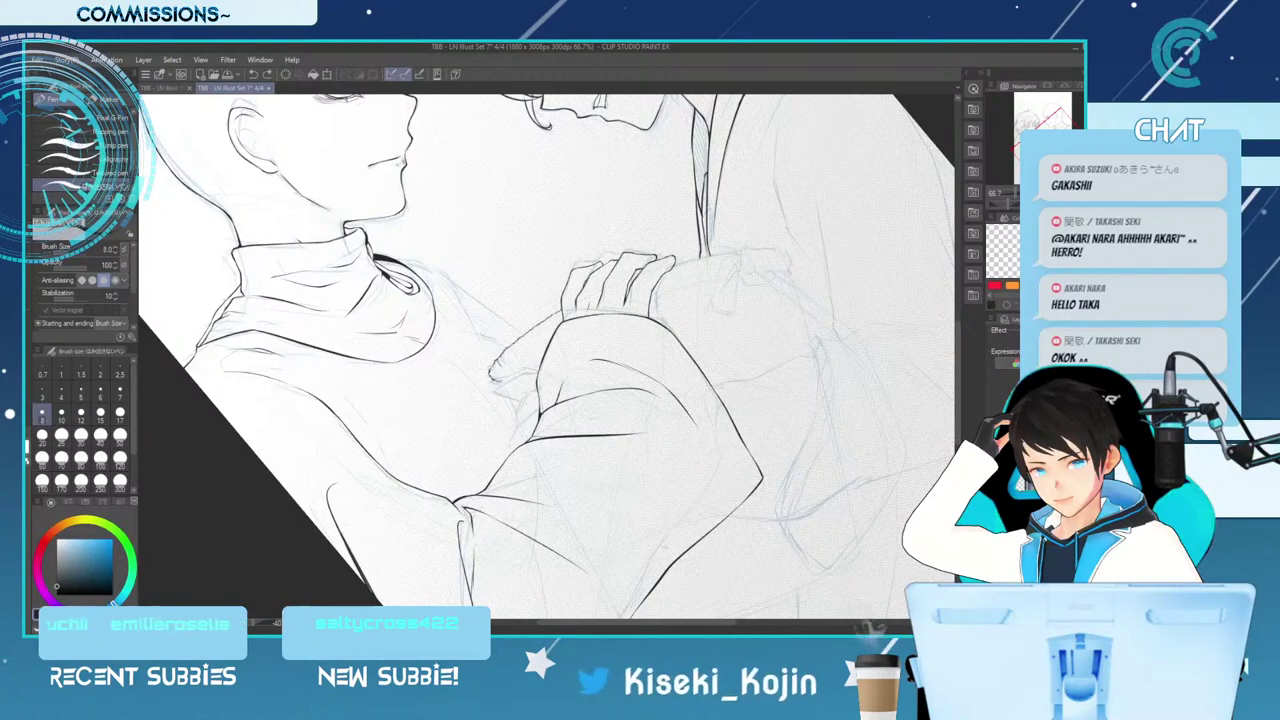
left_click_drag(494, 375, 512, 364)
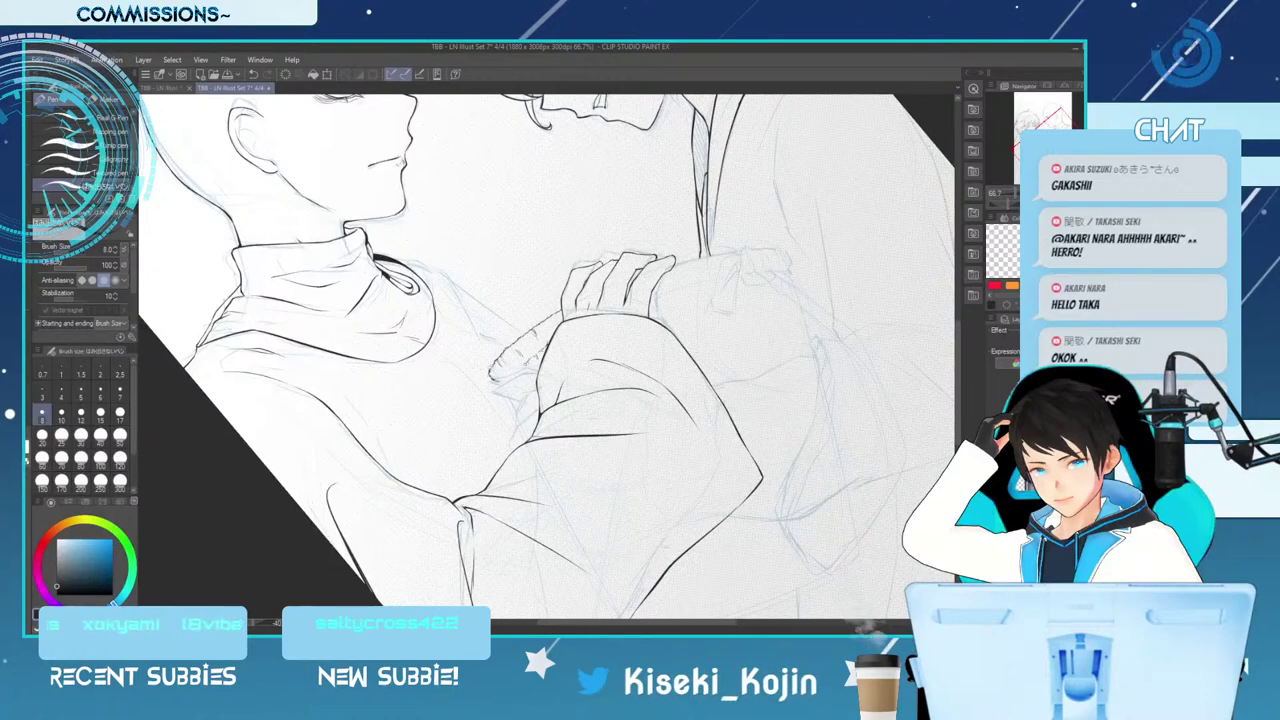
key("e")
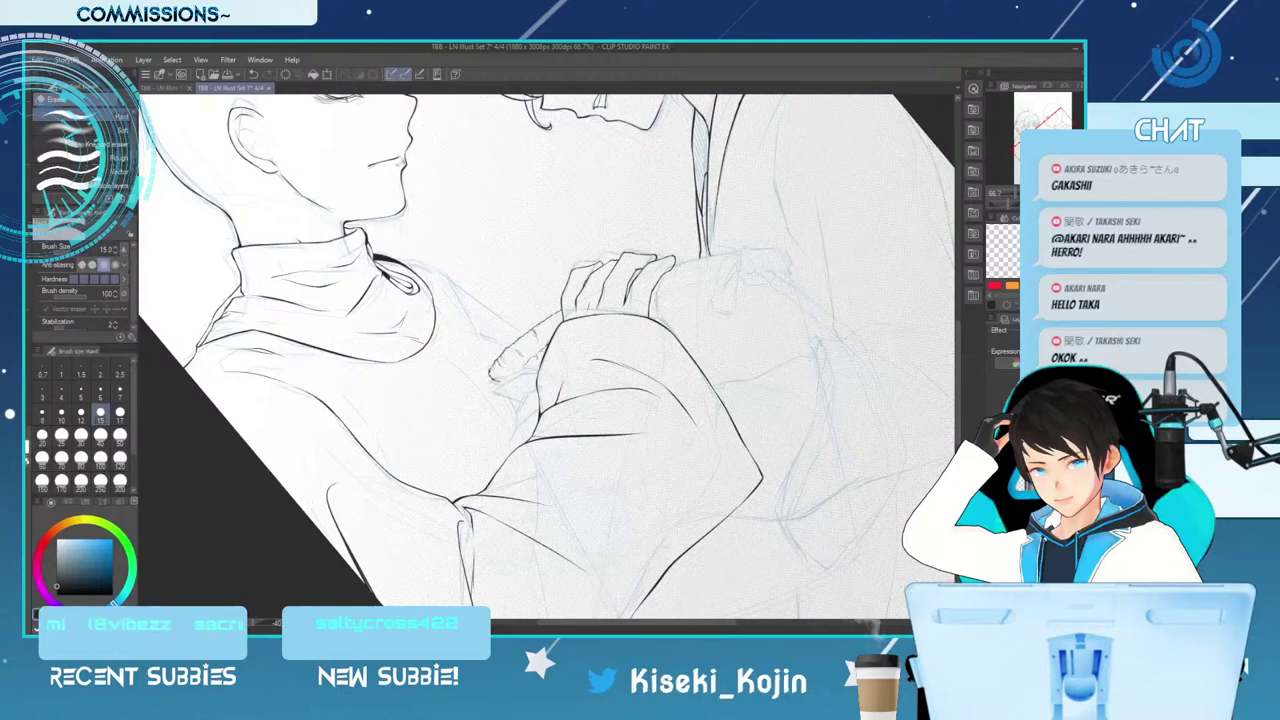
In mirrored view, ink the second fingertip tucked beneath the extended finger, trimming overlaps with the size 15 eraser
key("h")
key("minus")
key("minus")
key("minus")
key("minus")
key("minus")
key("minus")
key("minus")
key("minus")
key("minus")
key("minus")
key("minus")
key("minus")
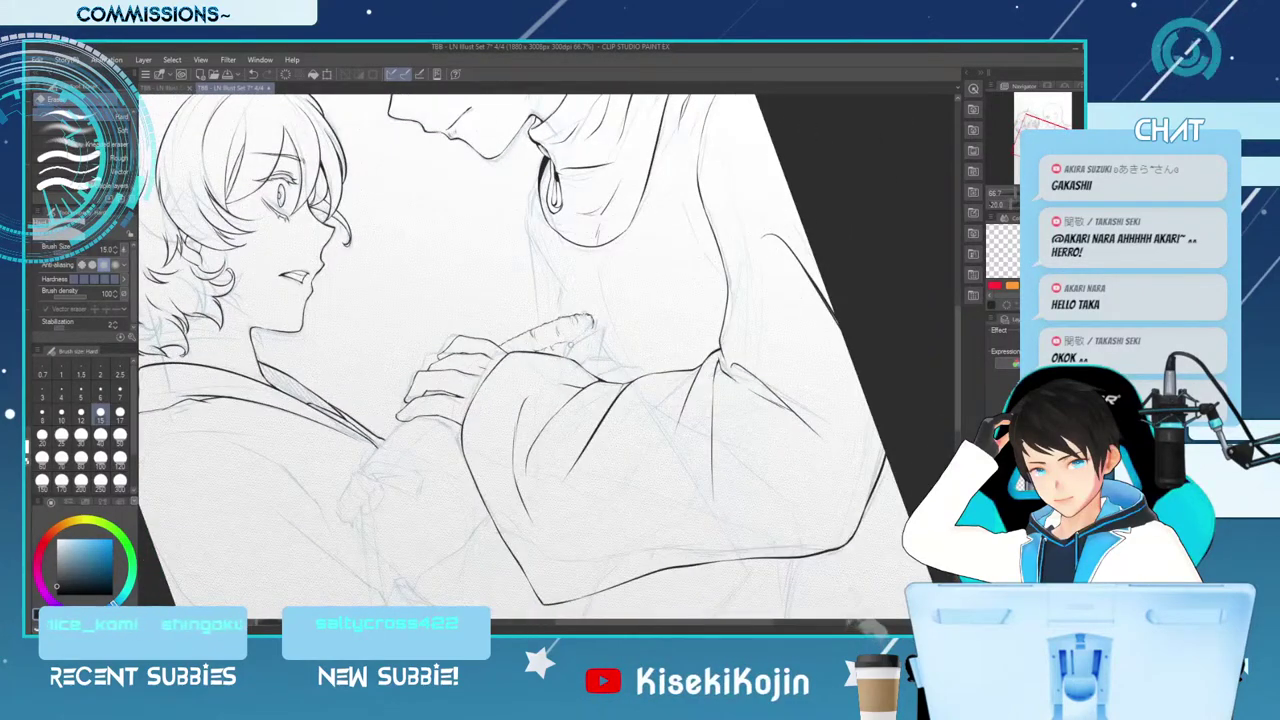
key("p")
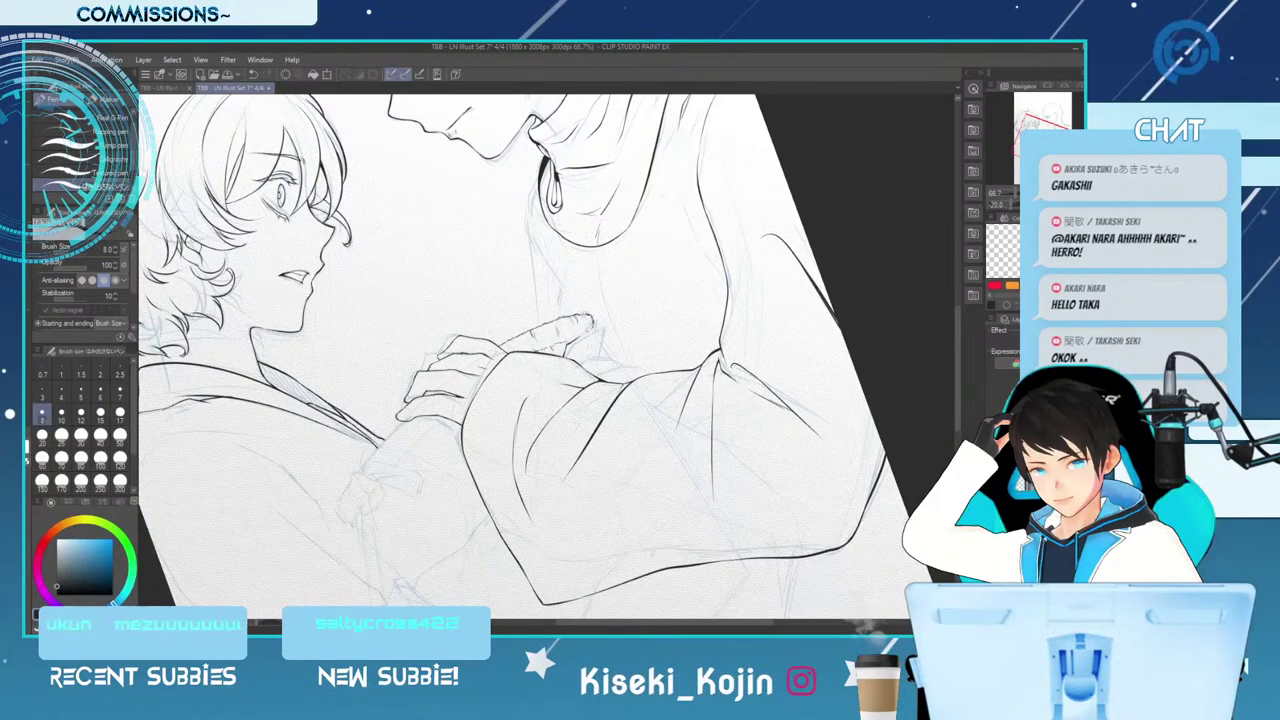
key("e")
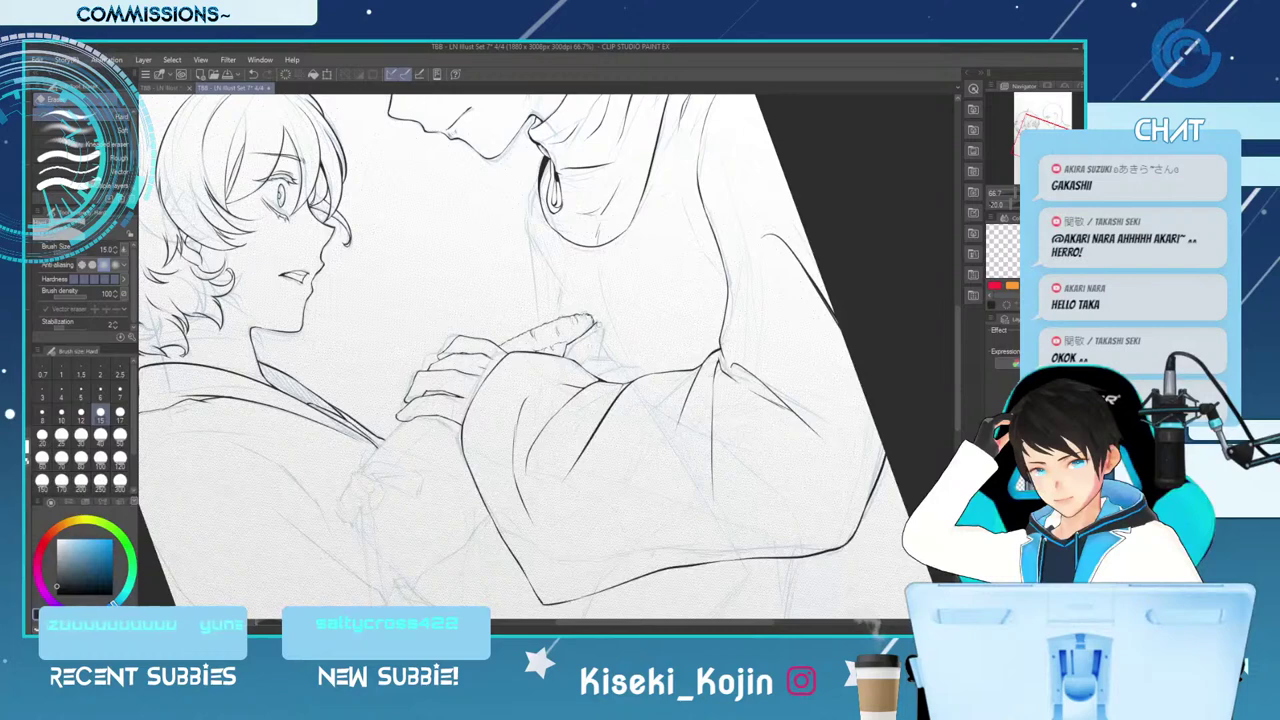
key("p")
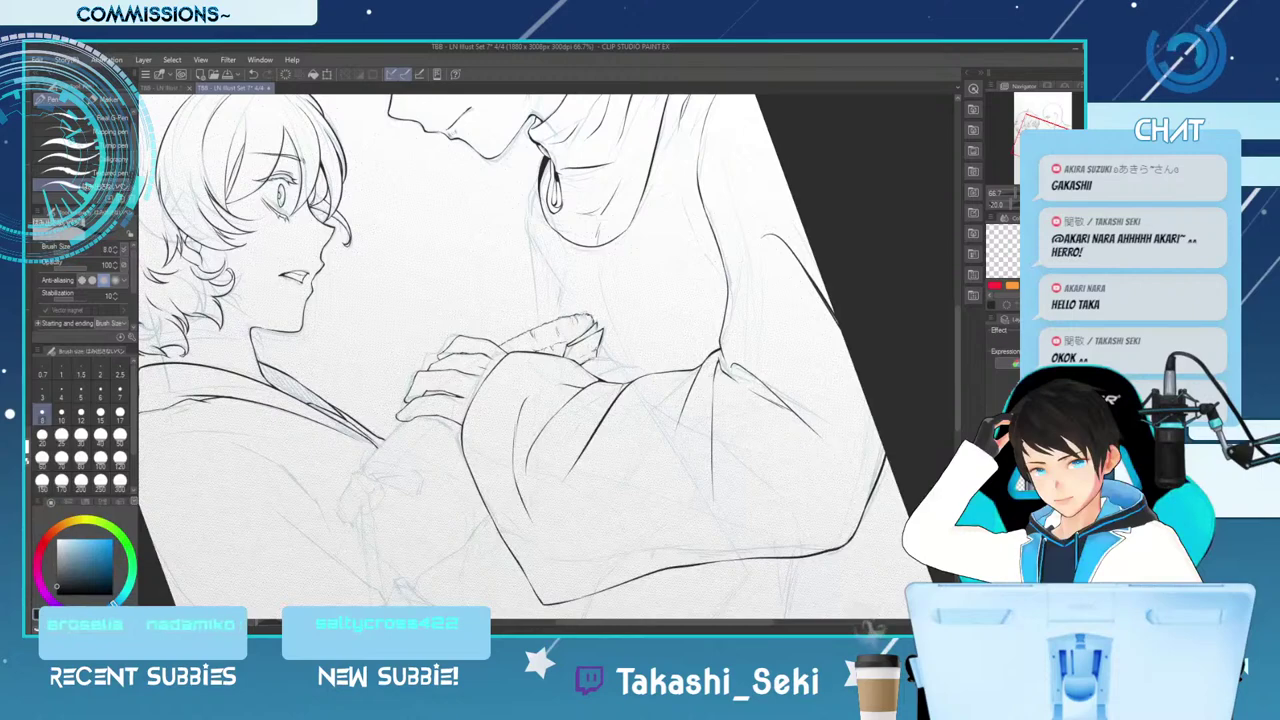
Ink the remaining finger lines between the extended finger and the sleeve's forearm edge with the size 8 pen
key("minus")
key("minus")
key("minus")
key("minus")
key("minus")
key("minus")
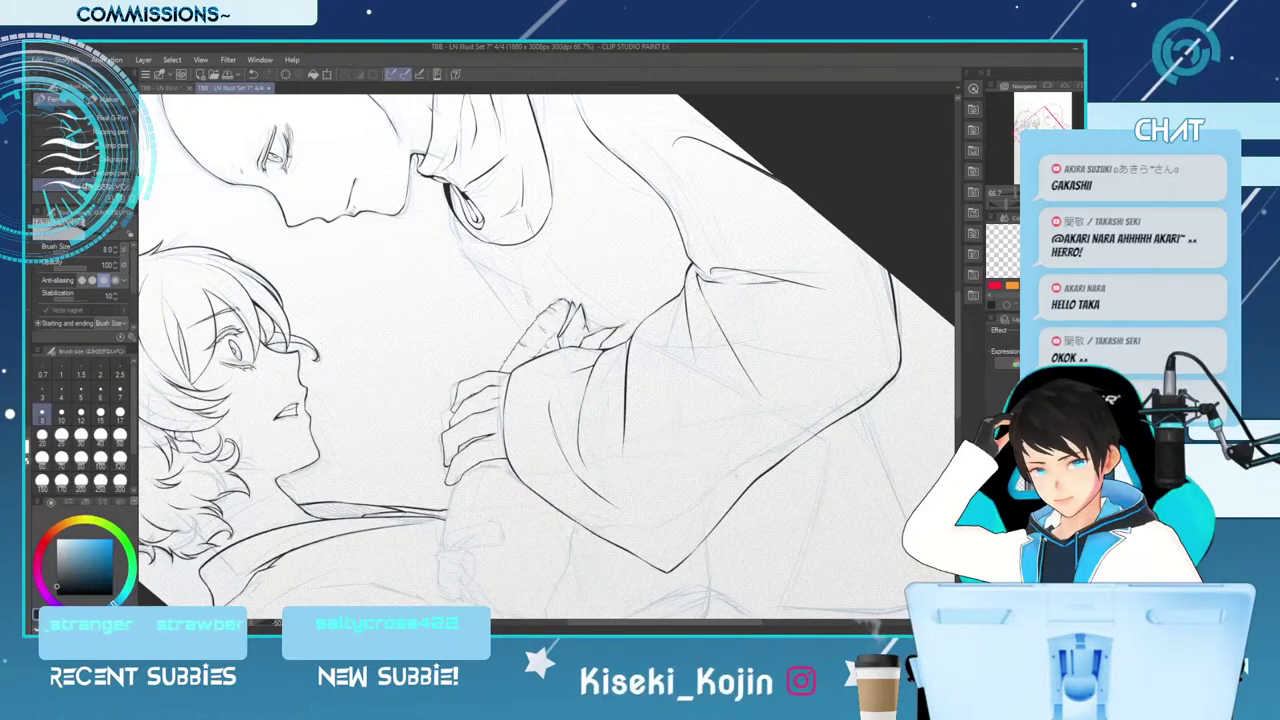
key("ctrl+z")
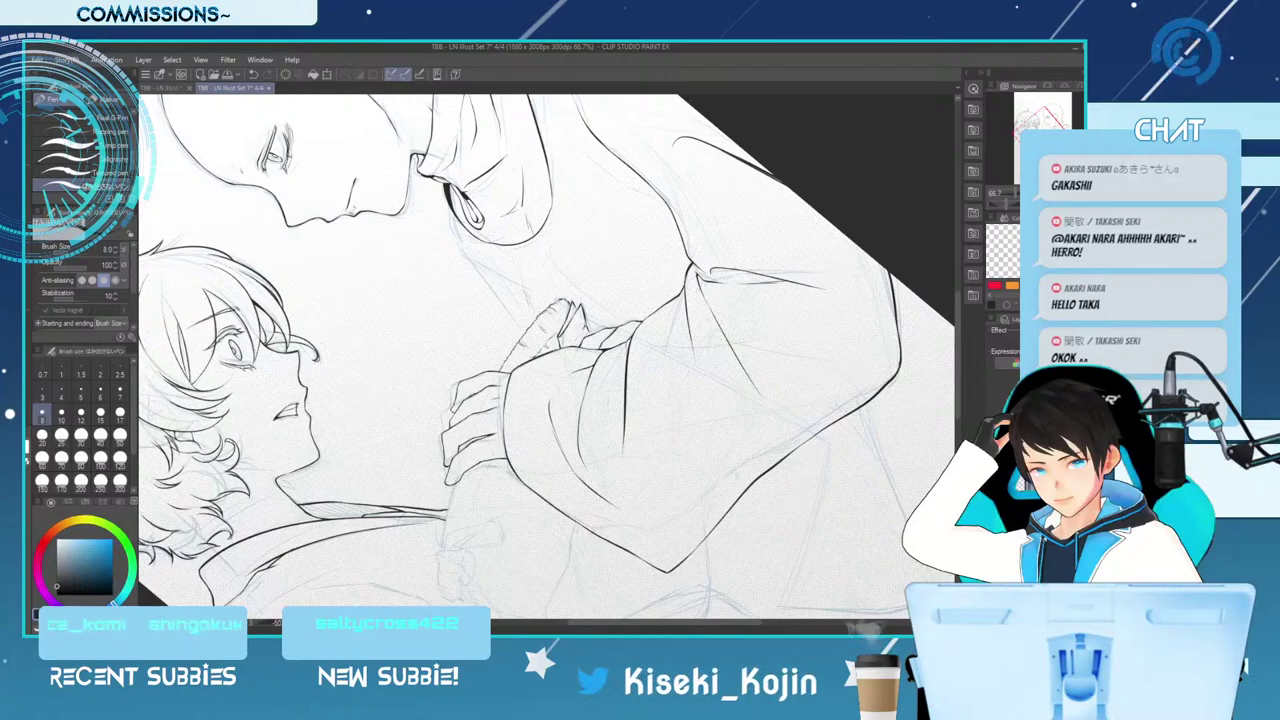
Ink the upper edge of the other character's wrist from beneath the gripping fingers toward the tied knot, using the size 8 pen
key("h")
key("minus")
key("minus")
key("minus")
key("minus")
key("minus")
key("minus")
key("minus")
key("minus")
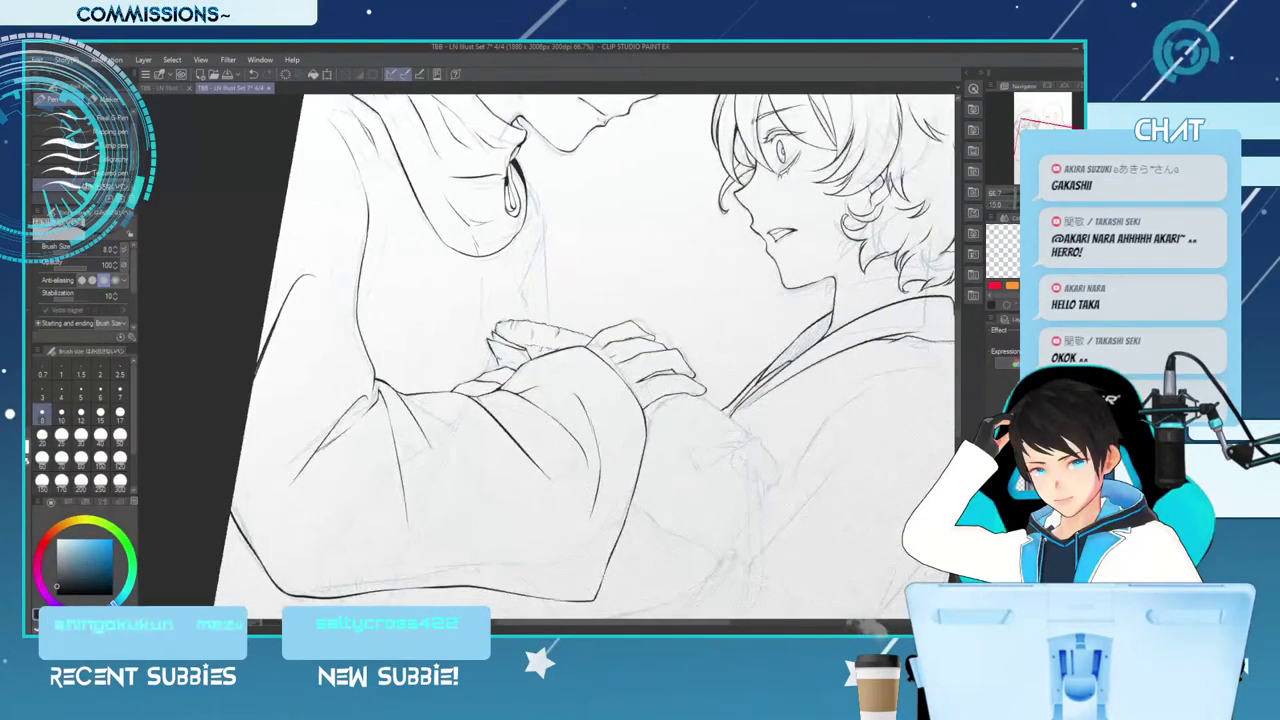
key("minus")
key("minus")
key("minus")
key("minus")
key("minus")
key("minus")
key("minus")
key("minus")
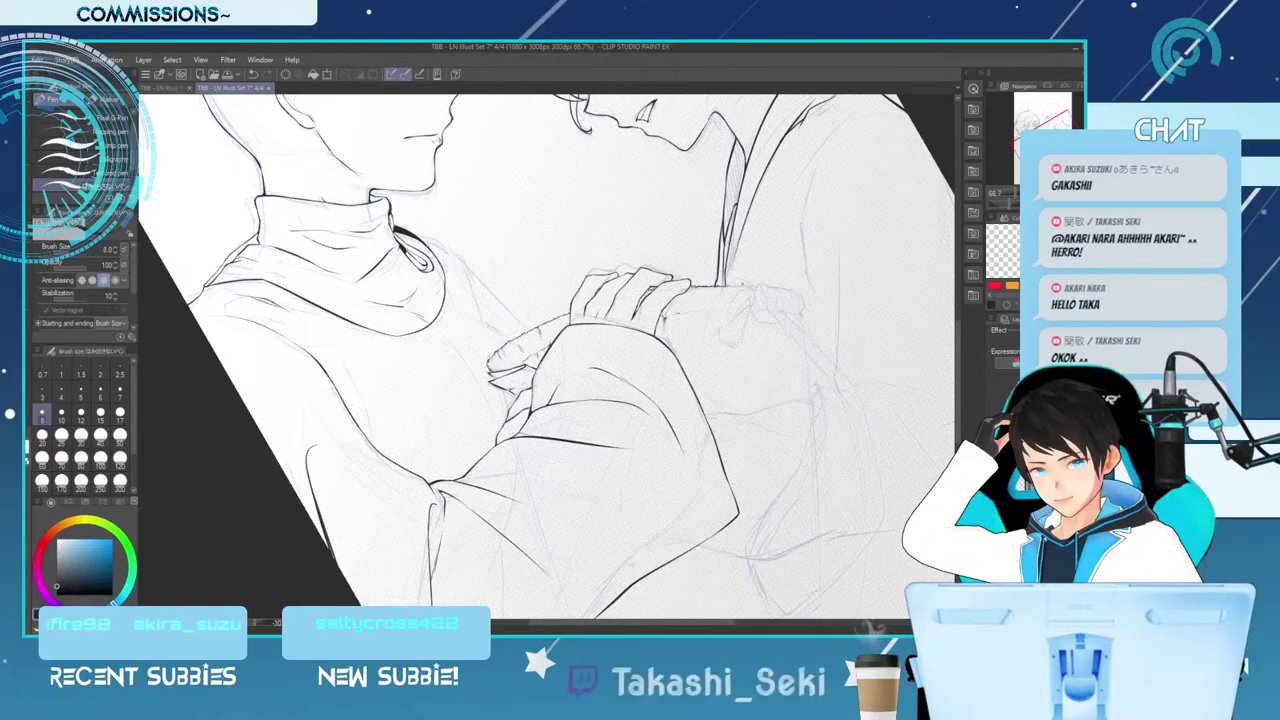
key("e")
key("p")
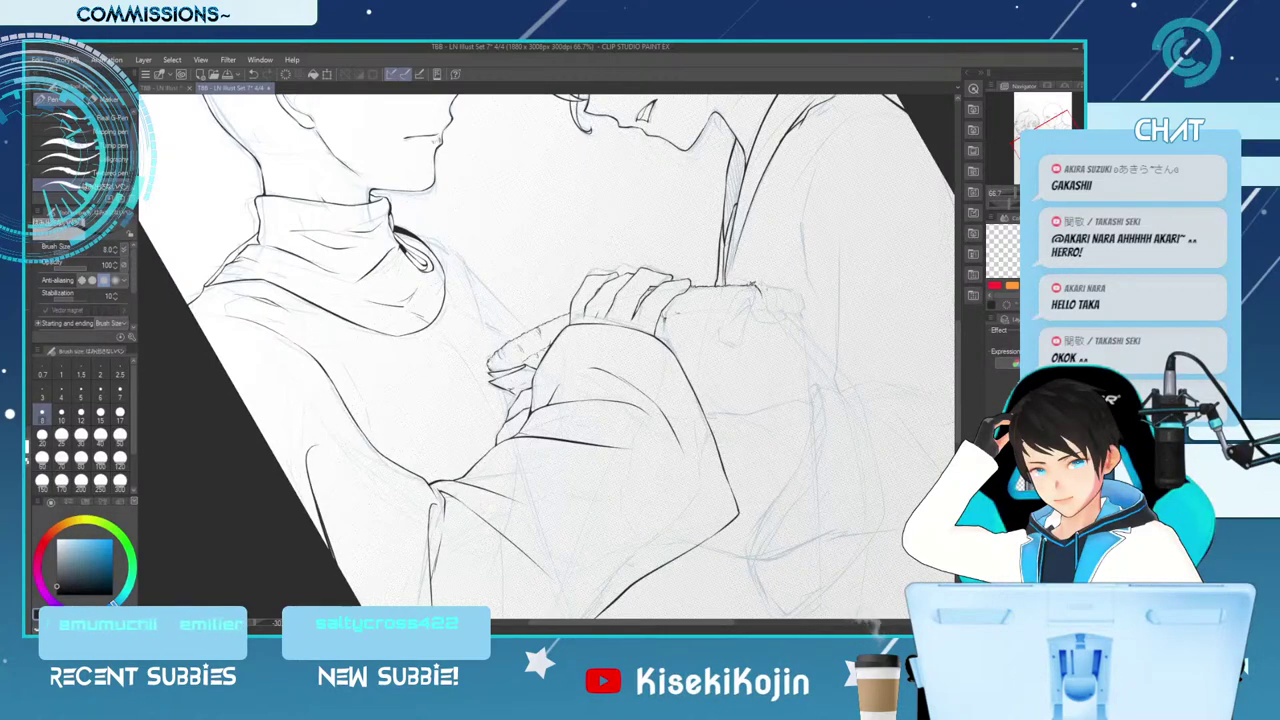
Ink the small knot at the end of the wrist line and the looped ribbon tail hanging from it
left_click_drag(753, 285, 764, 308)
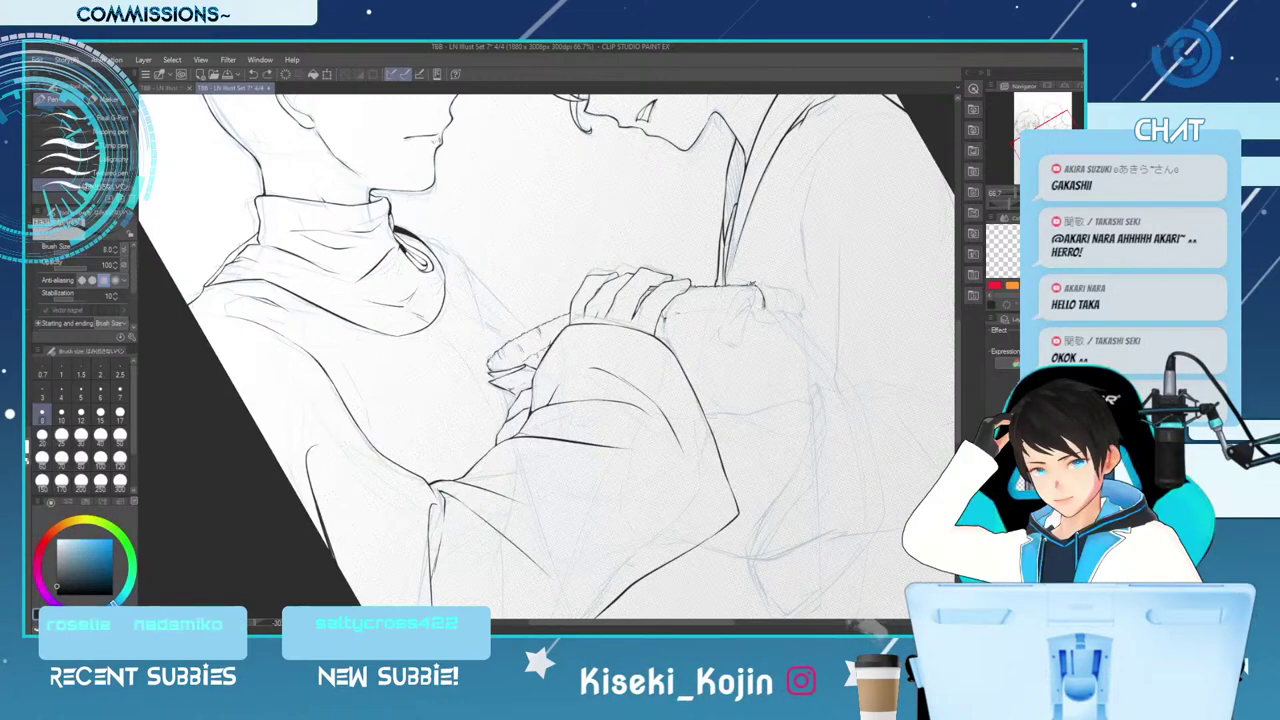
left_click_drag(764, 301, 752, 311)
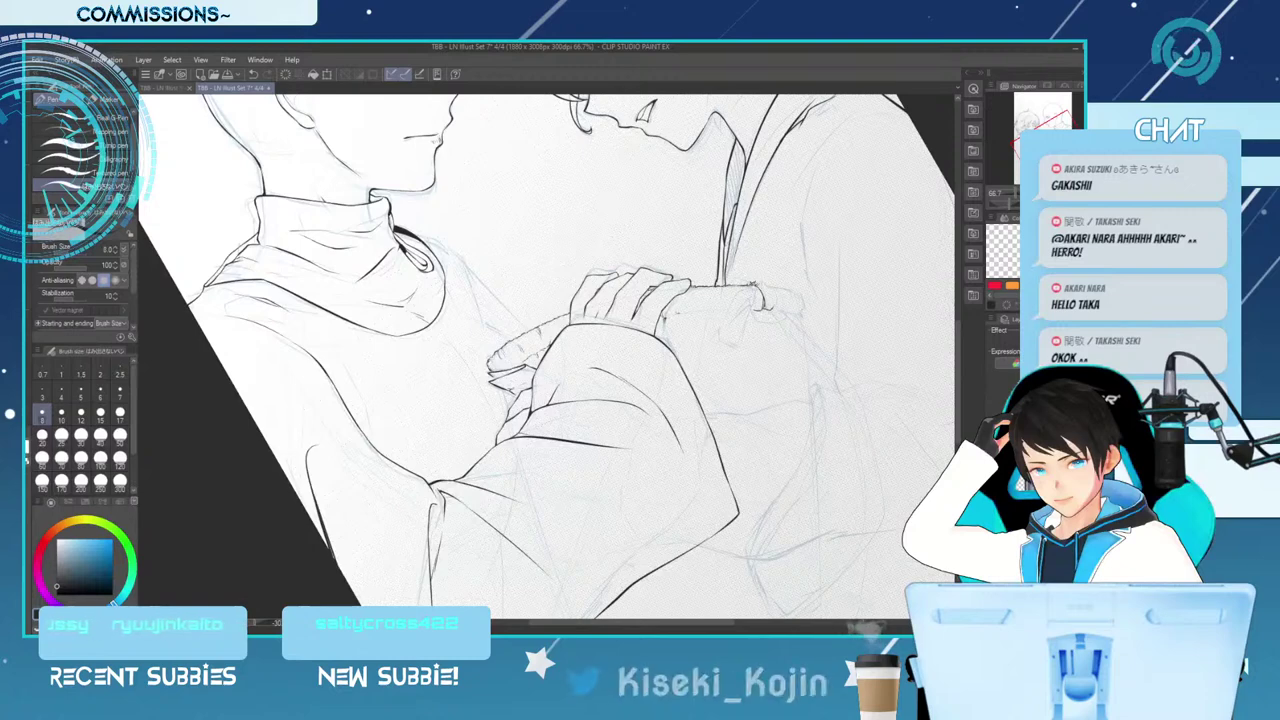
left_click_drag(763, 287, 768, 306)
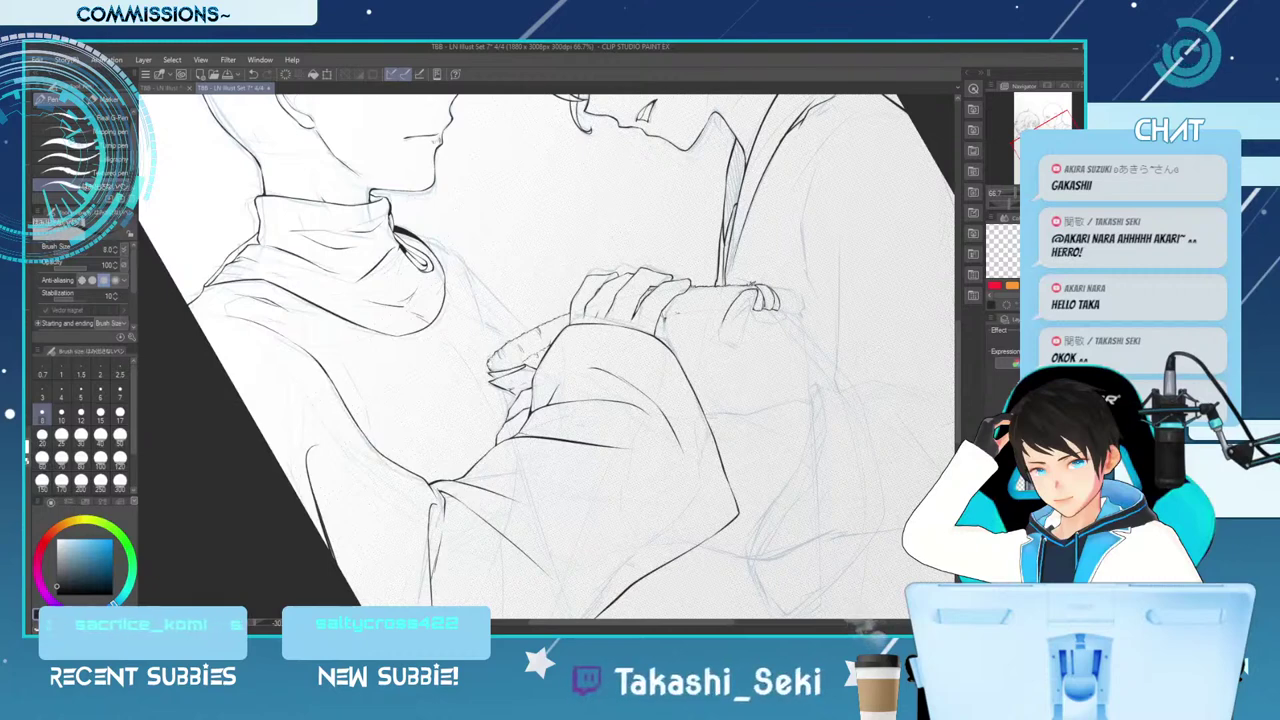
key("e")
key("p")
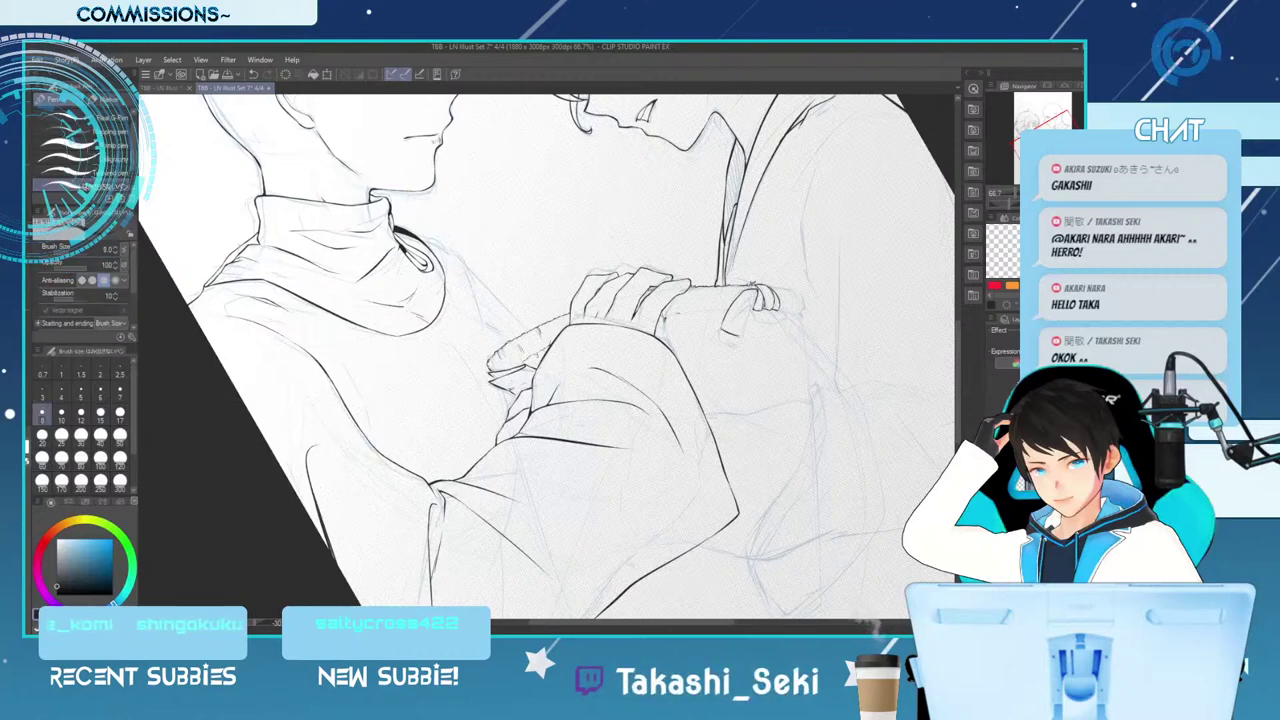
left_click_drag(723, 330, 741, 336)
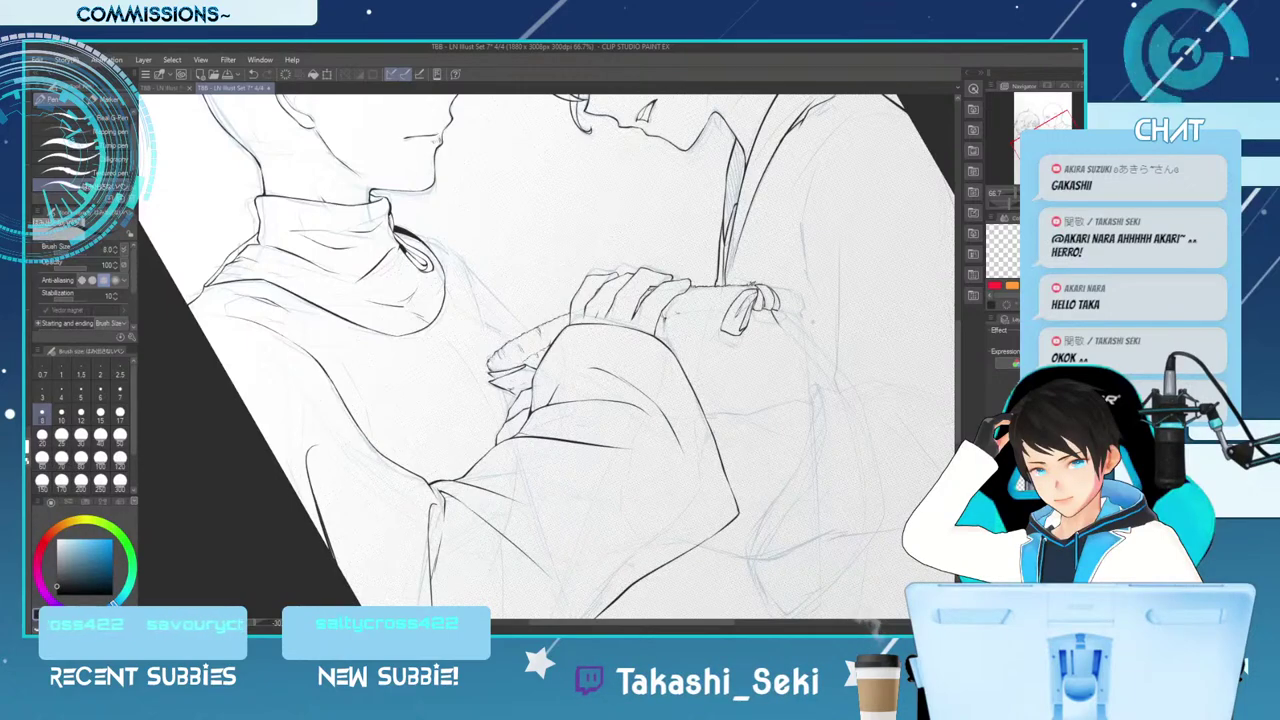
In the flipped view, ink the sleeve's outer contour from the knot down to its rounded lower corner
key("h")
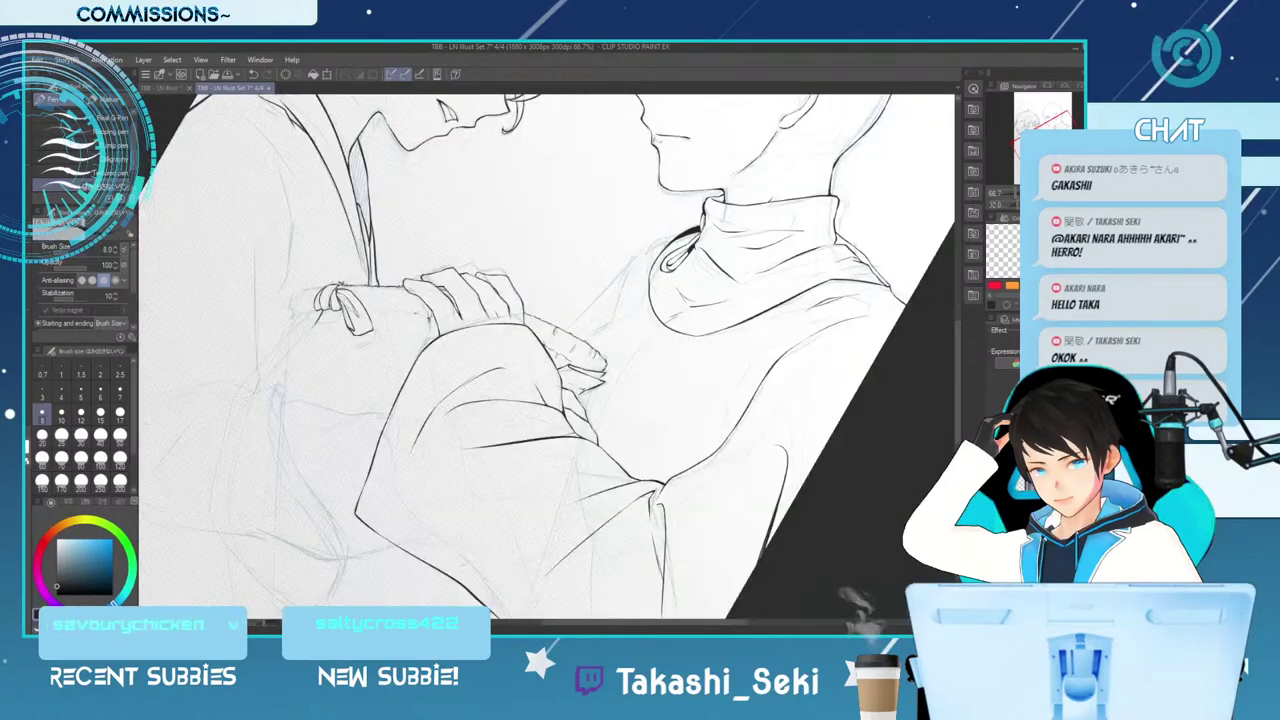
left_click_drag(663, 622, 585, 622)
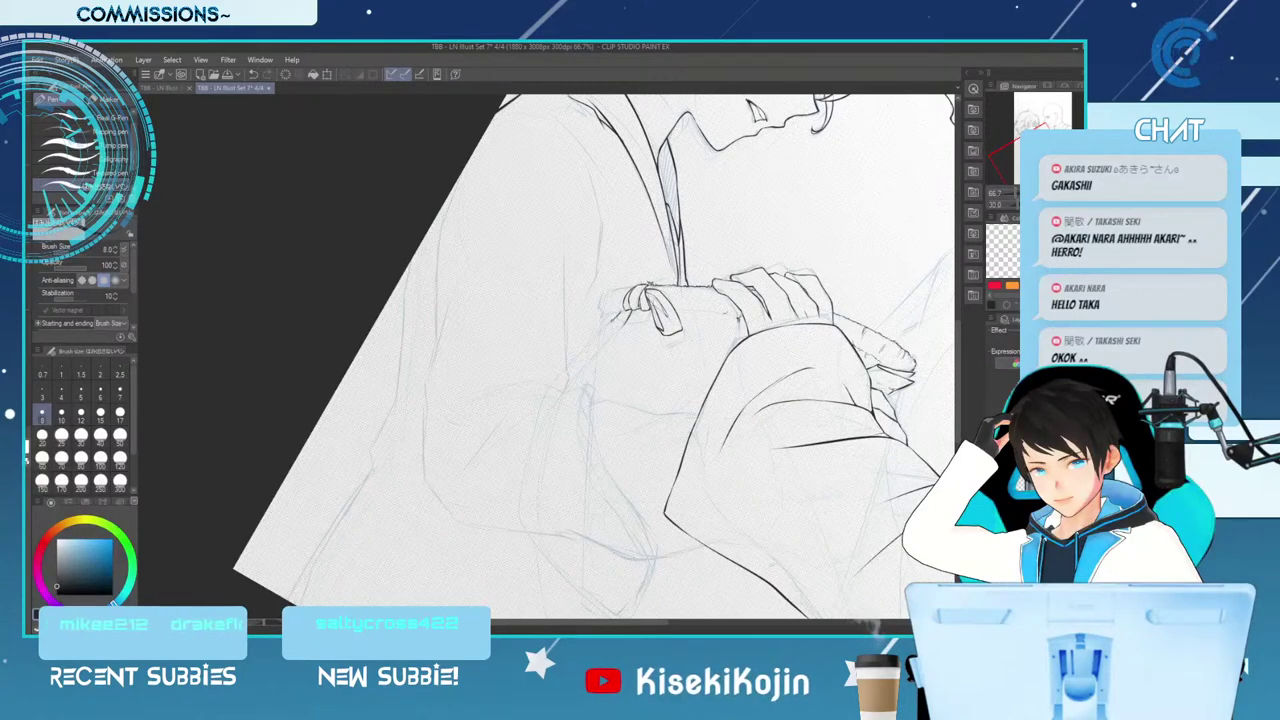
left_click_drag(622, 314, 594, 337)
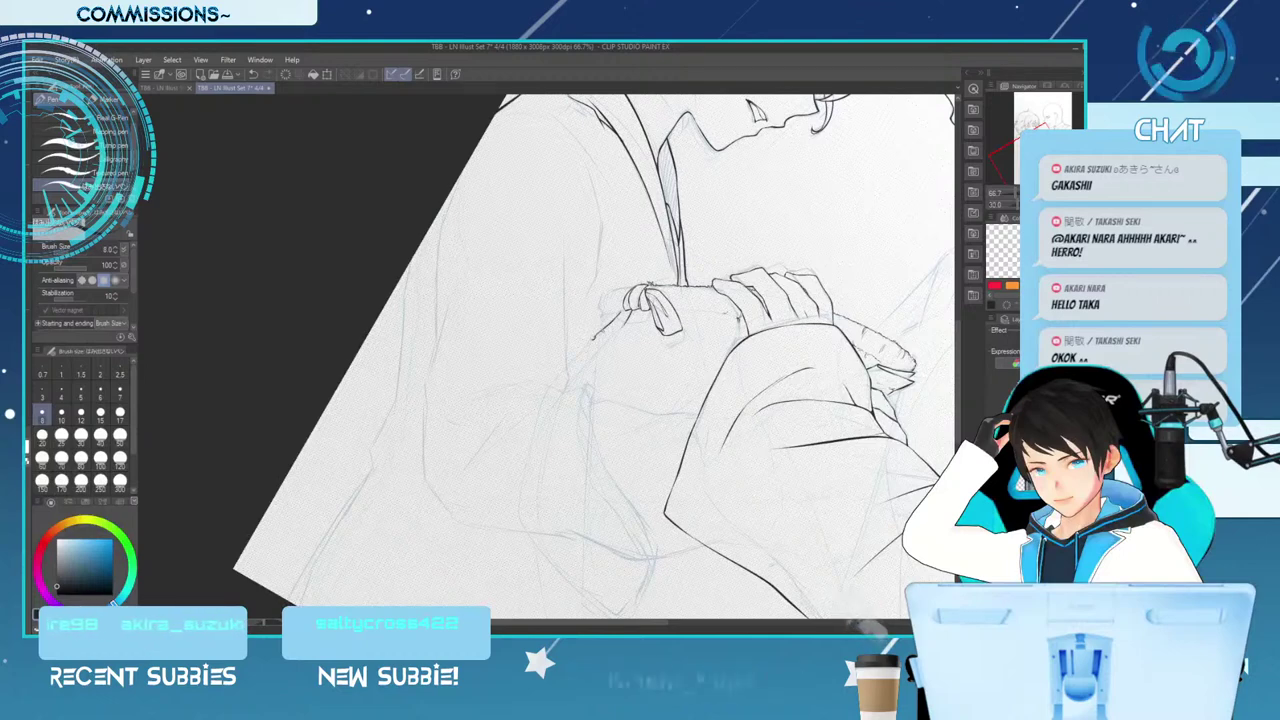
mouse_move(596, 338)
left_mouse_down()
mouse_move(546, 398)
mouse_move(517, 503)
left_mouse_up()
key("ctrl+z")
left_click_drag(536, 424, 514, 510)
key("ctrl+z")
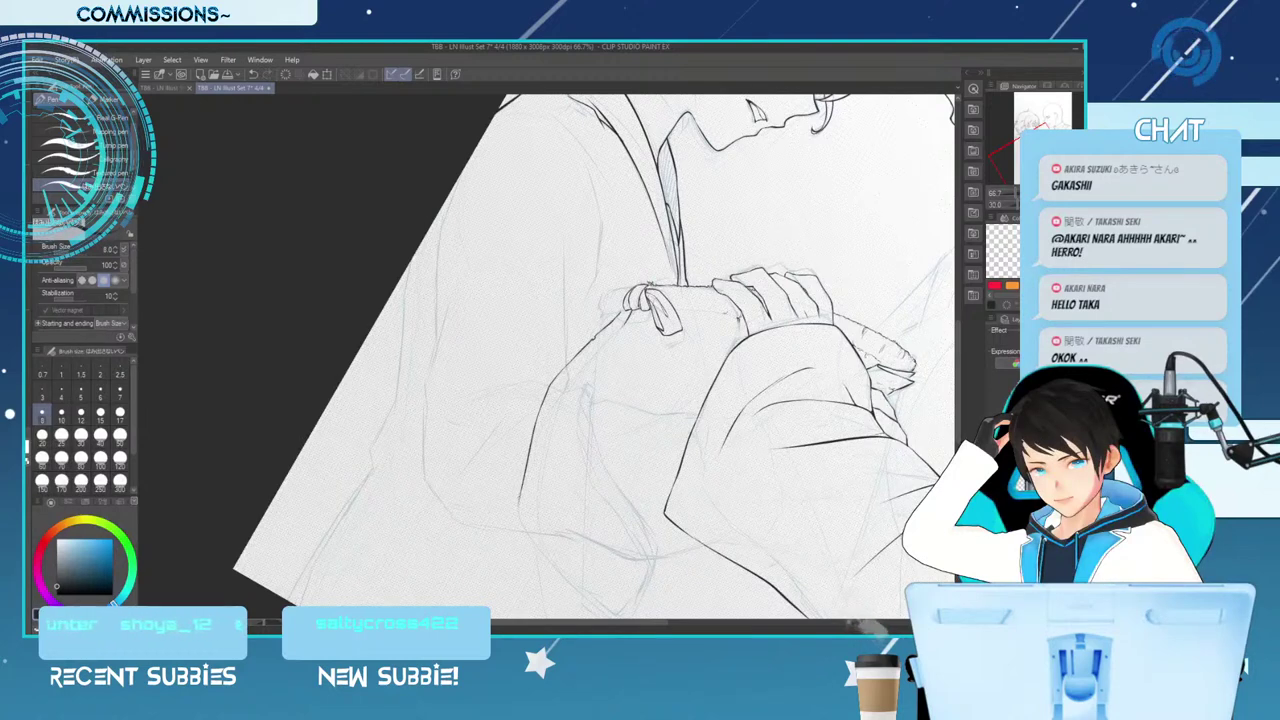
left_click_drag(519, 497, 528, 522)
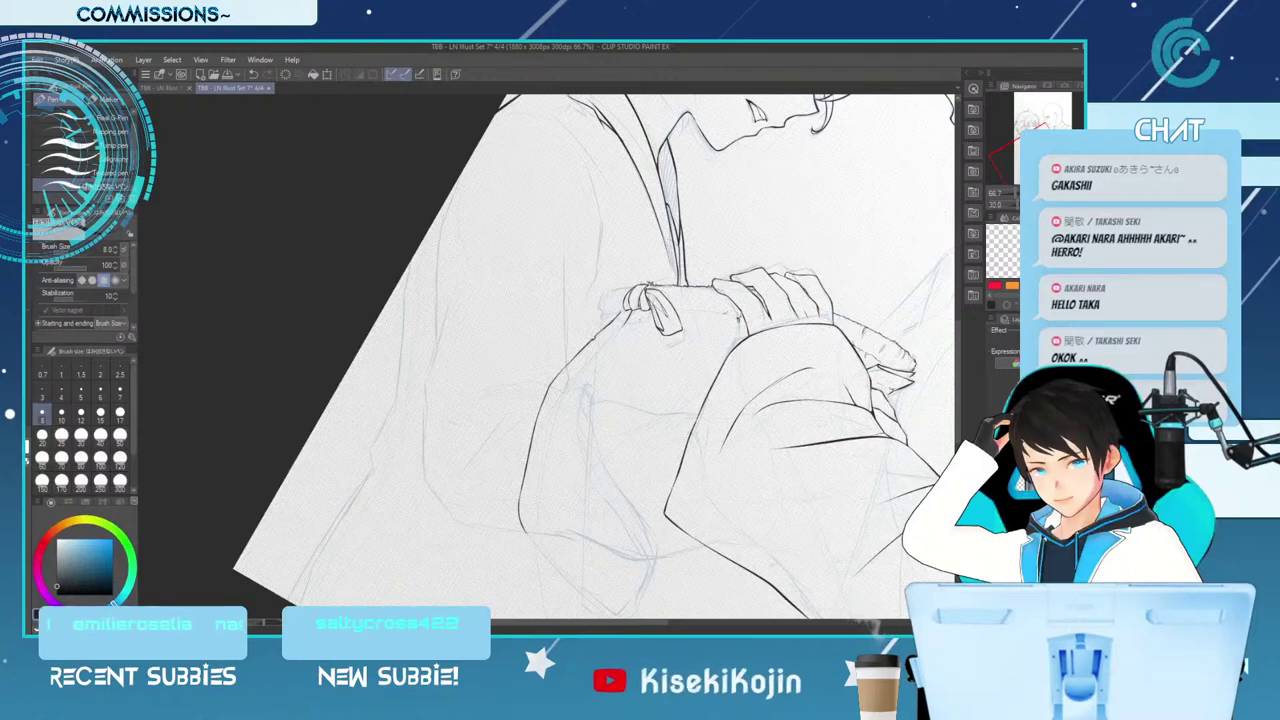
Examine the inked sleeve and hands against both characters with the canvas upright and the whole page in view
key("minus")
key("minus")
key("minus")
key("minus")
key("ctrl+minus")
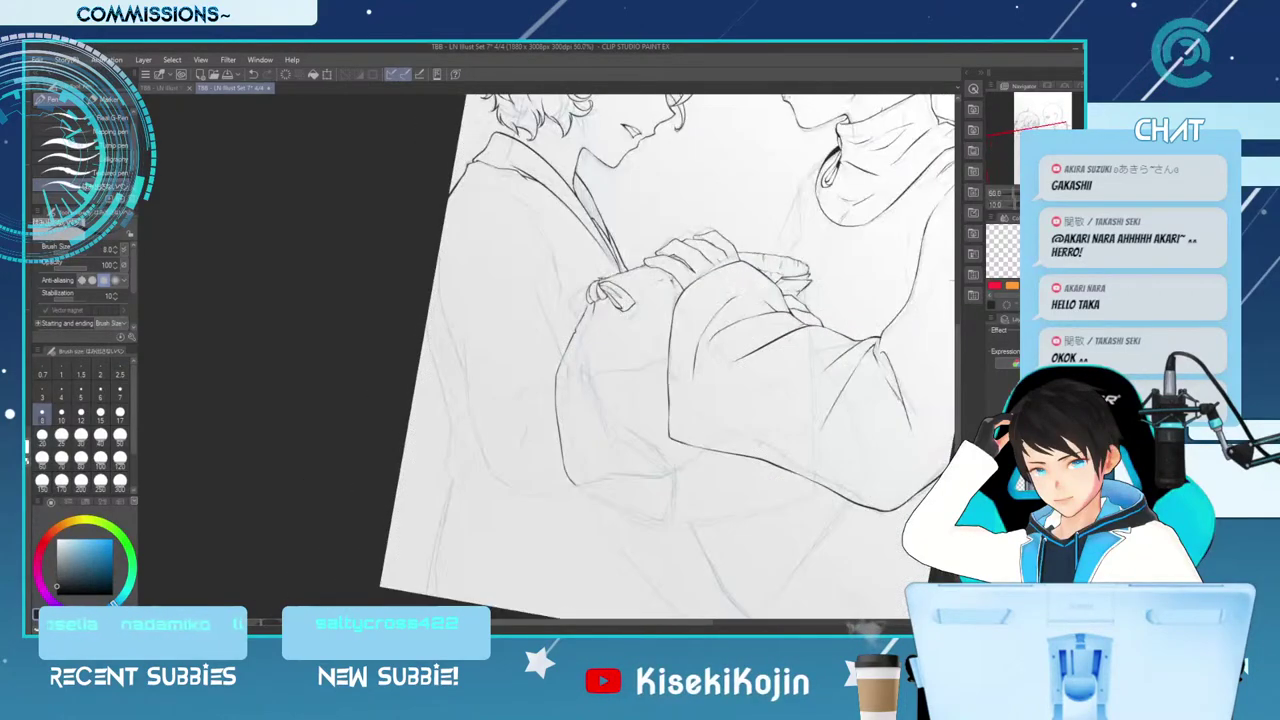
key("minus")
key("minus")
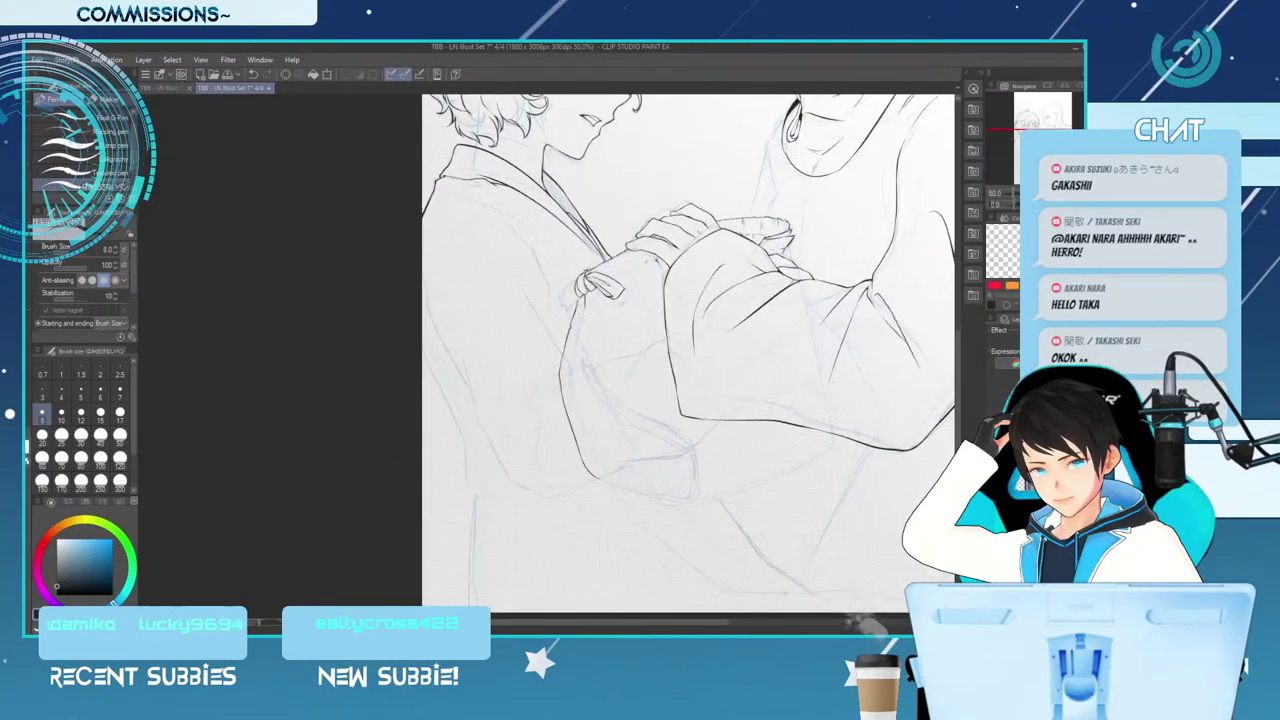
left_click_drag(957, 390, 957, 358)
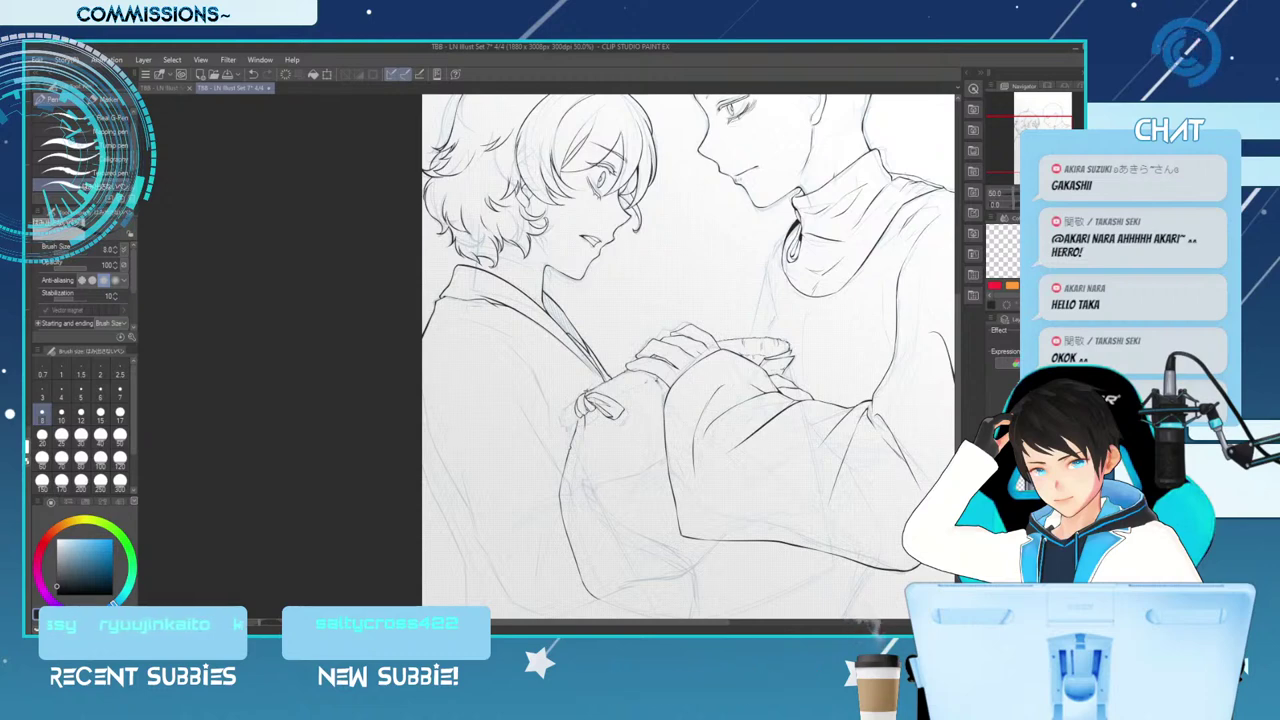
key("ctrl+minus")
key("ctrl+minus")
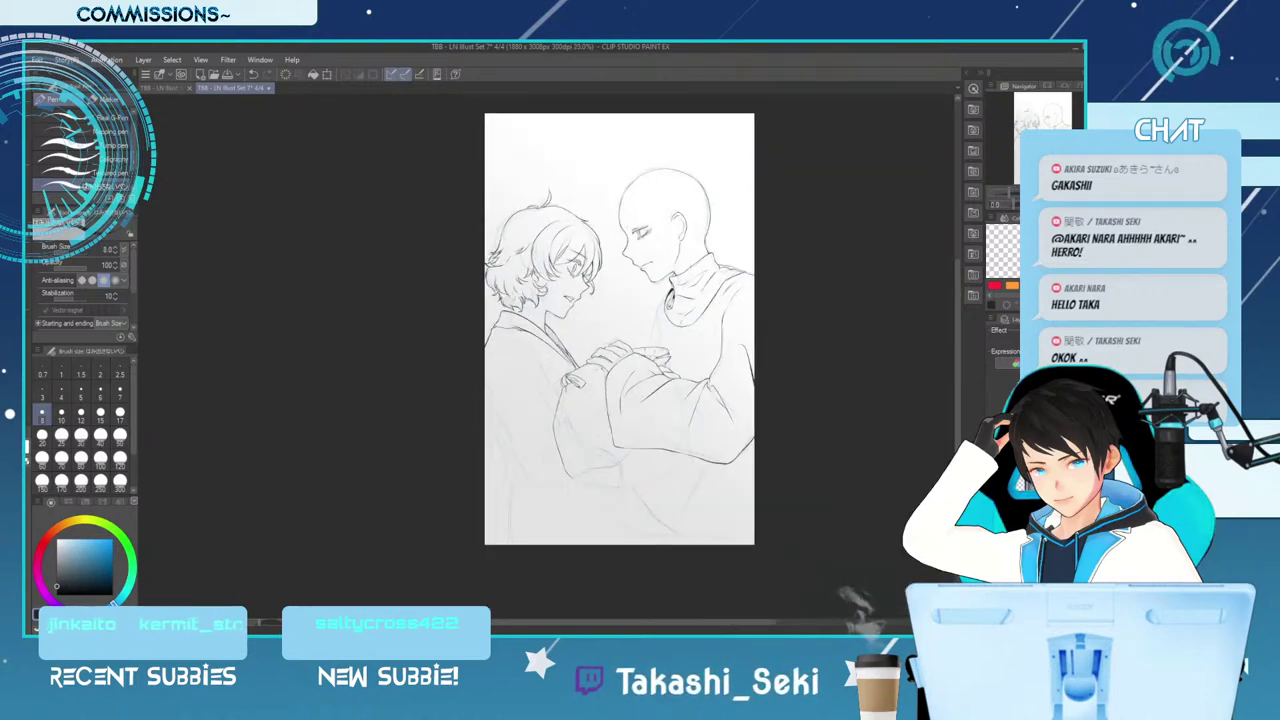
Ink short gather creases on the cuff beside the gripping fingers, alternating the size 7 pen and size 5 eraser
key("ctrl+plus")
key("ctrl+plus")
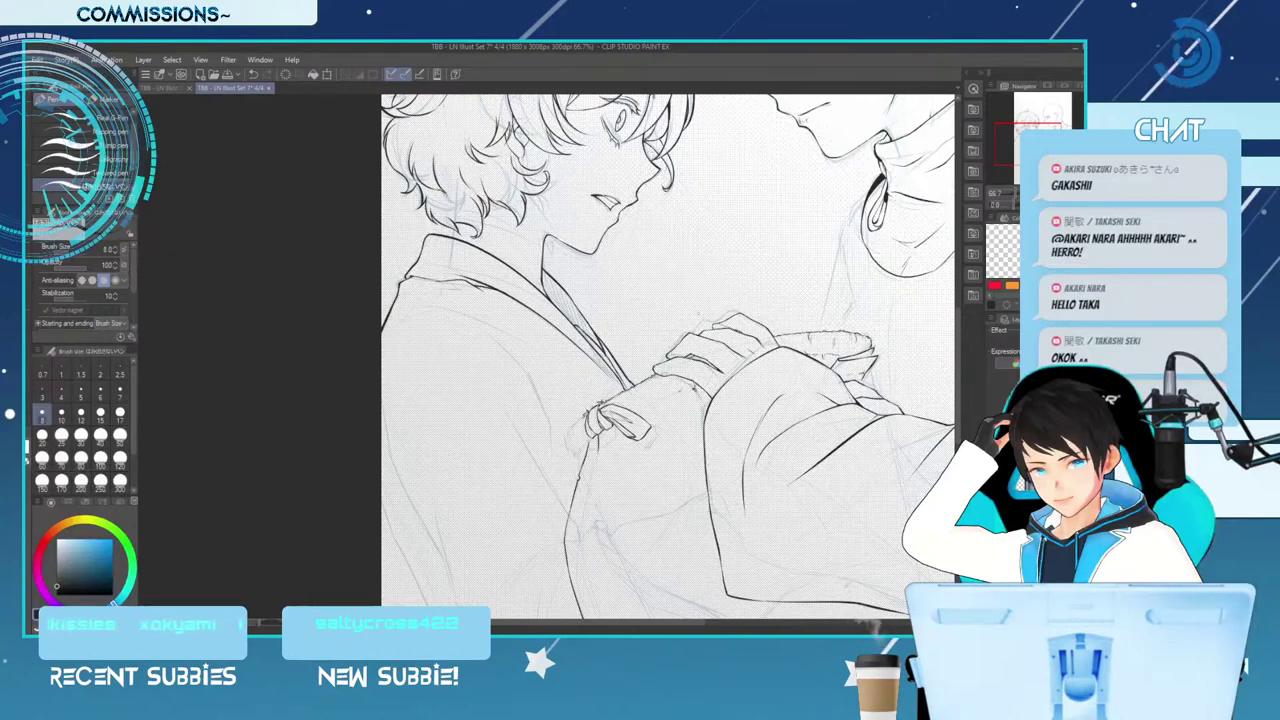
key("ctrl+plus")
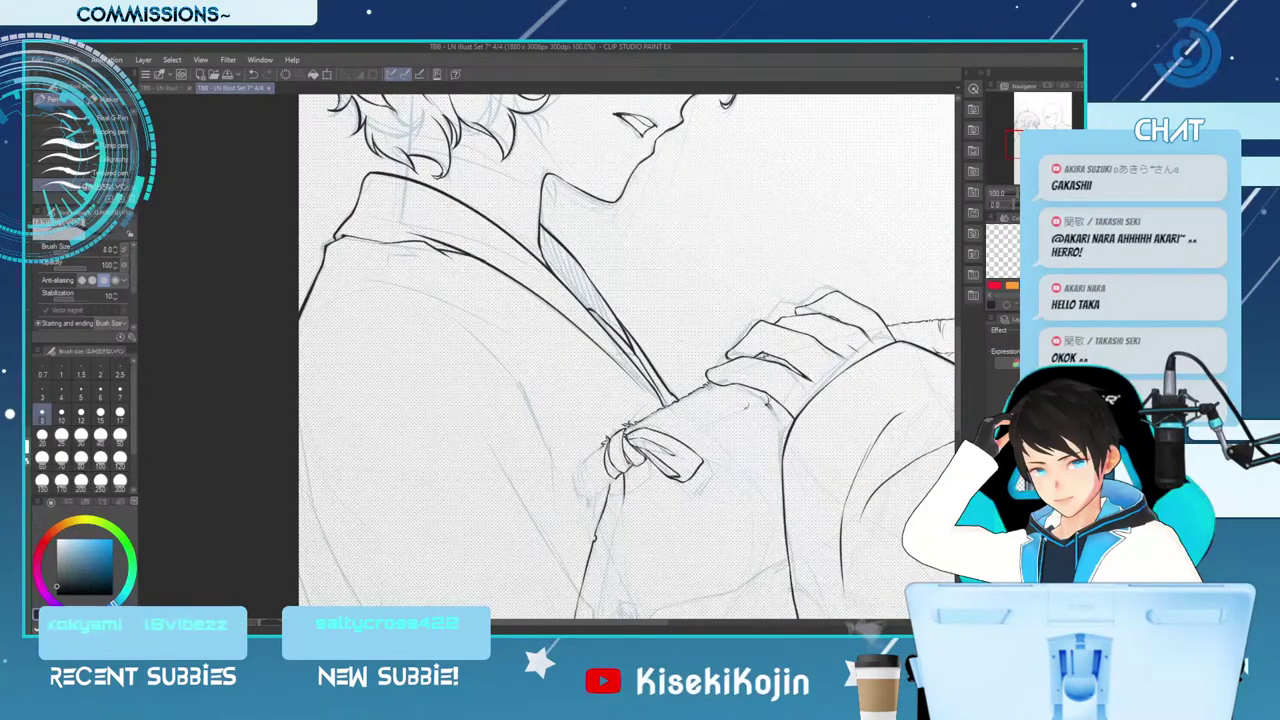
key("e")
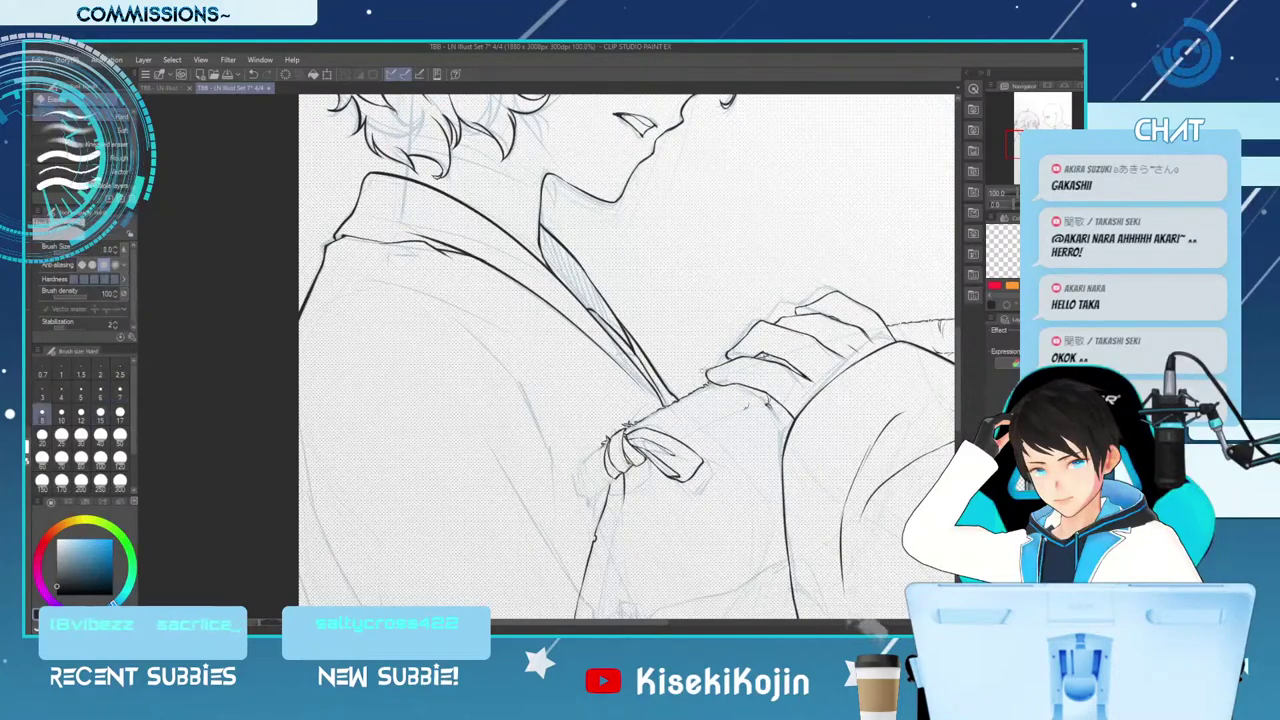
key("p")
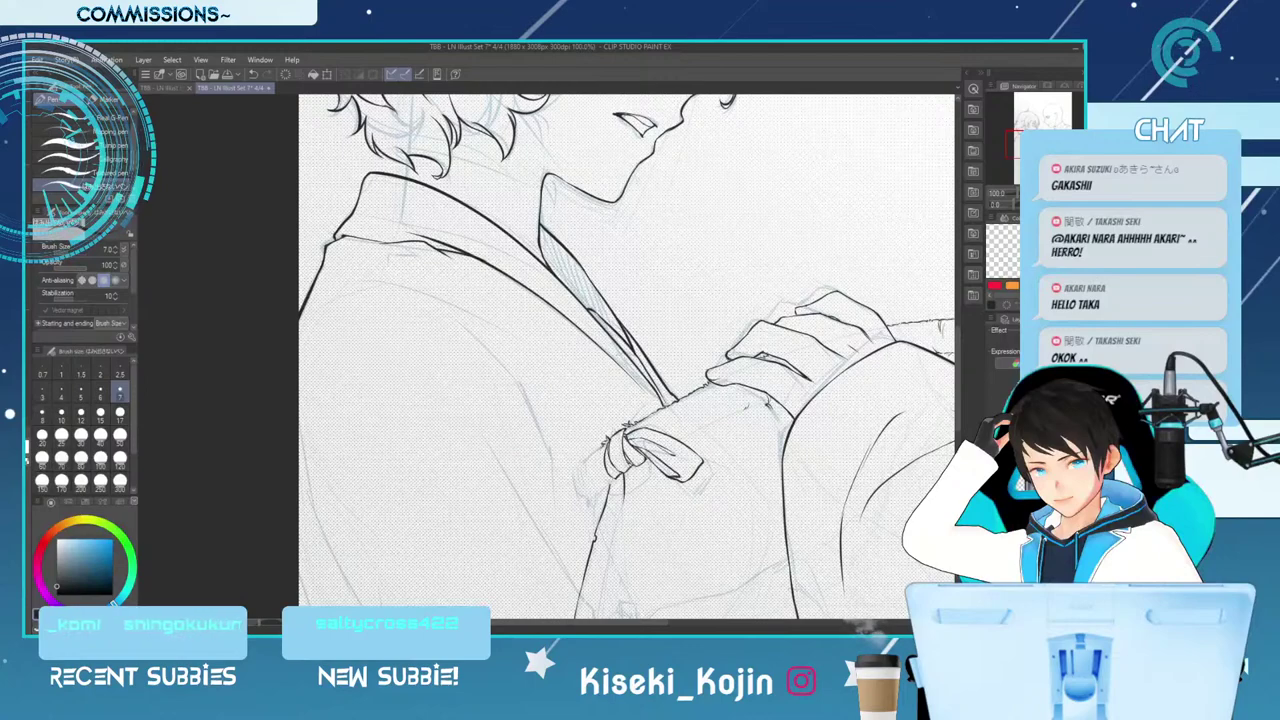
key("e")
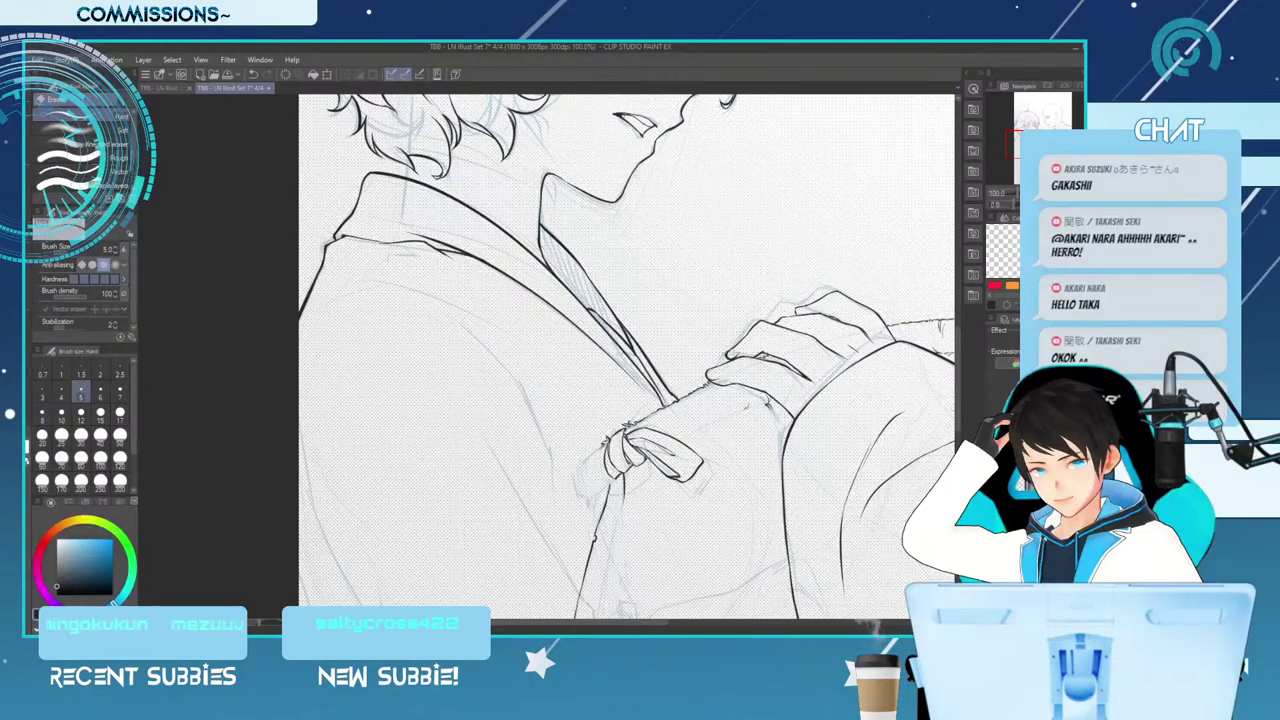
key("p")
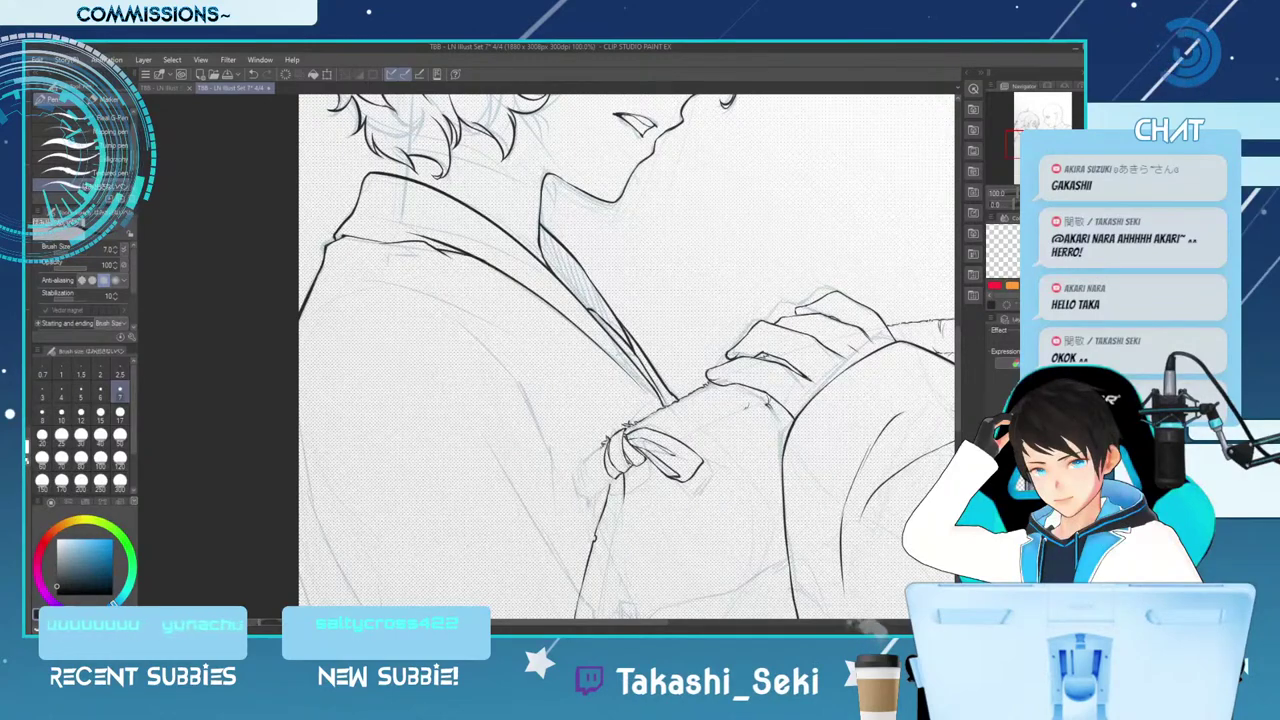
key("e")
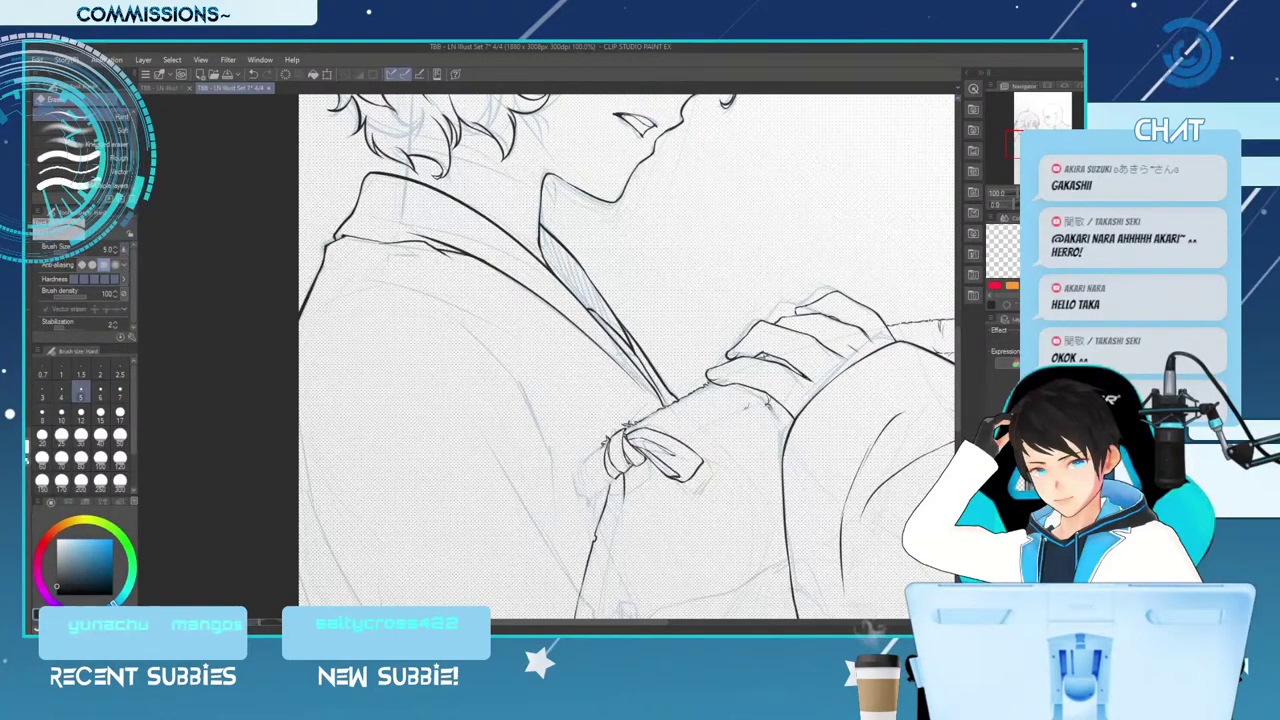
key("p")
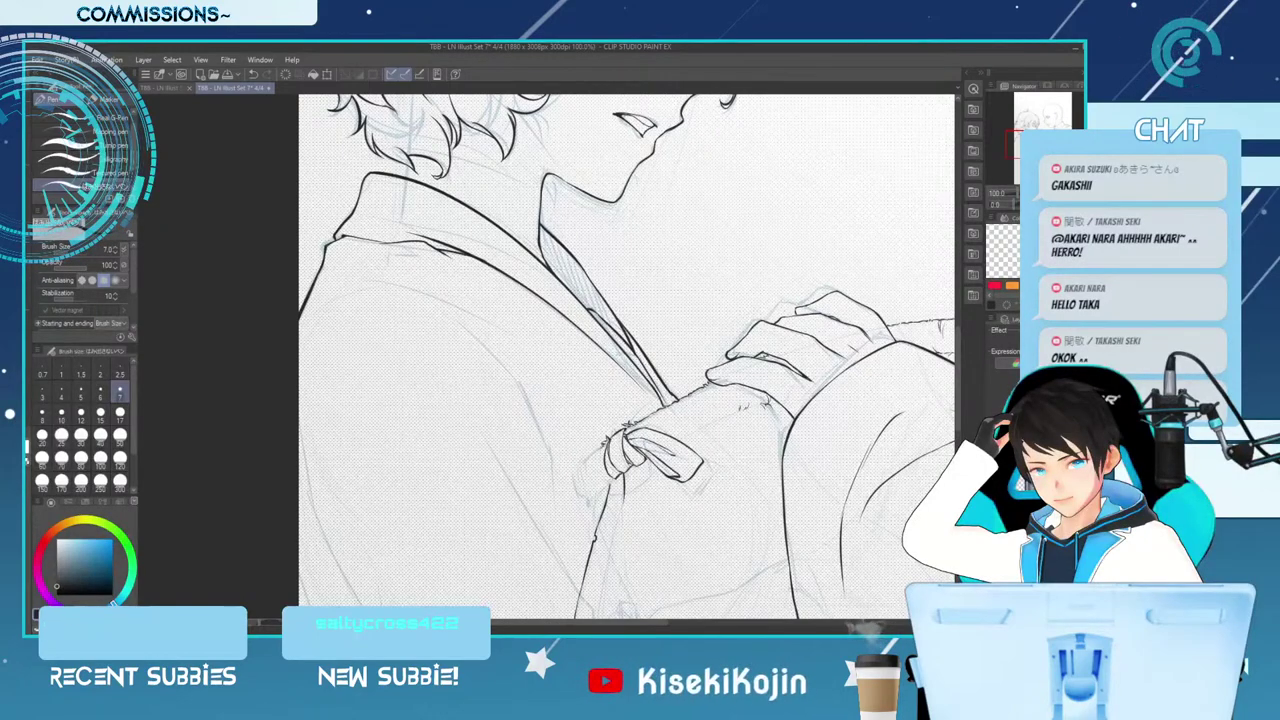
left_click_drag(655, 622, 708, 622)
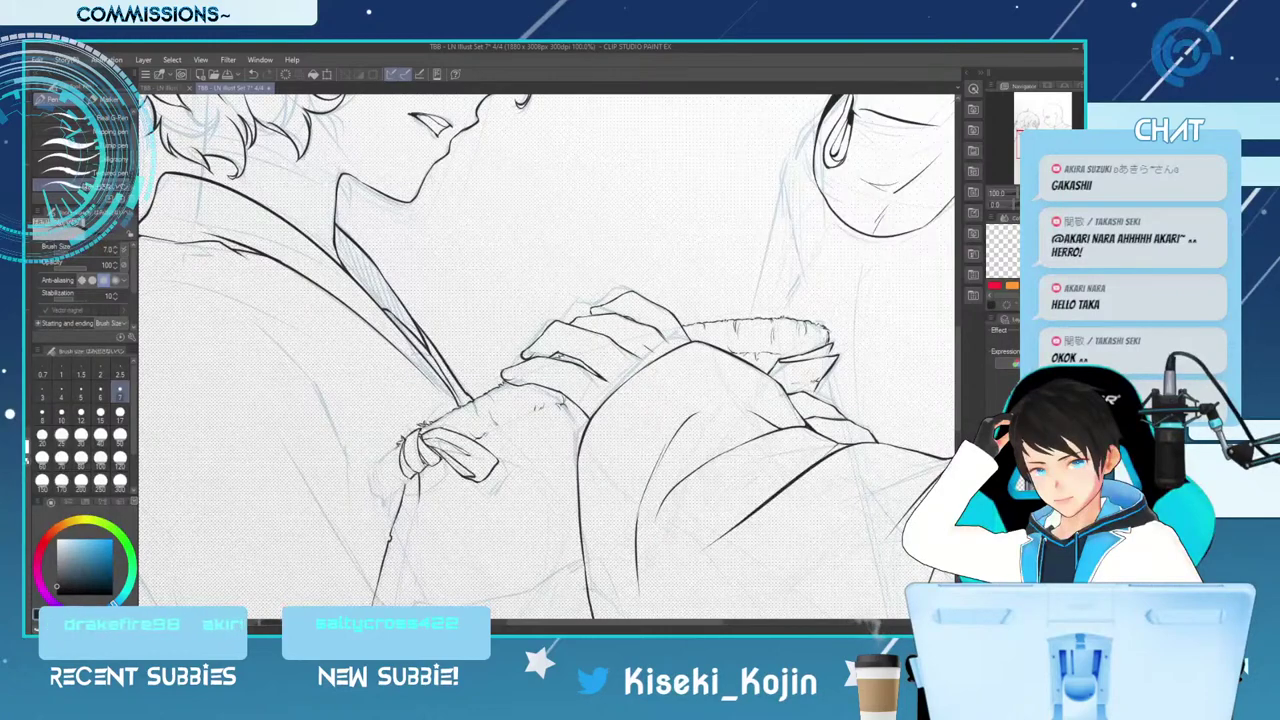
With the size 5 pen, ink the gathers along the cuff and its rounded, ruffled outer end beyond the knot
key("bracketleft")
key("bracketleft")
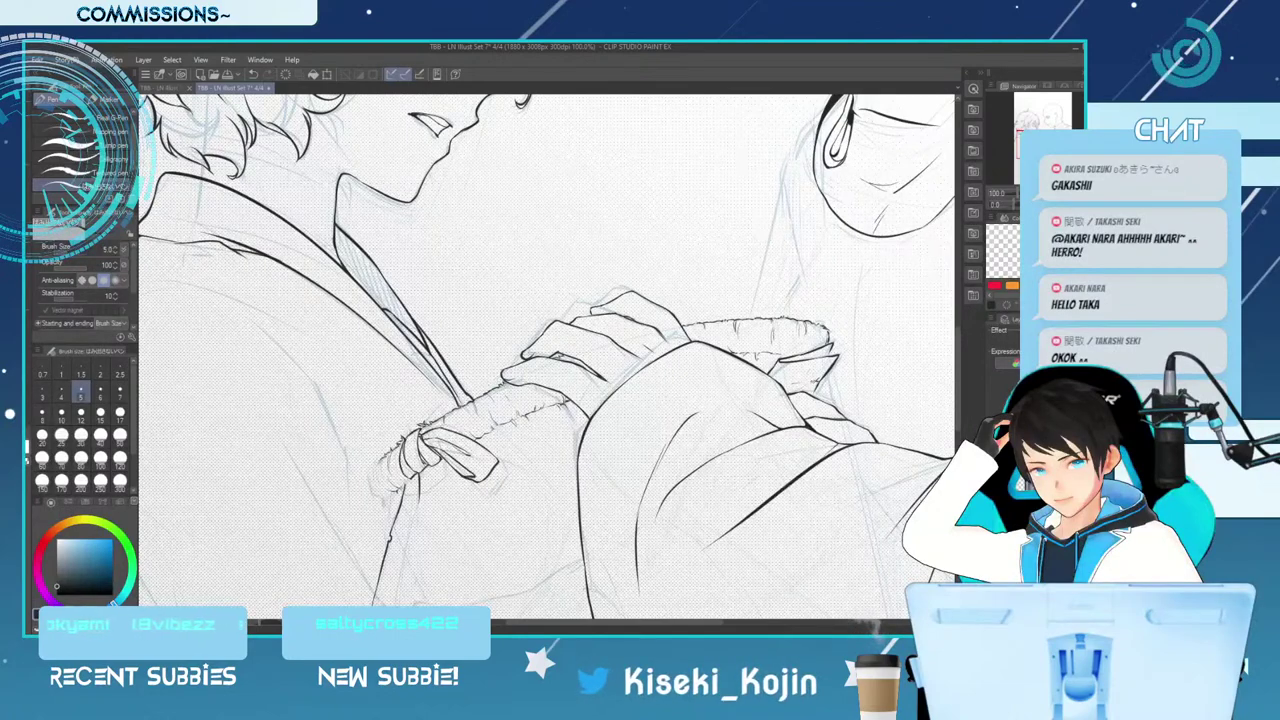
mouse_move(381, 461)
left_mouse_down()
mouse_move(371, 489)
mouse_move(383, 500)
mouse_move(370, 476)
left_mouse_up()
key("ctrl+z")
key("ctrl+z")
key("ctrl+z")
key("ctrl+z")
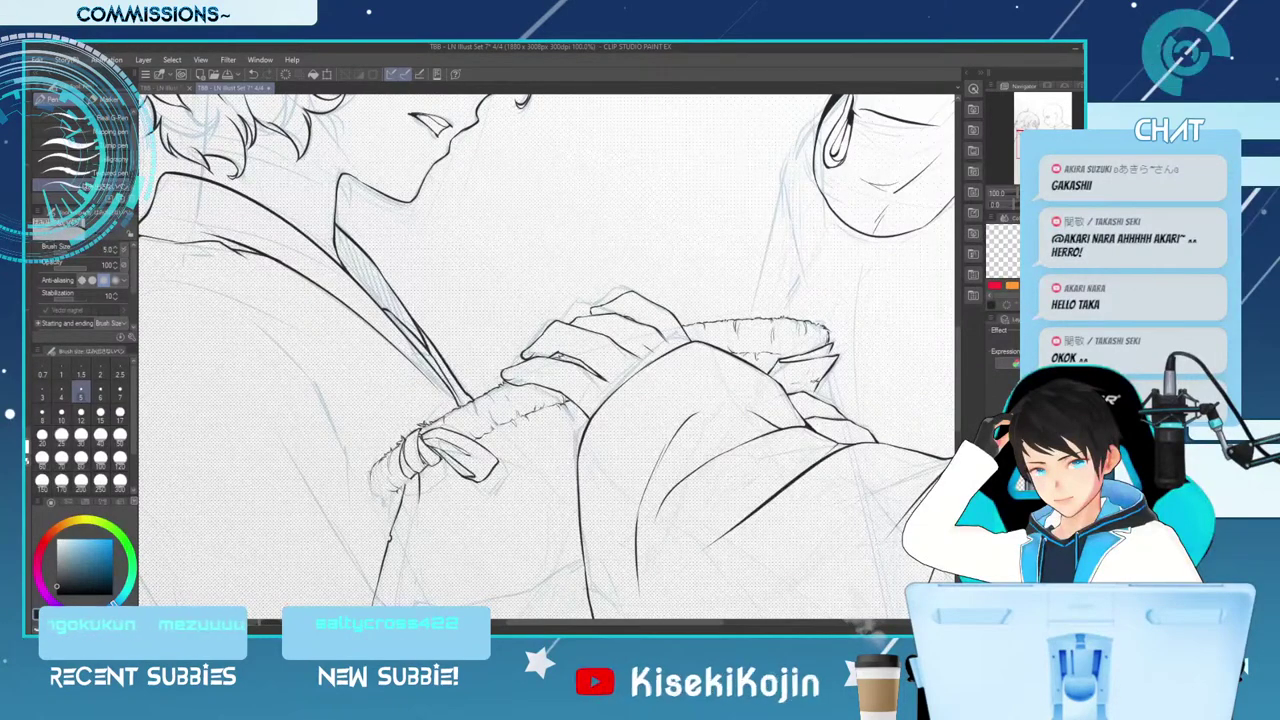
key("ctrl+z")
left_click_drag(371, 477, 382, 496)
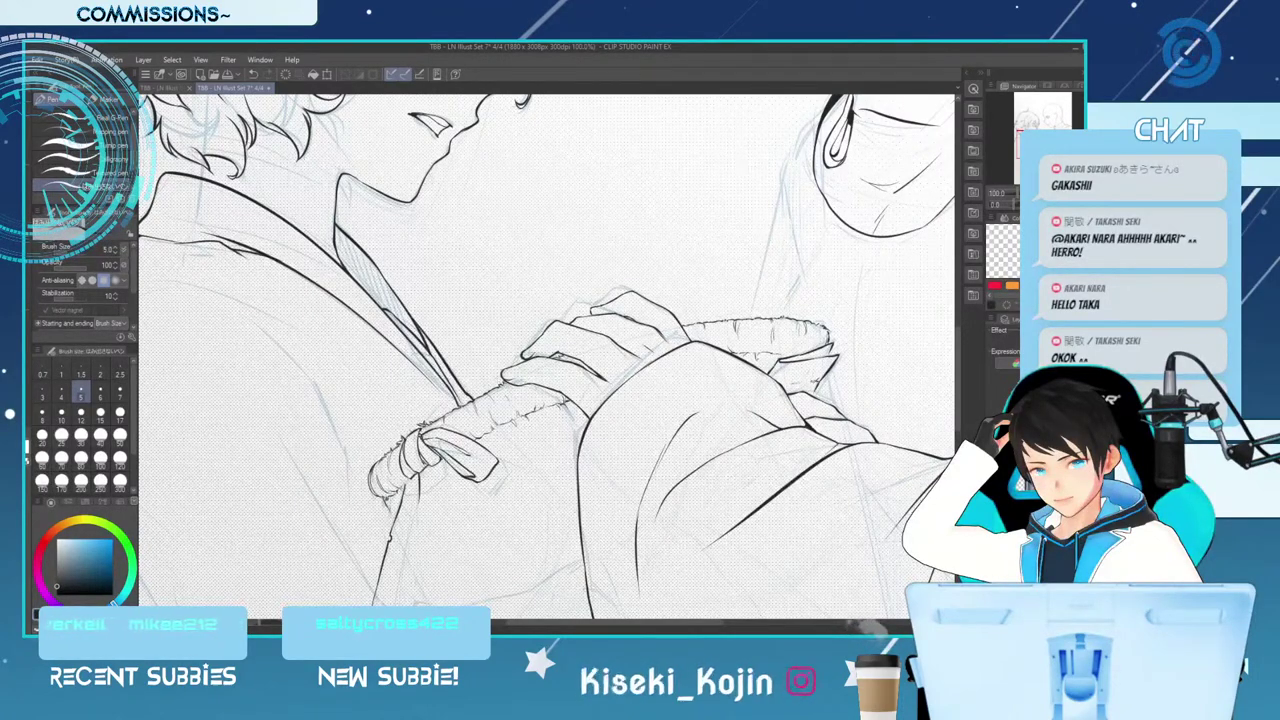
left_click_drag(387, 501, 390, 520)
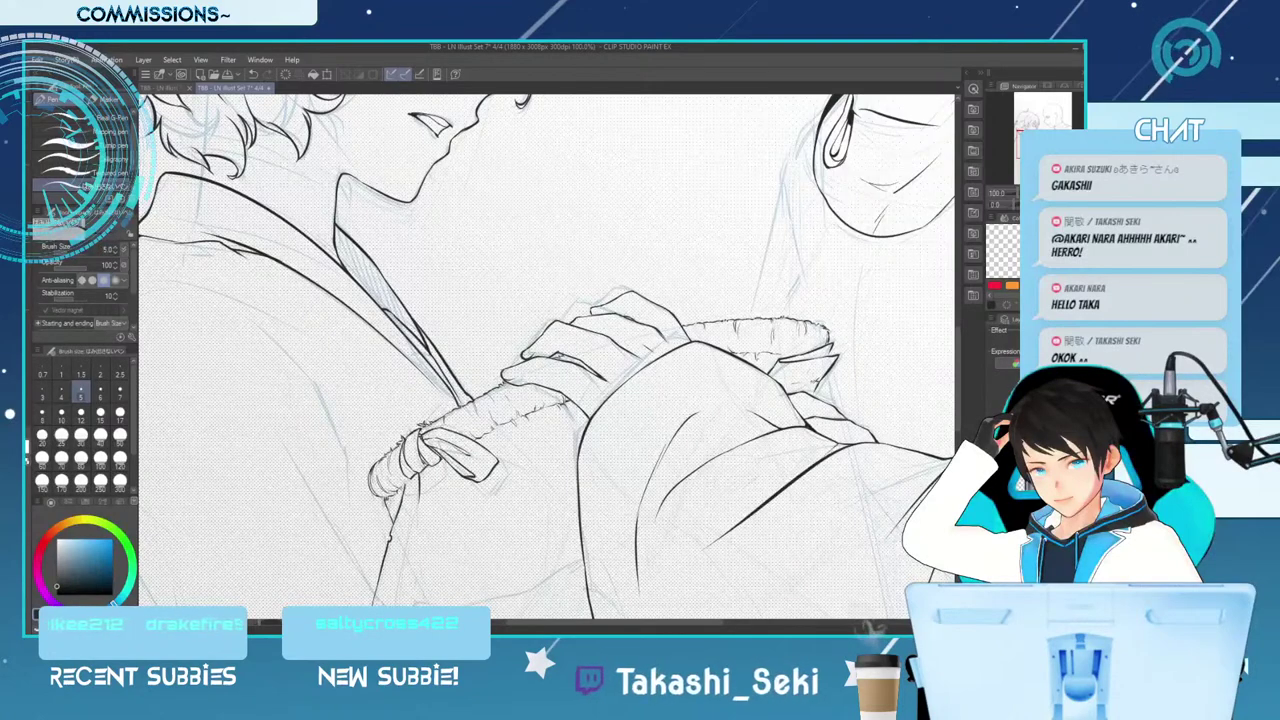
key("ctrl+minus")
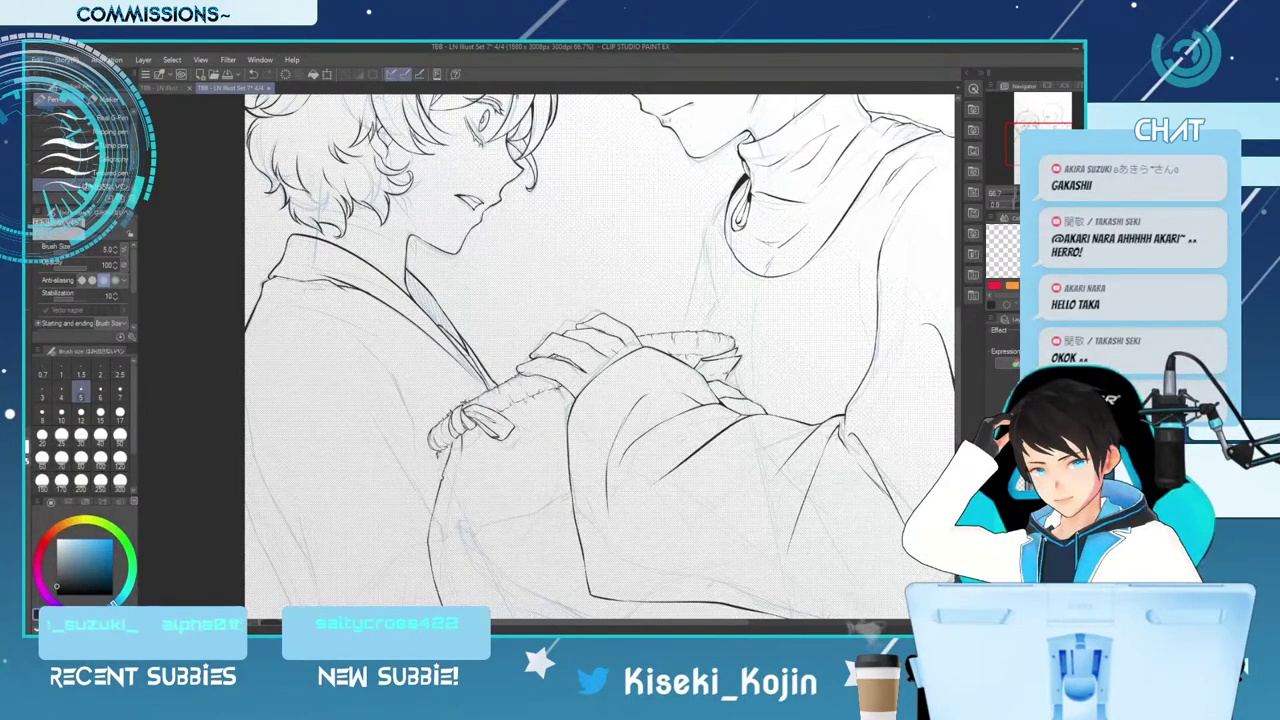
key("ctrl+plus")
key("ctrl+plus")
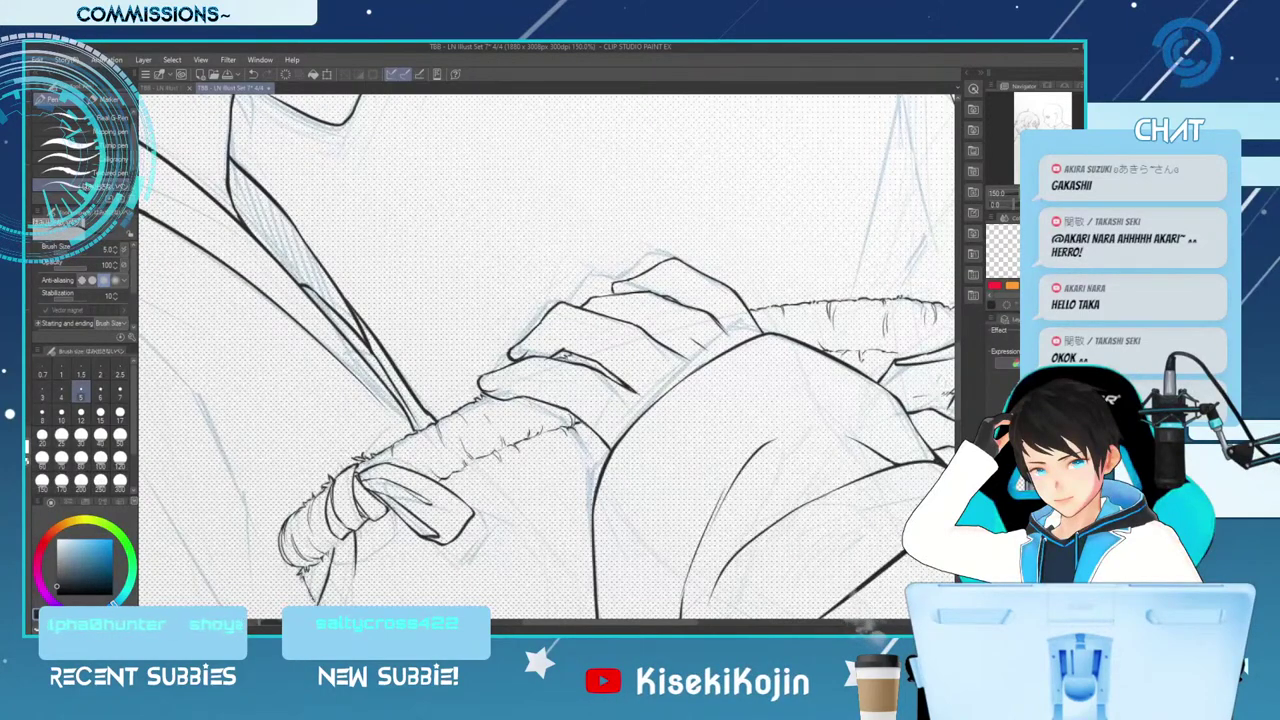
key("ctrl+minus")
key("ctrl+minus")
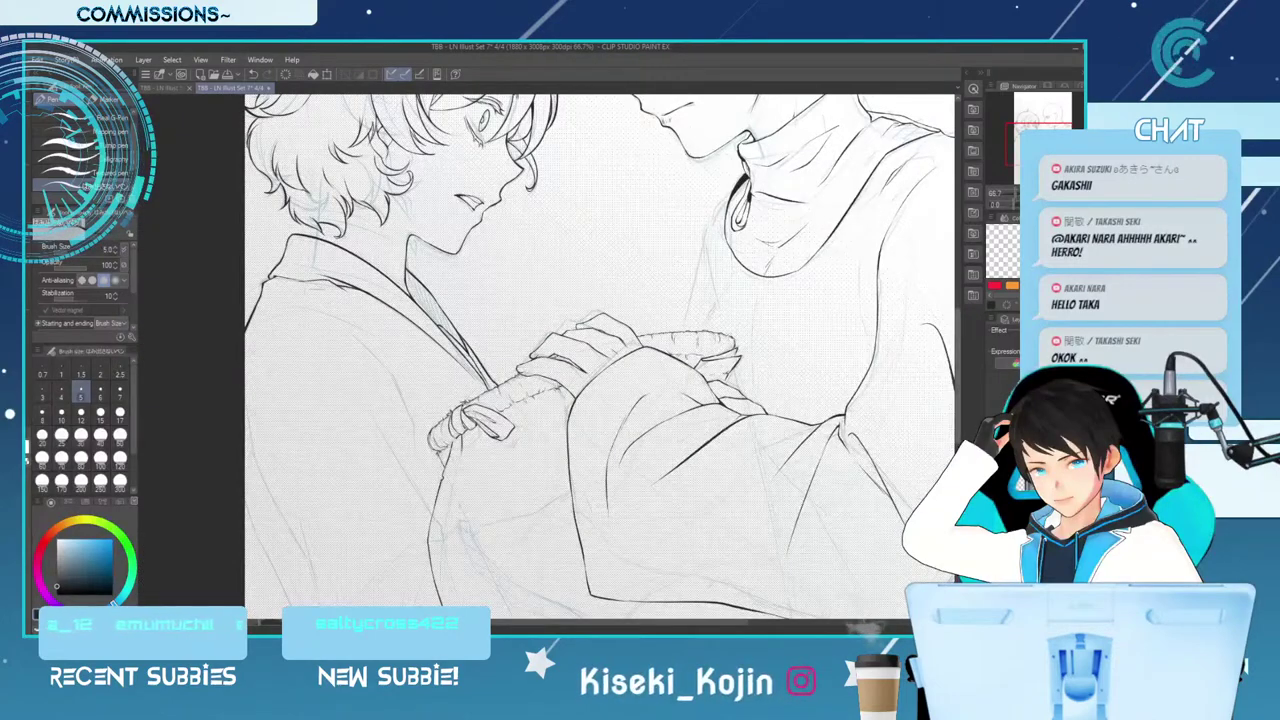
With the size 5 pen, ink a second, inner line down the sleeve's edge from the knot, parallel to the outer contour
scroll(519, 393, "down", 2)
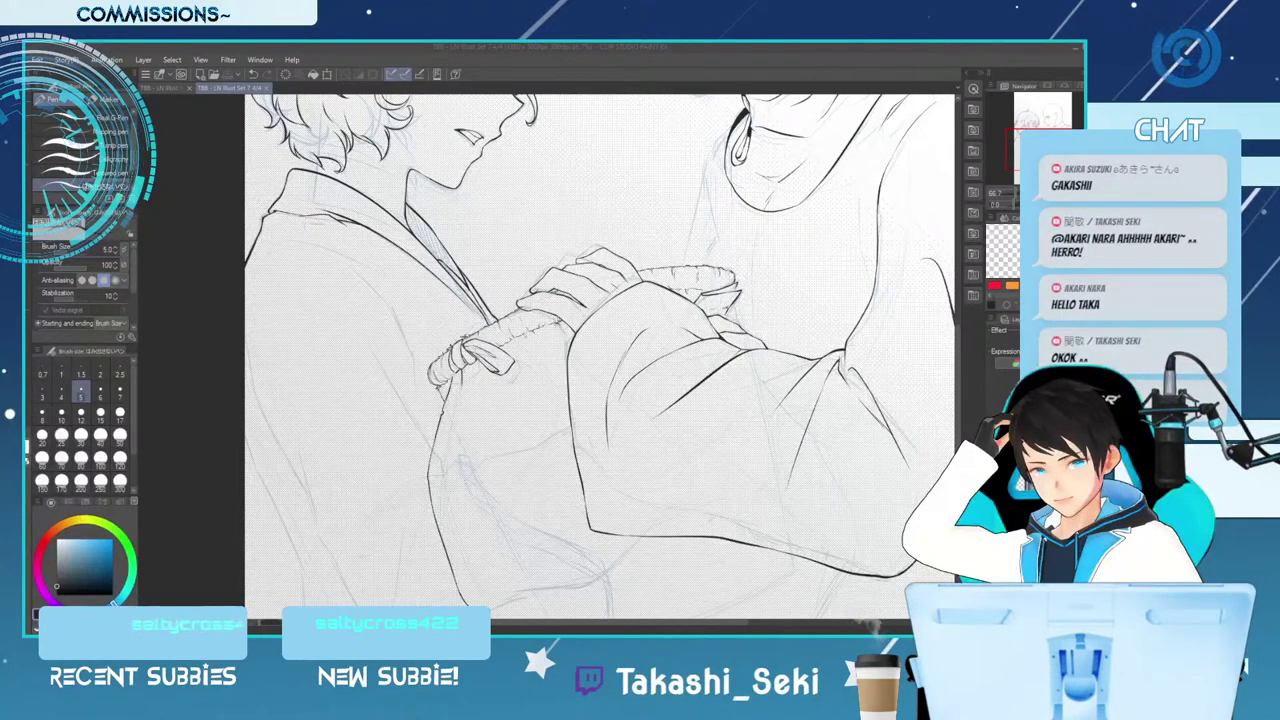
left_click(460, 398)
key("ctrl+z")
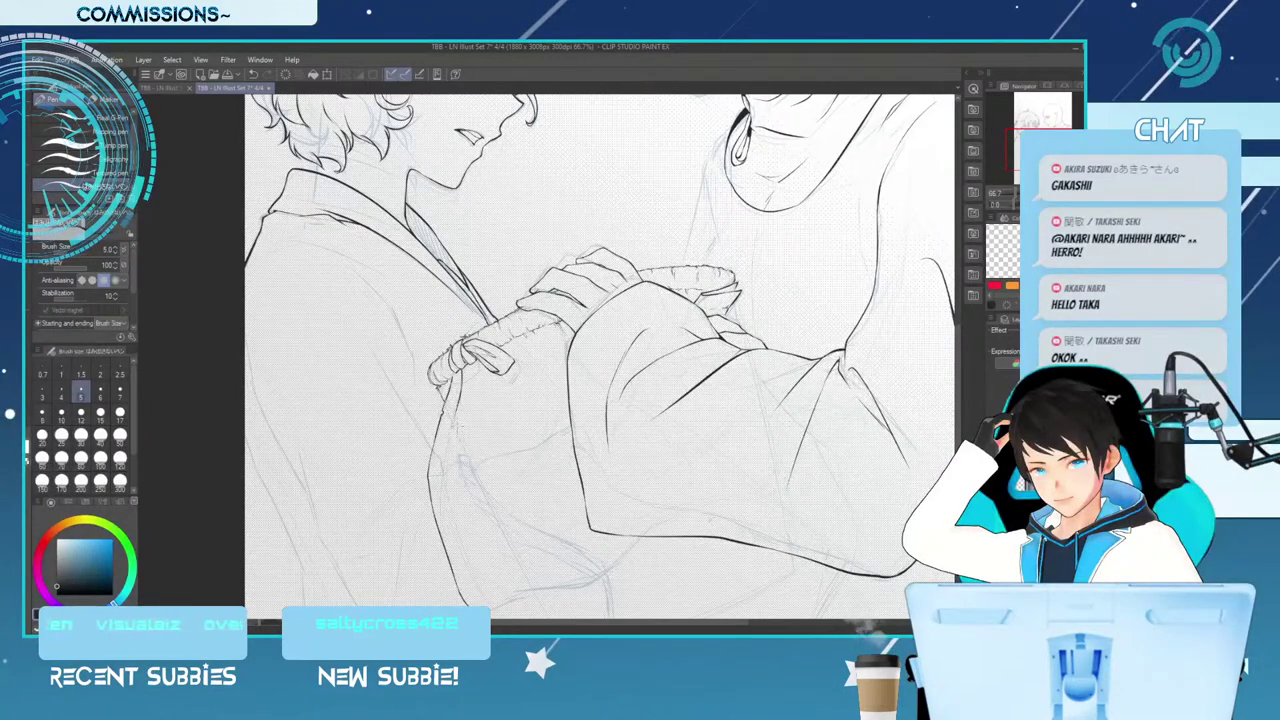
key("ctrl+plus")
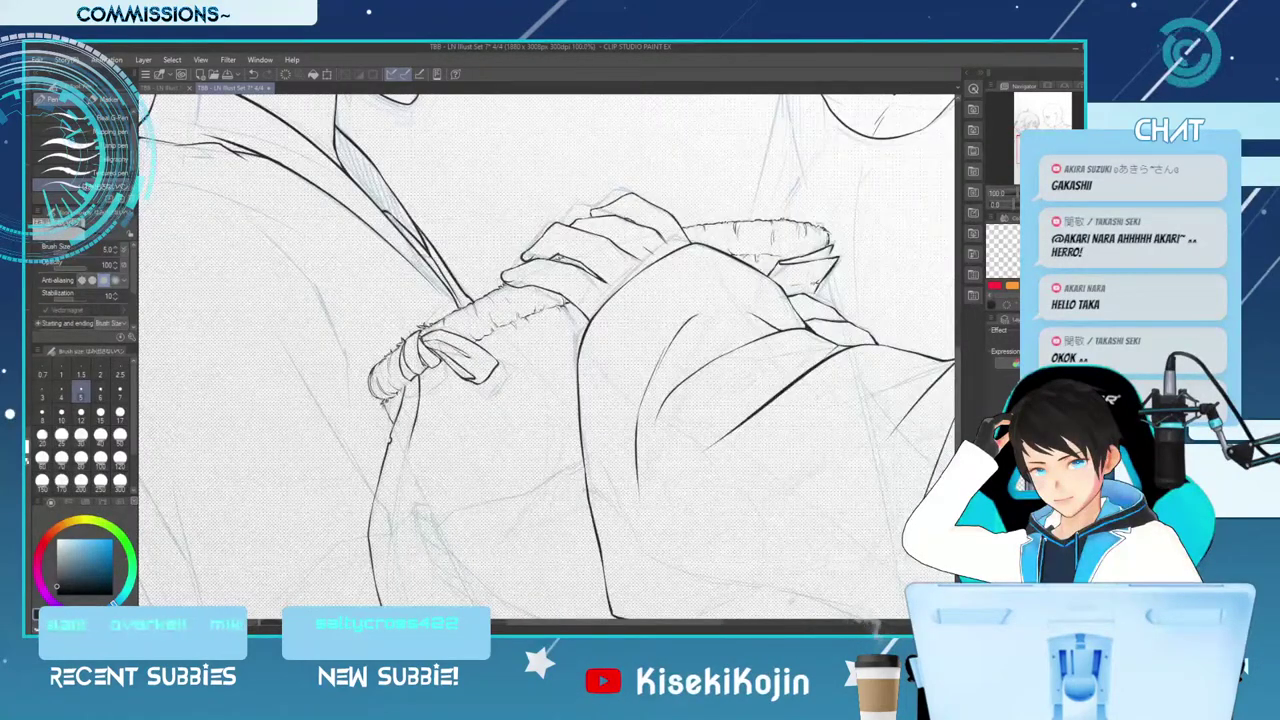
scroll(547, 356, "down", 4)
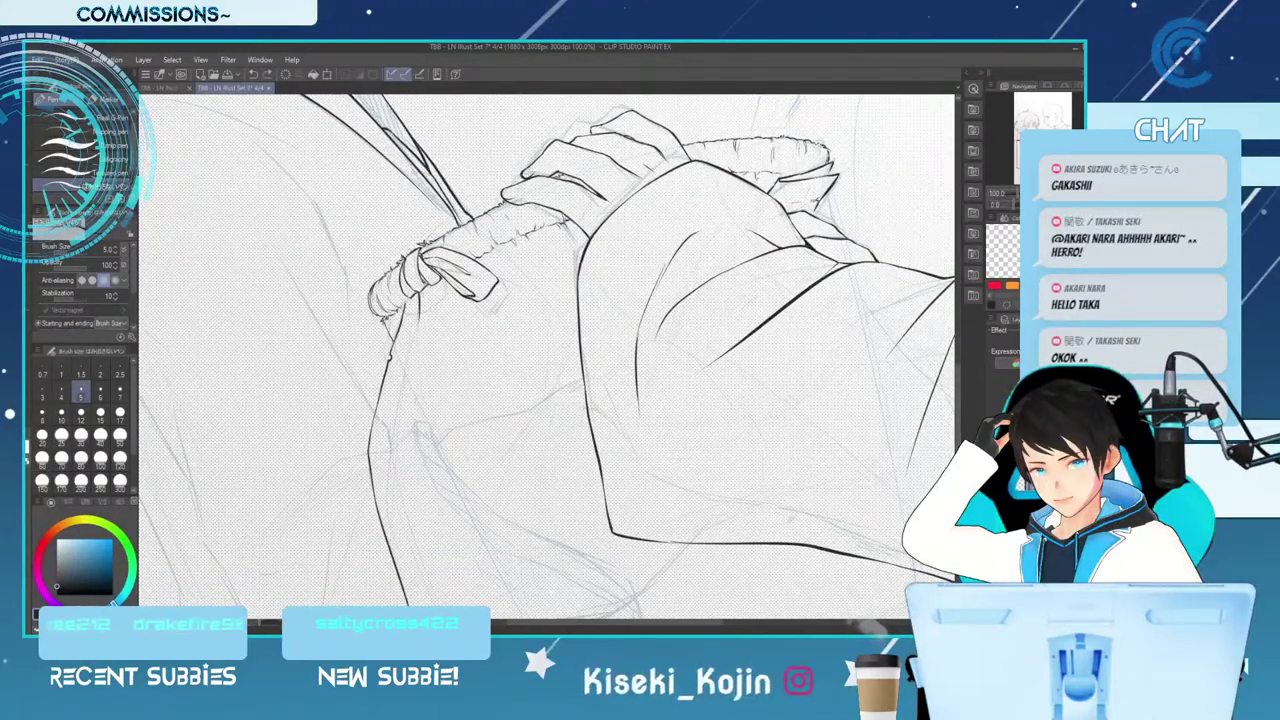
left_click_drag(407, 366, 397, 512)
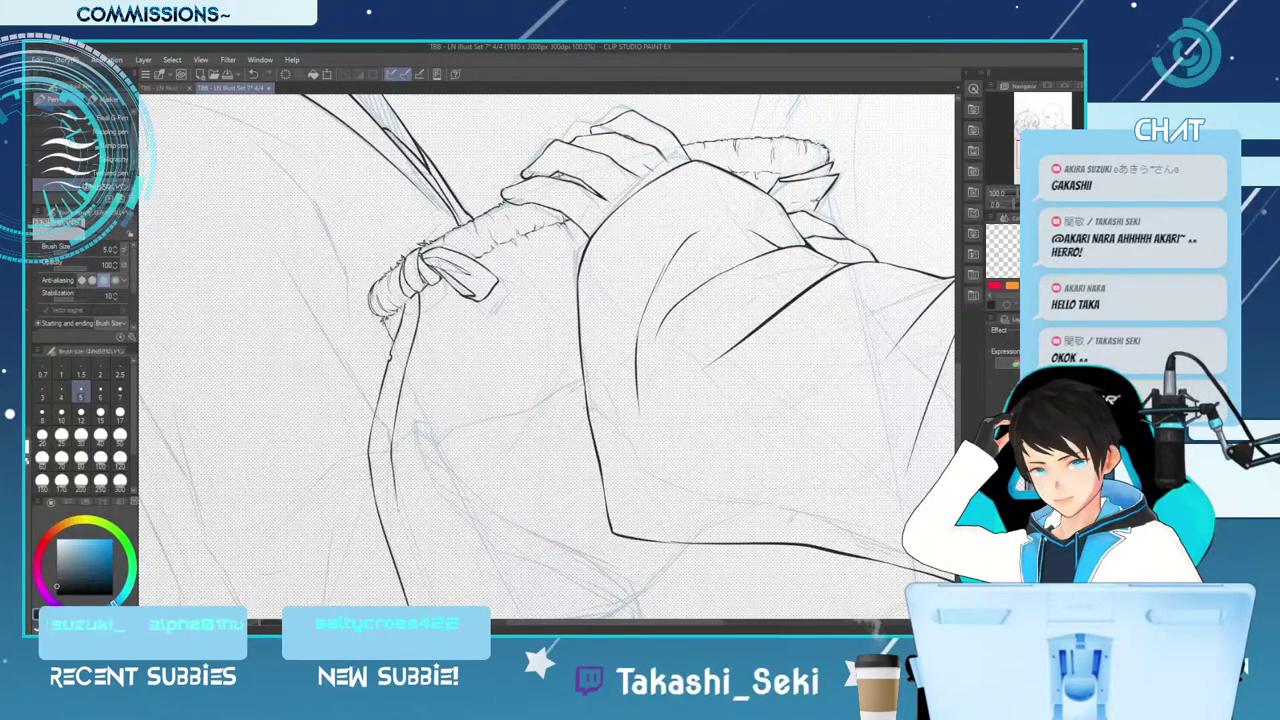
key("ctrl+z")
left_click_drag(391, 464, 397, 506)
key("ctrl+z")
left_click_drag(391, 457, 404, 525)
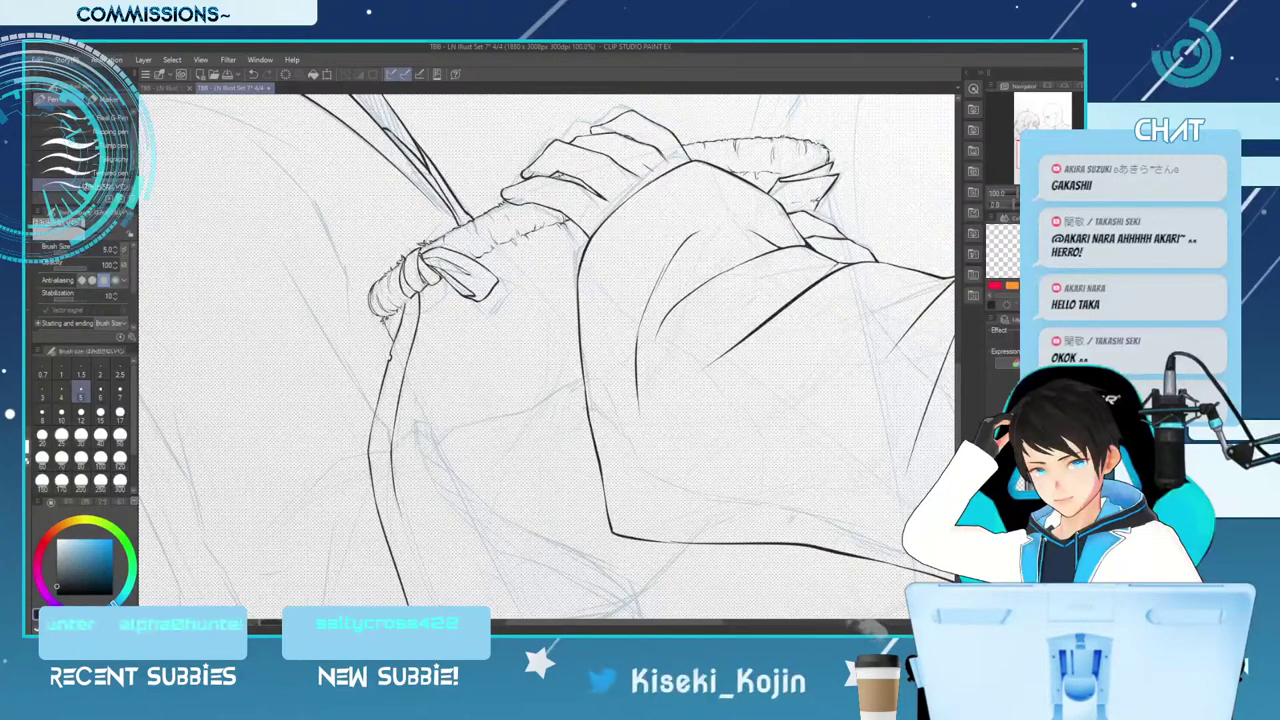
With the canvas tilted about 30 degrees, extend the sleeve border's inner line down to the rounded lower corner
key("ctrl+minus")
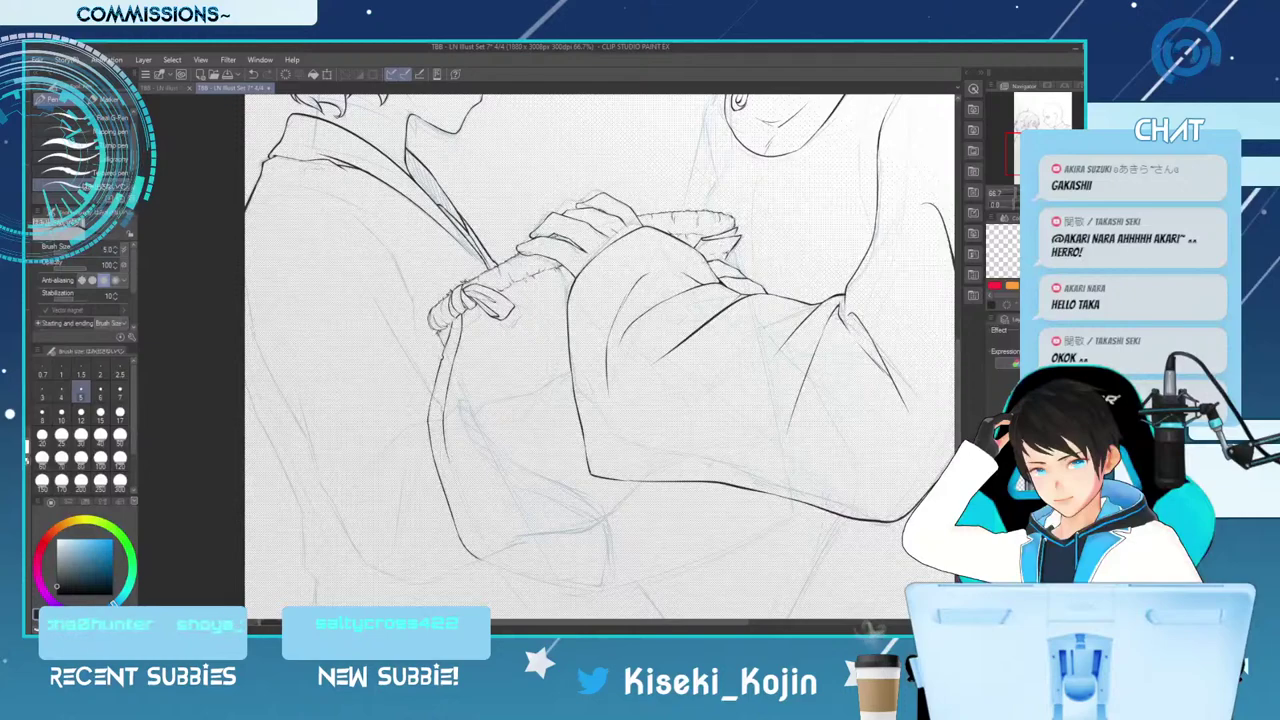
scroll(598, 356, "down", 2)
key("asciicircum")
key("asciicircum")
key("asciicircum")
key("asciicircum")
key("asciicircum")
key("asciicircum")
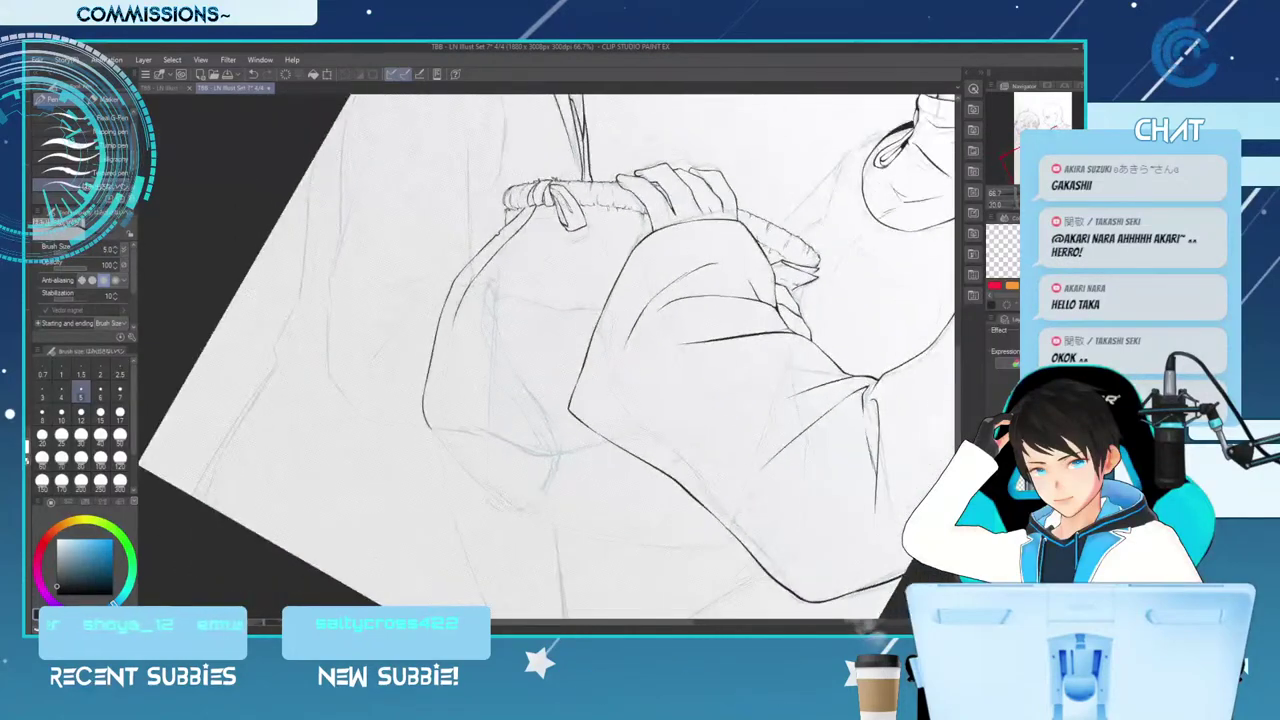
key("ctrl+plus")
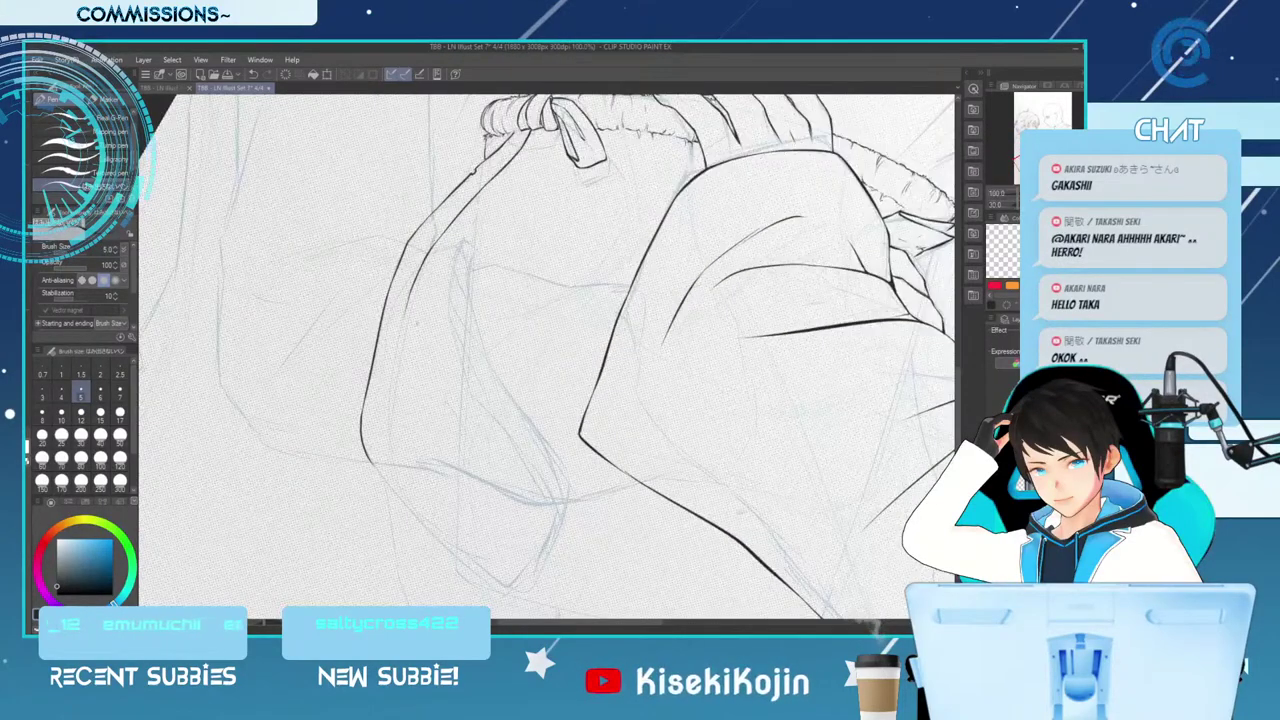
left_click_drag(409, 296, 395, 397)
key("ctrl+z")
left_click_drag(409, 297, 387, 422)
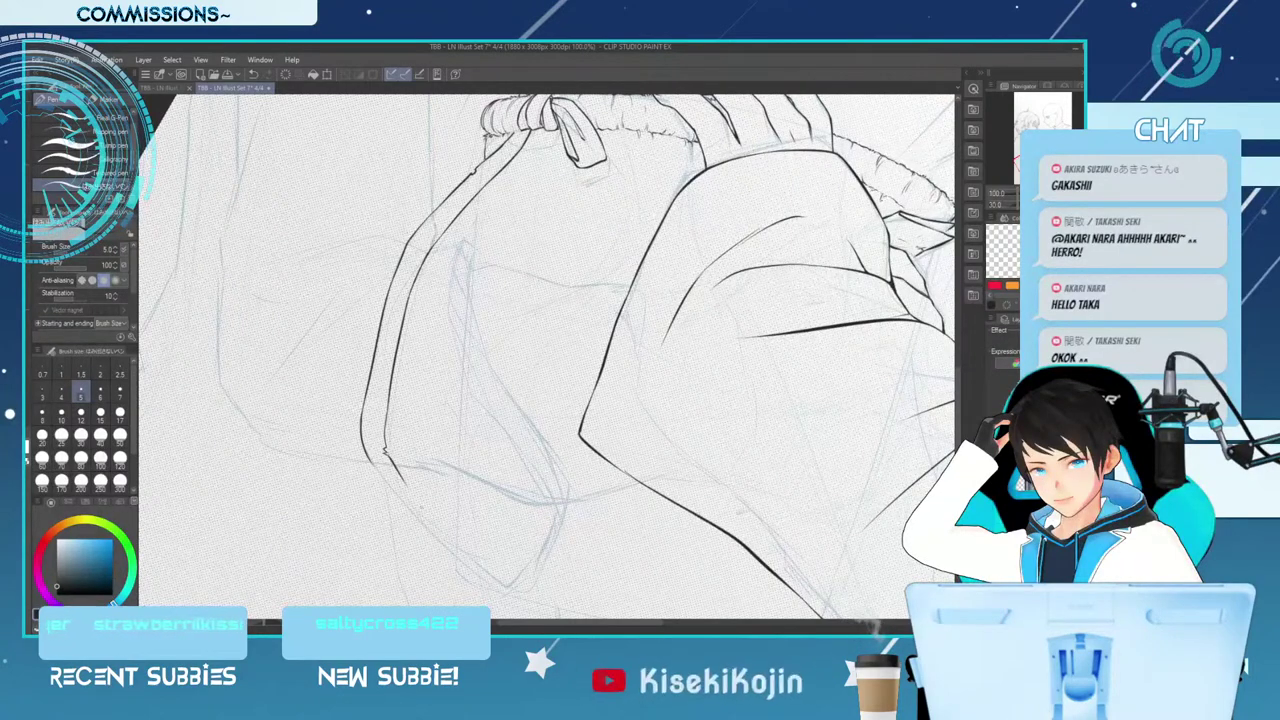
Ink the sleeve border's inner line diagonally from the rounded corner to the hanging tip at the sleeve's bottom
left_click_drag(389, 456, 468, 554)
key("ctrl+z")
left_click_drag(408, 486, 512, 581)
key("ctrl+z")
key("ctrl+z")
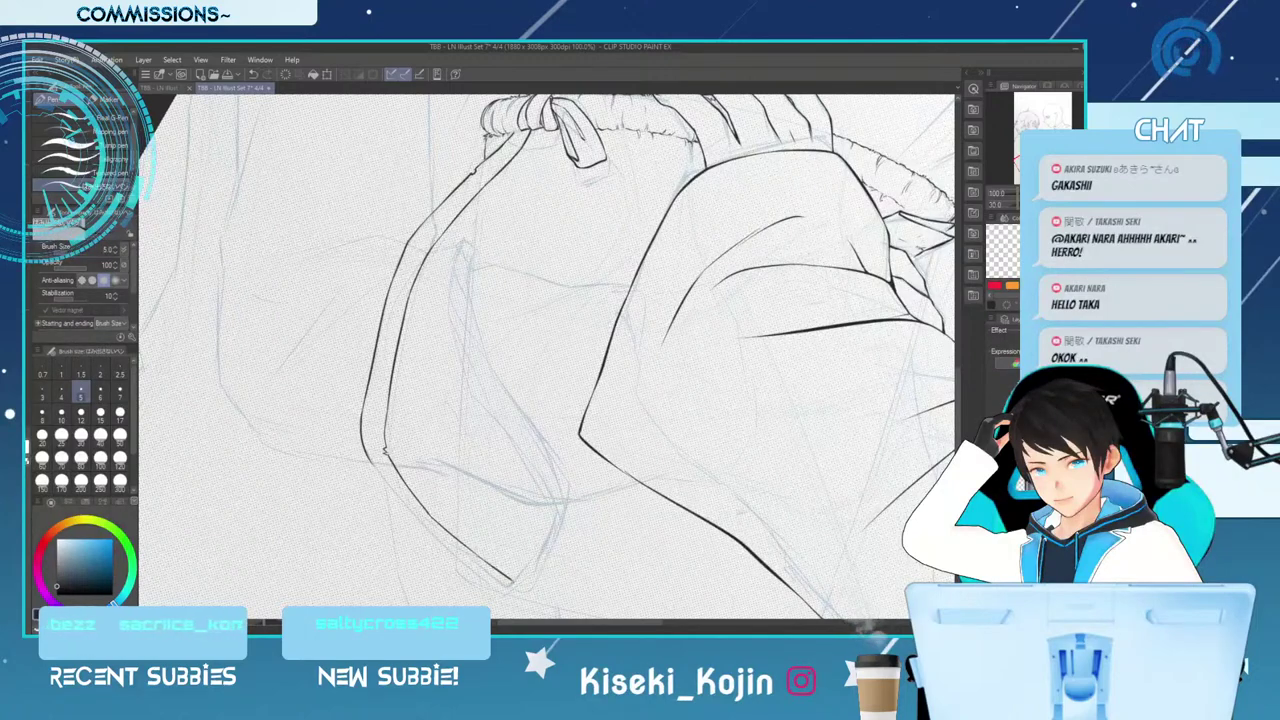
Continue the sleeve's outer contour around the rounded corner, parallel to the inner line, retrying until the curve fits
left_click_drag(372, 463, 421, 521)
key("ctrl+z")
left_click_drag(372, 463, 421, 521)
key("ctrl+z")
key("ctrl+y")
key("ctrl+z")
key("ctrl+y")
key("ctrl+z")
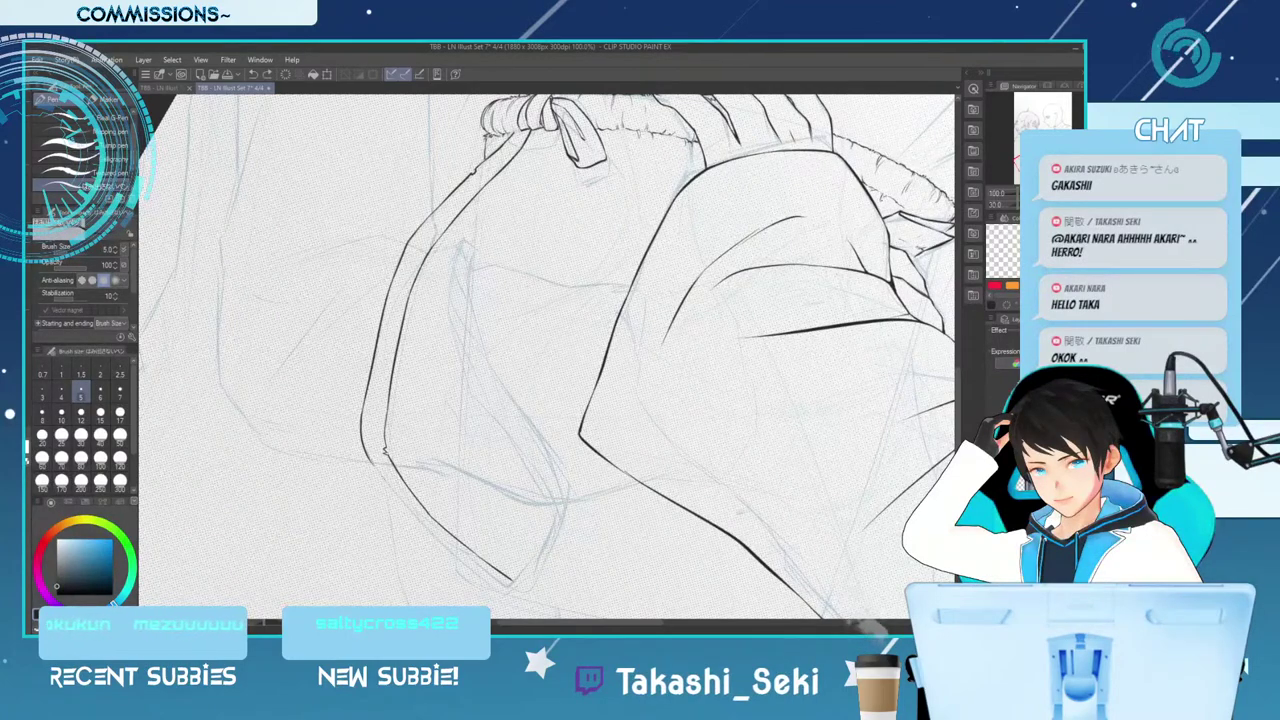
key("ctrl+y")
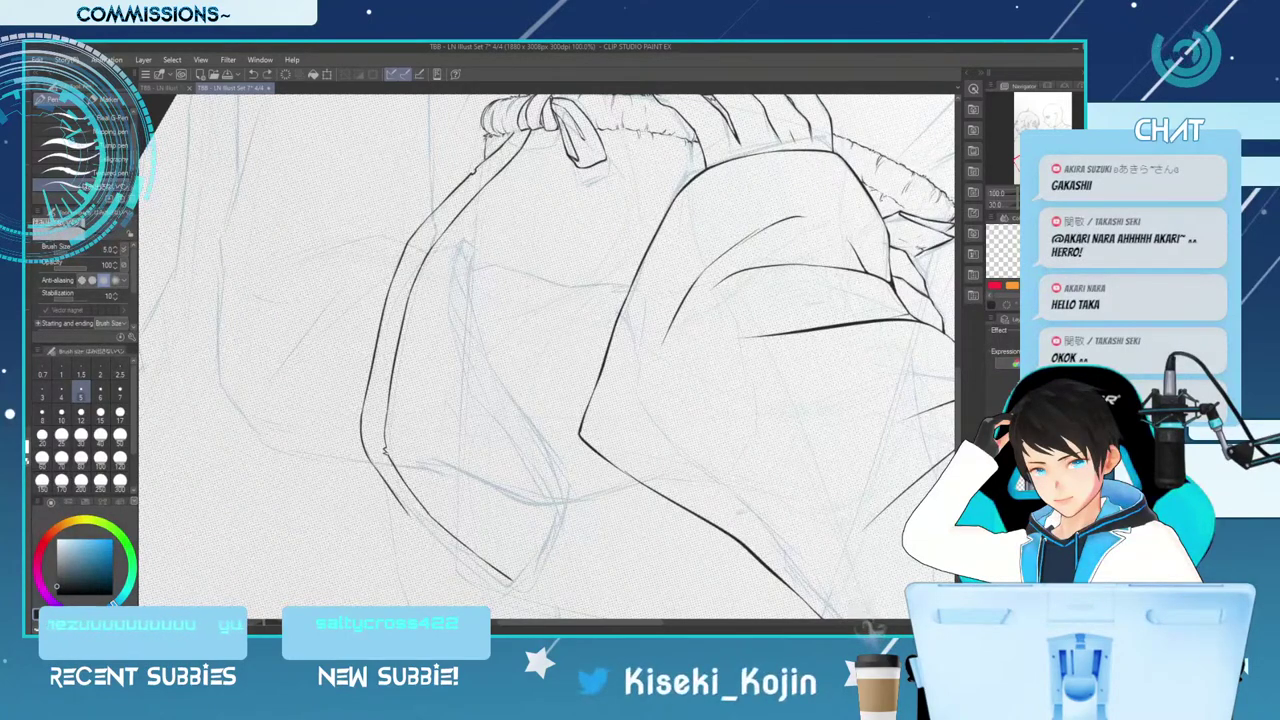
Extend the outer contour along the sleeve's lower edge to the hanging tip, comparing each stroke through undo and redo
left_click_drag(433, 535, 488, 580)
key("ctrl+z")
key("ctrl+y")
key("ctrl+z")
key("ctrl+y")
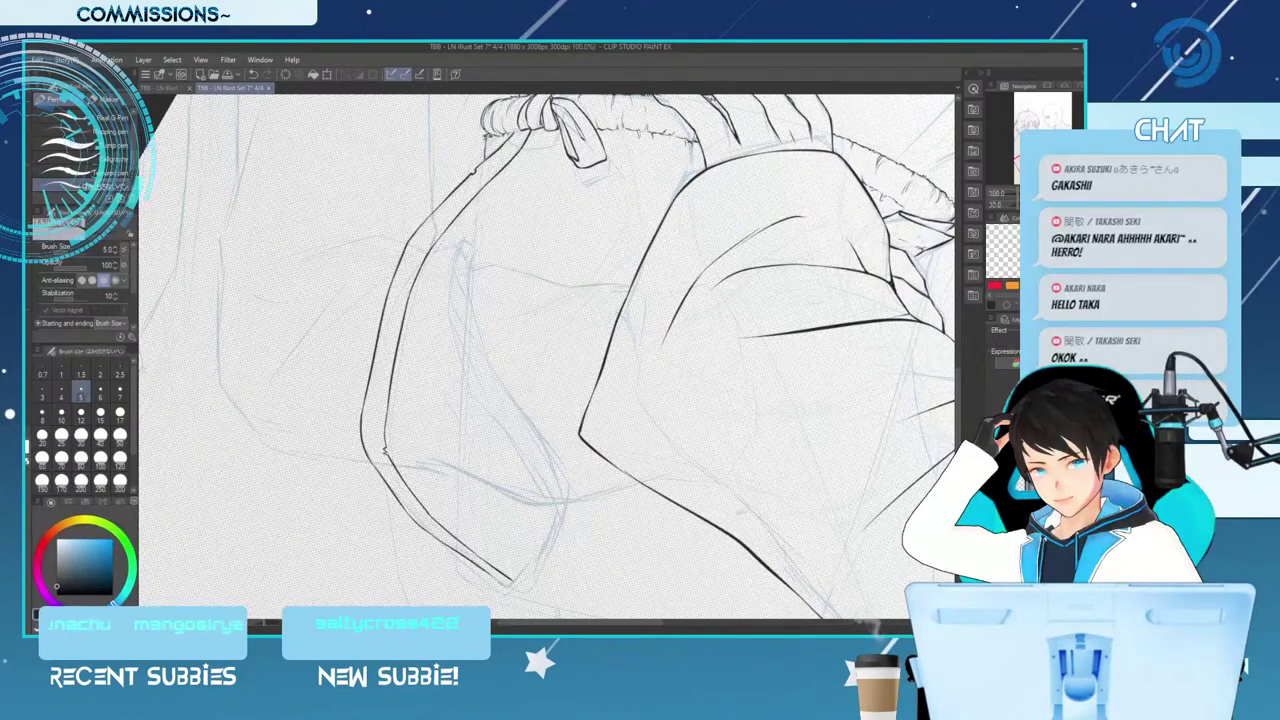
left_click_drag(472, 566, 511, 584)
key("ctrl+z")
key("ctrl+y")
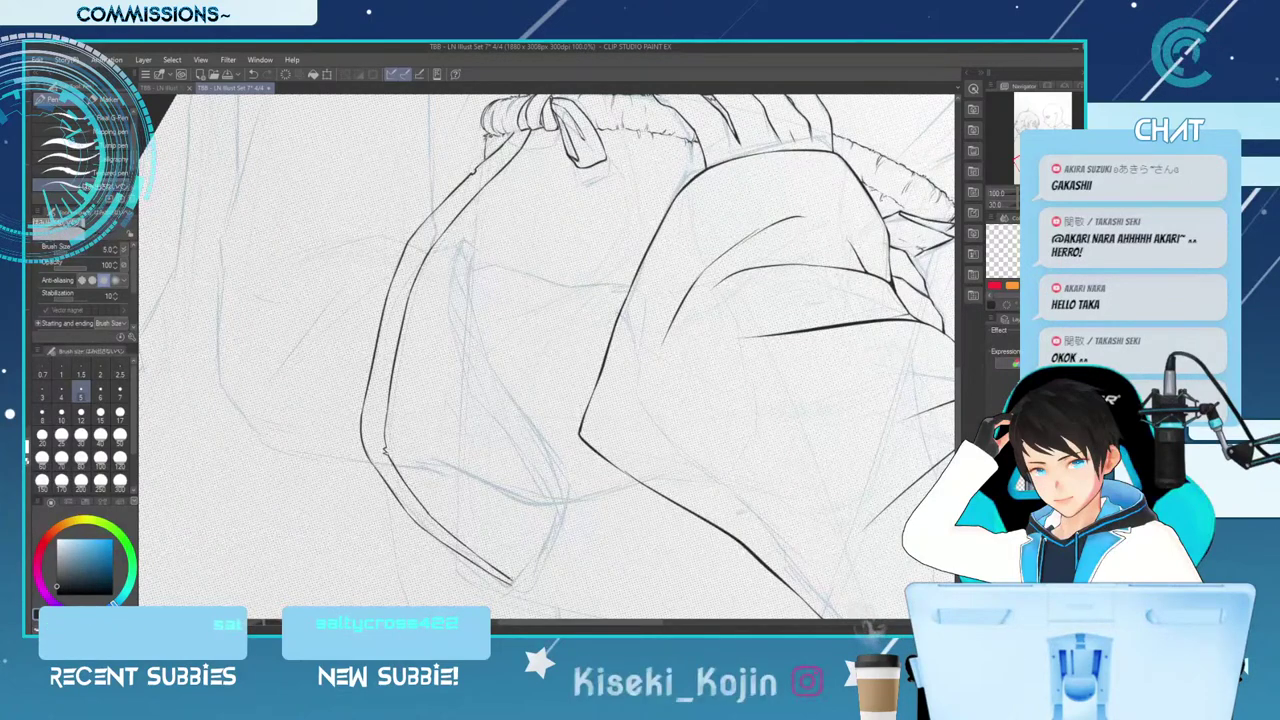
key("ctrl+z")
key("ctrl+y")
key("ctrl+z")
key("ctrl+y")
key("ctrl+z")
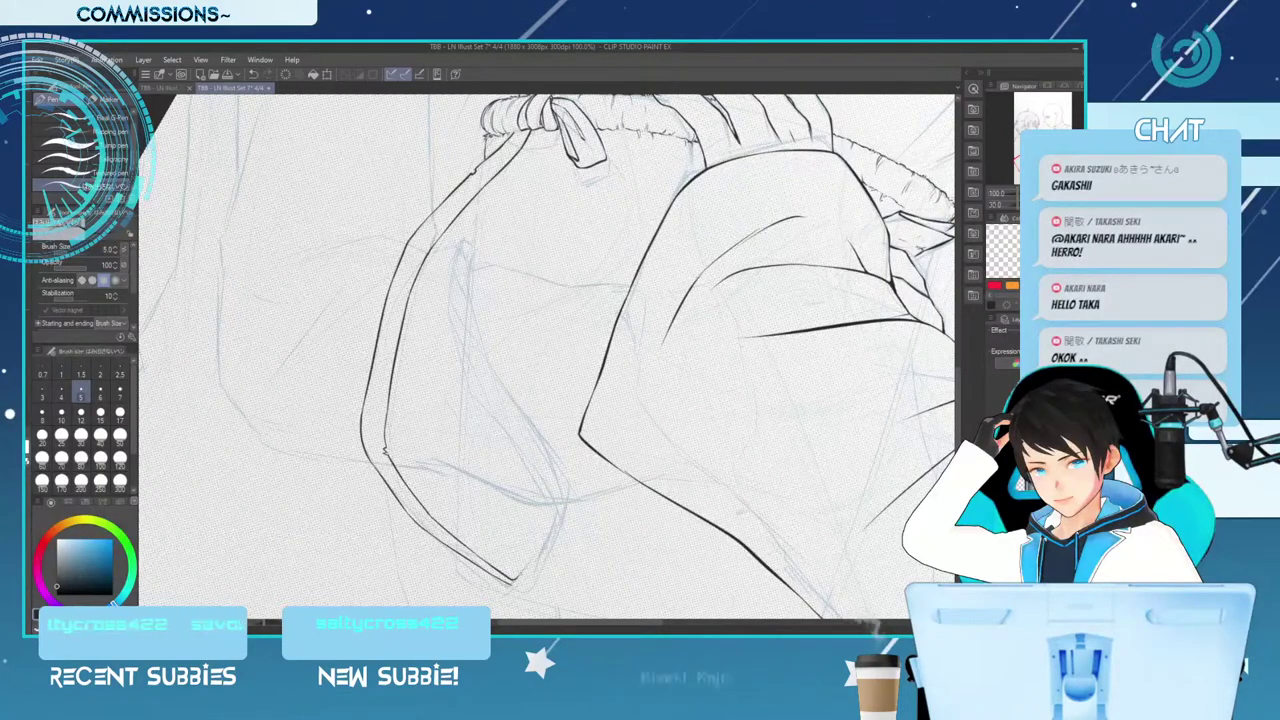
Refine where the inner and outer border lines meet at the sleeve's hanging tip, carrying the outer one slightly past it
key("e")
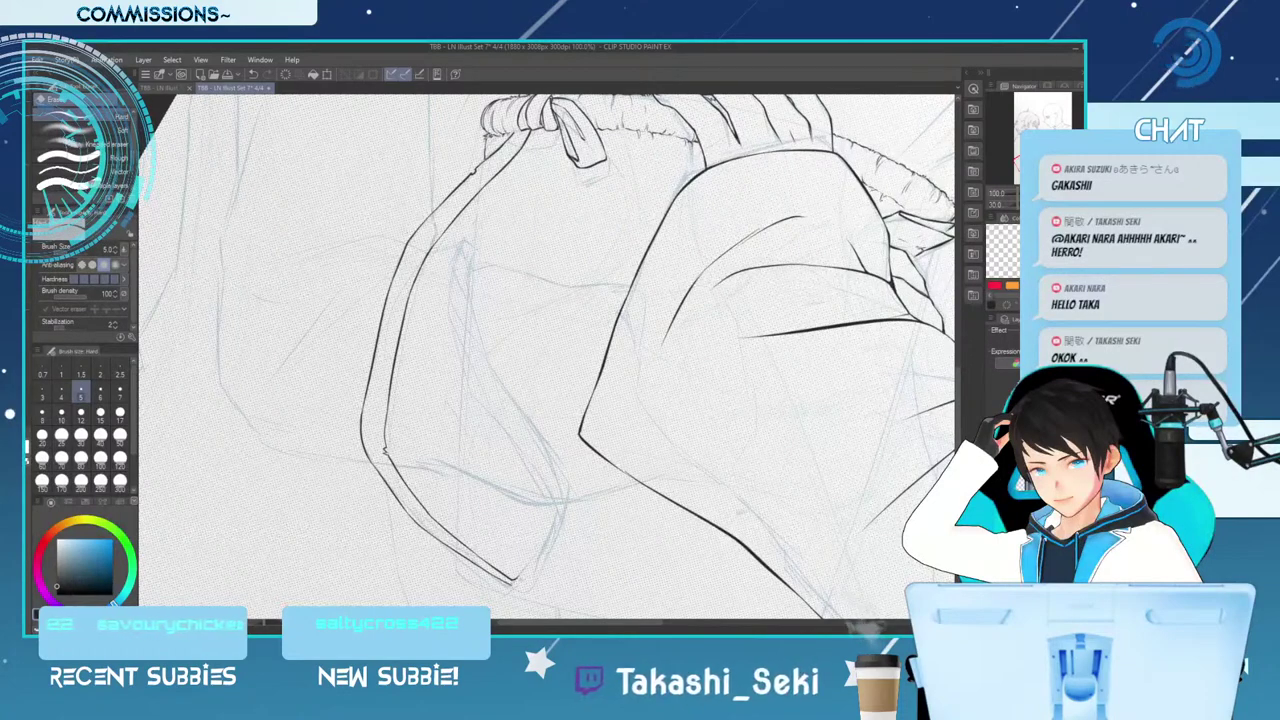
key("p")
key("ctrl+y")
key("ctrl+z")
key("ctrl+y")
key("ctrl+z")
key("ctrl+y")
key("ctrl+z")
key("ctrl+y")
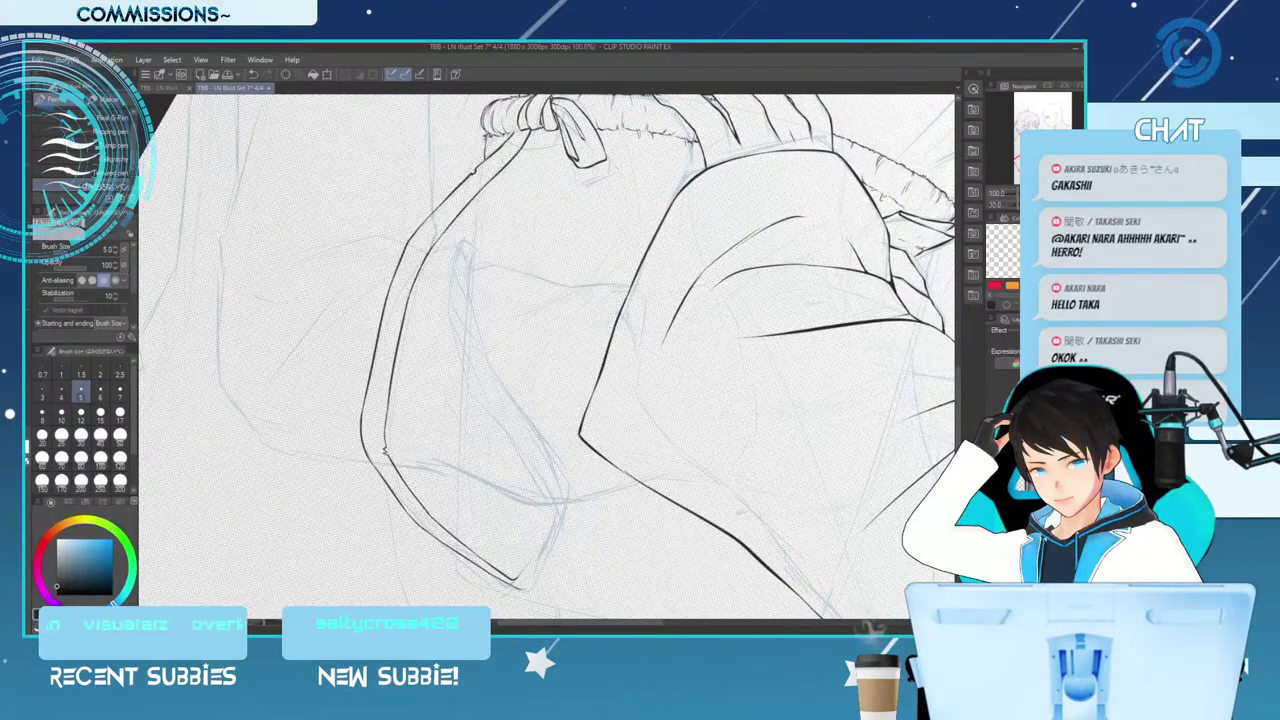
key("ctrl+z")
key("ctrl+y")
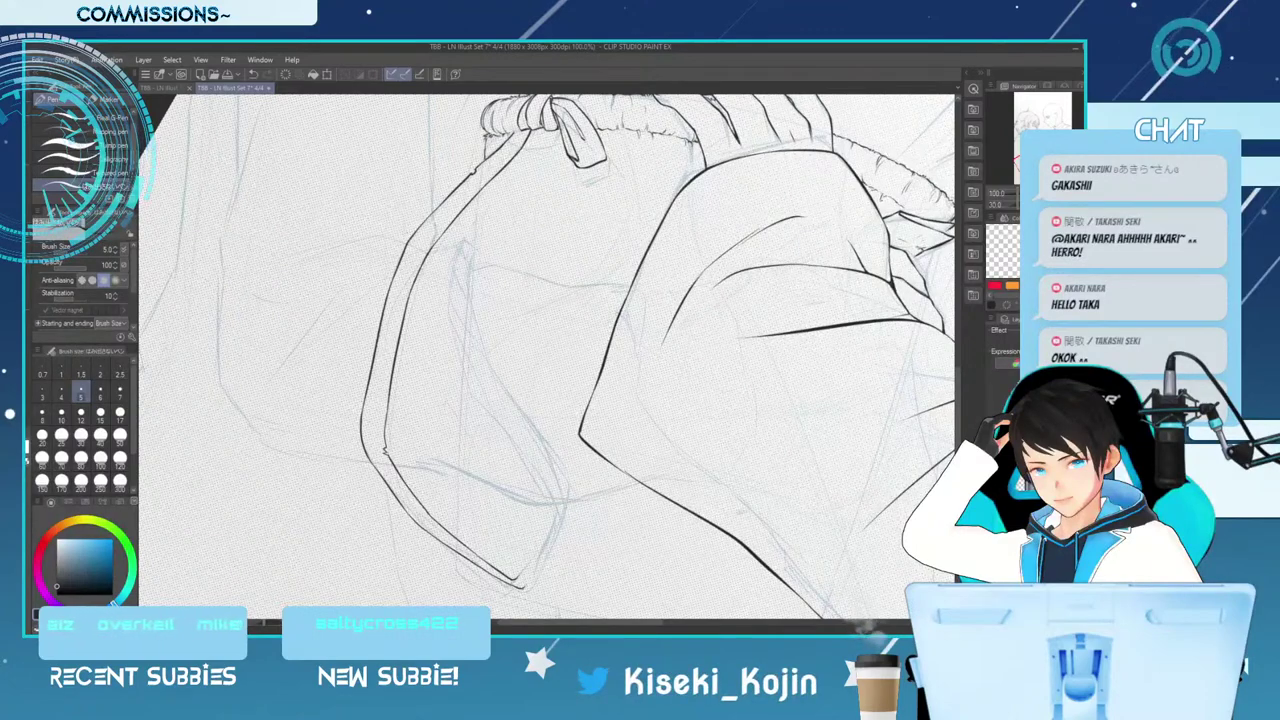
key("ctrl+z")
key("ctrl+y")
key("ctrl+z")
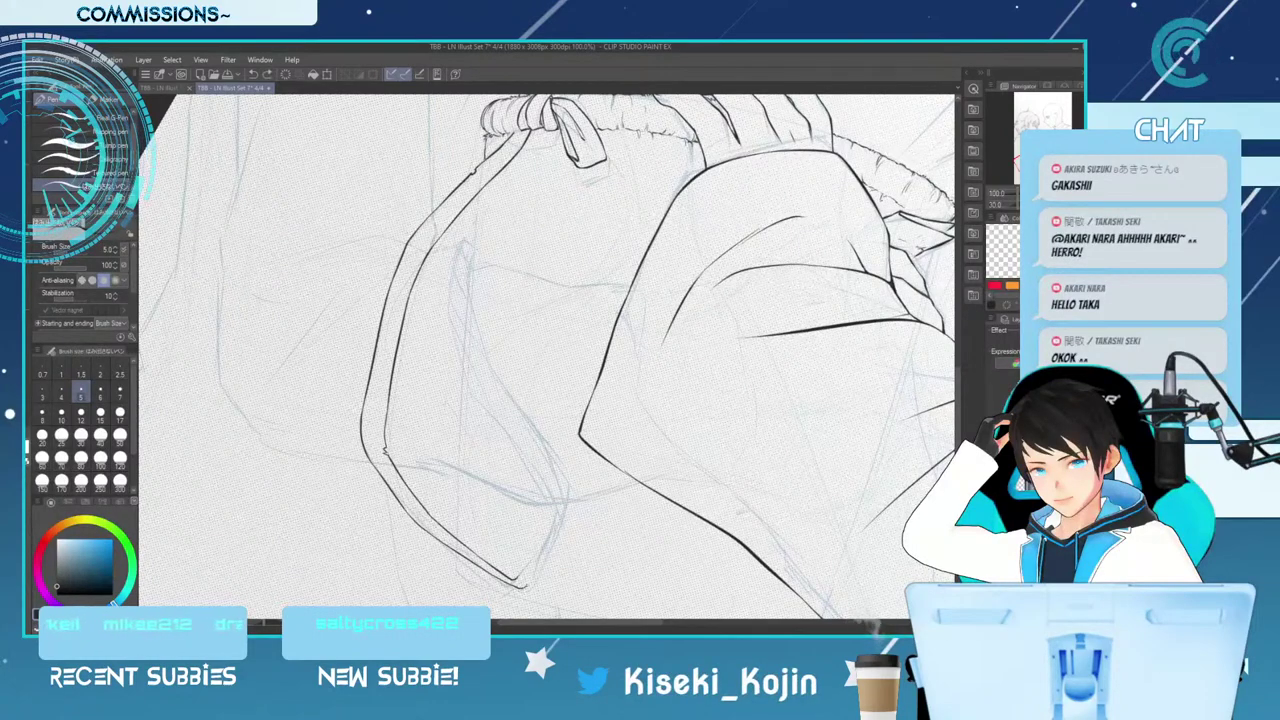
Ink the double-lined short edge of the sleeve rising from the hanging tip to its upper corner
left_click_drag(522, 580, 568, 488)
key("ctrl+z")
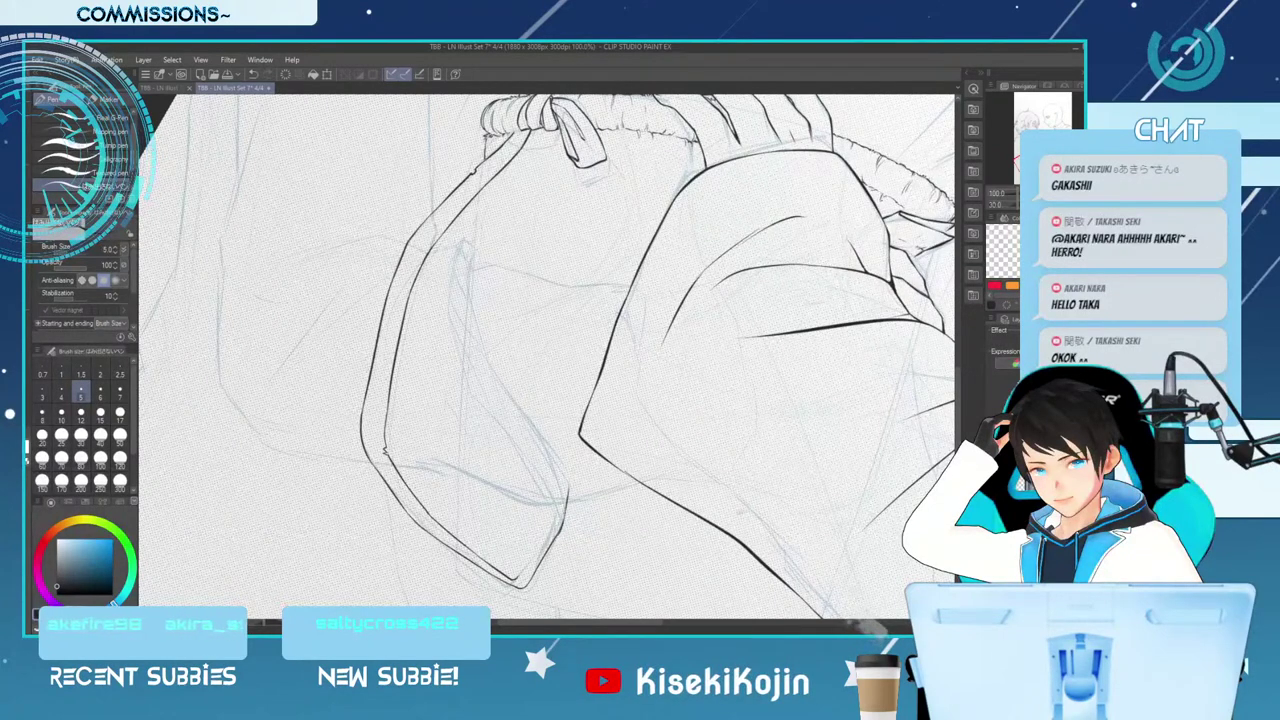
key("ctrl+z")
left_click_drag(515, 579, 549, 536)
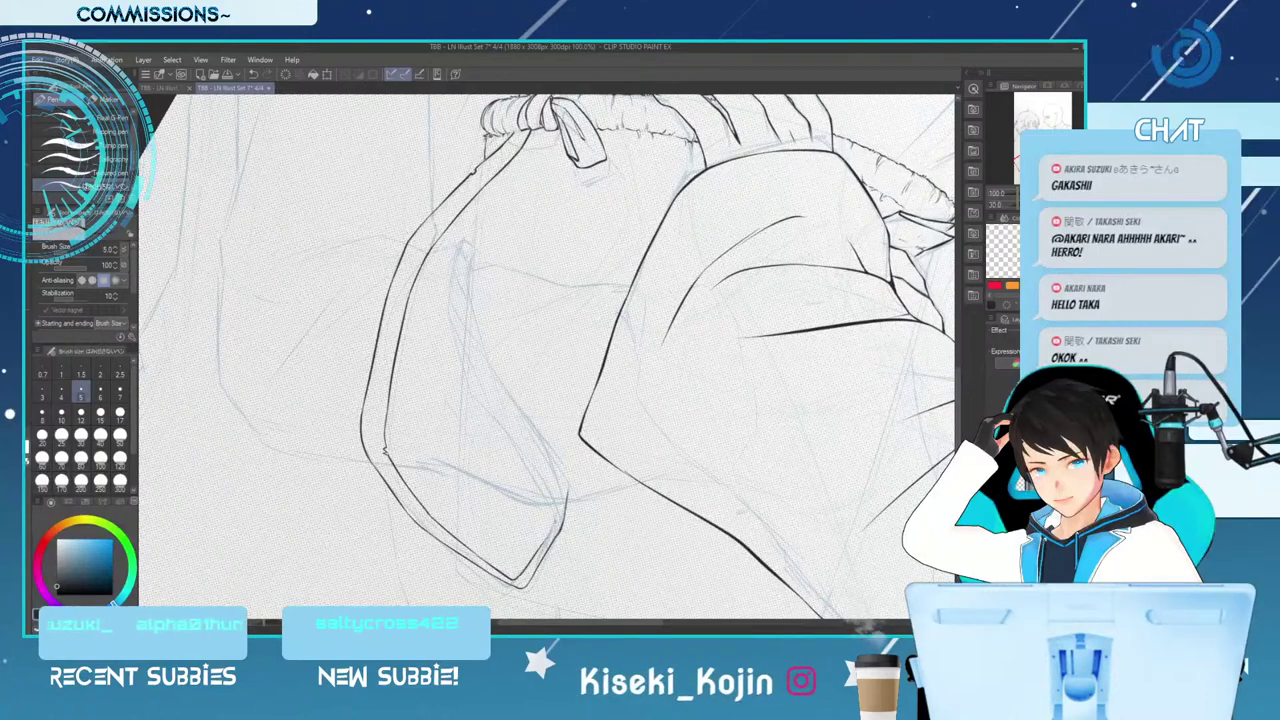
left_click_drag(511, 579, 526, 584)
key("ctrl+z")
key("ctrl+z")
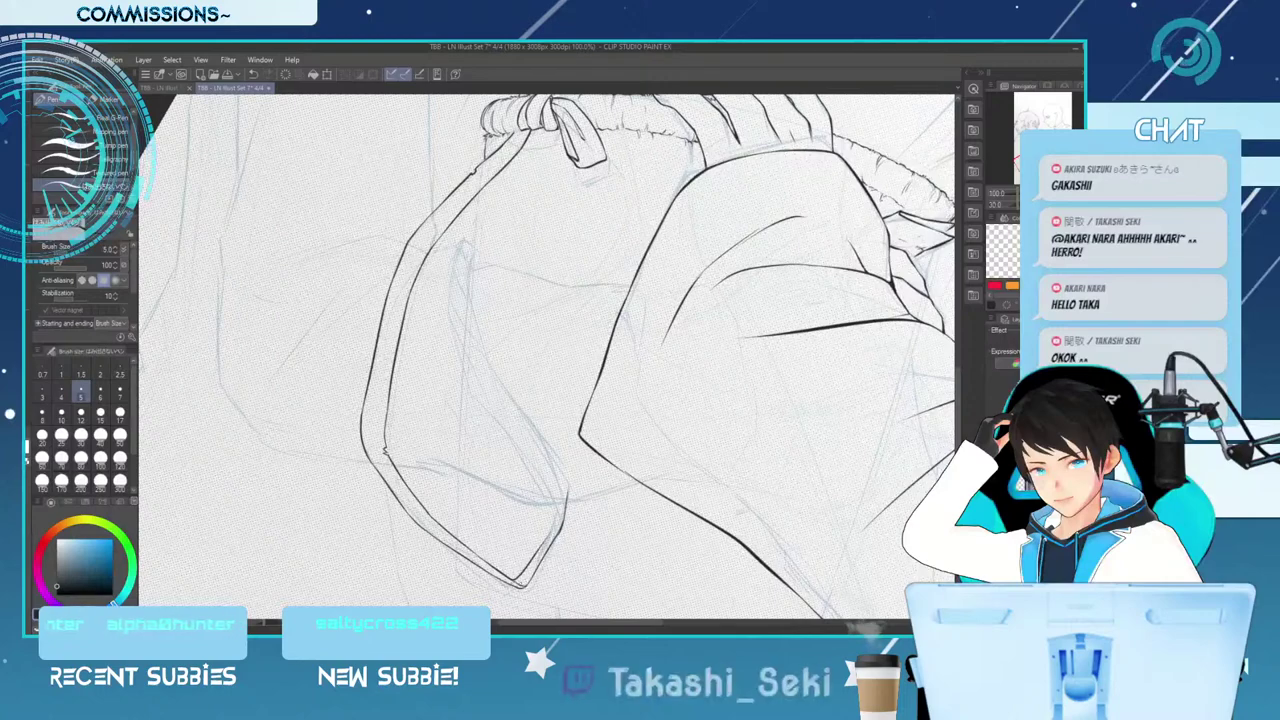
key("ctrl+z")
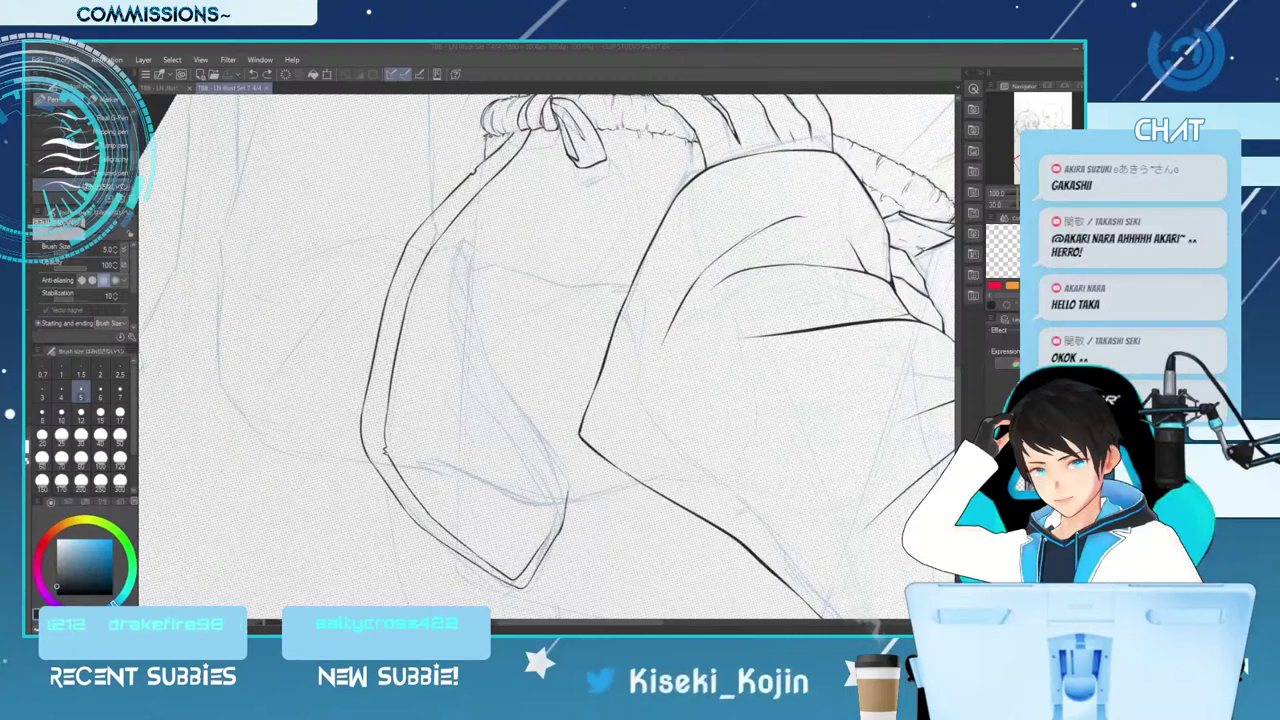
Ink the long fold line inside the sleeve, curving from its middle down to the upper corner of the short edge
left_click_drag(465, 248, 470, 308)
key("ctrl+z")
left_click_drag(465, 248, 471, 311)
left_click_drag(472, 250, 482, 340)
key("ctrl+z")
left_click_drag(470, 290, 495, 376)
key("ctrl+z")
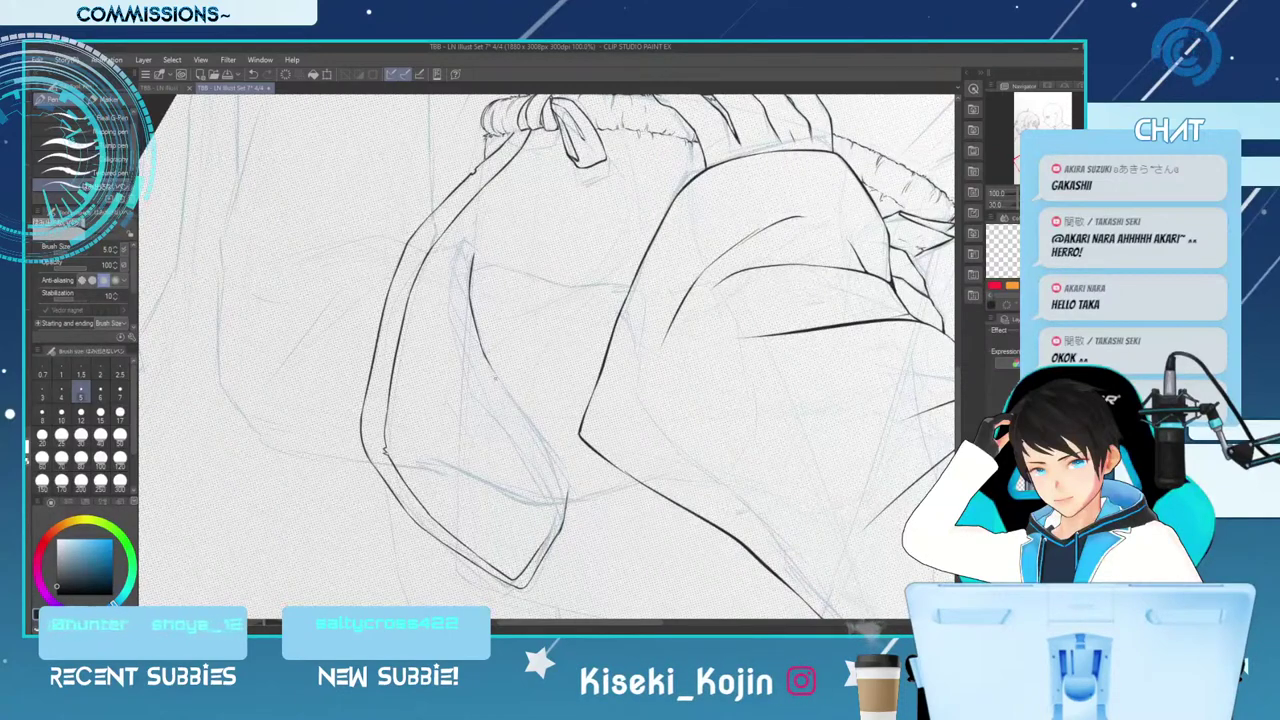
left_click_drag(485, 354, 516, 408)
key("ctrl+z")
key("ctrl+z")
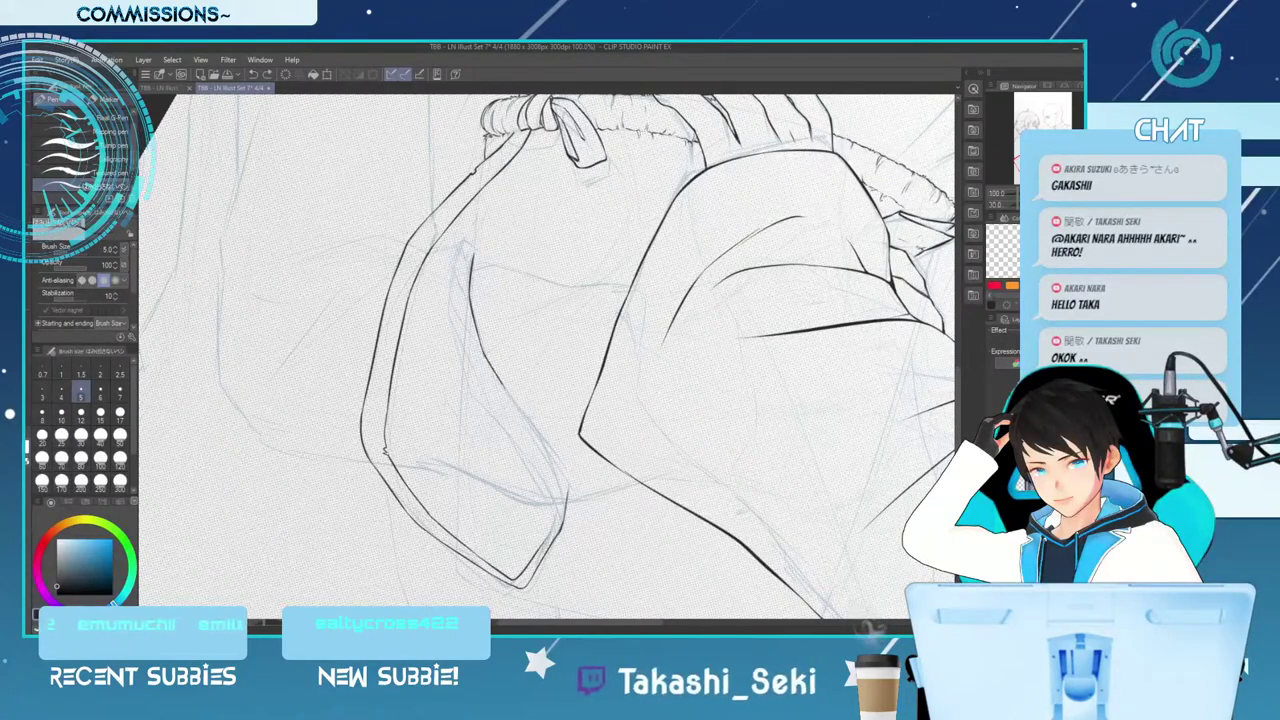
left_click_drag(488, 362, 568, 493)
key("ctrl+z")
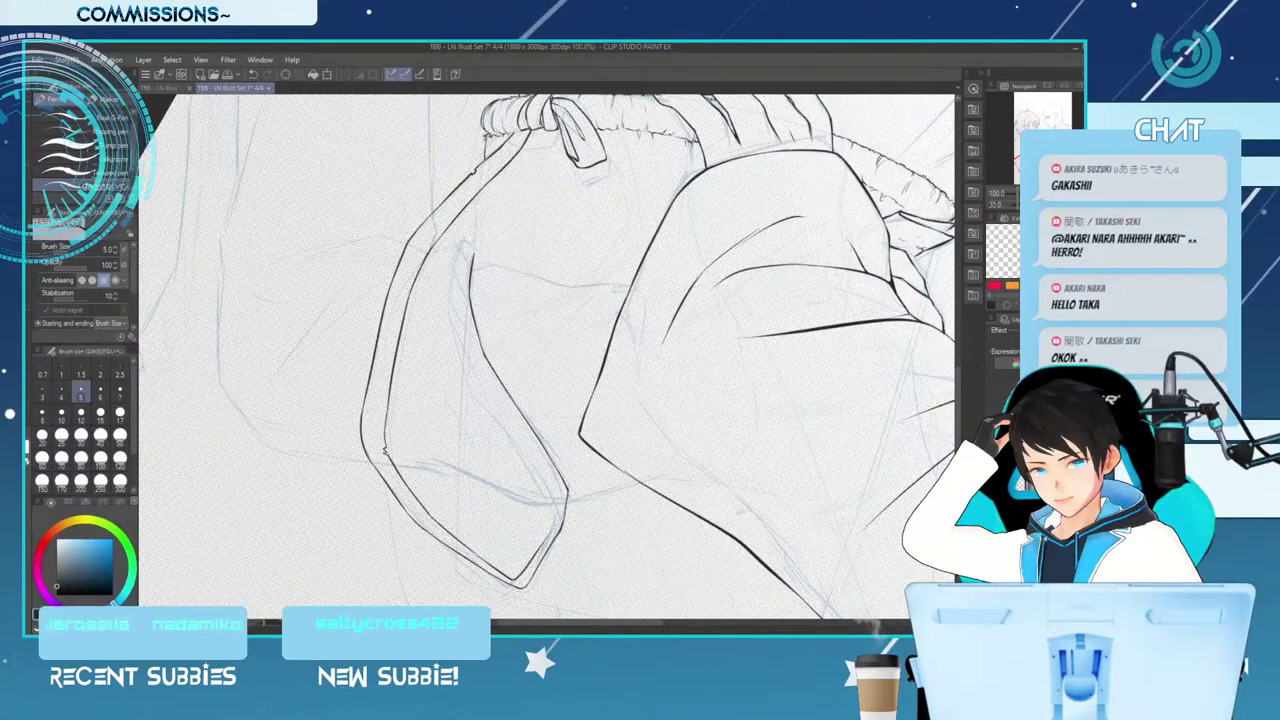
Ink a second line beside the top of the sleeve's long inner fold, following the sketch at brush size 5
key("e")
key("p")
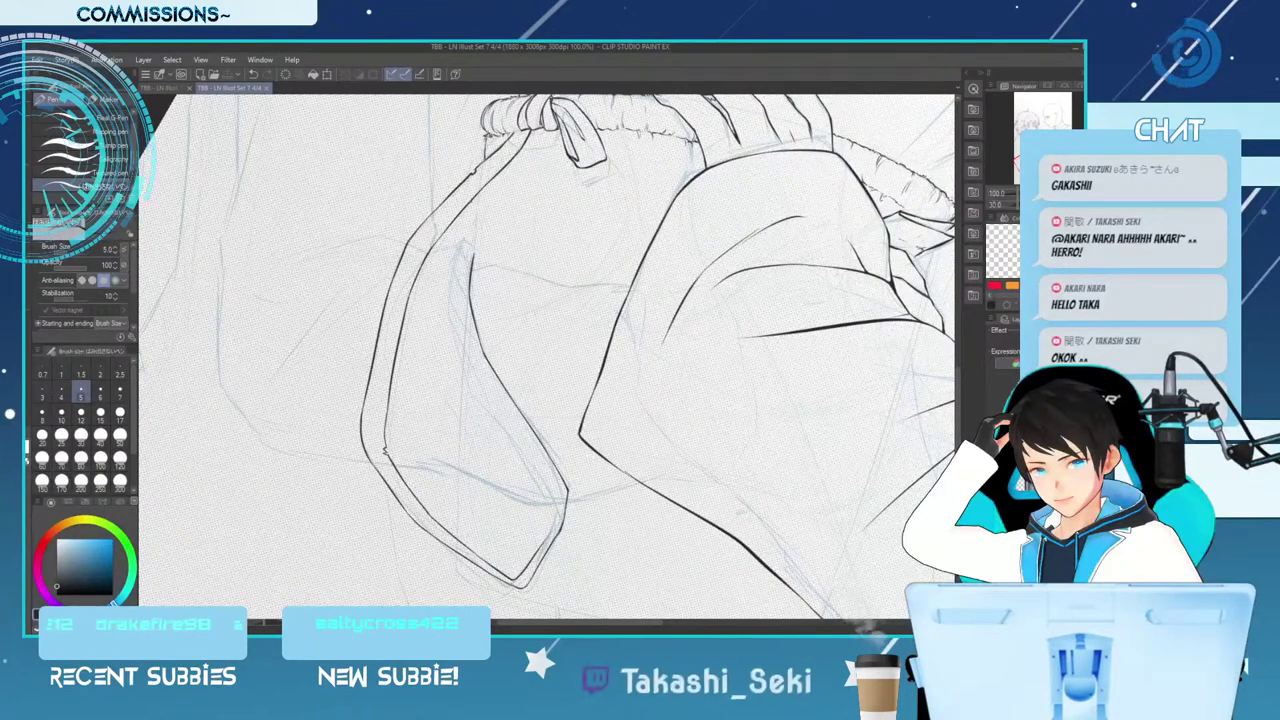
left_click_drag(451, 249, 450, 294)
key("ctrl+z")
key("ctrl+z")
key("ctrl+z")
mouse_move(458, 245)
left_mouse_down()
mouse_move(448, 316)
mouse_move(463, 347)
left_mouse_up()
key("ctrl+z")
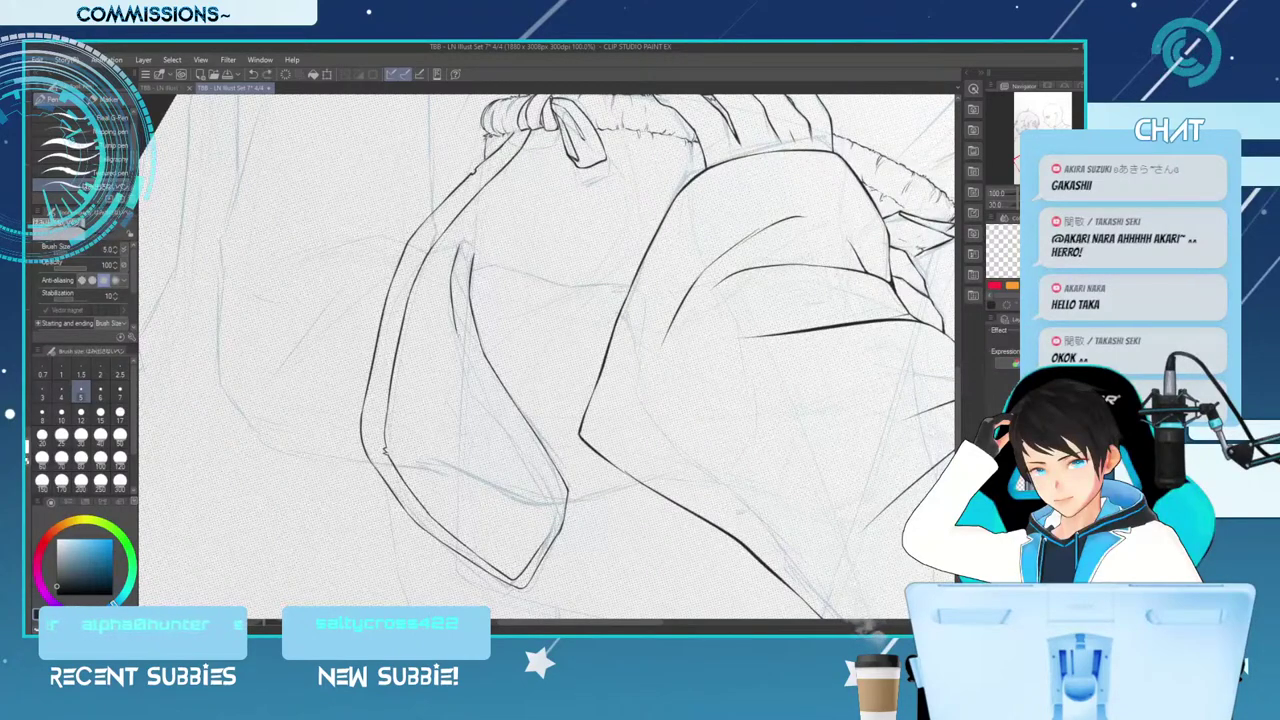
Extend the second fold line down parallel to the first toward the short edge's upper corner, comparing strokes through undo and redo
key("ctrl+z")
key("ctrl+y")
key("ctrl+z")
key("ctrl+z")
key("ctrl+y")
key("ctrl+y")
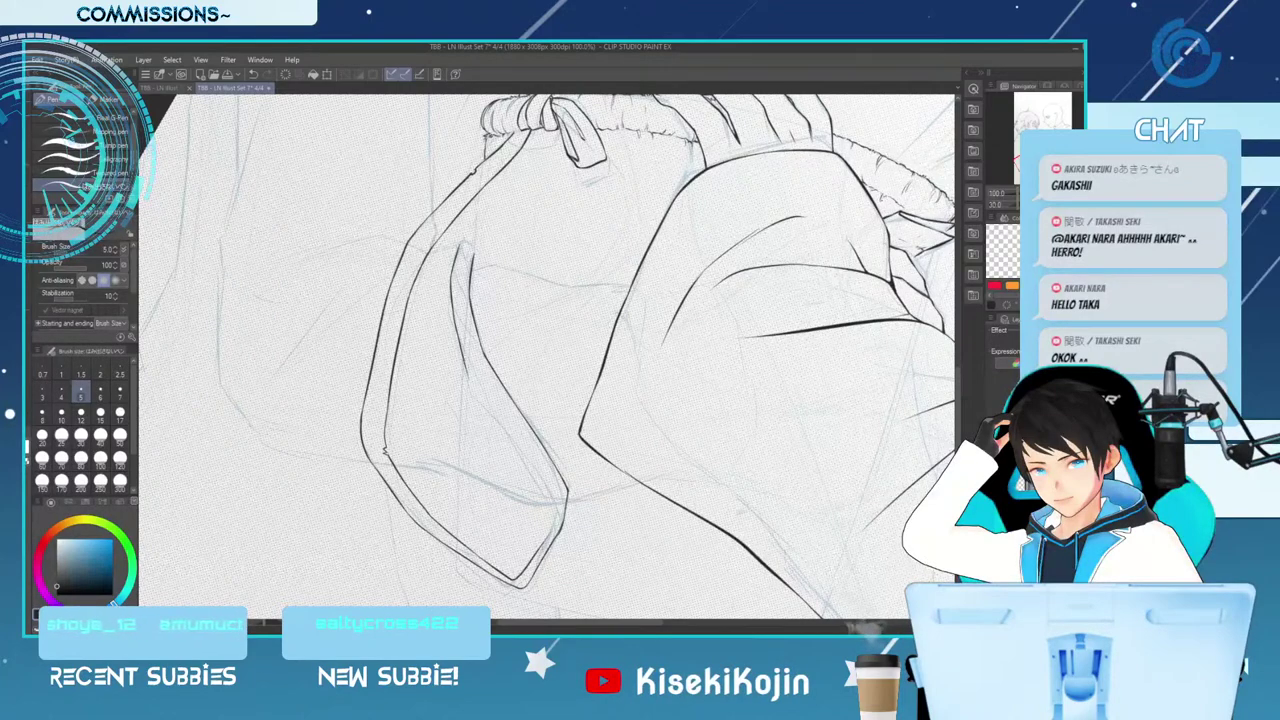
key("e")
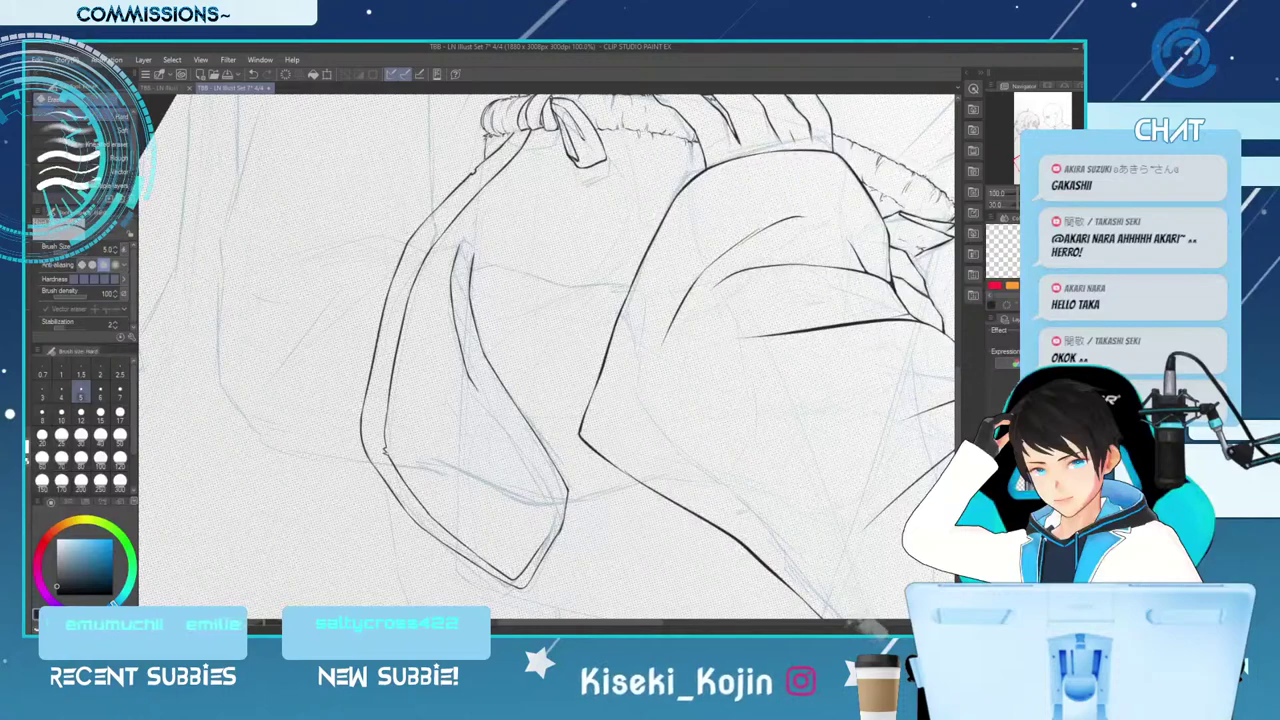
key("p")
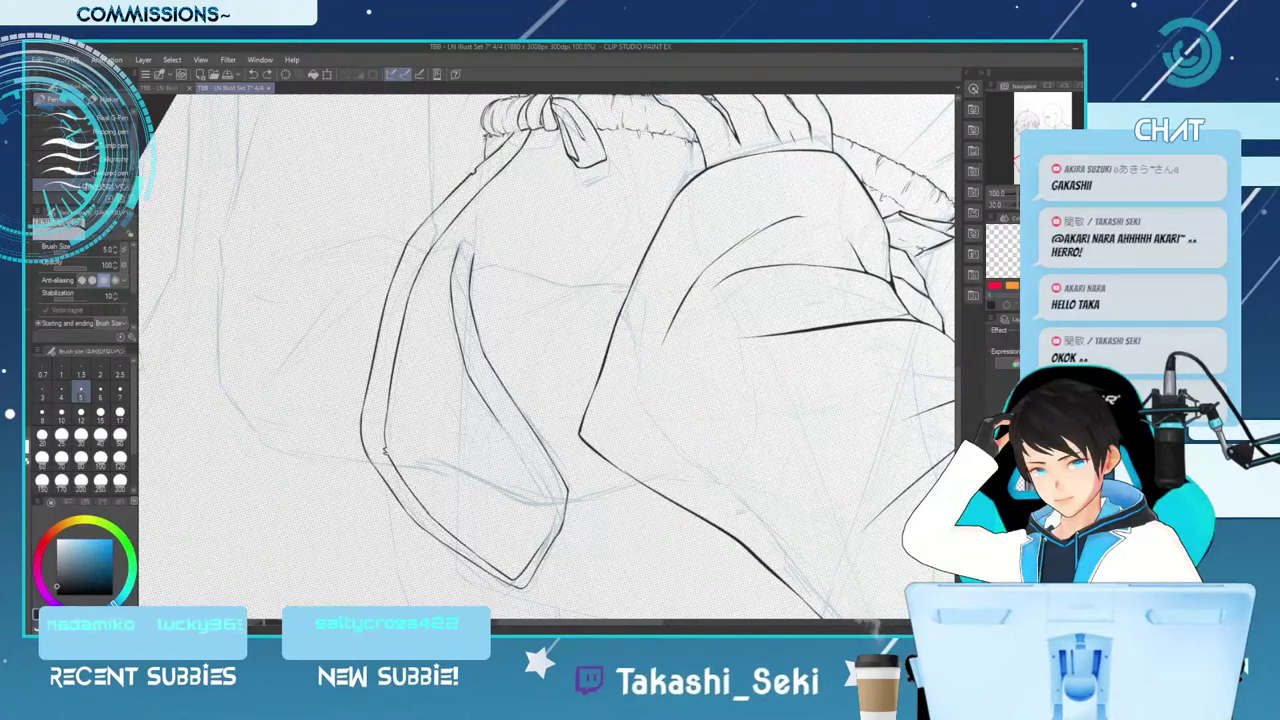
left_click_drag(500, 424, 556, 518)
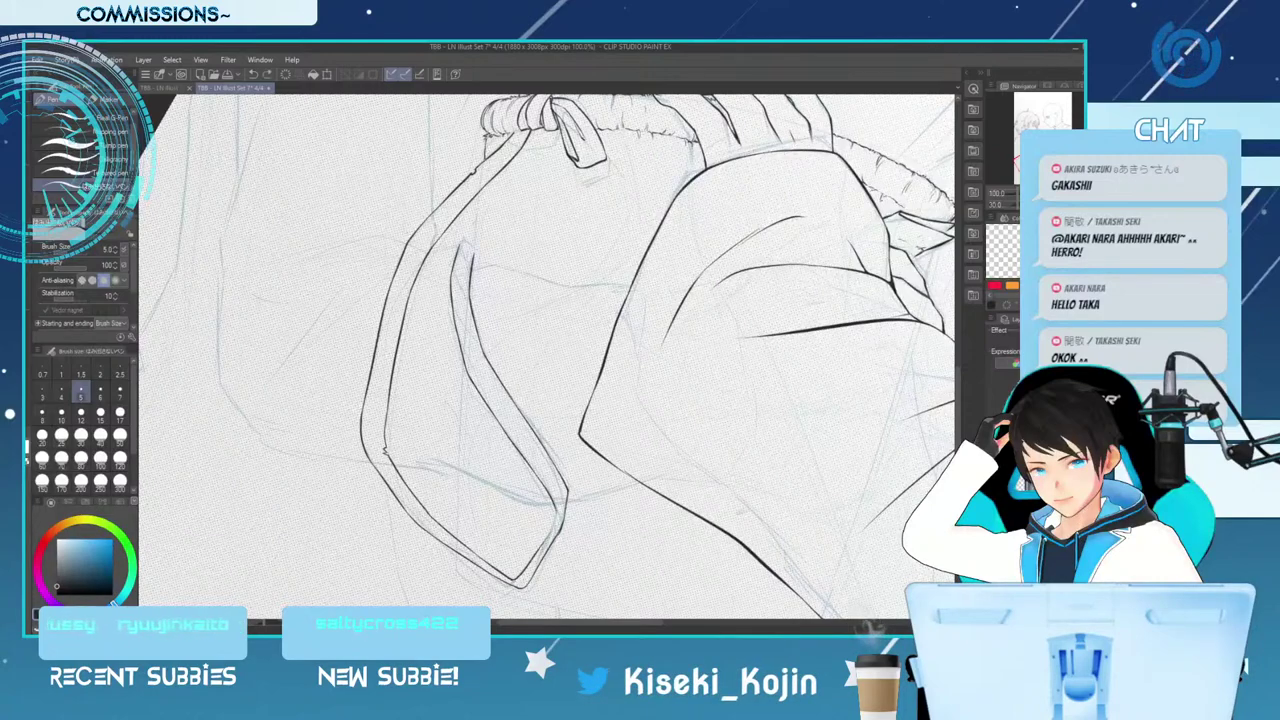
Clean up the inner border at the short edge's upper corner and ink it down to the hanging tip
key("e")
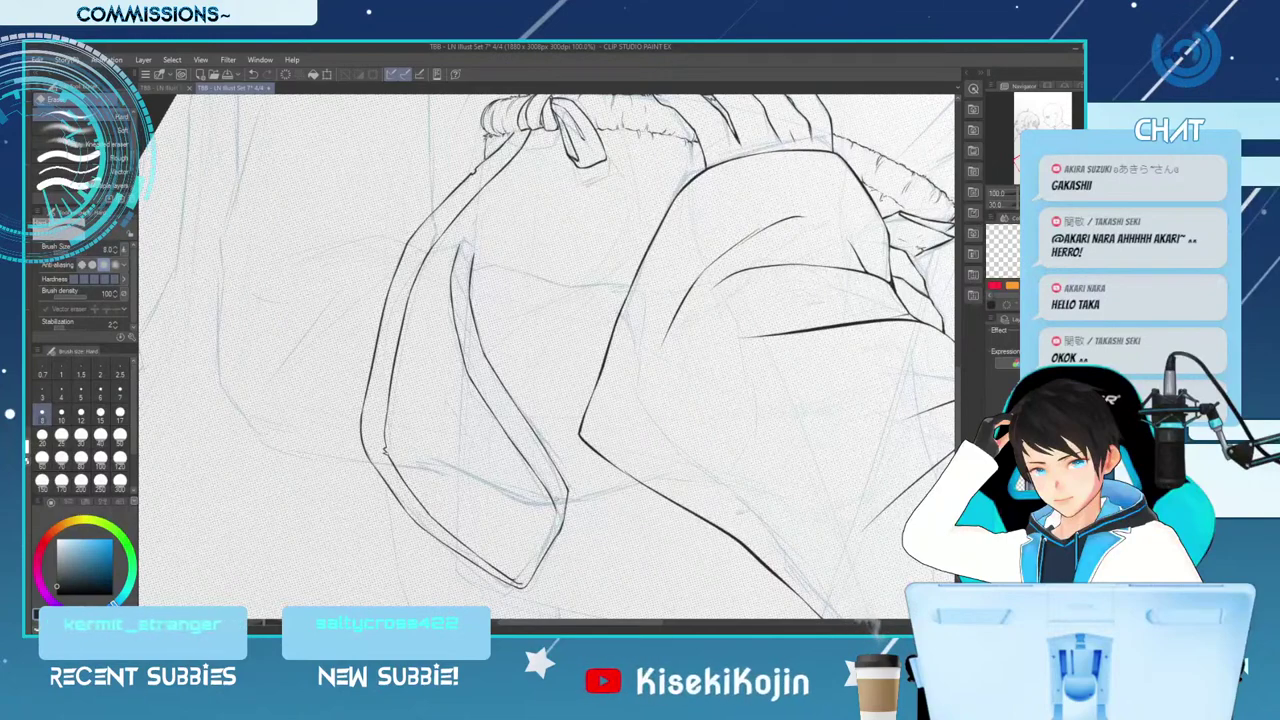
left_click_drag(548, 492, 547, 514)
key("p")
key("ctrl+z")
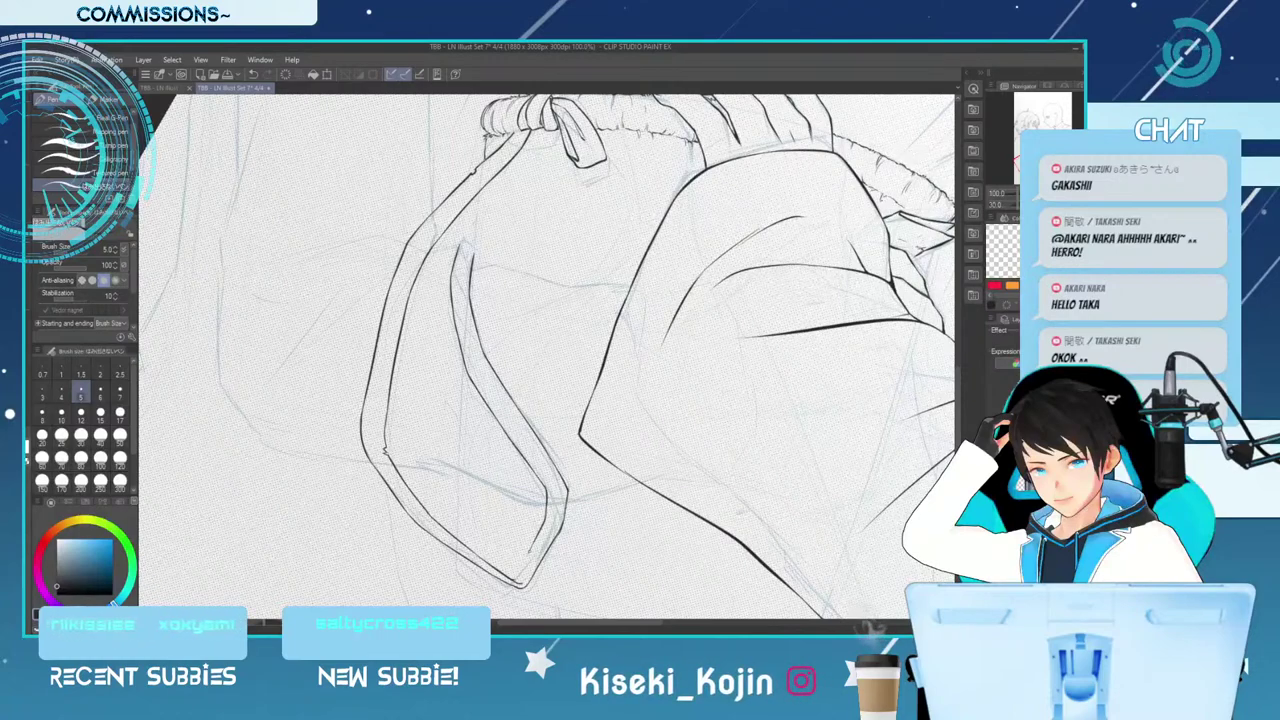
key("ctrl+z")
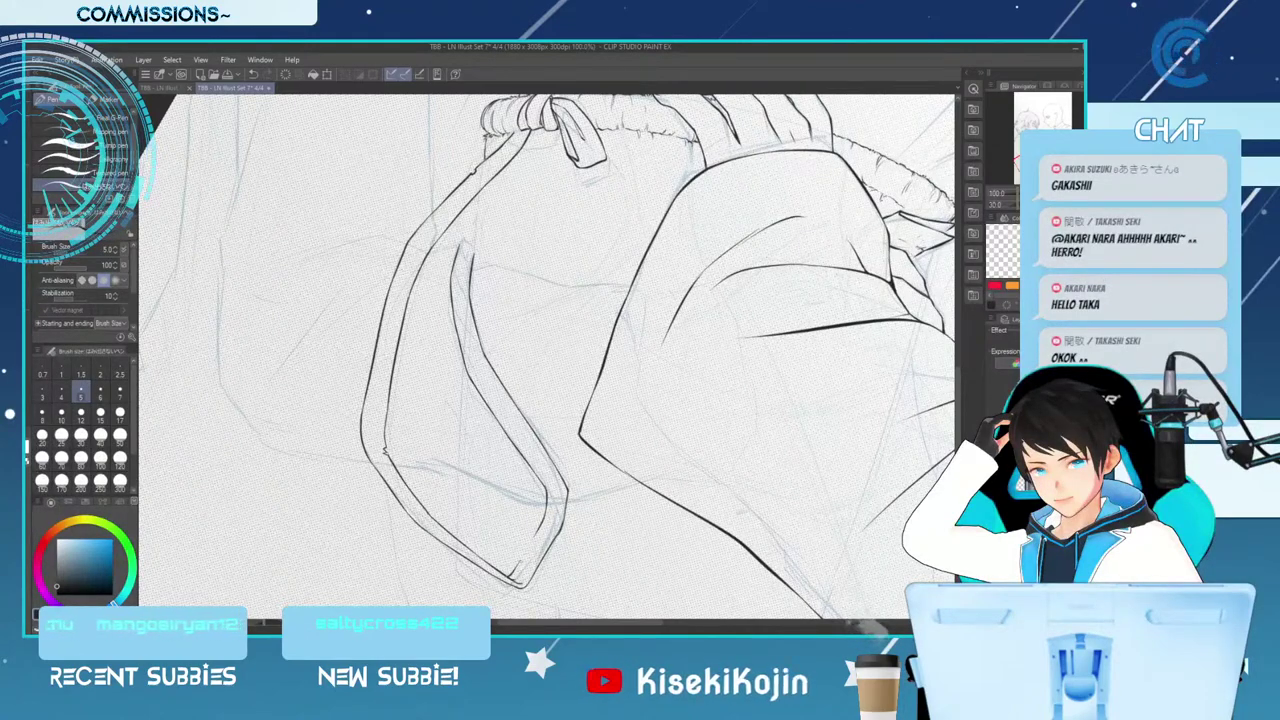
key("e")
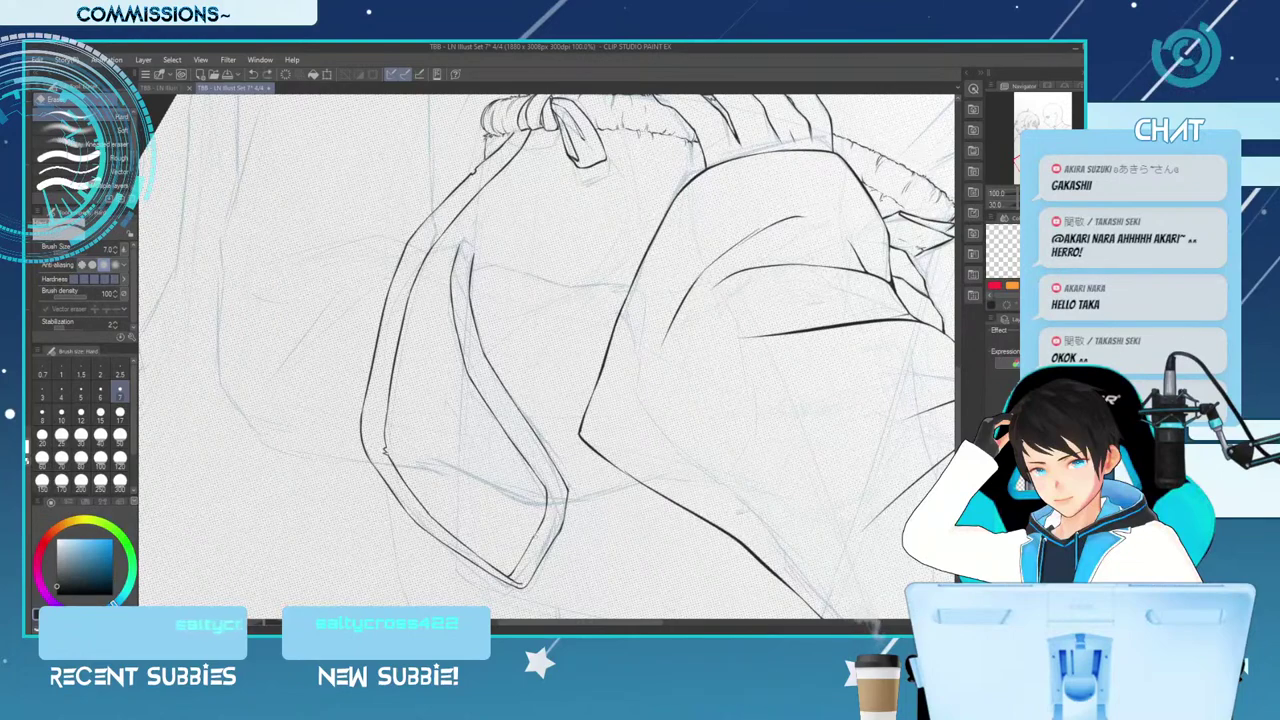
key("p")
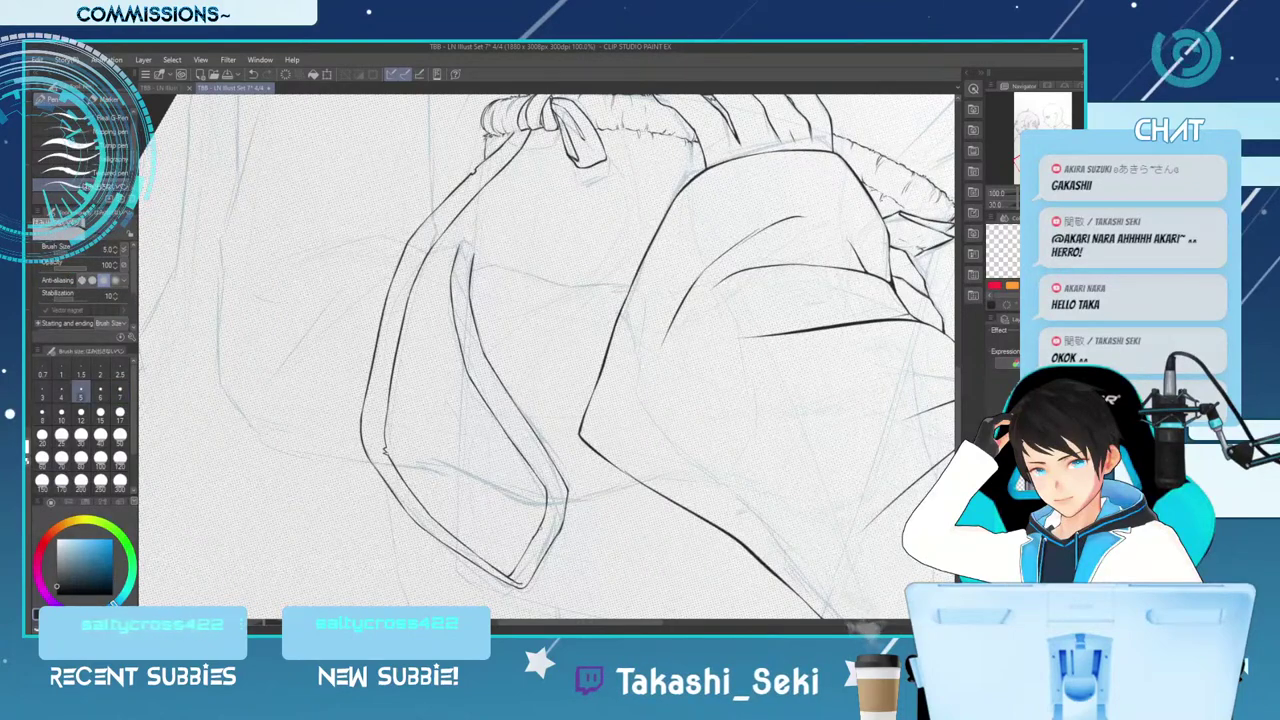
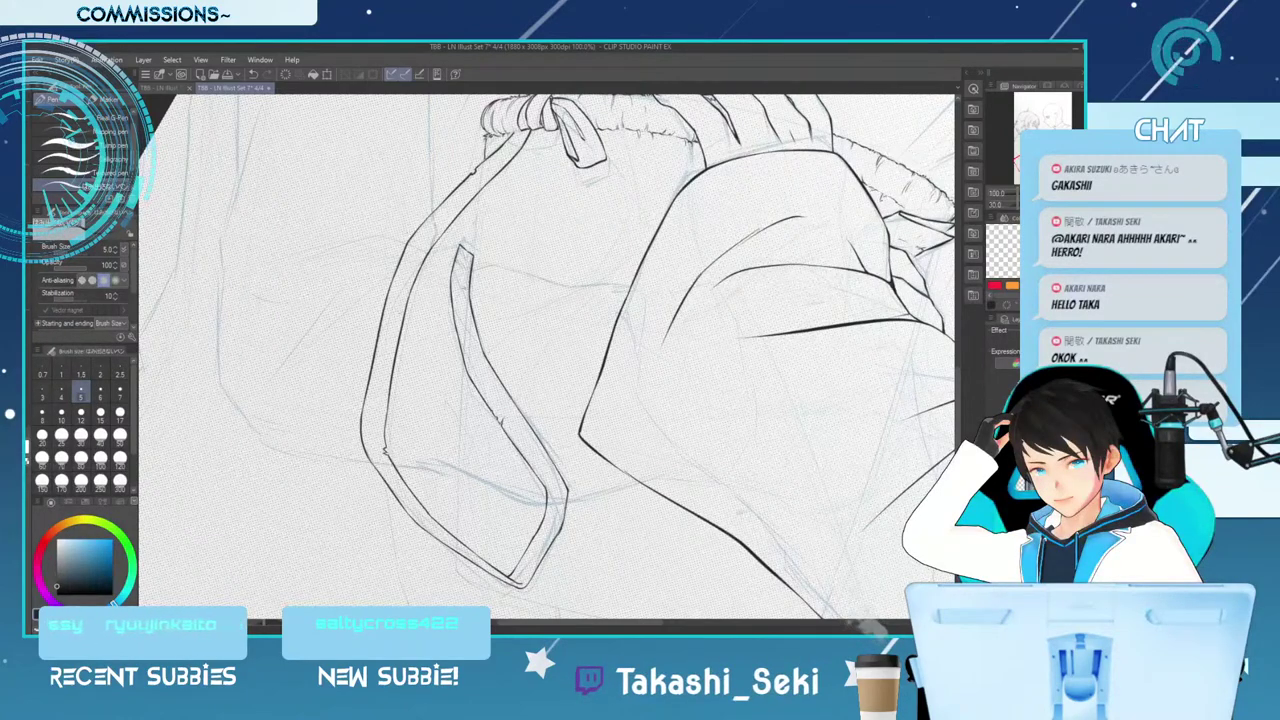
Examine the inked sleeve within the whole illustration of both characters
key("ctrl+minus")
key("ctrl+minus")
key("ctrl+minus")
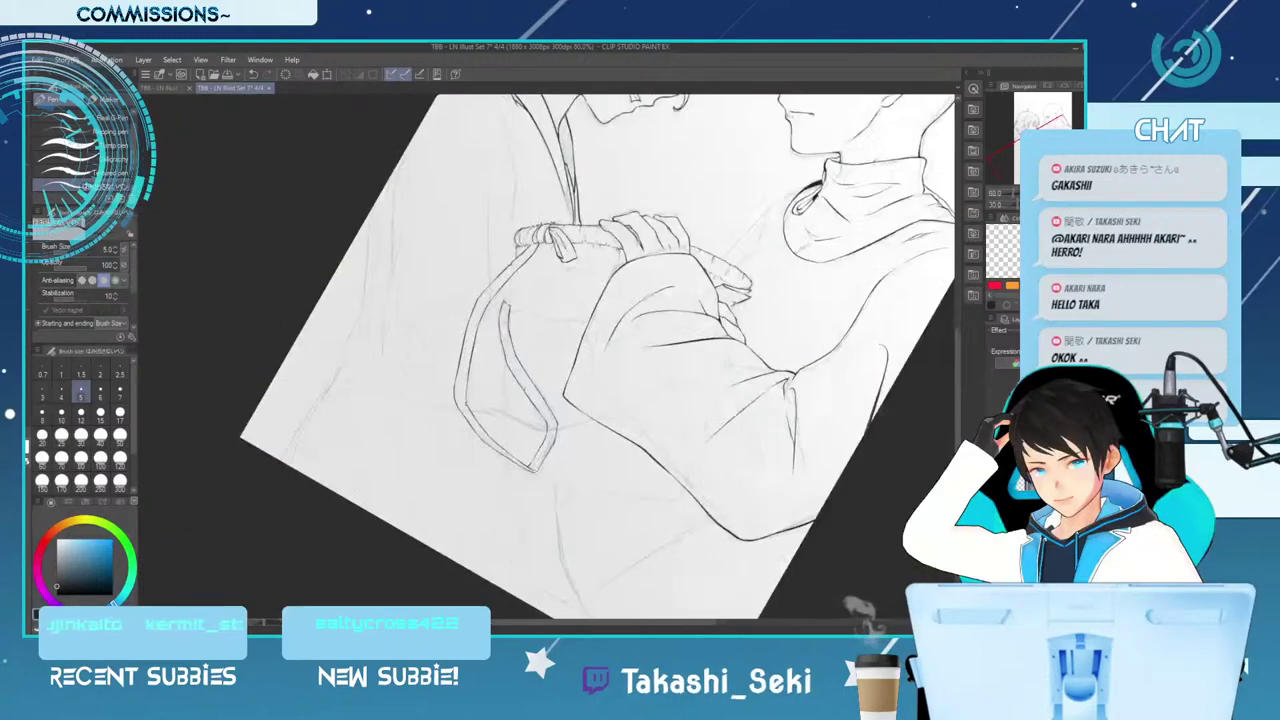
key("minus")
key("minus")
key("minus")
key("minus")
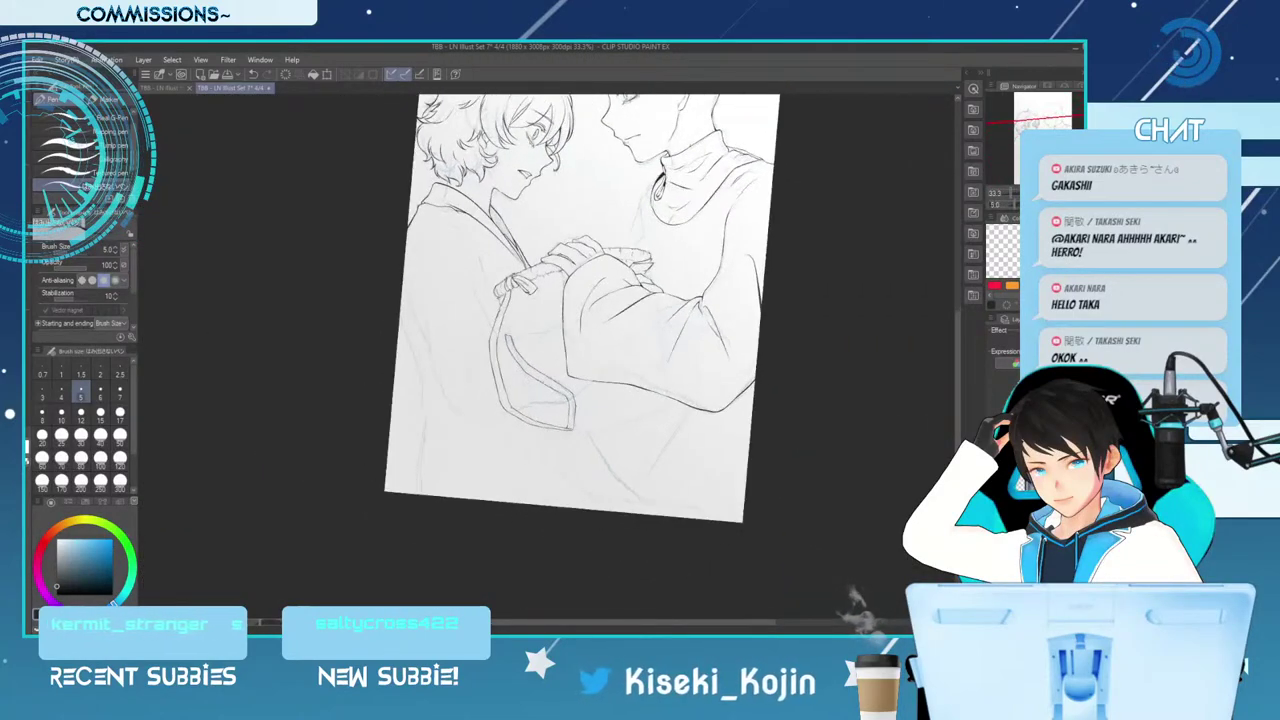
scroll(583, 324, "up", 1)
scroll(583, 324, "up", 1)
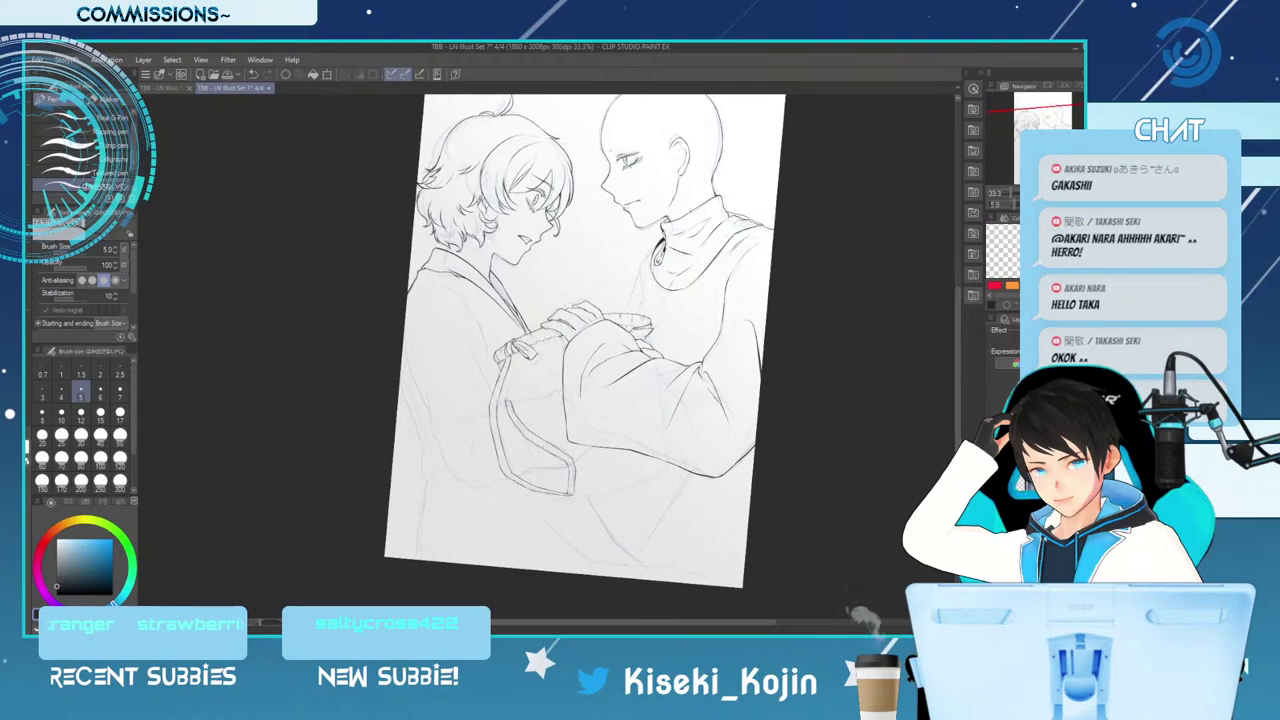
Ink the long fold on the left character's robe running from the chest down to the tied cuff, with brush size 6
key("ctrl+plus")
key("ctrl+plus")
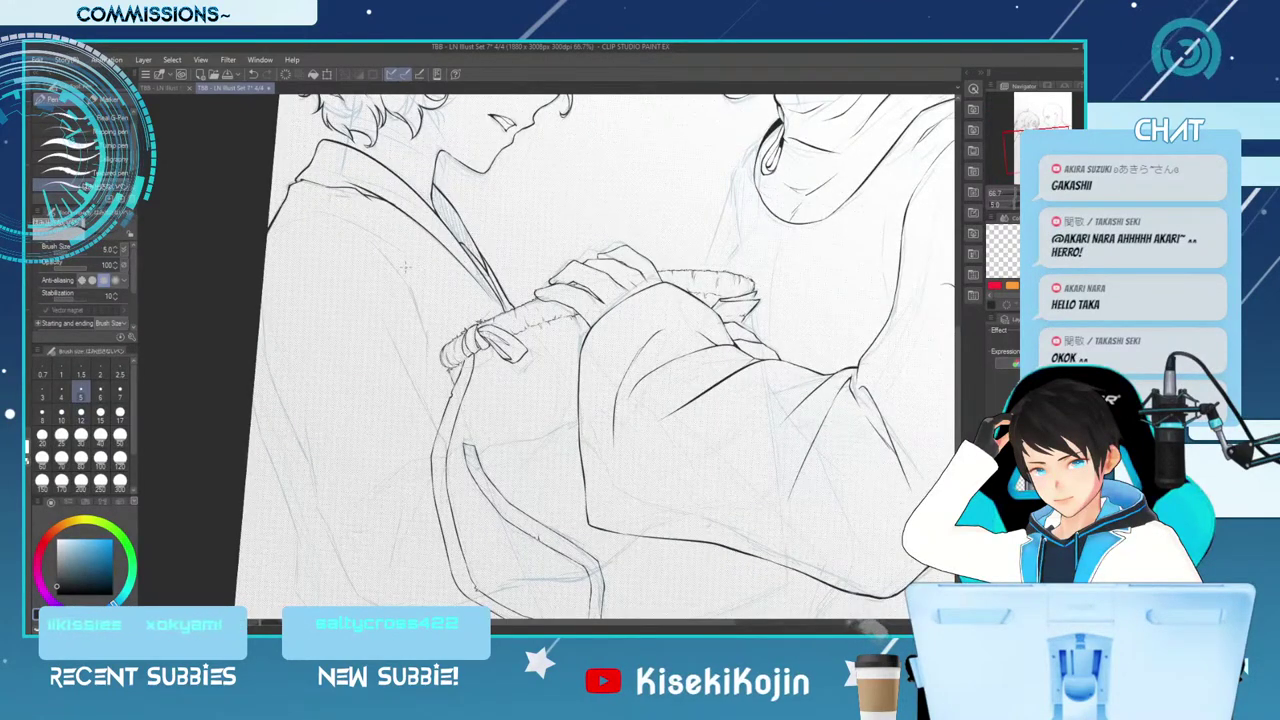
key("bracketright")
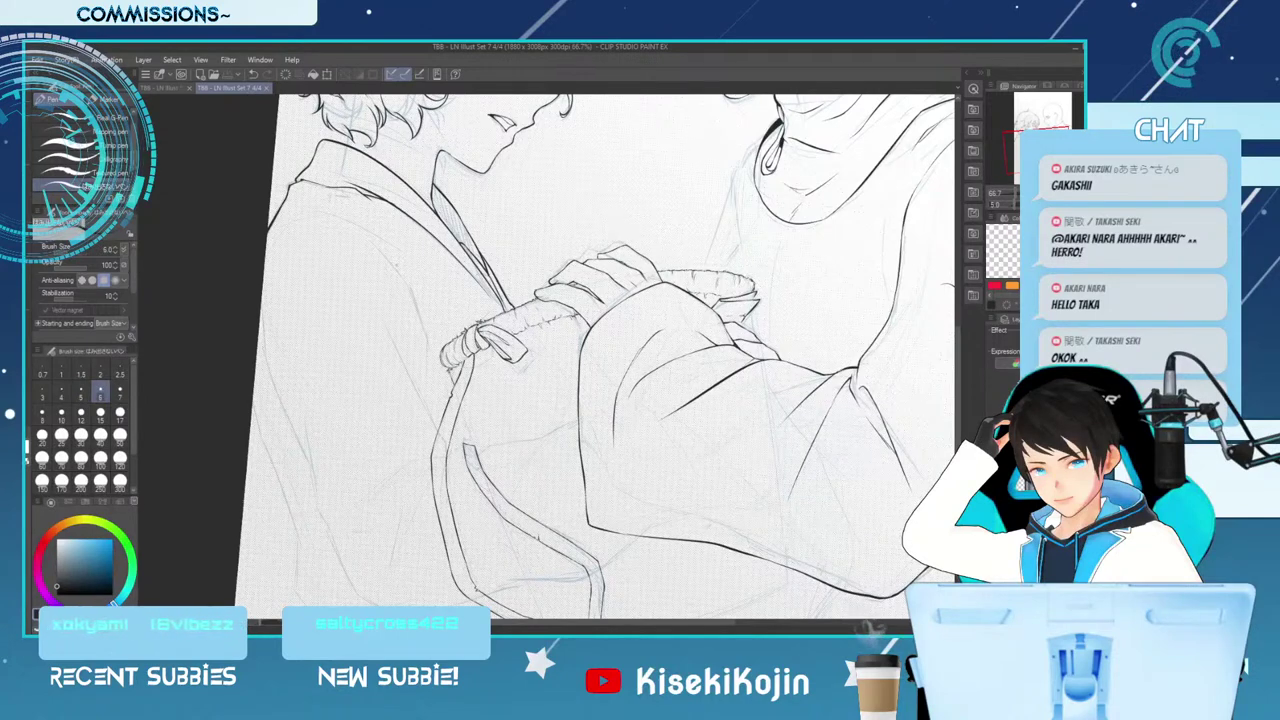
mouse_move(380, 252)
left_mouse_down()
mouse_move(425, 336)
mouse_move(430, 404)
left_mouse_up()
key("ctrl+z")
key("ctrl+z")
key("ctrl+z")
left_click_drag(426, 323, 431, 398)
key("ctrl+z")
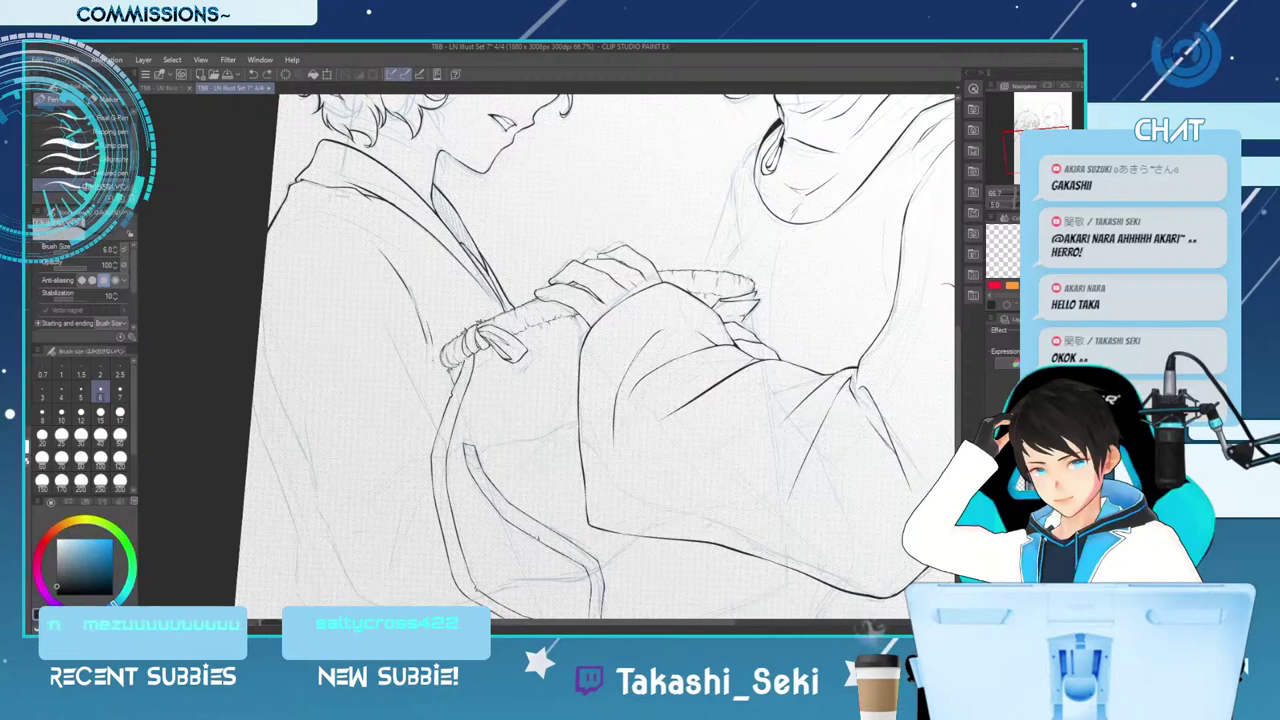
Ink the folds below the tied cuff so they converge on the sleeve's outer border, and save the drawing
left_click_drag(428, 344, 431, 394)
left_click_drag(428, 342, 419, 393)
key("ctrl+z")
left_click_drag(390, 332, 419, 391)
key("ctrl+z")
left_click_drag(390, 332, 418, 390)
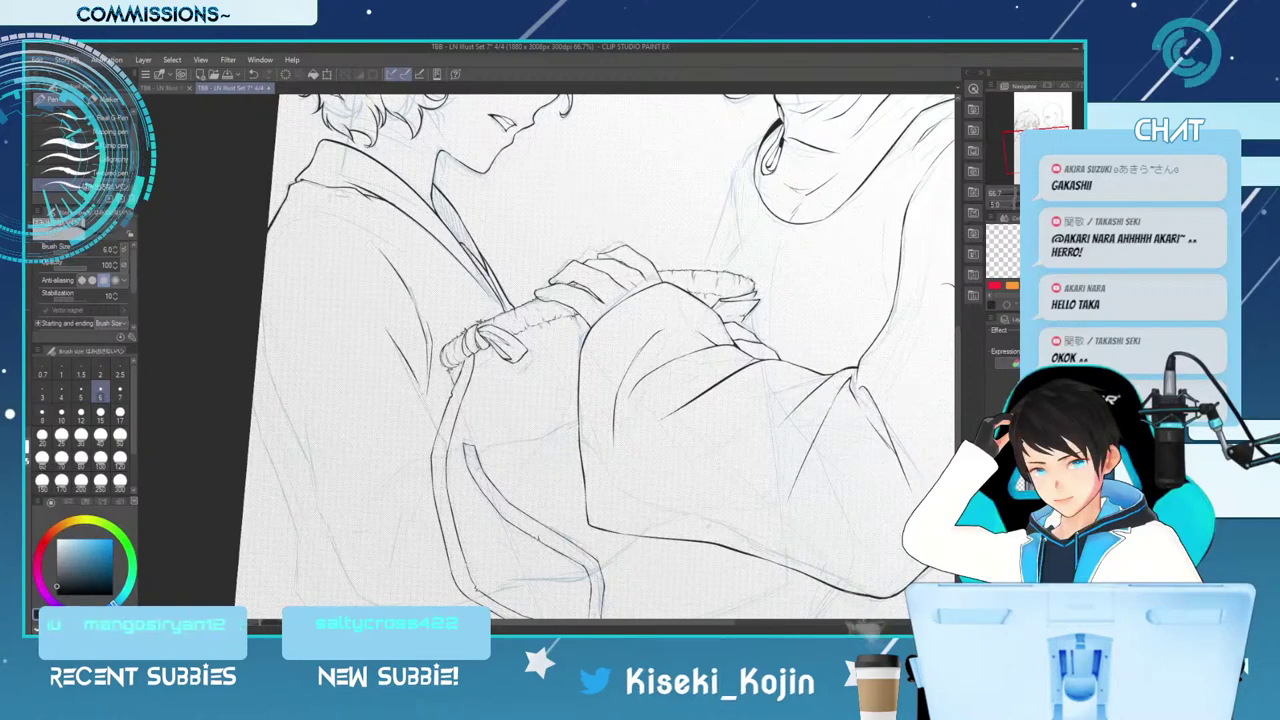
key("ctrl+z")
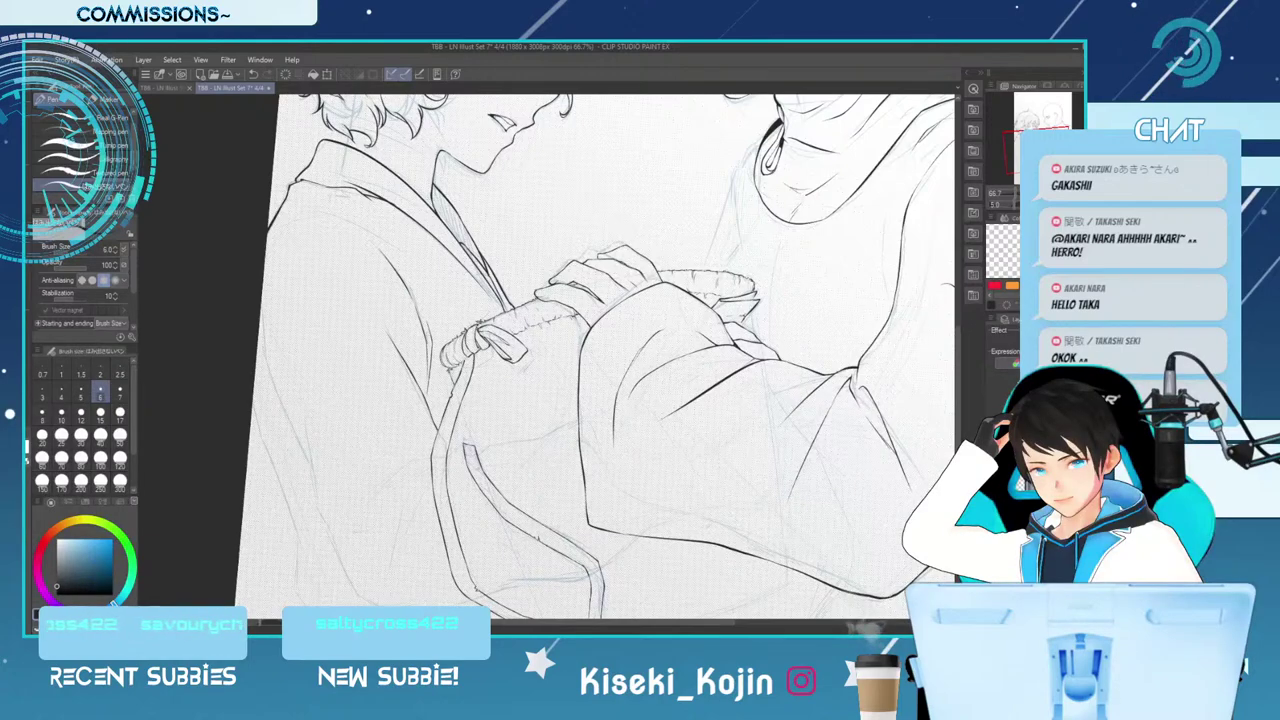
key("ctrl+plus")
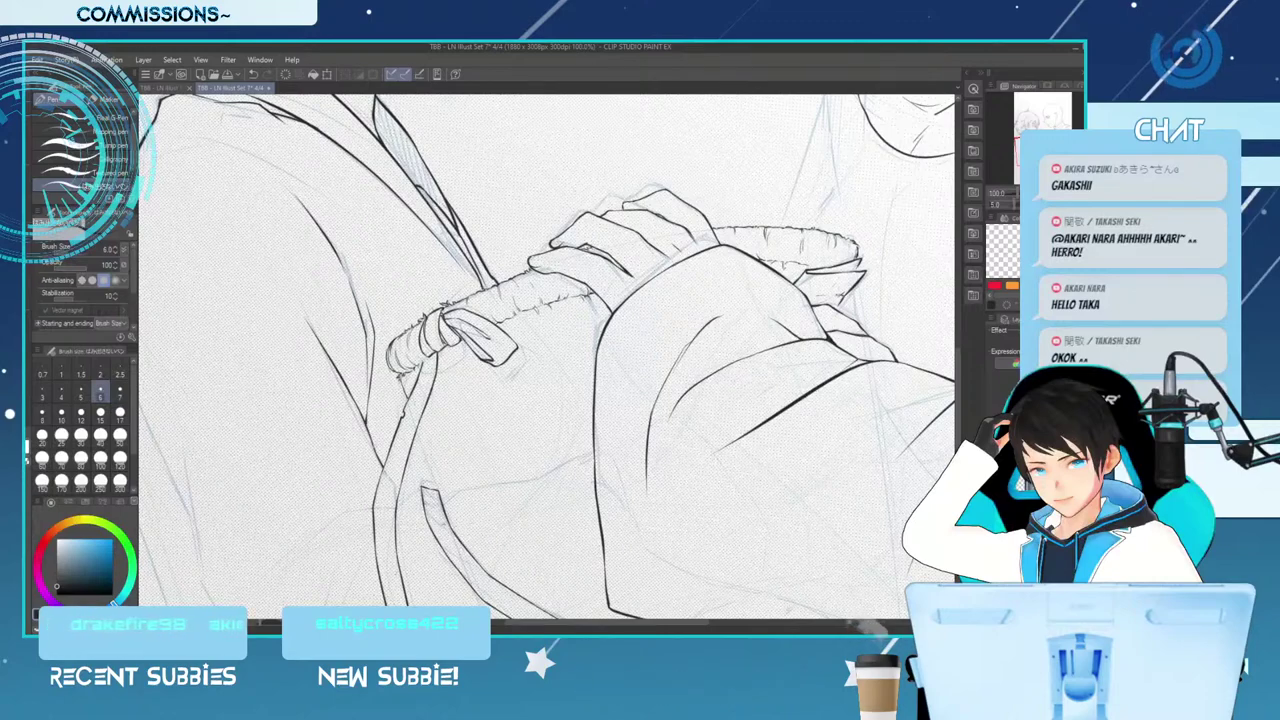
key("ctrl+s")
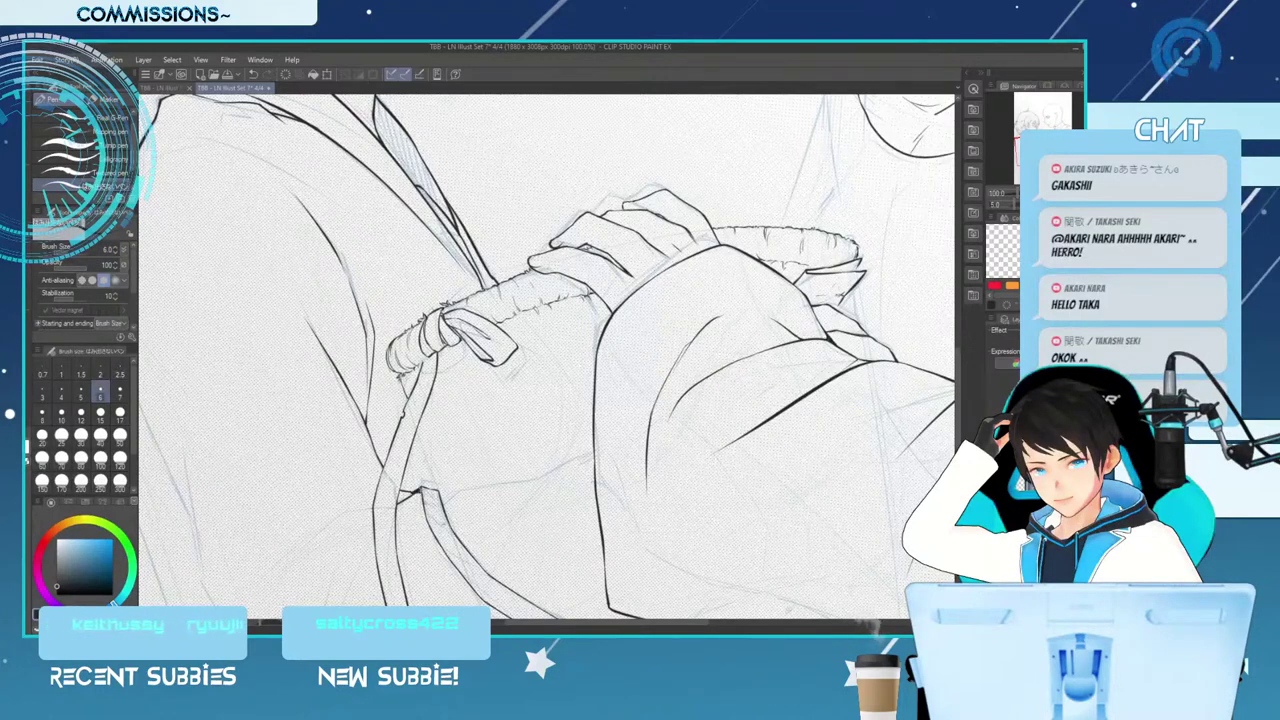
Ink the upper part of the left character's outer sleeve contour near the canvas edge, with brush size 7
key("[")
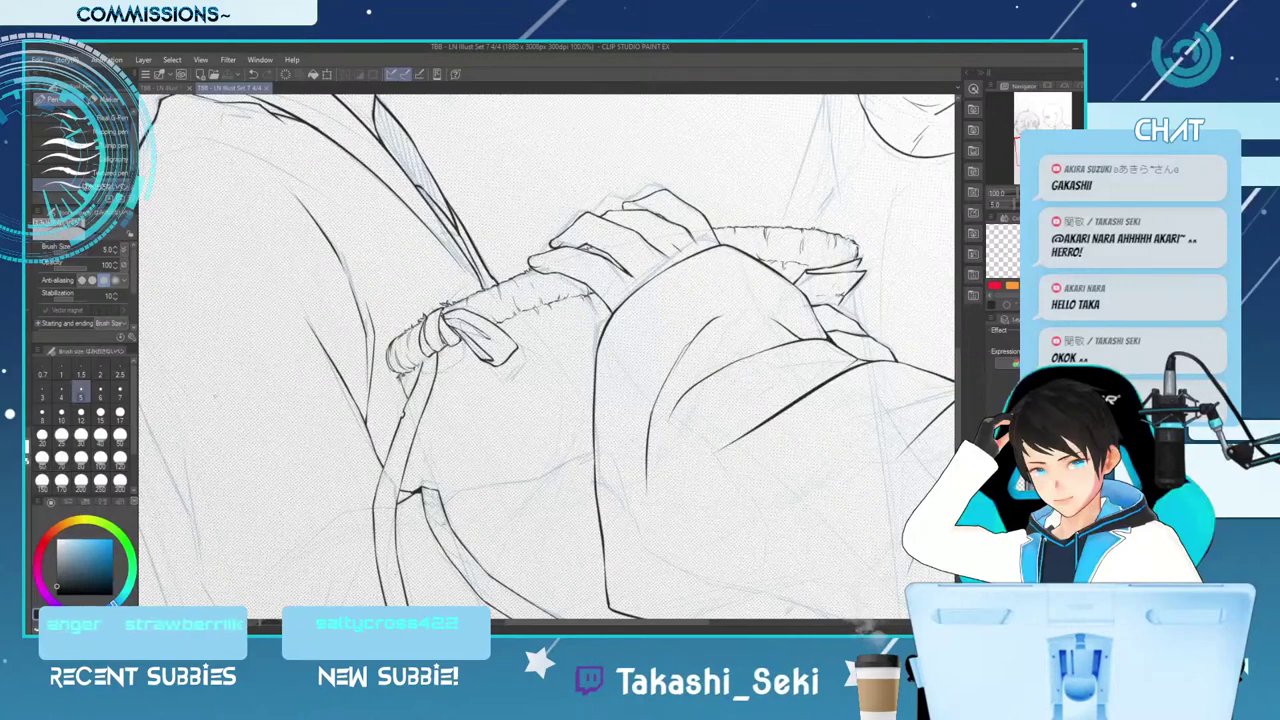
left_click_drag(554, 563, 742, 562)
key("]")
key("]")
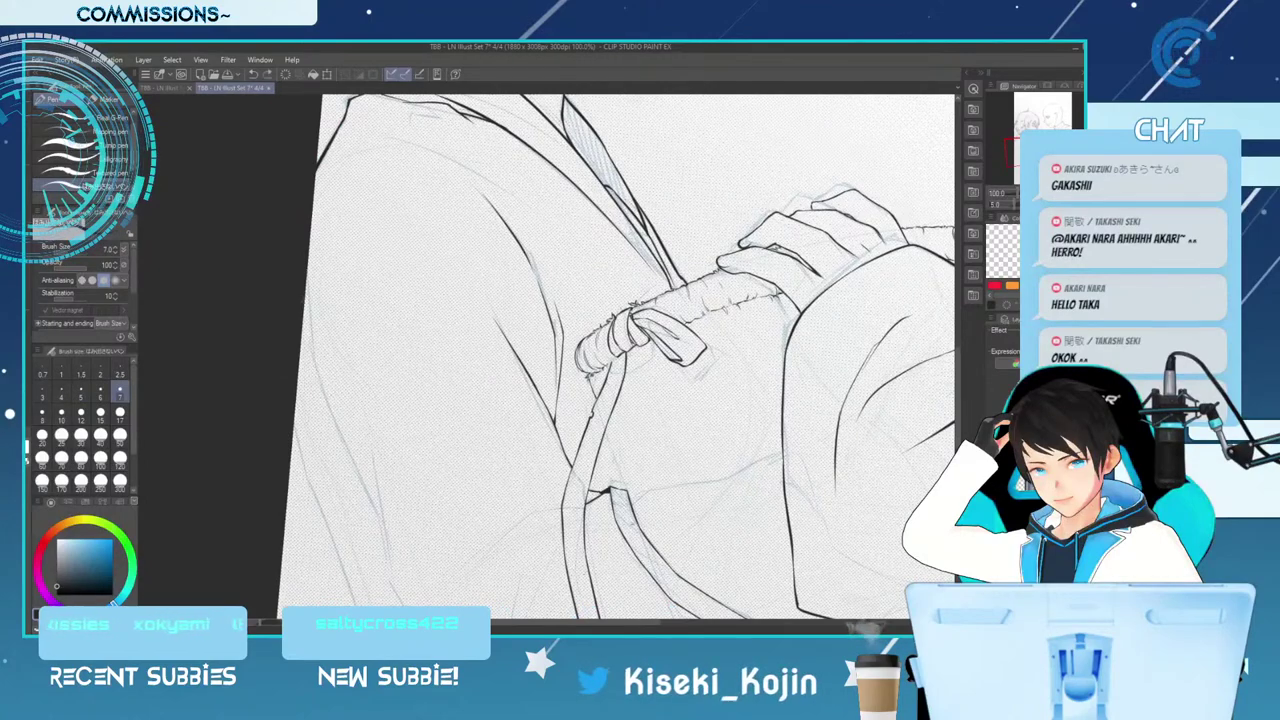
left_click_drag(304, 333, 328, 408)
key("ctrl+z")
left_click_drag(306, 311, 322, 392)
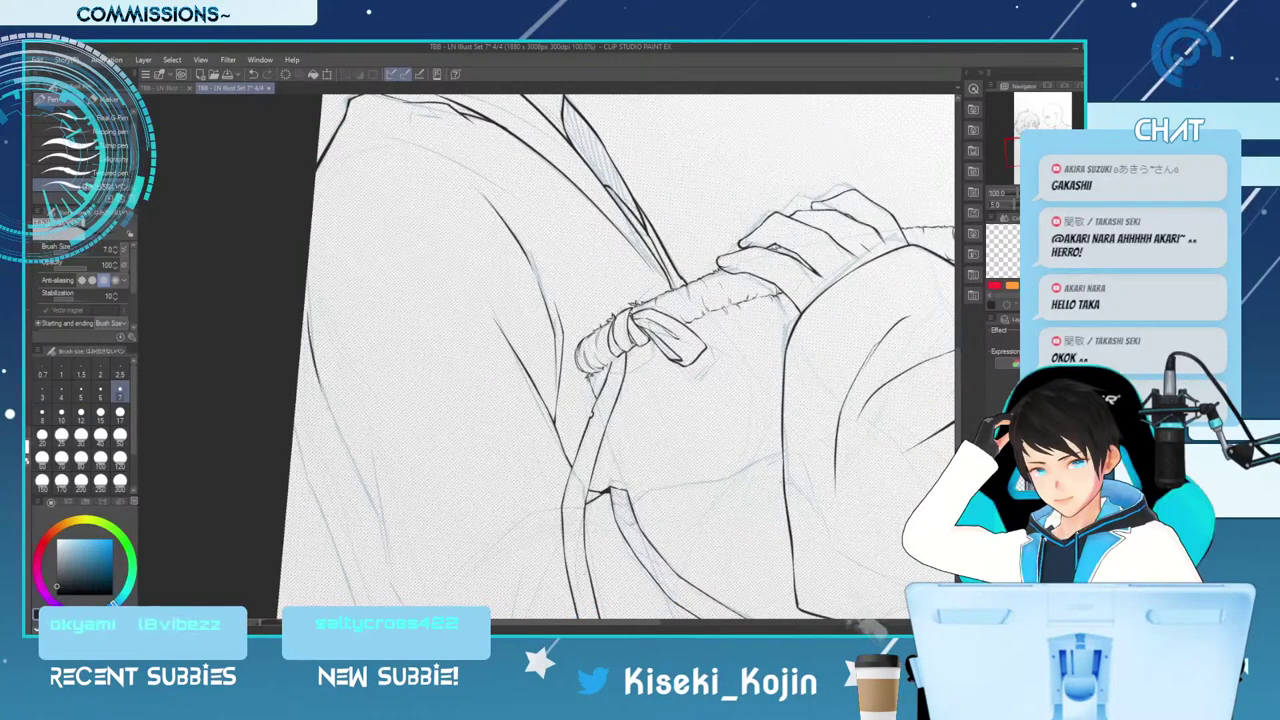
left_click_drag(344, 456, 353, 477)
key("ctrl+z")
left_click_drag(319, 378, 339, 425)
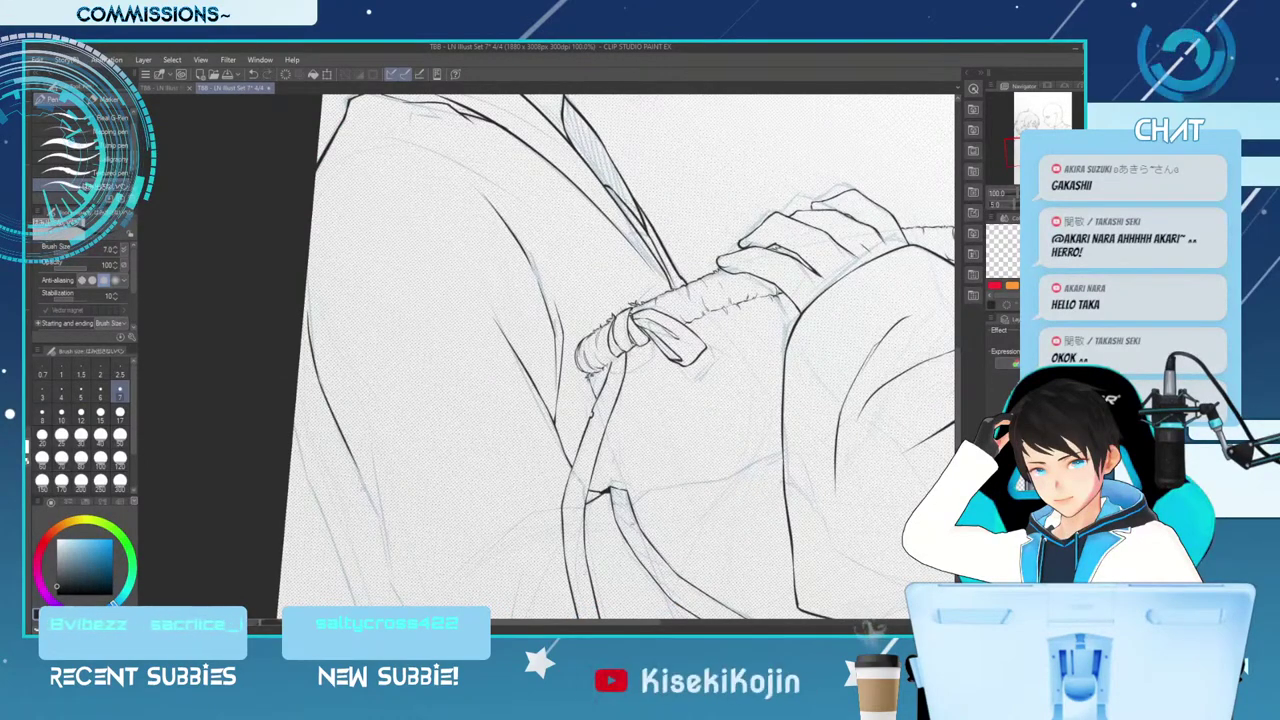
Continue the outer sleeve contour downward with an overlapping fold stroke at the bend, redoing strokes until they match the sketch
left_click_drag(318, 380, 376, 520)
key("ctrl+z")
left_click_drag(352, 460, 387, 548)
left_click_drag(366, 424, 387, 542)
key("ctrl+z")
left_click_drag(366, 438, 390, 574)
key("ctrl+z")
key("ctrl+z")
key("ctrl+z")
key("ctrl+z")
left_click_drag(383, 520, 390, 570)
key("ctrl+z")
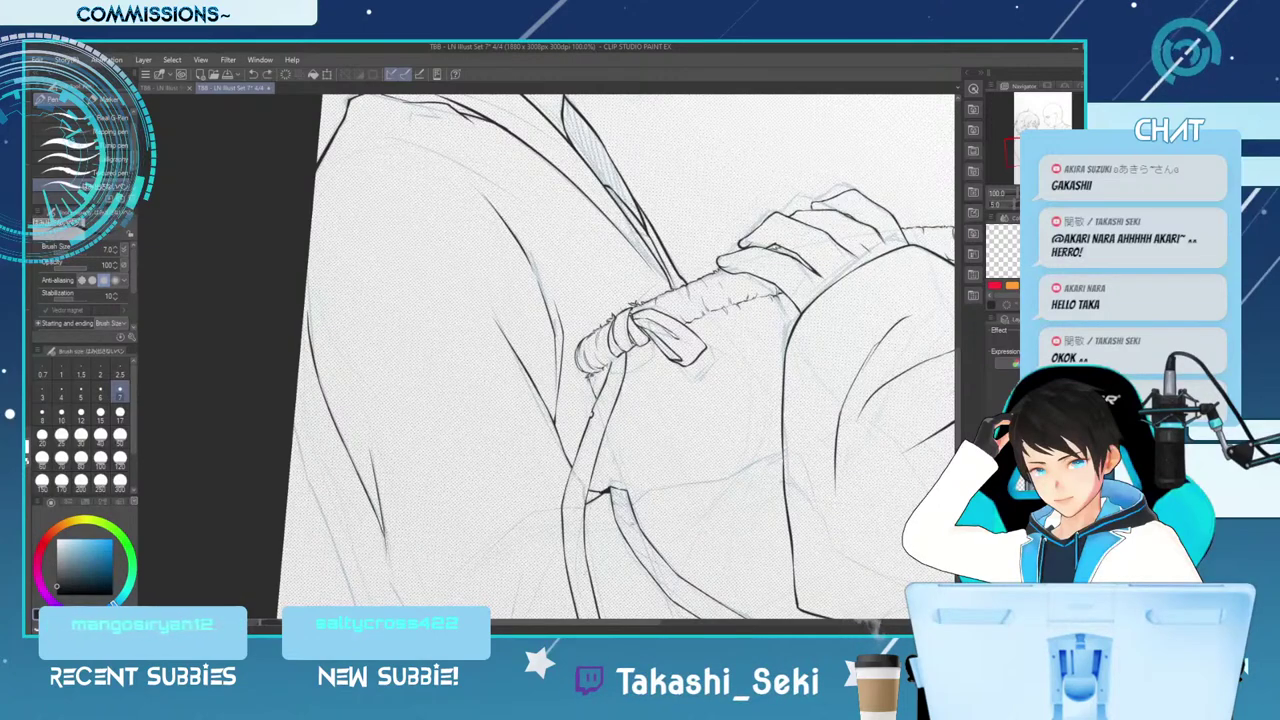
Extend the outer sleeve contour past the bend, angling it down toward the sleeve's lower edge
left_click_drag(385, 536, 390, 575)
key("ctrl+z")
left_click_drag(383, 526, 396, 591)
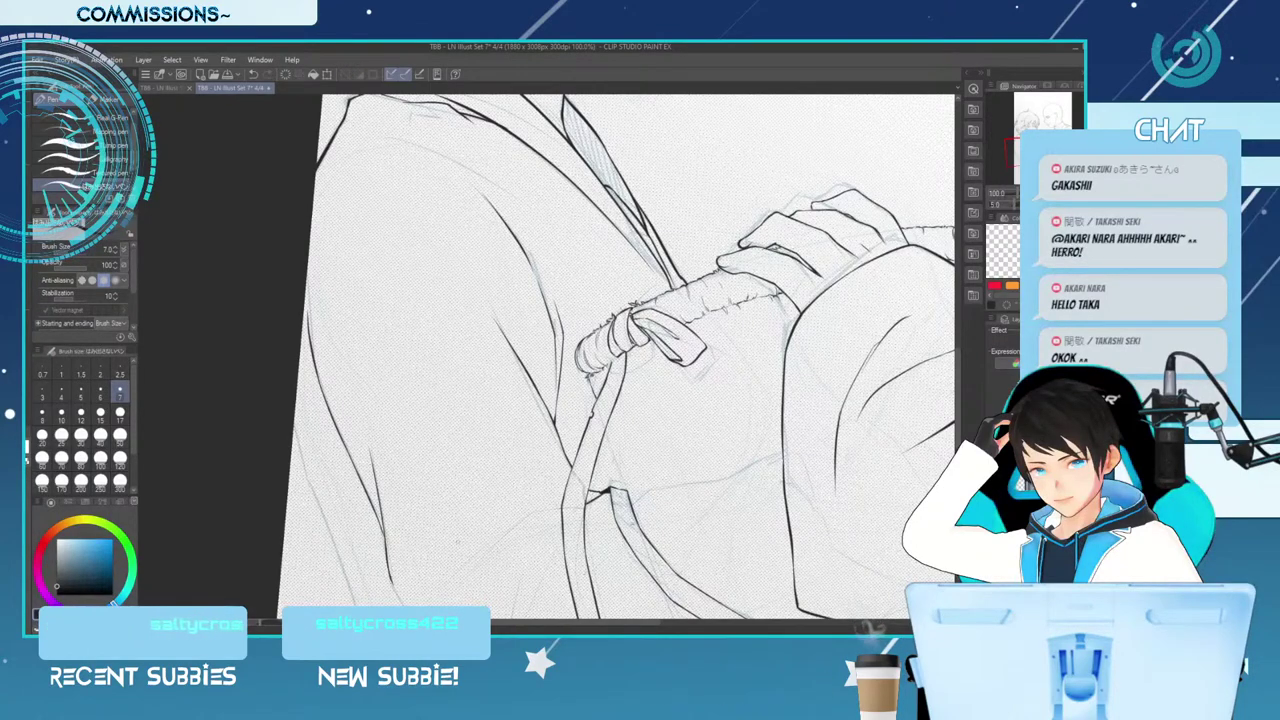
scroll(546, 356, "down", 3)
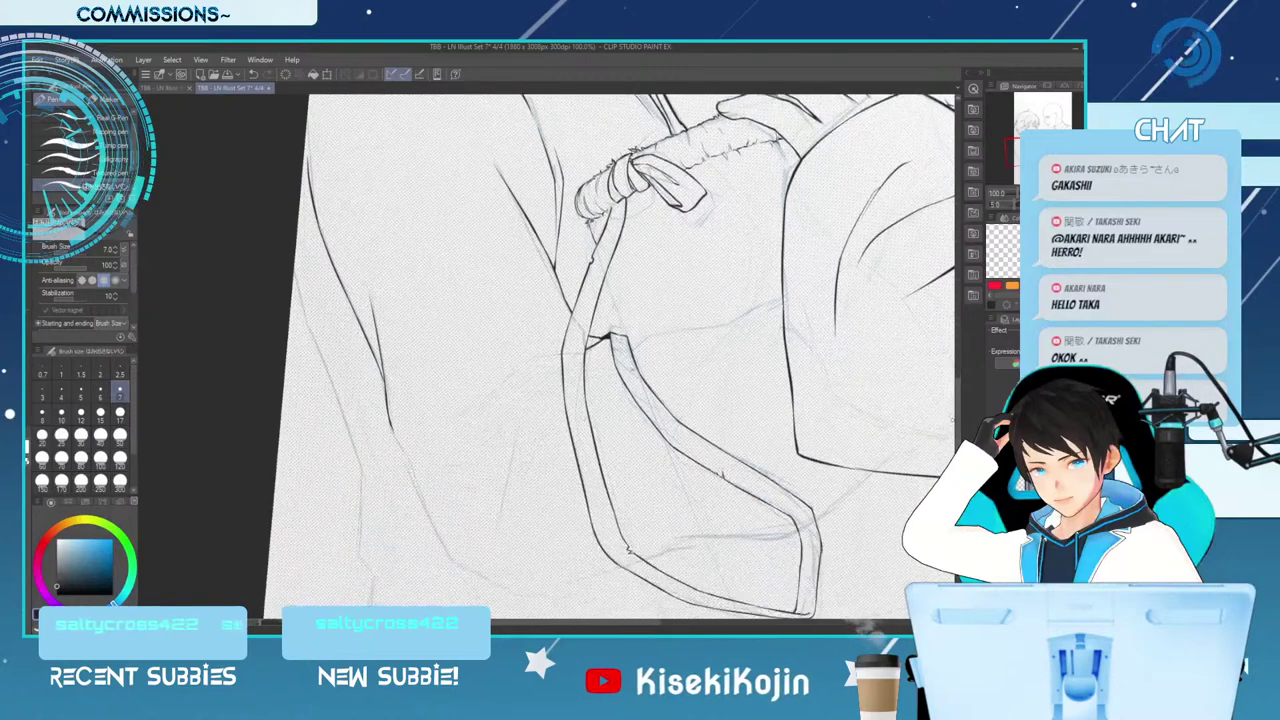
key("ctrl+z")
left_click_drag(385, 406, 396, 436)
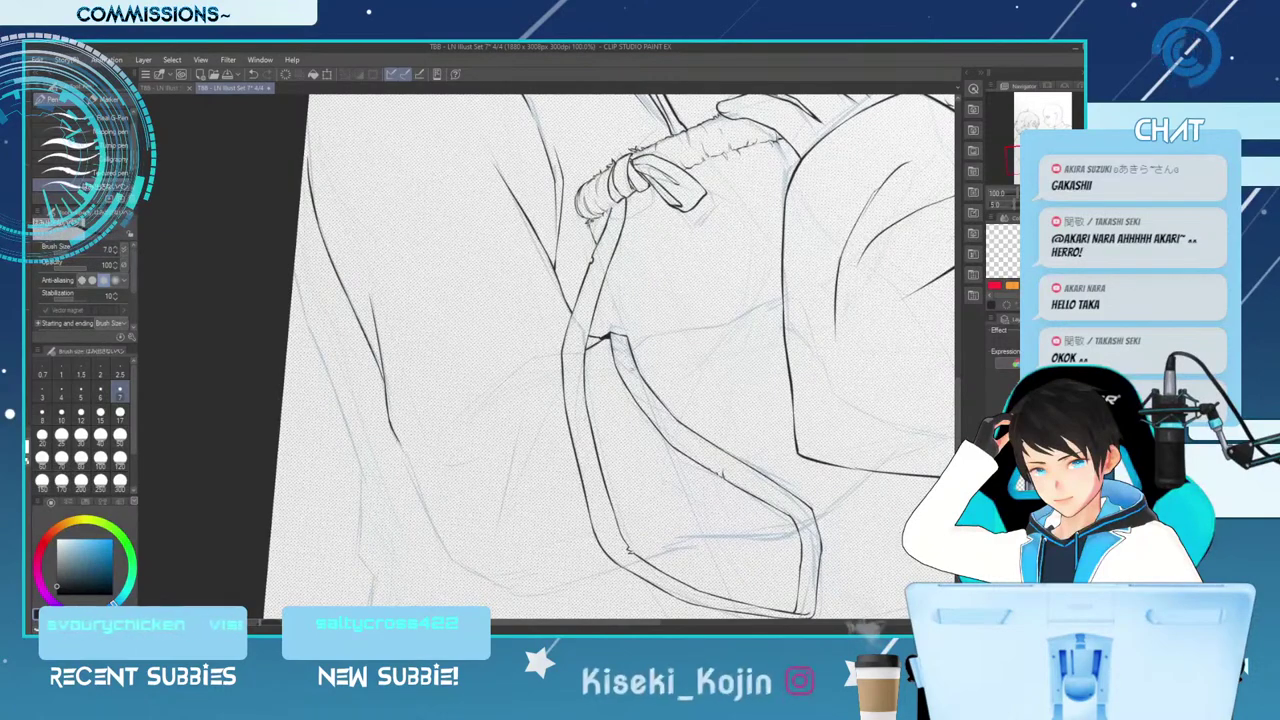
left_click_drag(399, 442, 424, 502)
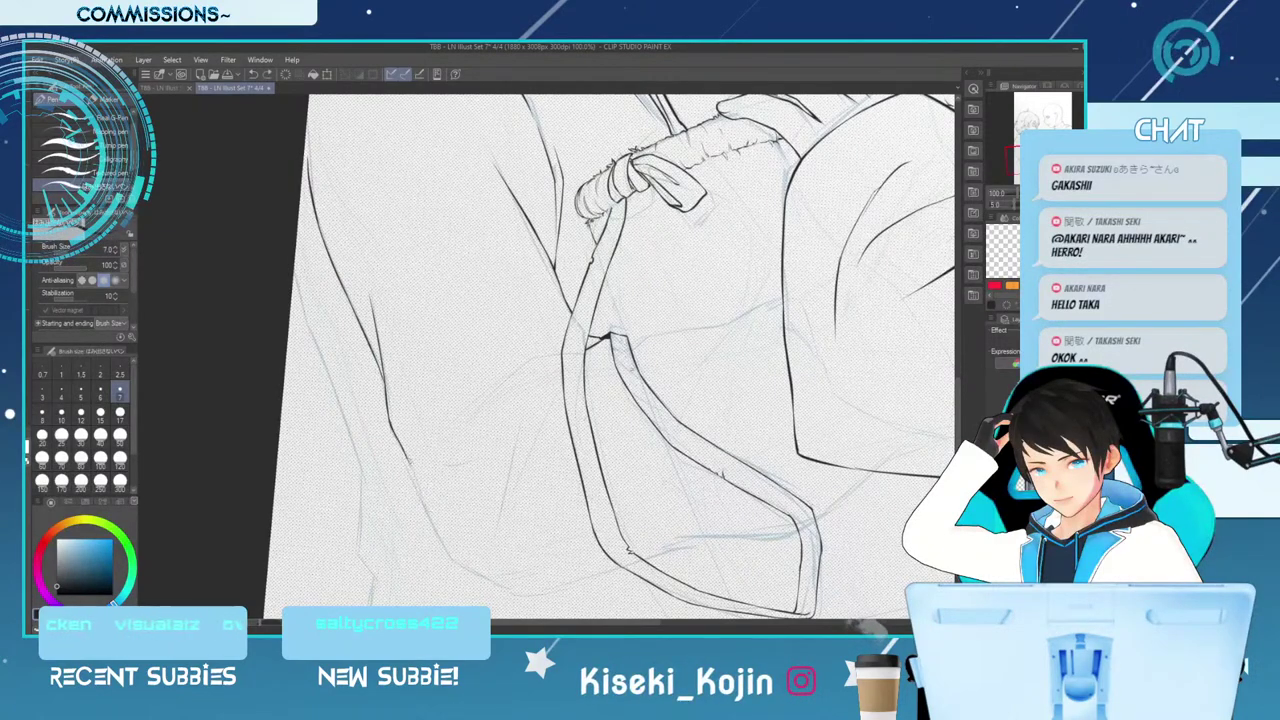
left_click_drag(406, 456, 440, 539)
key("ctrl+z")
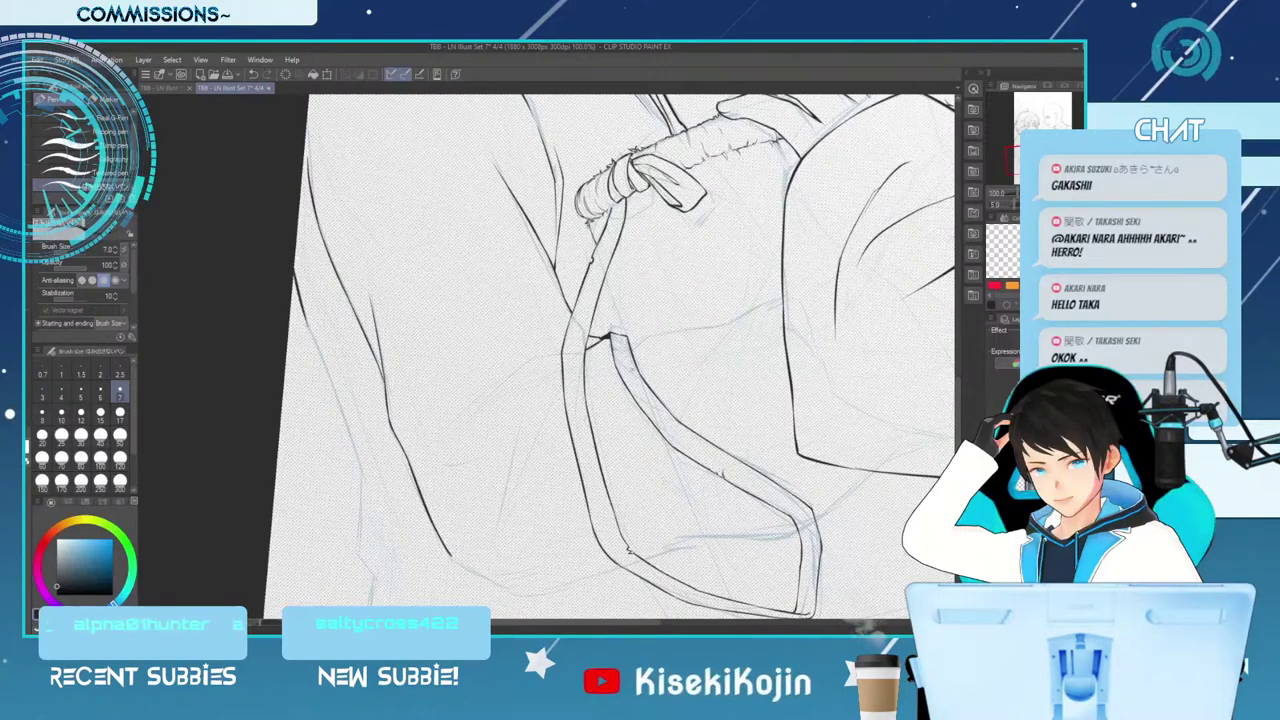
Ink the robe's back line behind the outer sleeve contour, running diagonally down from the canvas edge
left_click_drag(309, 331, 363, 476)
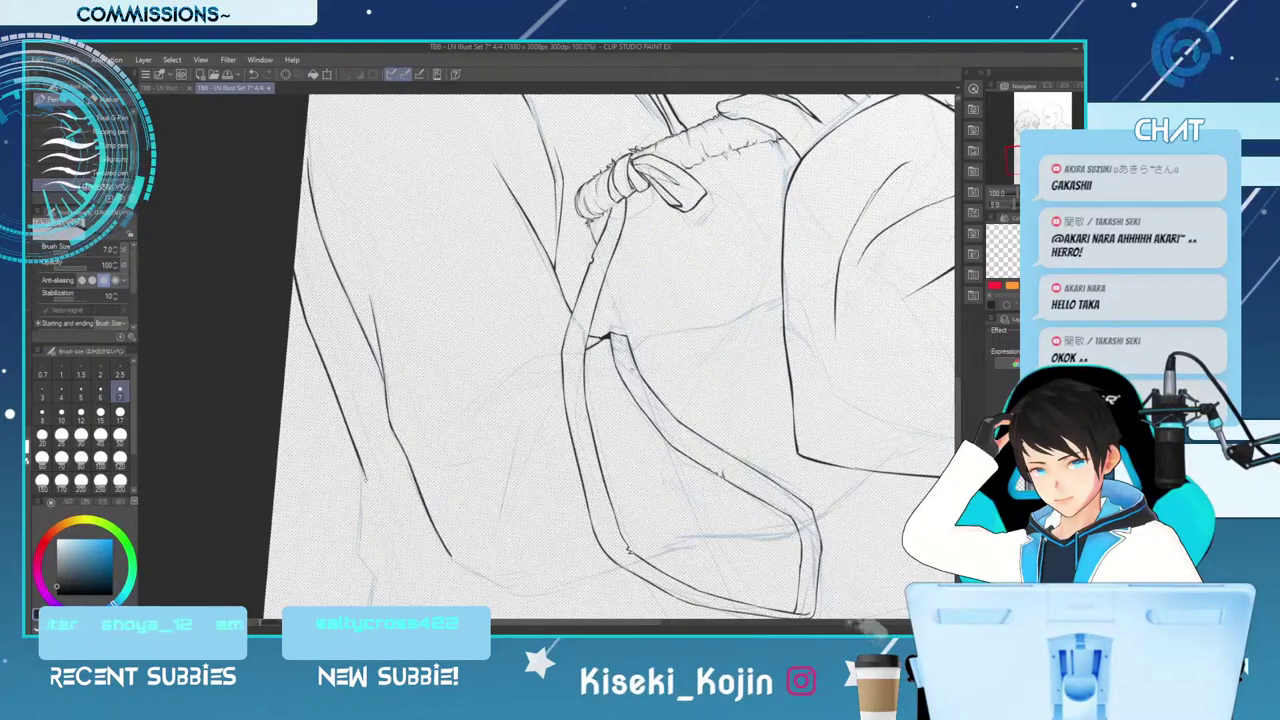
key("e")
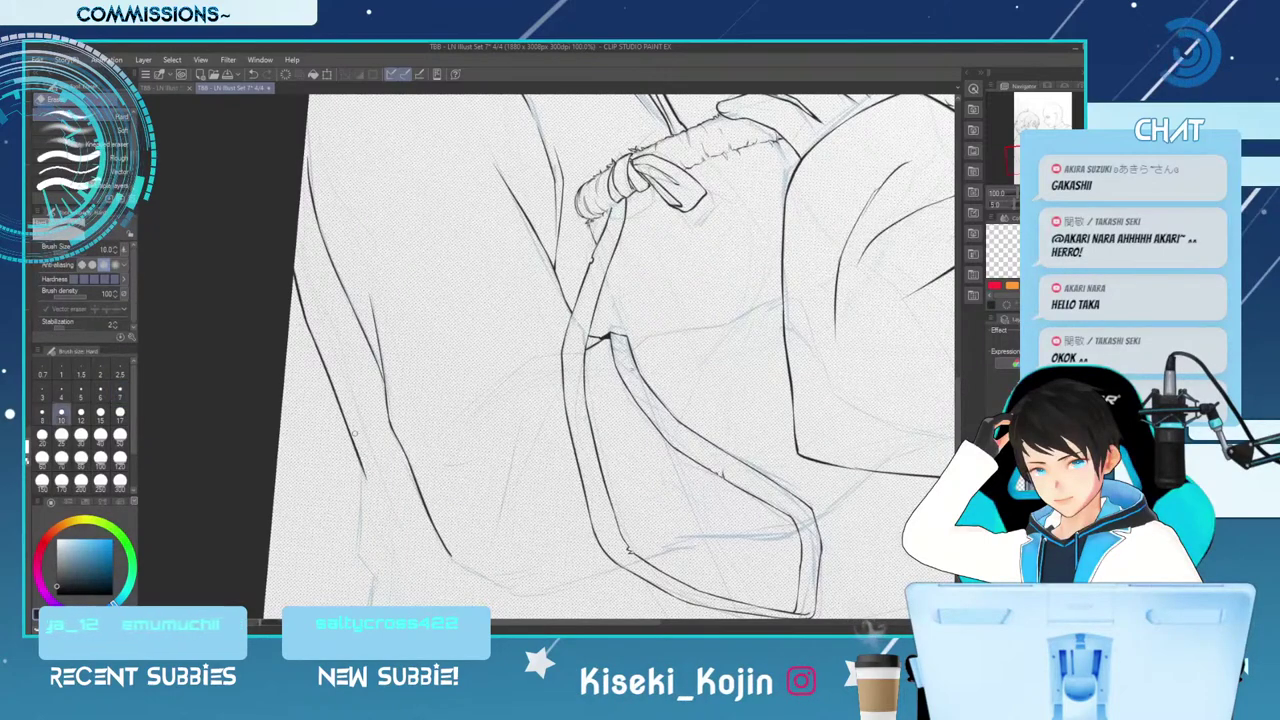
key("p")
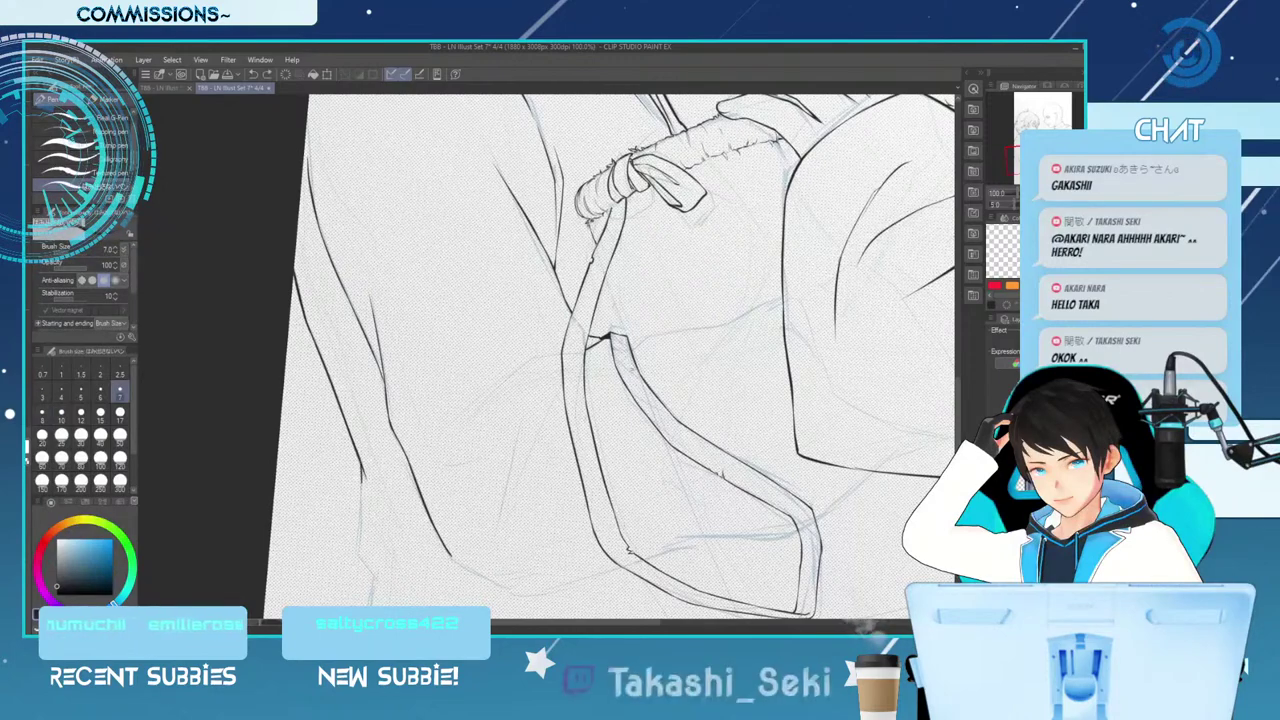
Continue the robe's back line downward with a short angled stroke at the bend below the long diagonal line
mouse_move(364, 504)
left_mouse_down()
mouse_move(357, 549)
mouse_move(370, 572)
left_mouse_up()
key("ctrl+z")
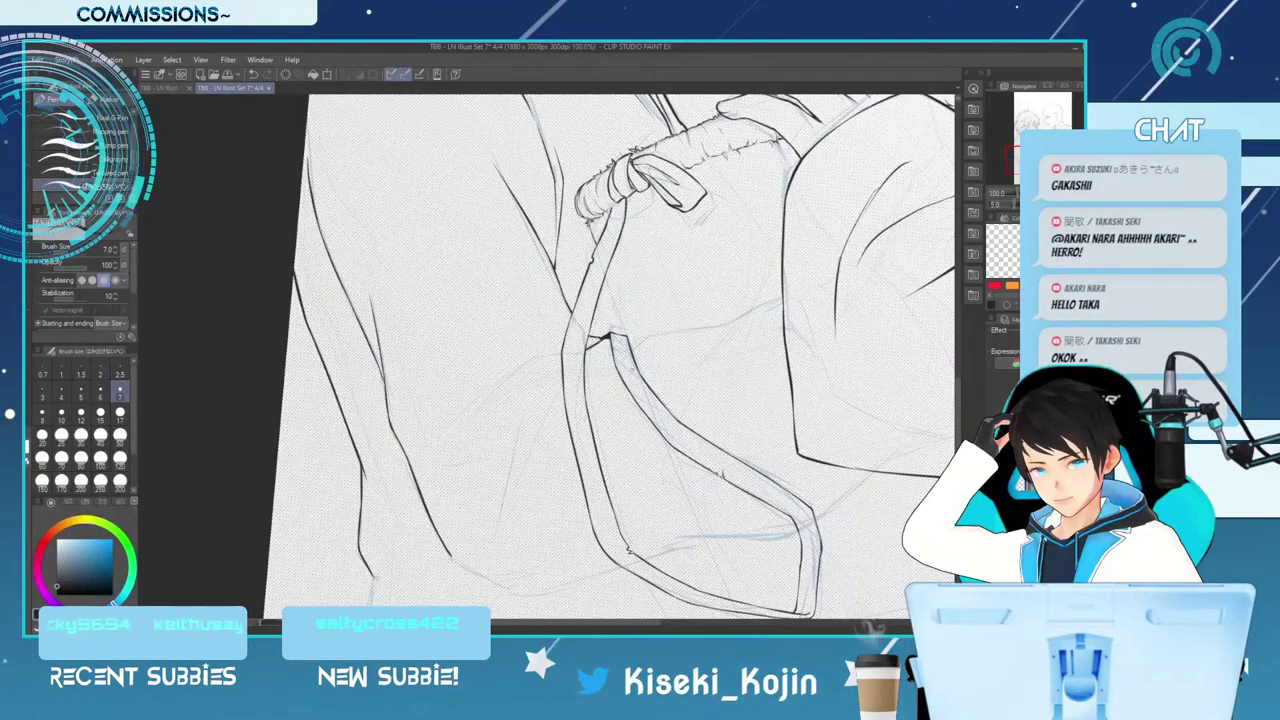
key("e")
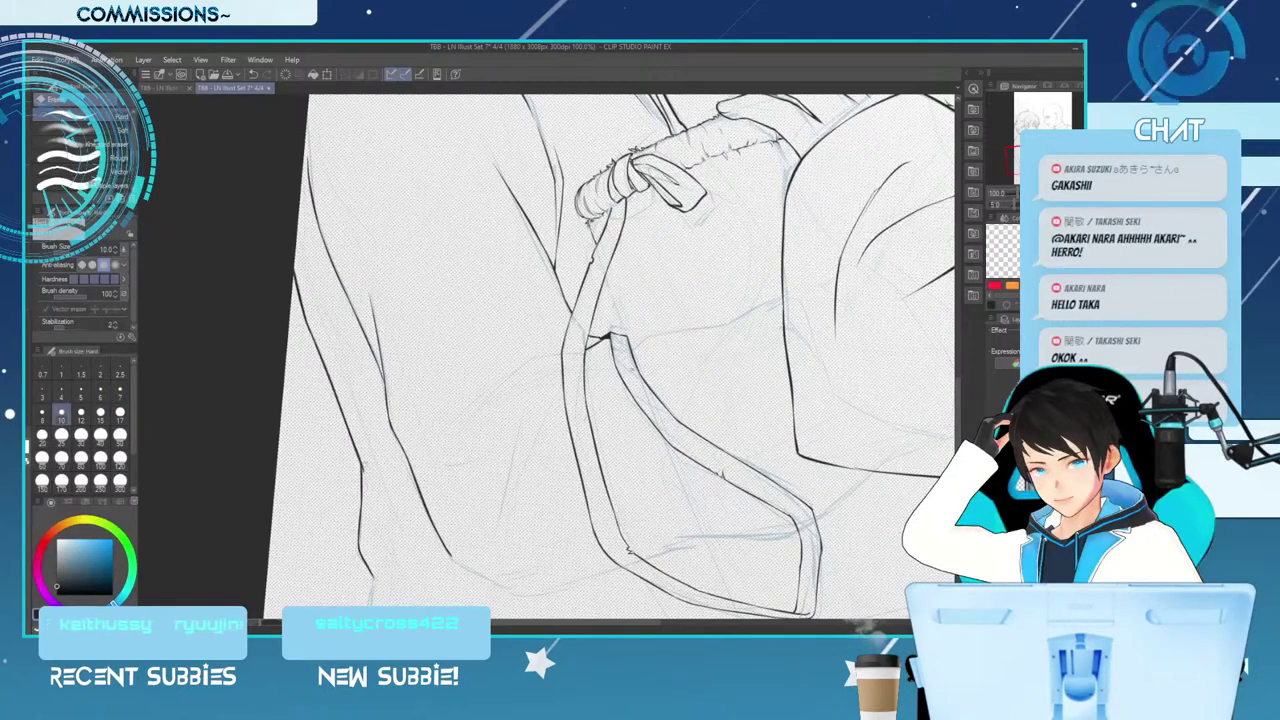
key("p")
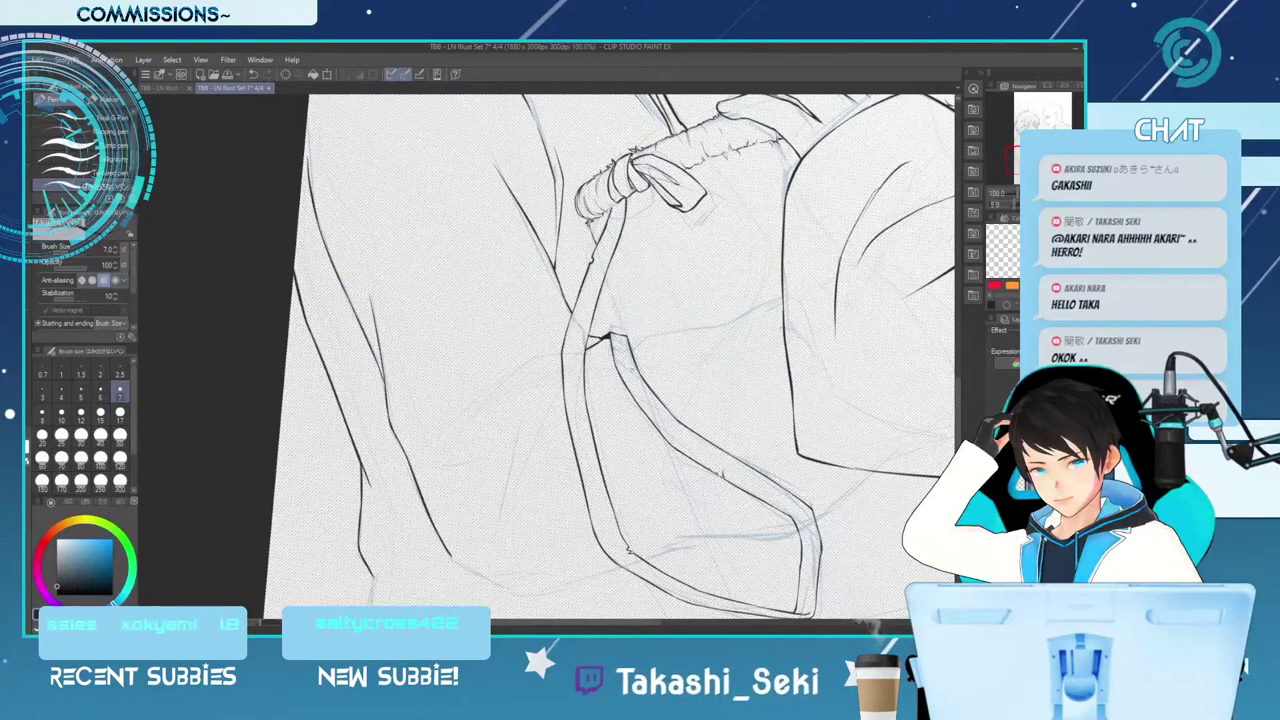
Ink the robe's back line from the bend down to the canvas's lower edge with brush size 7, redoing strokes until the curve fits
scroll(547, 357, "down", 3)
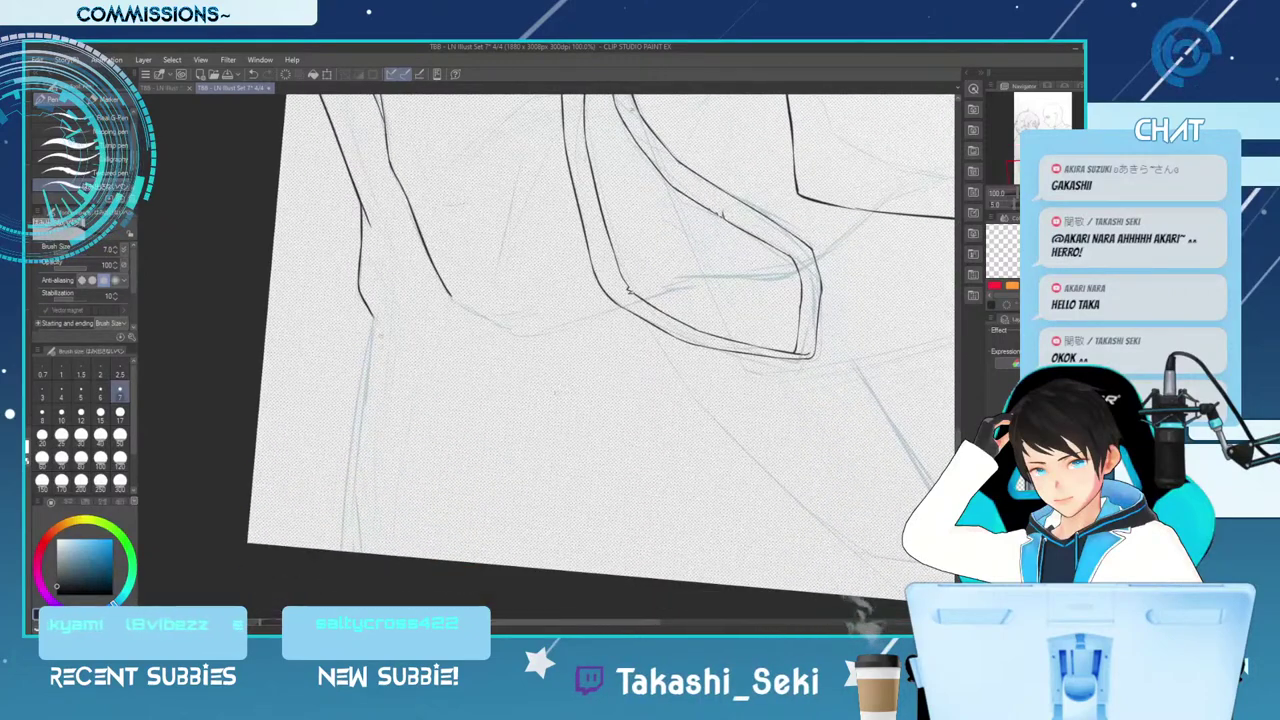
key("]")
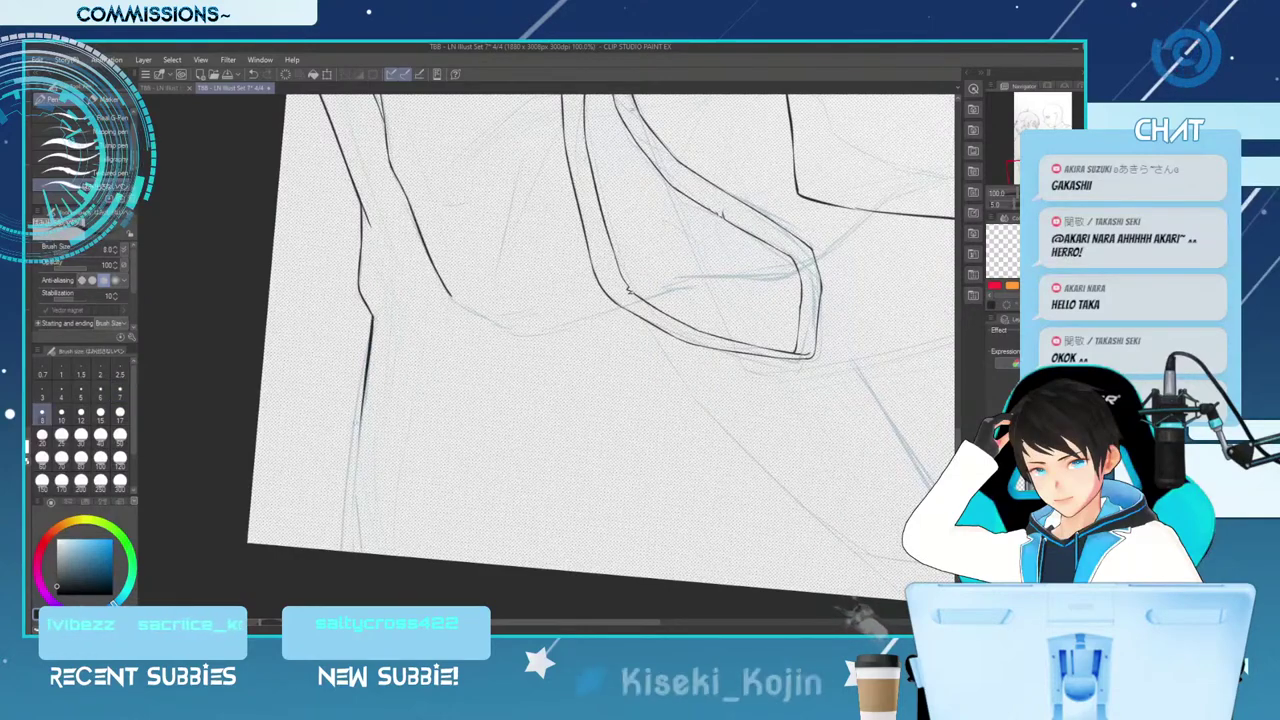
key("[")
left_click_drag(372, 316, 347, 528)
key("ctrl+z")
key("ctrl+z")
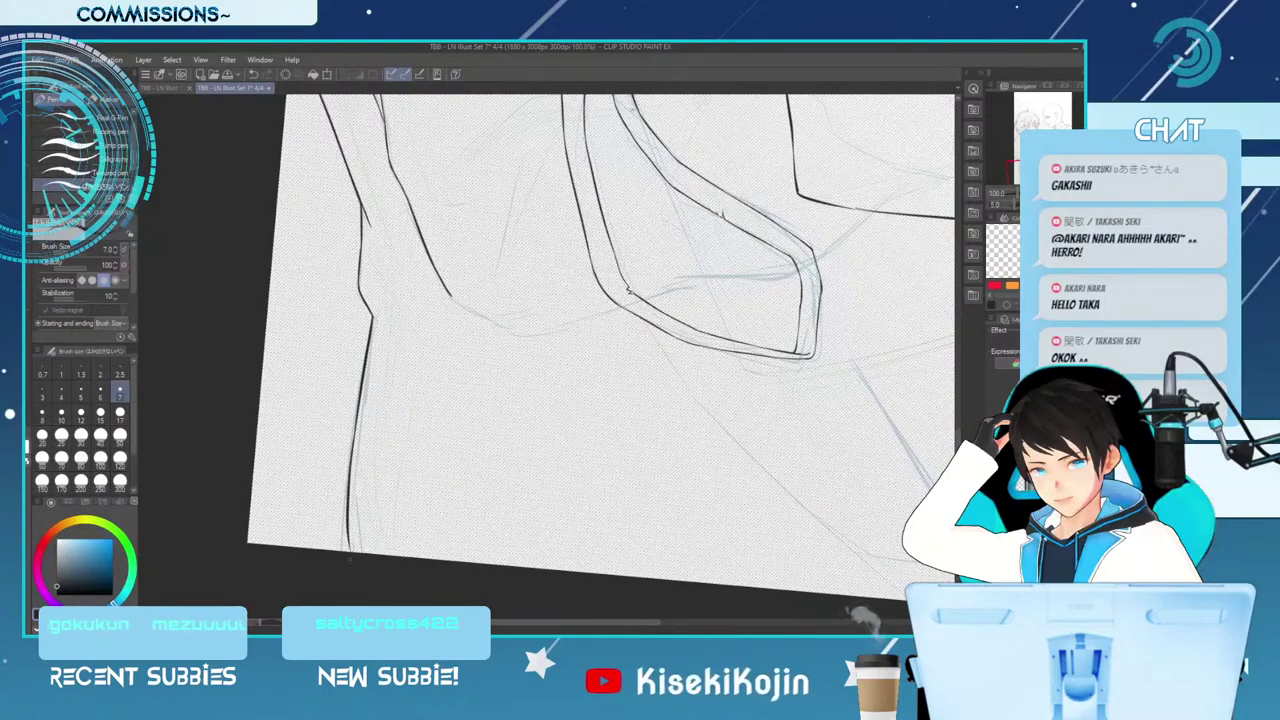
key("ctrl+z")
key("e")
key("]")
key("]")
key("]")
left_click_drag(368, 358, 348, 511)
key("p")
left_click_drag(370, 335, 338, 548)
key("ctrl+z")
left_click_drag(366, 368, 342, 550)
key("ctrl+z")
left_click_drag(366, 358, 340, 550)
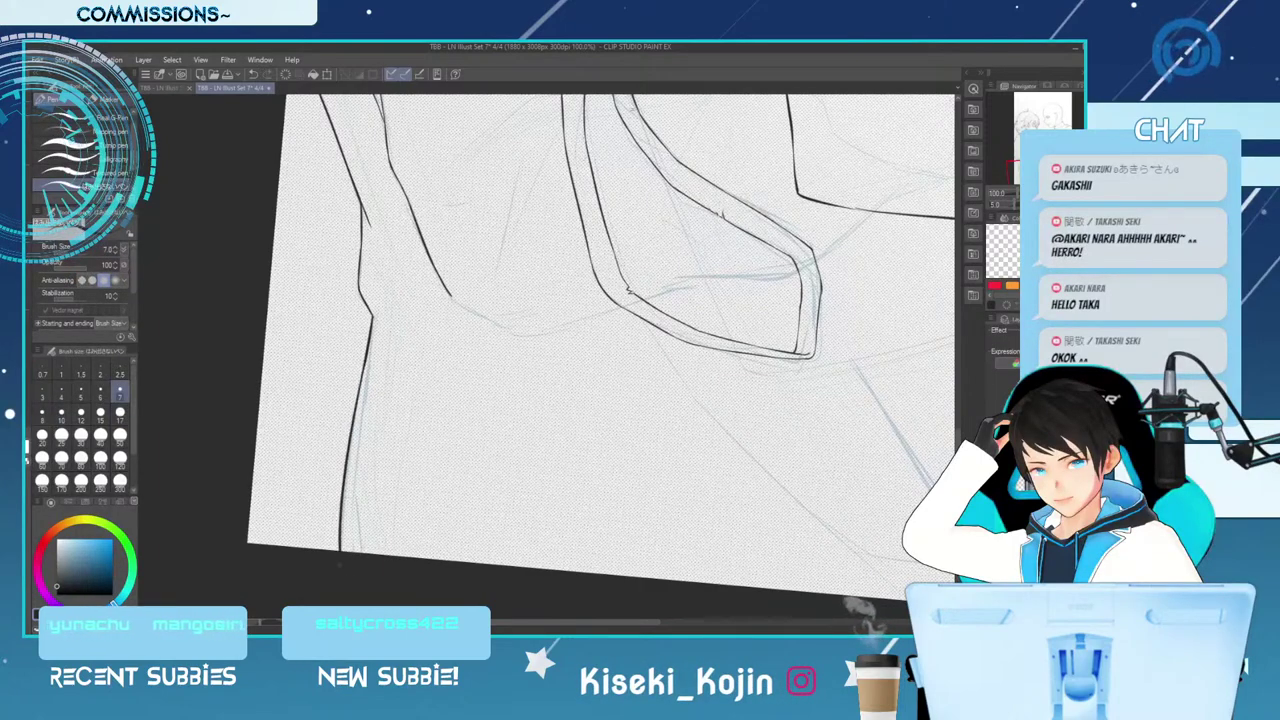
Ink a short tapered fold beside the robe's back line, running off the canvas's lower edge
left_click_drag(354, 428, 363, 556)
key("ctrl+z")
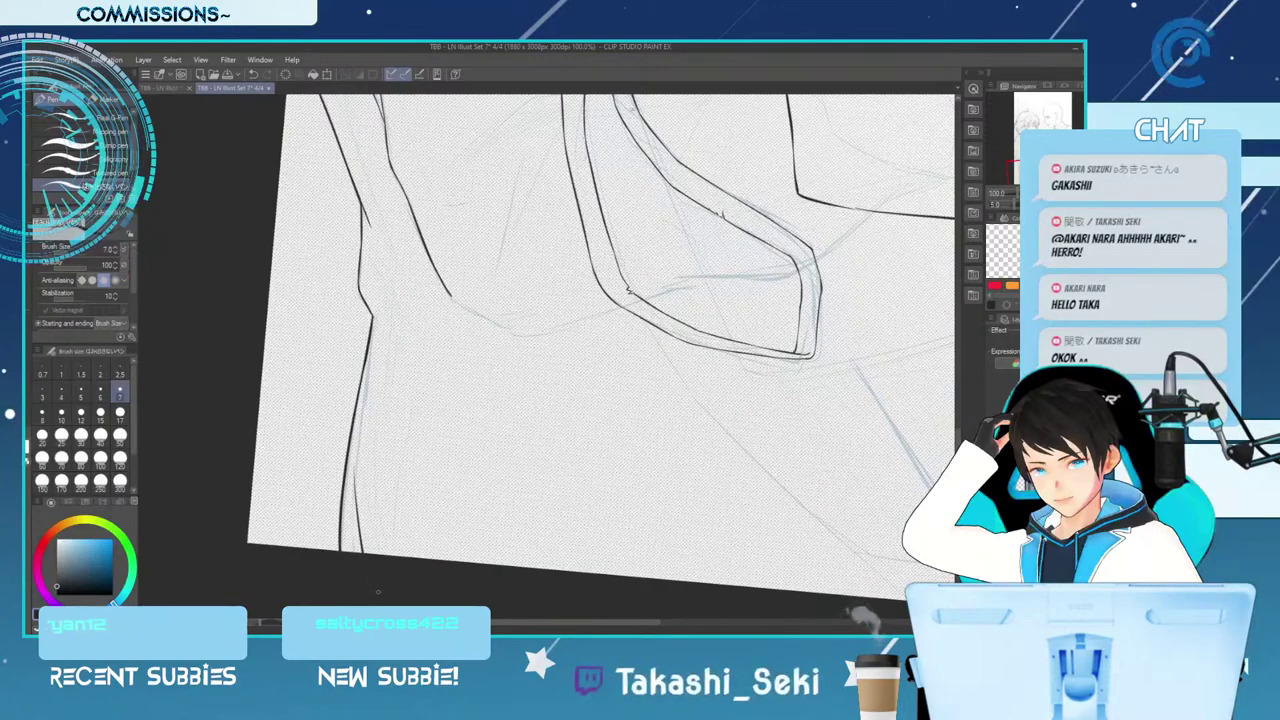
key("ctrl+z")
left_click_drag(356, 486, 368, 580)
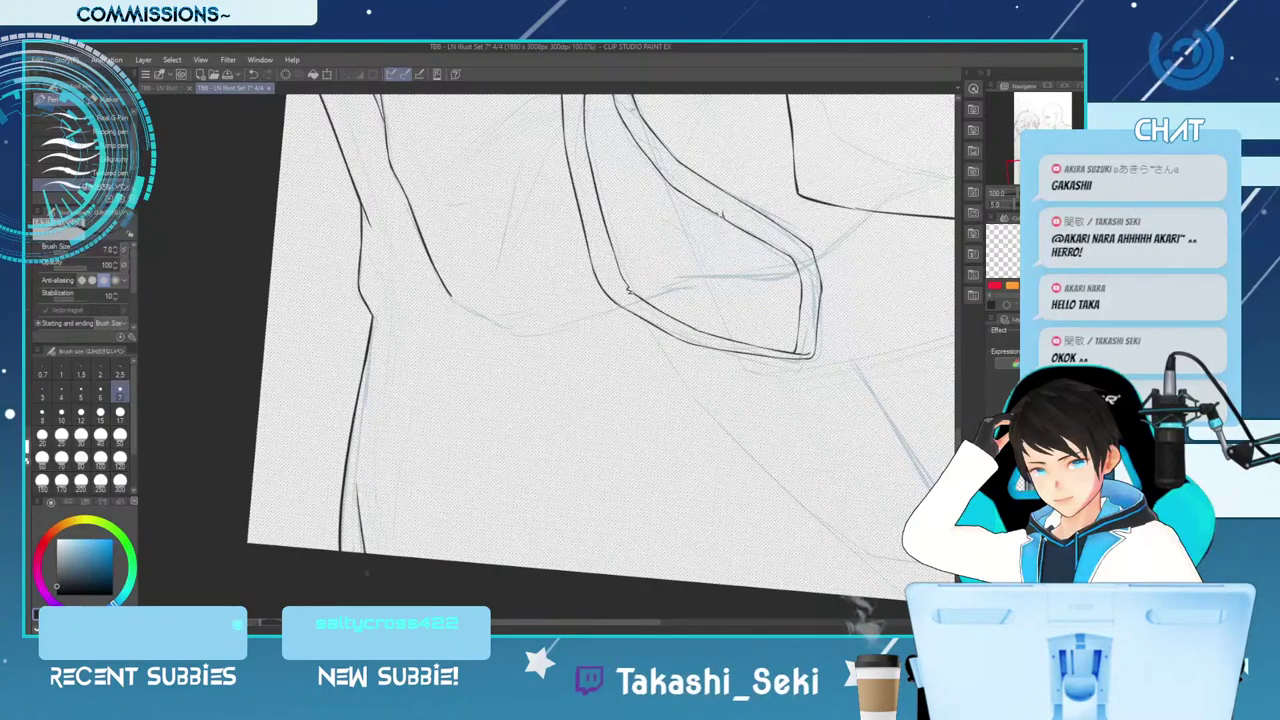
key("ctrl+z")
key("ctrl+y")
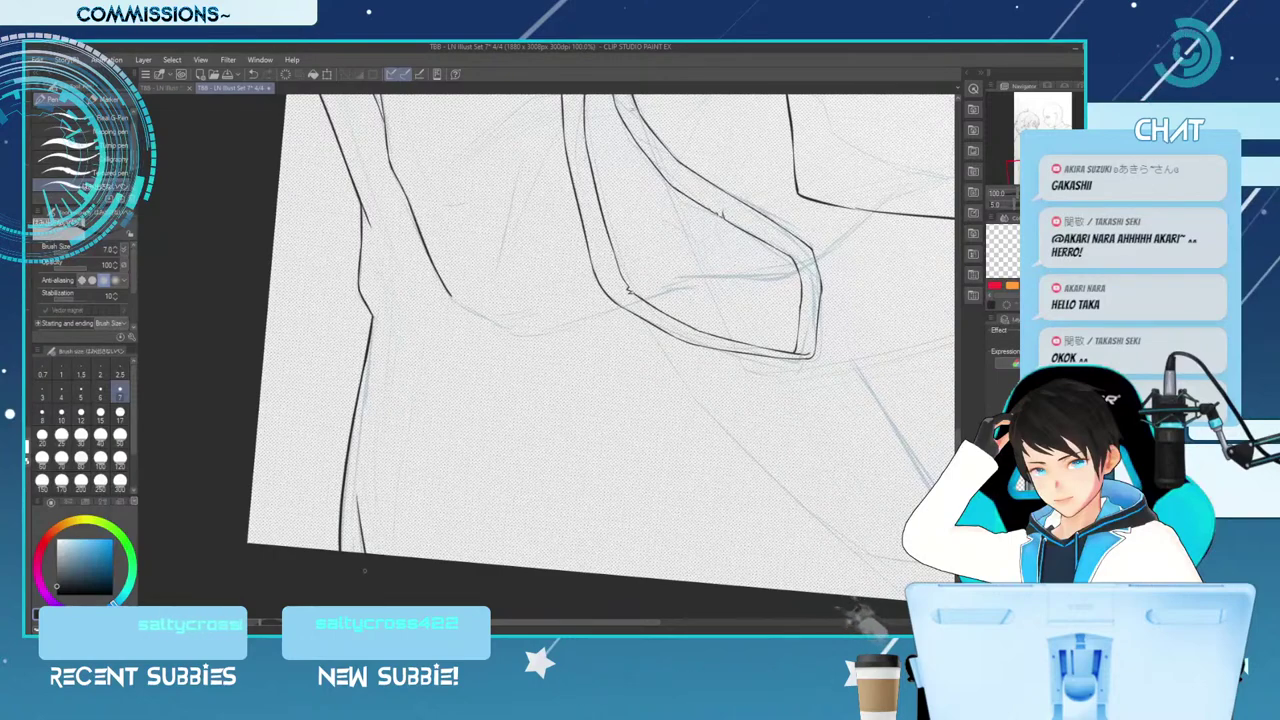
key("ctrl+z")
left_click_drag(356, 488, 366, 558)
key("ctrl+z")
key("ctrl+y")
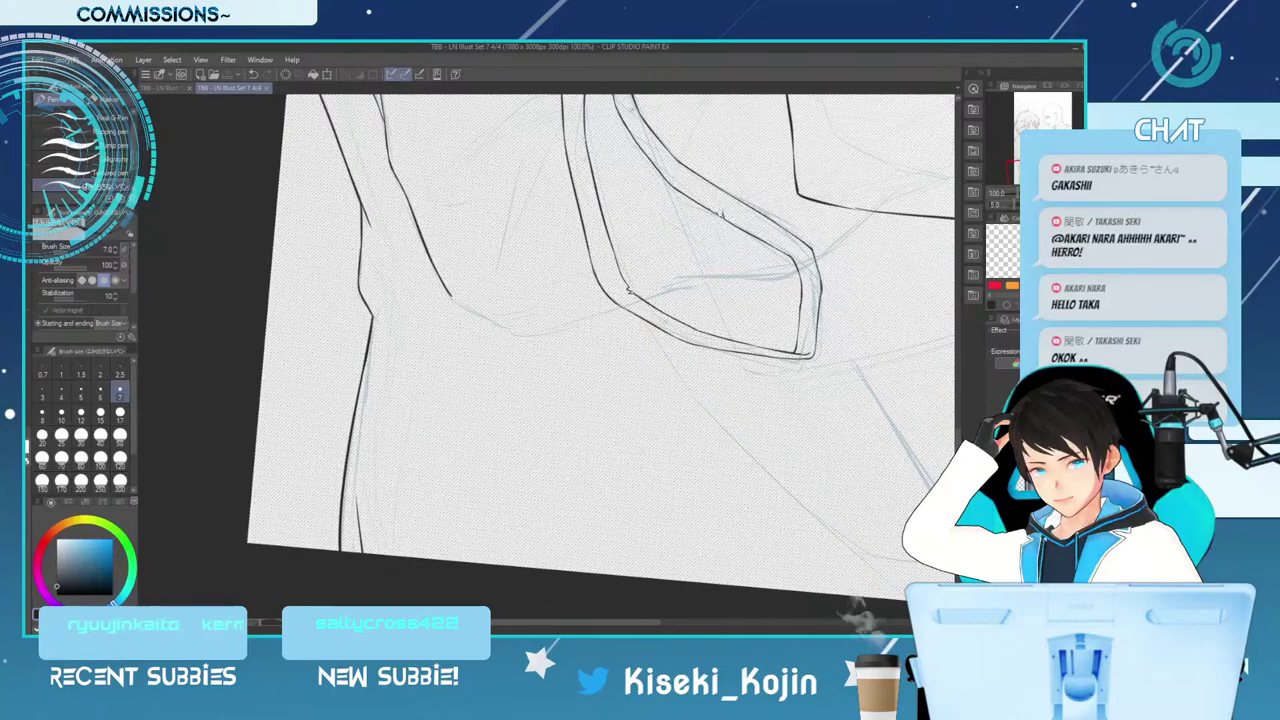
Ink a short fold line starting at the embracing arm's sleeve contour and running toward the hanging ribbon loop
key("ctrl+minus")
key("h")
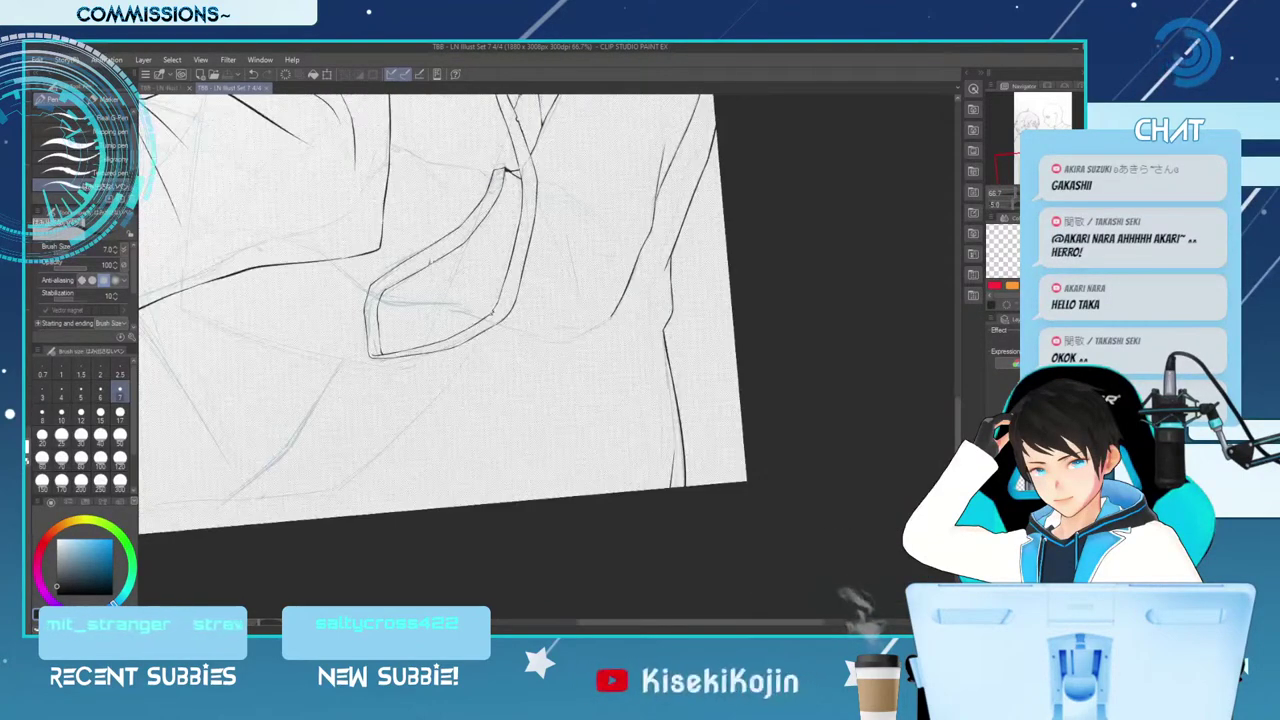
key("^")
key("minus")
key("minus")
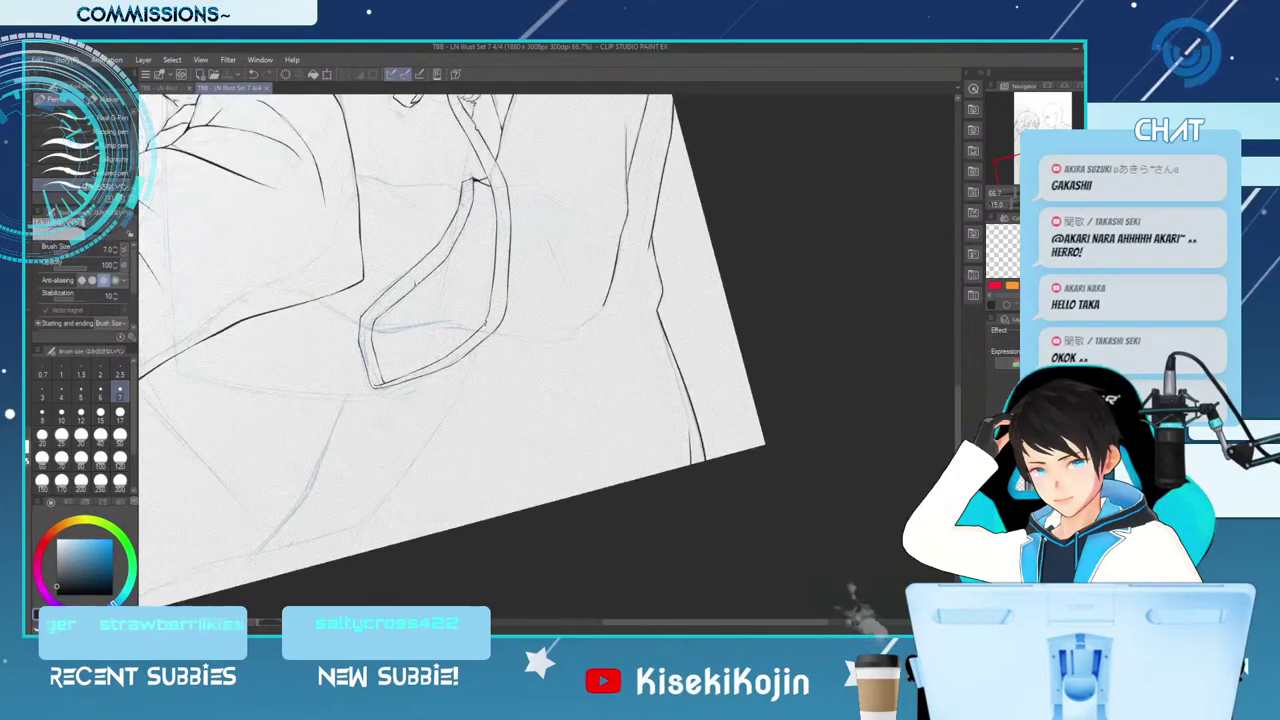
key("minus")
key("minus")
key("asciicircum")
key("asciicircum")
key("asciicircum")
key("asciicircum")
key("asciicircum")
key("asciicircum")
key("asciicircum")
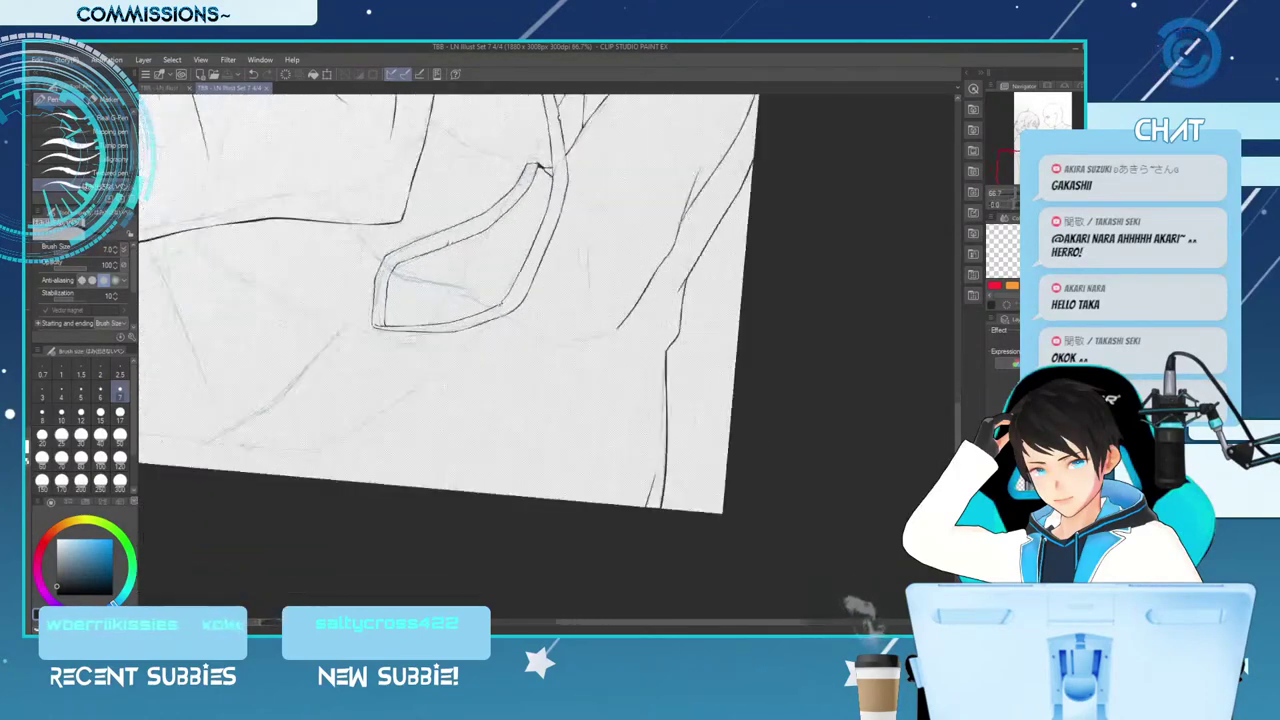
scroll(547, 356, "up", 4)
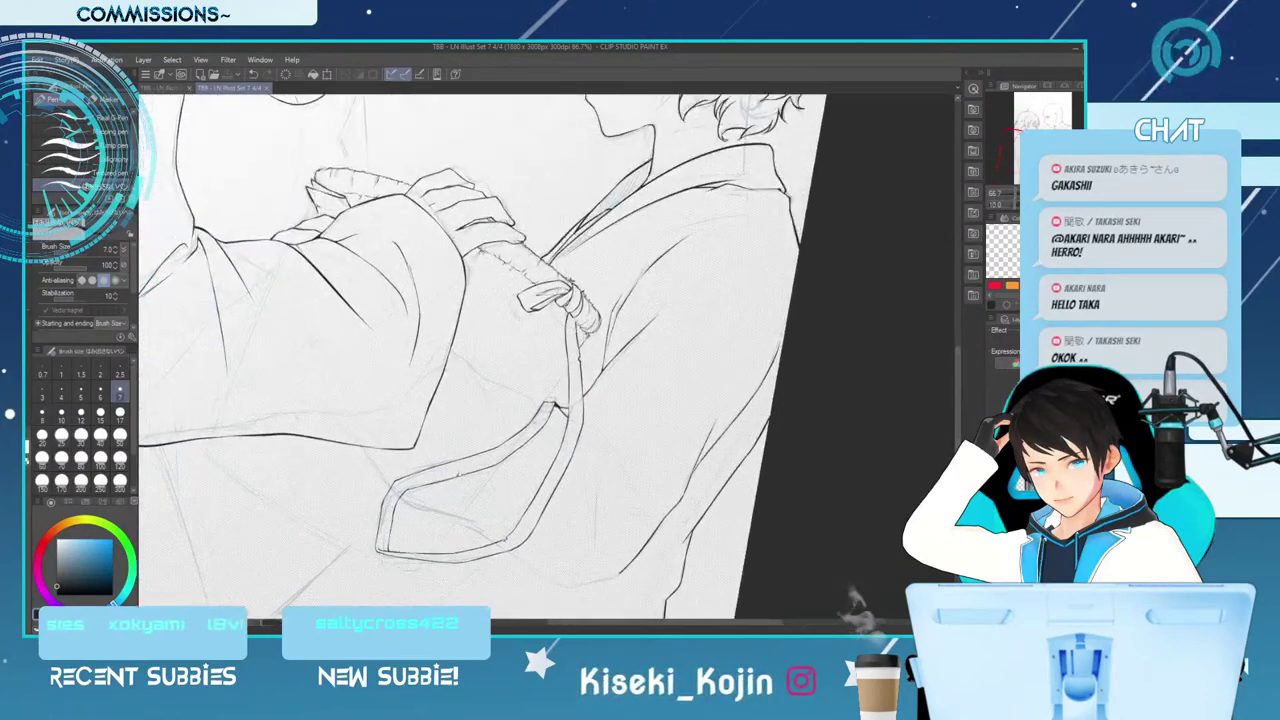
key("ctrl+plus")
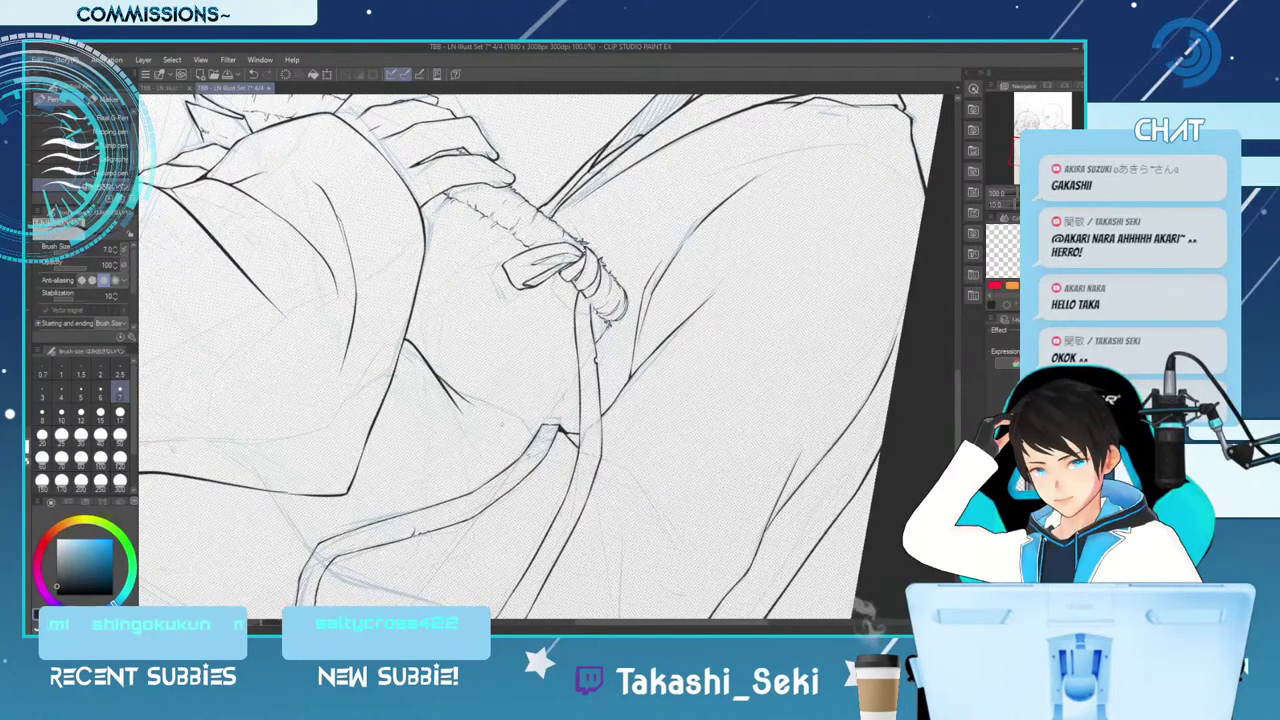
Ink the curved lower edge of the knotted sleeve, from the short fold line across to the ribbon loop's upper end
key("minus")
key("minus")
key("minus")
key("minus")
key("minus")
key("minus")
key("minus")
key("minus")
key("minus")
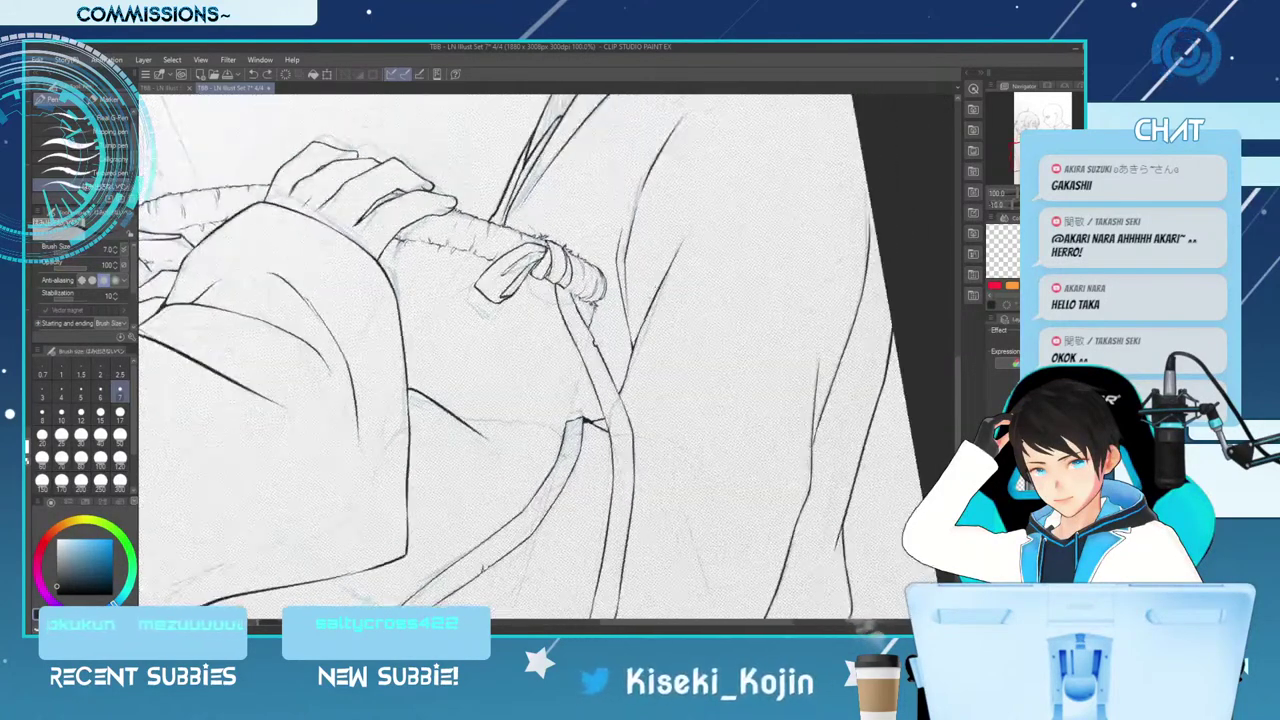
key("ctrl+minus")
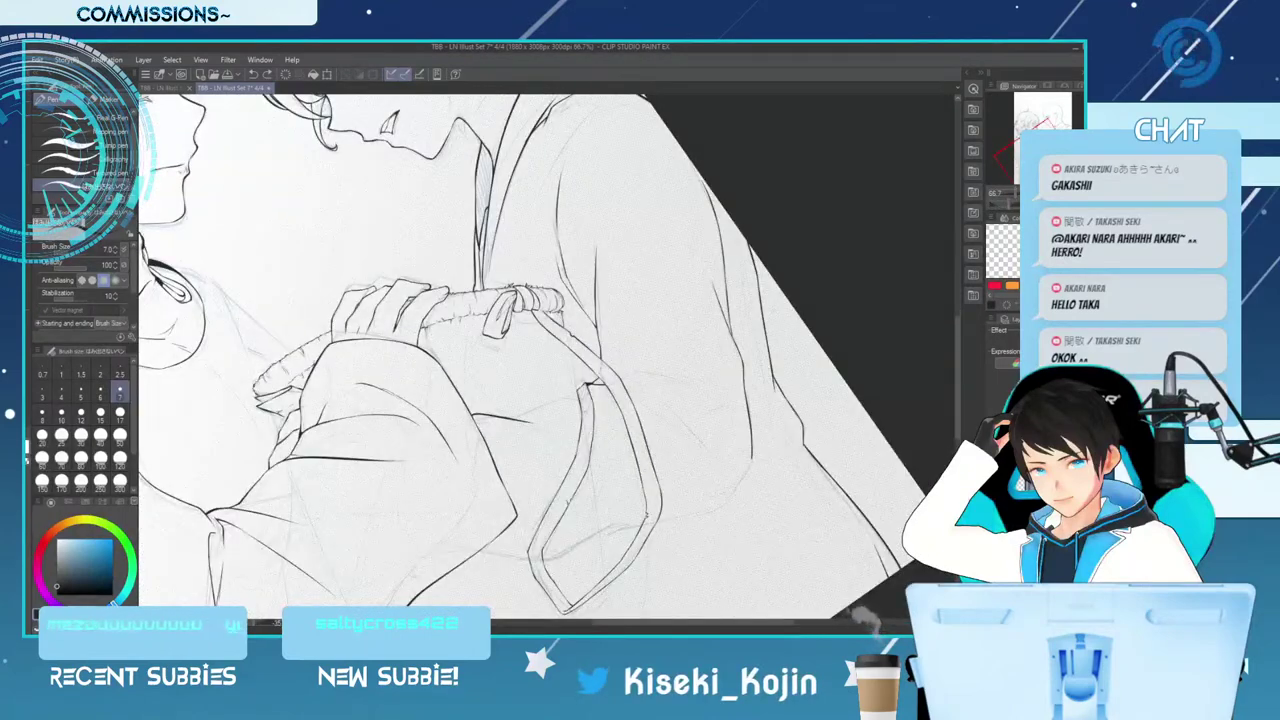
key("minus")
key("minus")
key("minus")
key("minus")
key("minus")
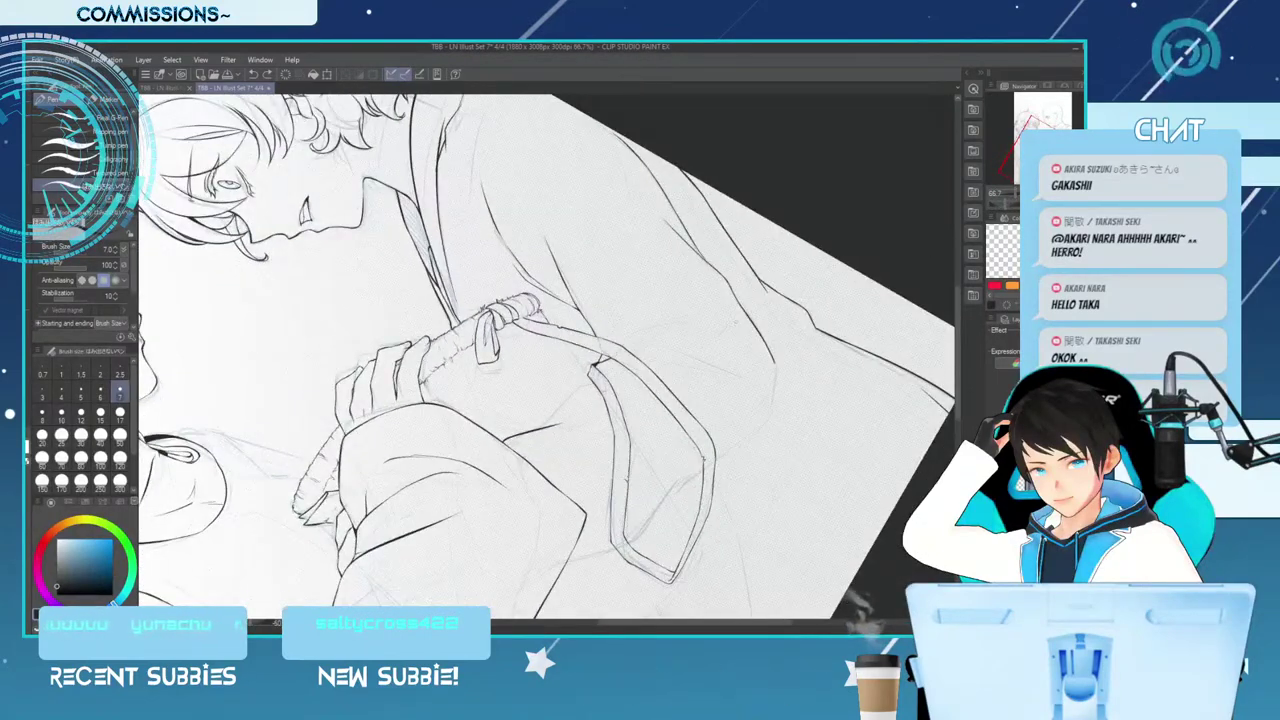
key("ctrl+plus")
left_click_drag(532, 468, 590, 405)
key("ctrl+z")
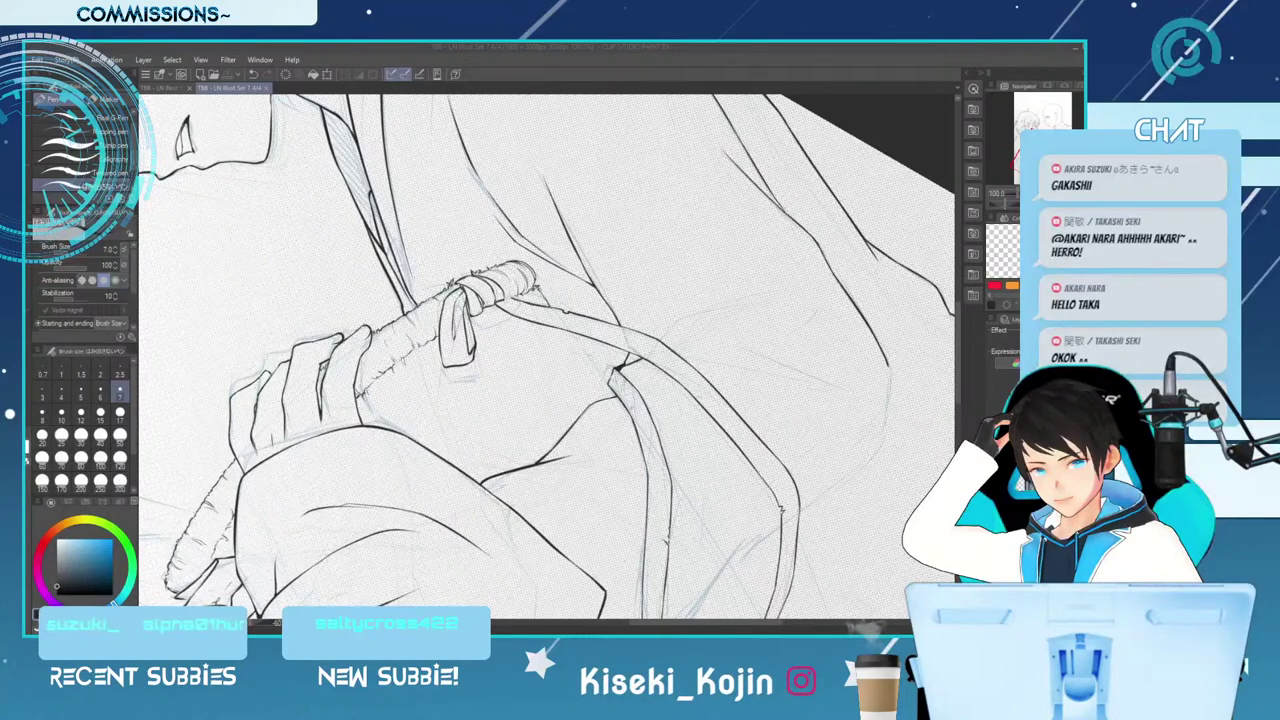
Ink the side edge of the knotted sleeve, from beneath the knot down to the ribbon loop
key("ctrl+minus")
key("ctrl+minus")
key("asciicircum")
key("asciicircum")
key("asciicircum")
key("asciicircum")
key("asciicircum")
key("asciicircum")
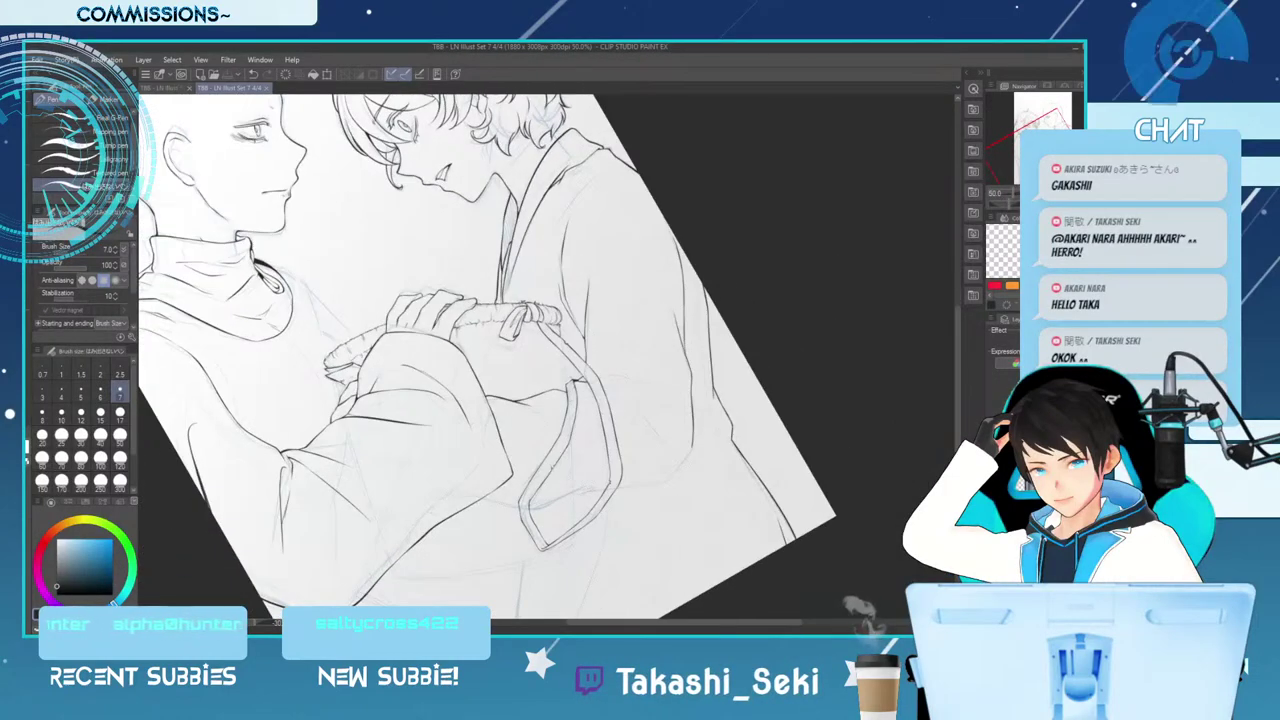
key("minus")
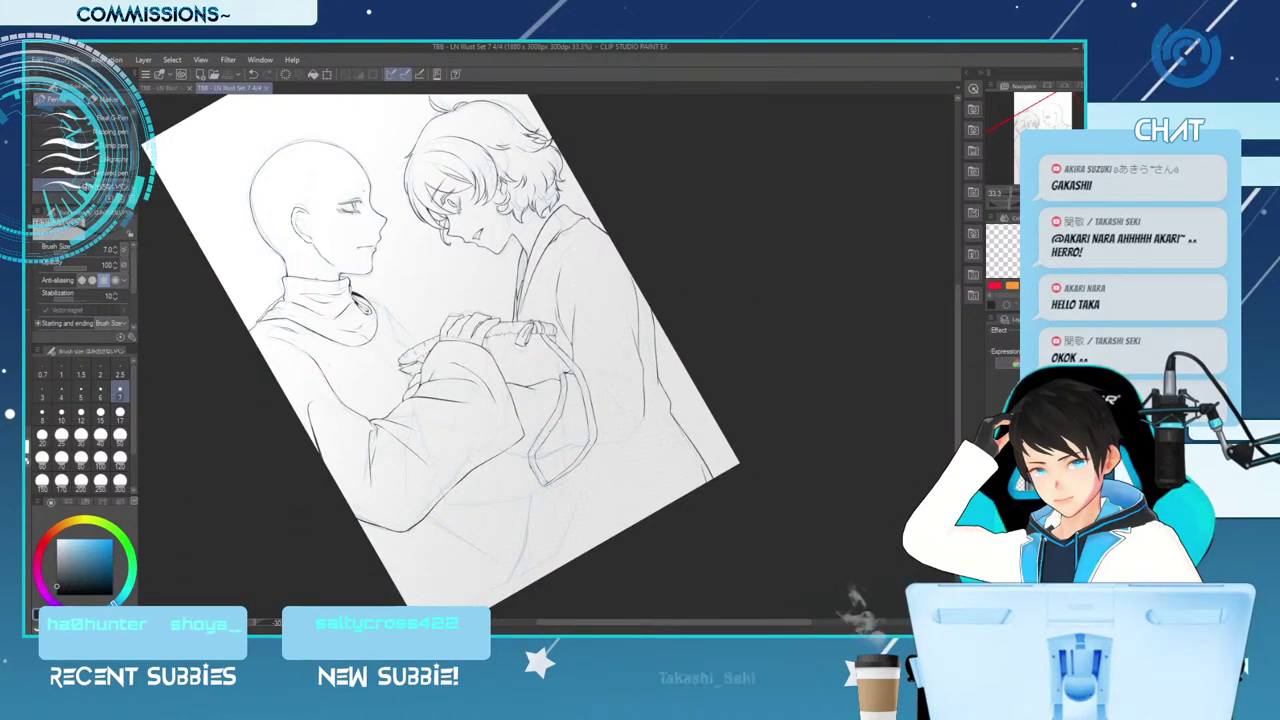
key("ctrl+plus")
key("ctrl+plus")
key("p")
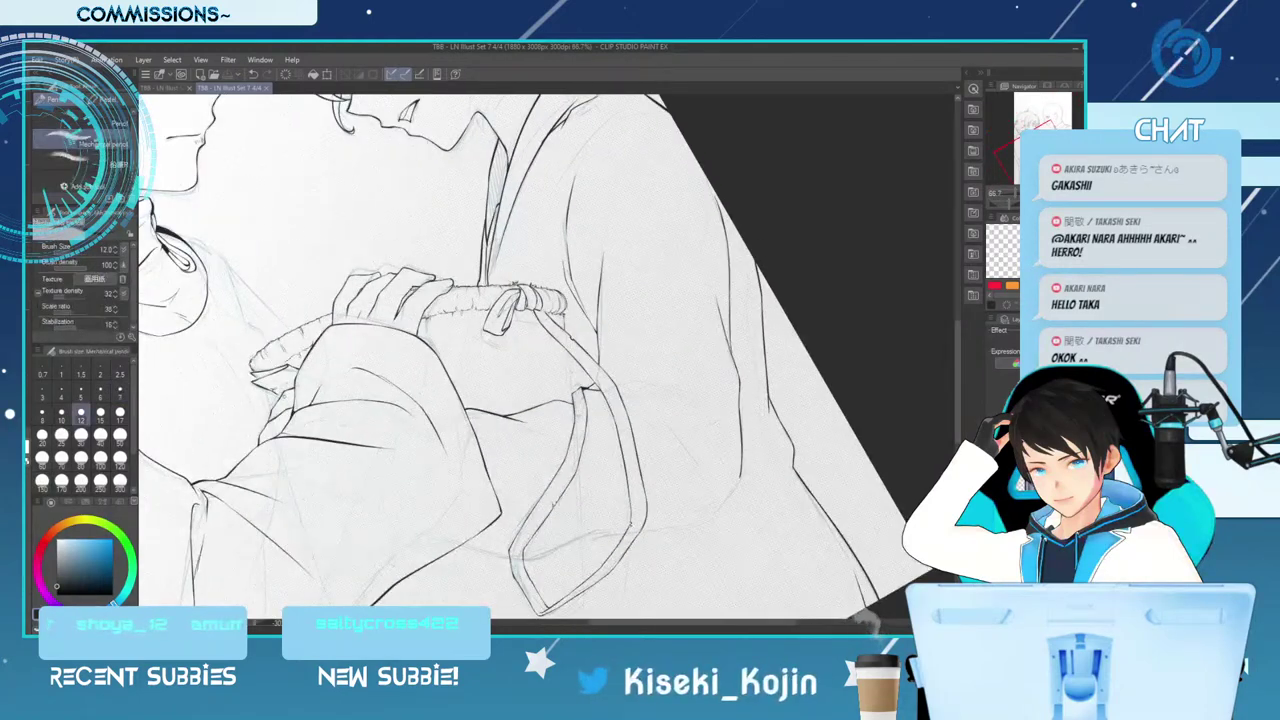
key("p")
key("ctrl+z")
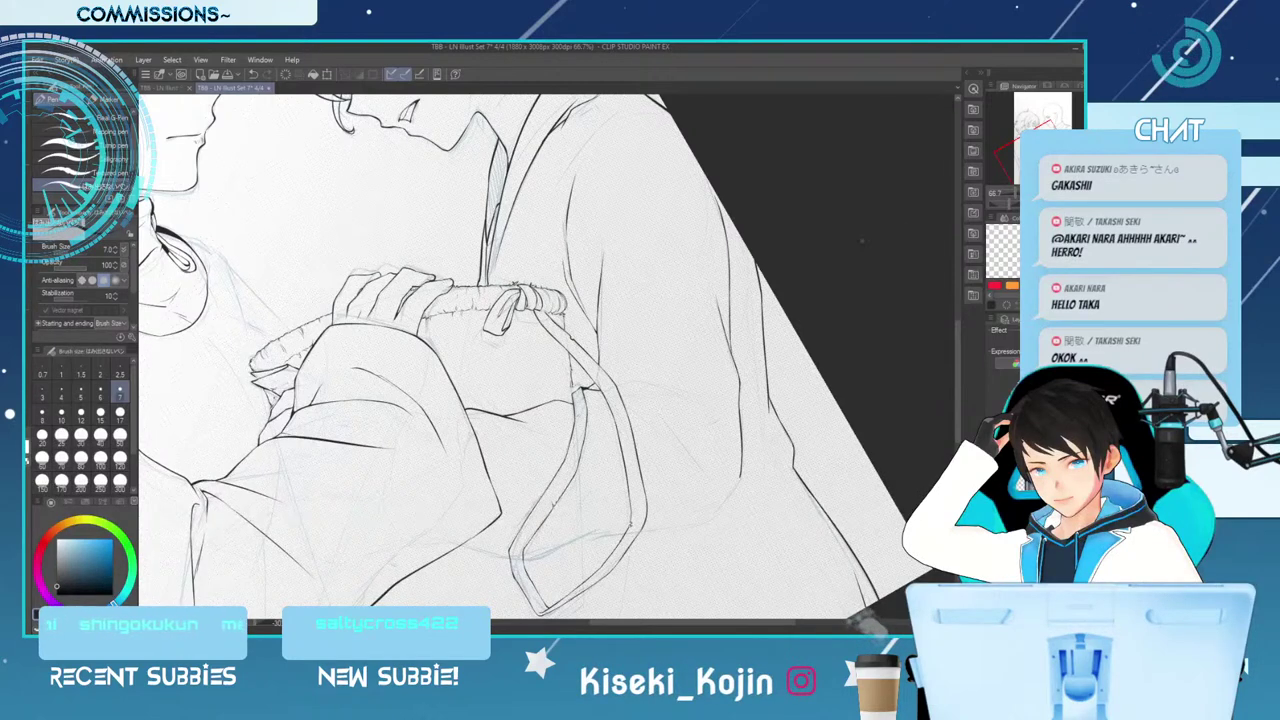
Add small crease marks inside the knotted sleeve and darken the corner where its lower edge meets the ribbon
key("ctrl+plus")
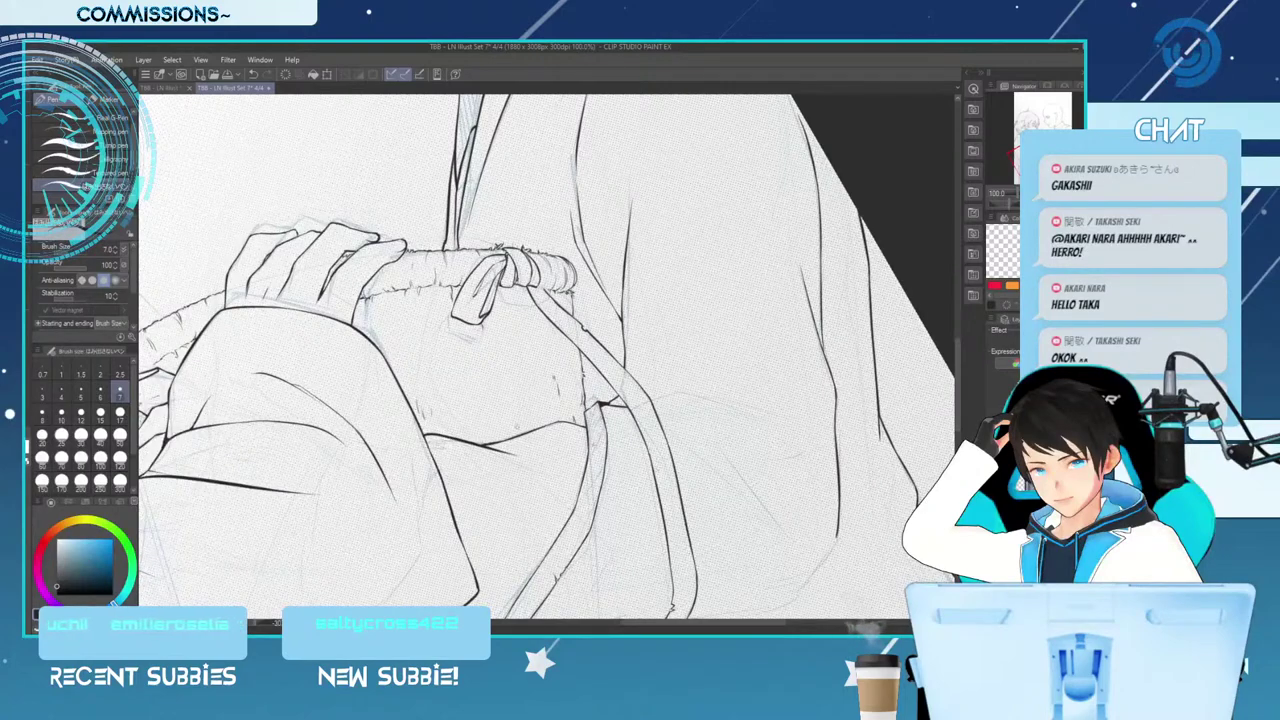
key("ctrl+minus")
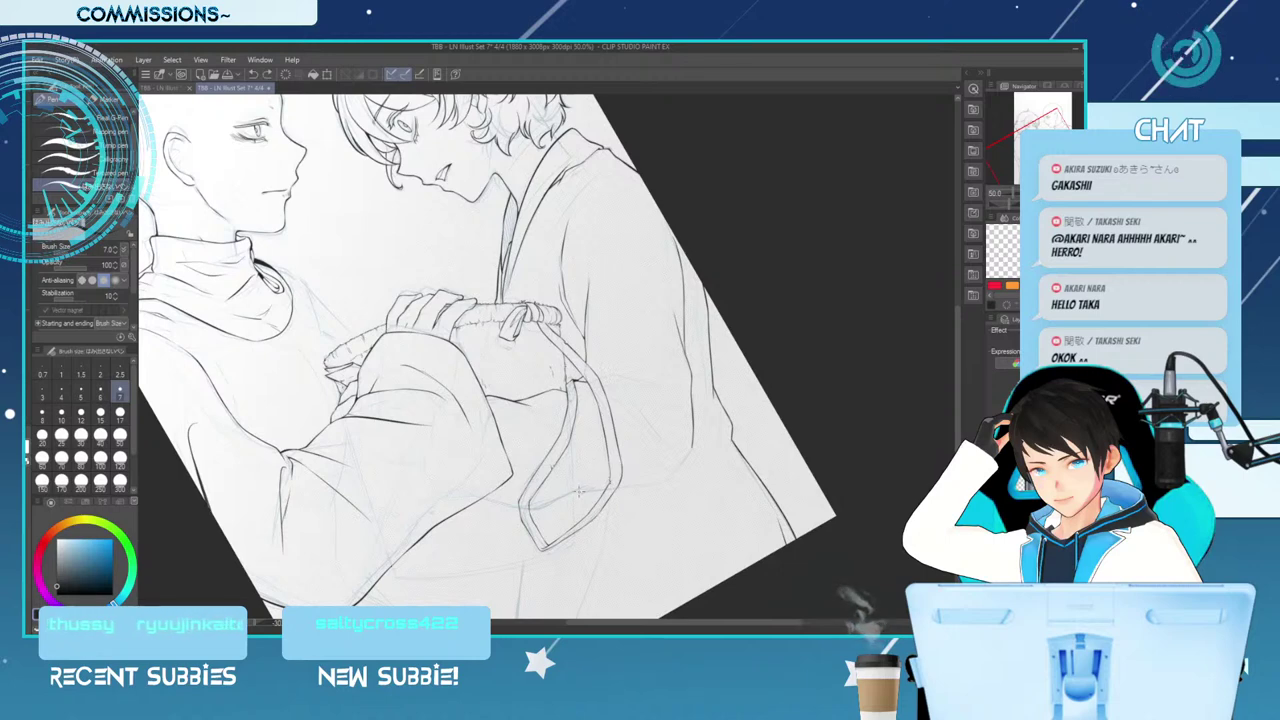
key("ctrl+plus")
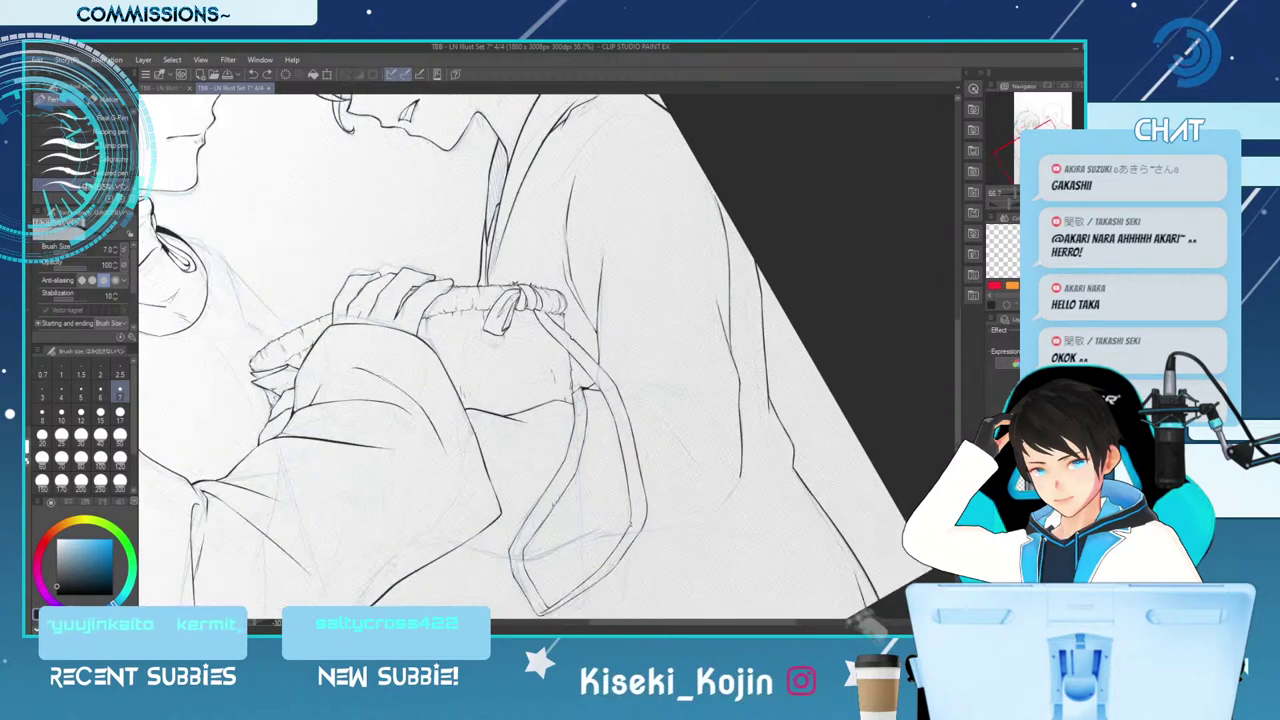
scroll(530, 330, "up", 3)
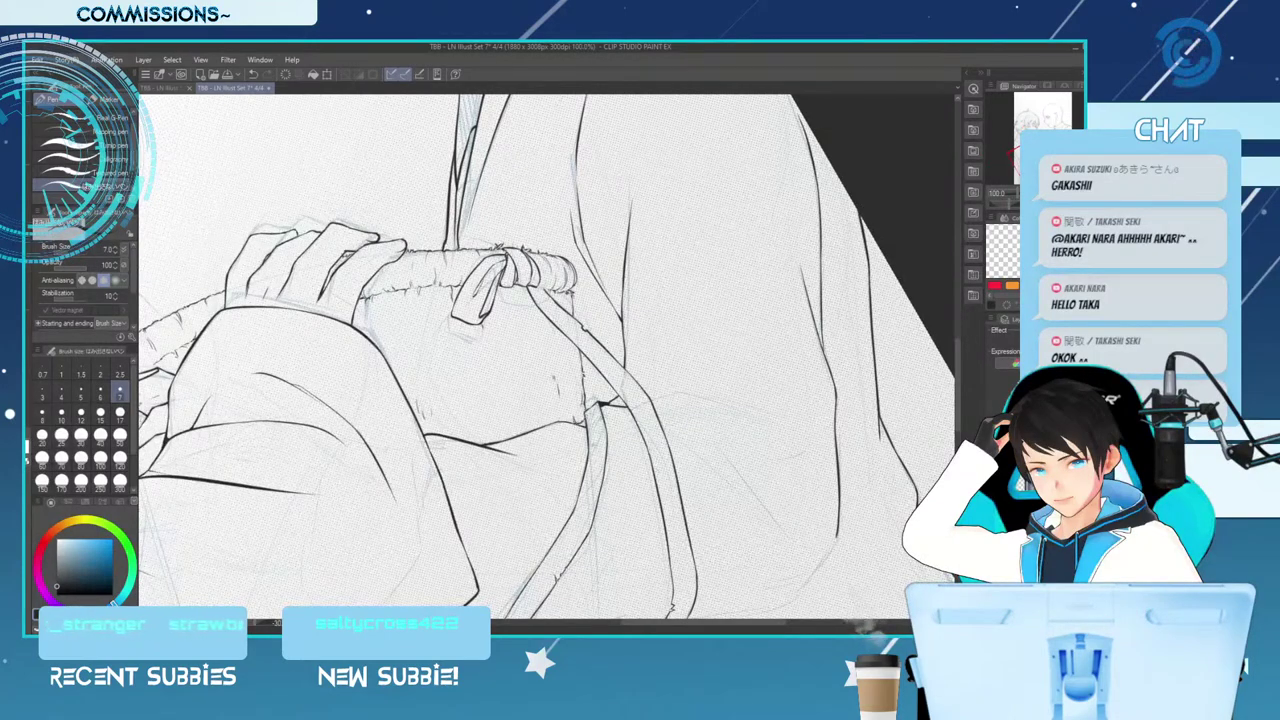
left_click_drag(577, 419, 586, 426)
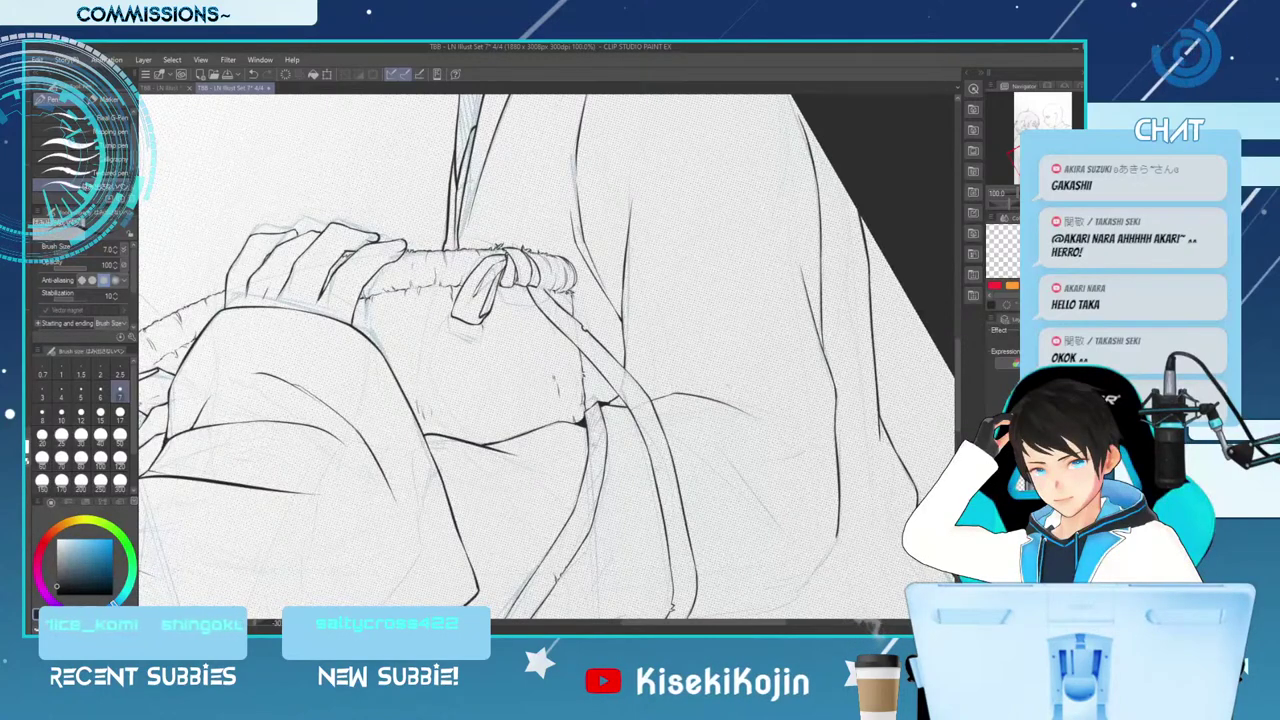
Ink a long curved fold on the robe beside the hanging ribbon, arching above the shorter fold line
left_click_drag(667, 361, 790, 422)
key("ctrl+z")
left_click_drag(690, 371, 812, 446)
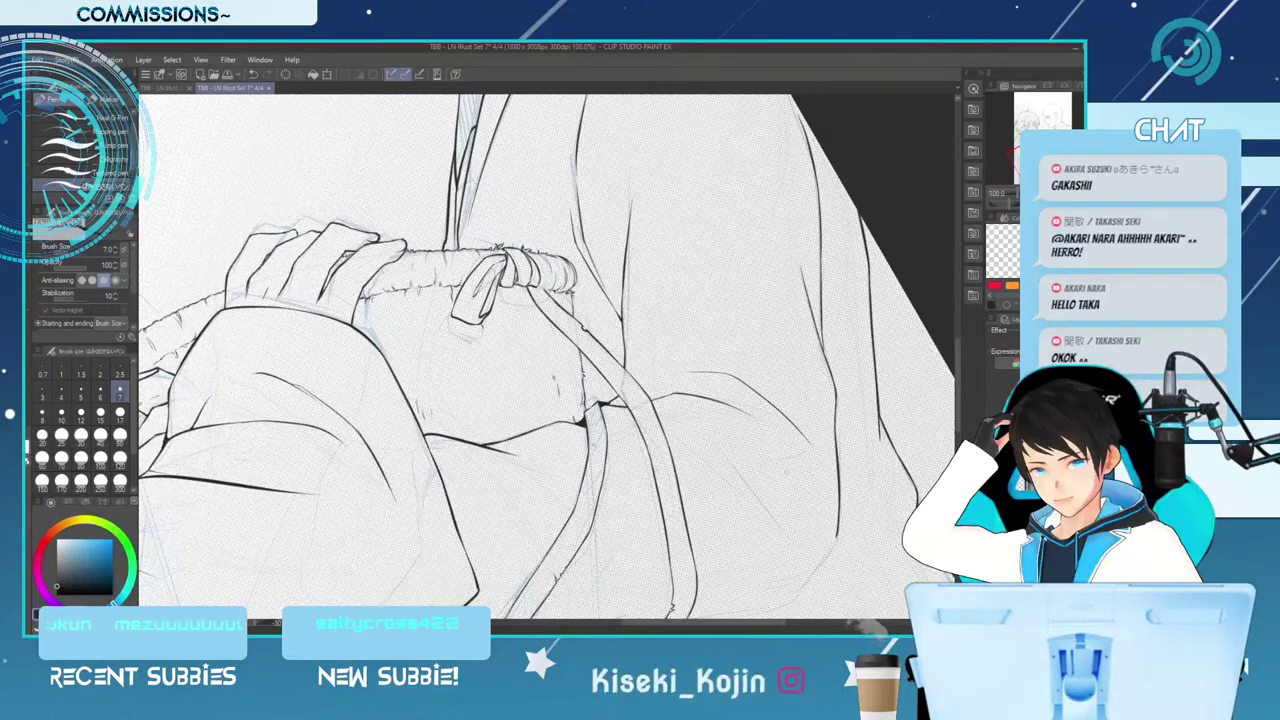
Ink shorter tapered folds on the robe beneath the arched folds, fanning downward from the ribbon's outer edge
mouse_move(663, 431)
left_mouse_down()
mouse_move(710, 454)
mouse_move(687, 451)
left_mouse_up()
key("ctrl+z")
key("ctrl+z")
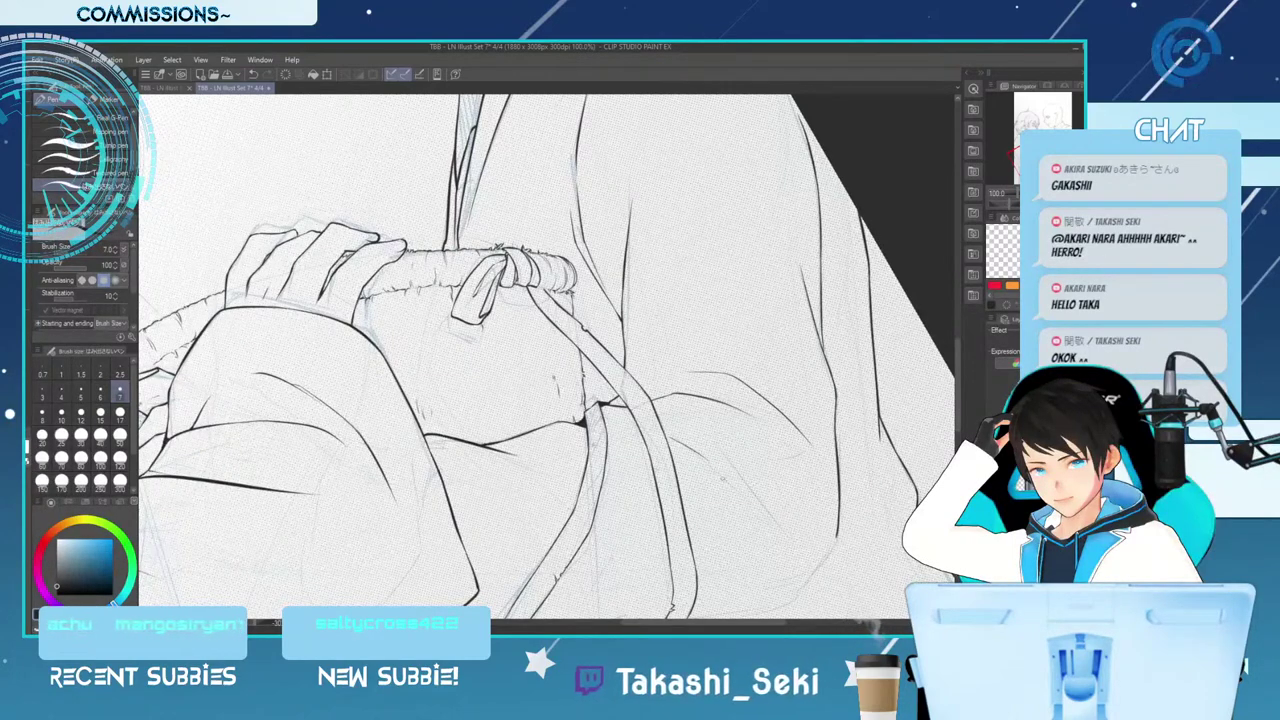
left_click_drag(690, 450, 611, 352)
key("ctrl+minus")
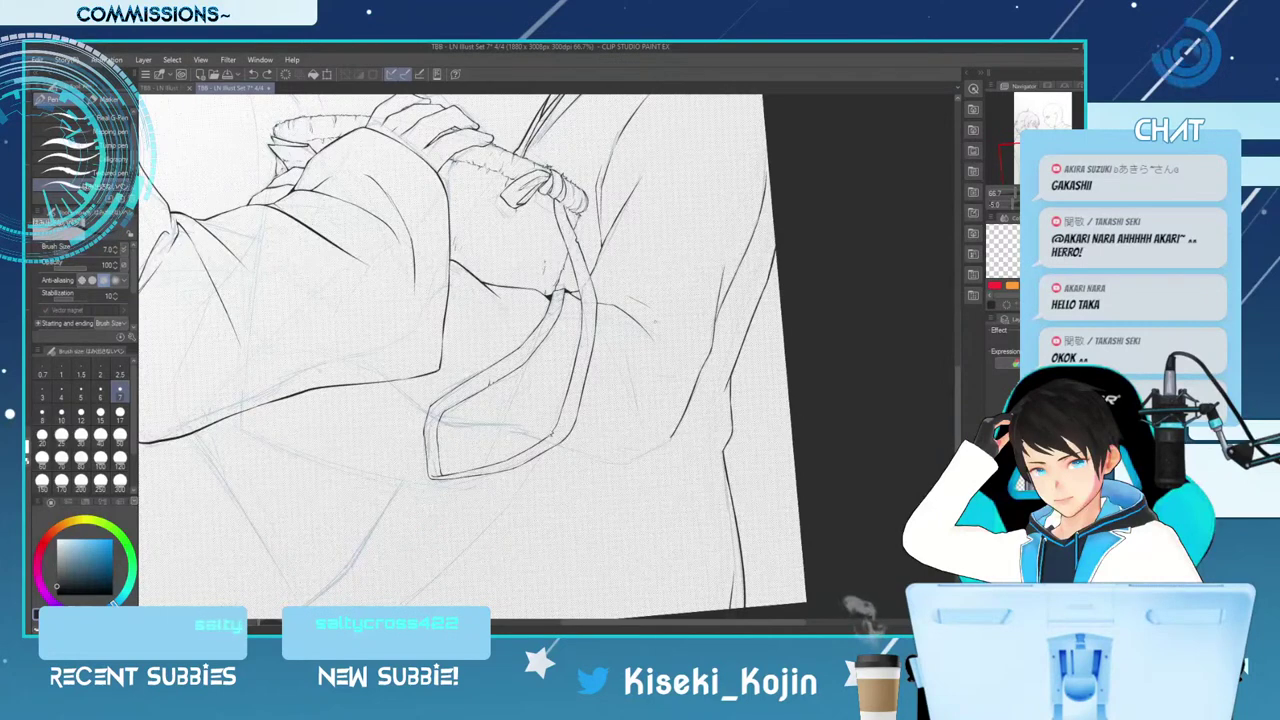
key("ctrl+z")
mouse_move(628, 304)
left_mouse_down()
mouse_move(680, 376)
mouse_move(631, 372)
mouse_move(638, 442)
left_mouse_up()
key("ctrl+z")
left_click_drag(632, 366, 638, 420)
left_click_drag(610, 346, 629, 390)
left_click_drag(595, 326, 621, 382)
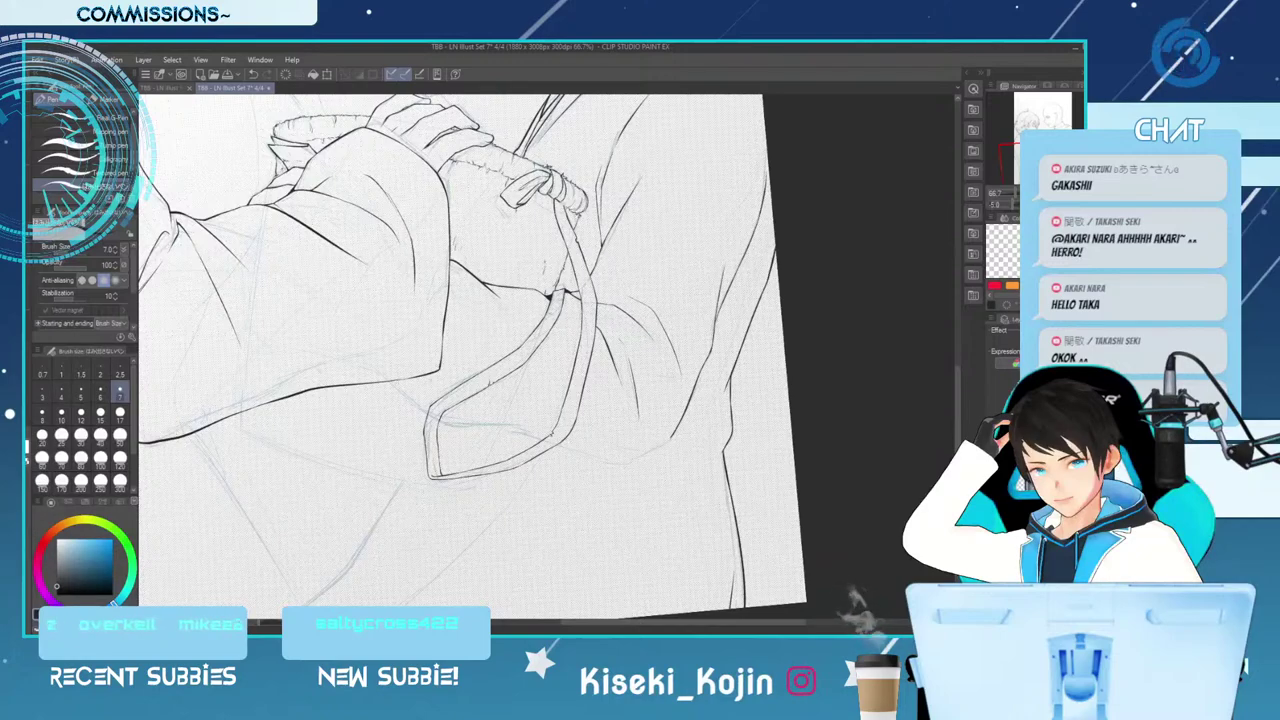
key("minus")
key("minus")
key("minus")
key("minus")
key("minus")
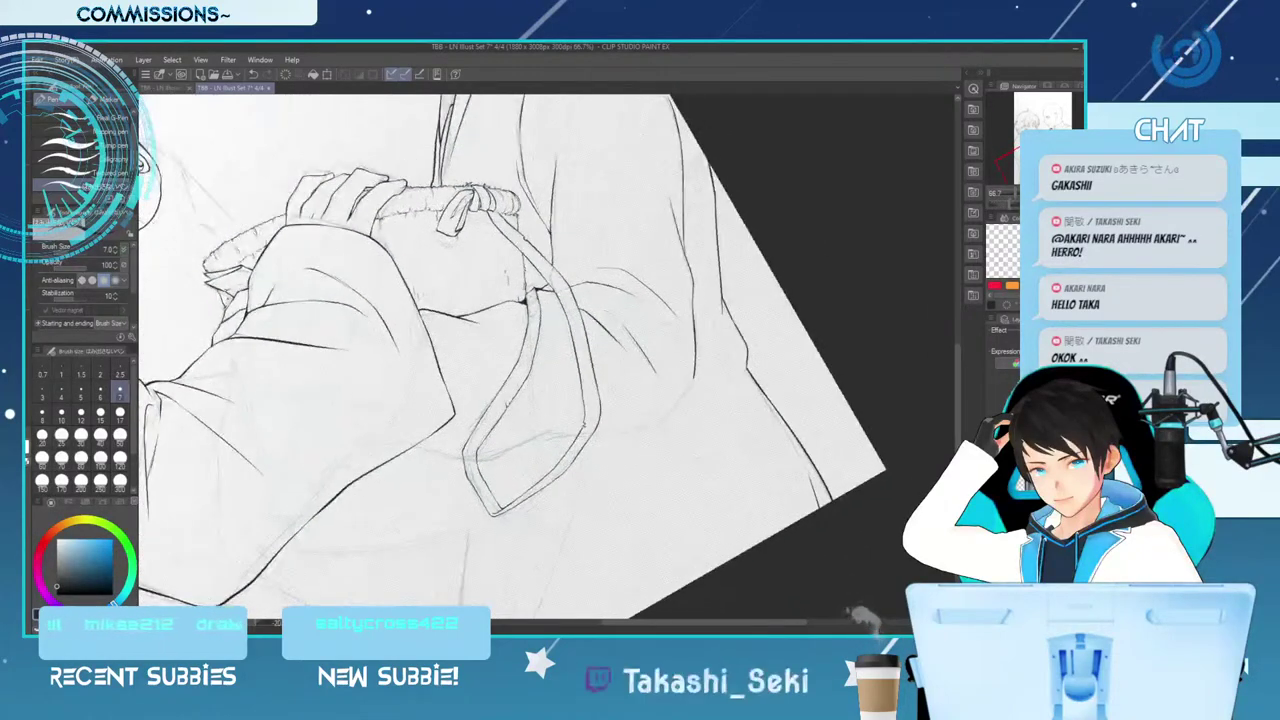
scroll(512, 357, "down", 3)
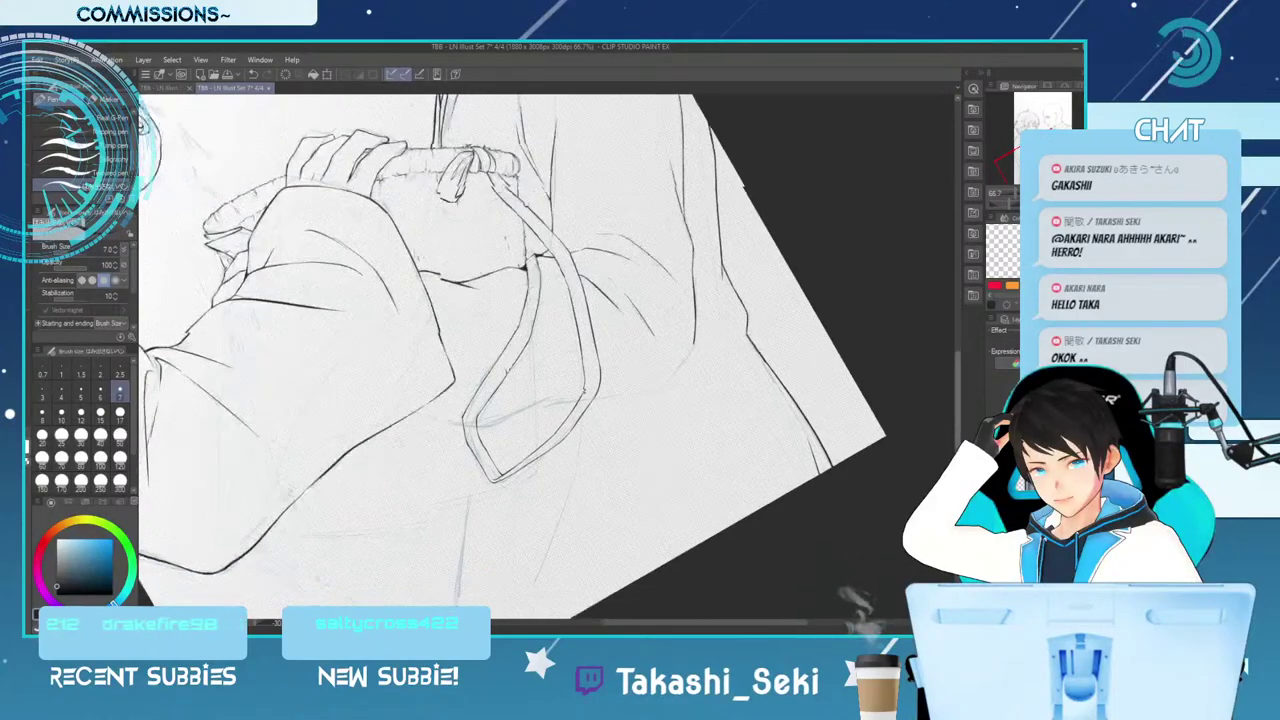
Save the illustration
key("ctrl+plus")
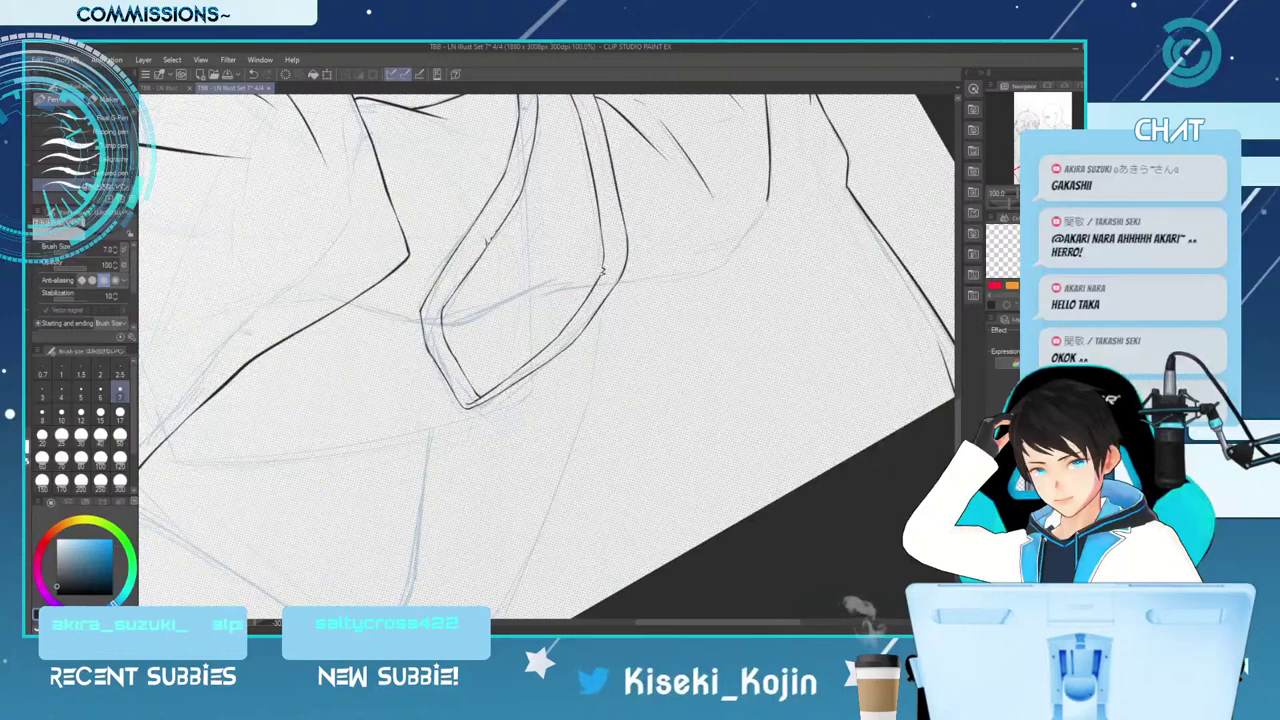
key("ctrl+s")
key("ctrl+minus")
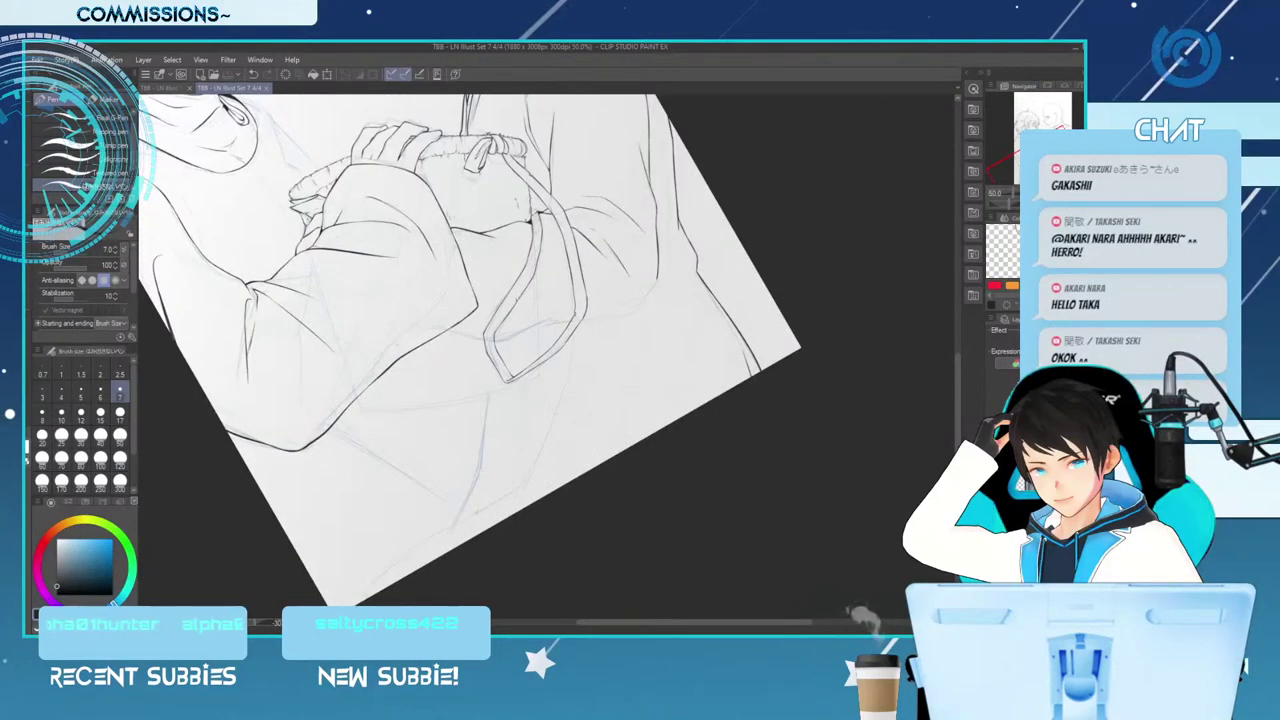
Erase the iris lines in the bald character's eye with a size 20 hard eraser
key("ctrl+minus")
key("asciicircum")
key("asciicircum")
key("asciicircum")
key("asciicircum")
scroll(942, 395, "up", 4)
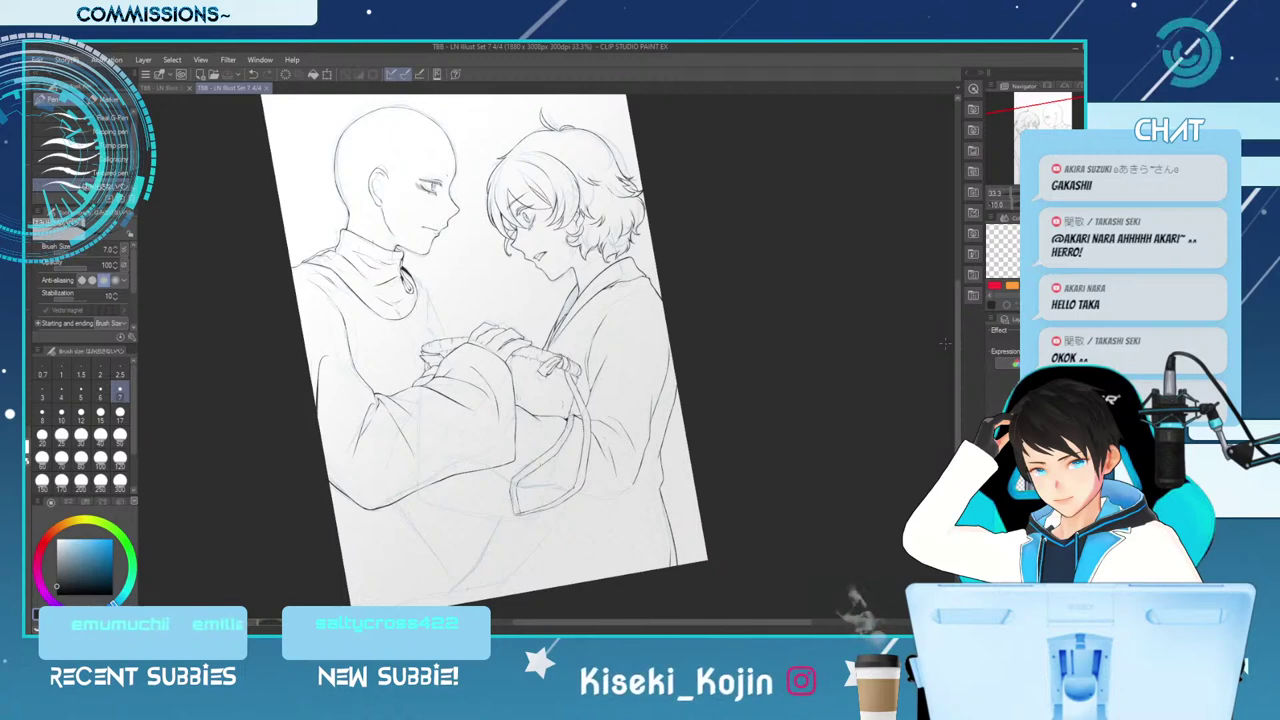
key("ctrl+plus")
key("ctrl+plus")
left_click_drag(957, 343, 957, 276)
key("e")
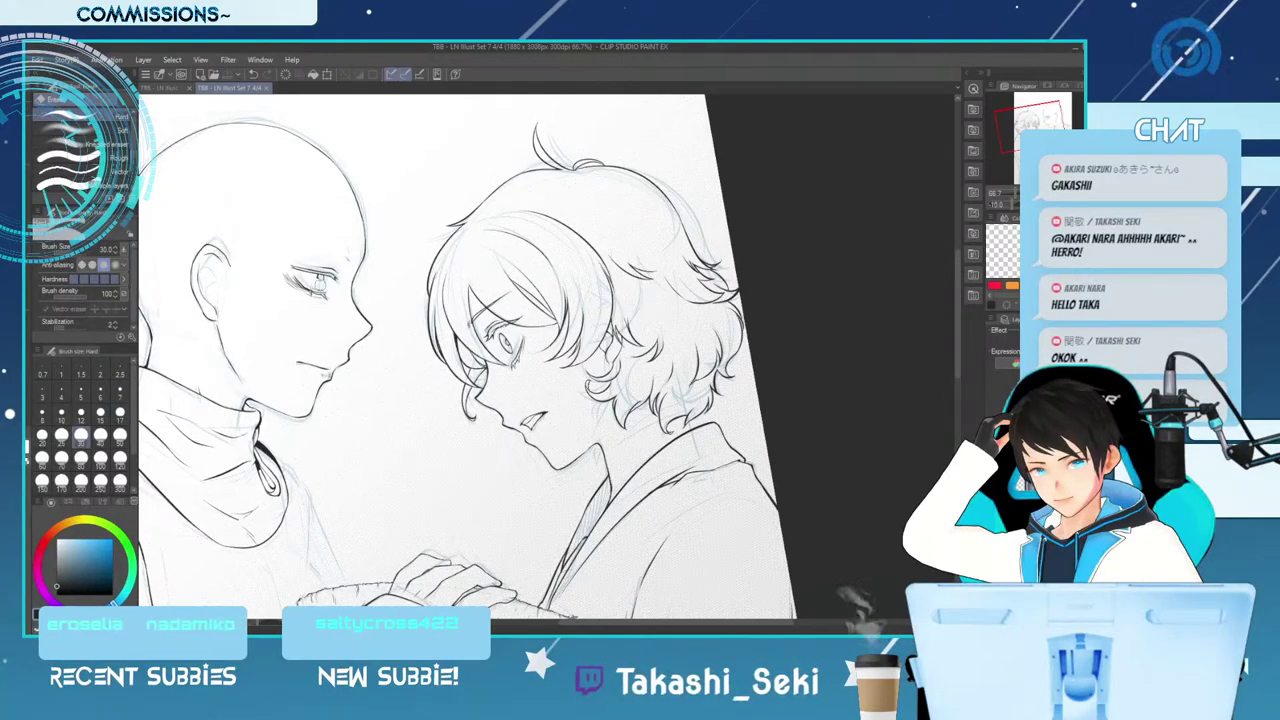
left_click_drag(314, 277, 326, 281)
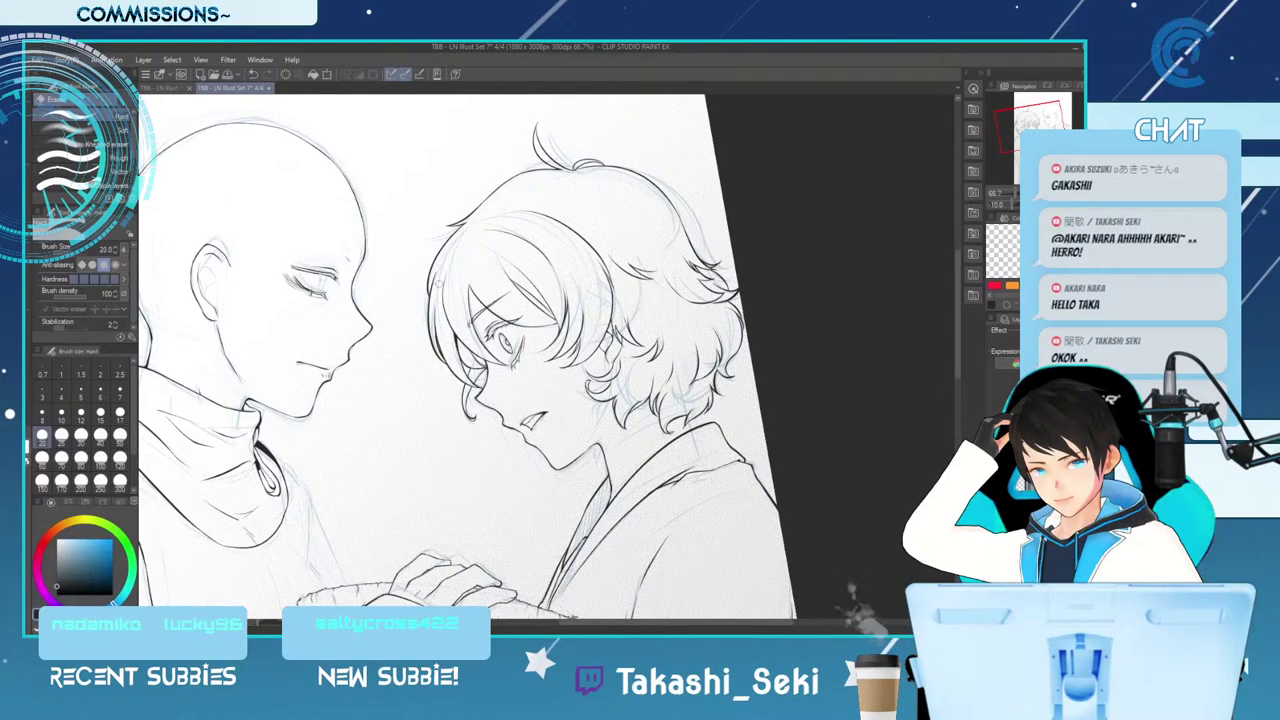
Mirror the canvas view, re-ink the bald character's iris with the size 7 pen, and save the illustration
key("h")
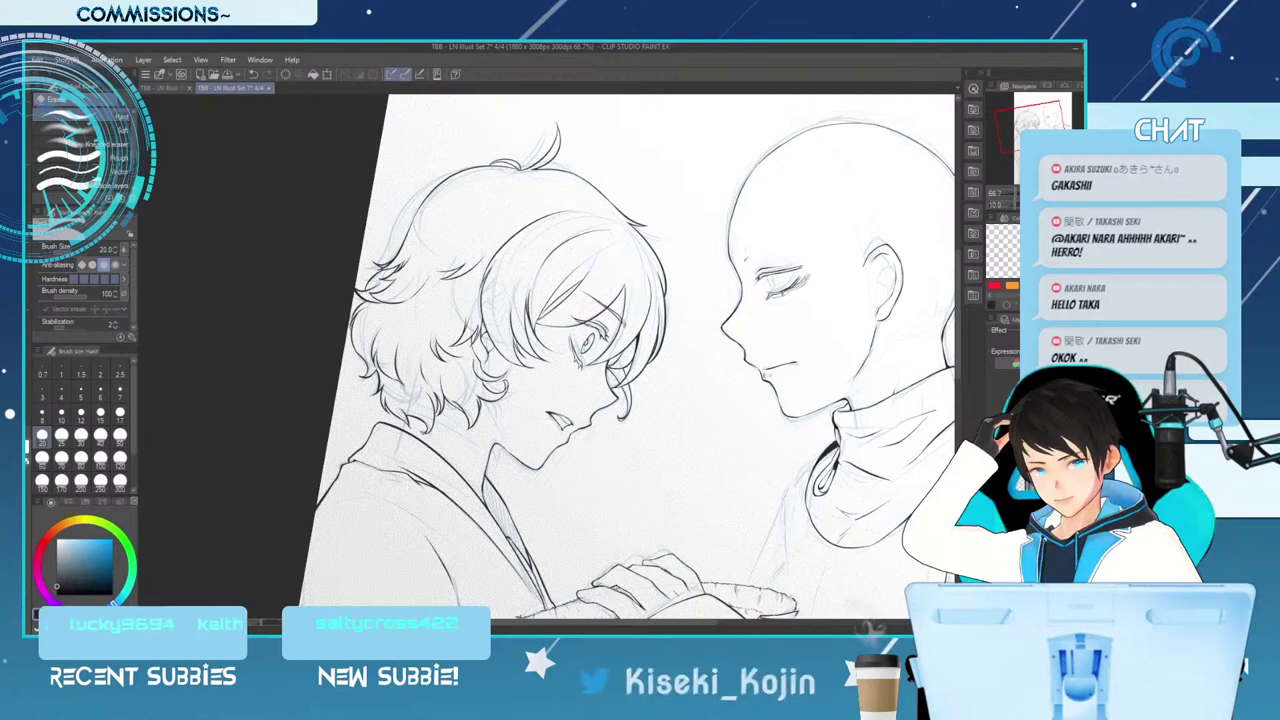
key("[")
key("[")
key("[")
key("bracketleft")
key("bracketleft")
key("bracketleft")
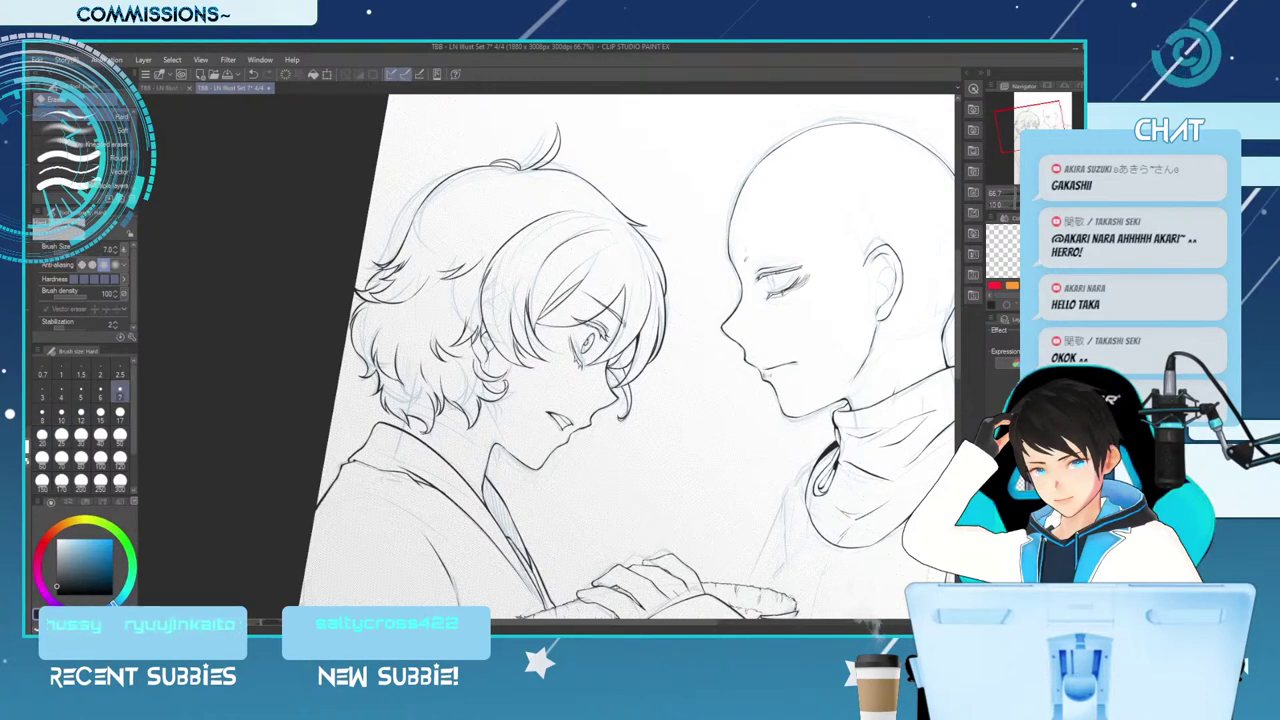
key("bracketleft")
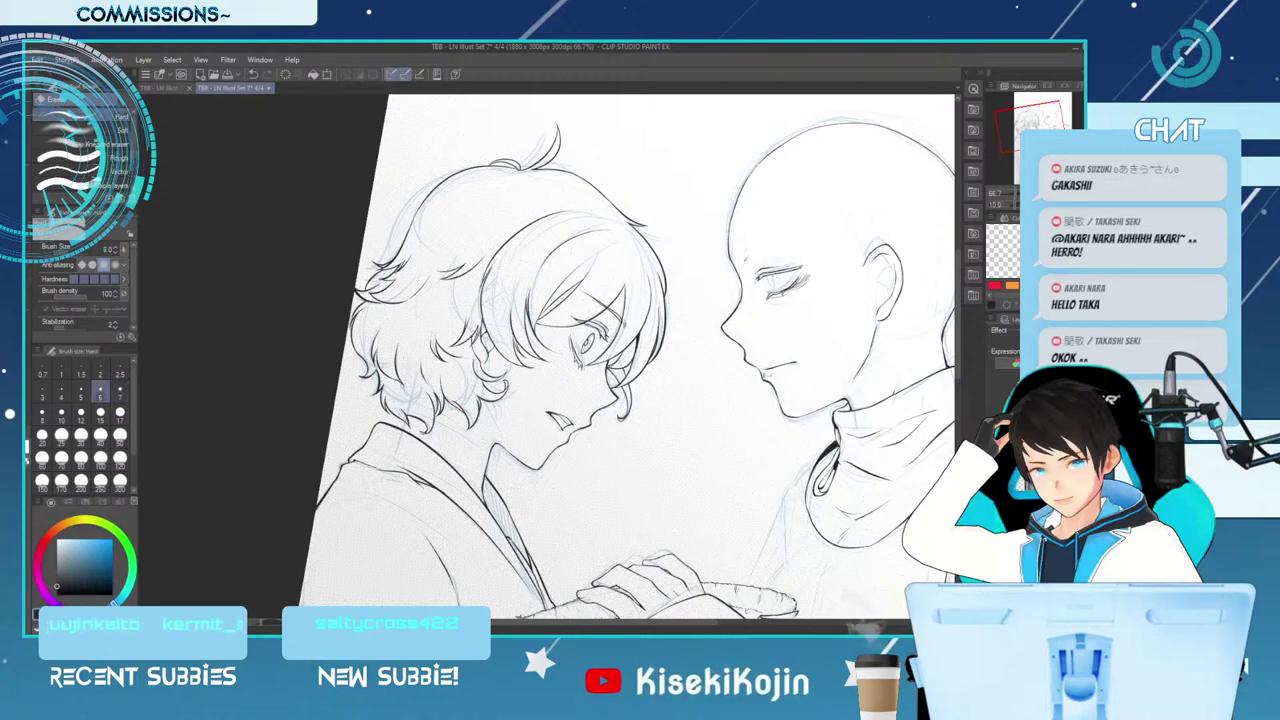
key("p")
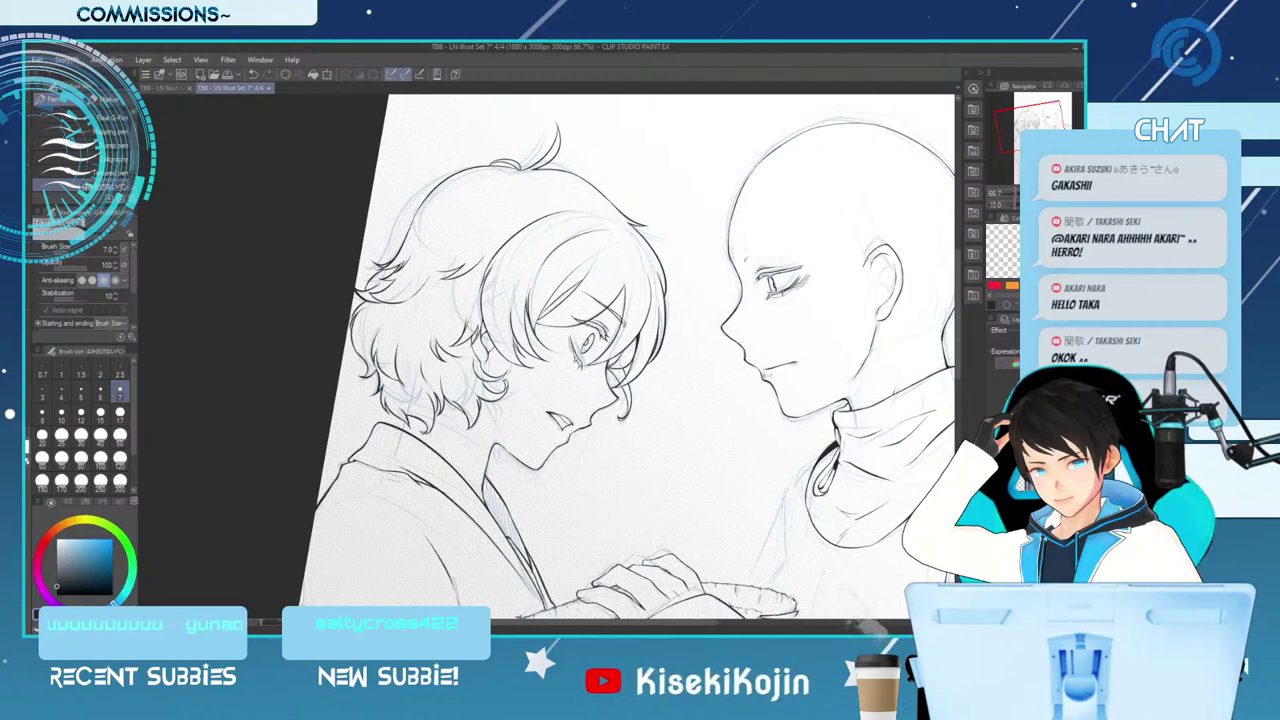
key("e")
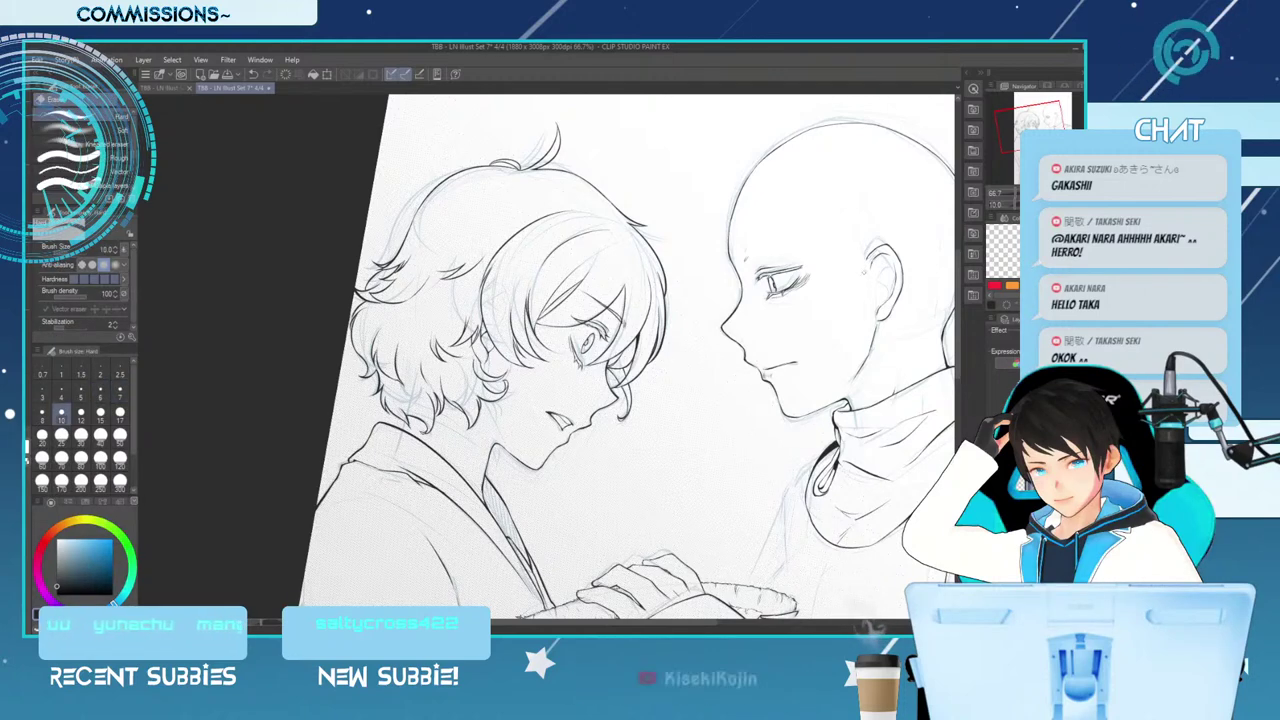
key("p")
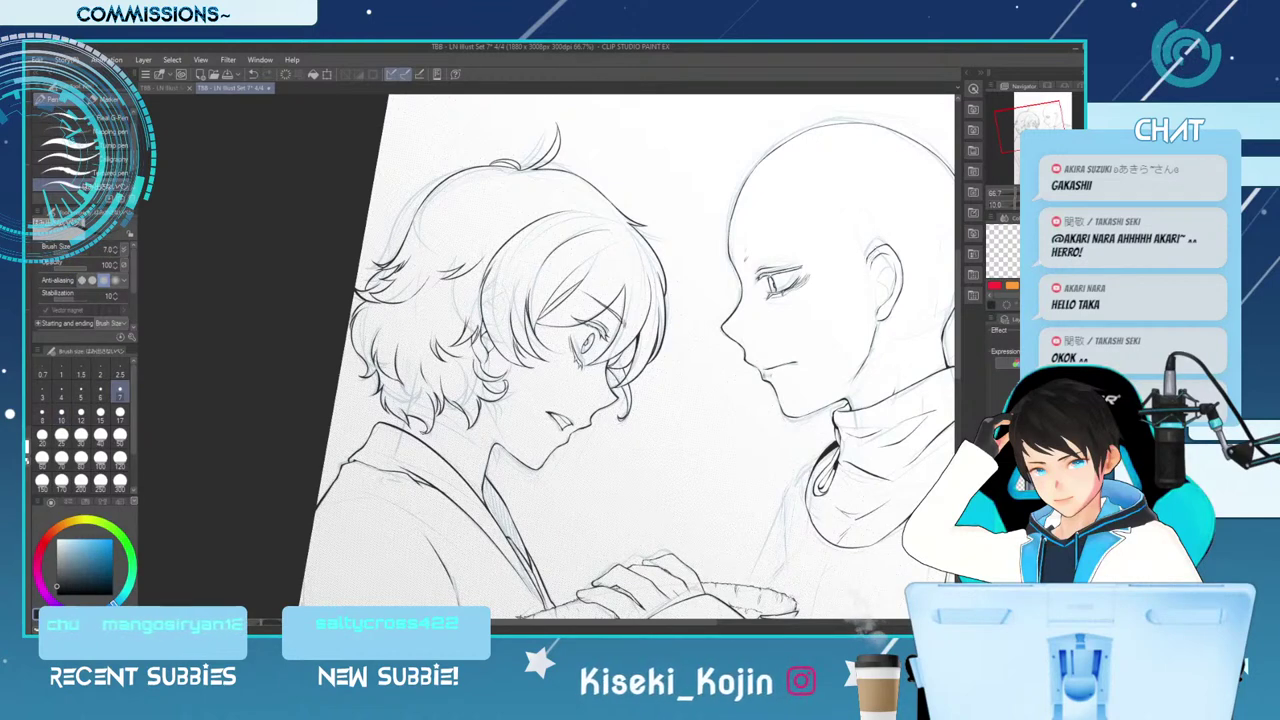
key("ctrl+s")
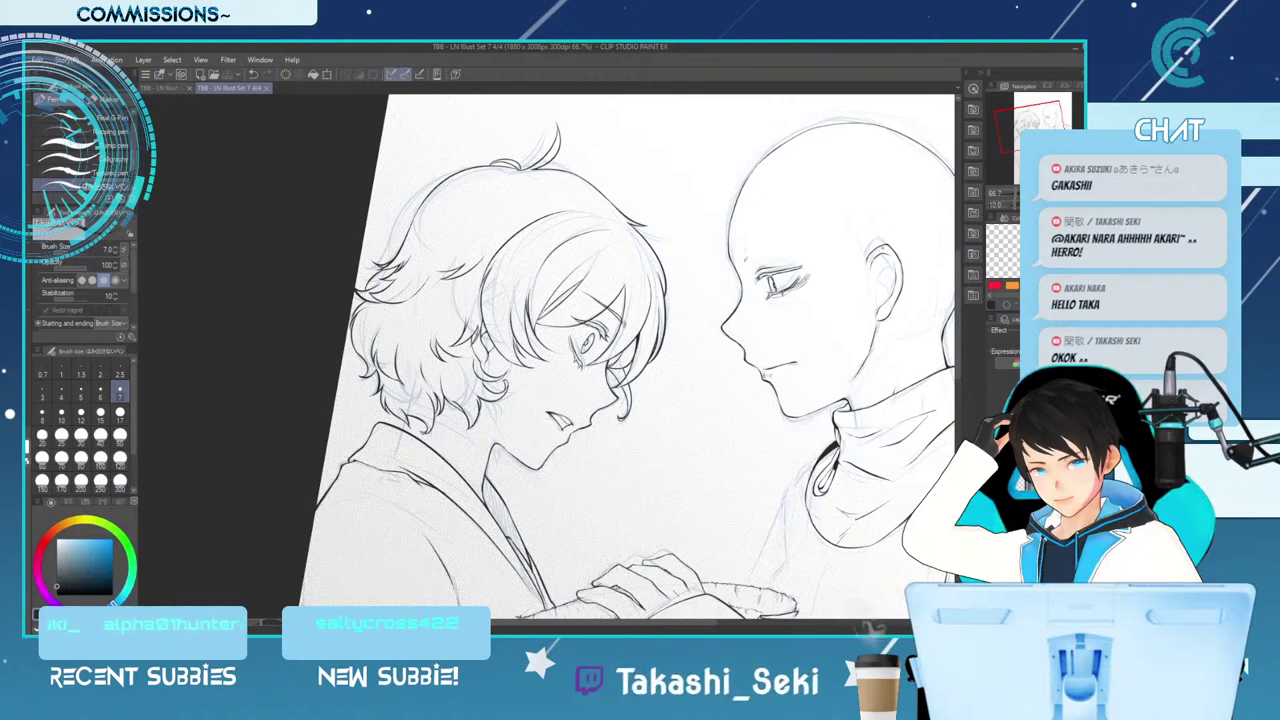
Ink the bald character's chest contour from beneath the draped collar down to the joined hands
left_click_drag(604, 622, 653, 622)
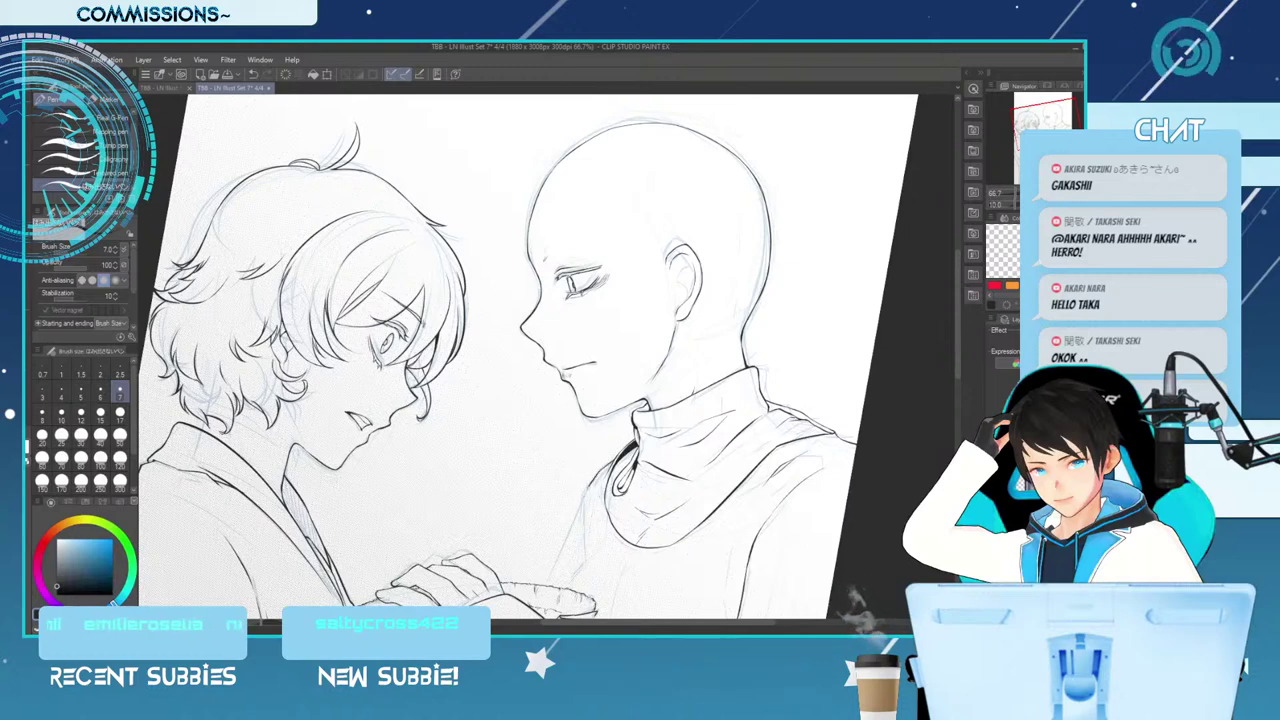
key("ctrl+y")
key("ctrl+z")
left_click_drag(600, 474, 550, 574)
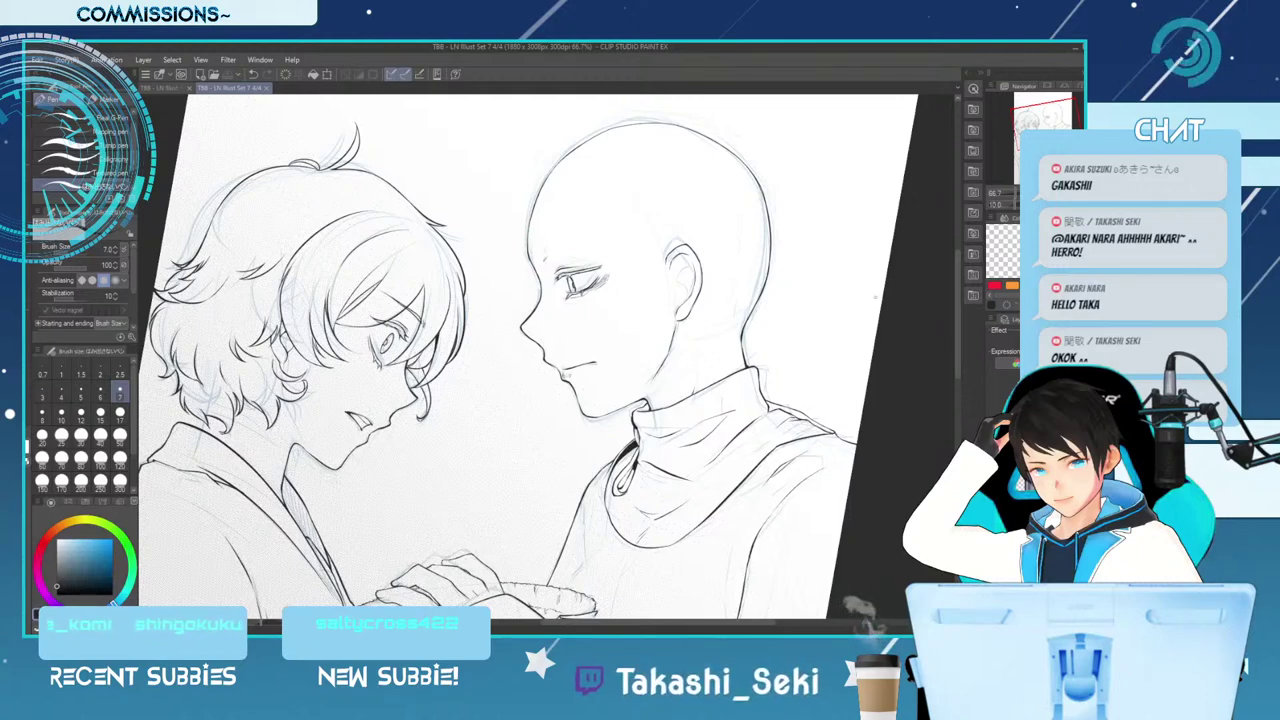
Check the whole drawing in mirrored view and erase the excess mark beneath the bald character's lower lip
key("ctrl+minus")
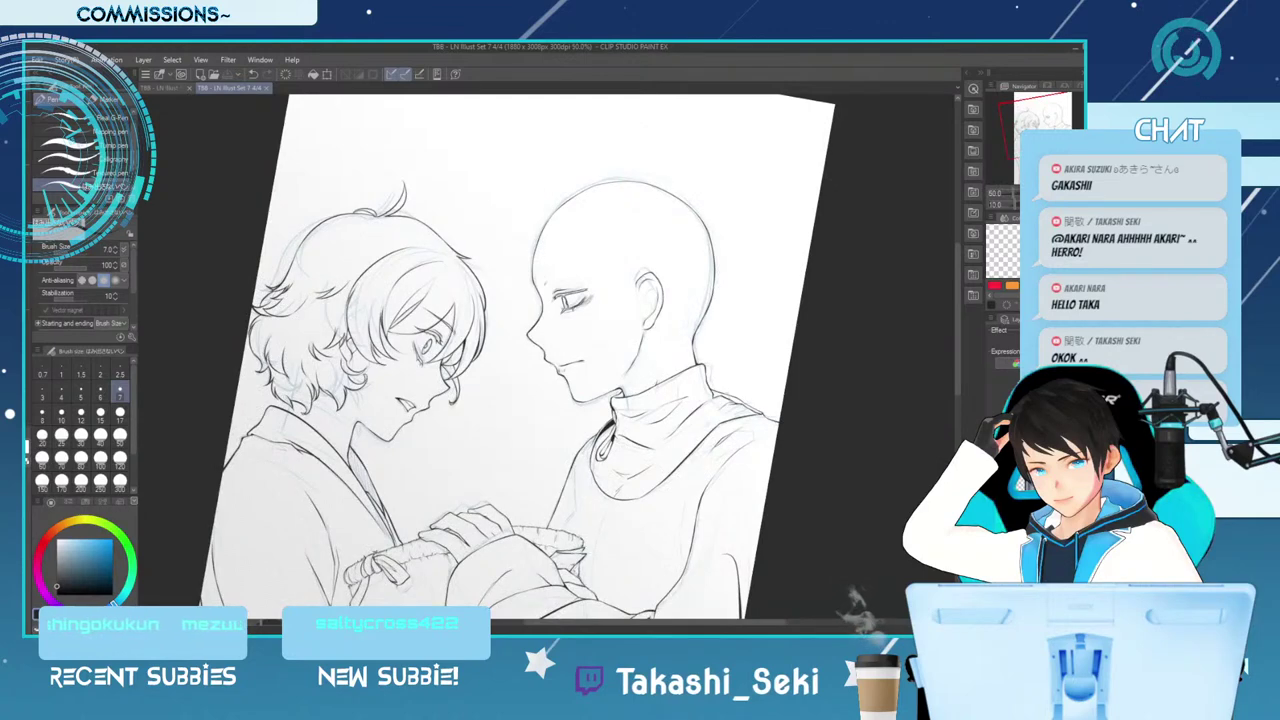
key("ctrl+minus")
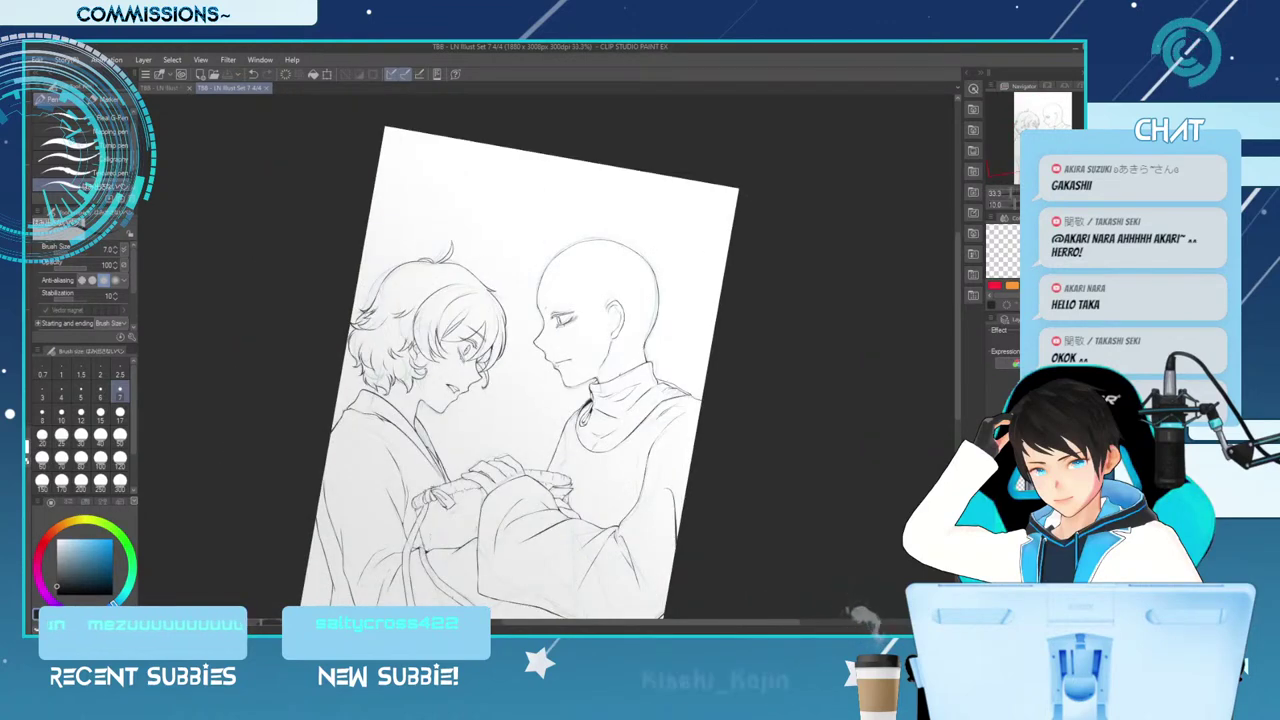
key("h")
key("h")
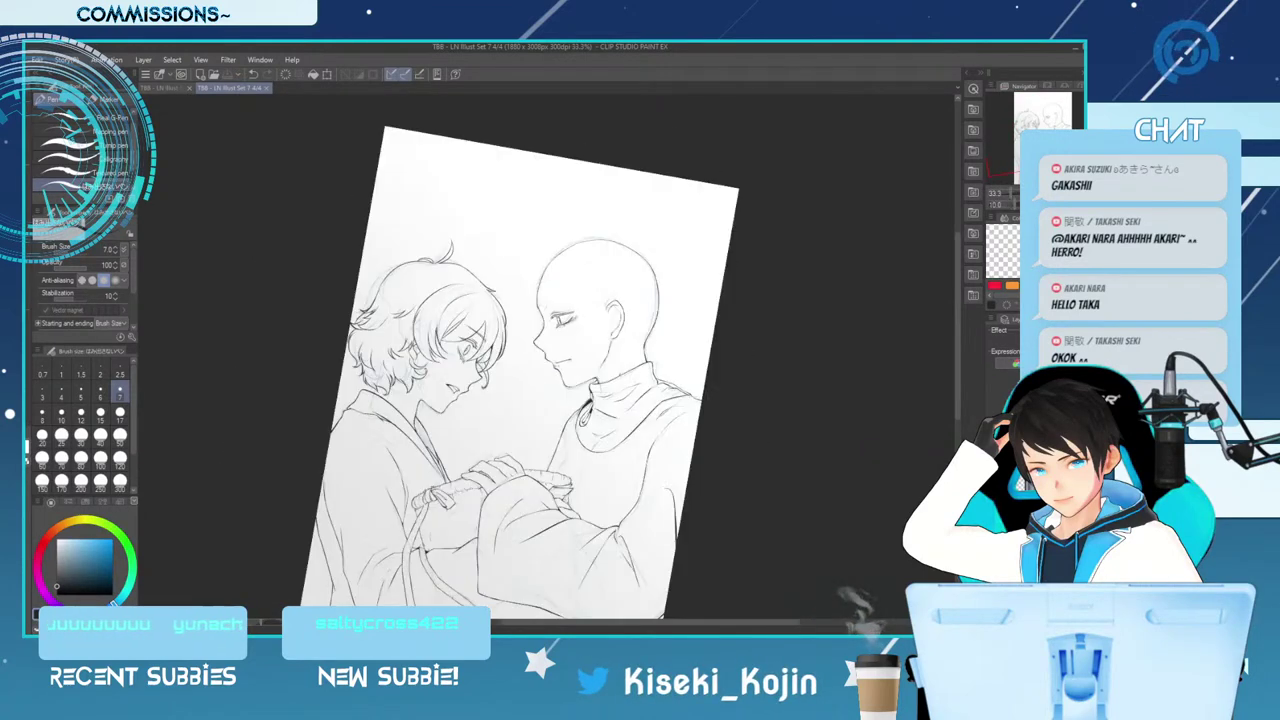
key("ctrl+plus")
key("ctrl+plus")
key("ctrl+plus")
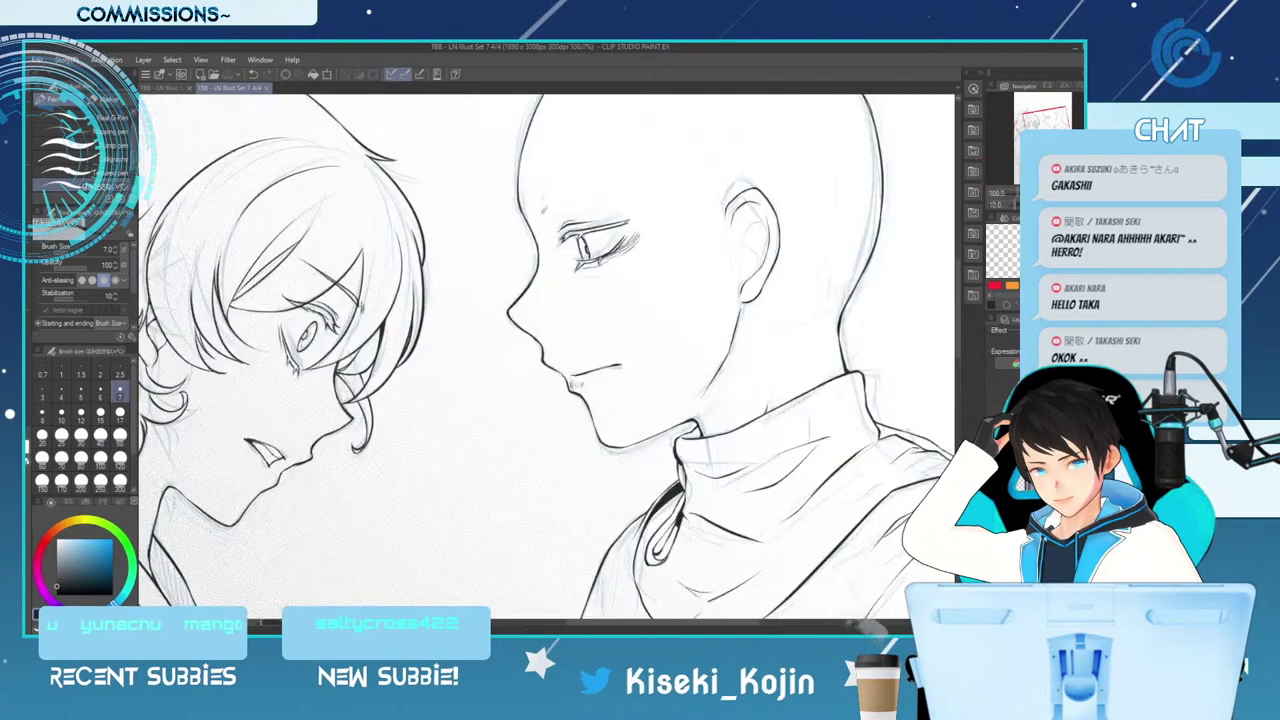
key("e")
key("bracketright")
key("bracketright")
key("bracketright")
key("bracketleft")
left_click_drag(575, 382, 581, 382)
key("p")
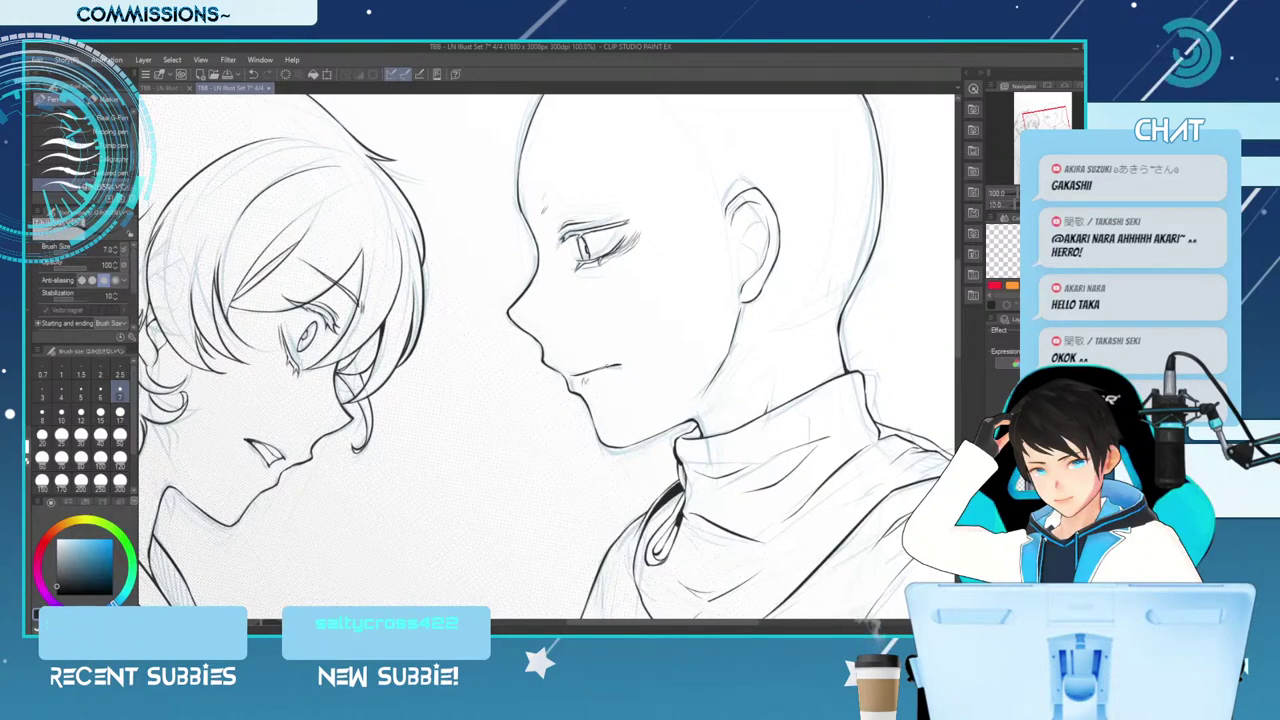
Ink a short crease beside the bald character's chest contour, just above the joined hands
key("ctrl+minus")
key("ctrl+minus")
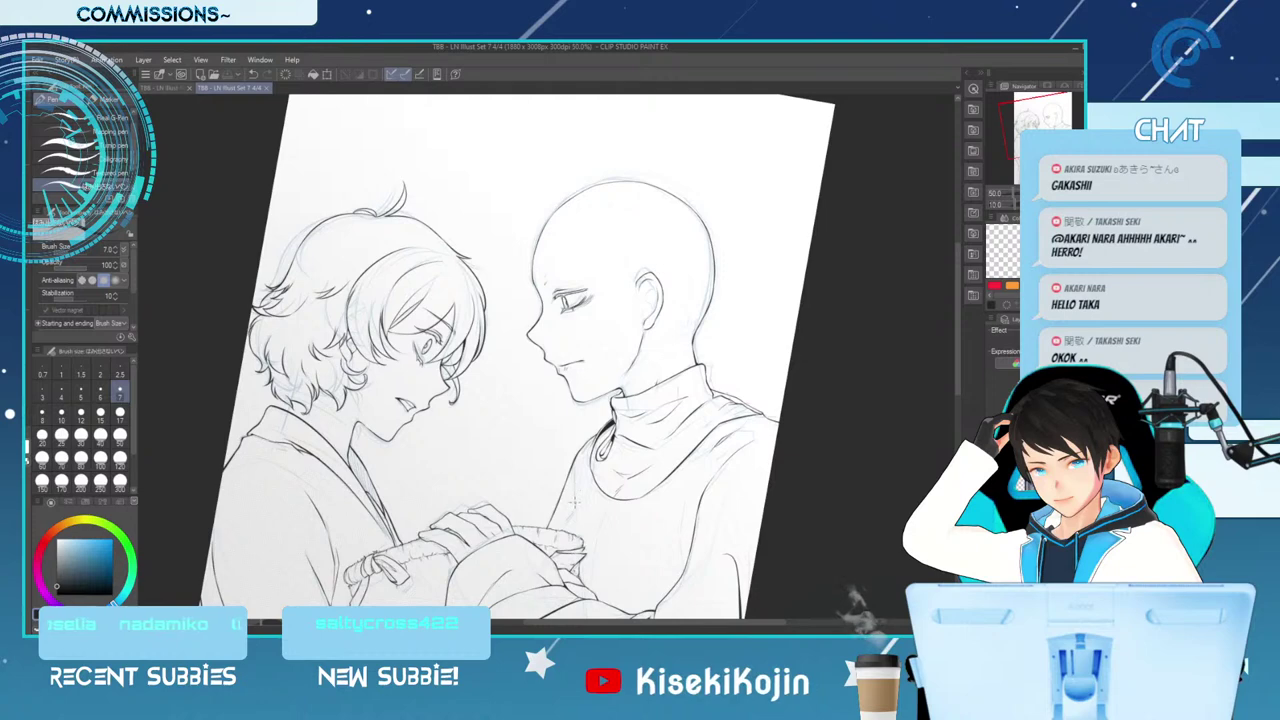
left_click_drag(576, 489, 574, 508)
key("ctrl+z")
key("ctrl+z")
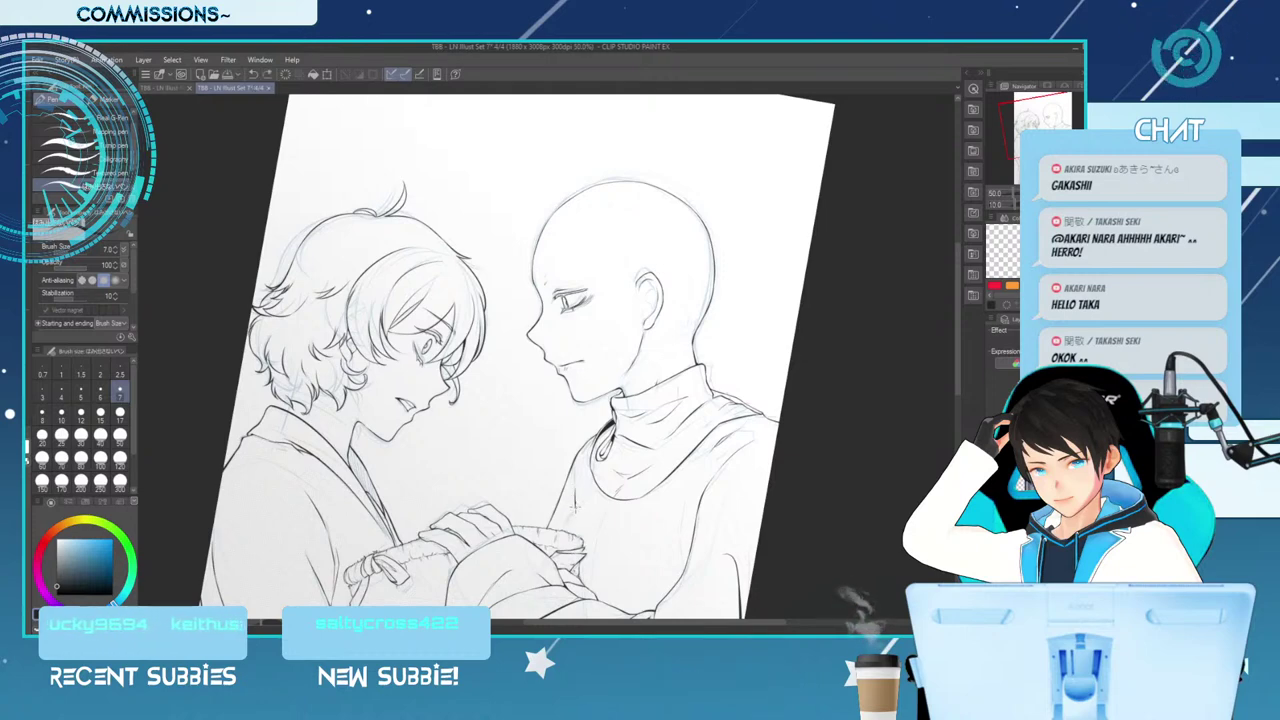
left_click_drag(574, 509, 558, 528)
key("ctrl+z")
left_click_drag(956, 373, 956, 403)
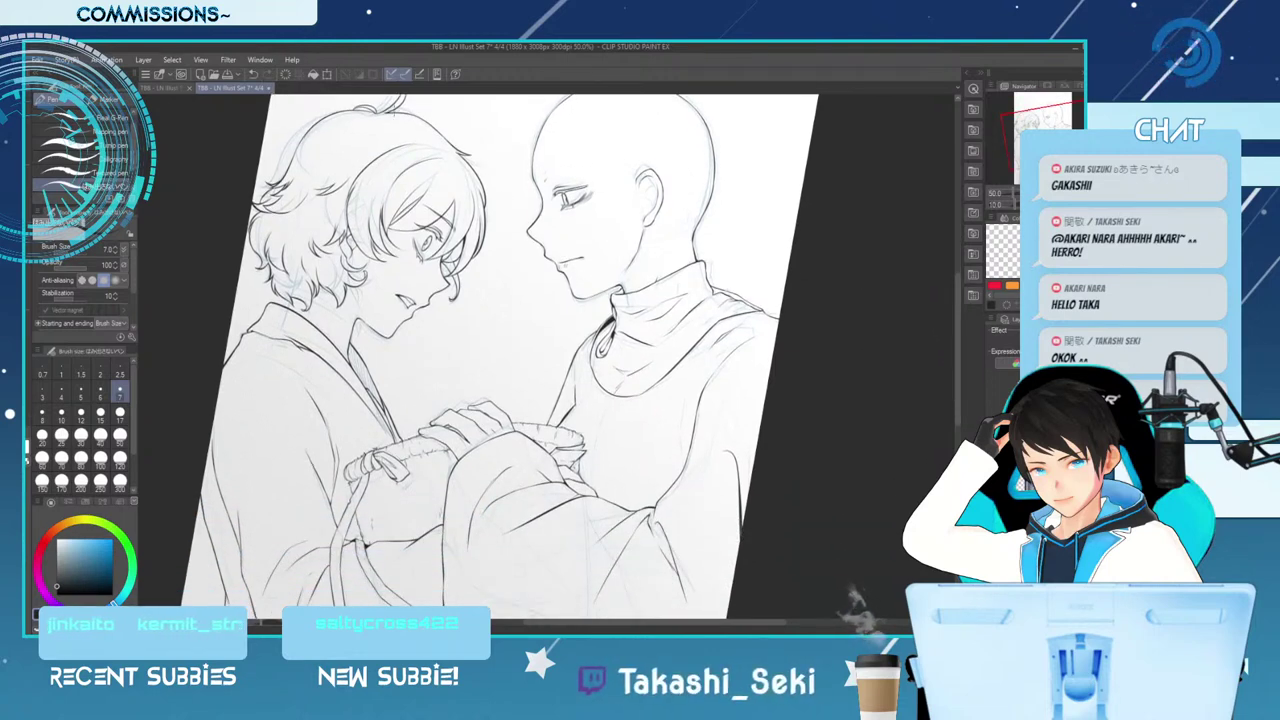
Level the canvas and ink a short vertical crease on the bald character's torso beside the inner arm contour
key("minus")
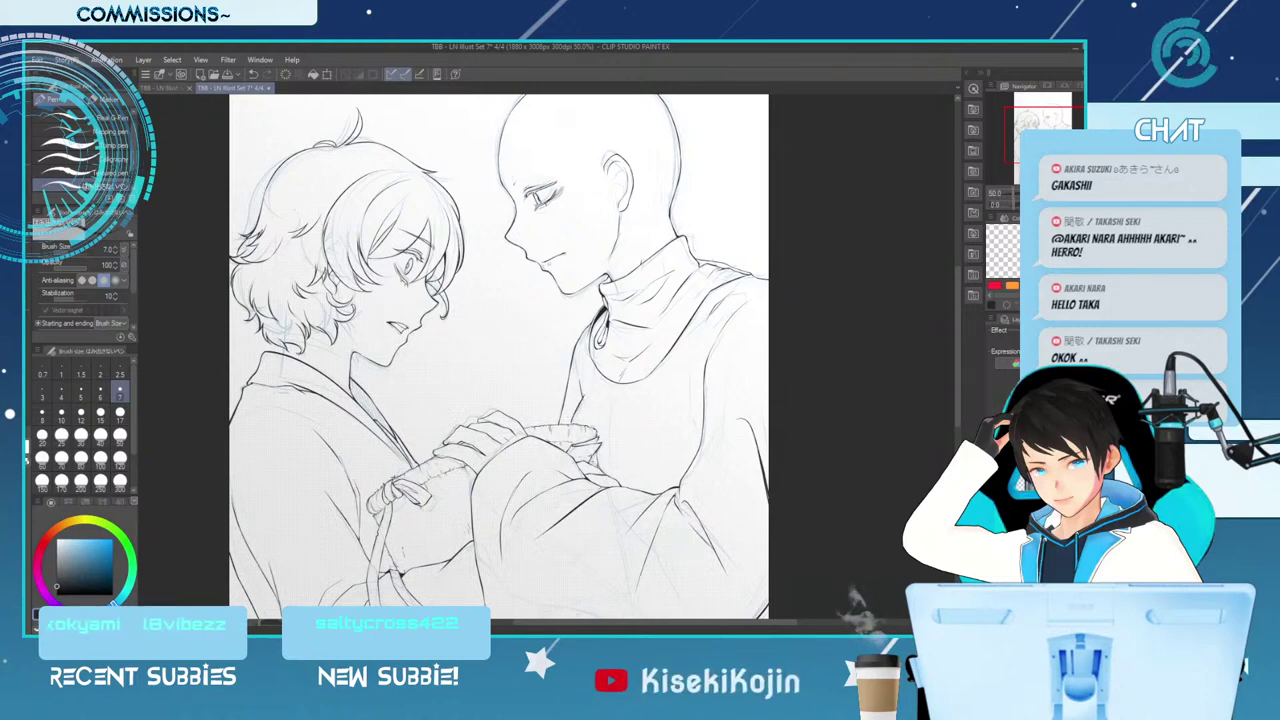
scroll(560, 355, "up", 1)
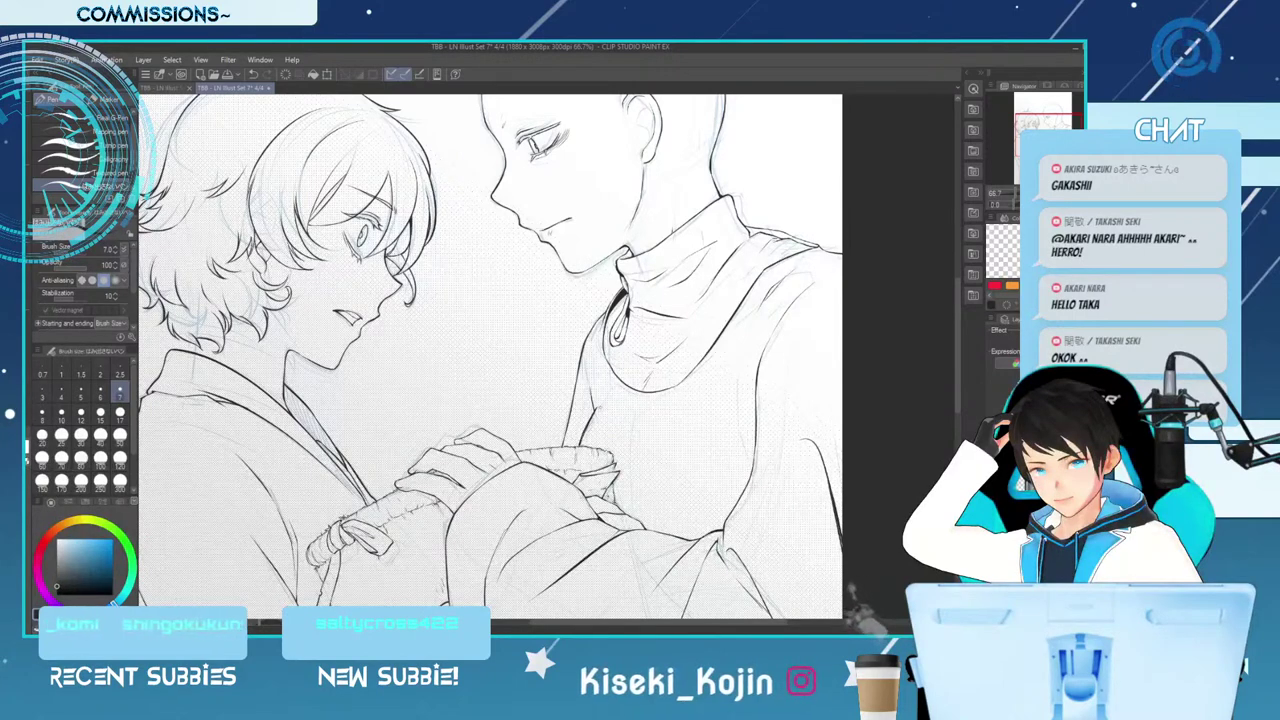
key("e")
key("p")
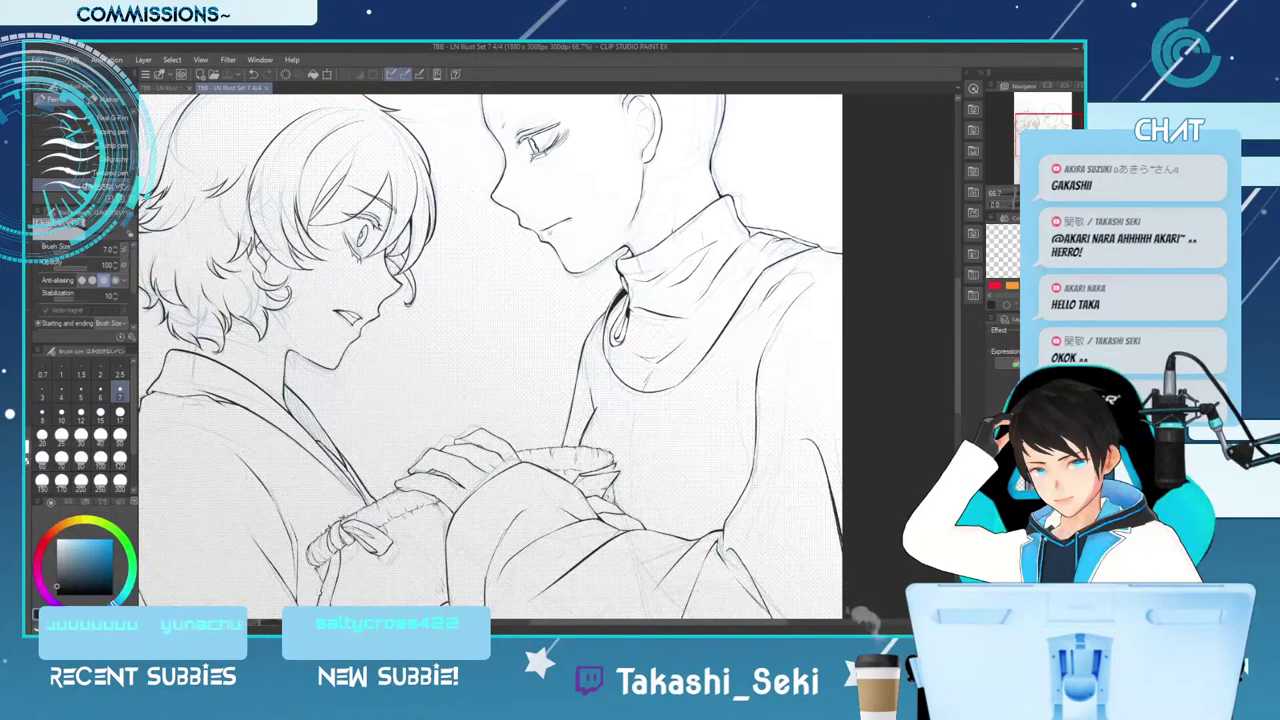
key("ctrl+minus")
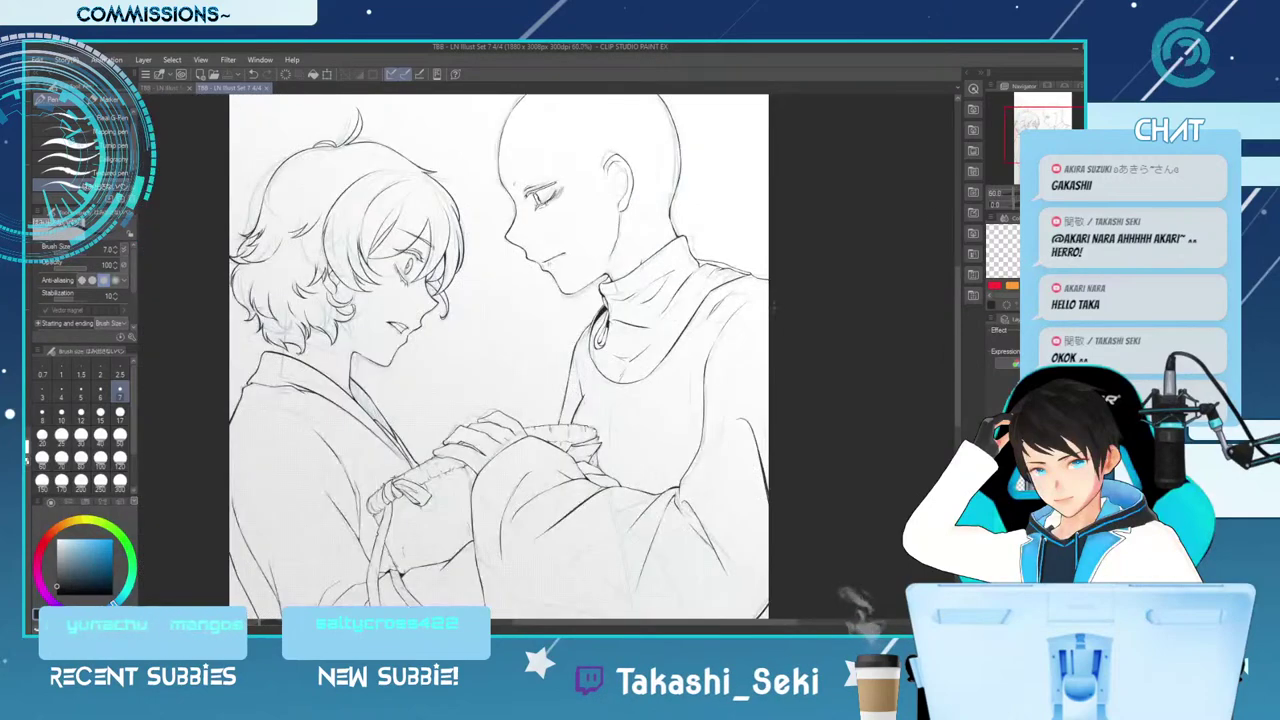
key("p")
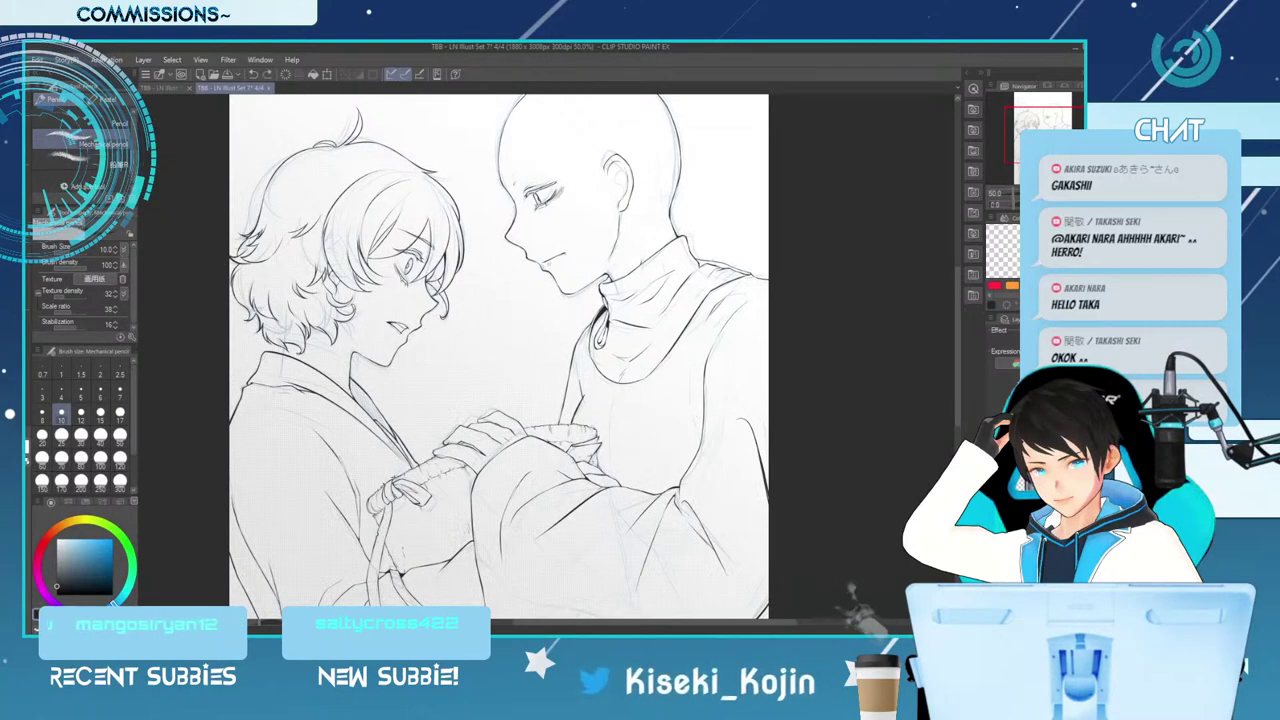
key("p")
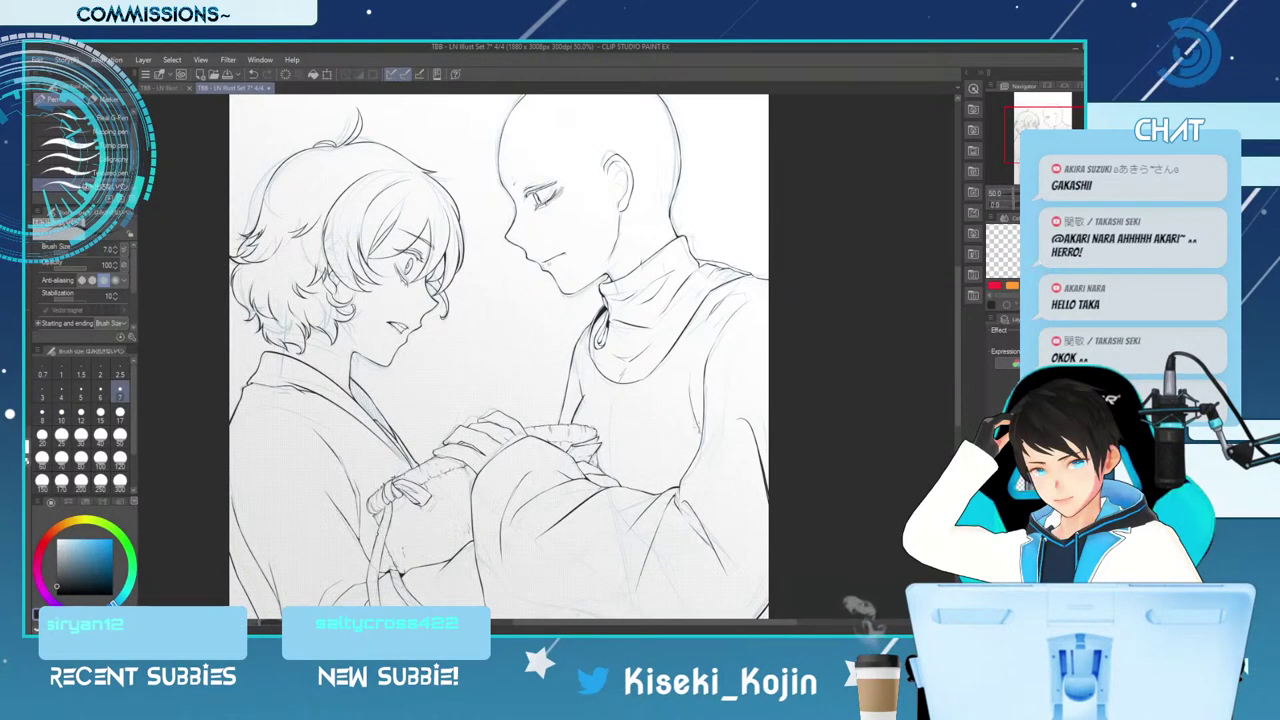
key("ctrl+z")
left_click_drag(690, 404, 695, 428)
key("ctrl+z")
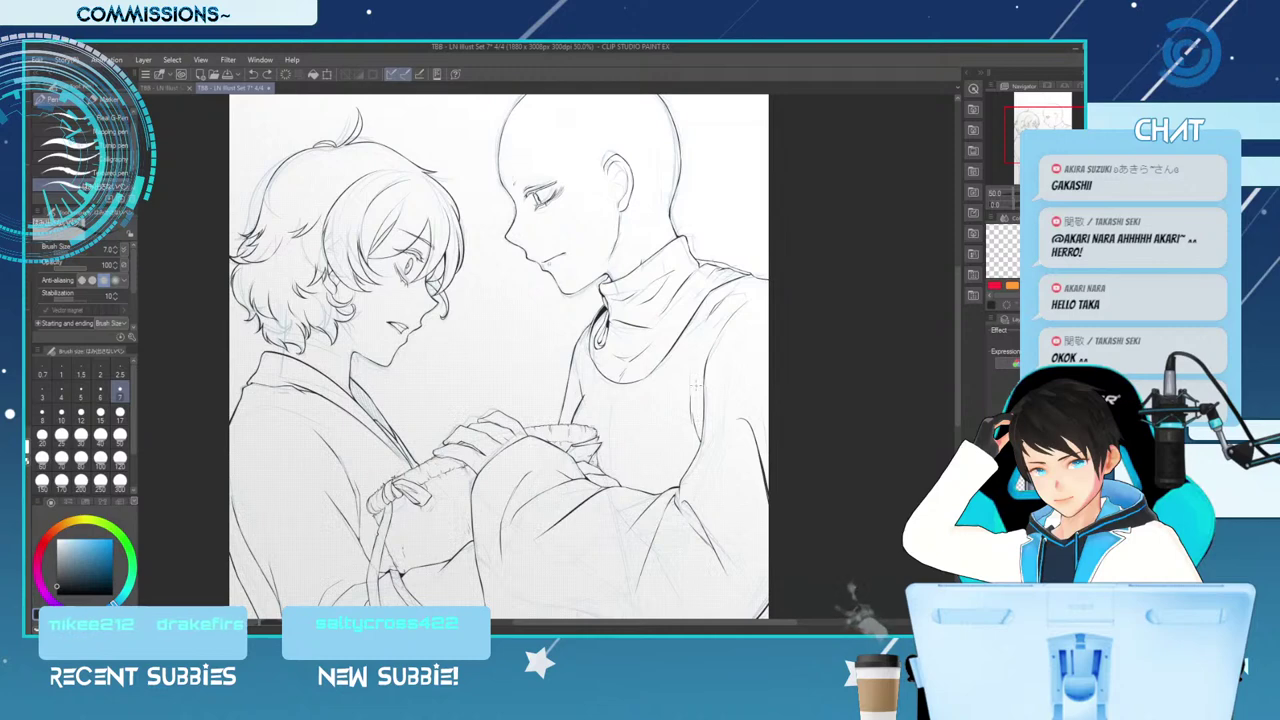
Erase part of the bald character's inner arm contour next to the short torso crease
key("e")
key("bracketright")
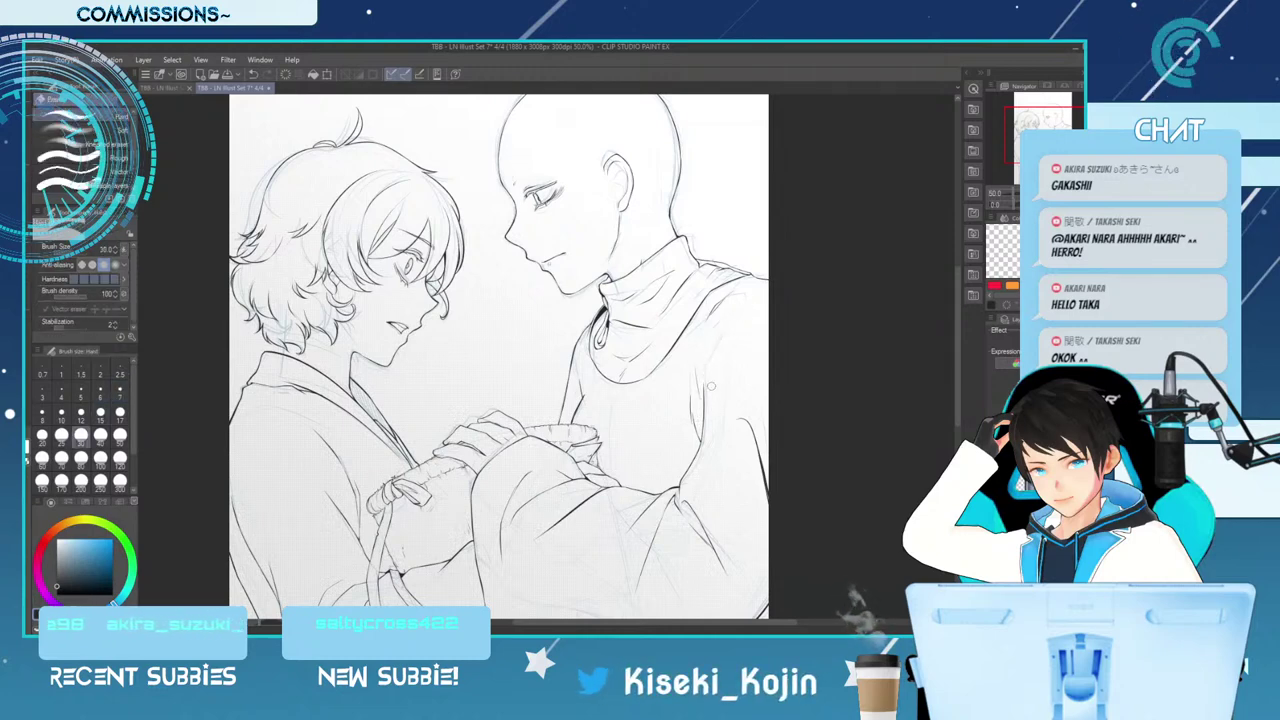
key("p")
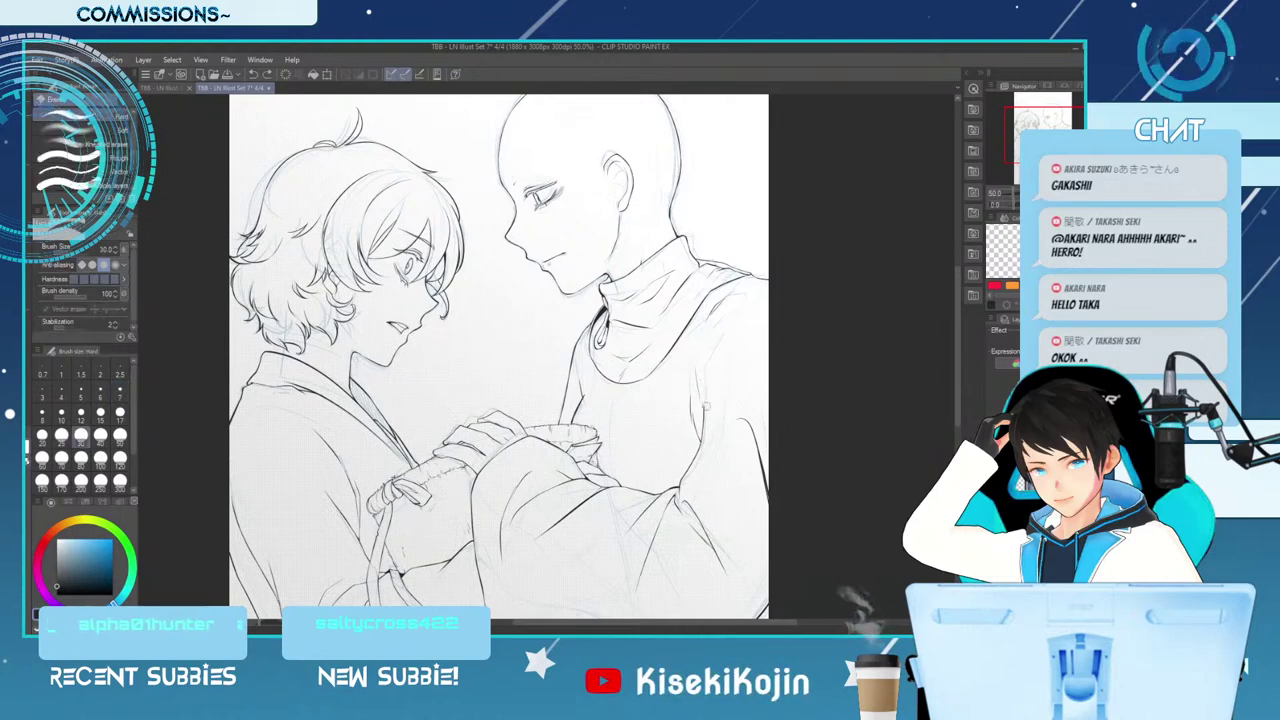
key("ctrl+plus")
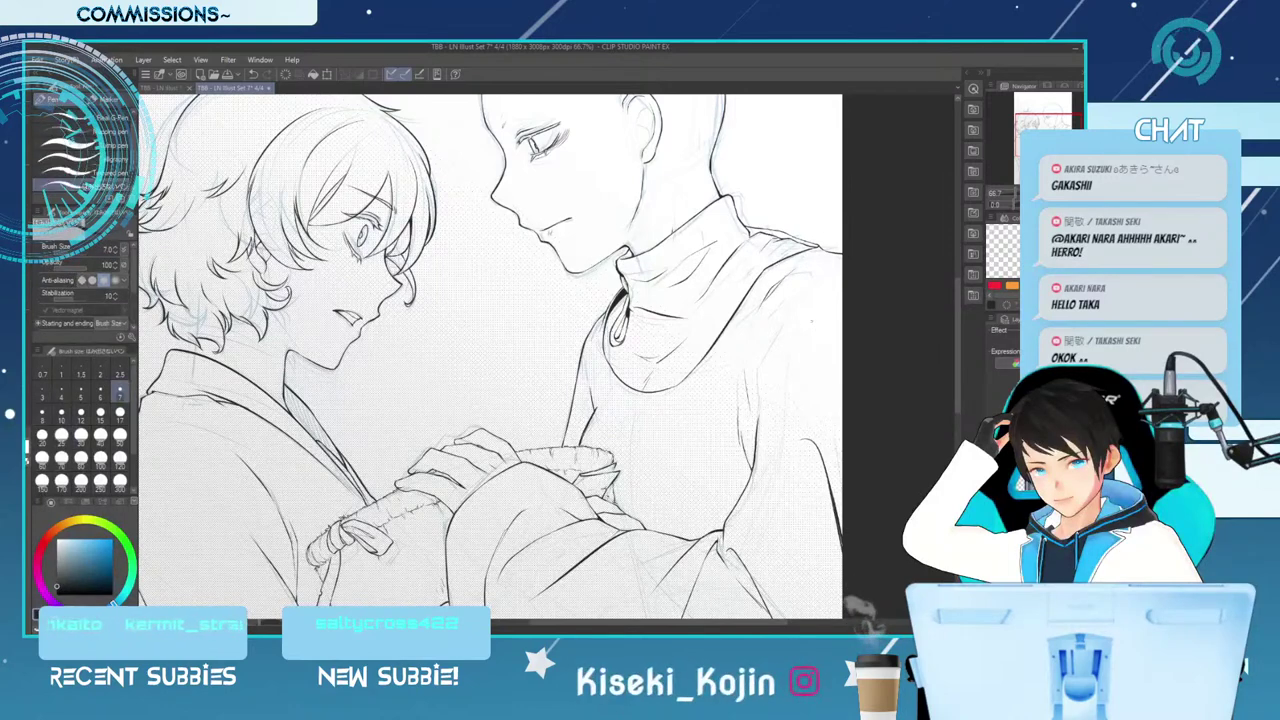
Ink the bald character's shoulder line across the upper arm and a short stroke joining it to the inner arm contour
mouse_move(765, 396)
left_mouse_down()
mouse_move(805, 346)
mouse_move(764, 402)
mouse_move(840, 342)
left_mouse_up()
key("ctrl+z")
key("ctrl+z")
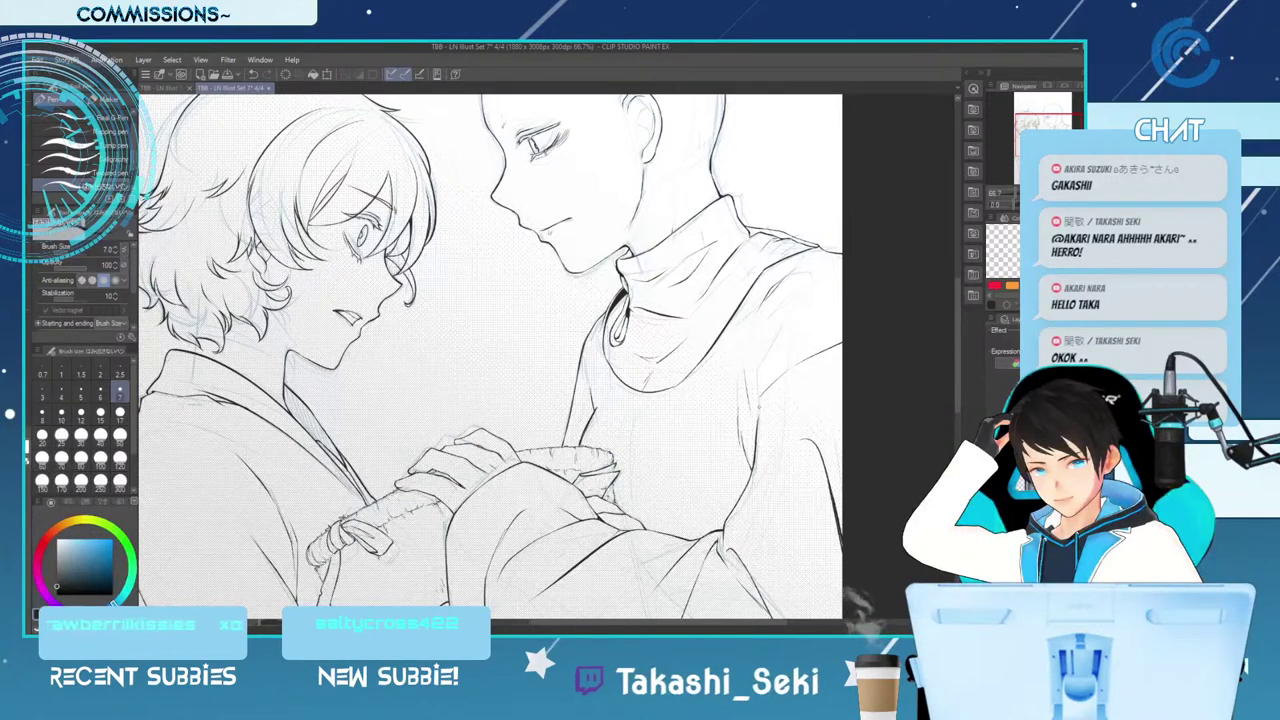
key("ctrl+z")
left_click_drag(759, 397, 757, 426)
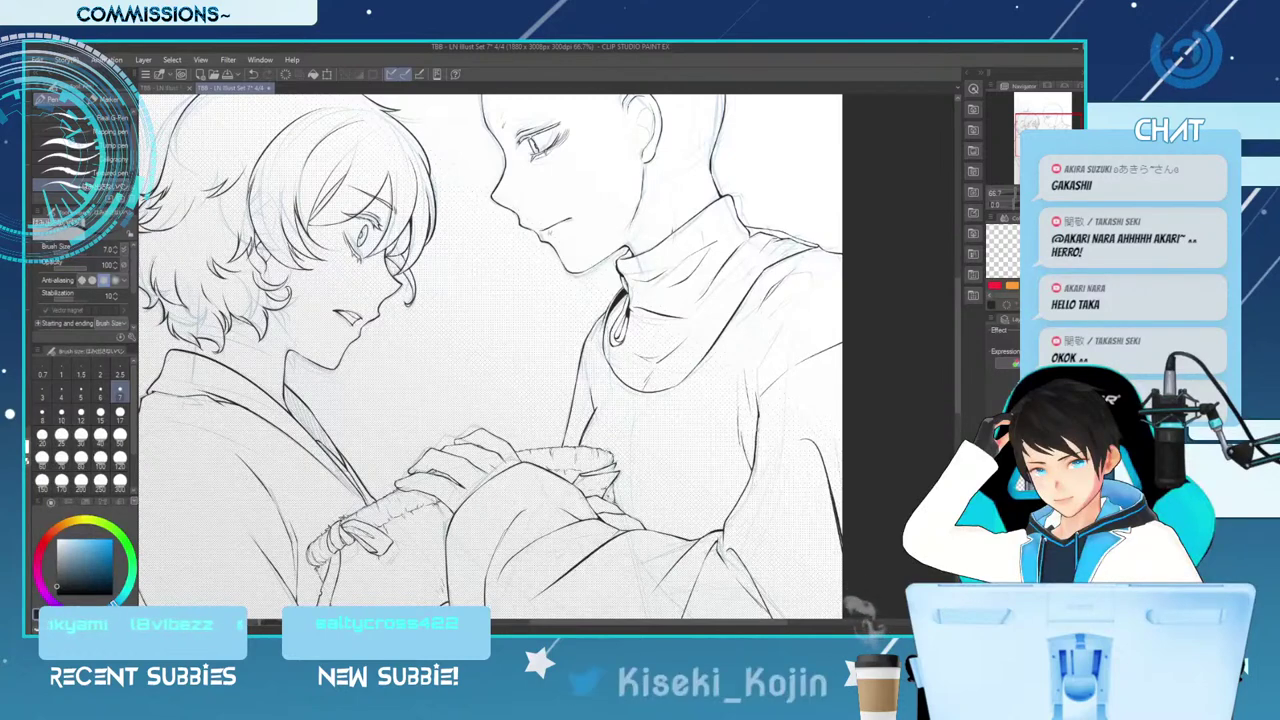
key("e")
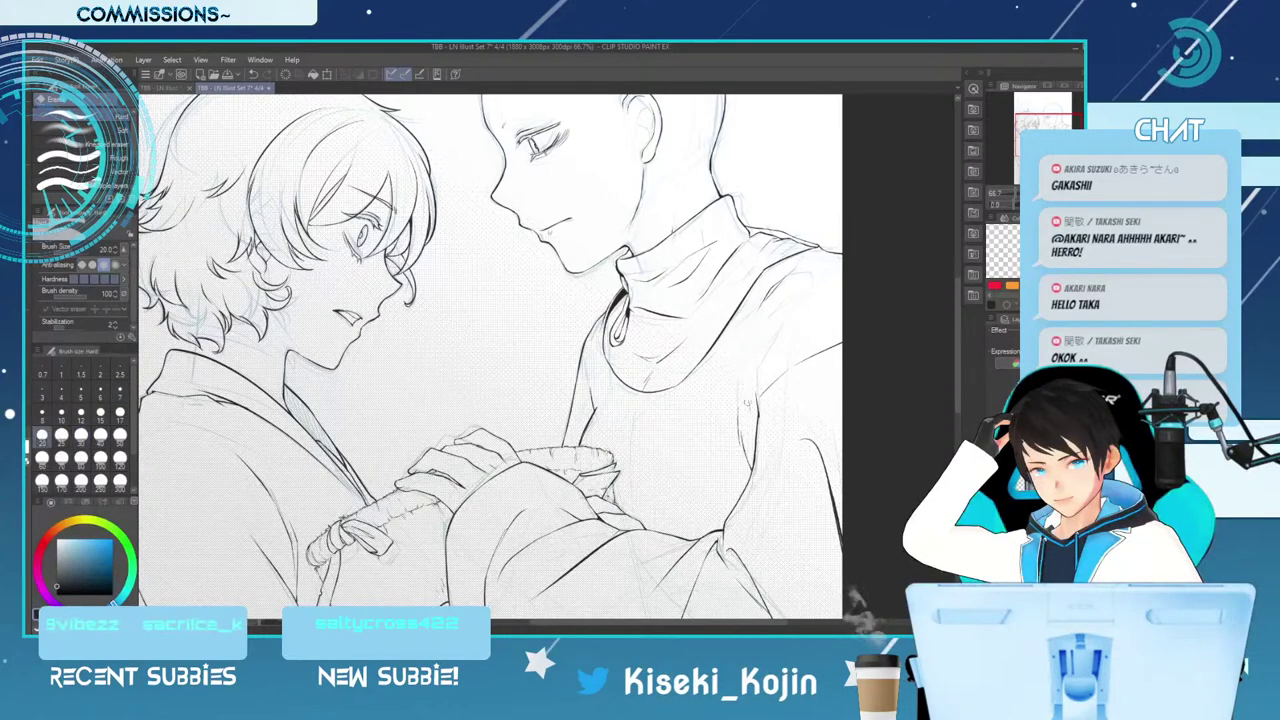
key("p")
left_click_drag(749, 372, 749, 415)
key("ctrl+z")
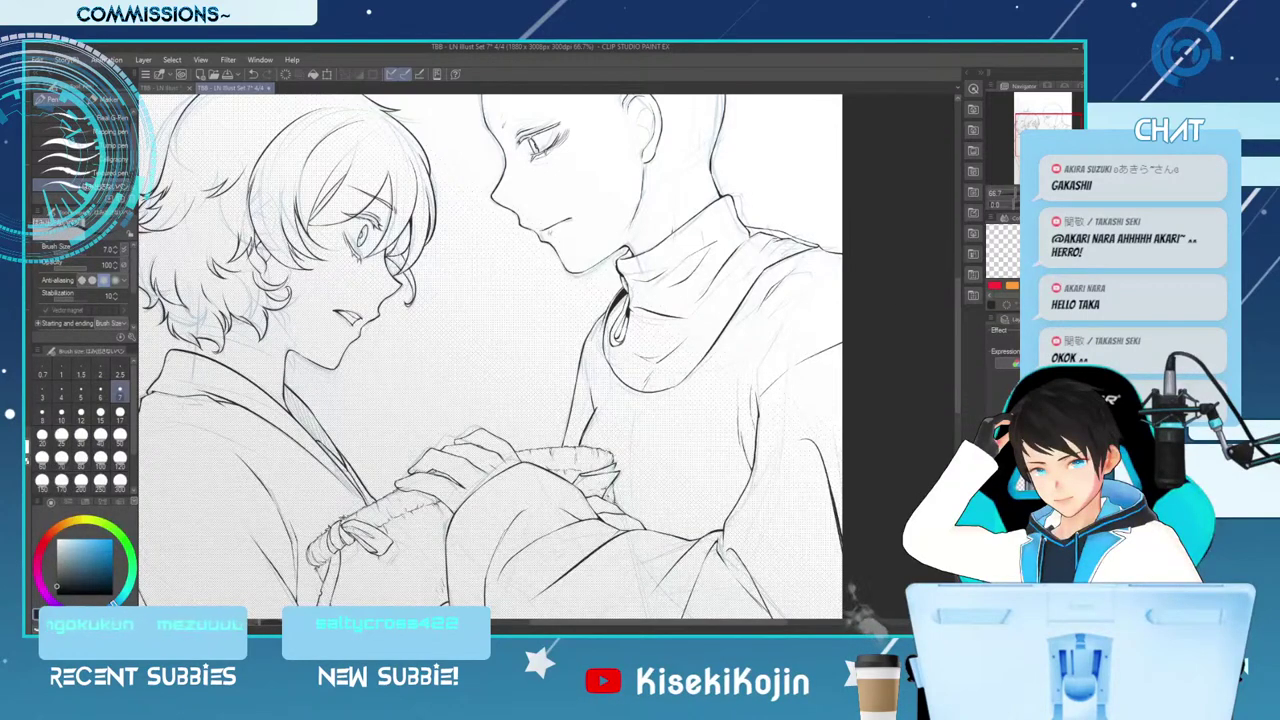
Flip the canvas view and touch up the bald character's inner arm and chest lines with the eraser and pen
key("ctrl+minus")
key("h")
key("e")
key("bracketleft")
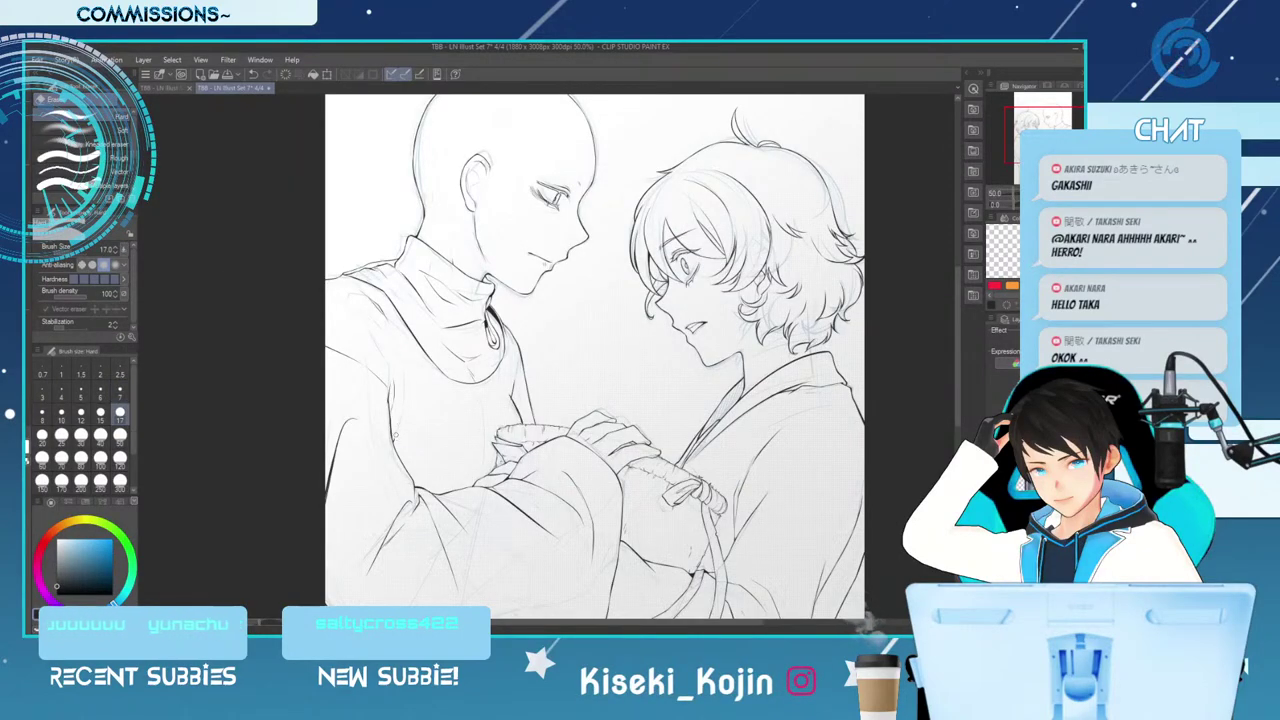
key("p")
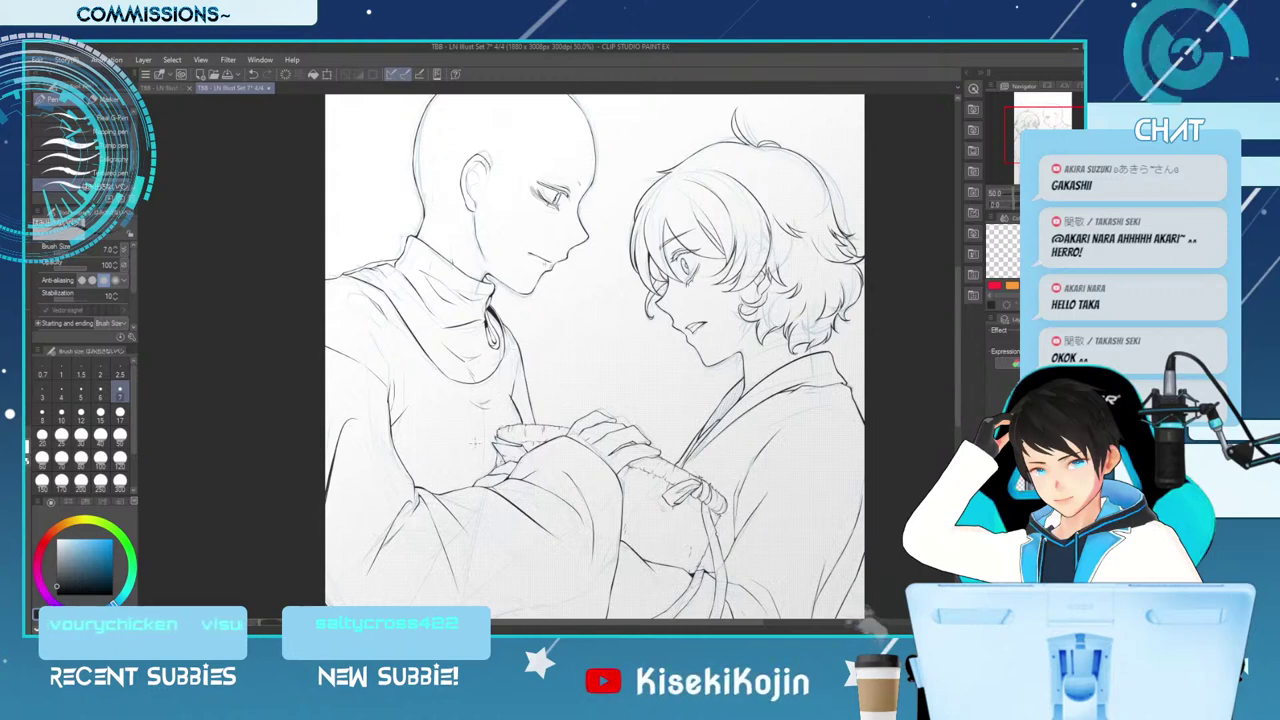
key("]")
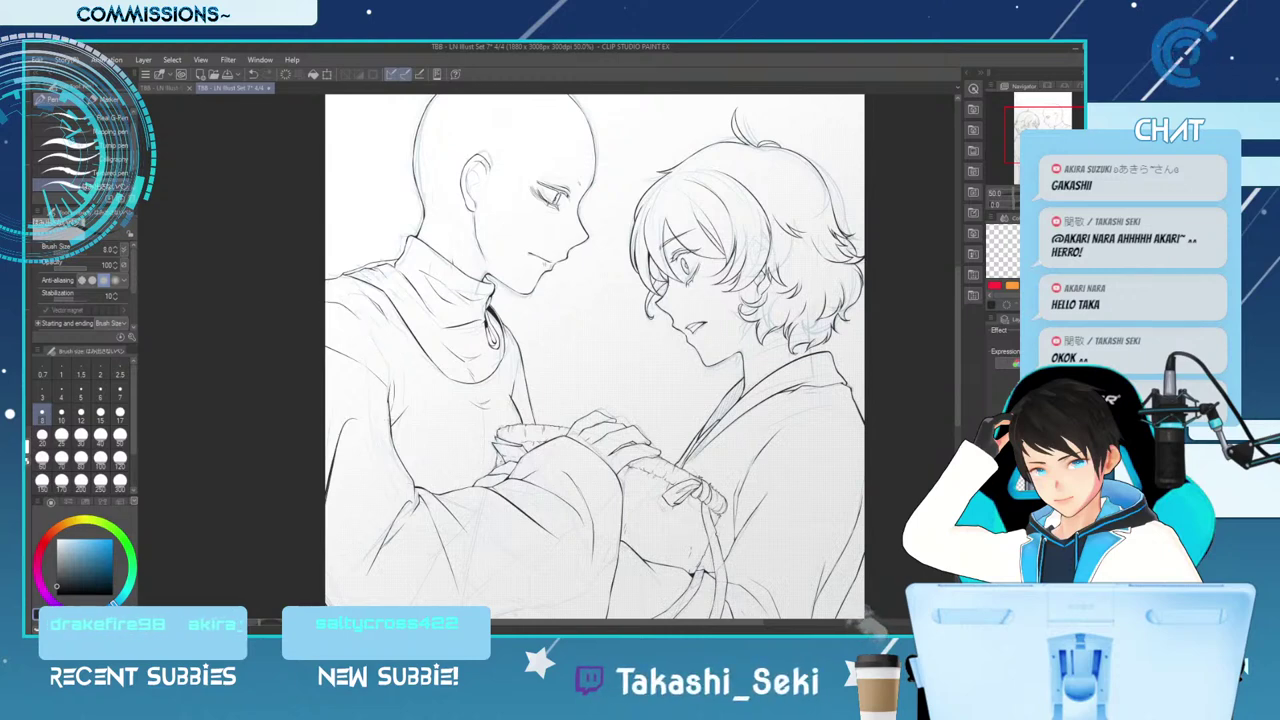
key("e")
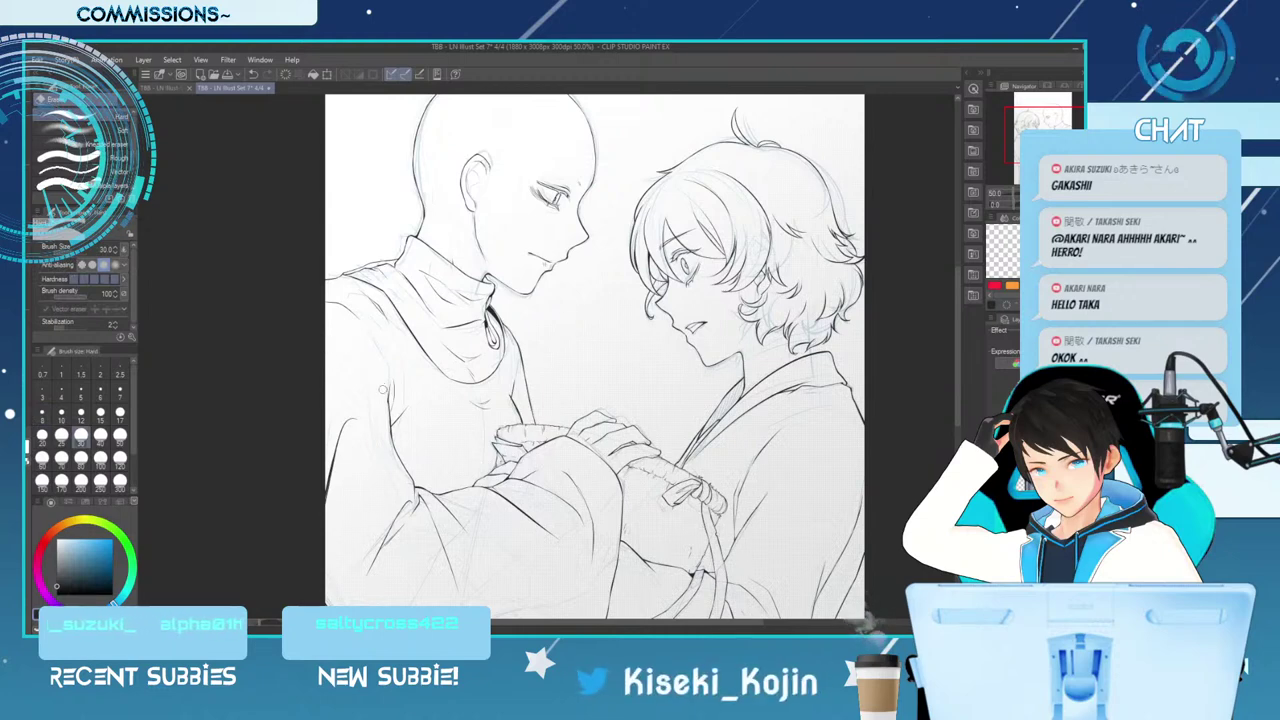
key("p")
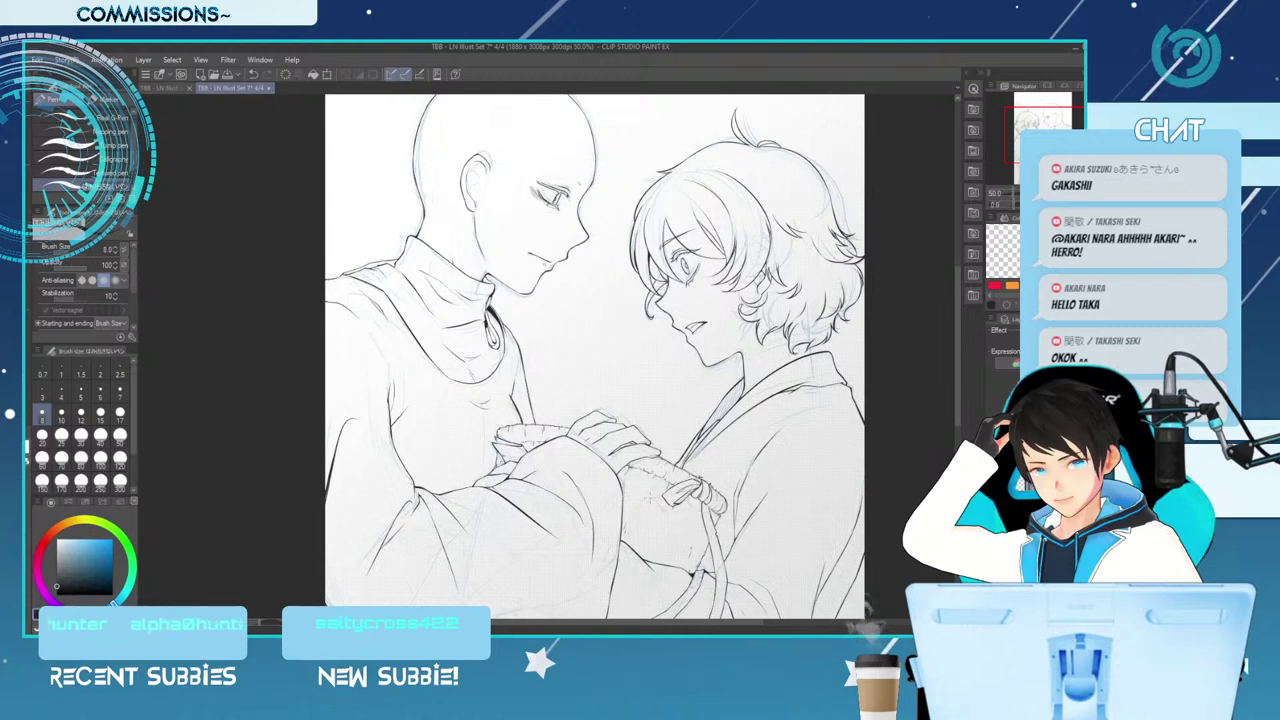
Ink a straight diagonal garment line running down from the lower edge of the bald character's sleeve with a size 10 brush
scroll(595, 330, "down", 5)
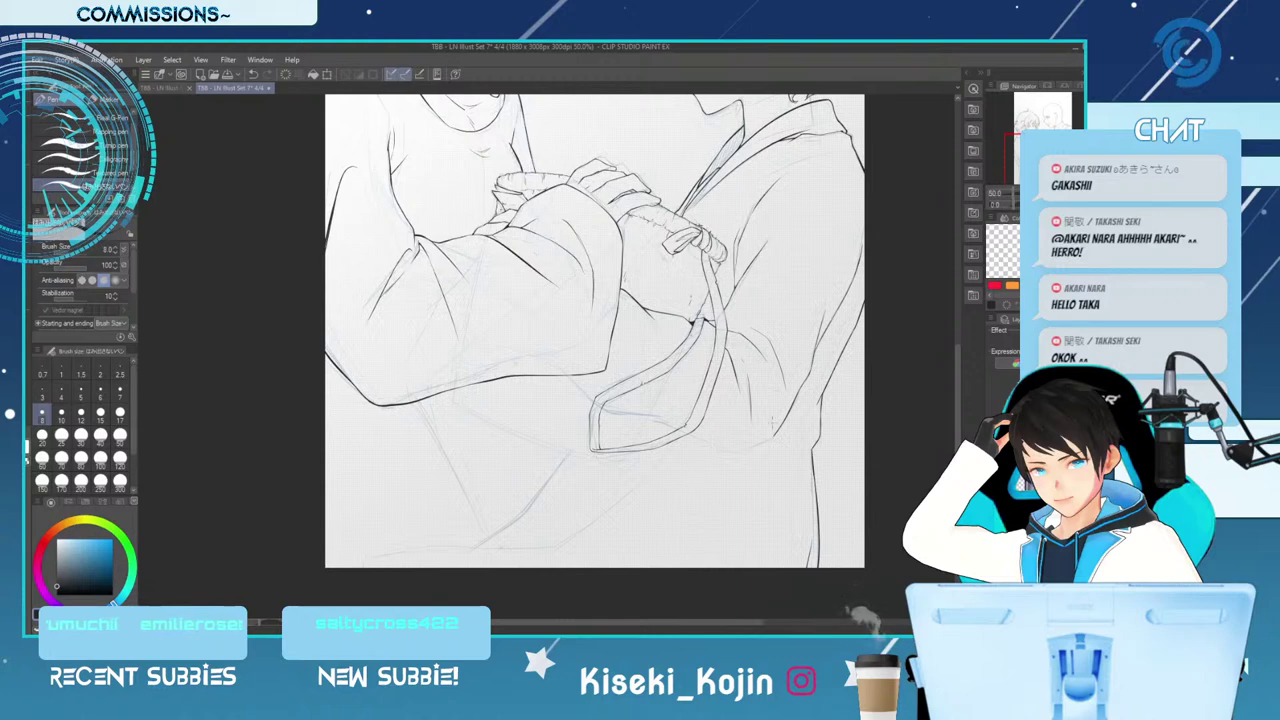
key("]")
left_click_drag(419, 403, 447, 459)
key("ctrl+z")
left_click_drag(419, 403, 488, 540)
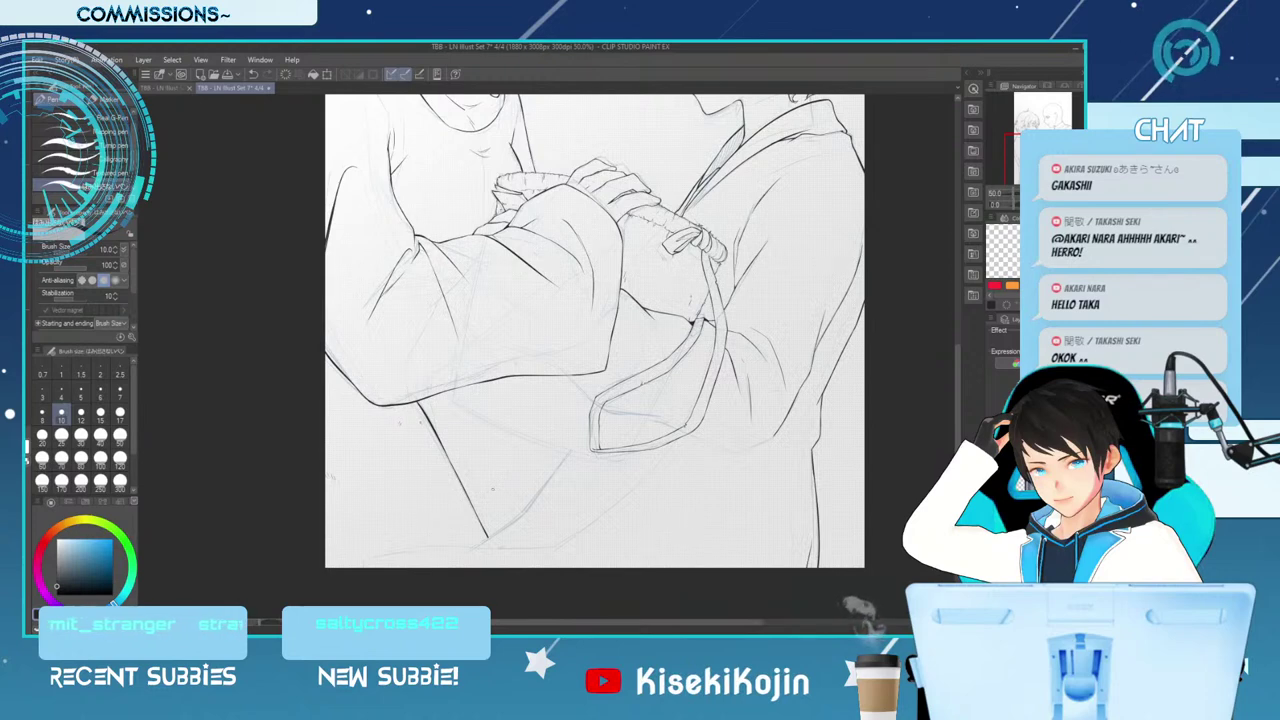
Check the whole drawing in both flipped and unflipped view and save the illustration
left_click_drag(958, 396, 958, 311)
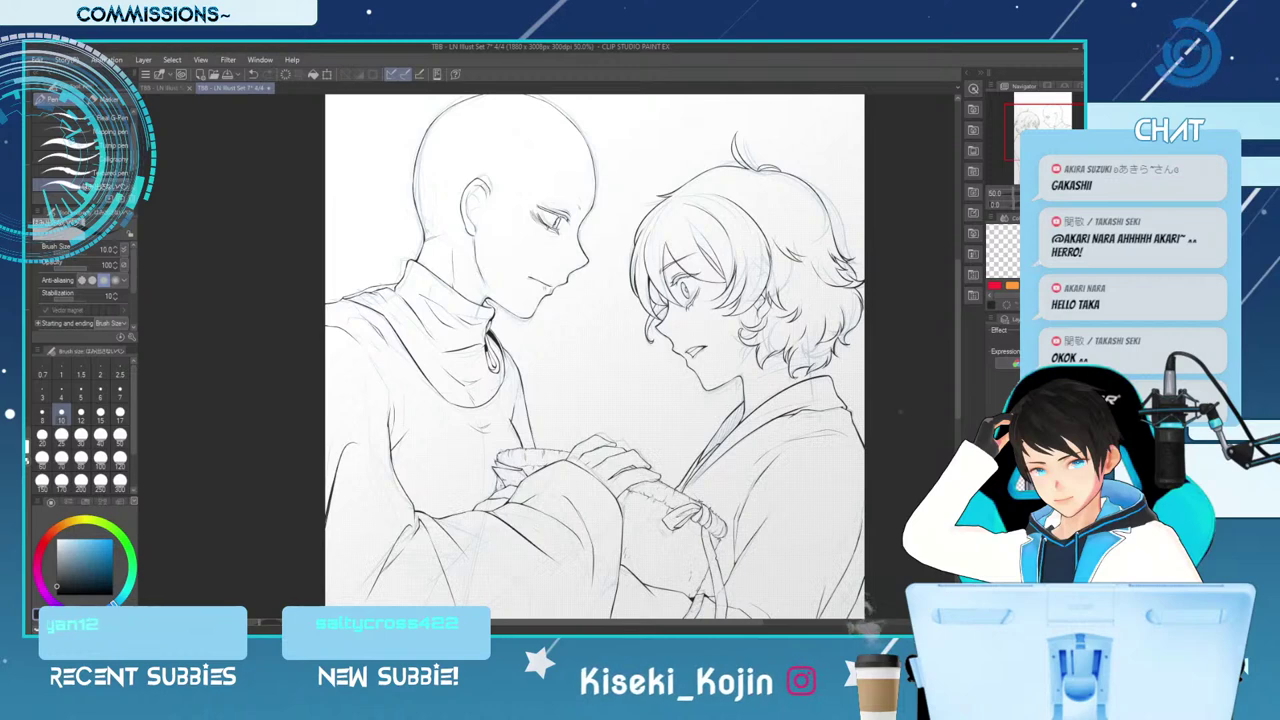
left_click_drag(957, 400, 957, 477)
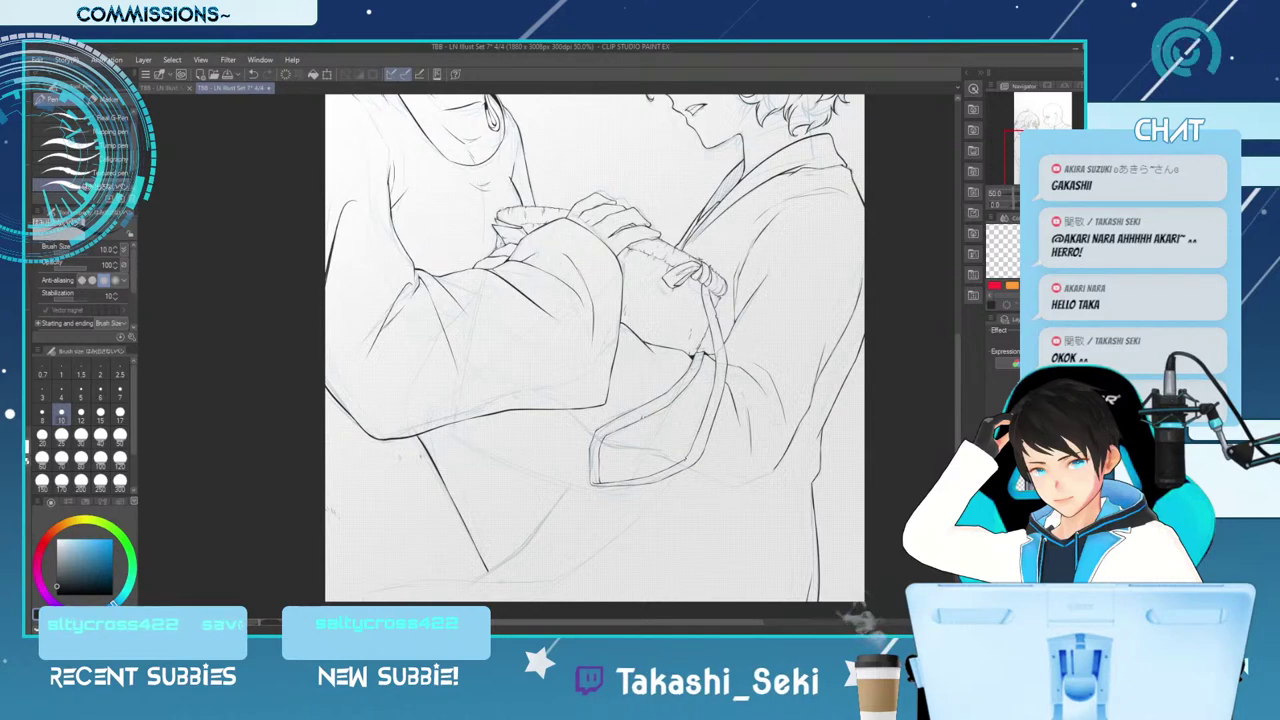
scroll(595, 357, "up", 5)
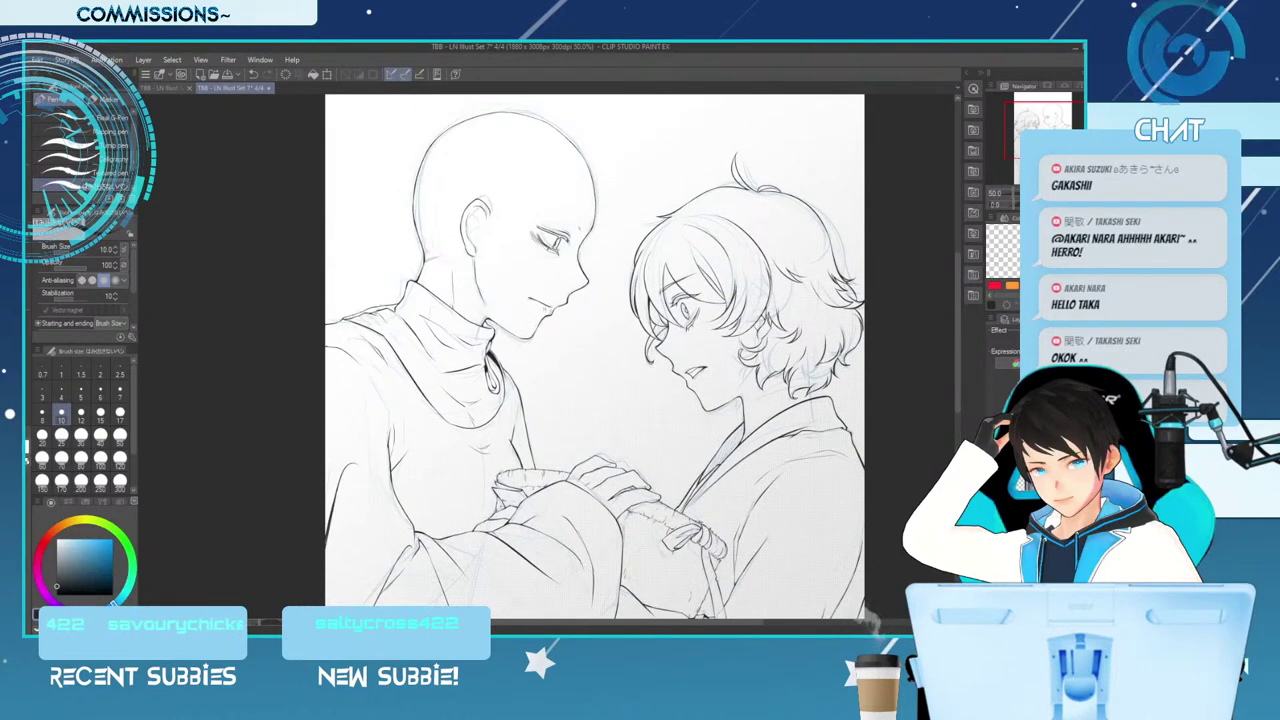
key("ctrl+minus")
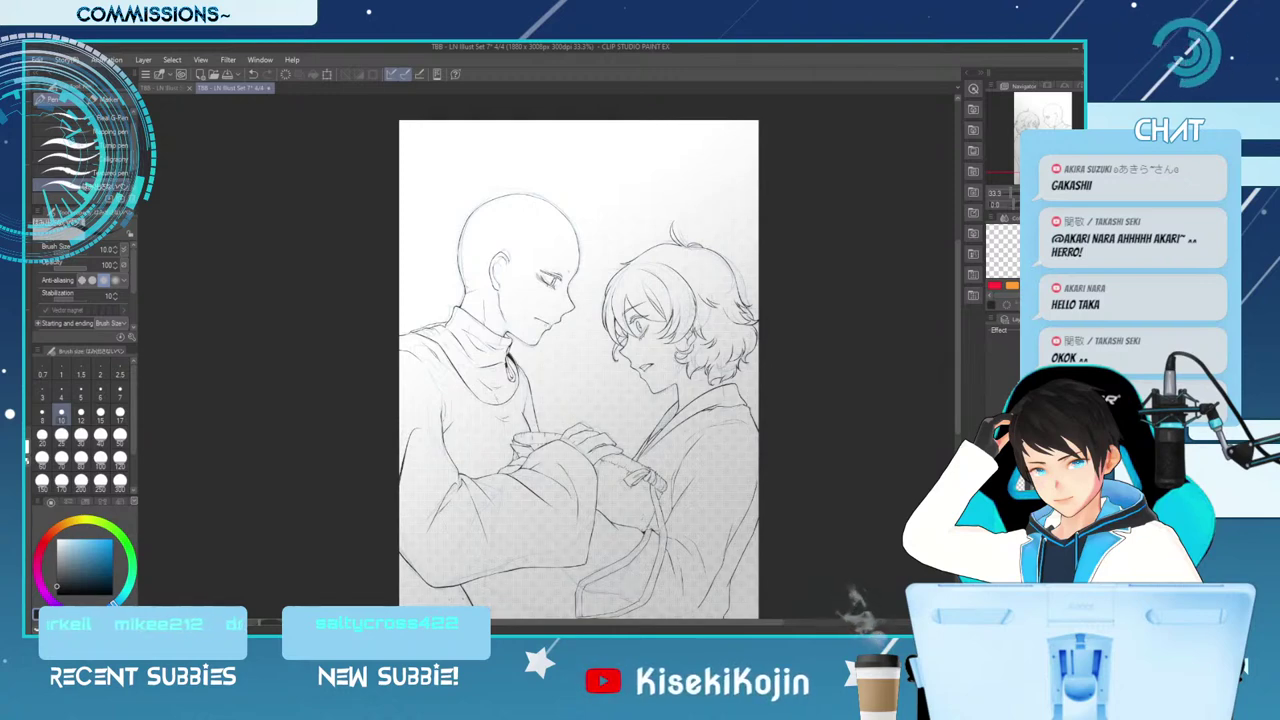
left_click_drag(957, 338, 957, 406)
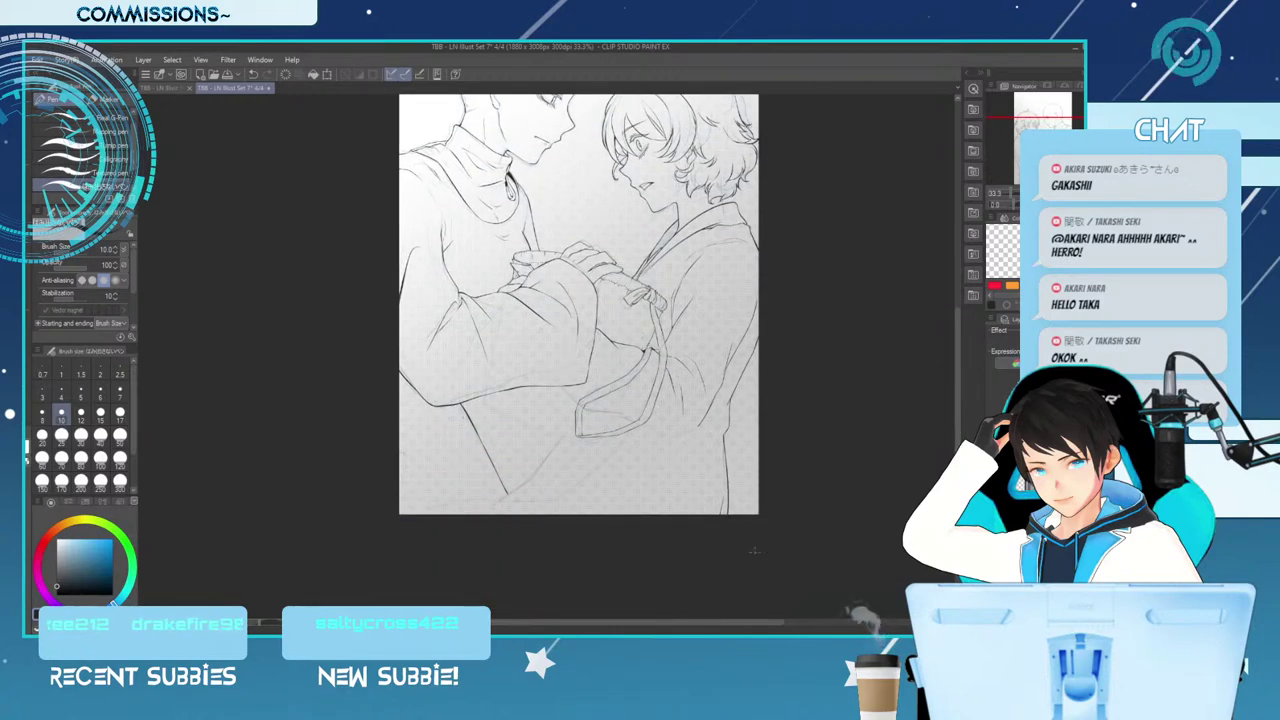
key("ctrl+s")
key("h")
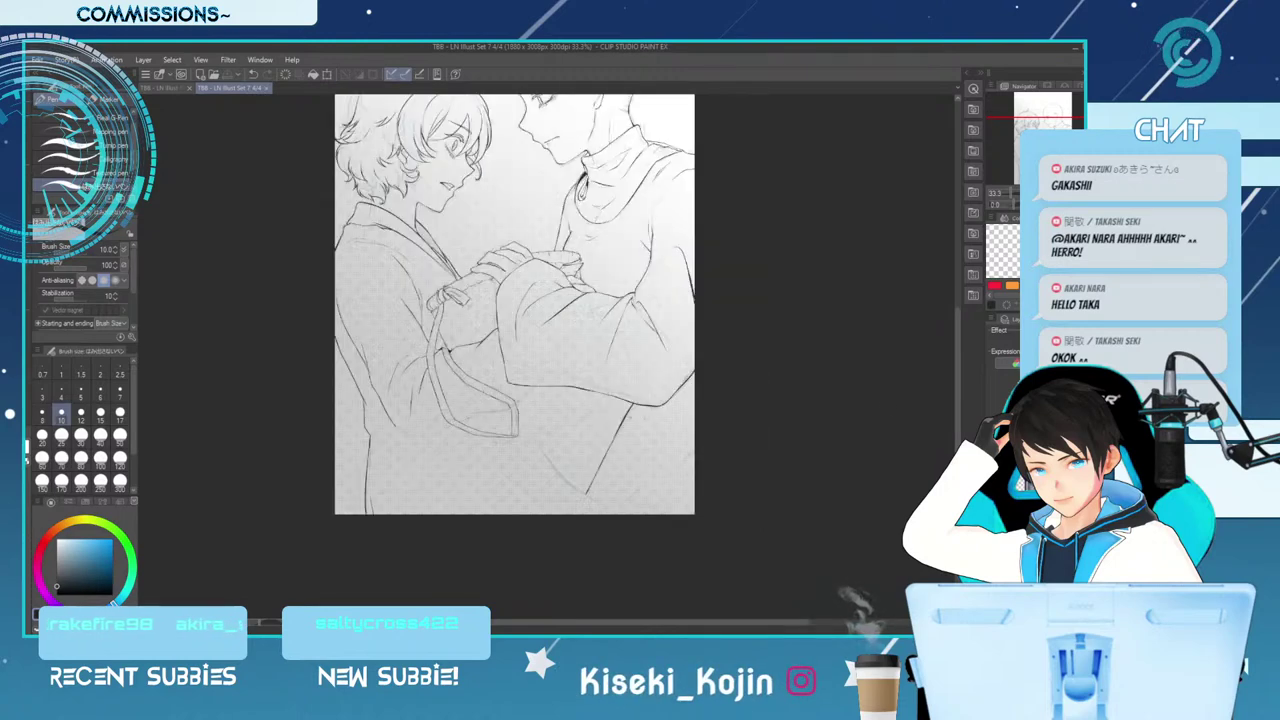
scroll(515, 340, "up", 2)
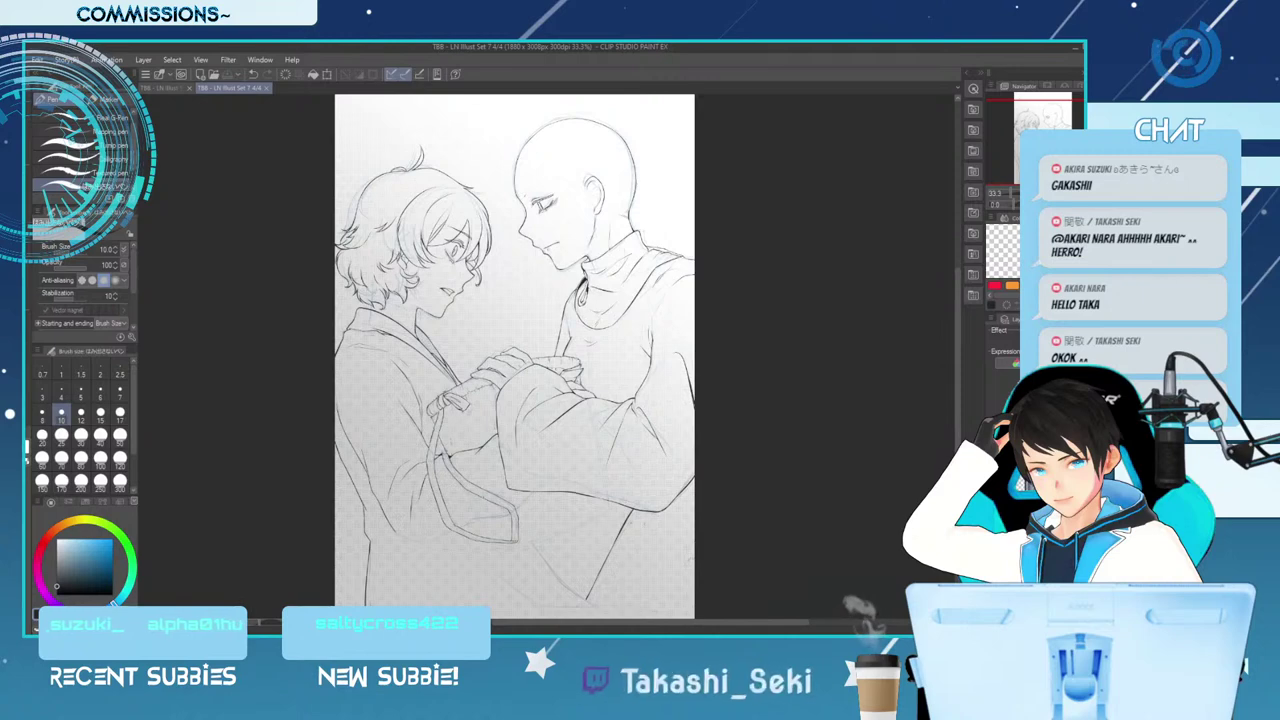
Ink the lower edge of the wavy-haired character's sleeve up to the outer side of the hanging ribbon loop
key("asciicircum")
key("asciicircum")
key("asciicircum")
key("asciicircum")
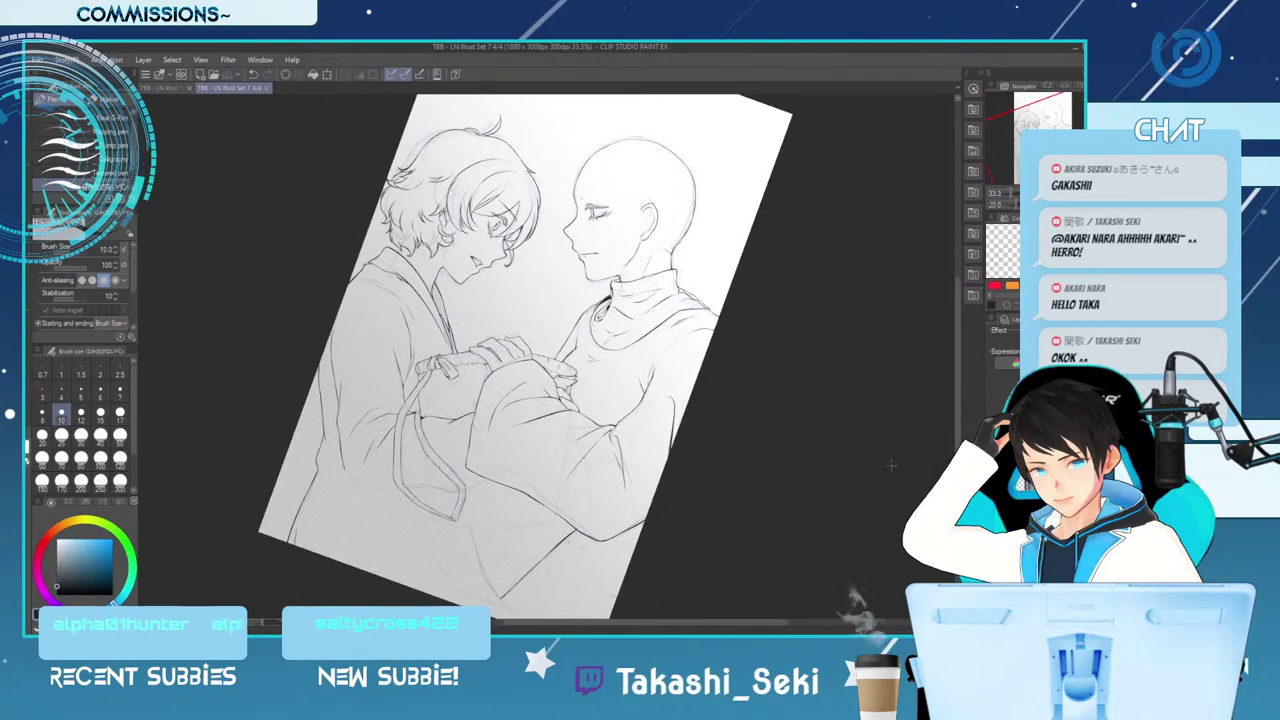
key("ctrl+plus")
scroll(500, 360, "down", 5)
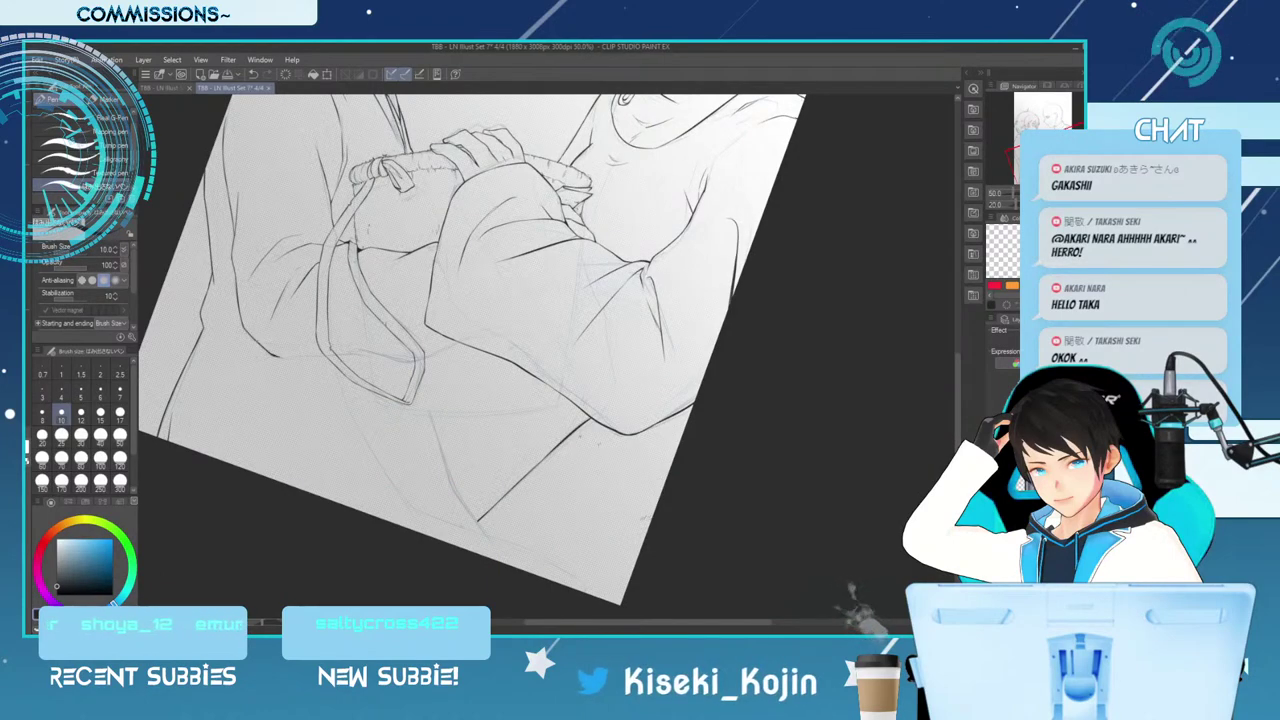
key("minus")
key("minus")
key("minus")
key("minus")
key("minus")
key("minus")
key("minus")
key("minus")
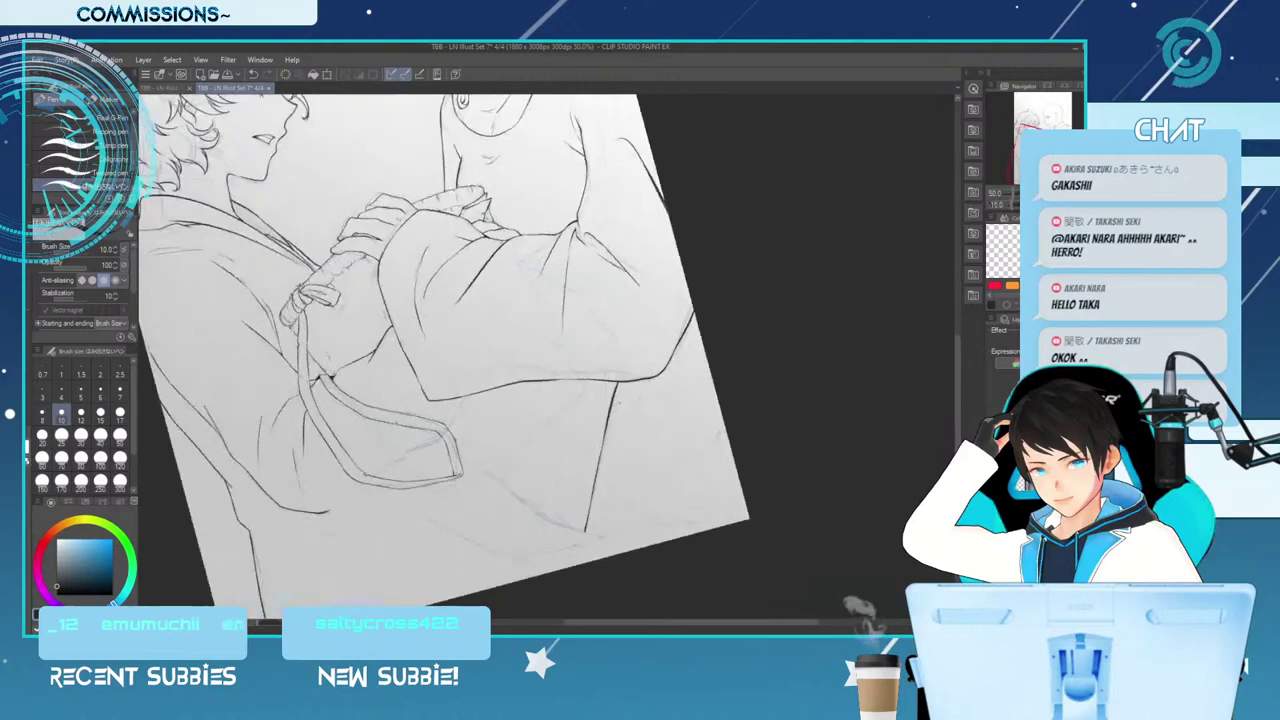
key("ctrl+plus")
scroll(548, 358, "left", 3)
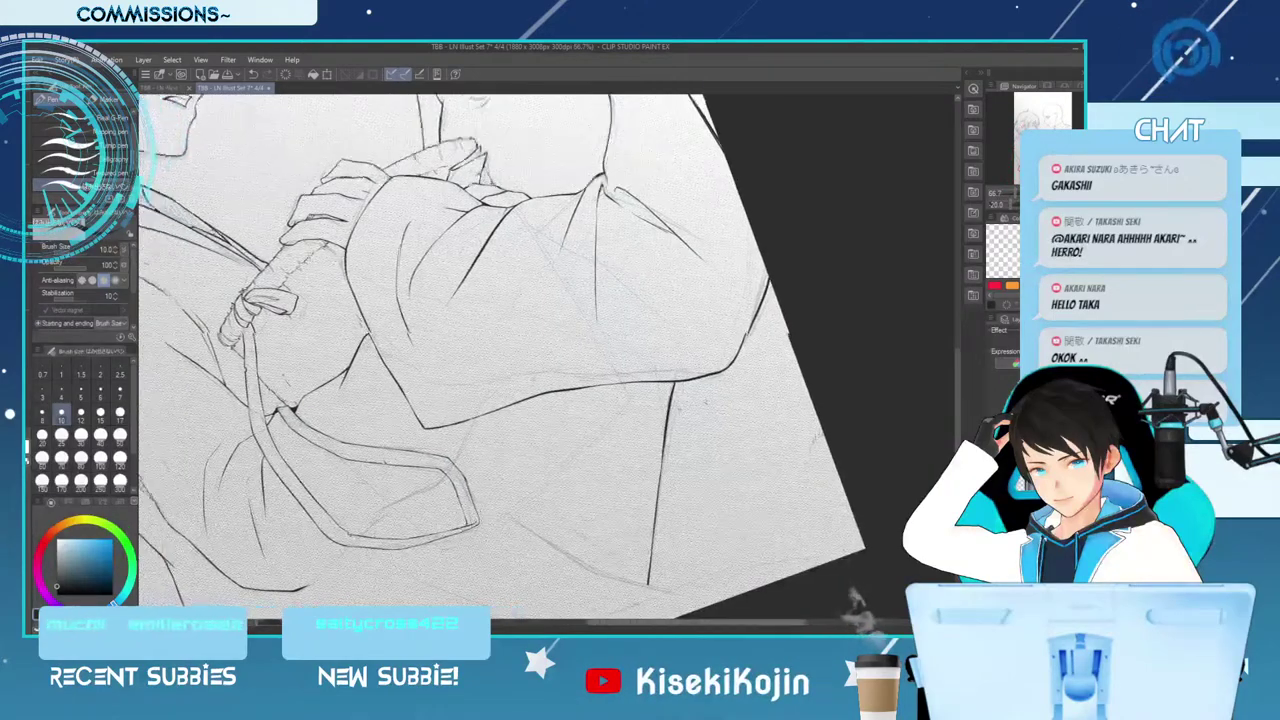
scroll(540, 360, "down", 3)
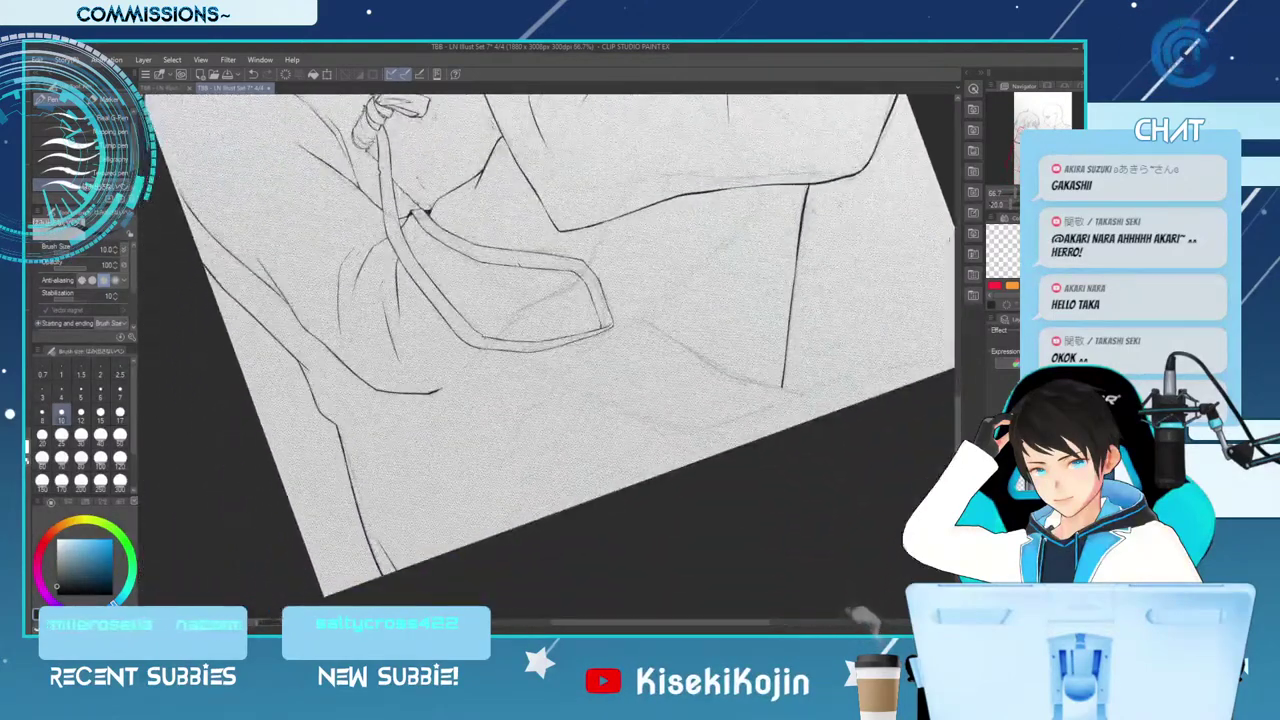
left_click_drag(434, 392, 478, 352)
key("ctrl+z")
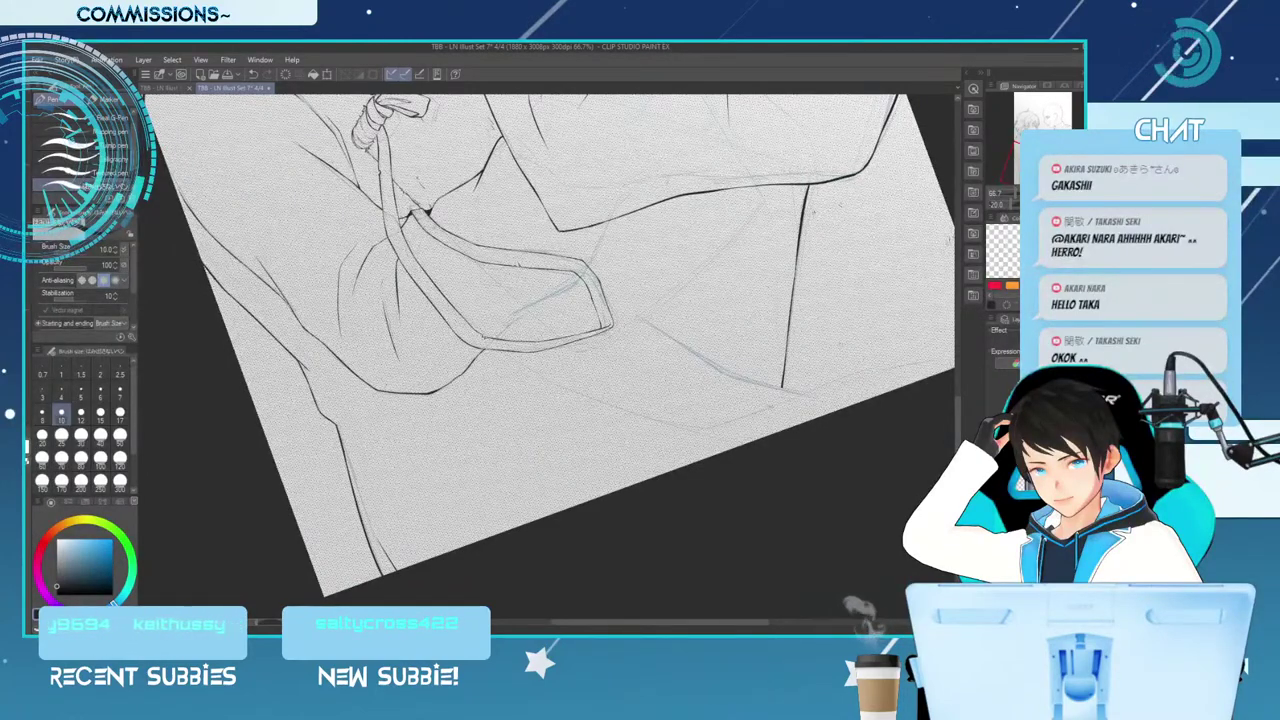
Continue the wavy-haired character's garment edge inside the ribbon loop and from the loop up to the bald character's sleeve
left_click_drag(486, 346, 520, 318)
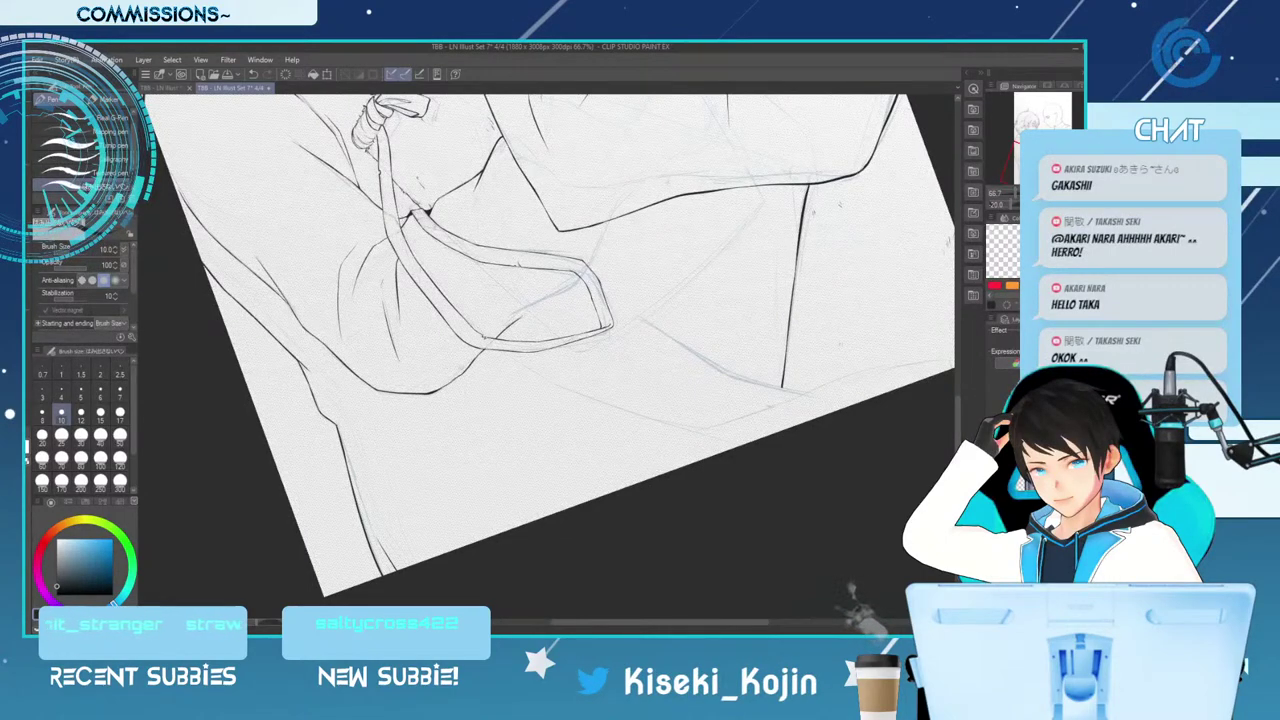
left_click_drag(522, 317, 579, 279)
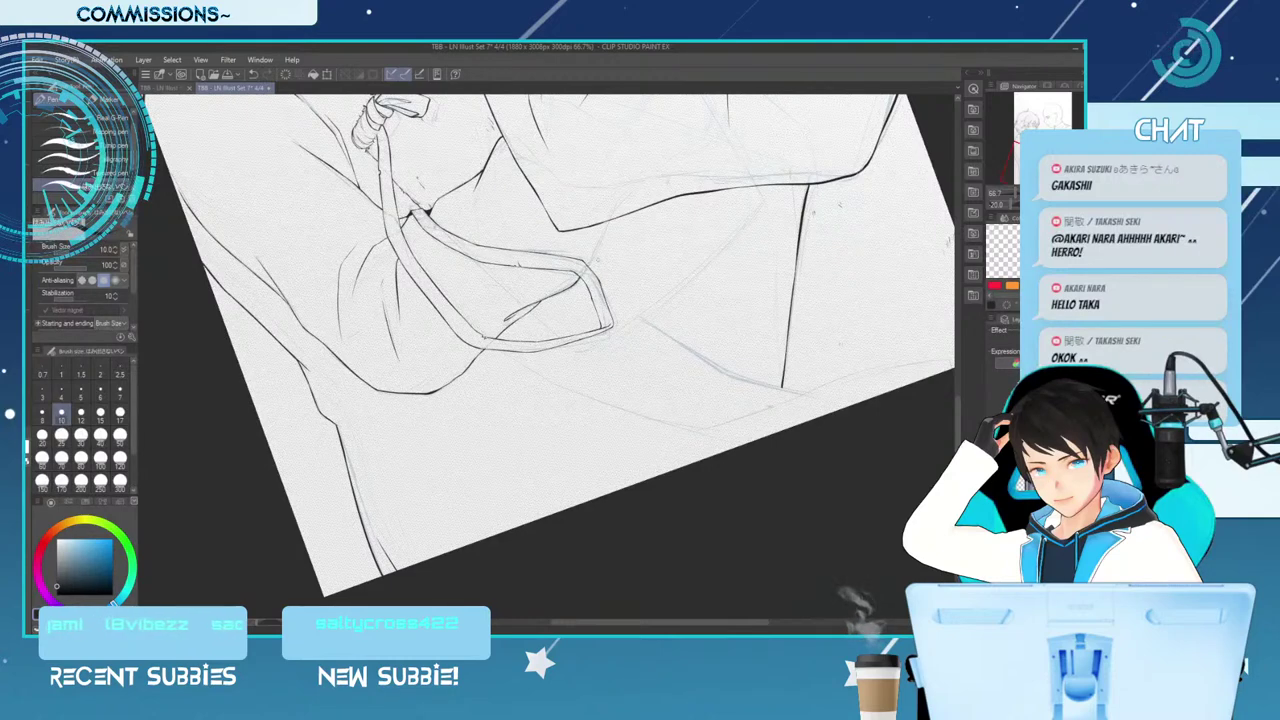
left_click_drag(605, 223, 591, 259)
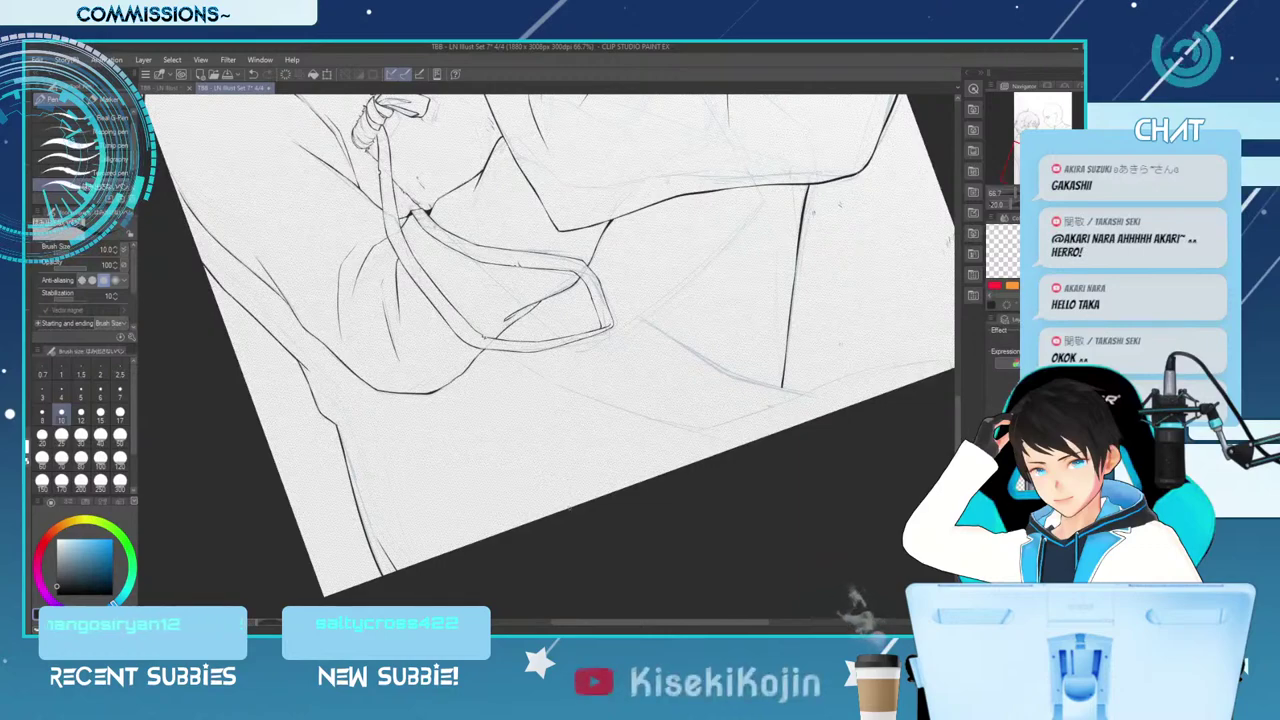
Ink a short fold line inside the ribbon loop and a short stroke below the bald character's sleeve edge with a size 7 brush
key("asciicircum")
key("asciicircum")
key("asciicircum")
key("asciicircum")
key("asciicircum")
key("asciicircum")
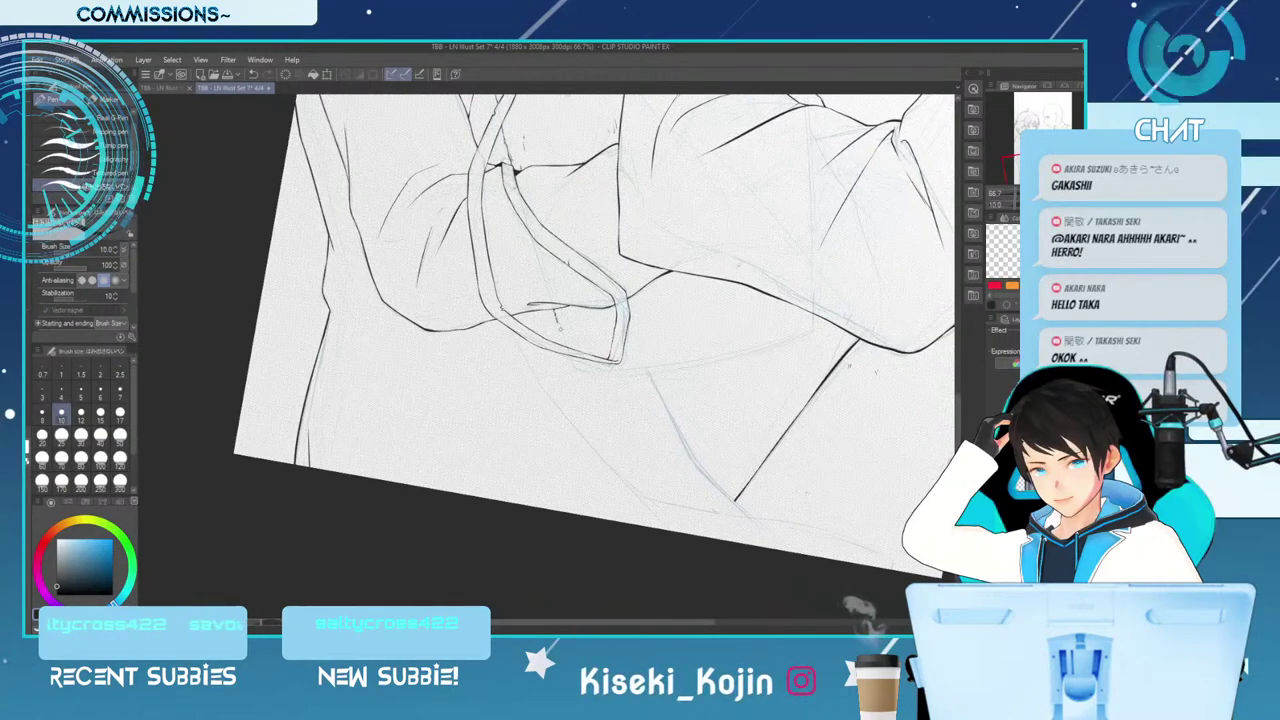
key("ctrl+z")
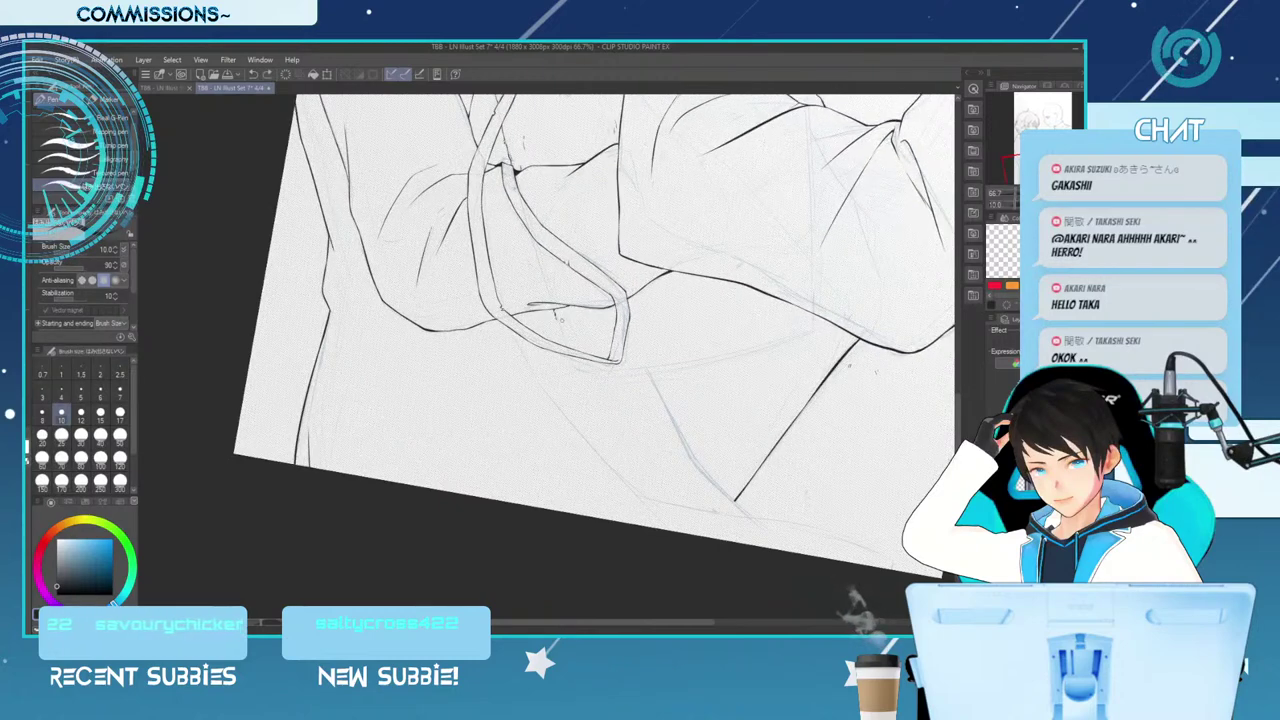
key("bracketleft")
key("bracketleft")
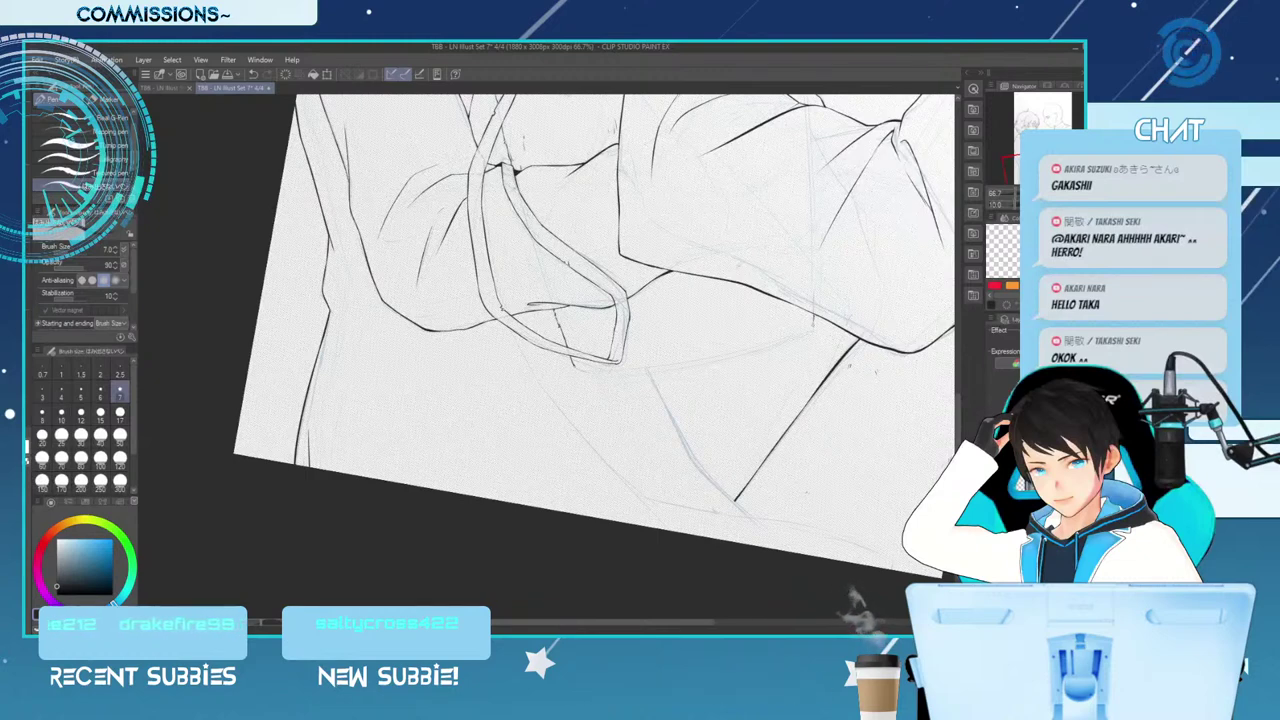
left_click_drag(814, 298, 814, 328)
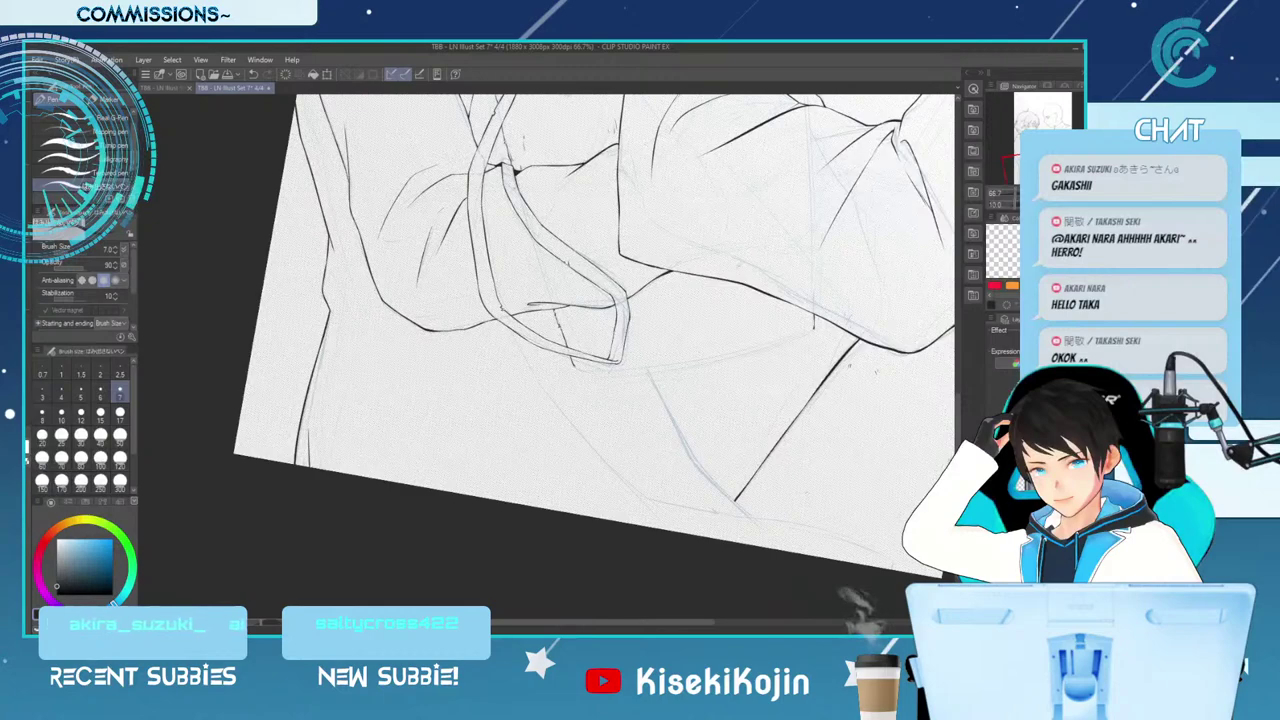
Examine the ribbon loop and lower garment lines at several canvas angles
key("^")
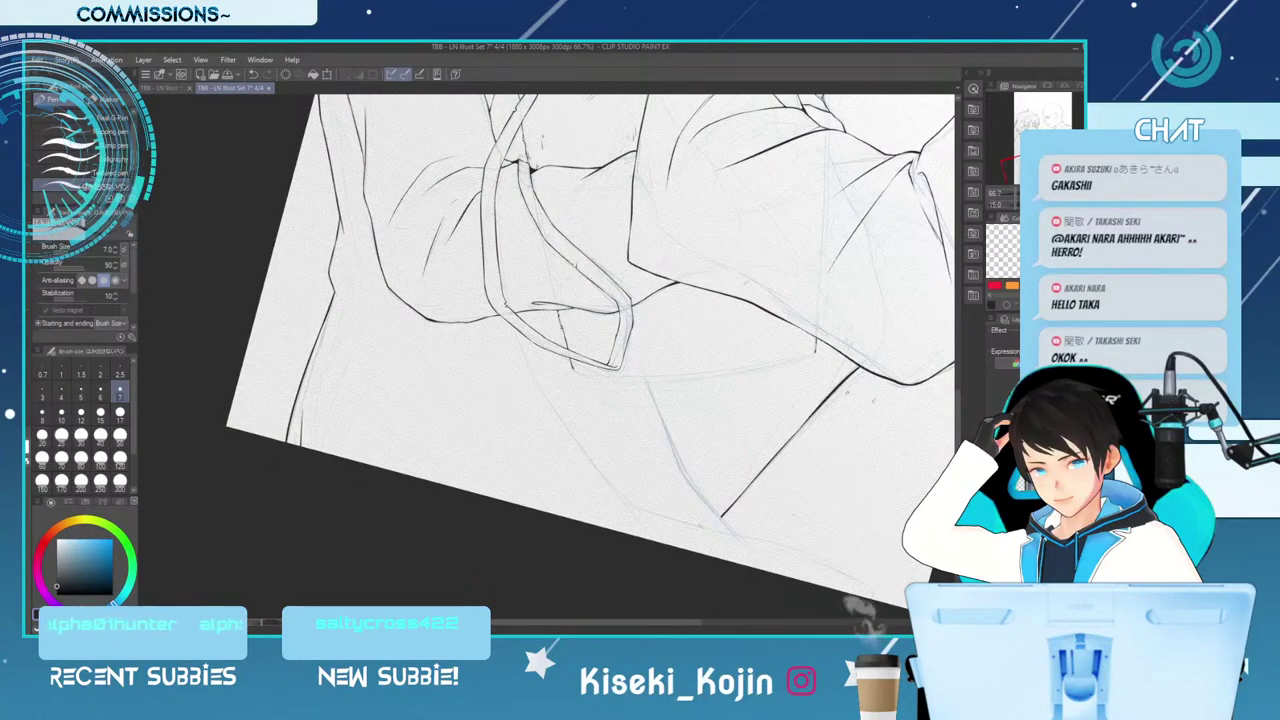
key("-")
key("-")
key("-")
key("-")
key("-")
key("-")
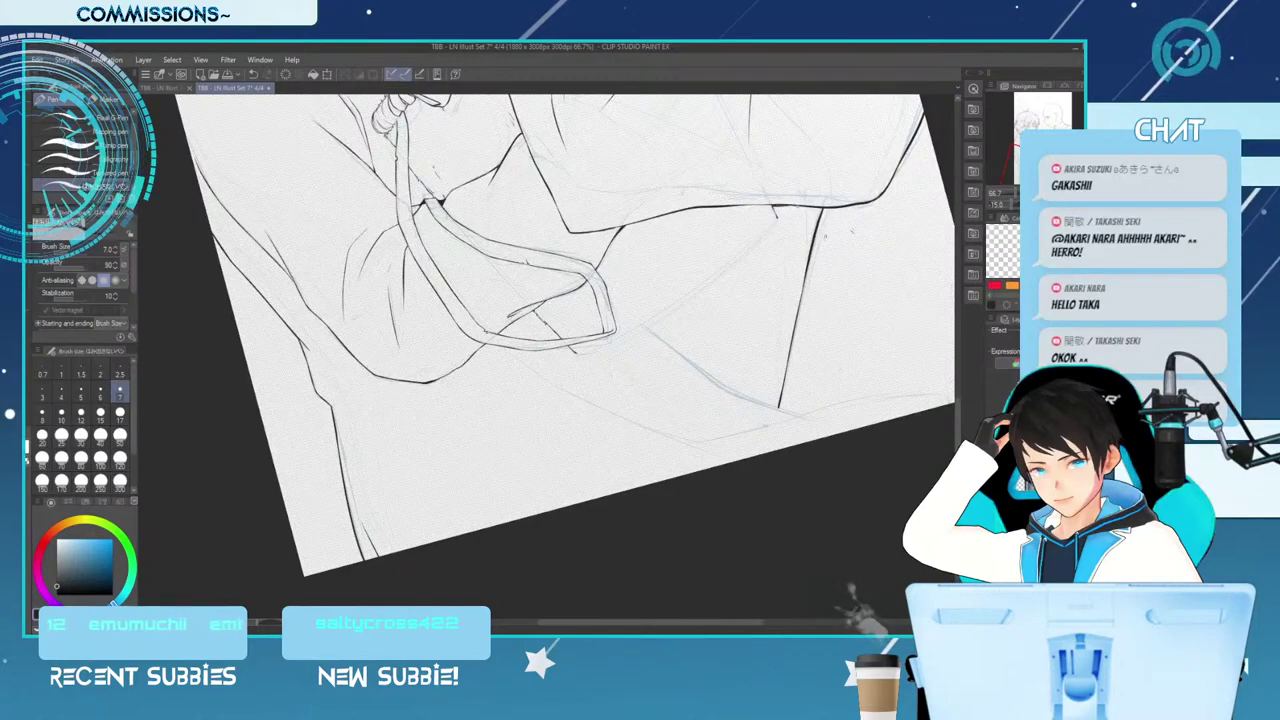
key("-")
key("-")
key("-")
key("-")
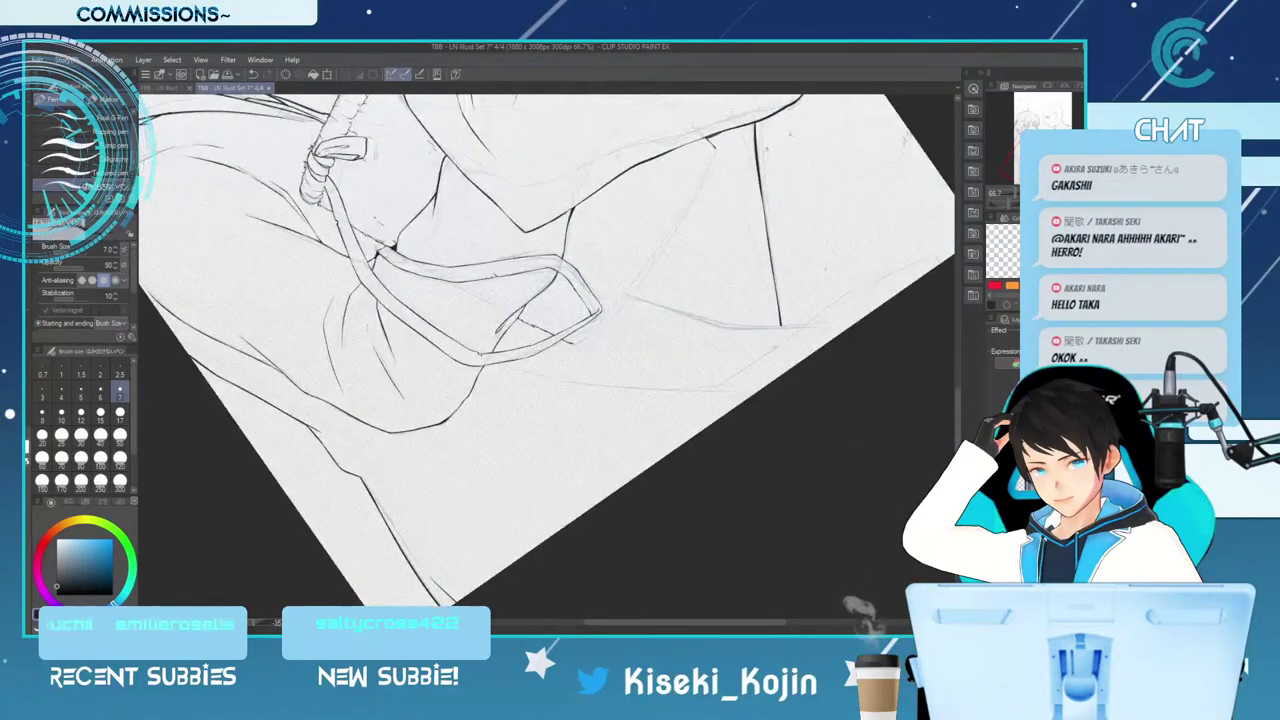
scroll(547, 356, "up", 3)
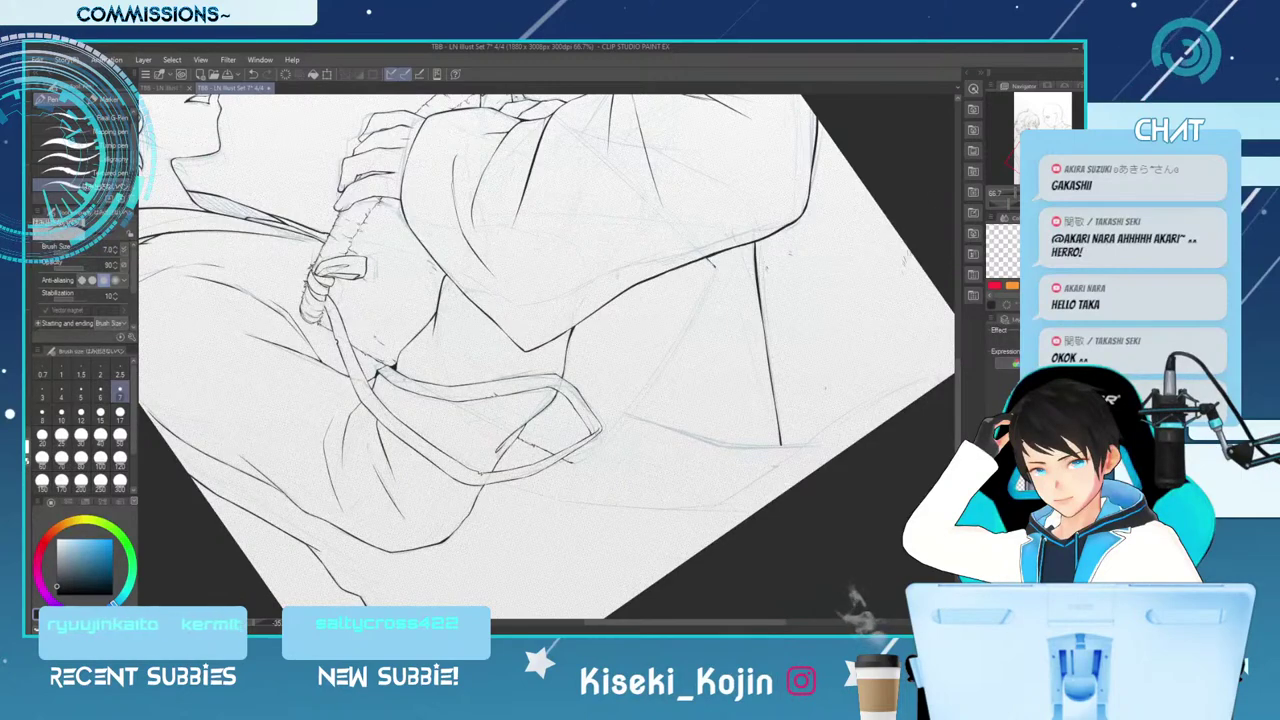
Examine the overall line art of both characters at reduced zoom, from the lower garments up to the heads
key("ctrl+minus")
key("asciicircum")
key("asciicircum")
key("asciicircum")
key("asciicircum")
key("asciicircum")
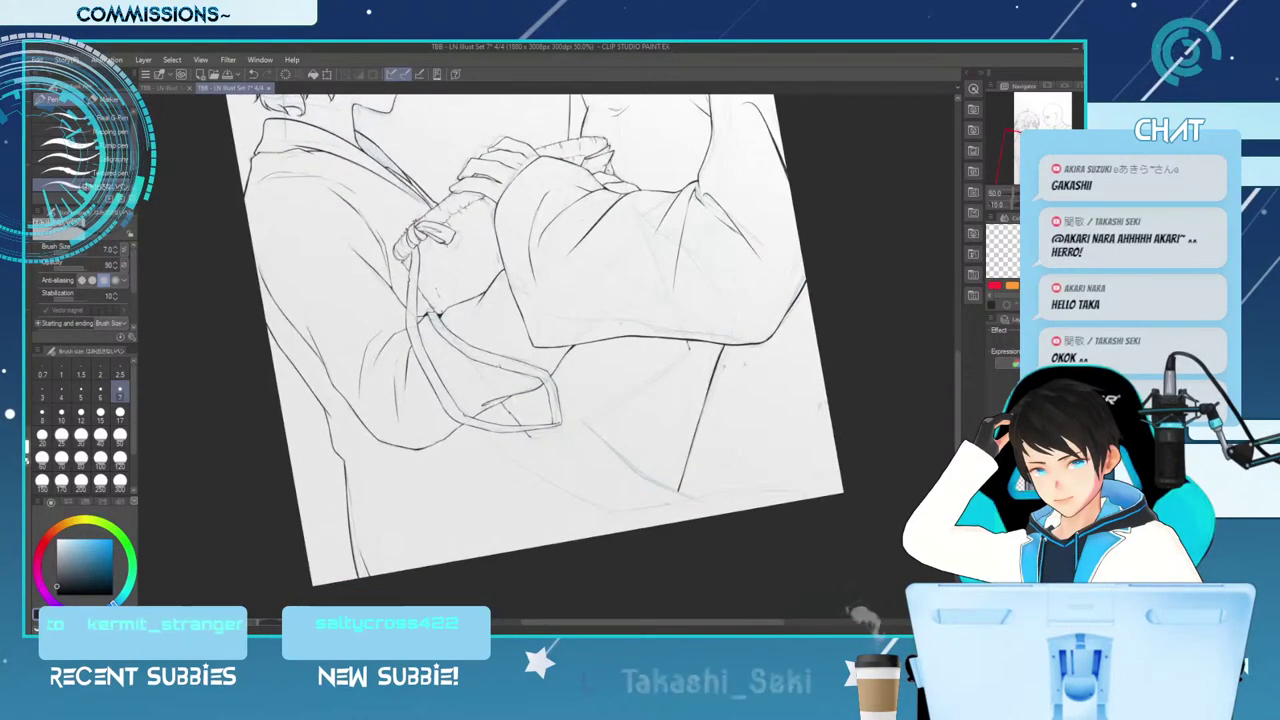
scroll(535, 340, "down", 1)
left_click_drag(956, 347, 956, 320)
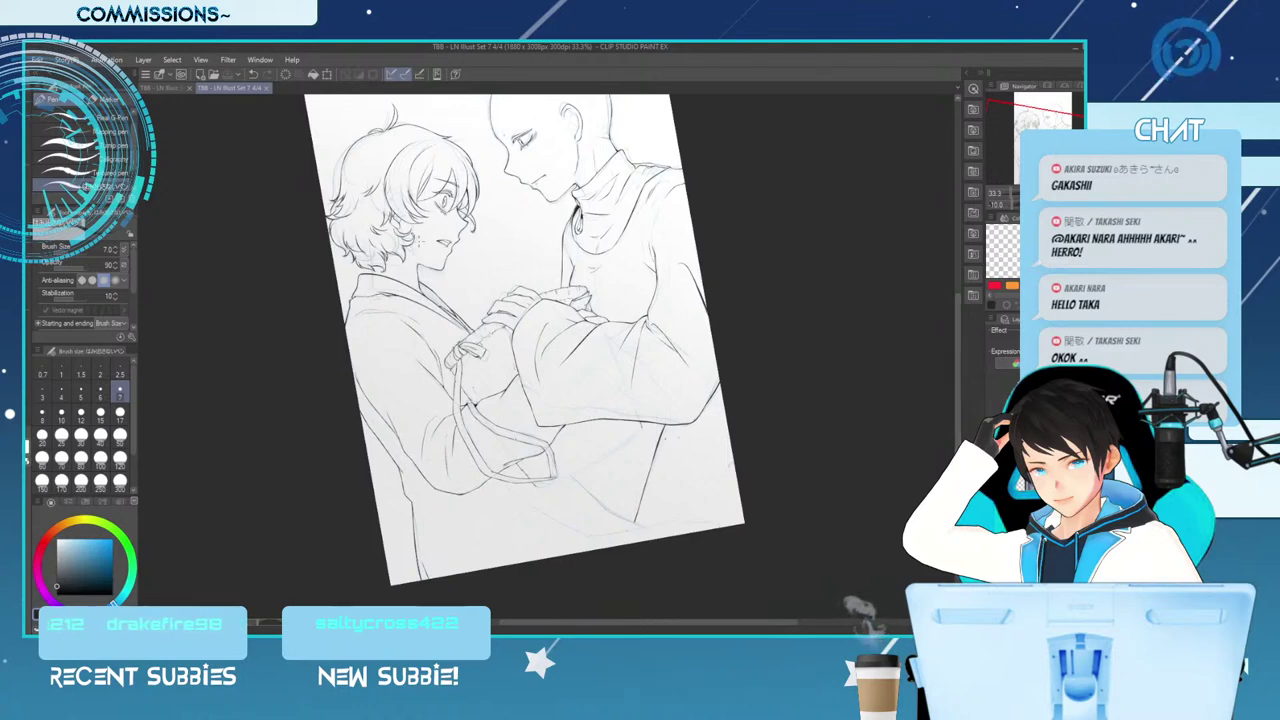
scroll(420, 233, "up", 1)
scroll(425, 235, "up", 1)
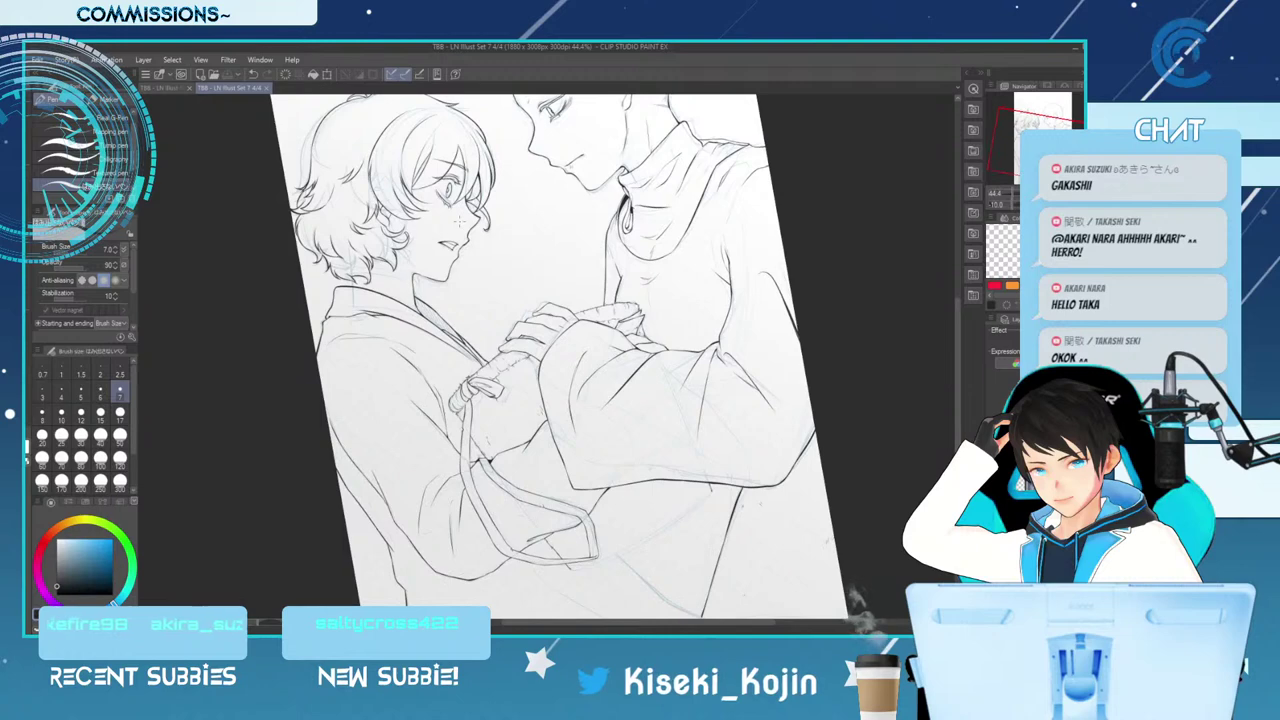
left_click_drag(957, 335, 957, 301)
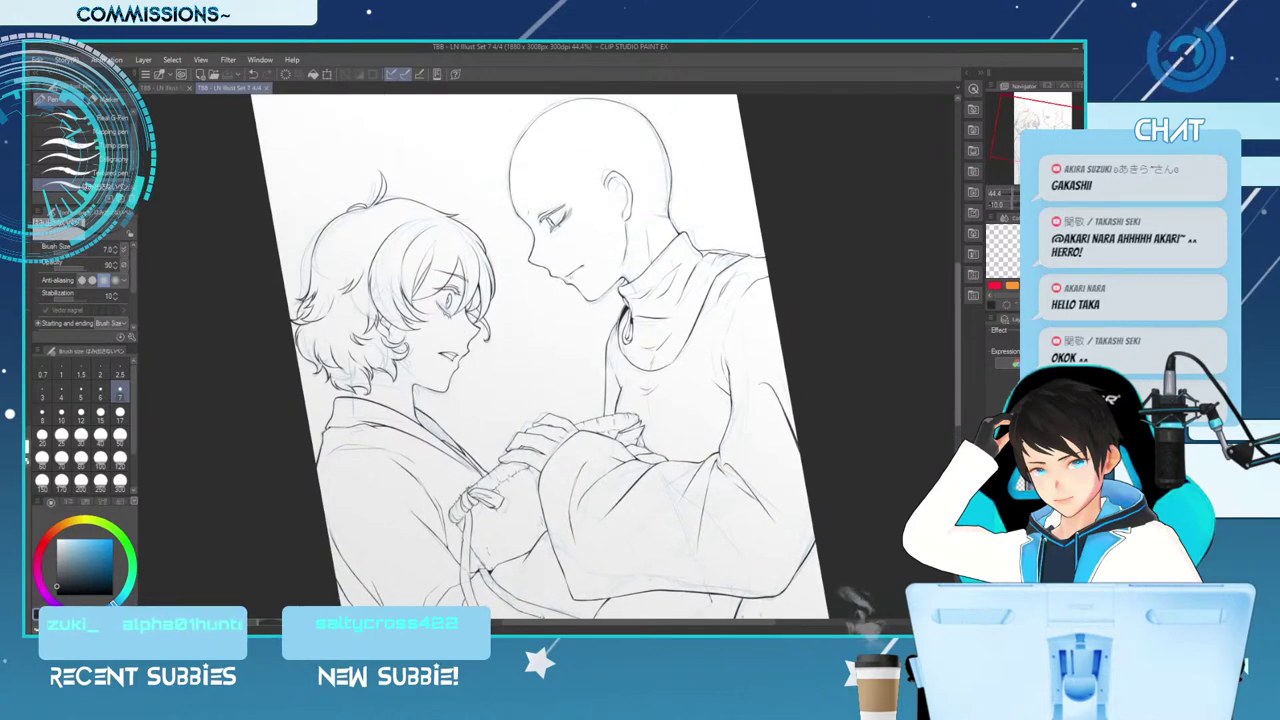